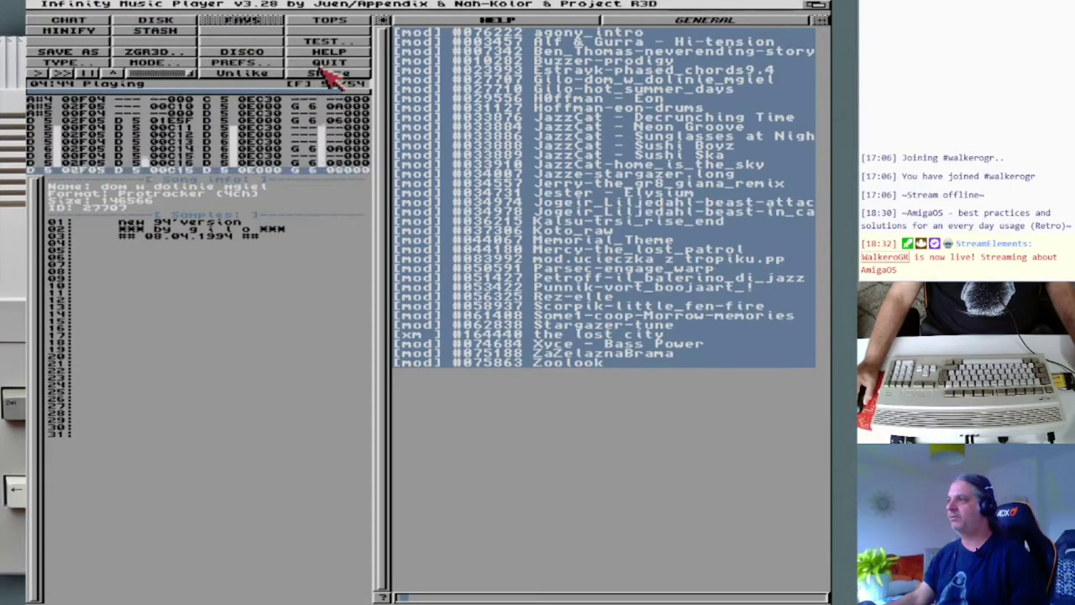
Quit the music player and return to the Workbench desktop.
click(326, 62)
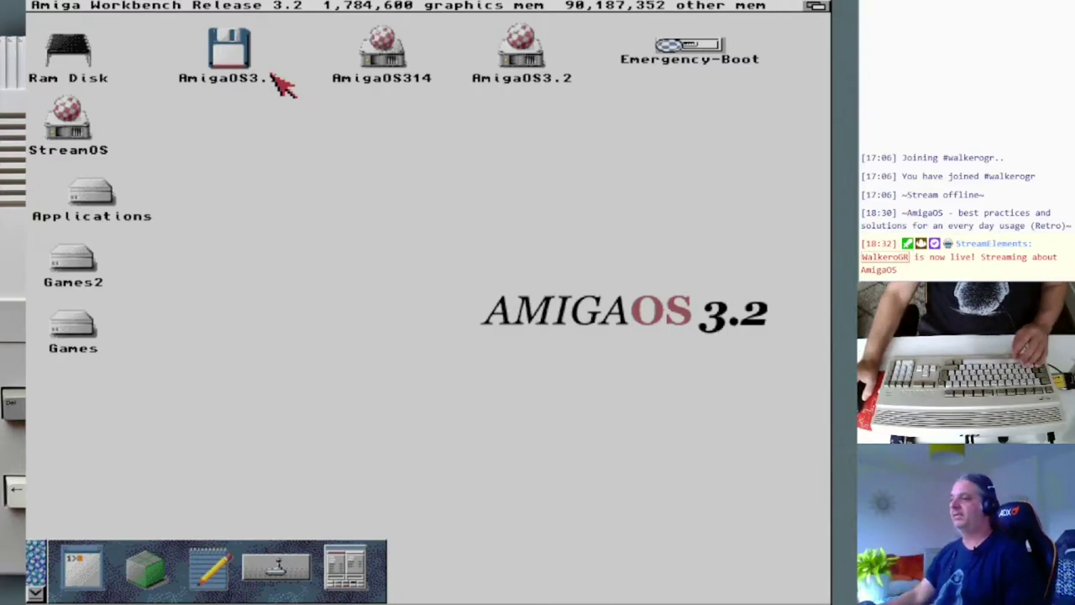
right_click(478, 25)
mouse_move(542, 7)
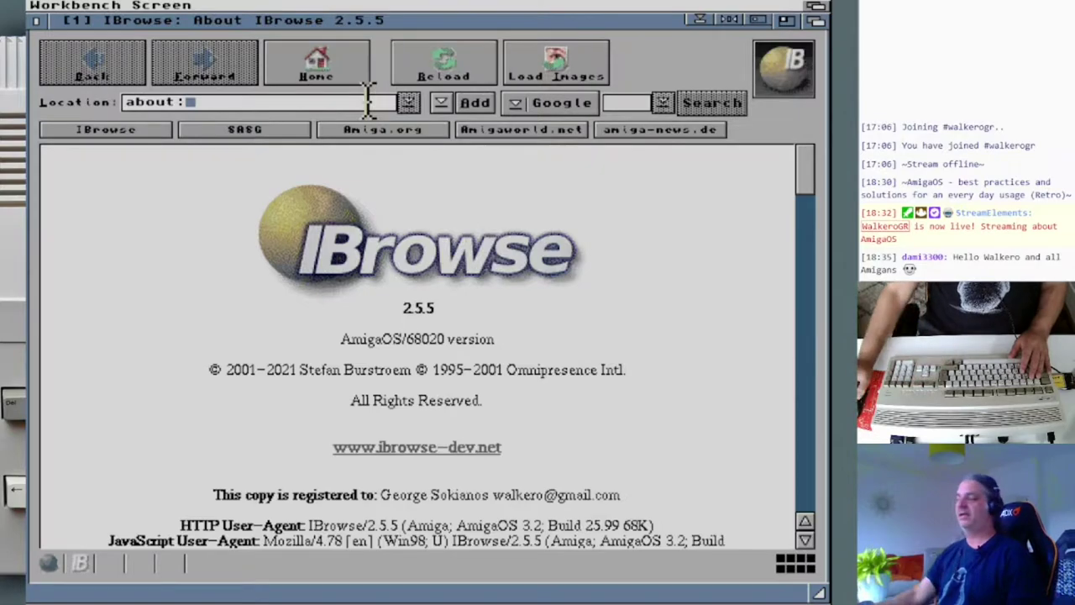
Switch IBrowse's search engine to Aminet and shorten its window to uncover the dock.
click(514, 106)
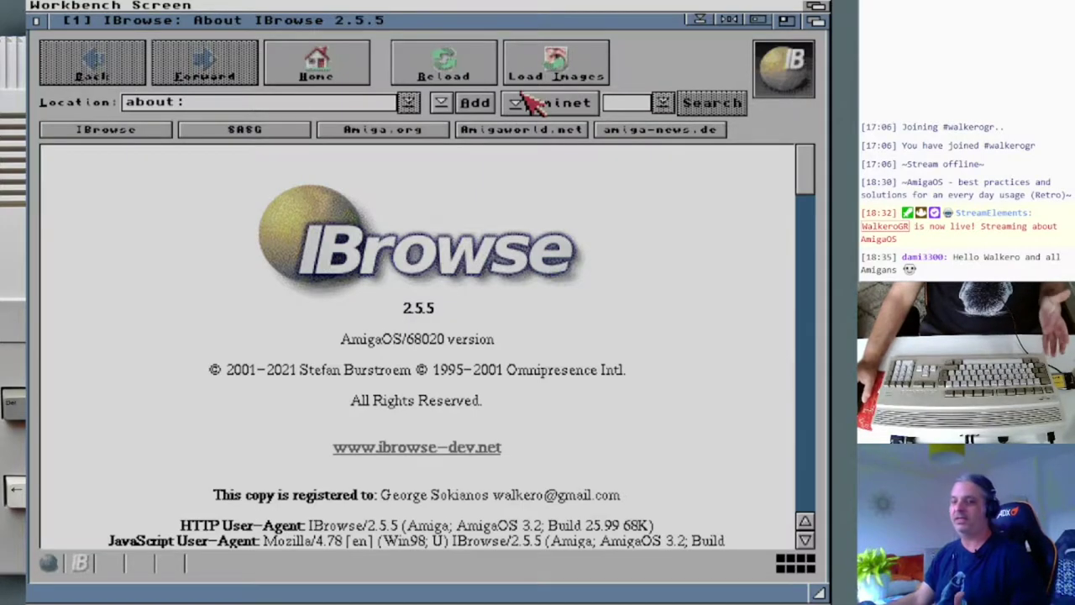
drag(813, 588, 810, 516)
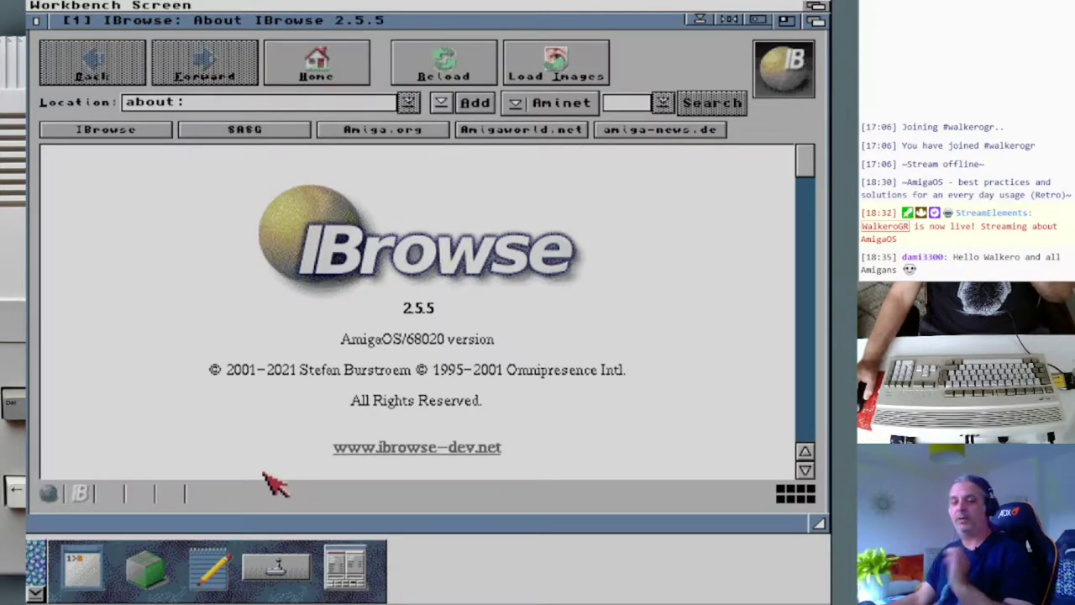
Launch TextEdit from the dock, move its window up and enlarge it to fill most of the screen.
click(215, 576)
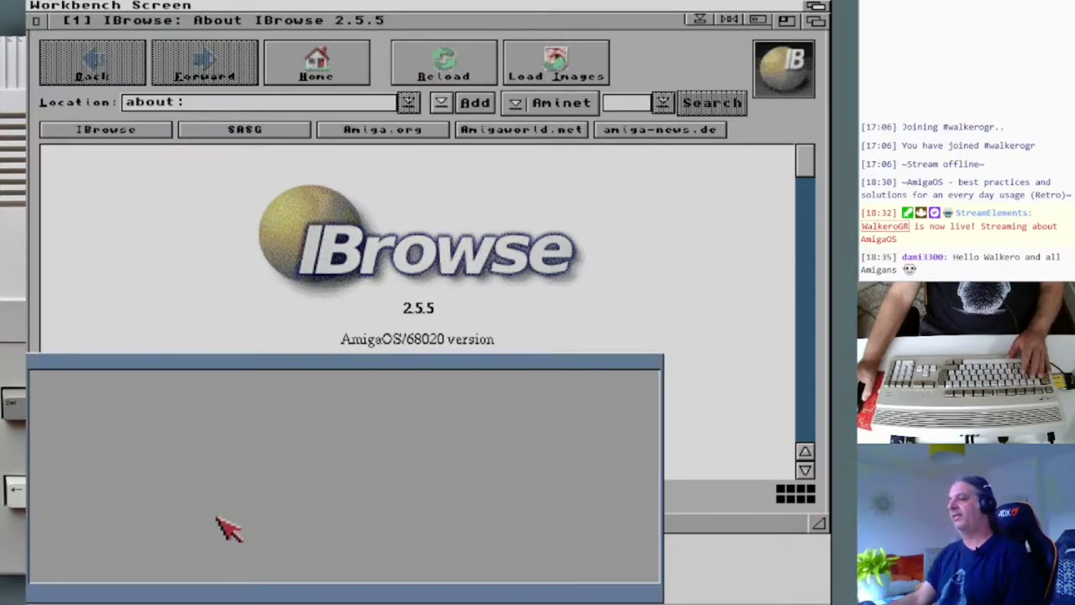
drag(322, 363, 344, 28)
drag(677, 258, 789, 553)
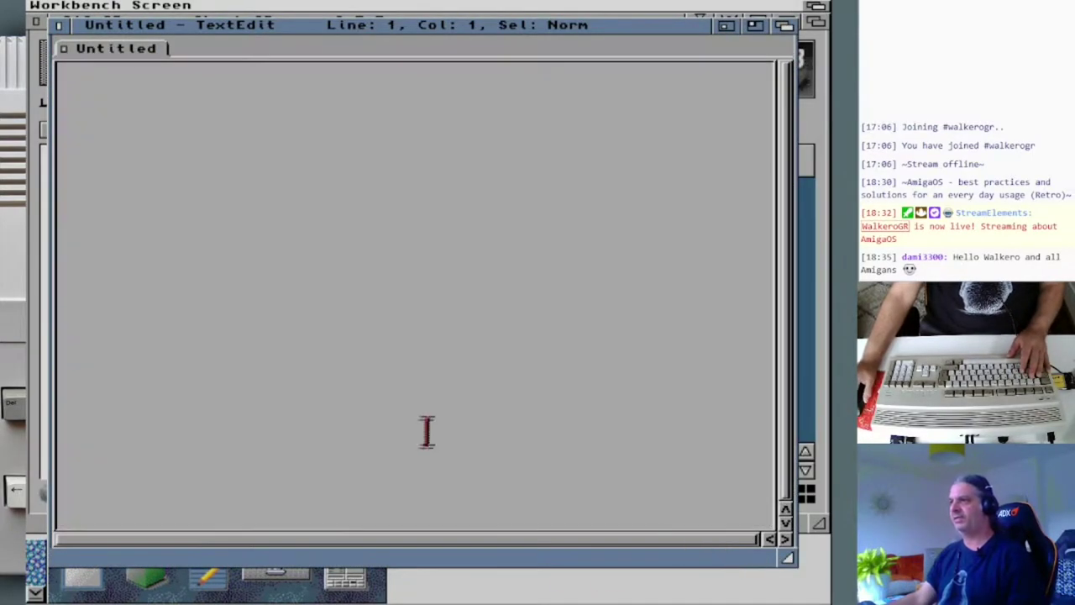
Open the User-Startup script from the S drawer for viewing, and close the editor.
right_click(54, 5)
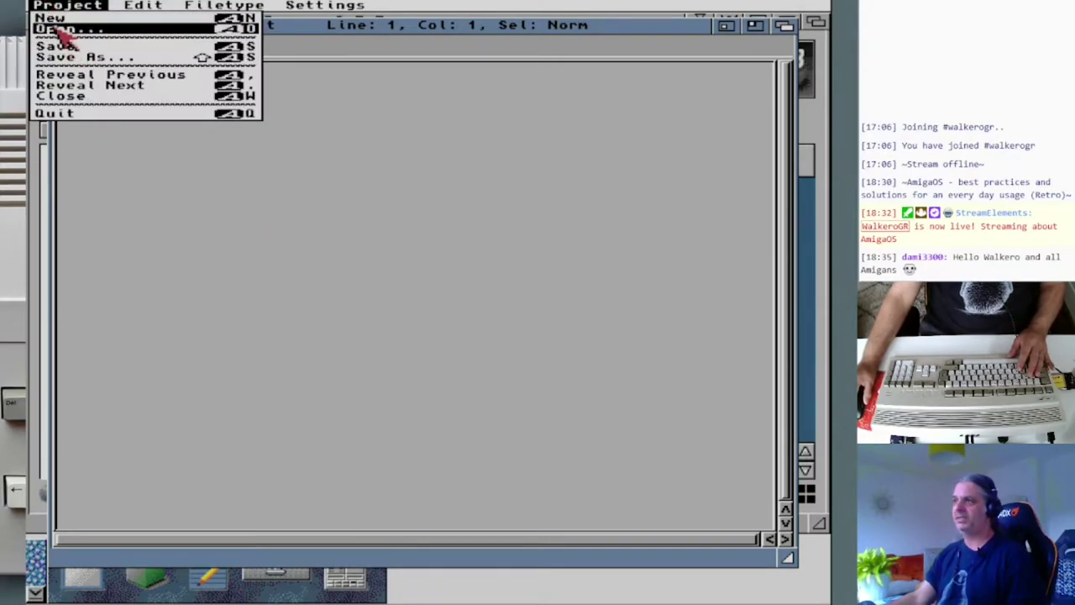
right_click(56, 27)
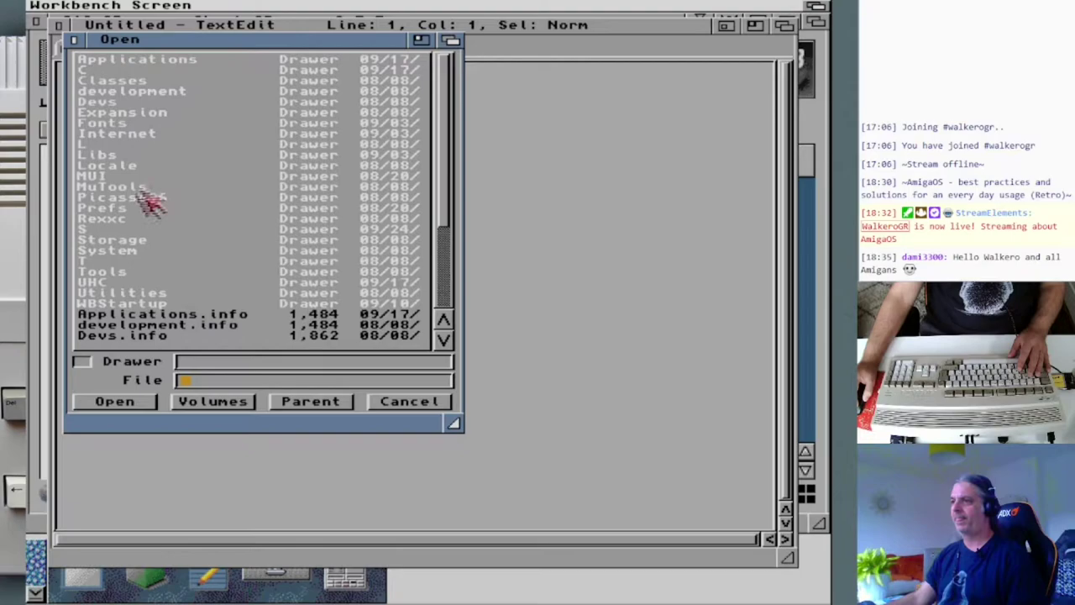
click(108, 229)
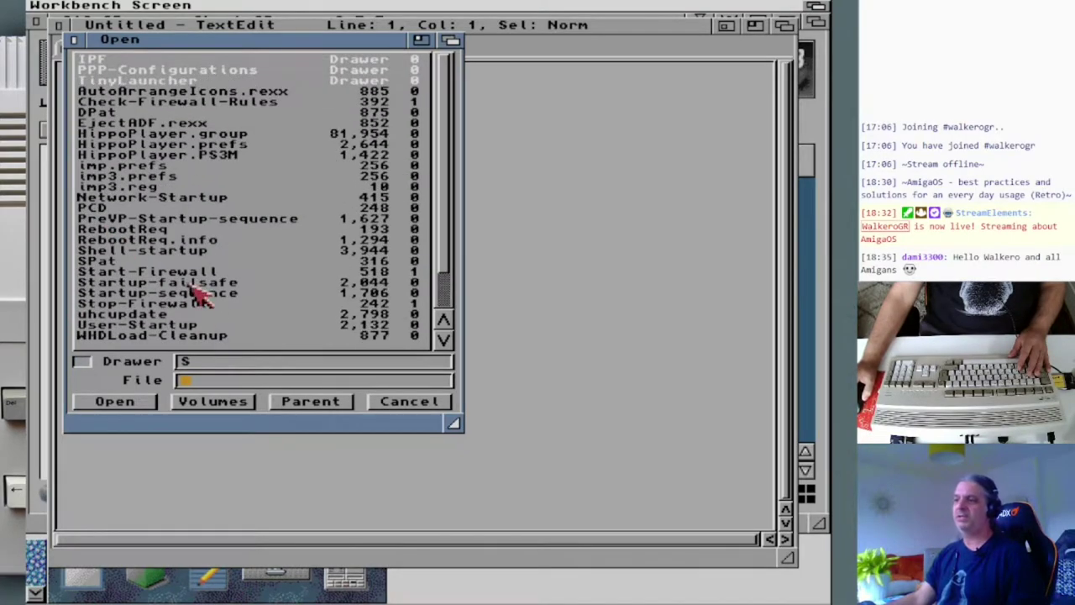
click(188, 327)
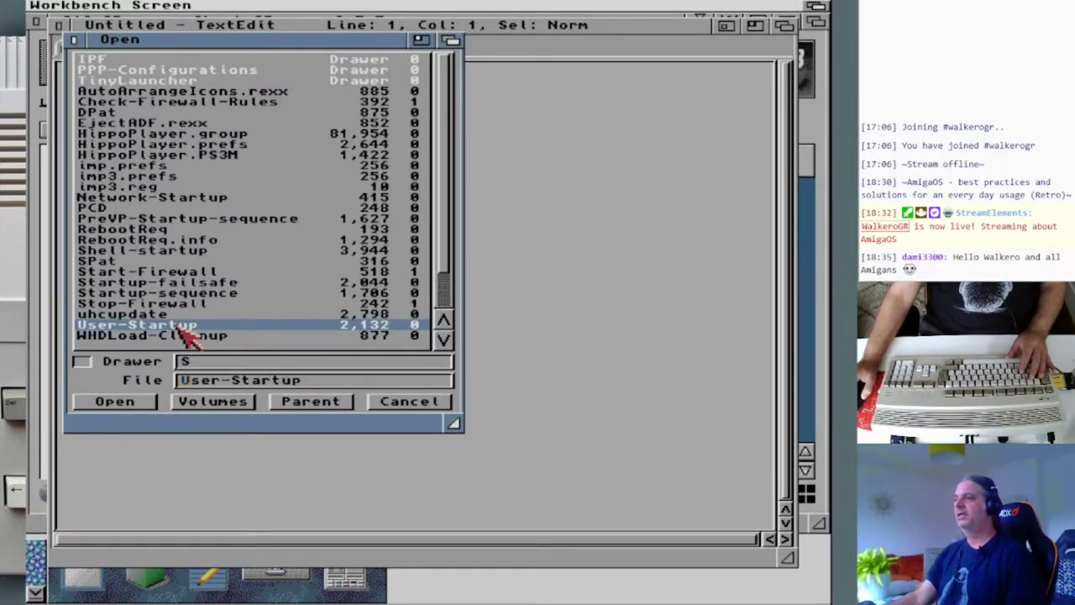
double_click(179, 327)
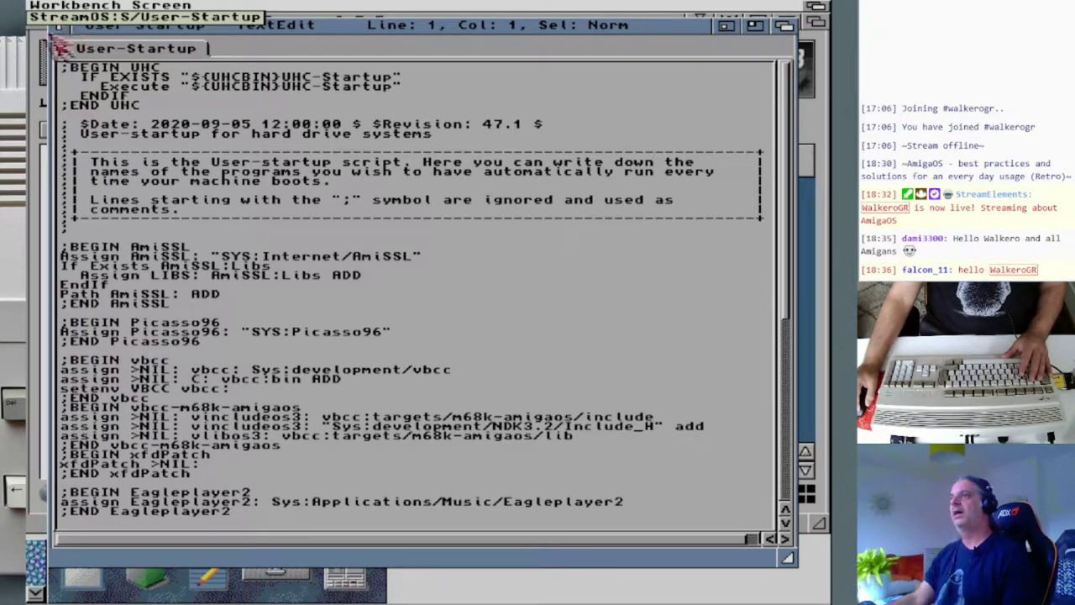
click(57, 41)
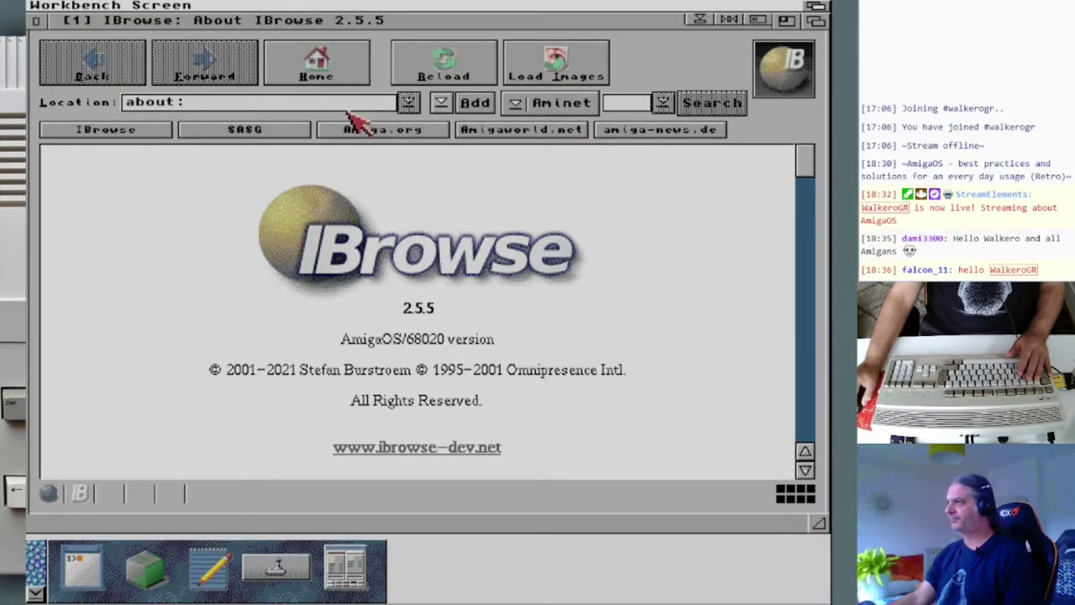
Search Aminet for "reditor" from the browser's search field.
click(611, 101)
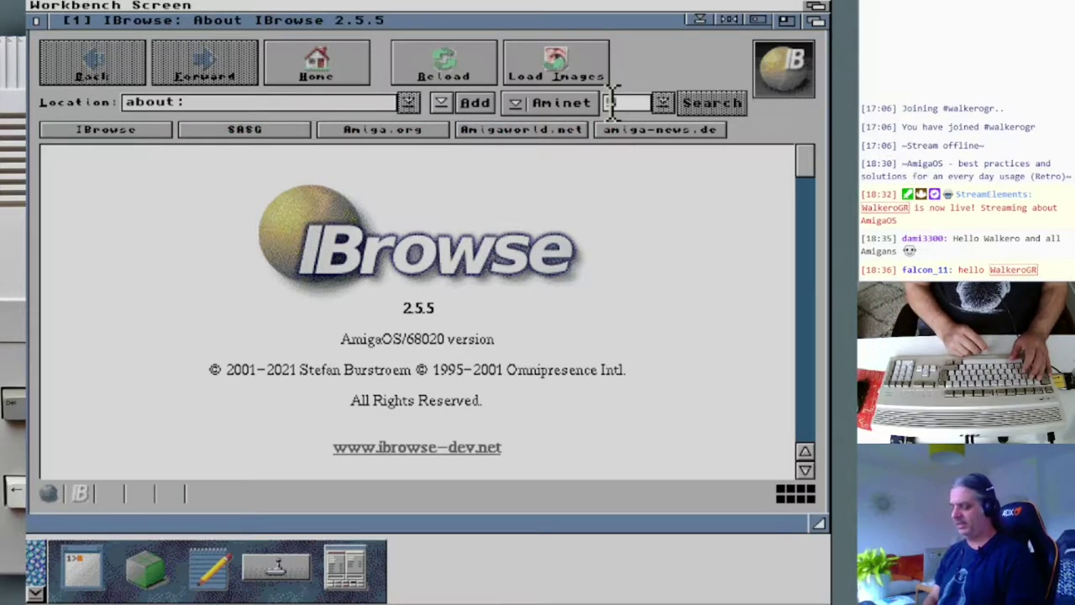
text(amiga)
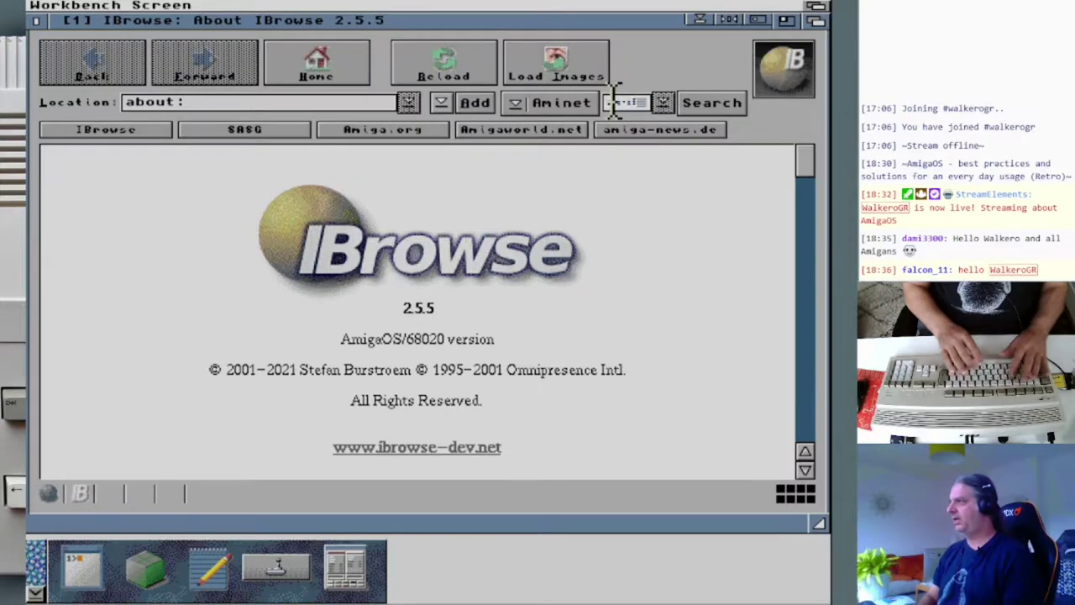
key(Return)
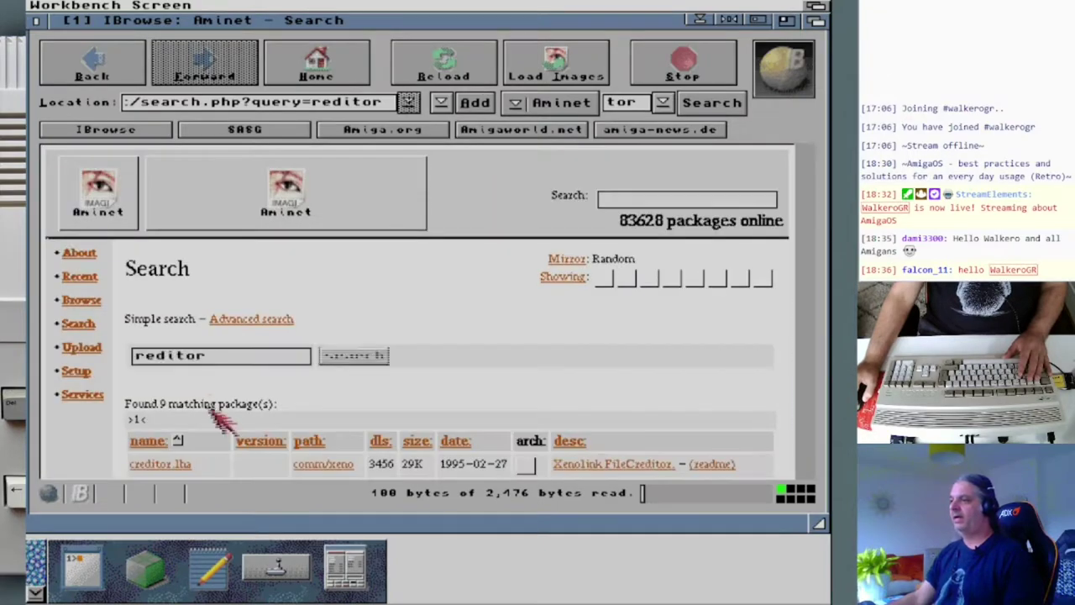
Search Aminet for "redit" and start downloading the Redit.lha 2.0 text editor package.
double_click(244, 354)
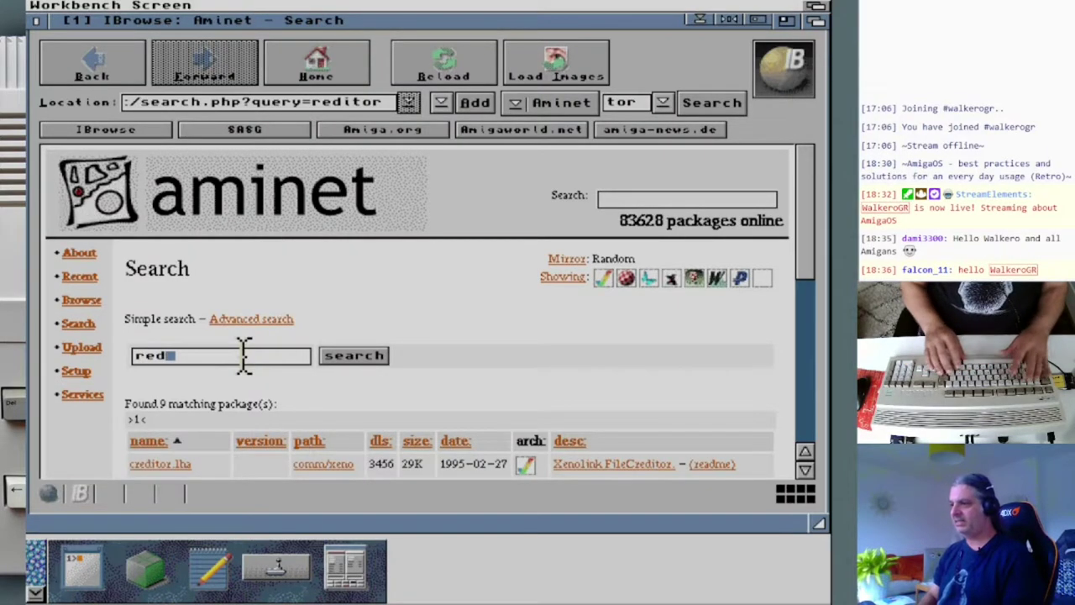
key(Return)
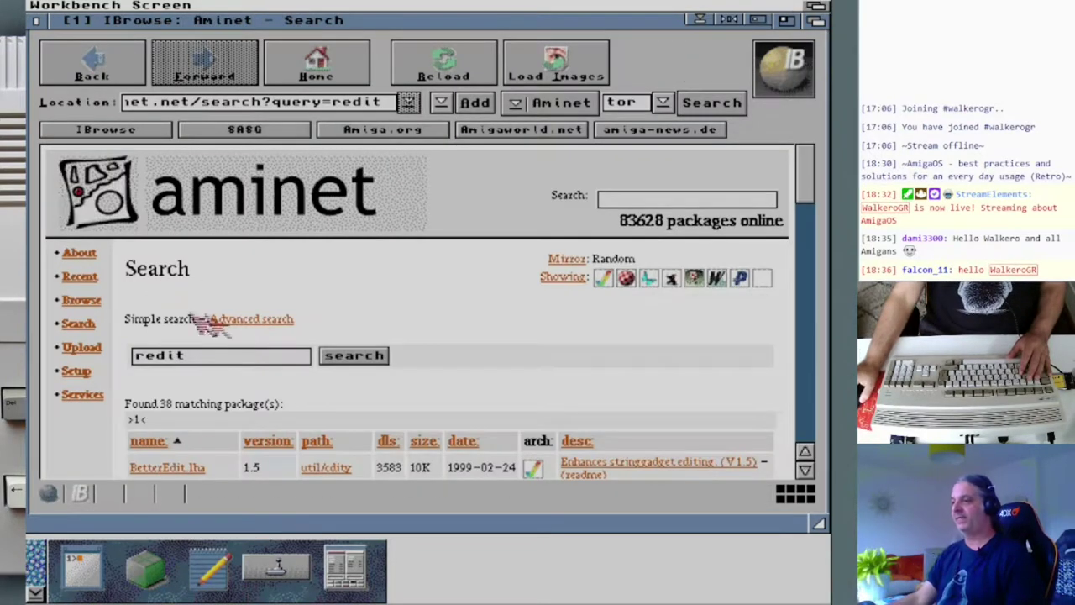
scroll(413, 342, down, 5)
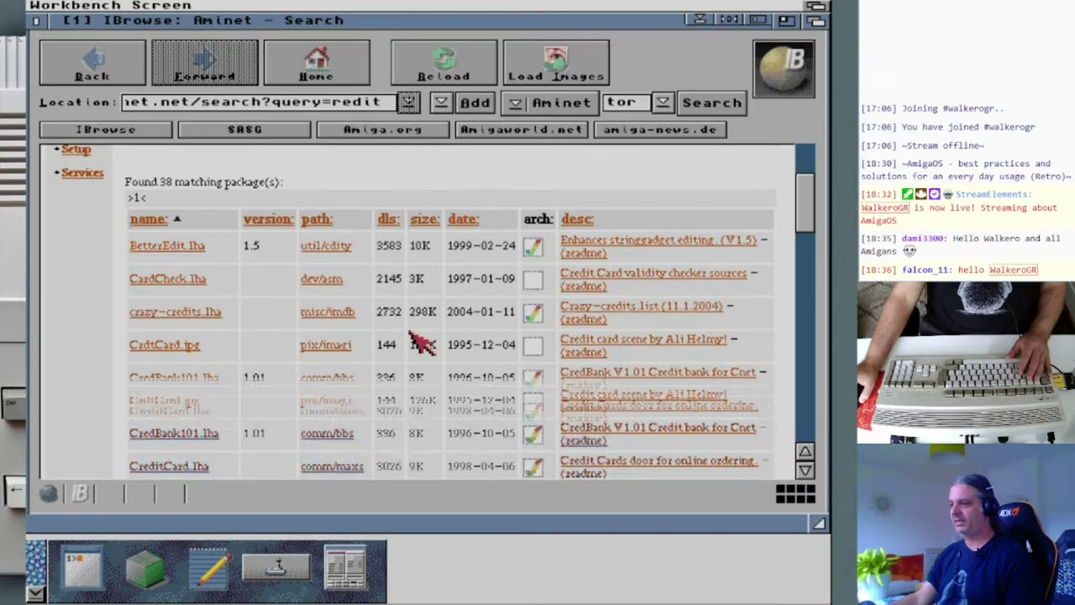
scroll(417, 342, down, 6)
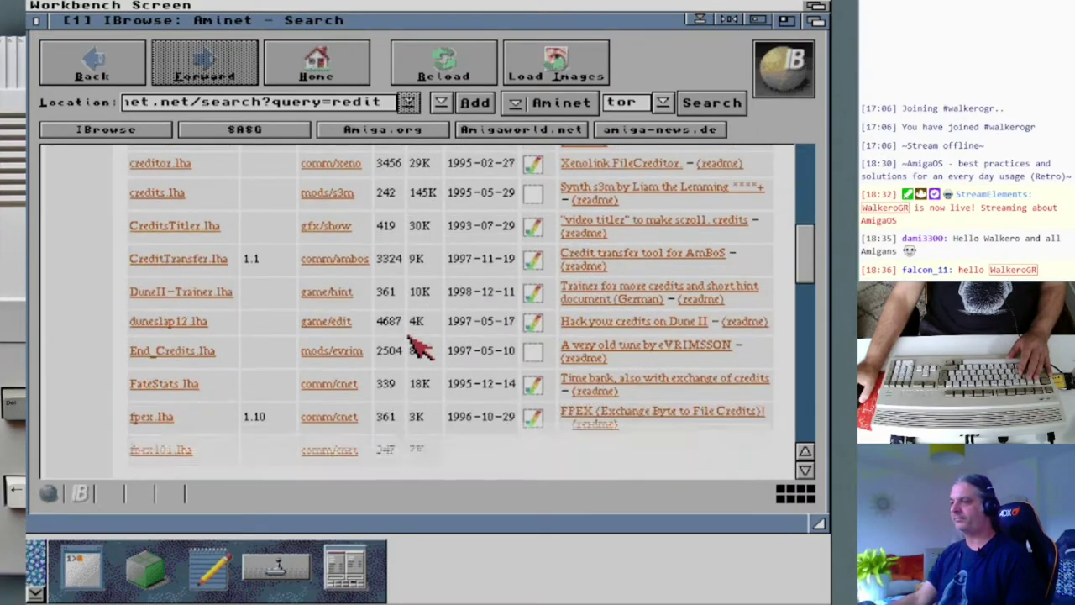
scroll(417, 343, down, 4)
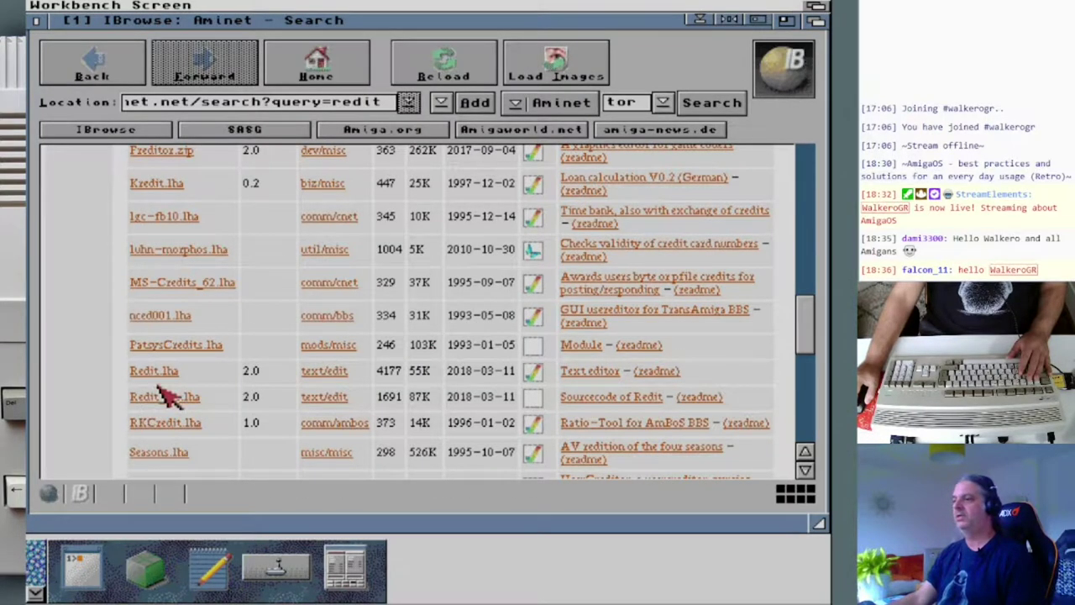
click(156, 372)
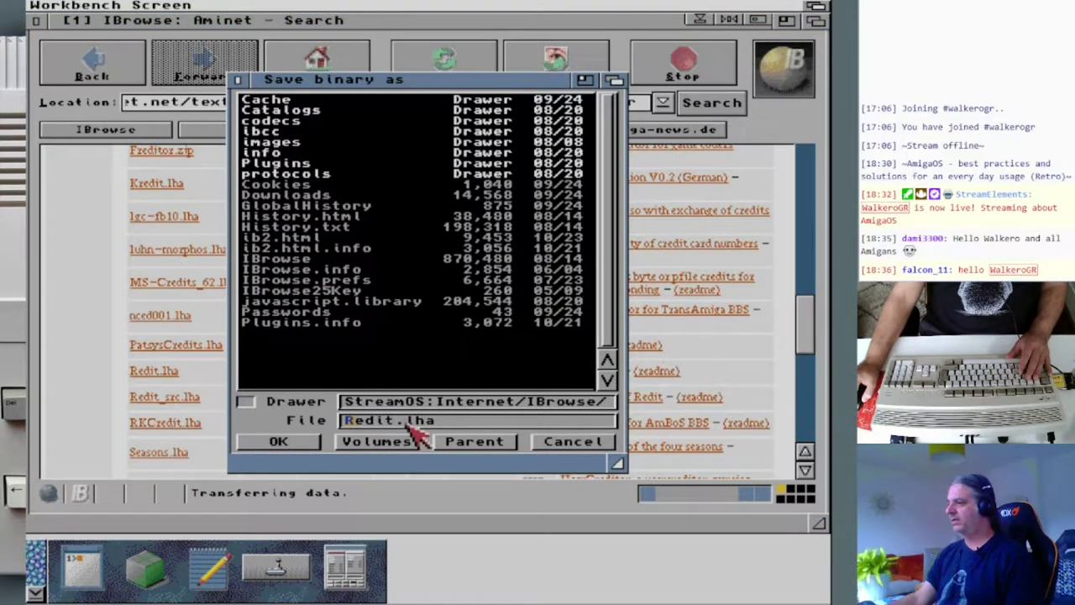
Save the download as Redit_2.0.lha in StreamOS:Internet/IBrowse and iconify the browser.
key(shift+Right)
key(BackSpace)
key(BackSpace)
key(BackSpace)
key(BackSpace)
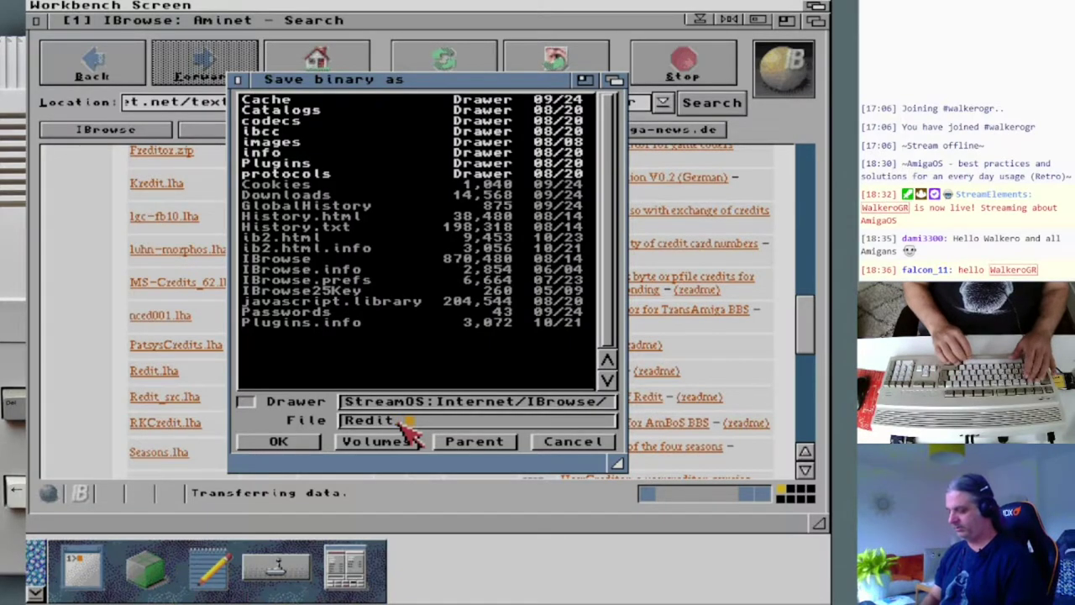
text(2.0.lha)
key(Return)
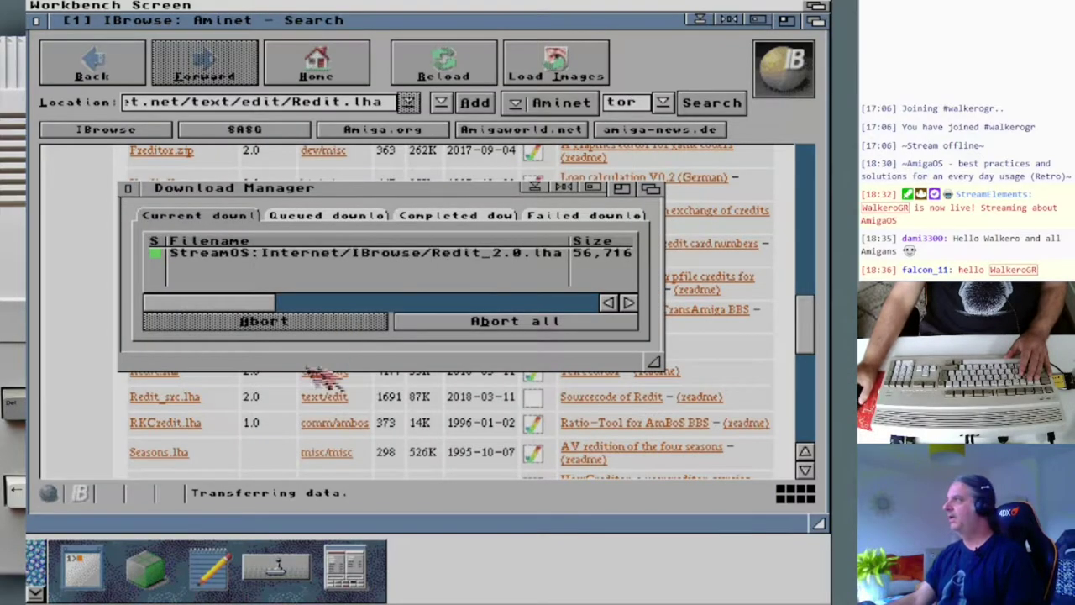
click(759, 20)
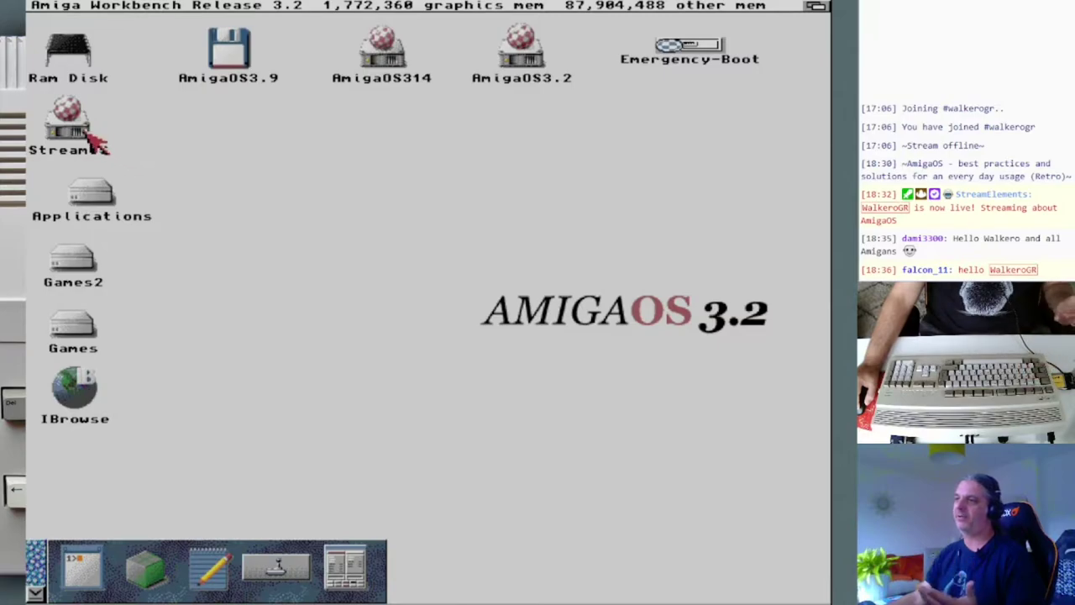
Open the IBrowse drawer inside StreamOS's Internet drawer, bring Redit_2.0.lha into view and uncover the downloads drawer.
double_click(85, 134)
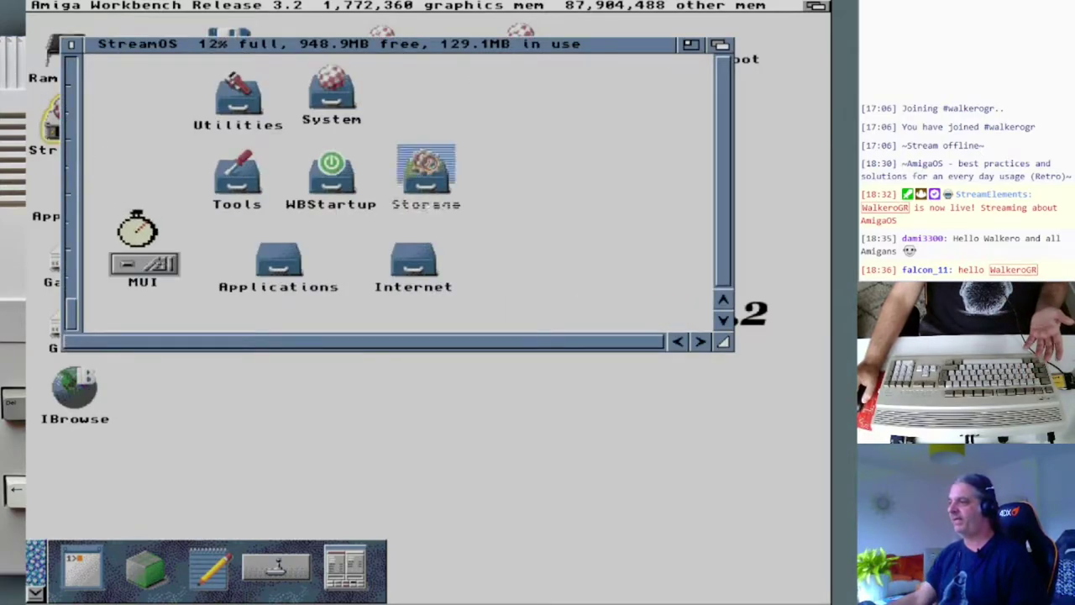
double_click(396, 272)
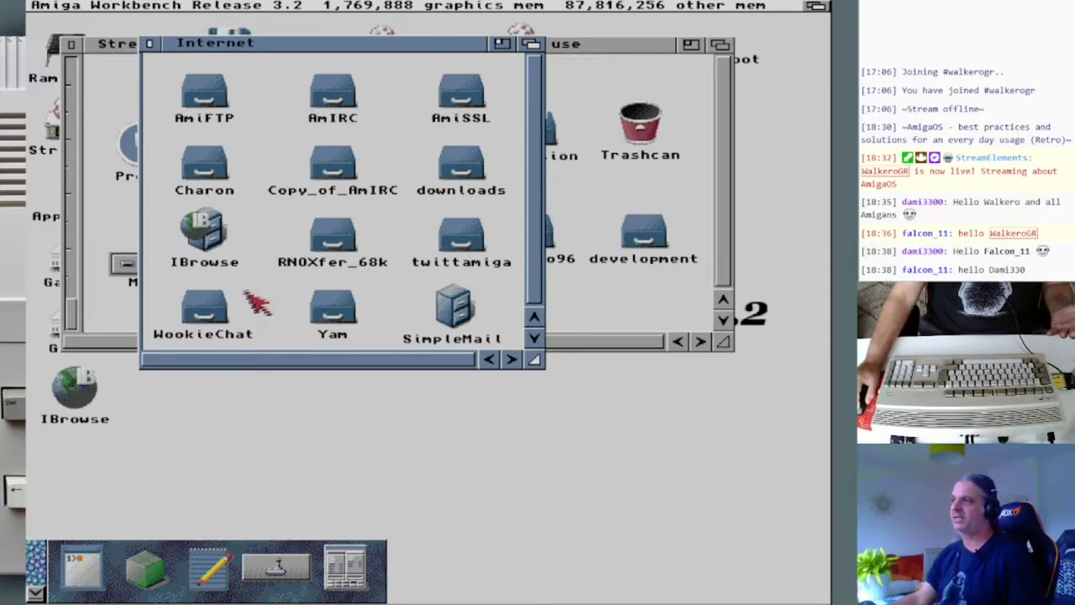
double_click(230, 240)
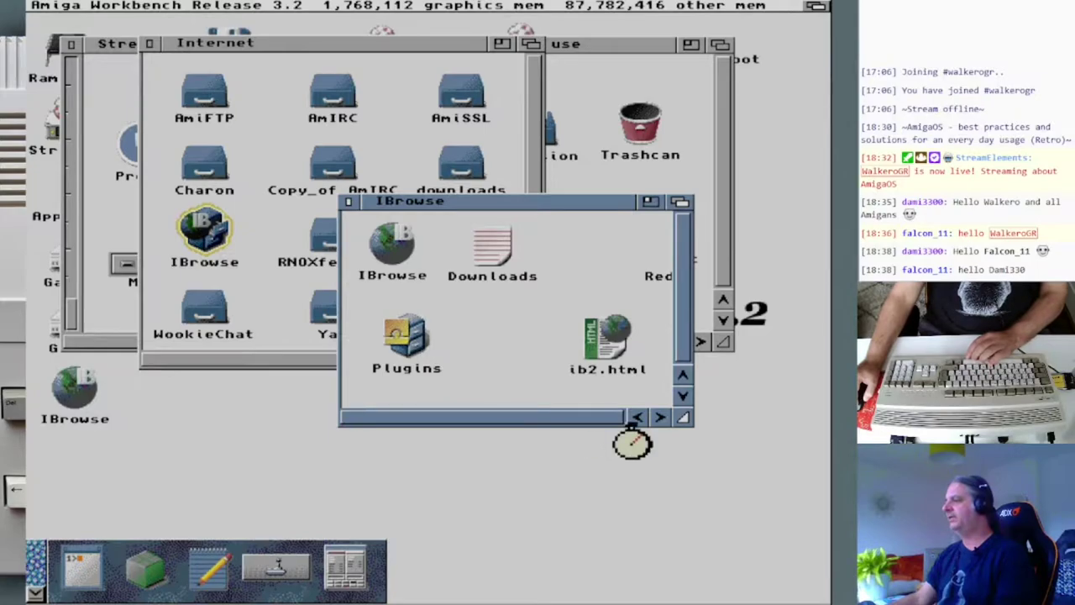
click(616, 420)
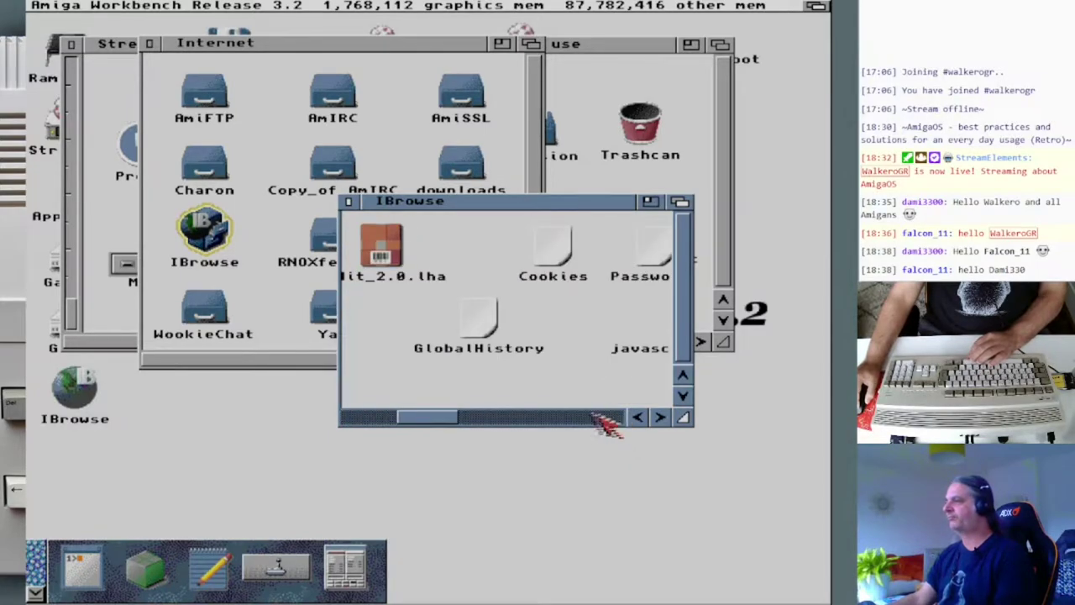
drag(466, 206, 473, 273)
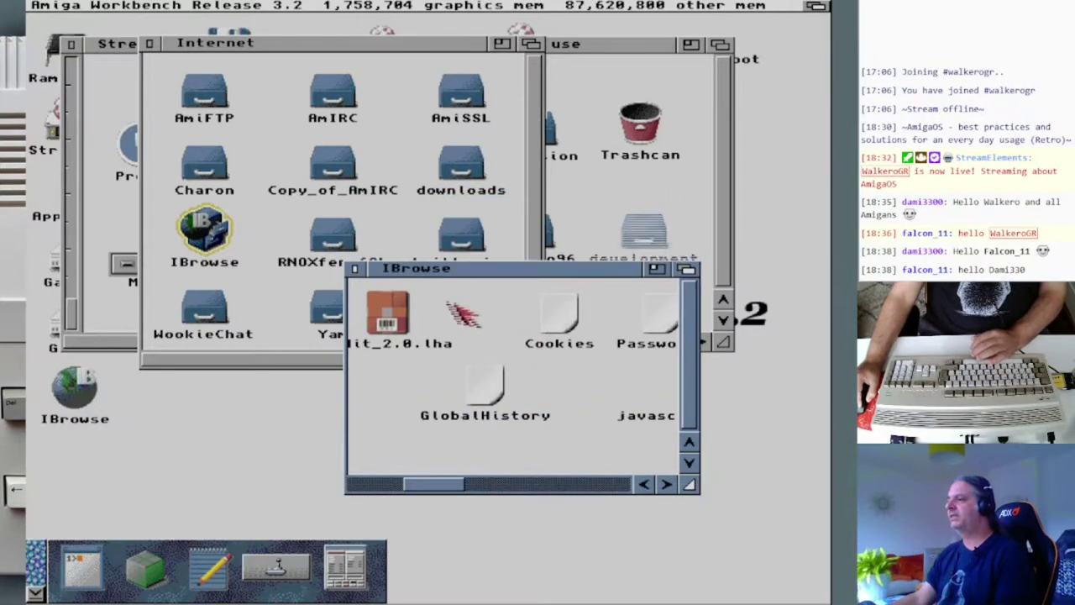
Move Redit_2.0.lha into the downloads drawer and close the IBrowse drawer.
drag(397, 320, 456, 166)
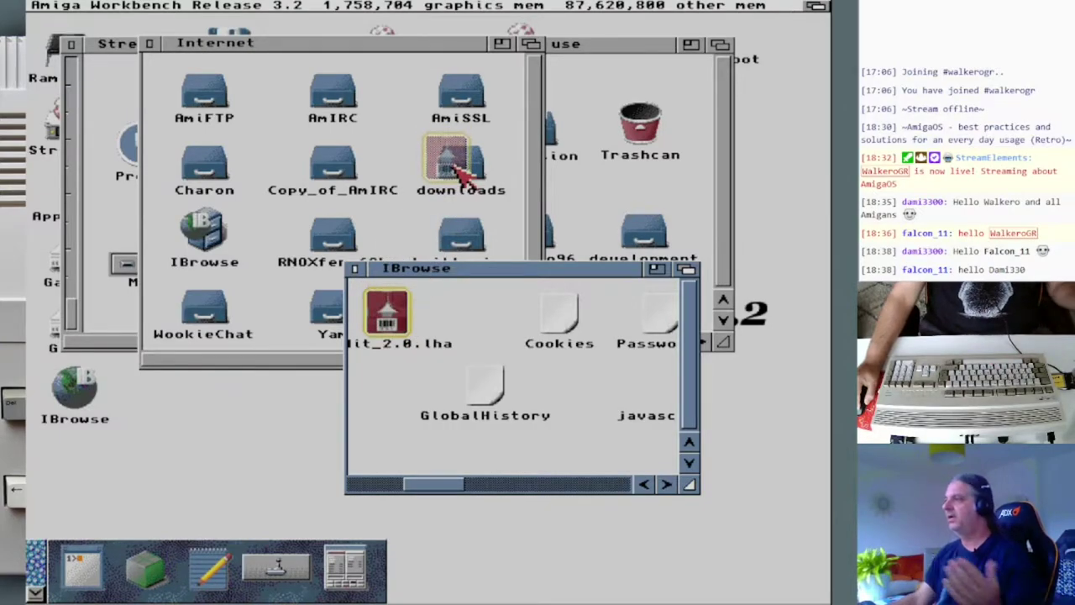
drag(458, 166, 456, 168)
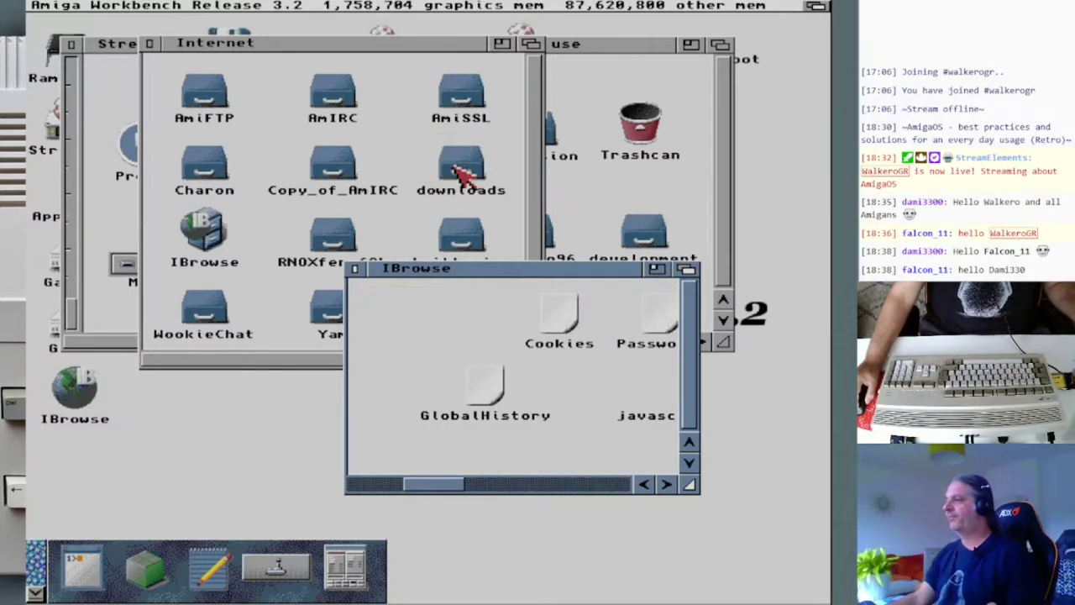
click(356, 269)
Open the downloads drawer and close the Internet and StreamOS windows.
double_click(460, 172)
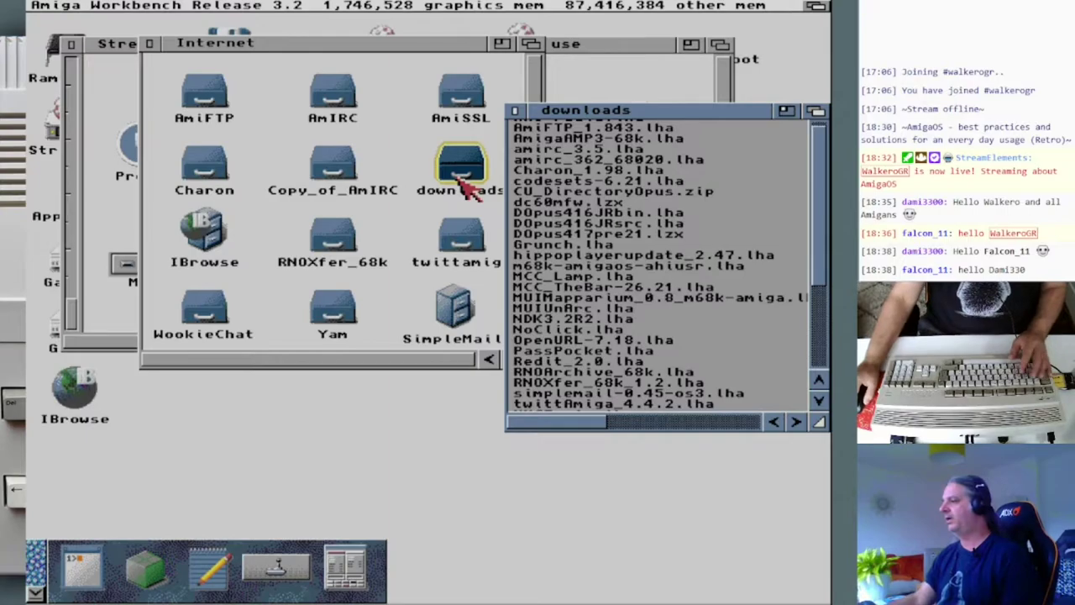
click(148, 43)
click(71, 44)
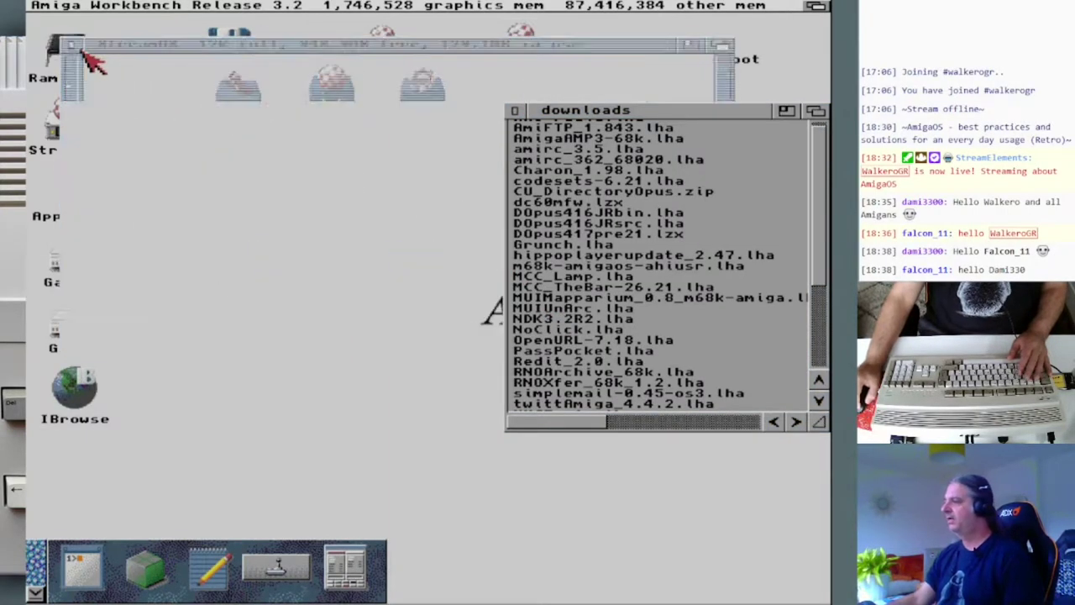
Unpack Redit_2.0.lha to the Ram Disk and launch Redit from the unpacked Redit2.0 drawer.
double_click(537, 362)
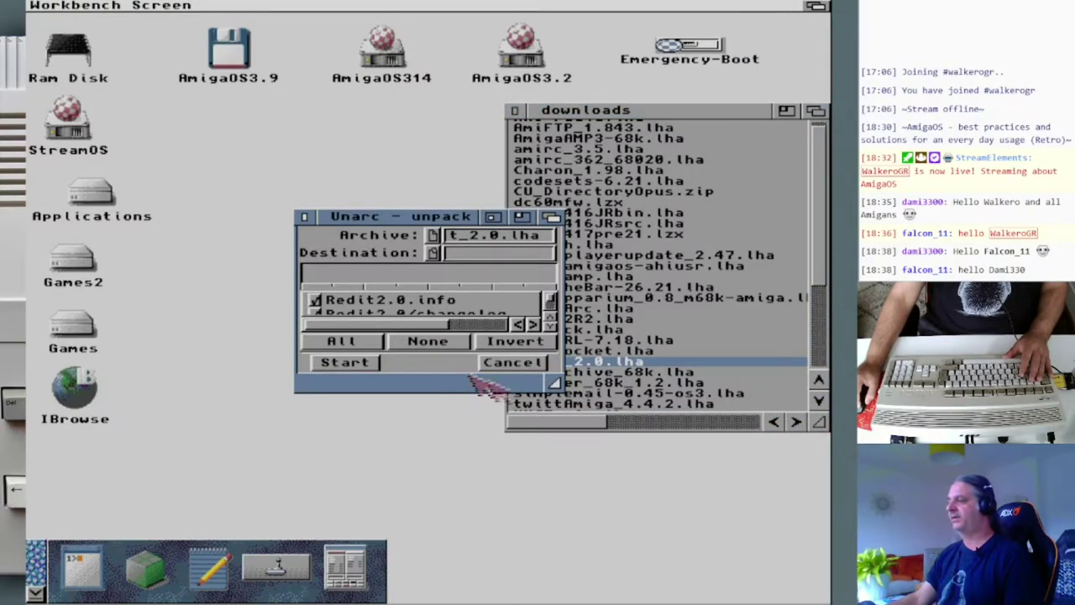
drag(551, 380, 653, 574)
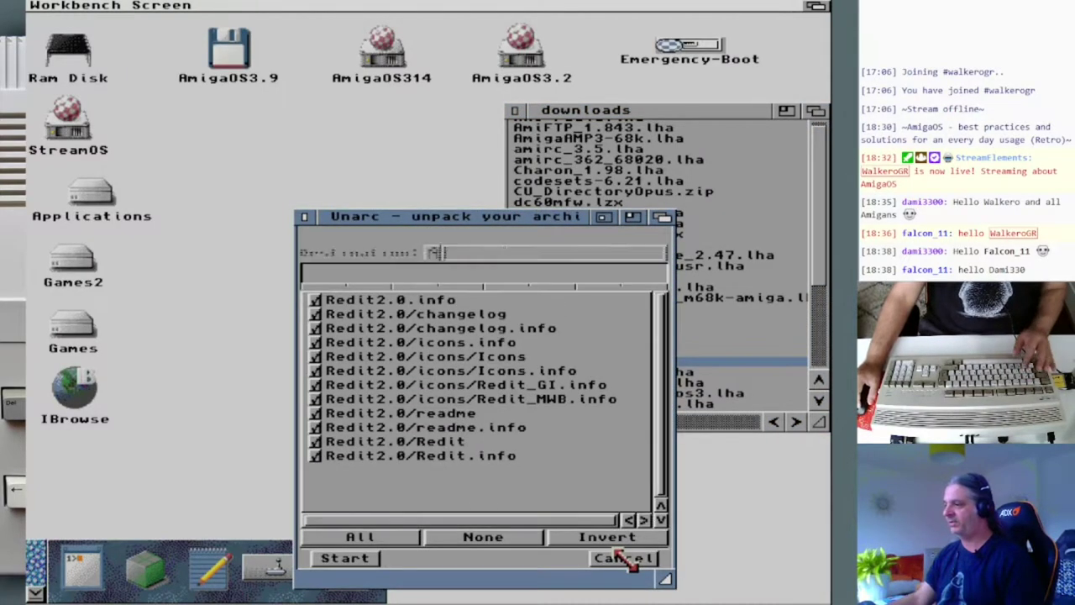
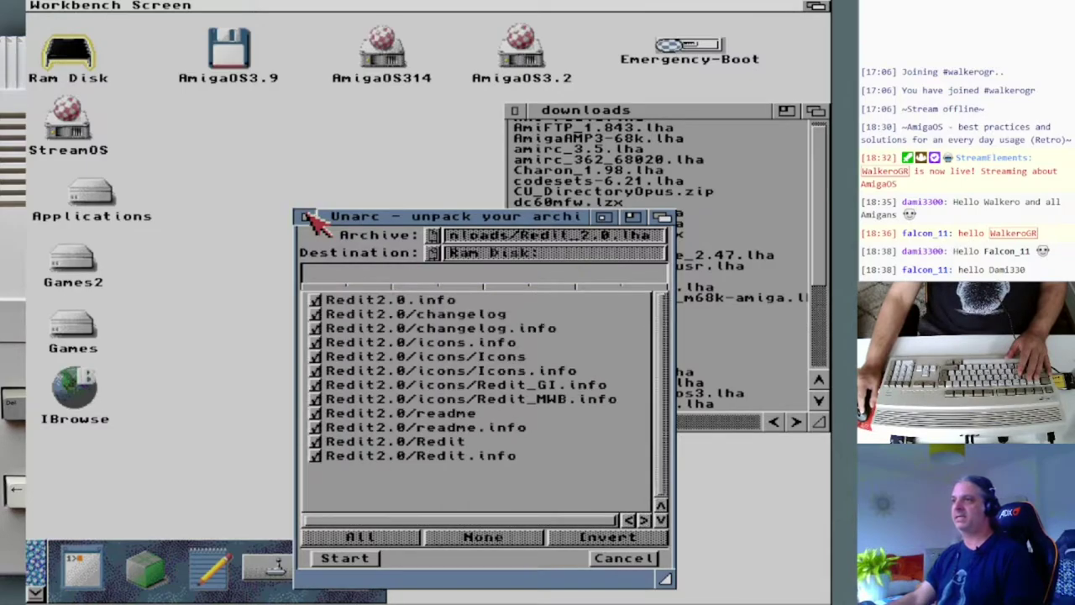
double_click(68, 59)
double_click(139, 74)
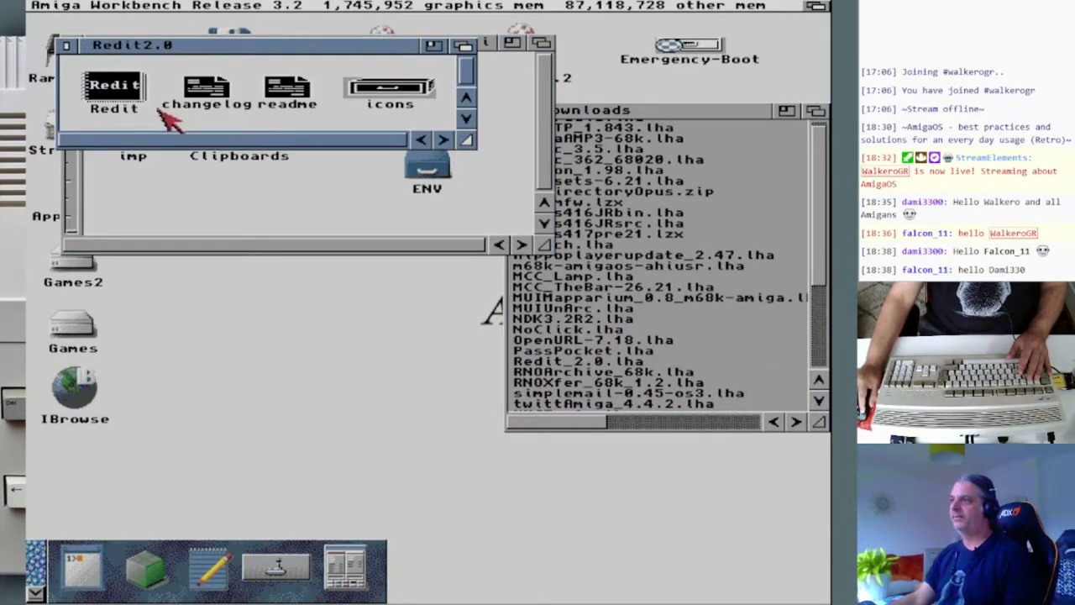
double_click(120, 87)
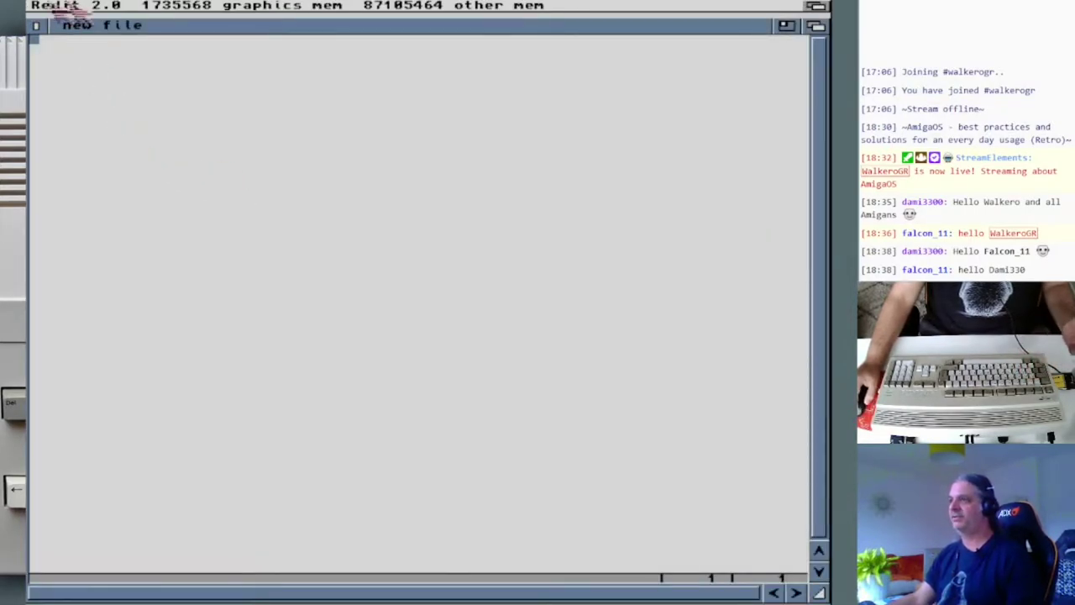
Show Redit's About information and dismiss it.
right_click(93, 10)
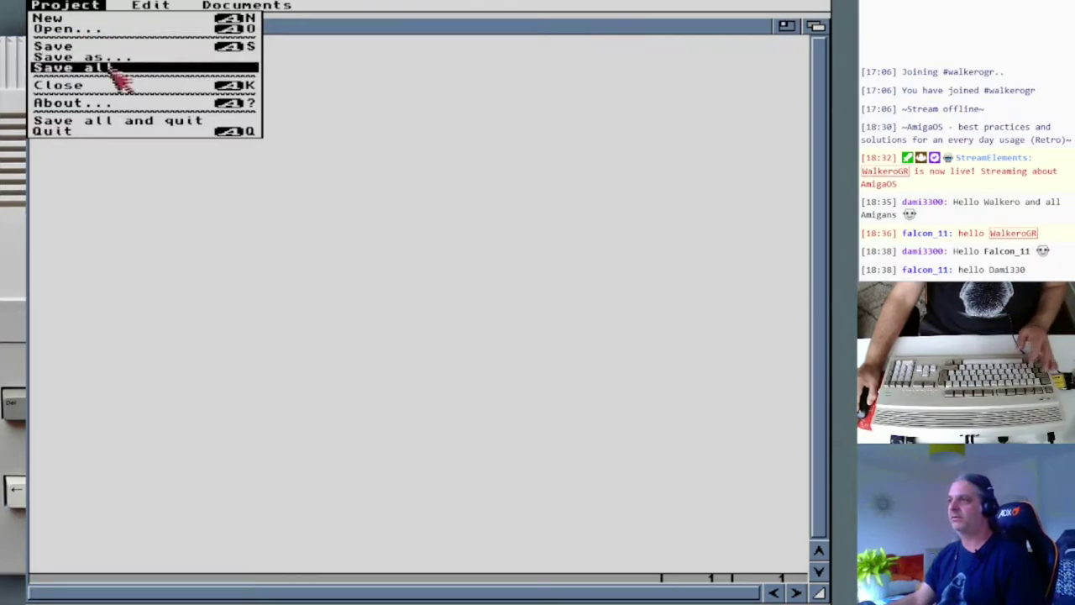
click(115, 103)
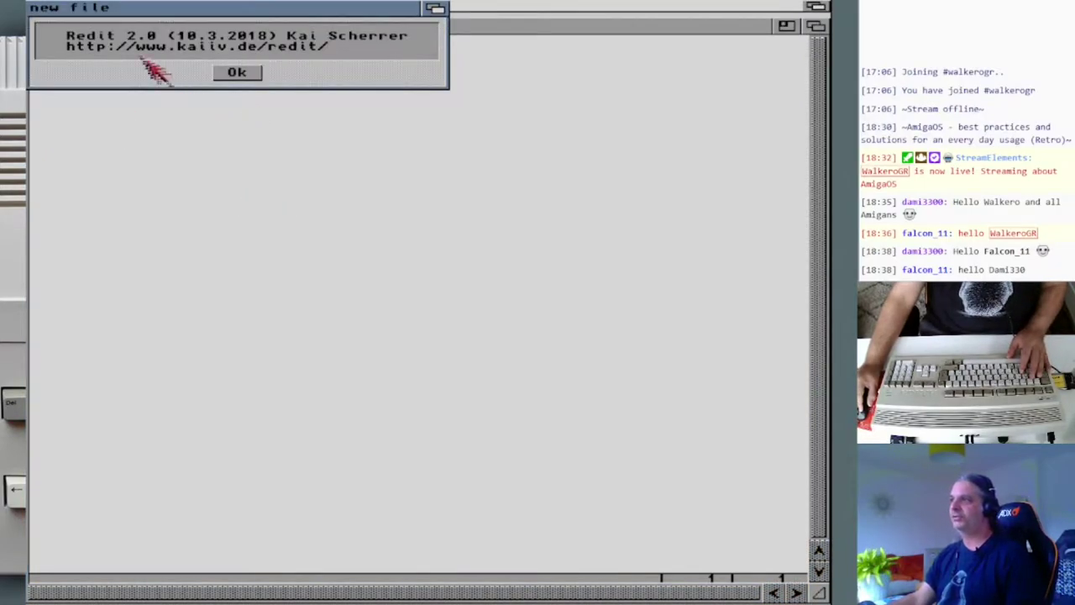
click(258, 74)
Open the User-Startup file from StreamOS:S in Redit, enlarging the file requester to show more entries.
right_click(166, 8)
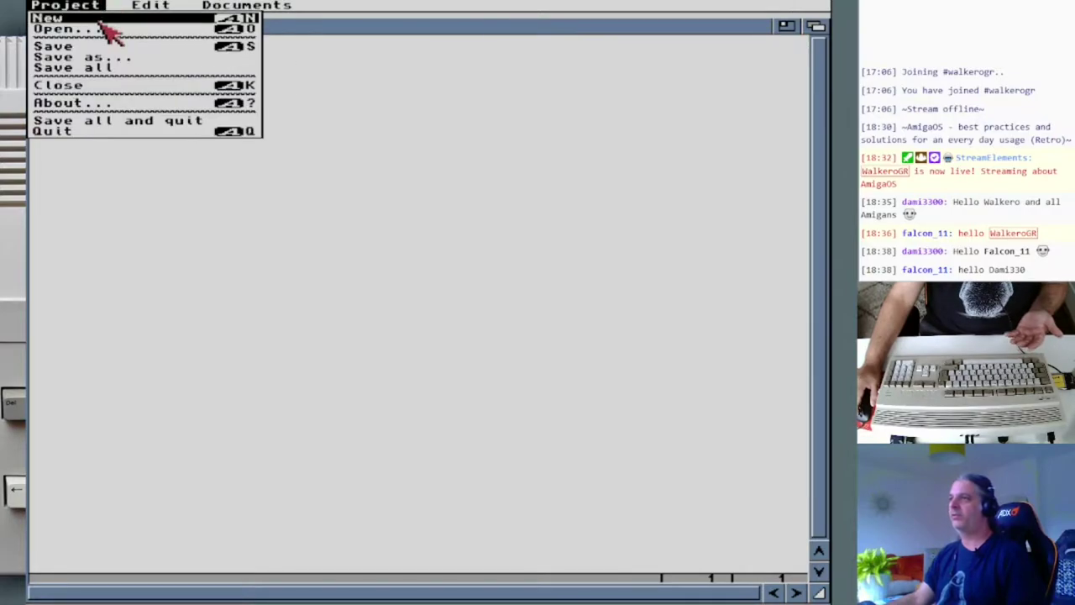
right_click(101, 26)
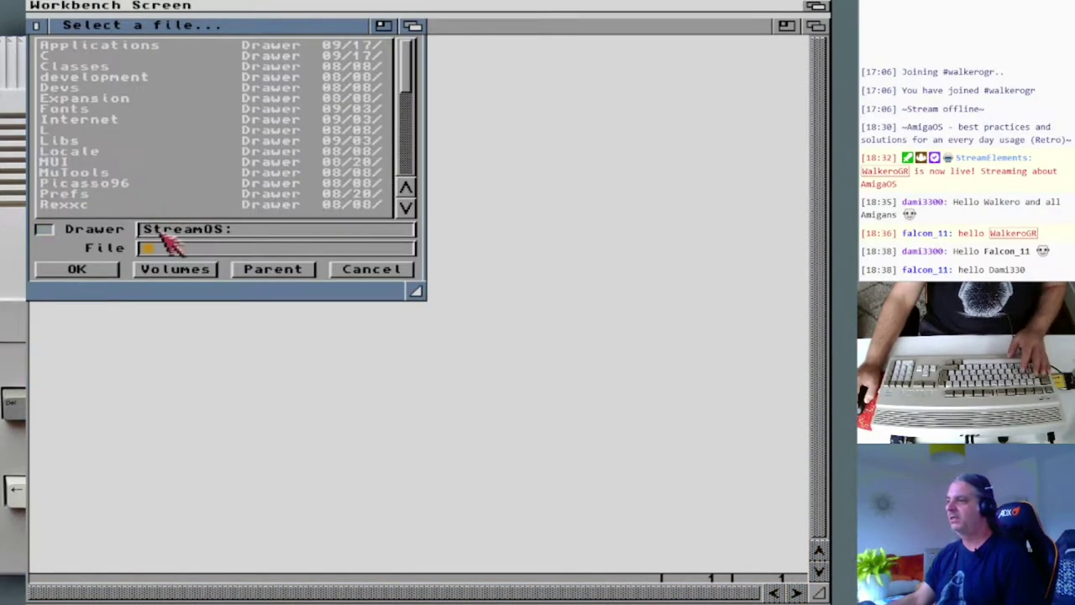
drag(413, 294, 466, 467)
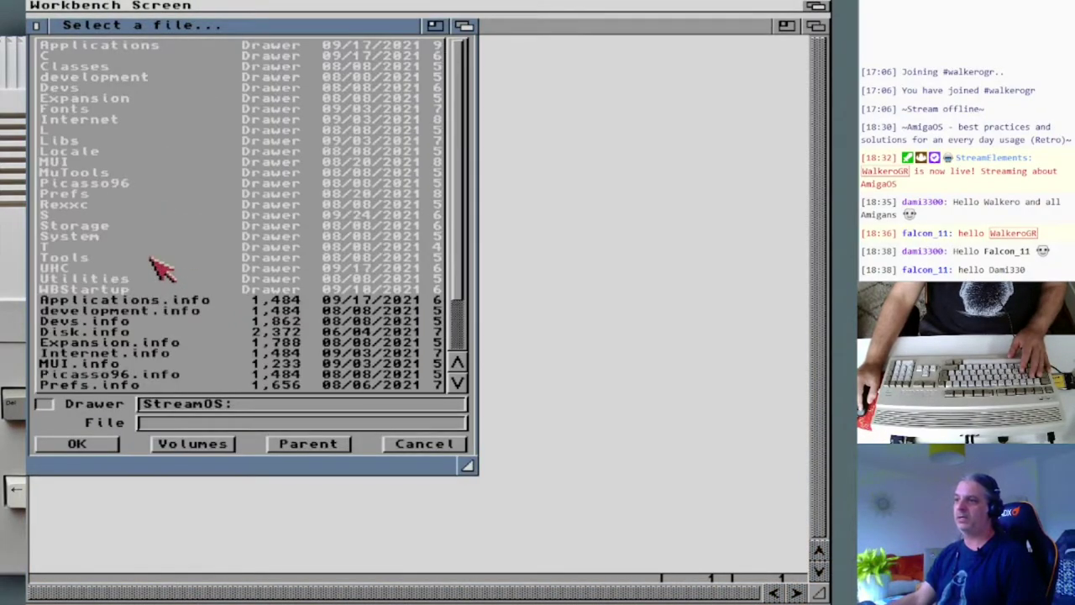
double_click(80, 217)
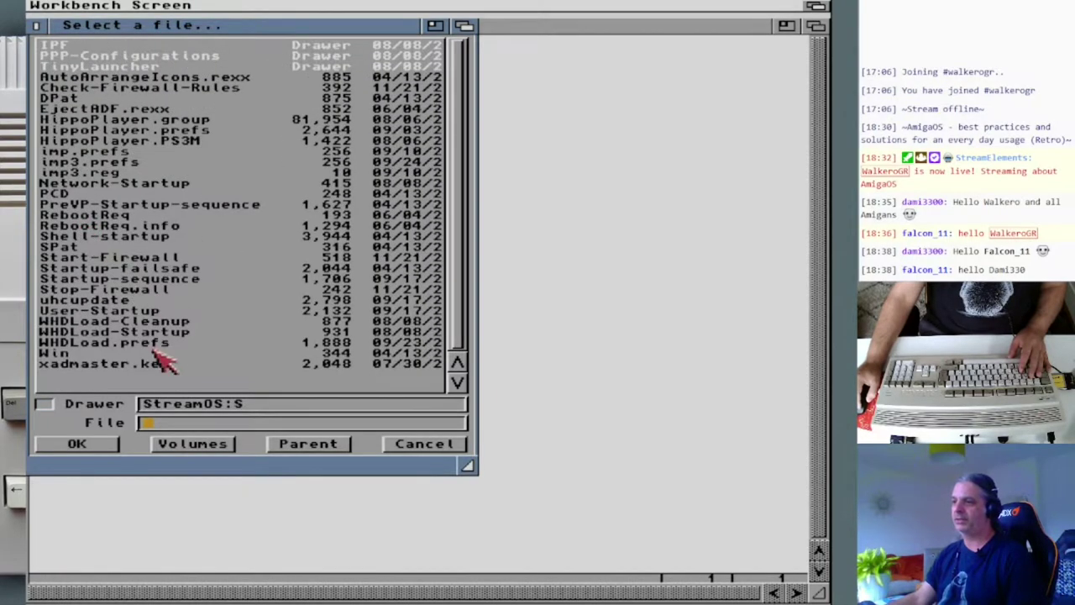
double_click(132, 310)
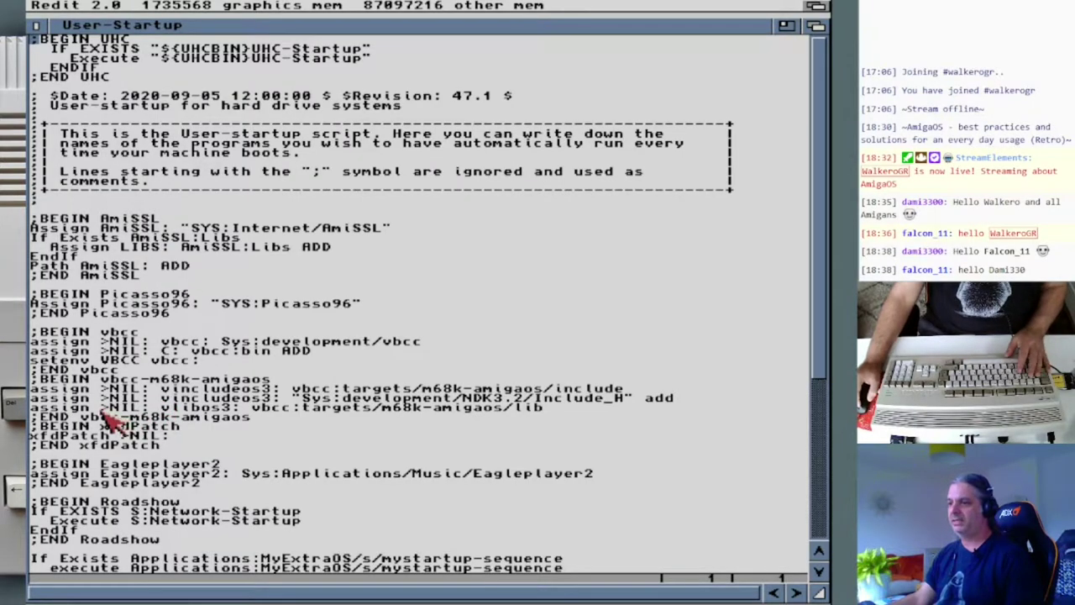
Open Startup-sequence from StreamOS:S as a second document.
right_click(60, 4)
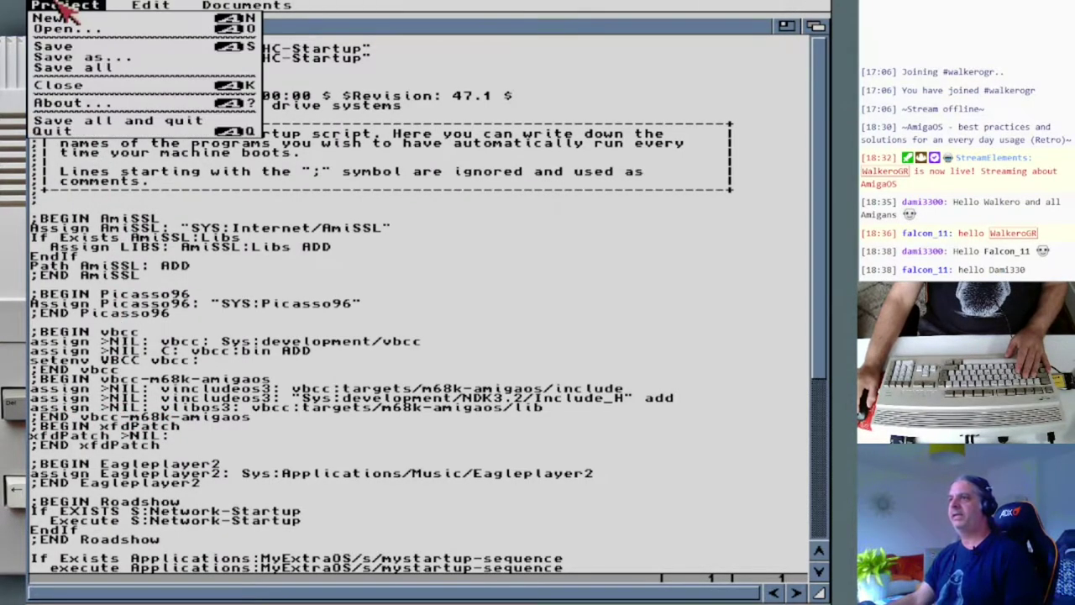
right_click(63, 28)
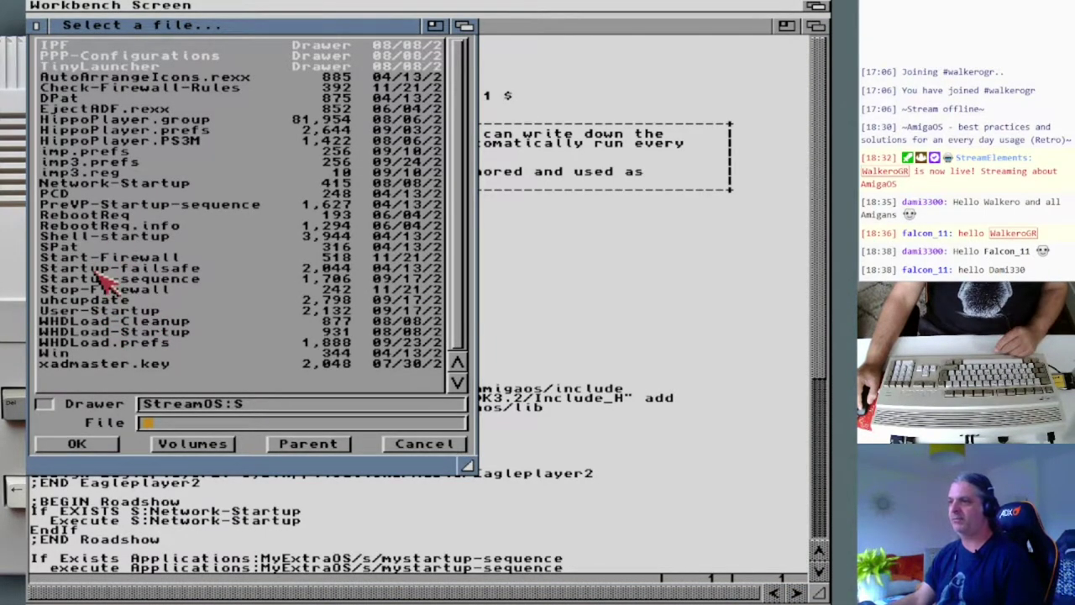
double_click(95, 280)
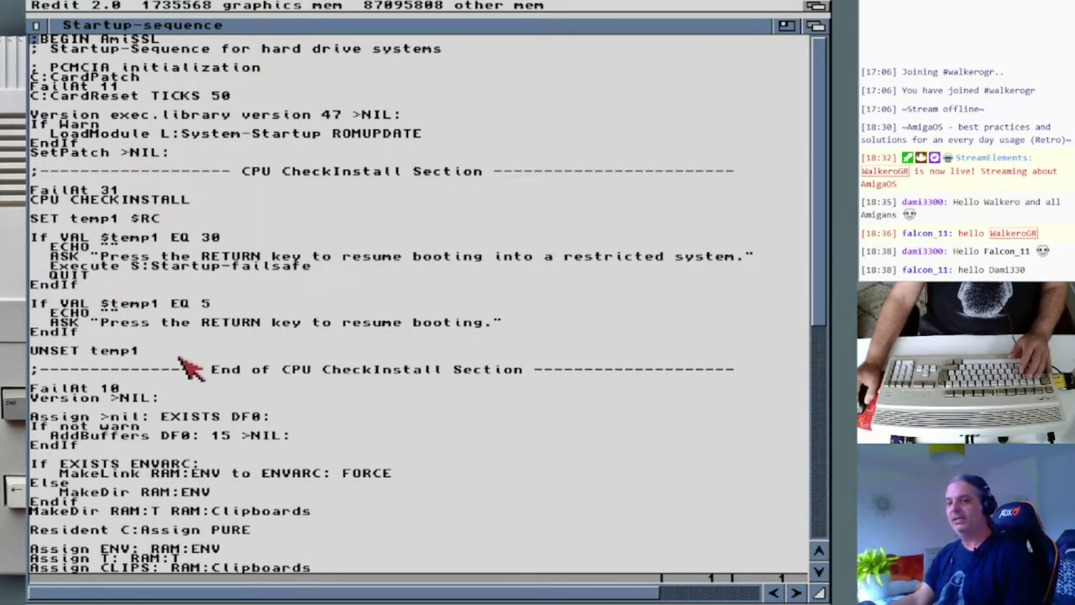
Display User-Startup from the list of open documents and return to Startup-sequence.
drag(821, 289, 824, 317)
right_click(248, 9)
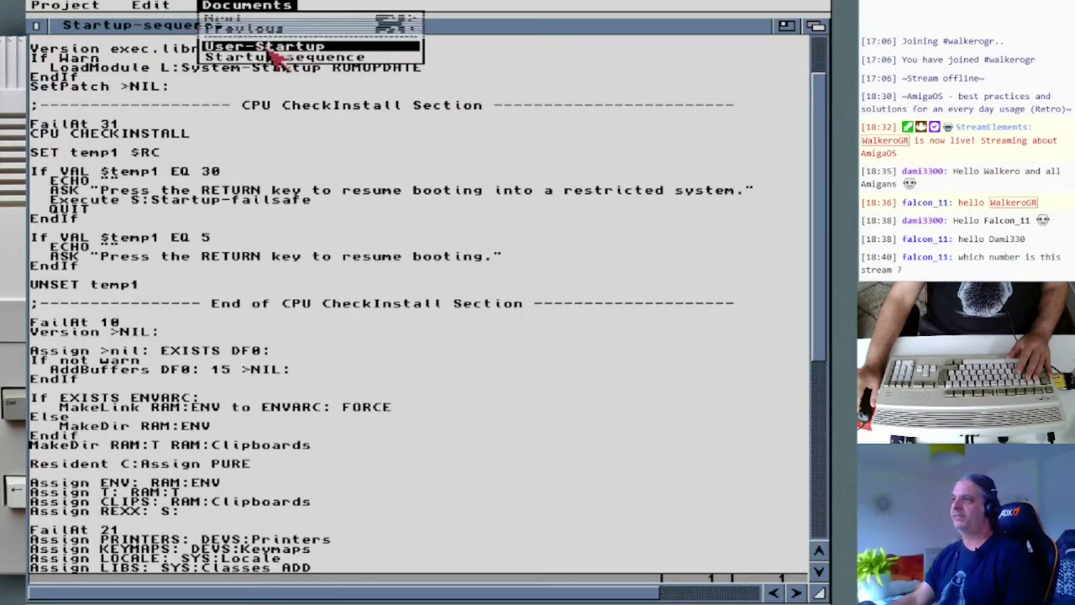
right_click(273, 48)
right_click(280, 12)
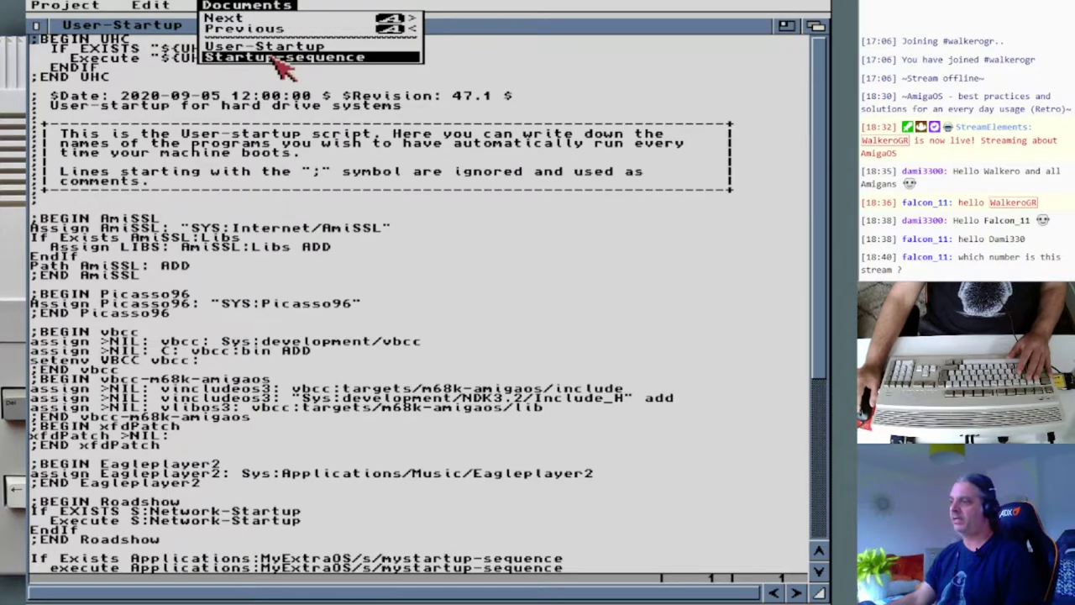
right_click(288, 53)
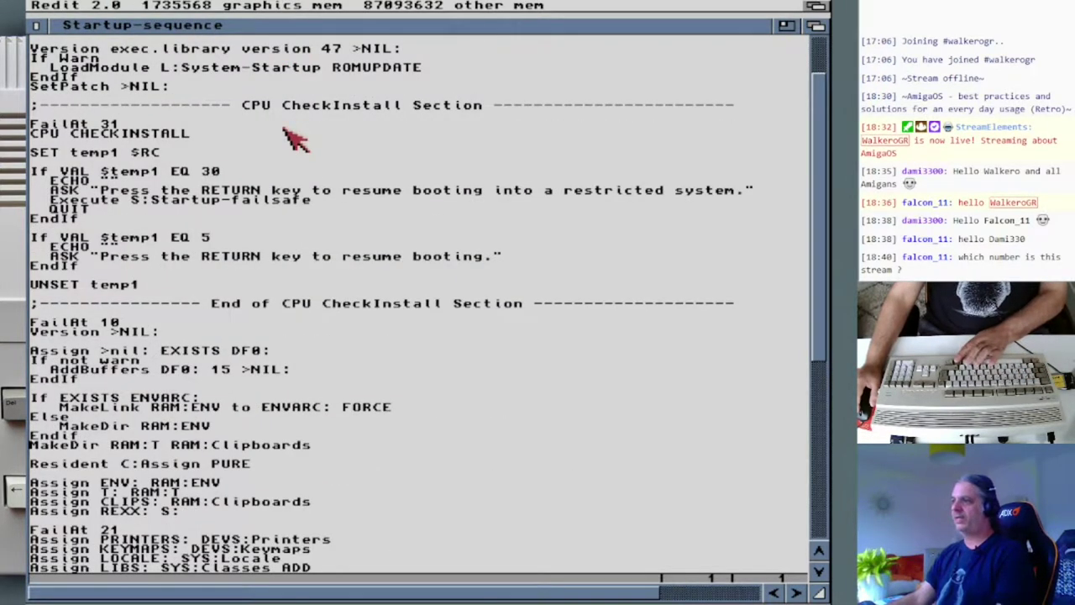
Remove the stray periods before BEGIN AmiSSL in Startup-sequence's first line and replace its leading semicolon with a period.
scroll(294, 138, up, 3)
key(Delete)
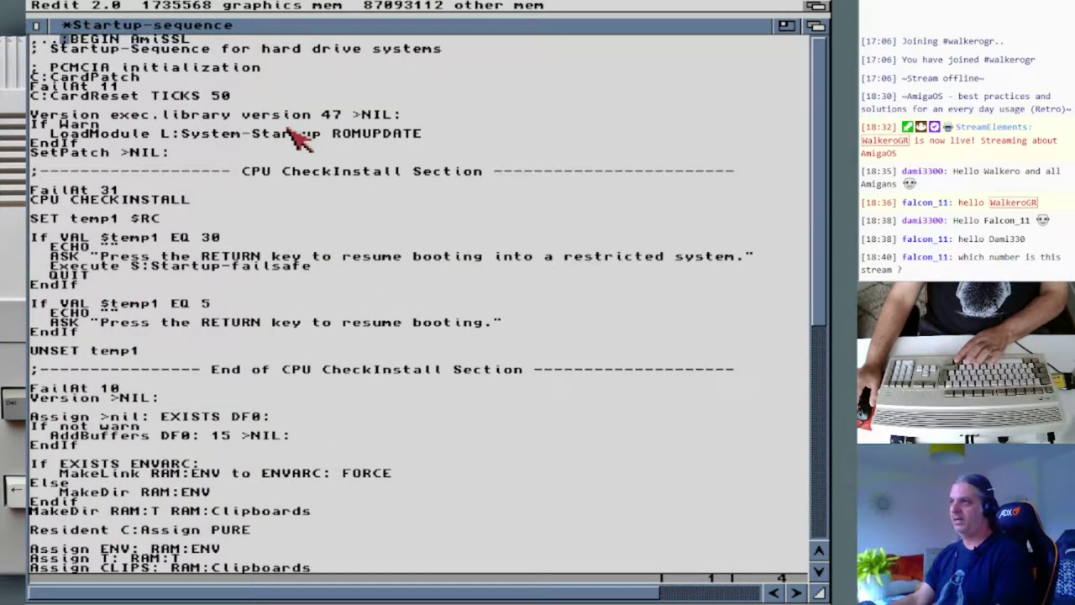
key(BackSpace)
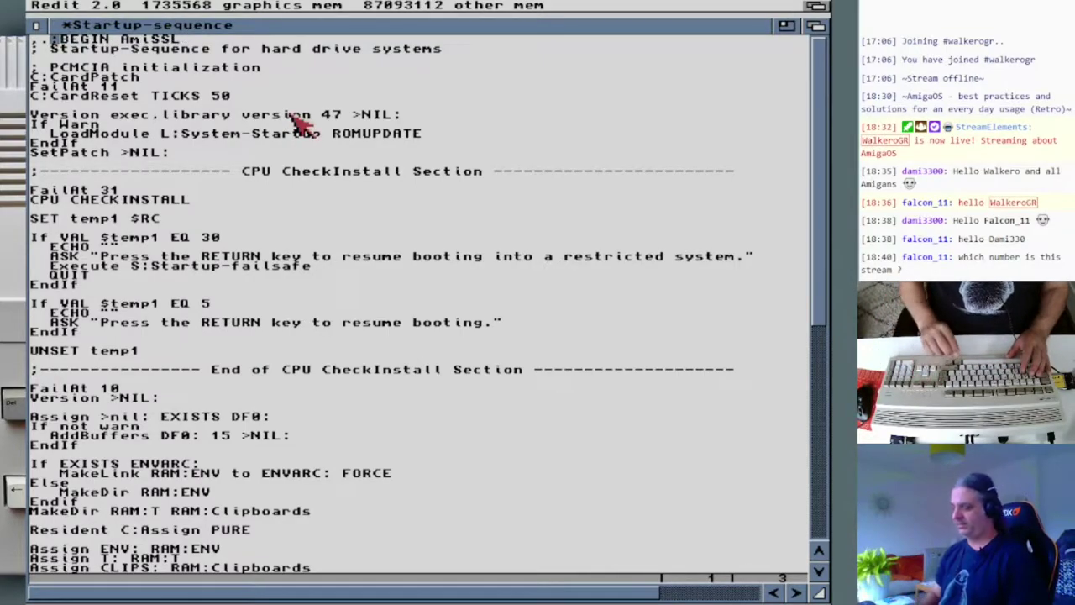
key(BackSpace)
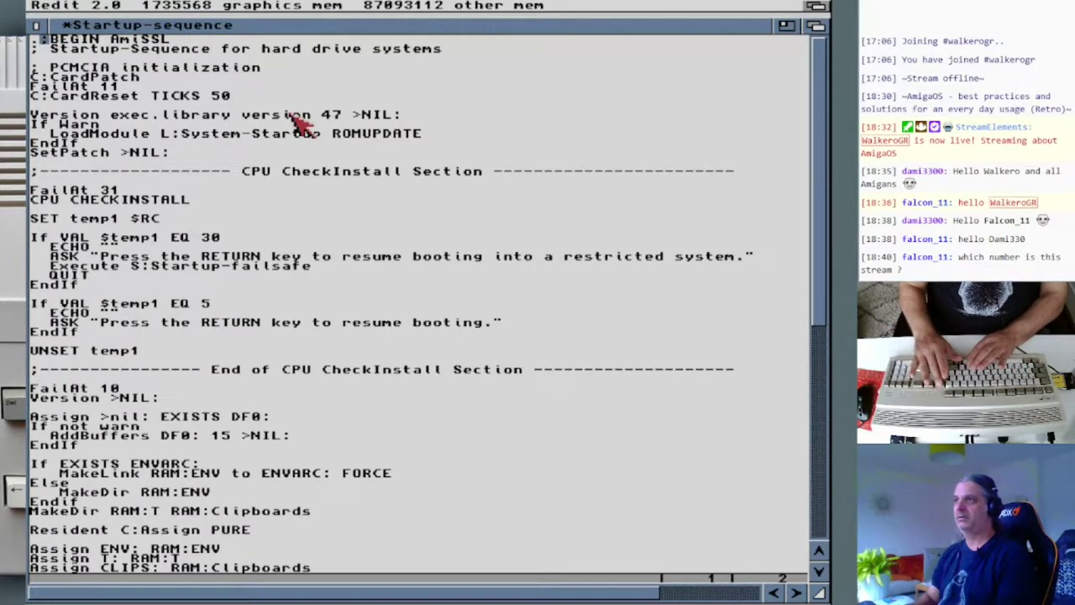
key(BackSpace)
text(;)
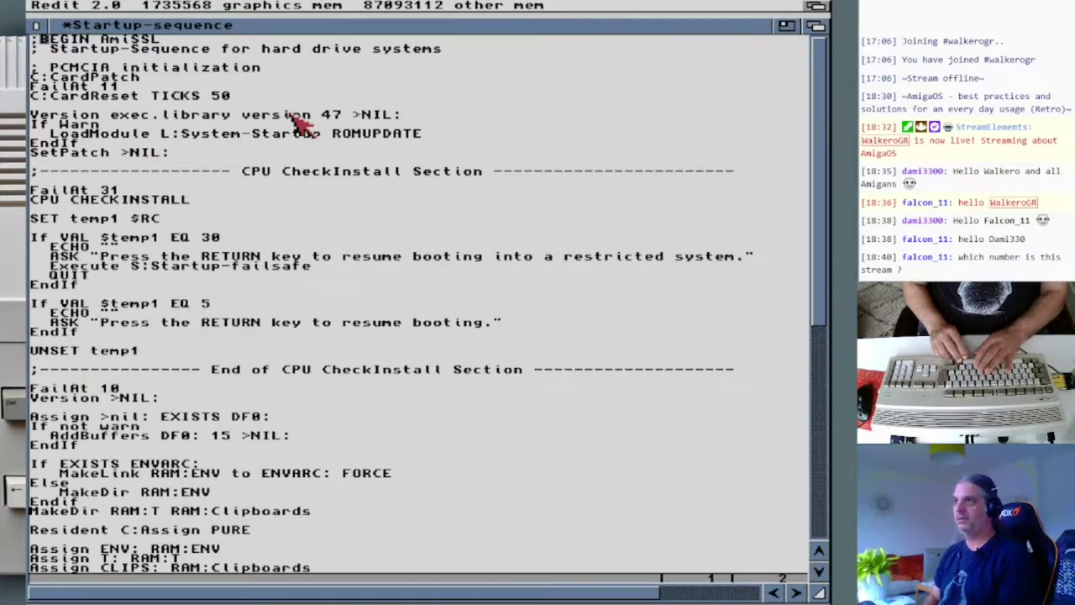
key(BackSpace)
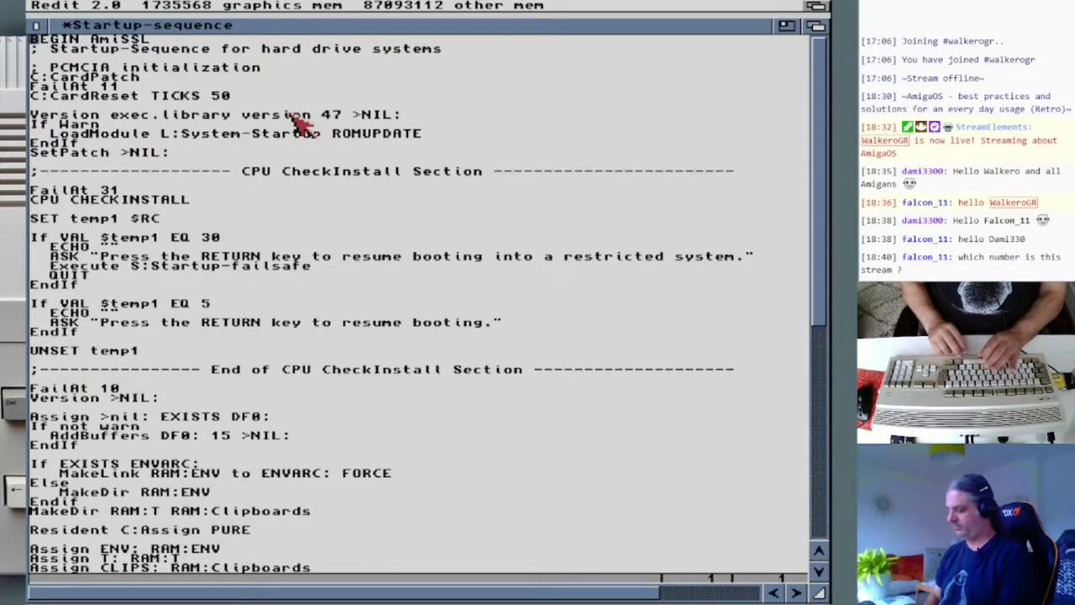
text(;)
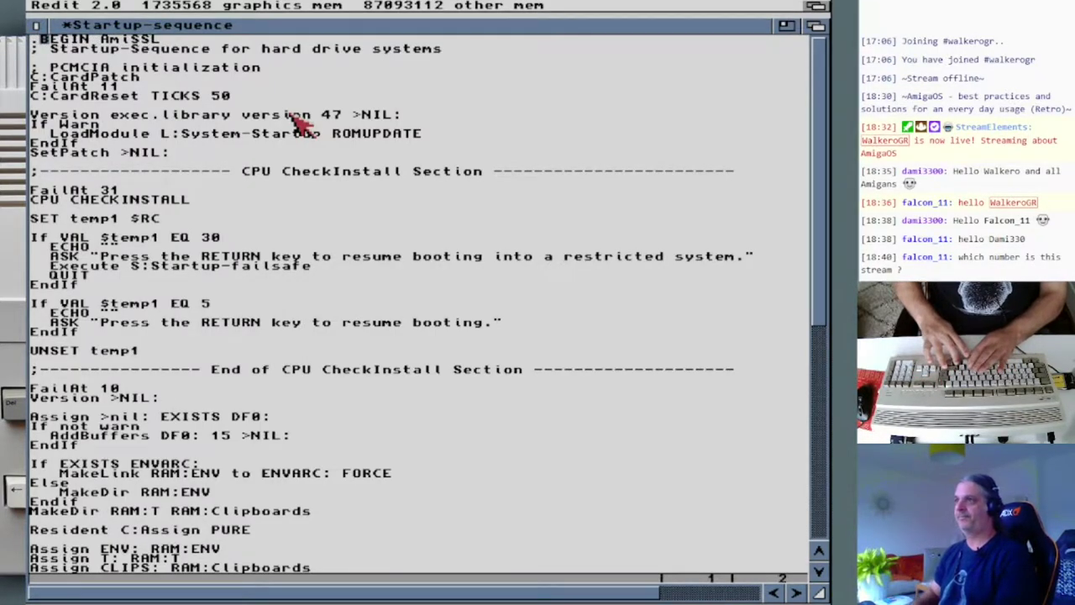
Cycle repeatedly through the two open documents, ending on the modified Startup-sequence.
key(ctrl+Tab)
key(ctrl+Tab)
key(ctrl+Tab)
key(ctrl+Tab)
key(ctrl+Tab)
key(ctrl+Tab)
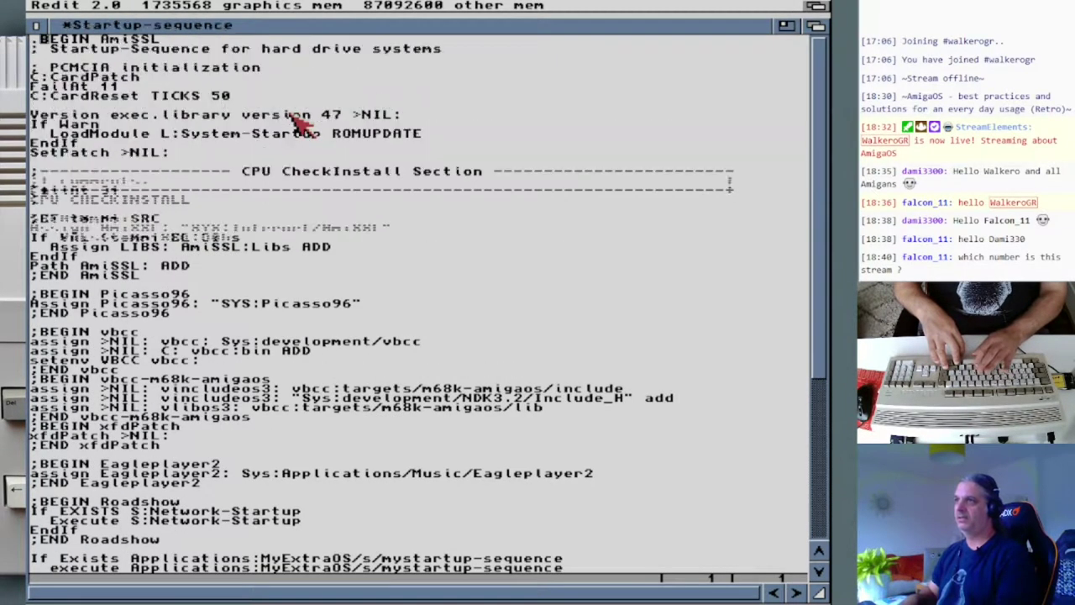
key(ctrl+Tab)
key(ctrl+Tab)
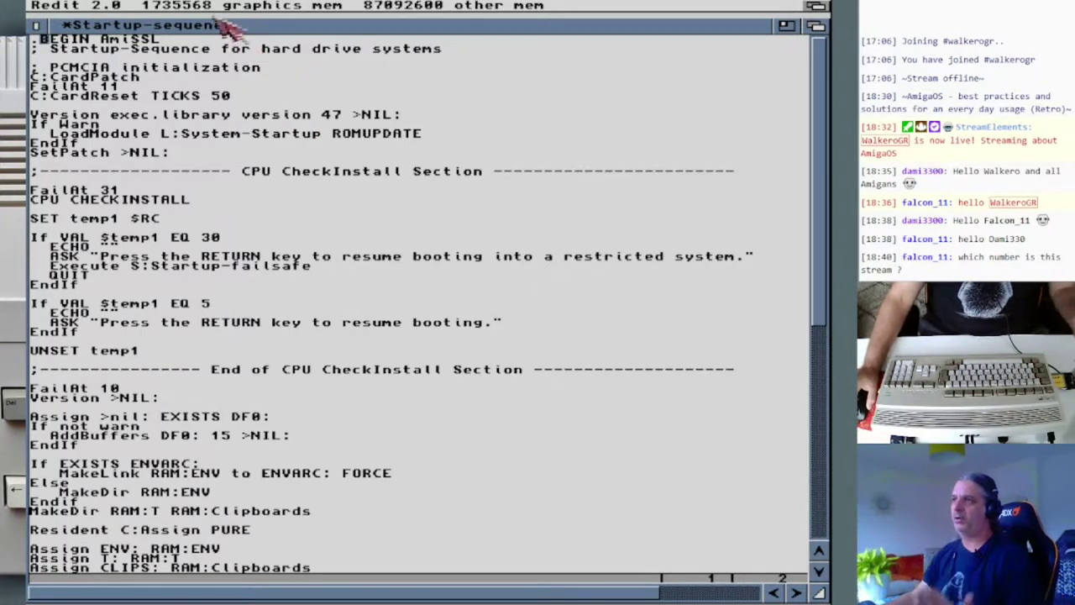
right_click(50, 7)
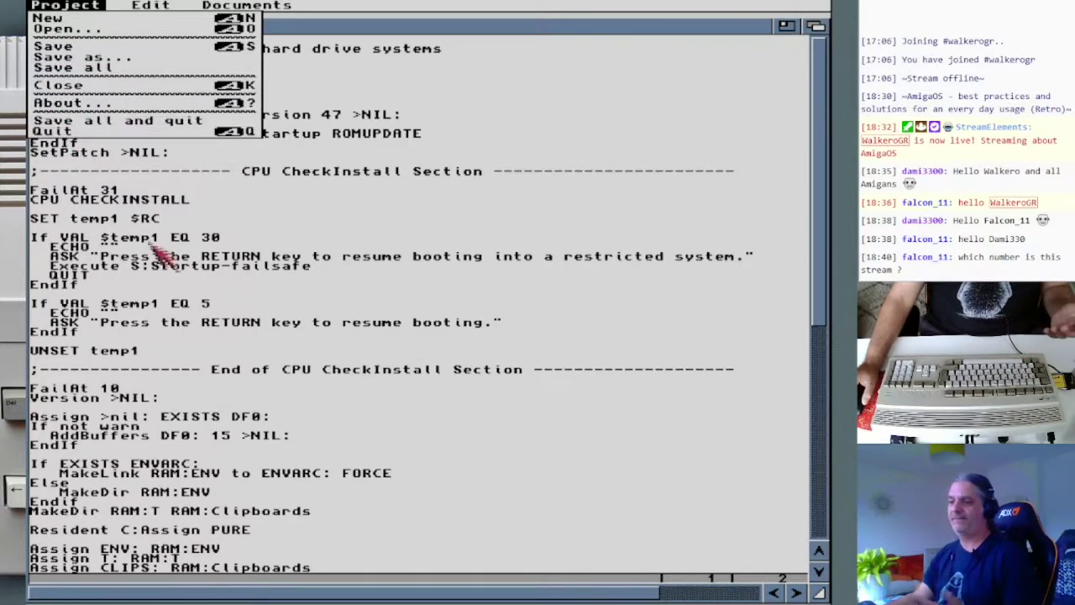
right_click(185, 305)
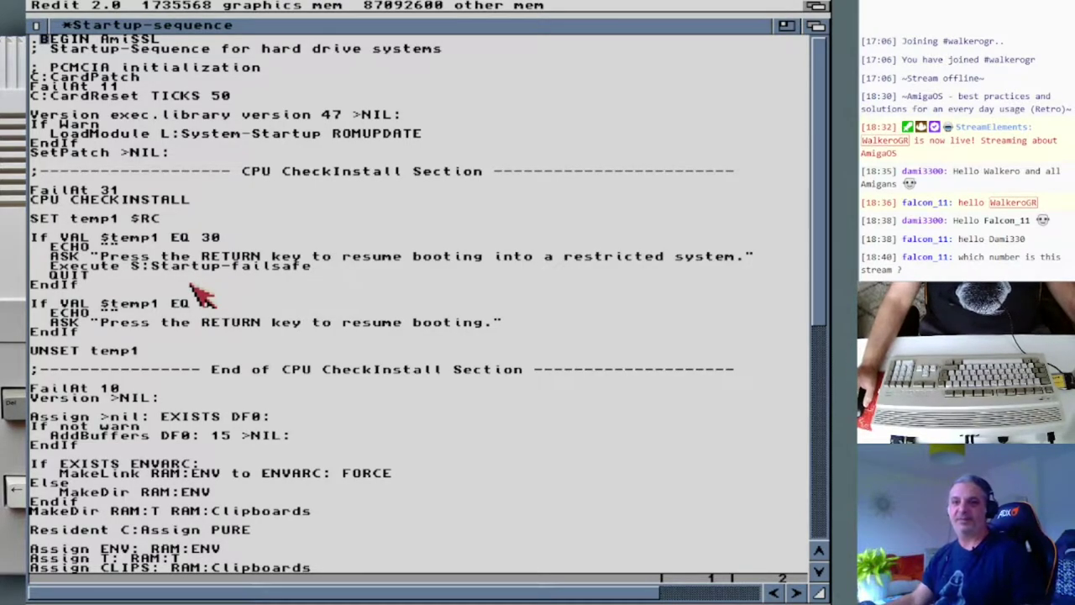
right_click(141, 10)
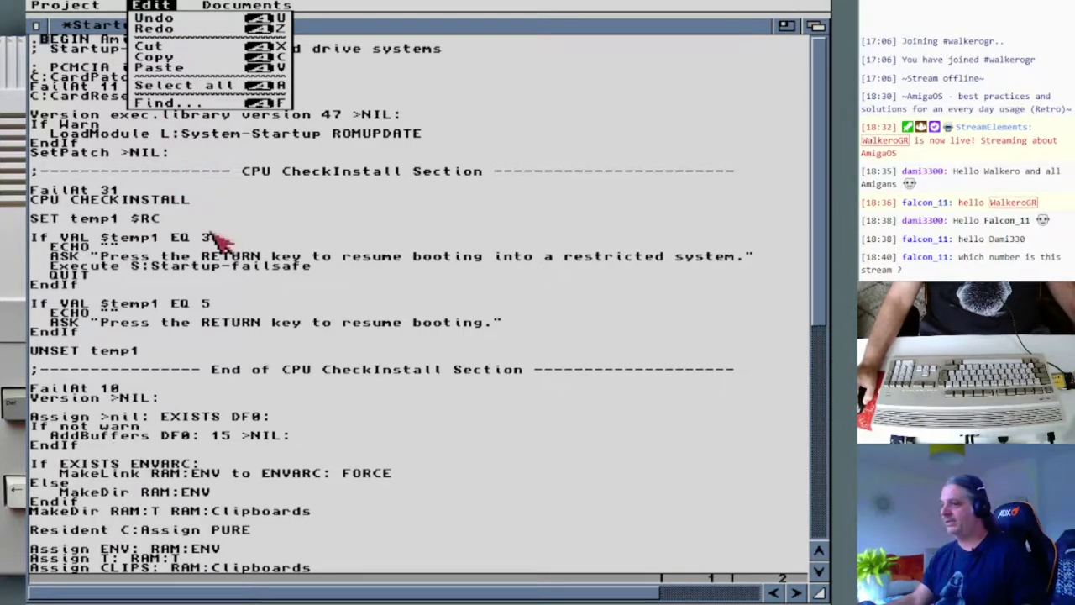
Select the text from RAM:ENV in the MakeLink line to the MakeDir RAM:T line, then move the text cursor along the If EXISTS ENVARC: line.
click(166, 402)
drag(151, 510, 150, 473)
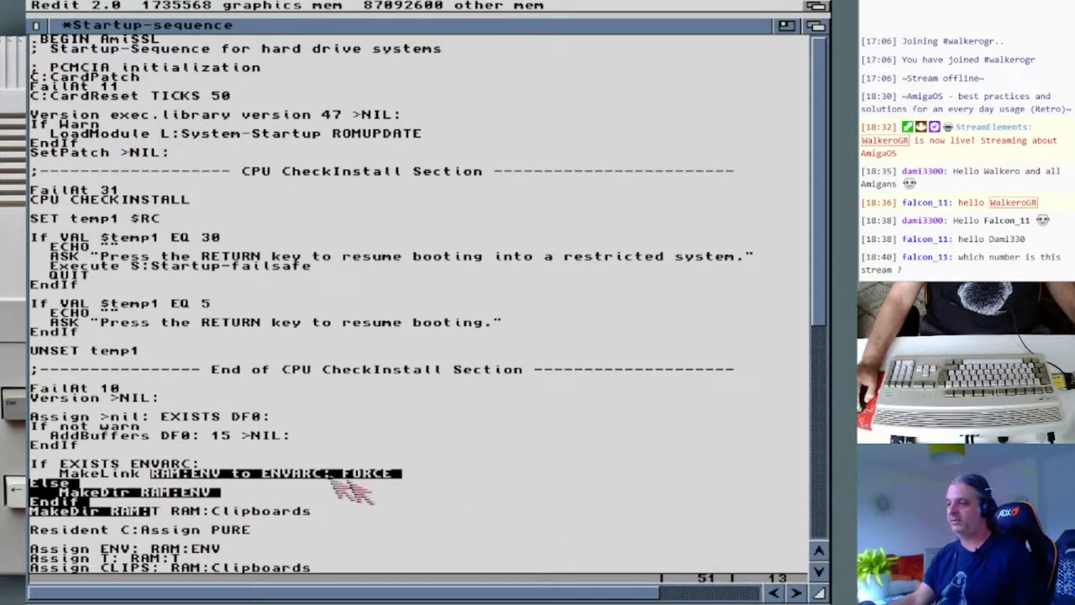
click(115, 464)
key(Left)
key(Left)
key(Left)
key(Right)
key(Right)
key(Right)
key(Right)
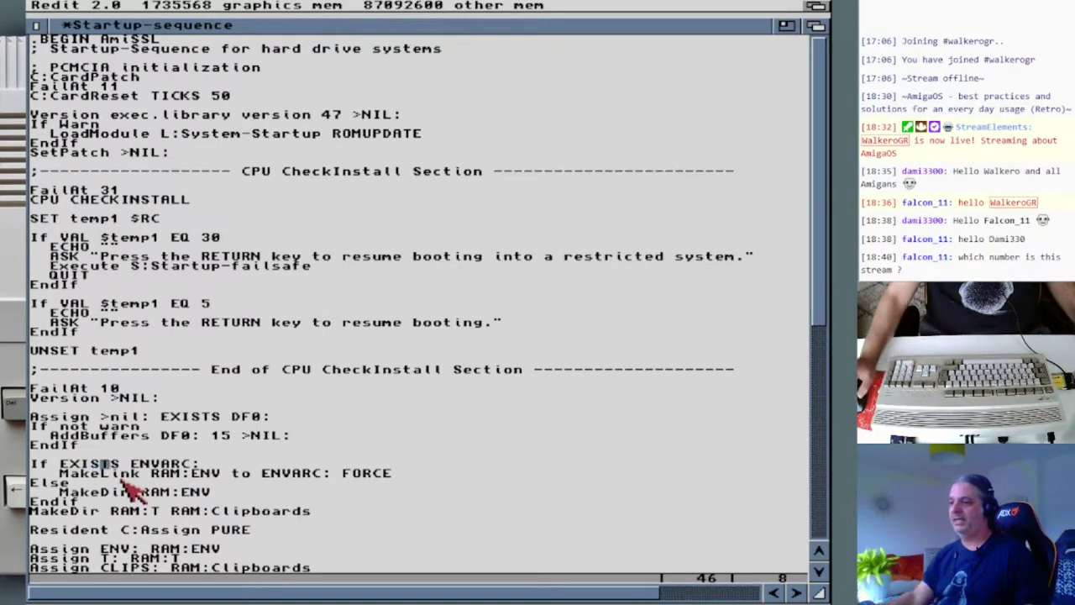
Search Startup-sequence for the next occurrence of "If not".
right_click(84, 19)
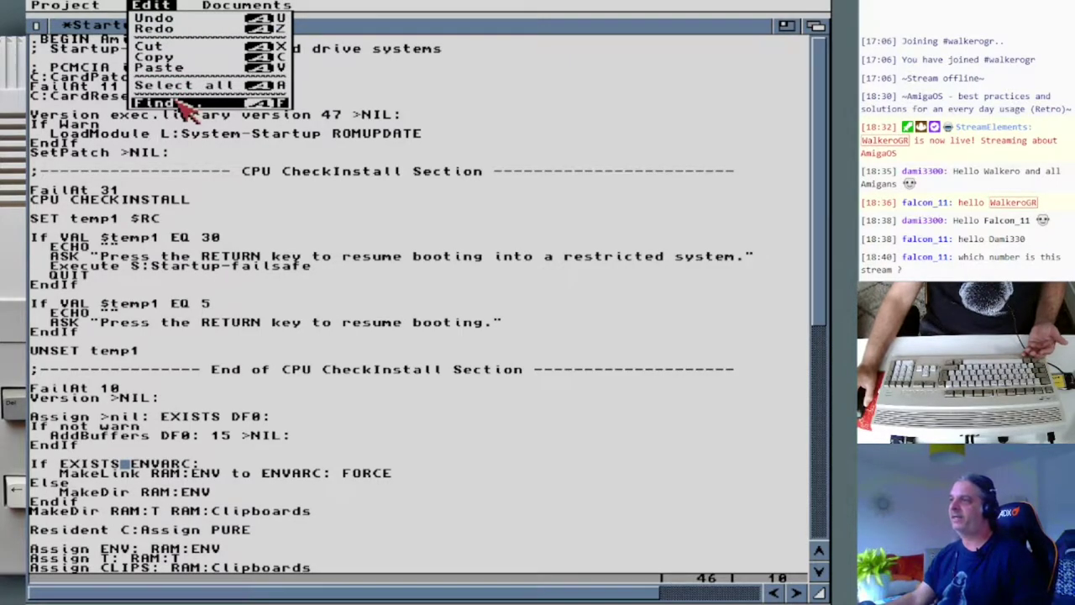
right_click(180, 105)
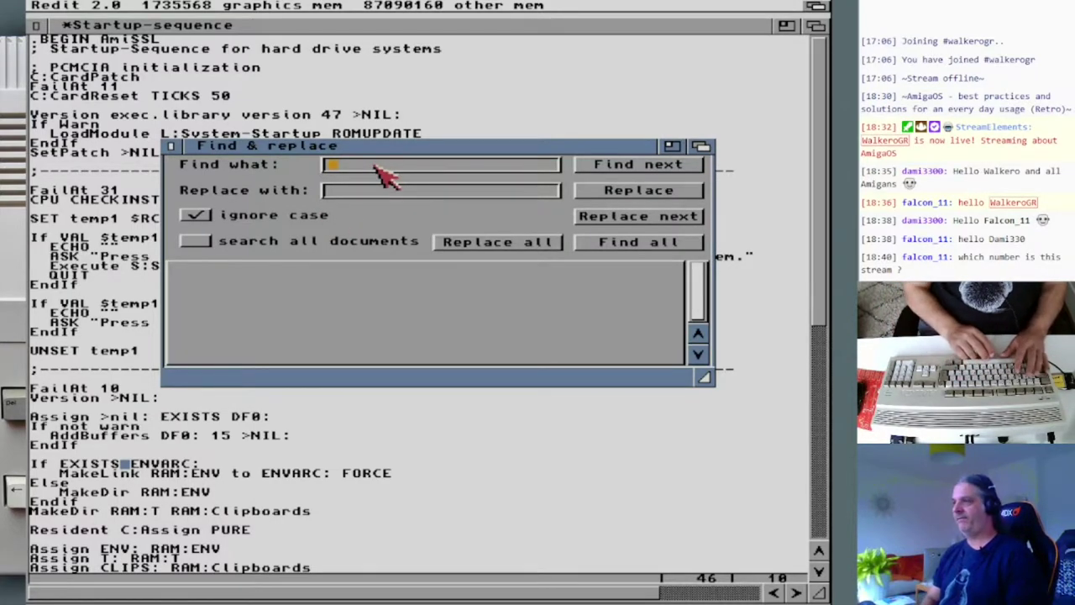
text(If)
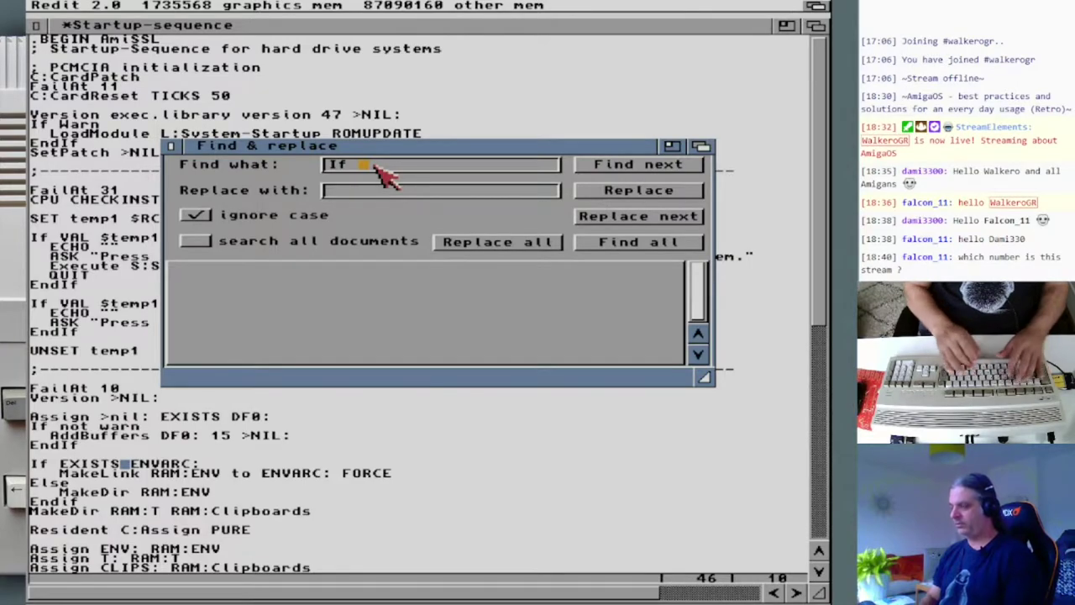
text( not)
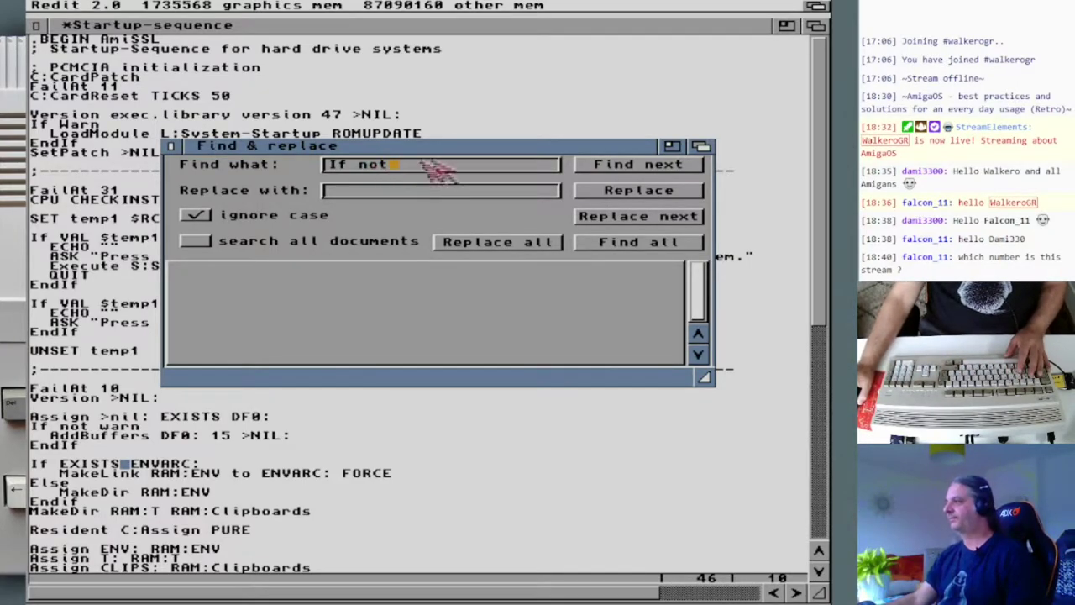
click(611, 166)
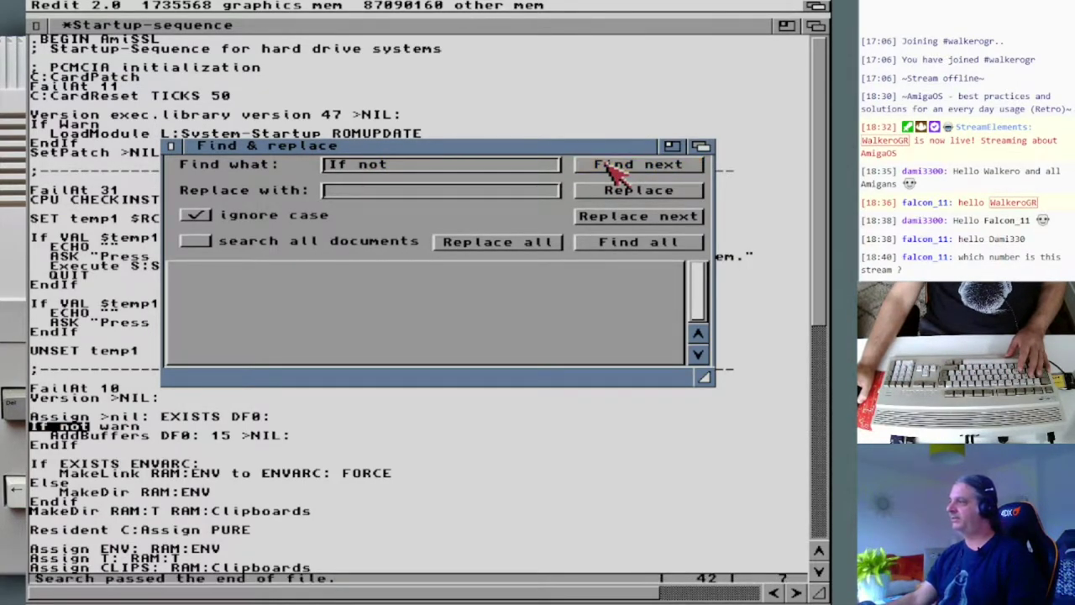
List all occurrences of "If not" in Startup-sequence and go to the match on line 42.
click(636, 243)
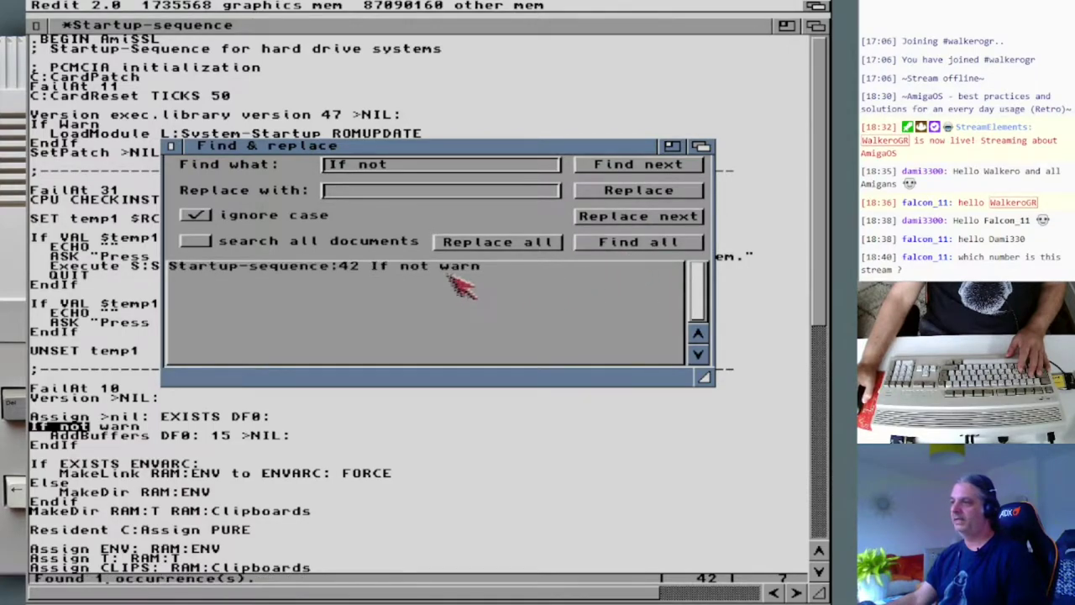
click(354, 267)
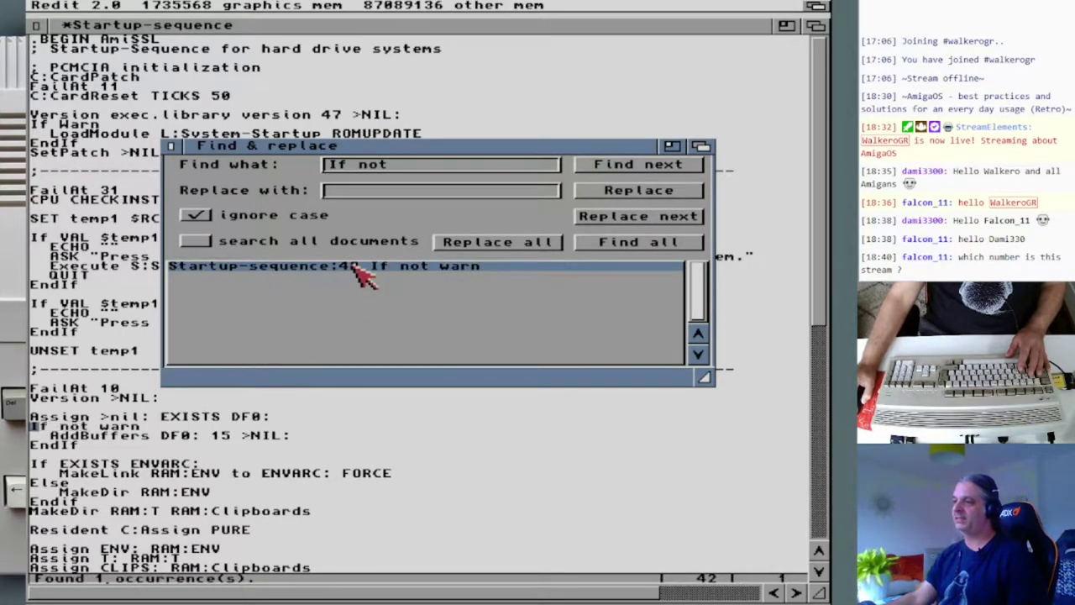
key(Escape)
click(355, 272)
click(40, 426)
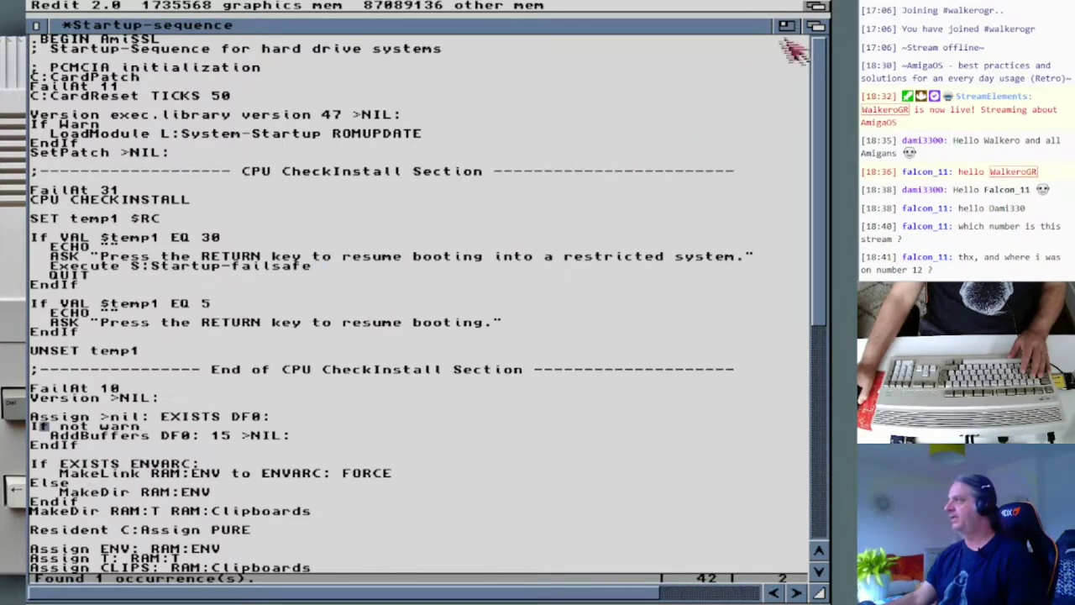
Close the Find & replace, Redit2.0 and Ram Disk windows, and quit Redit without saving any documents.
click(814, 26)
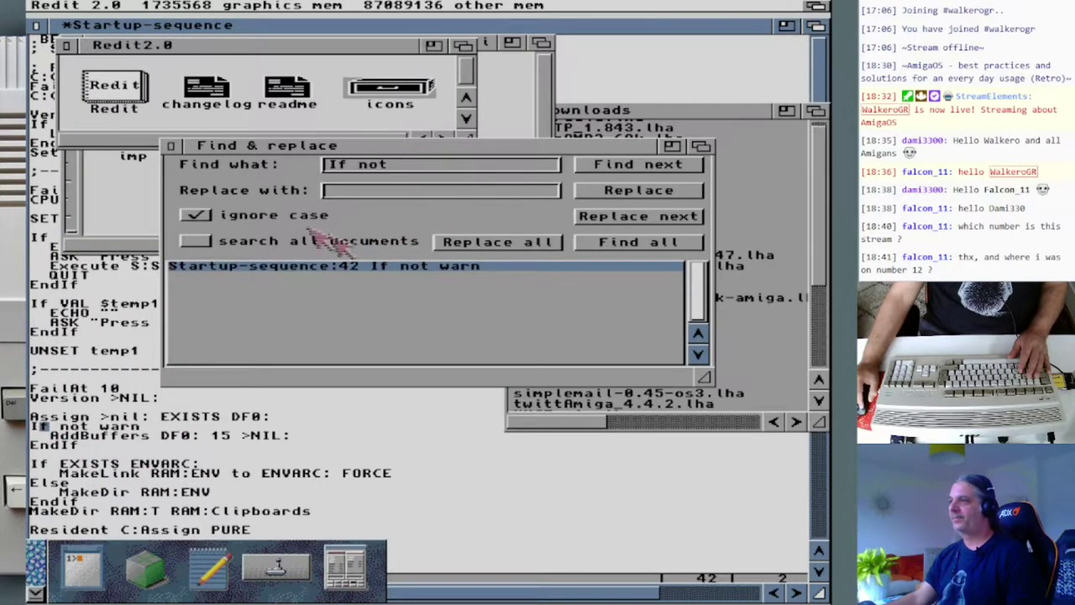
click(171, 146)
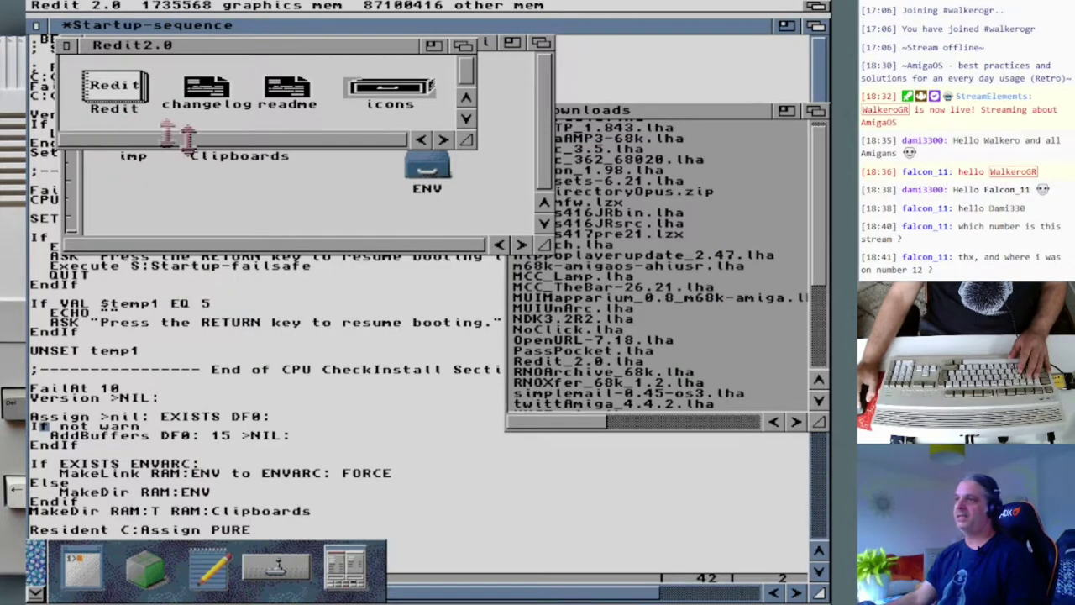
click(71, 44)
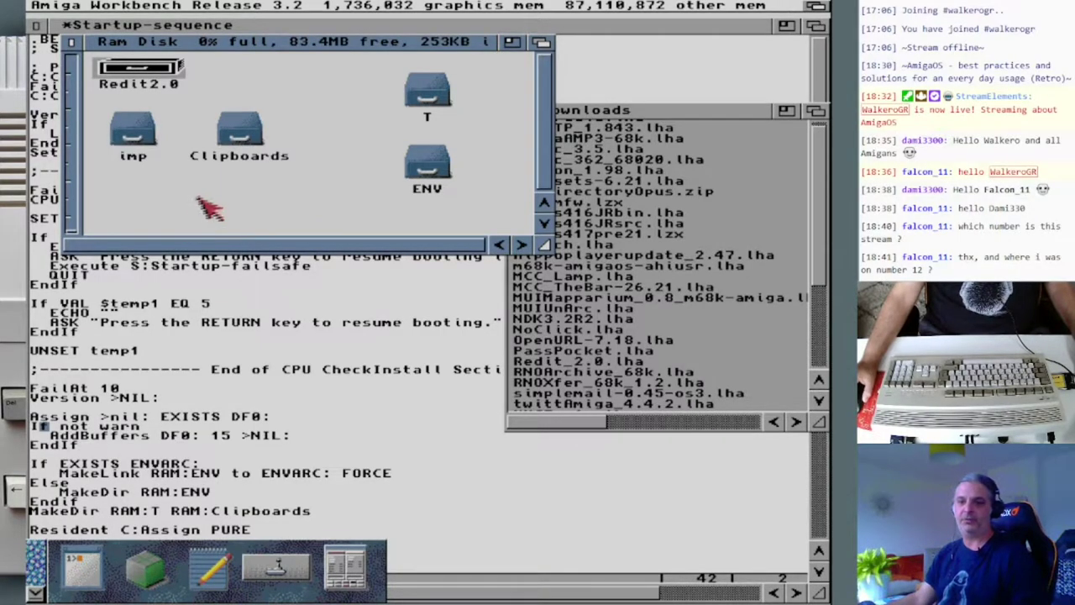
click(71, 43)
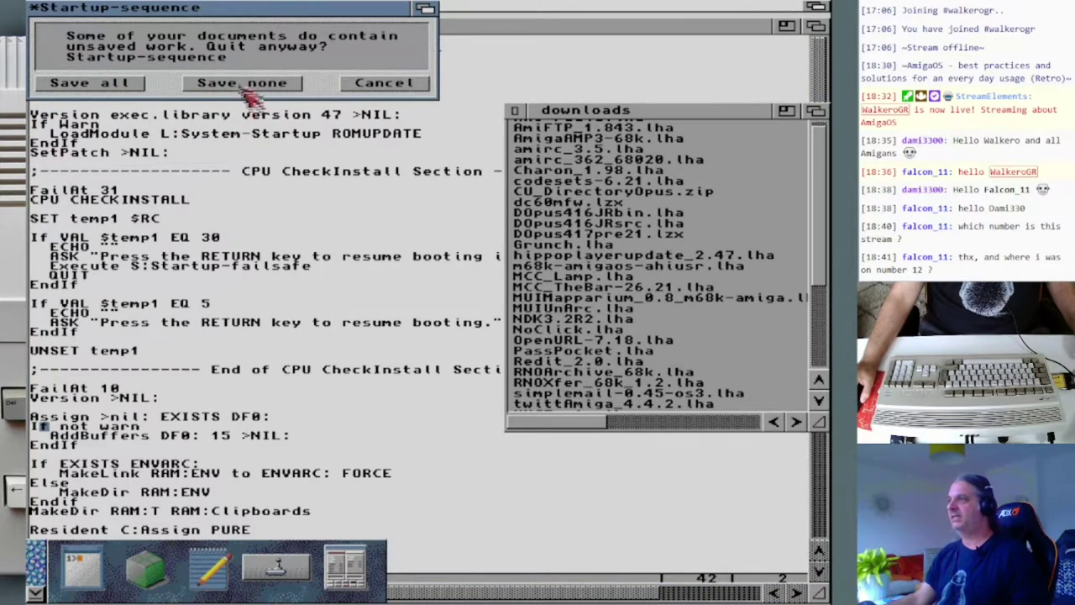
click(198, 87)
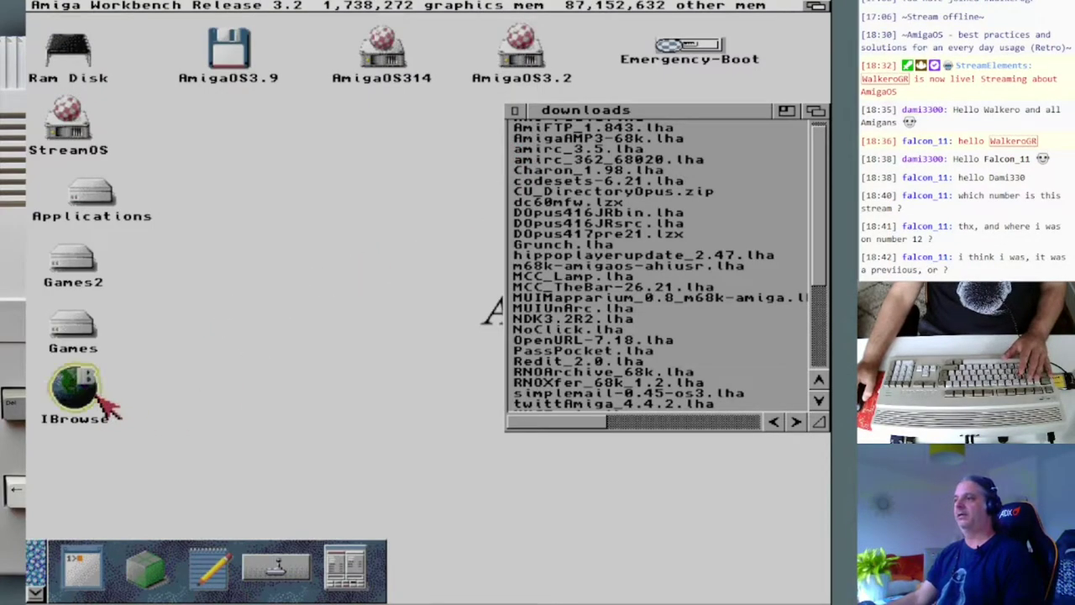
Switch to the IBrowse web browser and search Aminet for "annotate".
drag(74, 393, 108, 406)
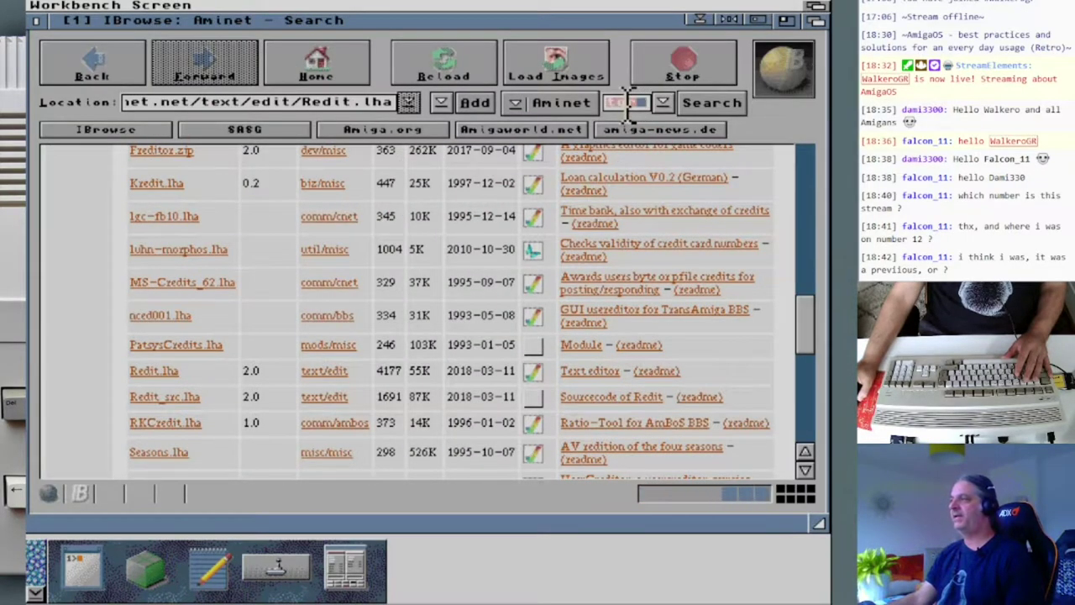
text(annp)
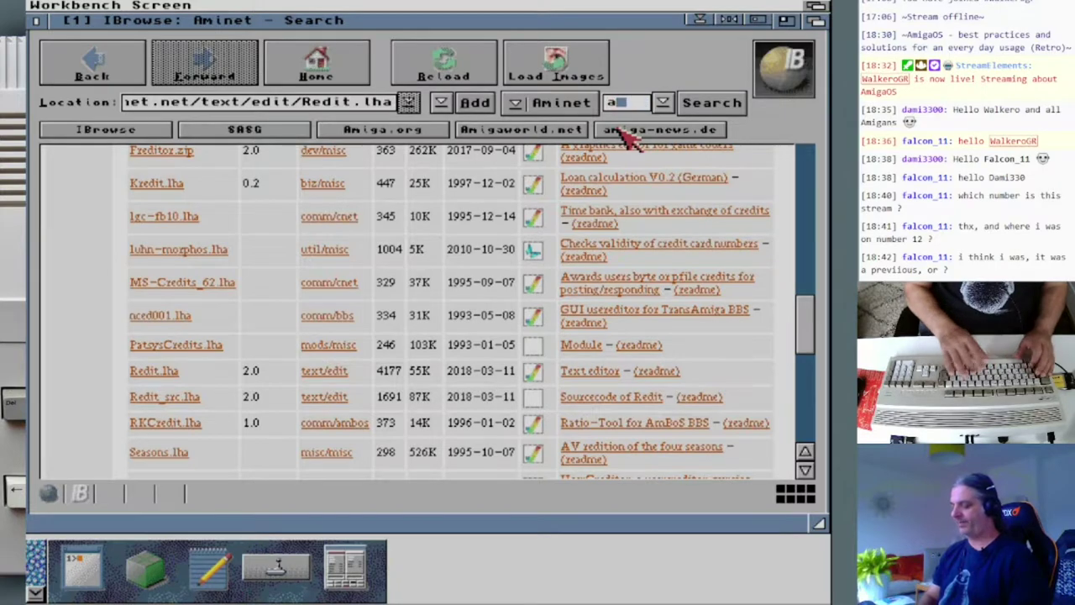
key(BackSpace)
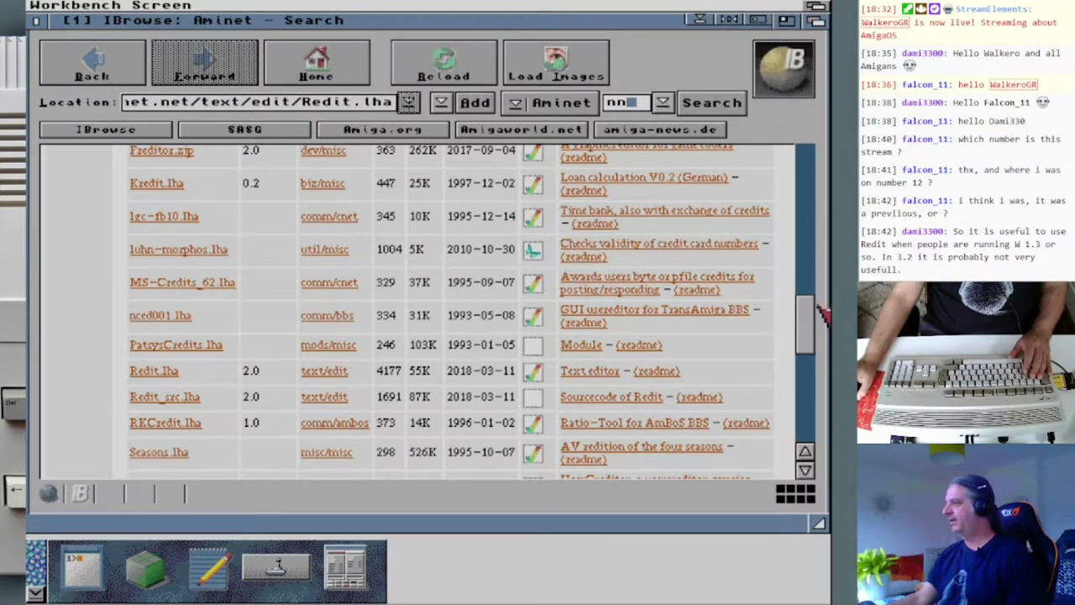
scroll(806, 315, up, 10)
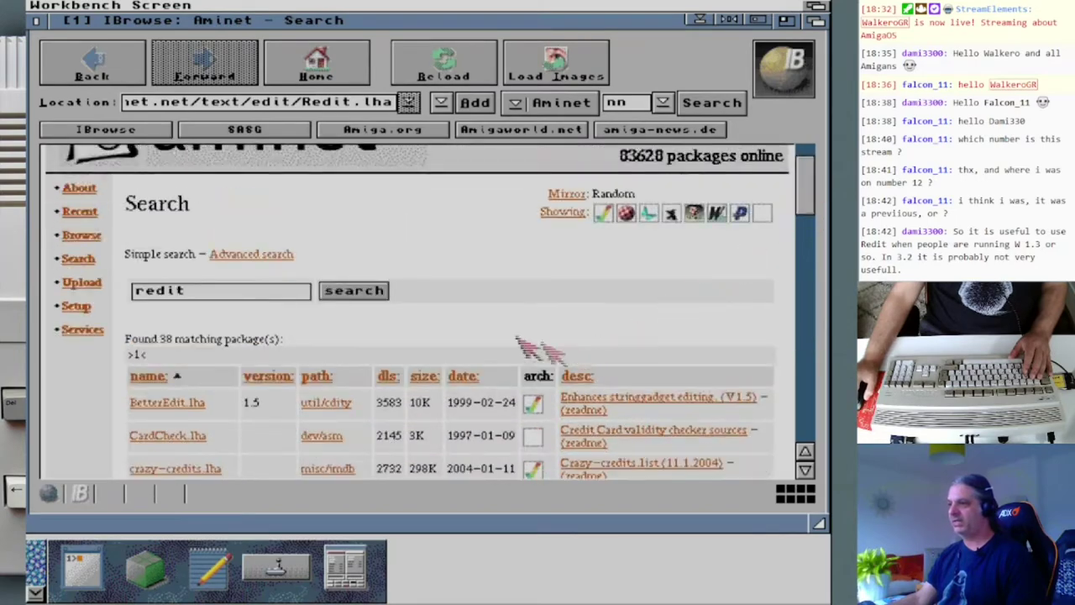
click(275, 291)
key(BackSpace)
key(BackSpace)
key(BackSpace)
key(BackSpace)
key(BackSpace)
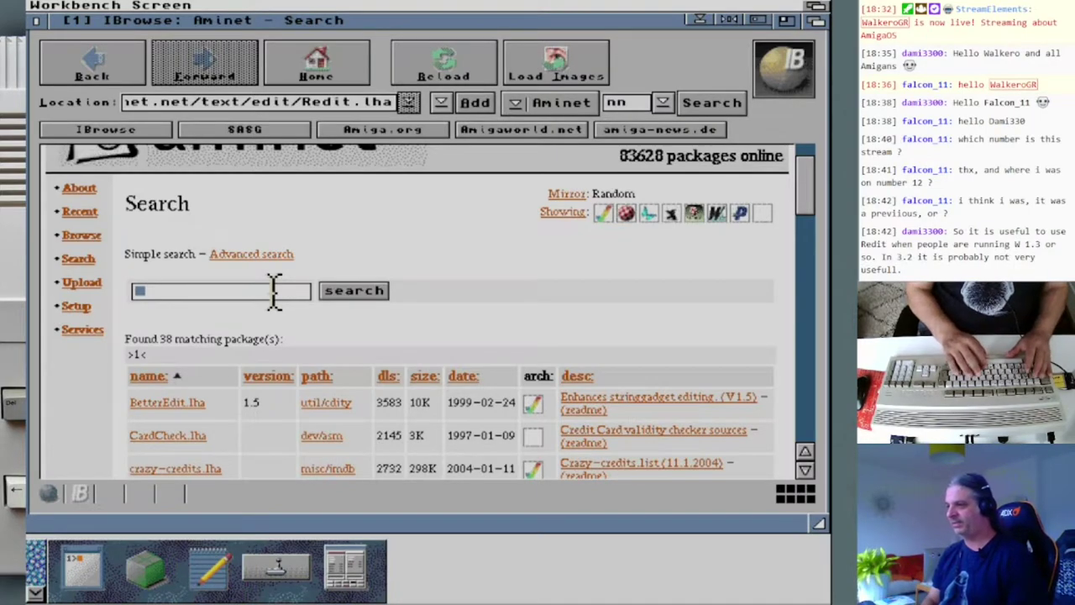
text(annotate)
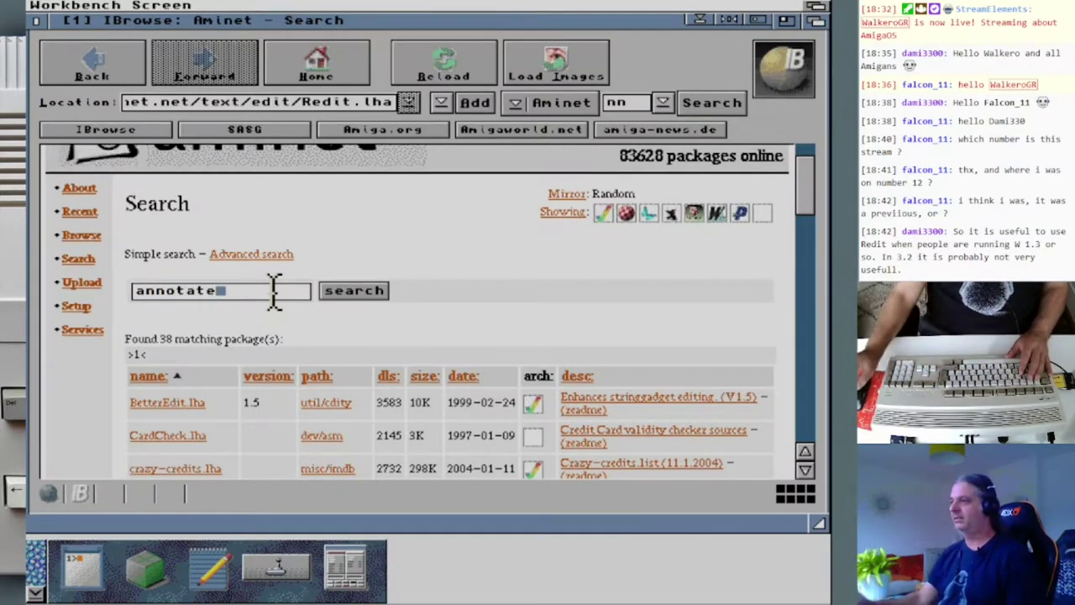
key(Return)
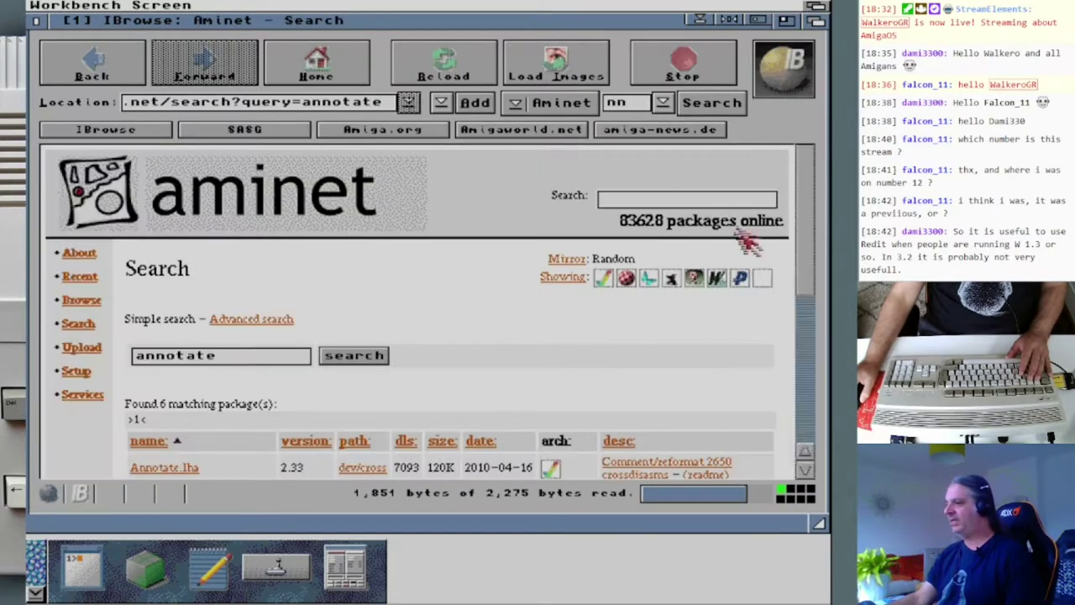
Download Annotate_usr.lha version 3.0.1 into the StreamOS:Internet/downloads drawer, naming the file Annotate_usr_3.0.1.lha.
drag(811, 215, 819, 352)
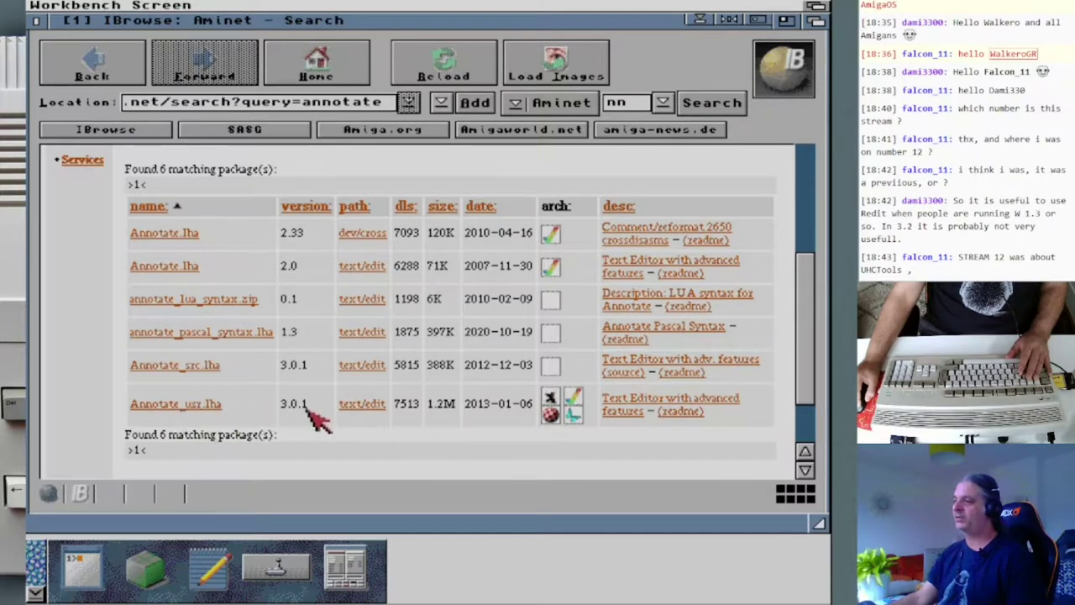
click(168, 407)
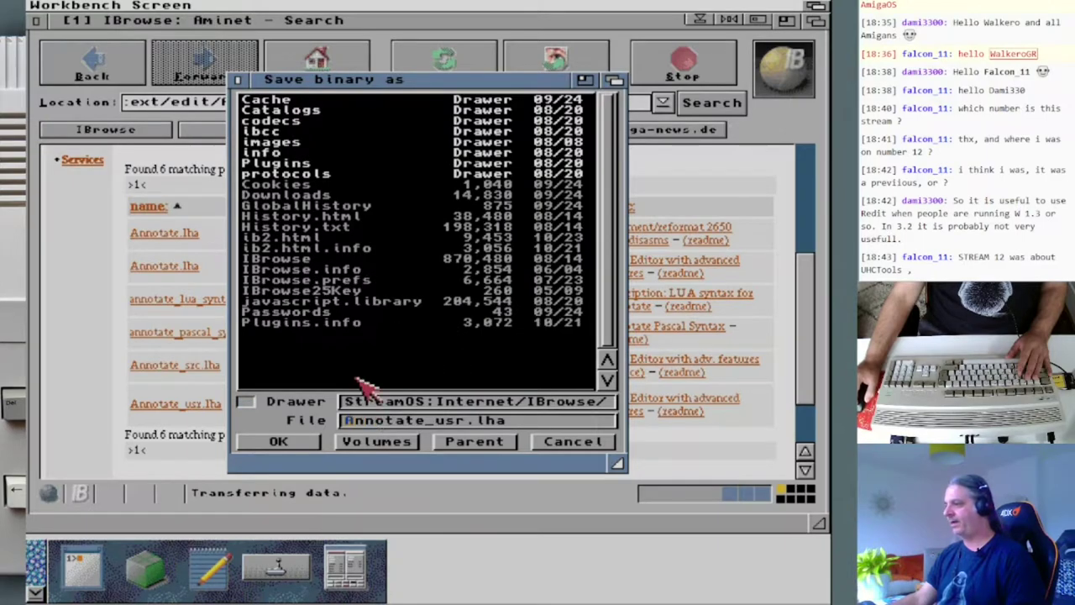
click(479, 444)
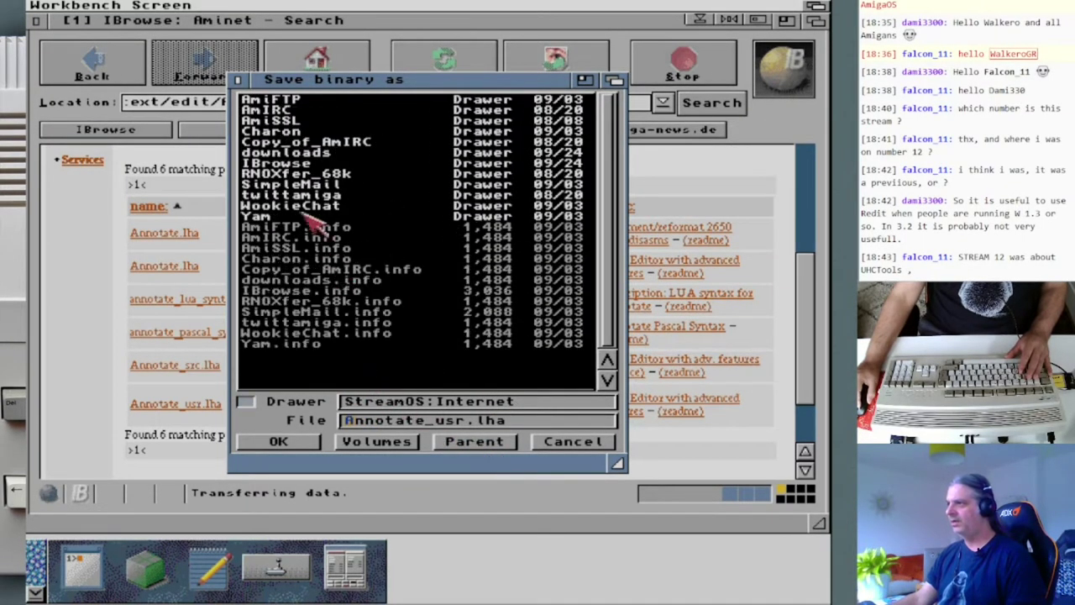
click(289, 153)
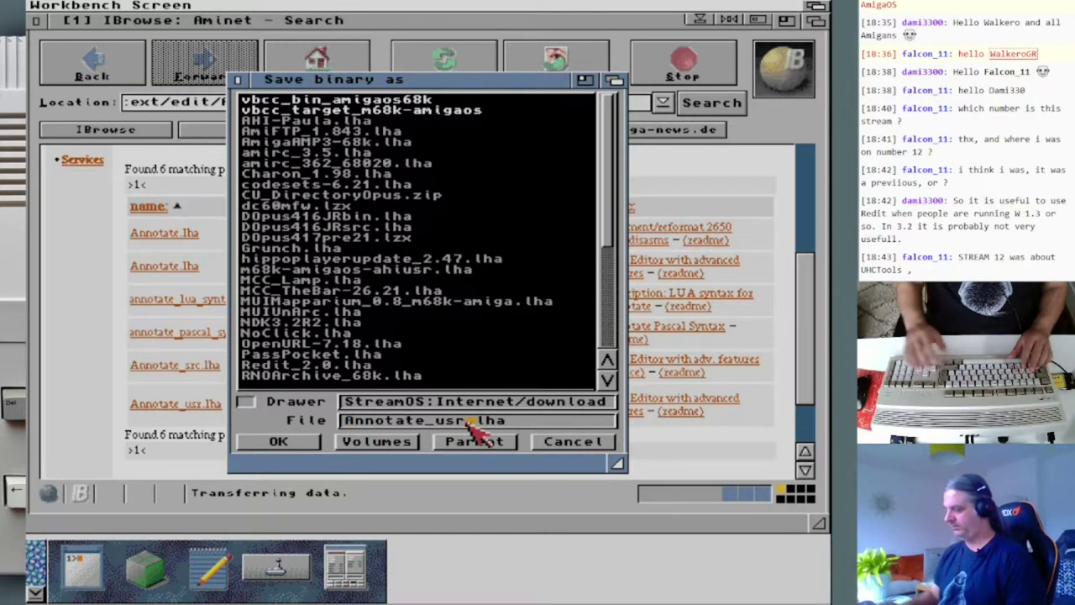
text(3.0.1)
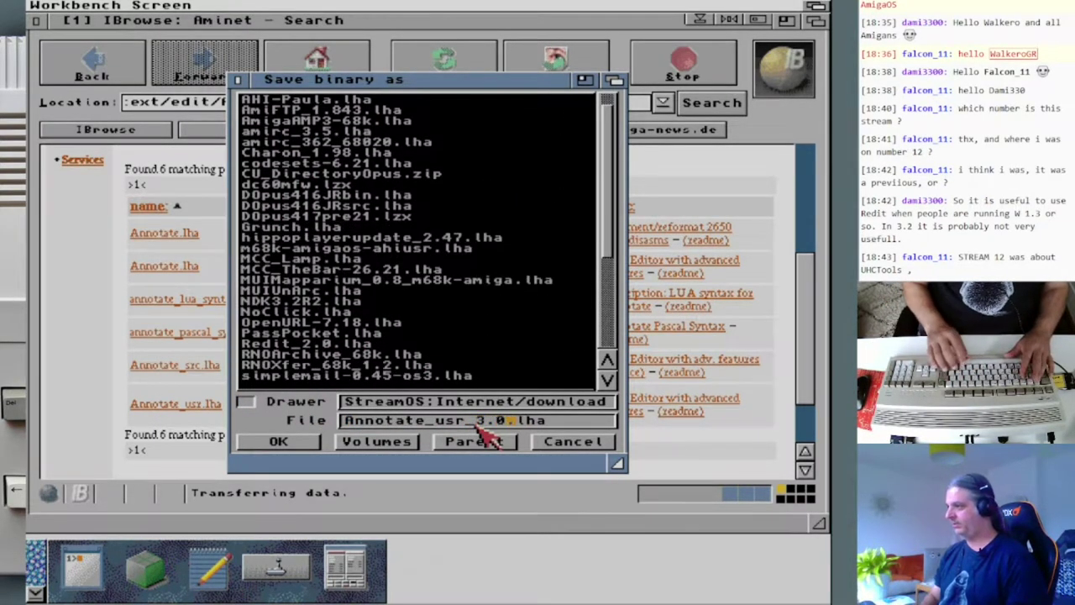
key(Return)
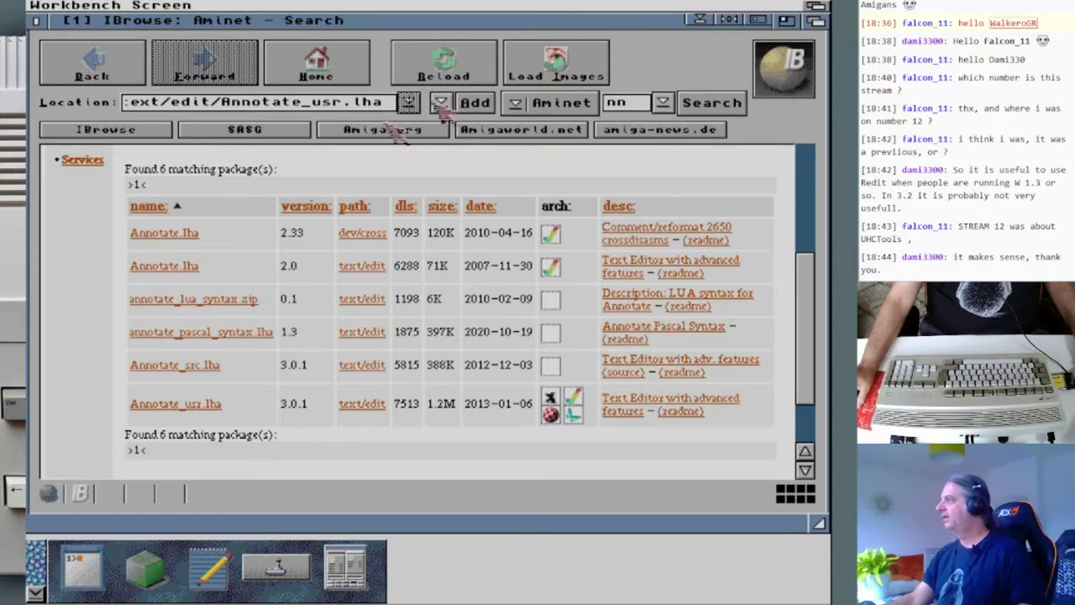
Iconify IBrowse and open Annotate_usr_3.0.1.lha from the downloads drawer for unpacking.
click(757, 20)
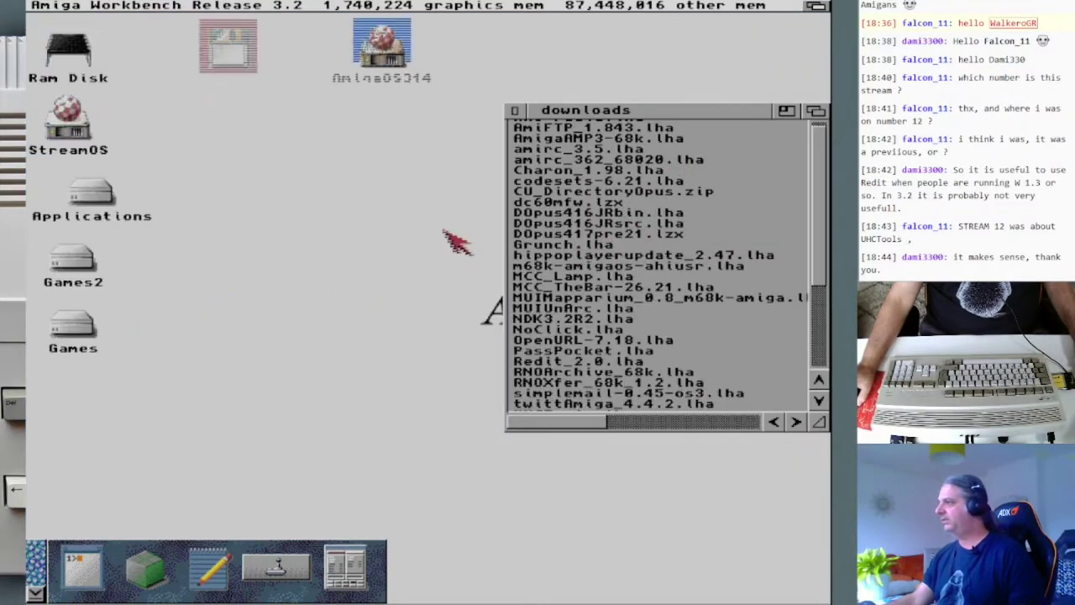
click(729, 116)
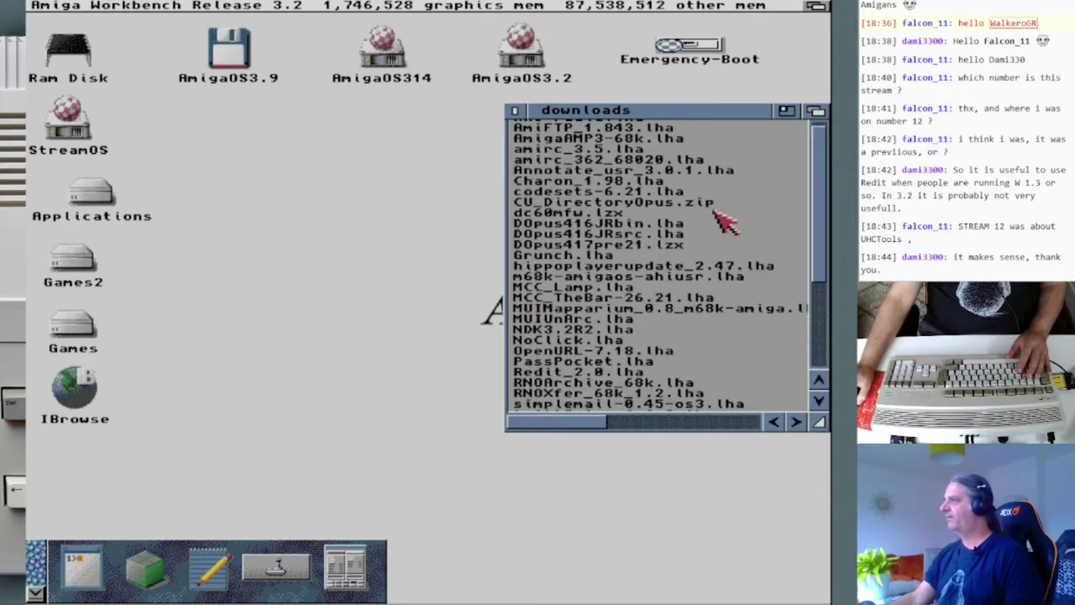
drag(819, 153, 819, 148)
click(668, 178)
double_click(670, 182)
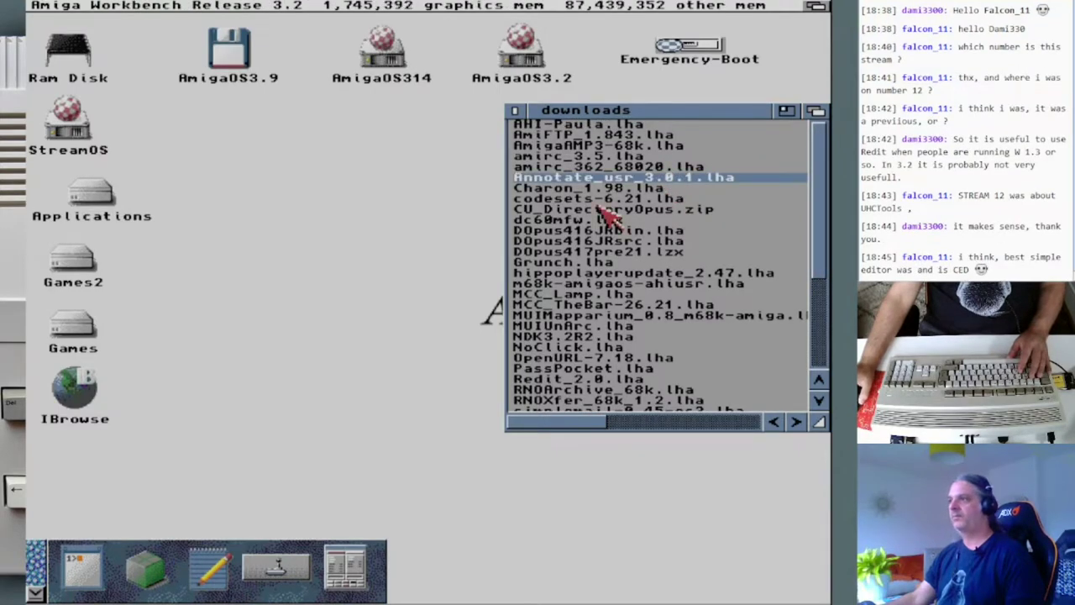
Reposition and enlarge the Unarc window, and set Ram Disk: as the unpacking destination.
drag(357, 220, 279, 131)
drag(477, 292, 640, 536)
drag(67, 54, 370, 277)
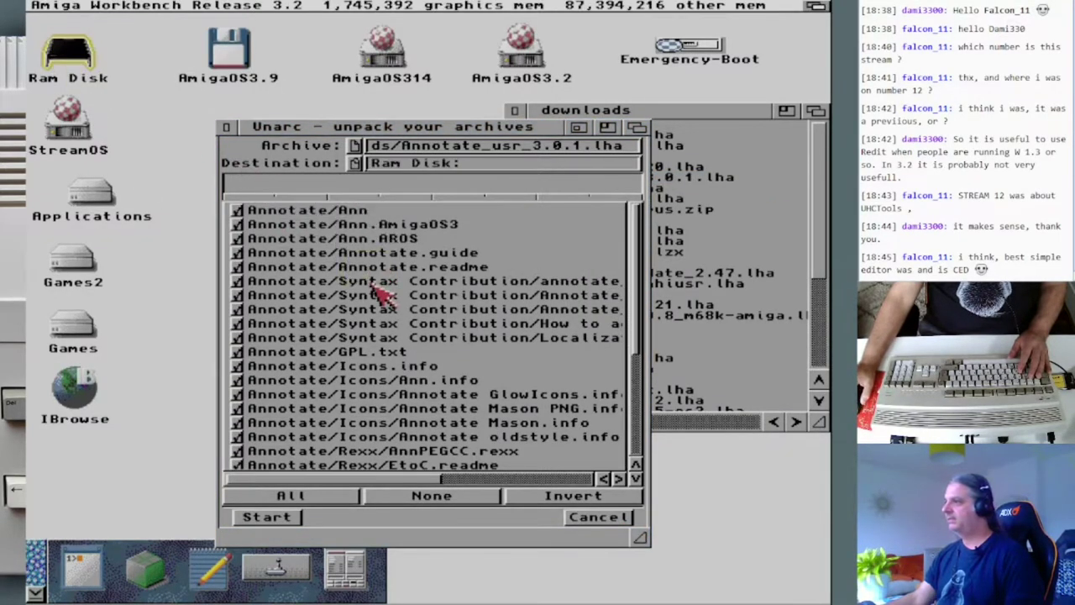
Exclude Ann, Ann.info and the AROS and MorphOS programs with their .info files from the Annotate files to unpack.
click(238, 240)
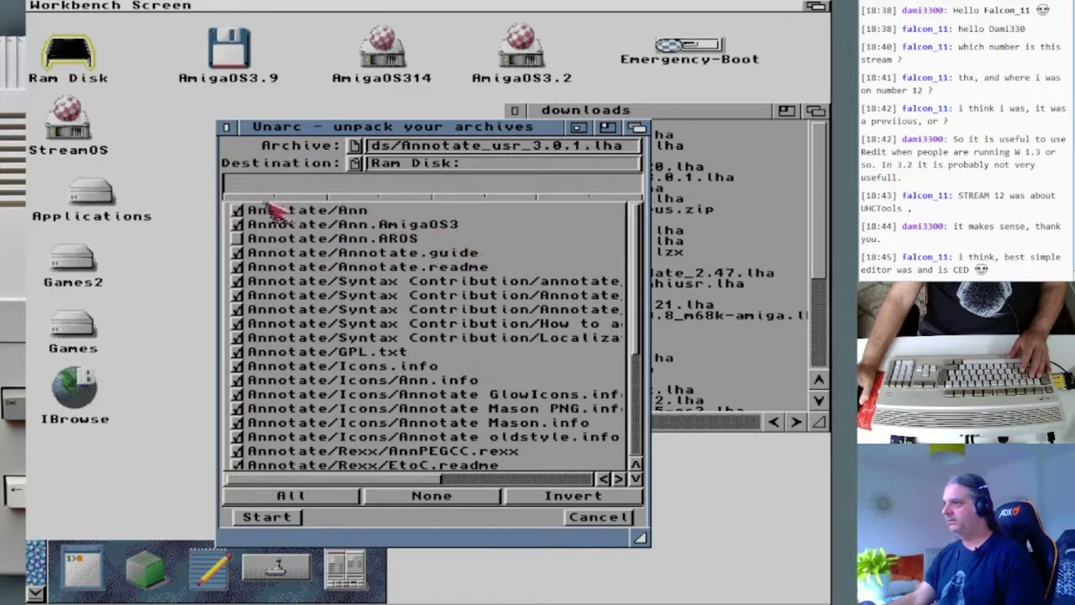
click(237, 211)
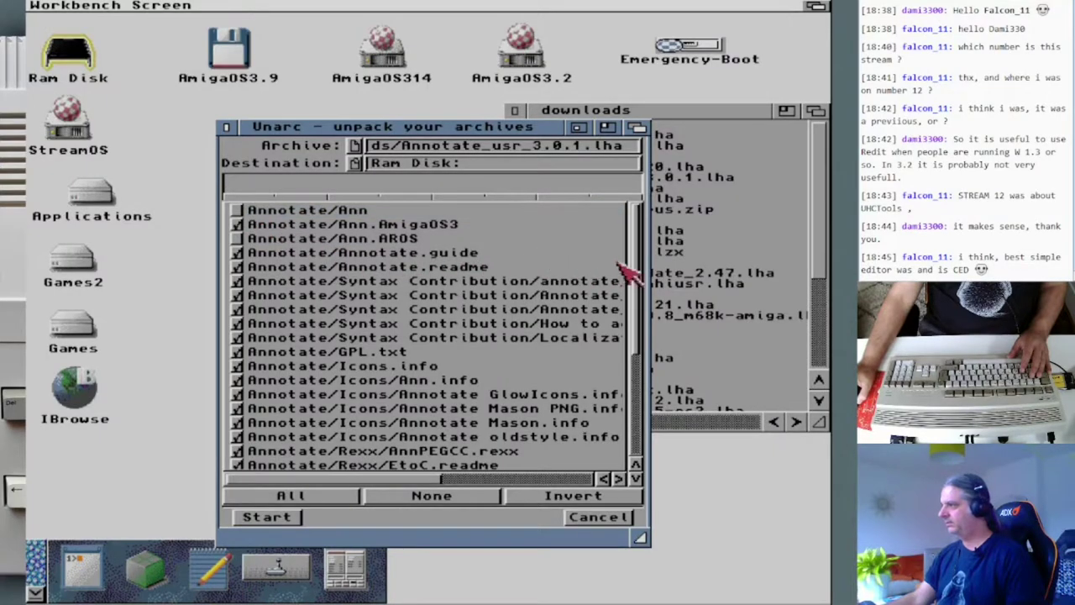
drag(642, 262, 641, 398)
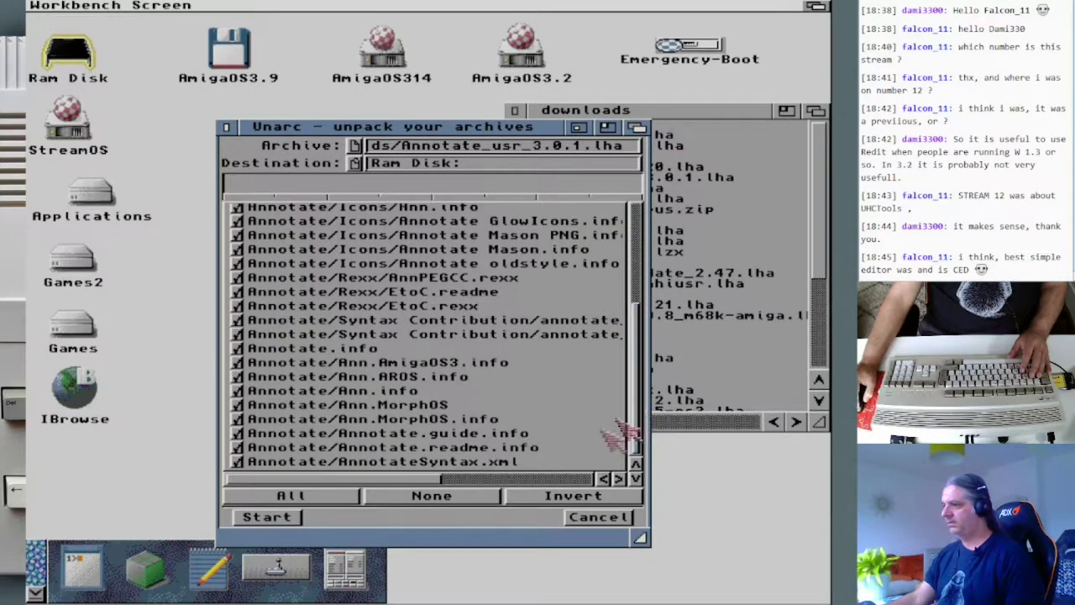
click(240, 419)
click(240, 406)
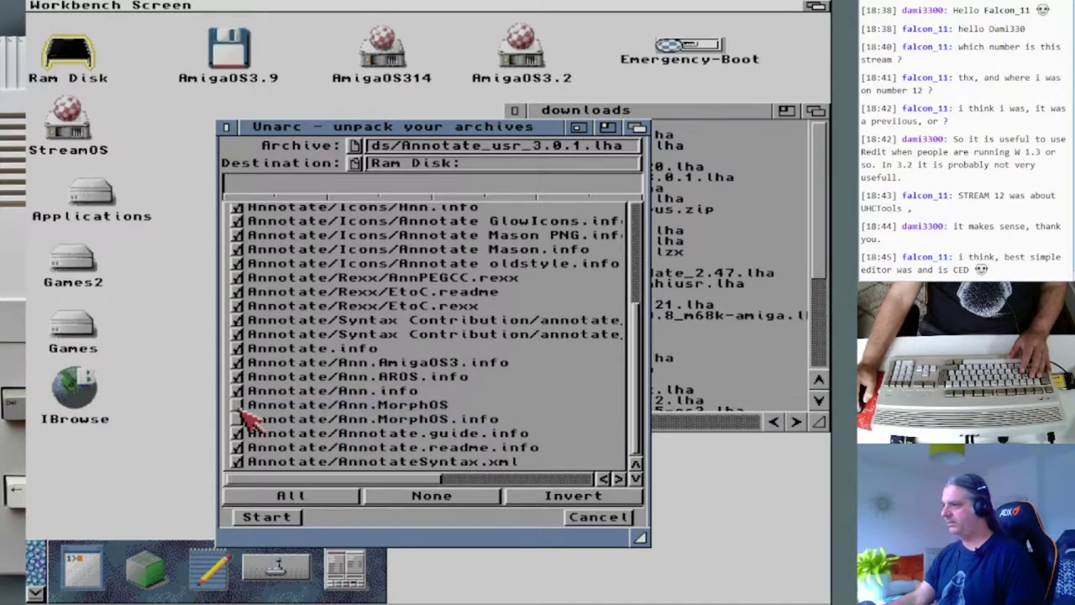
click(241, 392)
click(240, 377)
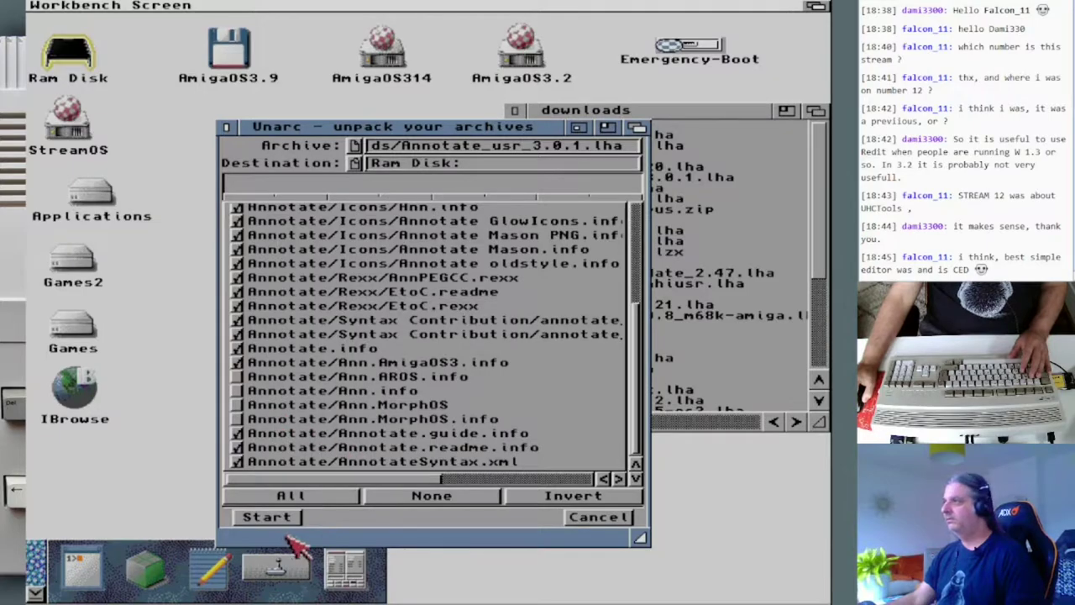
Unpack the selected Annotate files to Ram Disk: and close Unarc.
click(267, 518)
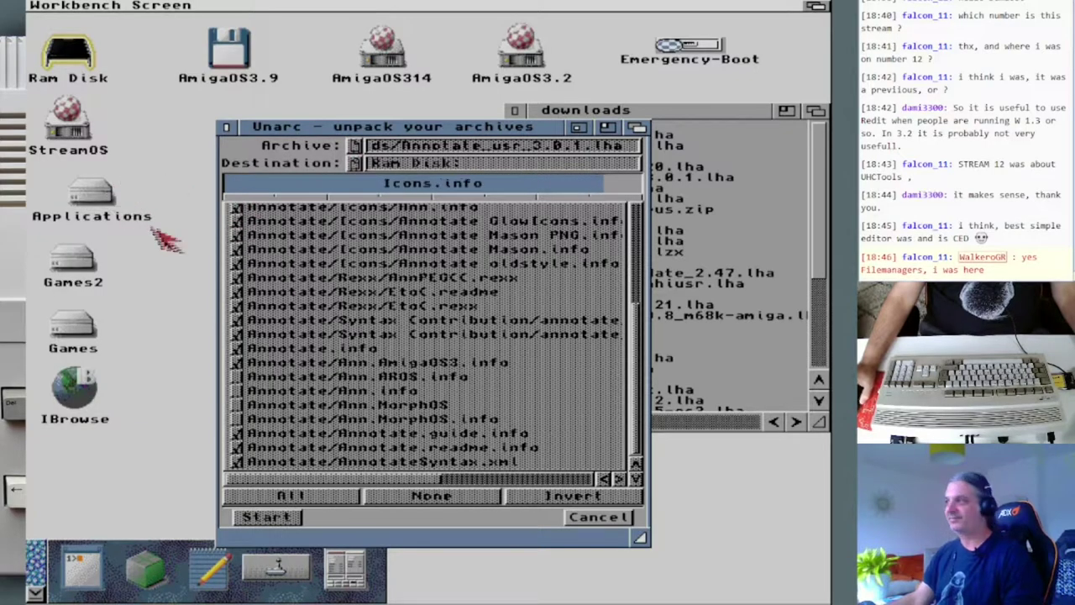
drag(395, 125, 341, 90)
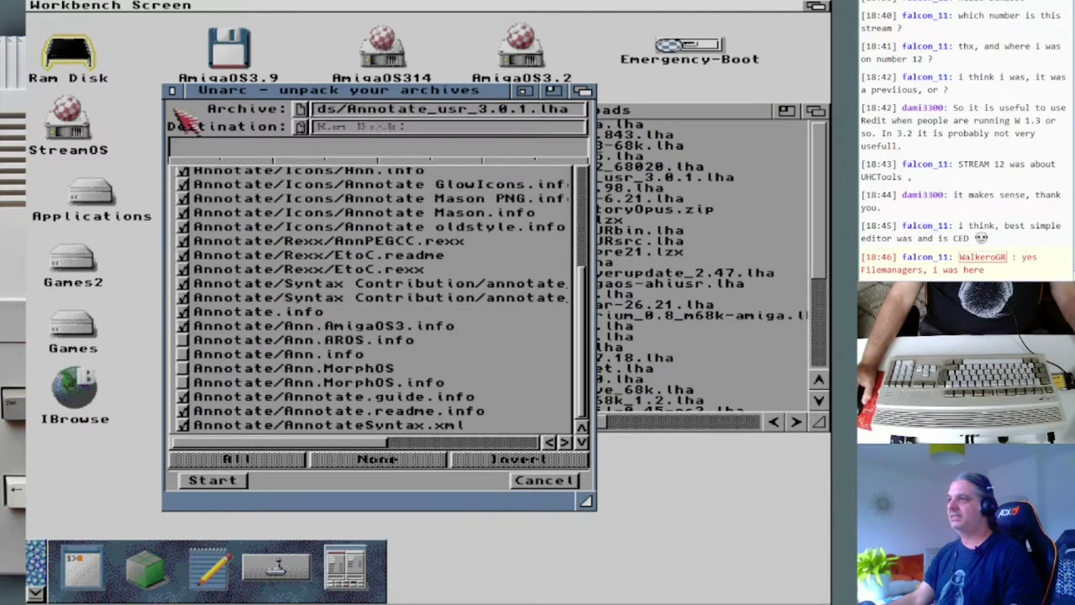
click(170, 91)
Launch Ann.AmigaOS3 from the Annotate drawer on Ram Disk and try to list the volumes in its file requester.
double_click(88, 63)
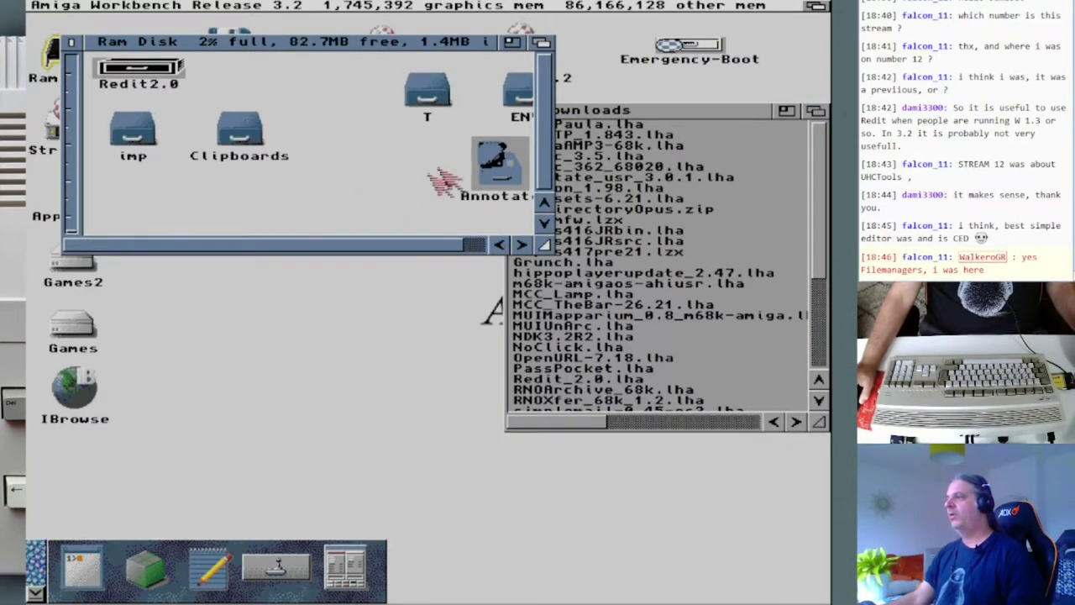
double_click(494, 166)
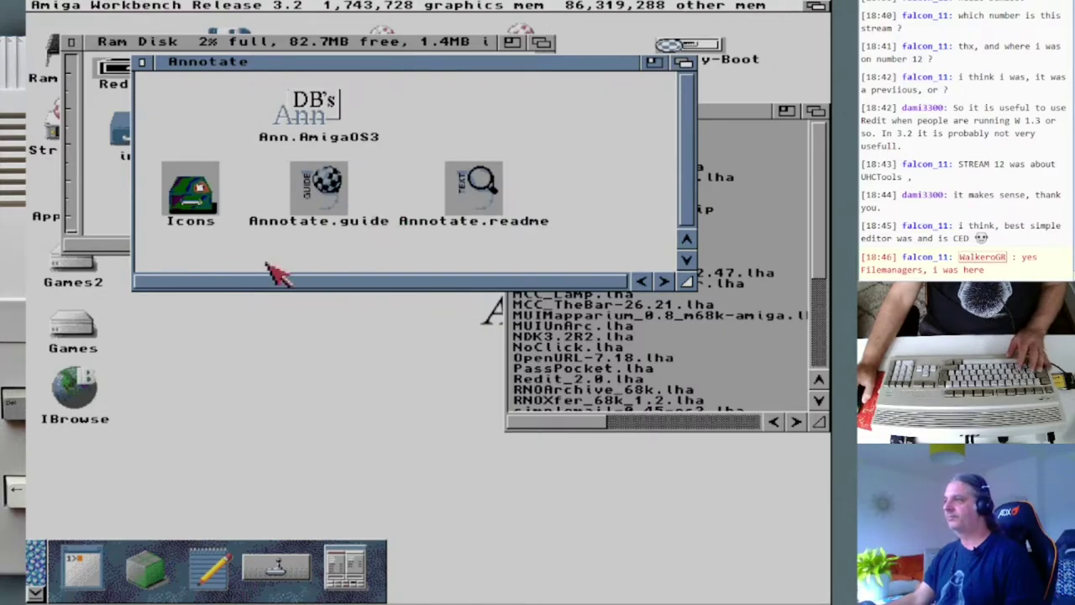
click(319, 108)
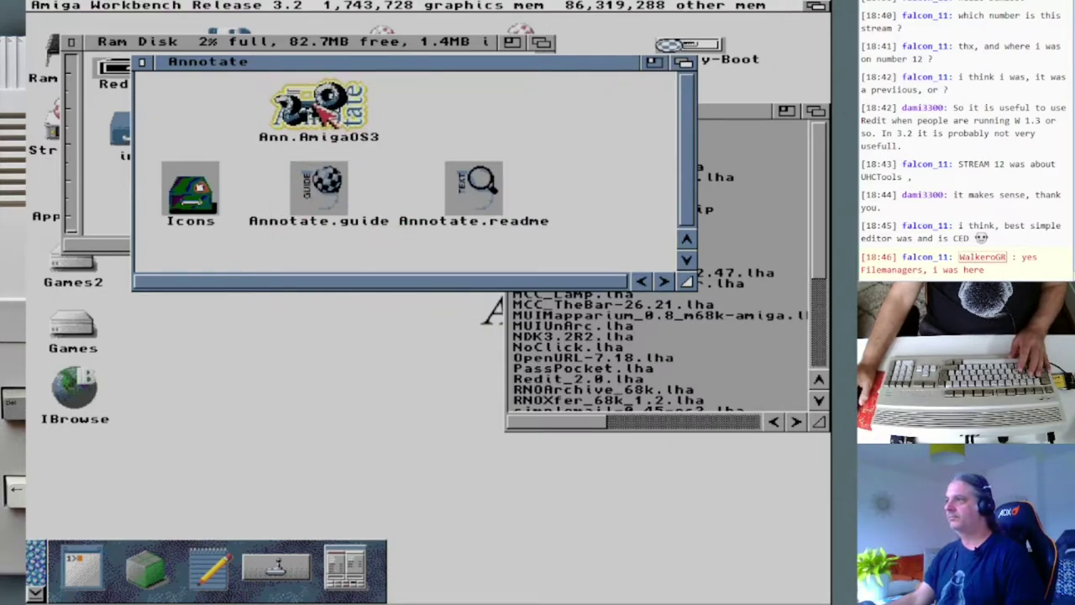
click(434, 114)
double_click(340, 109)
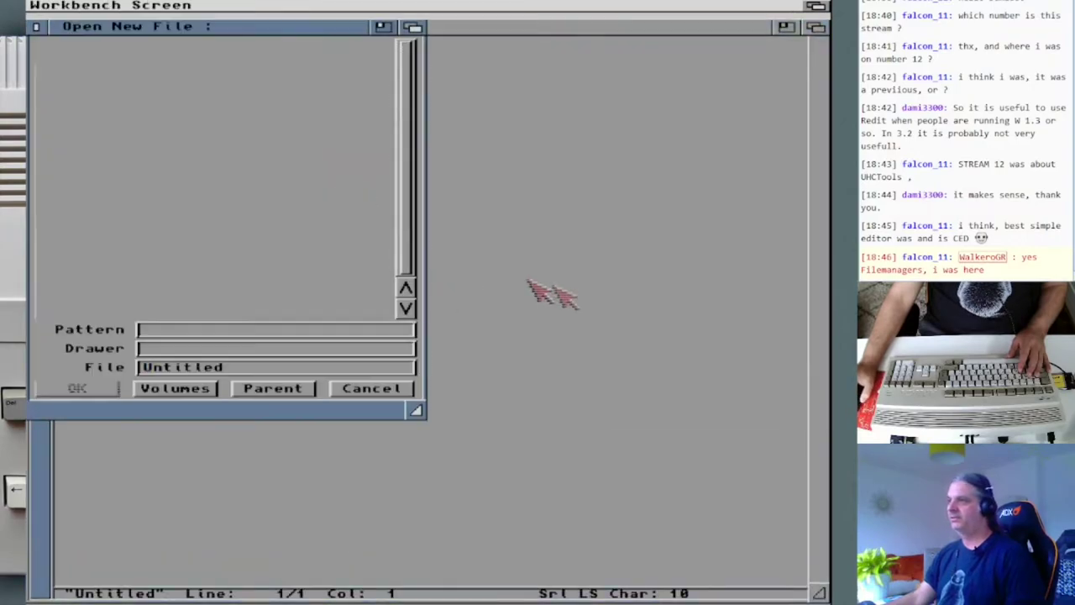
click(198, 393)
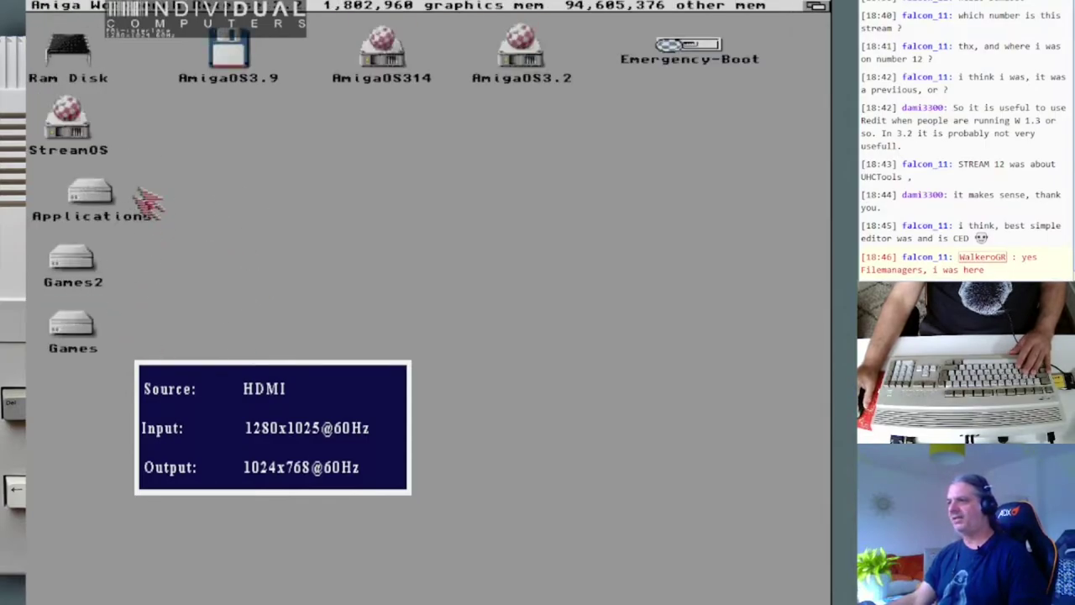
click(82, 132)
double_click(82, 131)
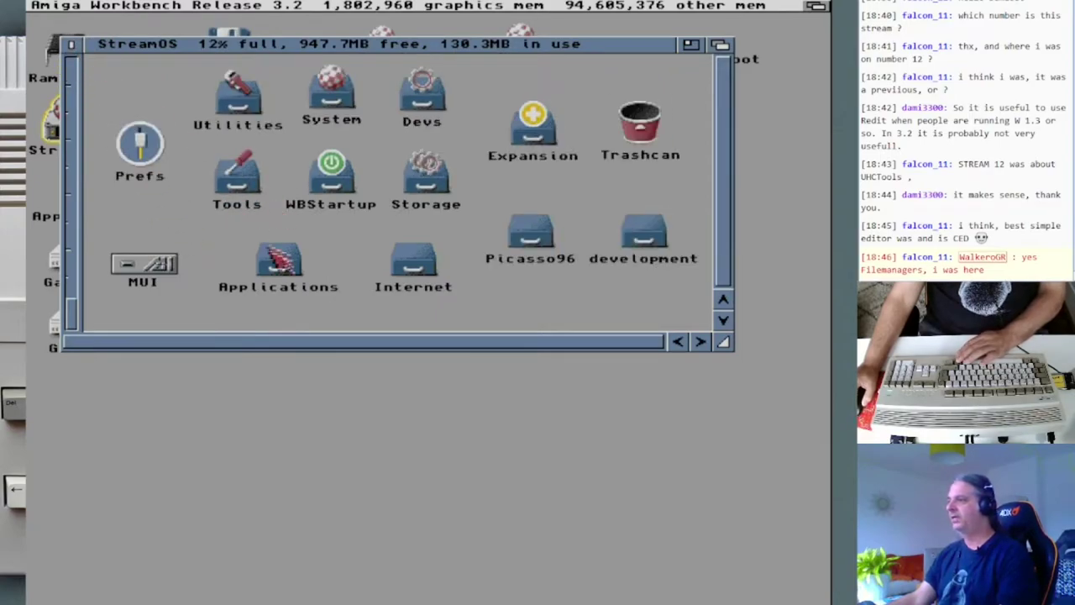
double_click(279, 262)
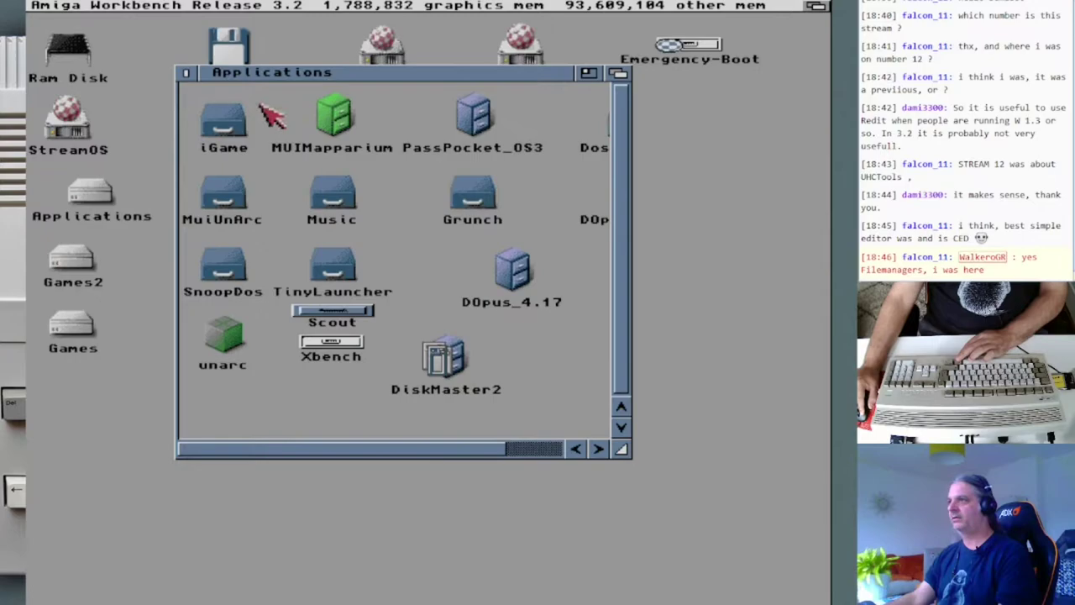
click(186, 72)
Open Annotate_usr_3.0.1.lha from the StreamOS:Internet/downloads drawer for unpacking.
double_click(69, 124)
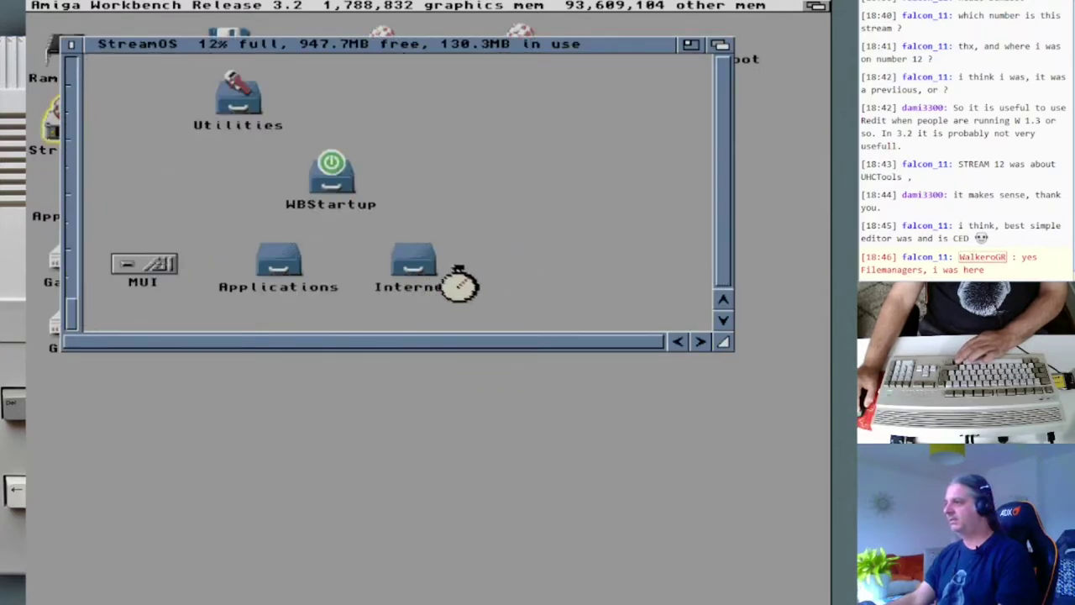
click(415, 262)
double_click(415, 262)
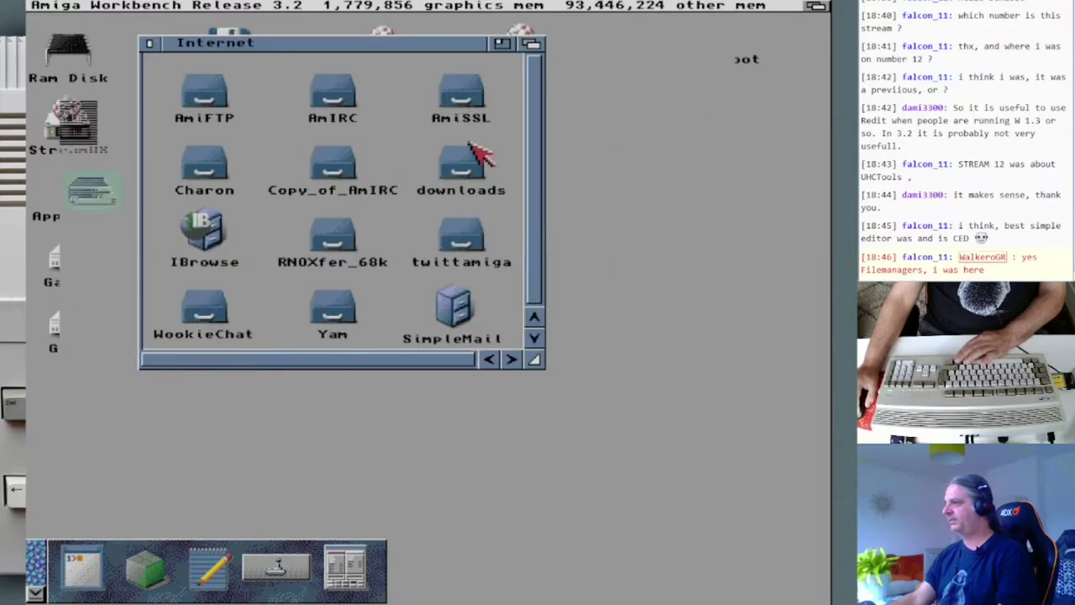
double_click(472, 178)
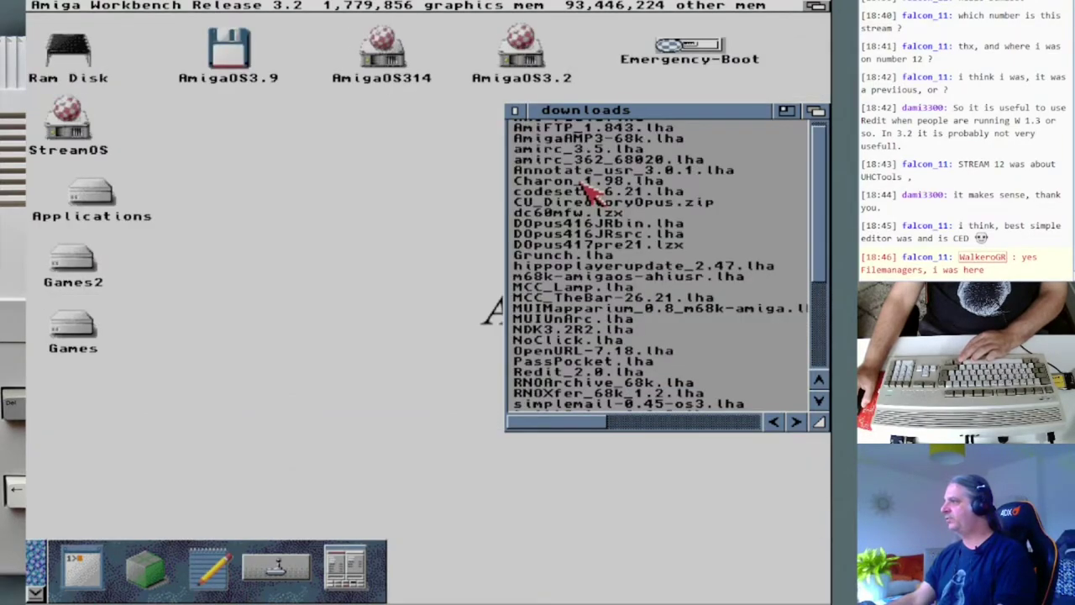
click(580, 171)
Set the StreamOS:development drawer as the unpacking destination and enlarge the Unarc window.
double_click(80, 139)
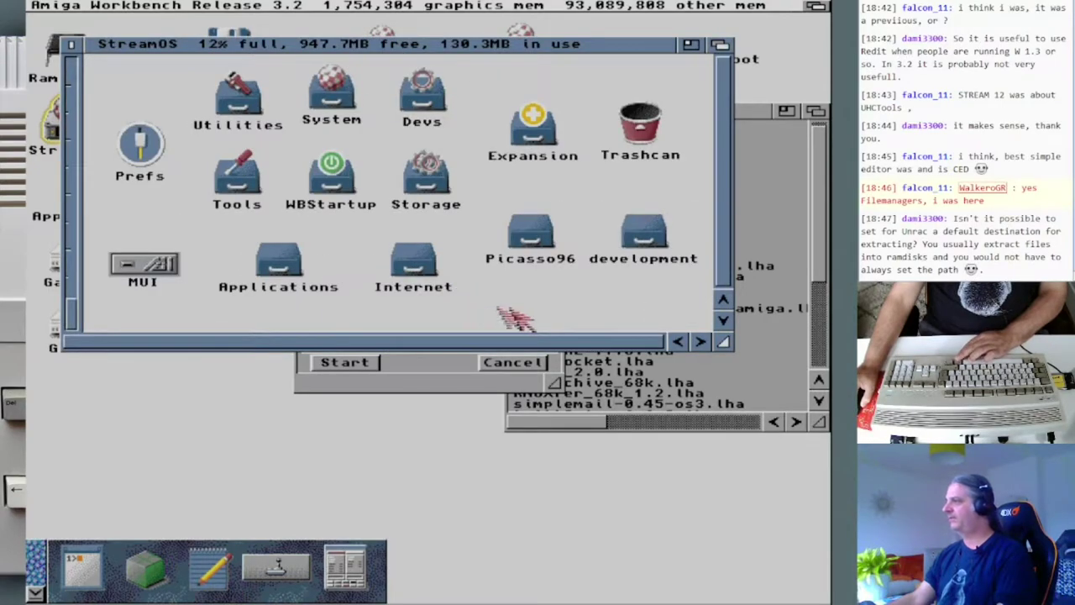
drag(641, 235, 421, 378)
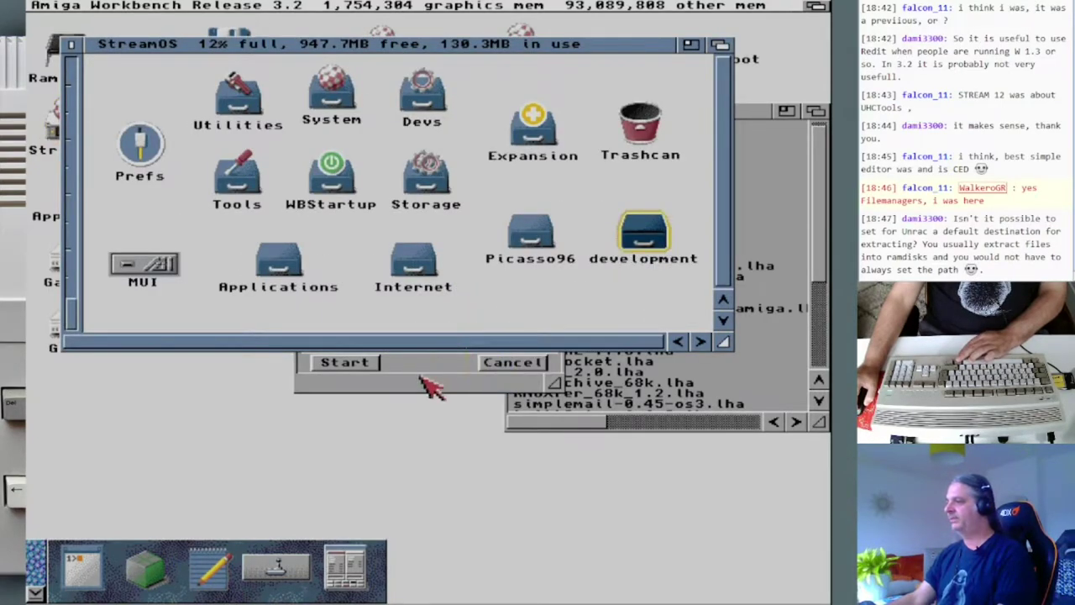
drag(554, 382, 675, 588)
Unpack Annotate without Ann, Annotate.info, and the AROS and MorphOS programs with their .info files.
click(315, 300)
click(315, 328)
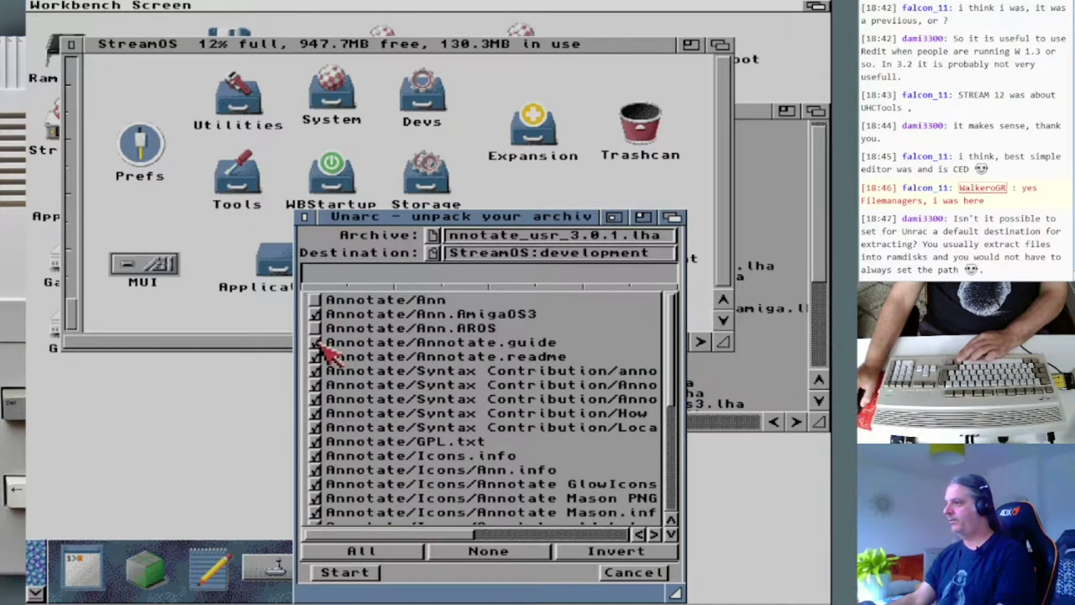
drag(673, 326, 671, 508)
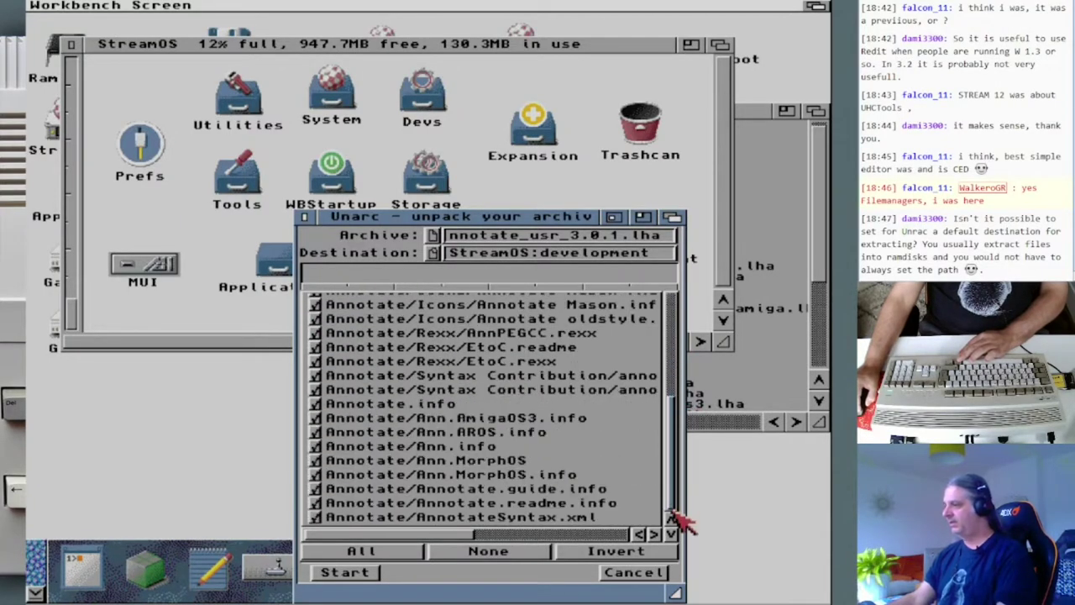
click(316, 405)
click(317, 461)
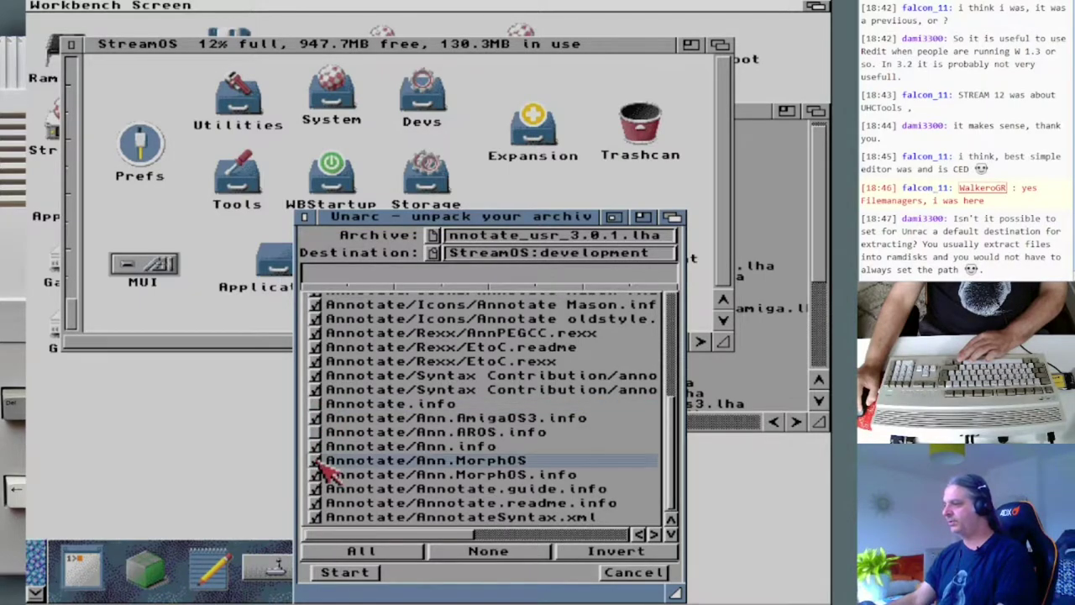
click(317, 474)
click(346, 575)
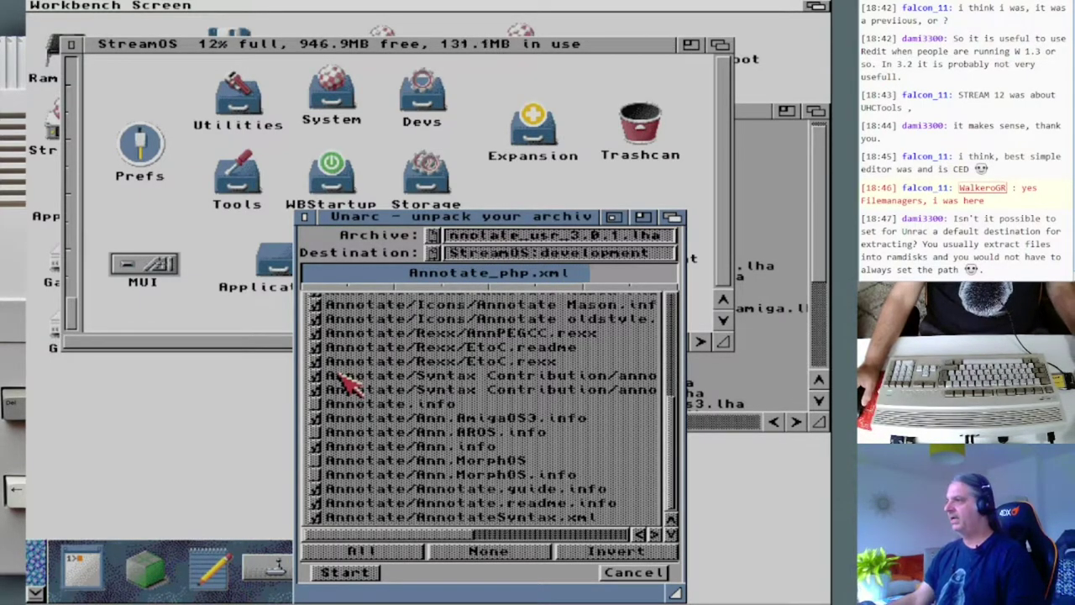
Open the StreamOS Applications drawer and select the unarc tool.
click(273, 258)
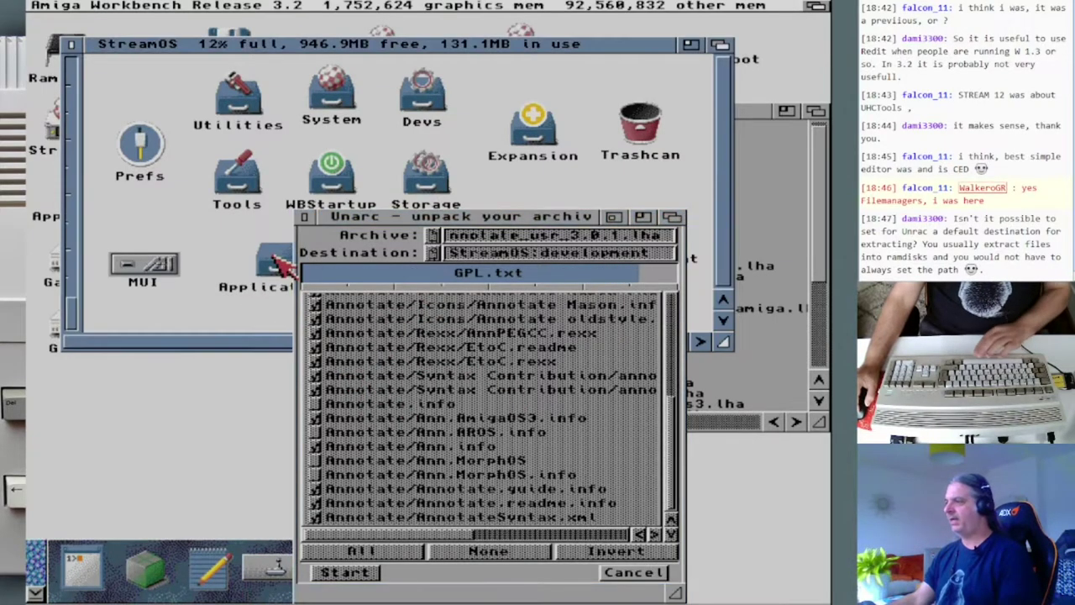
double_click(283, 267)
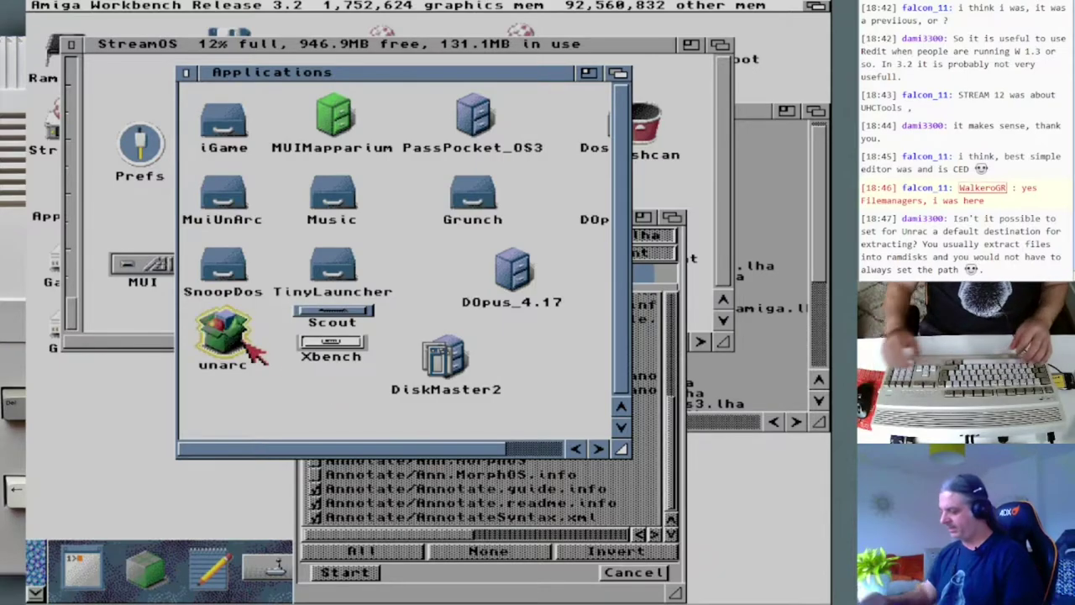
click(222, 353)
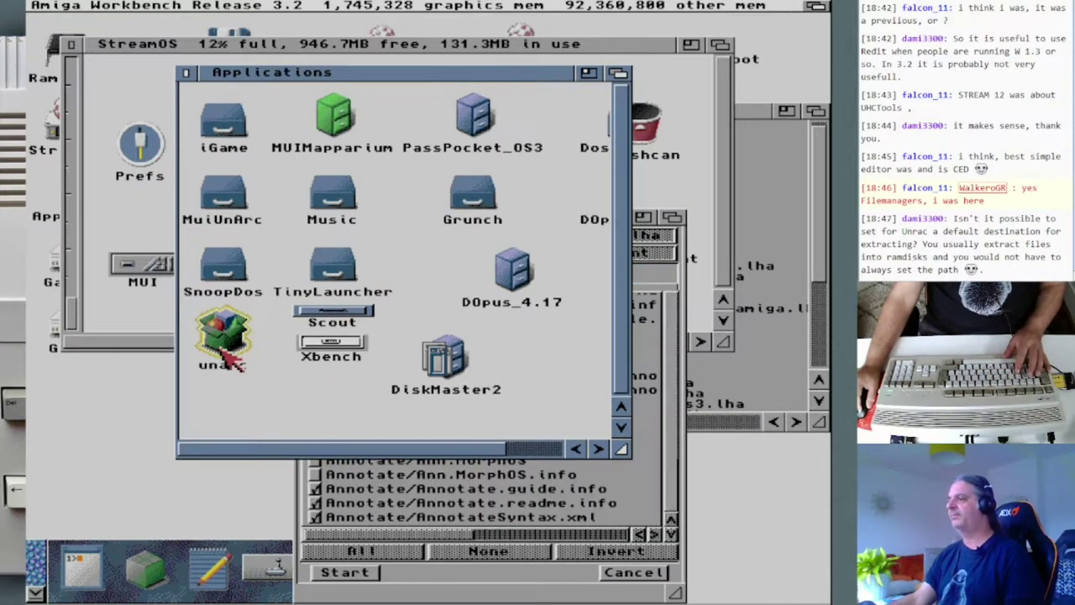
key(super+i)
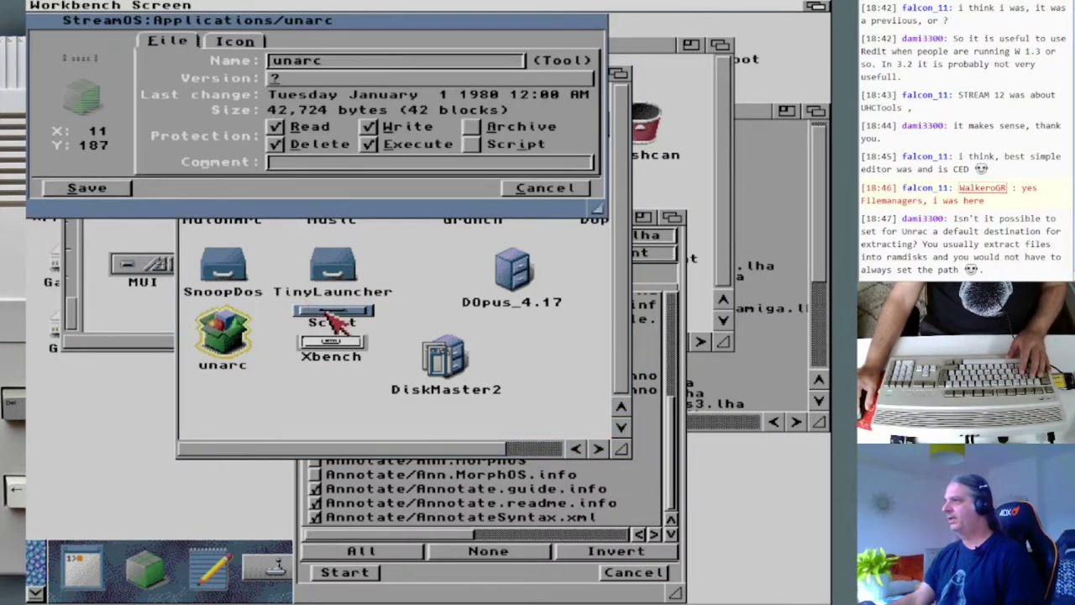
click(239, 41)
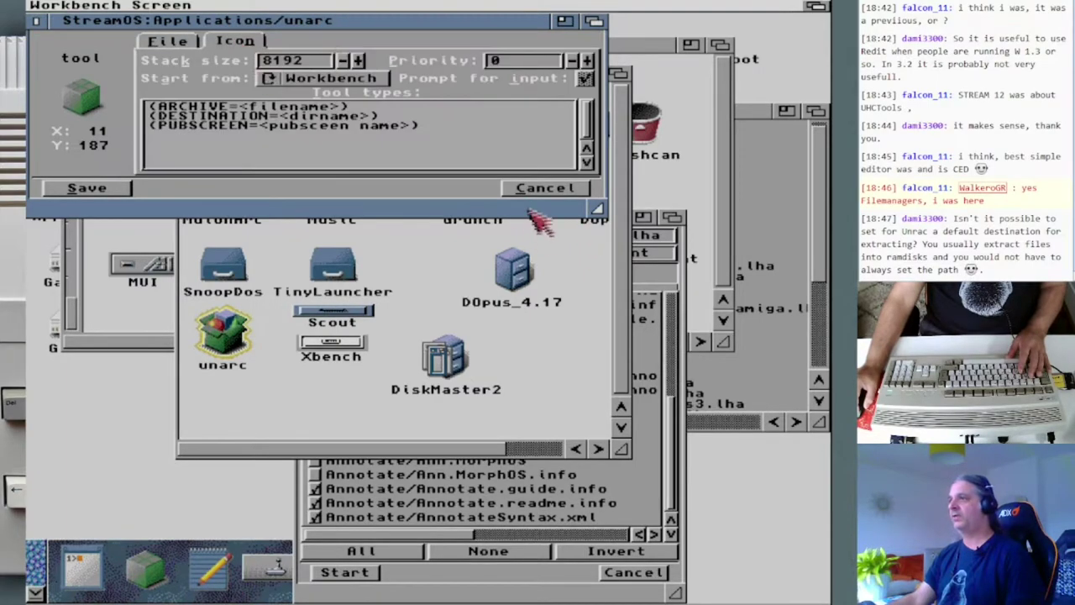
click(282, 115)
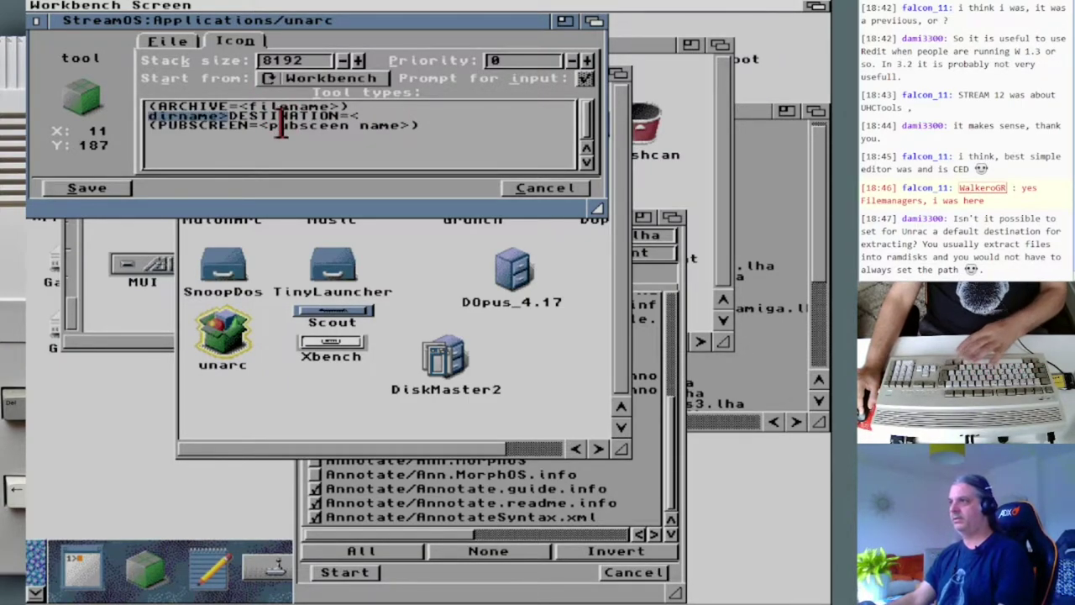
click(508, 189)
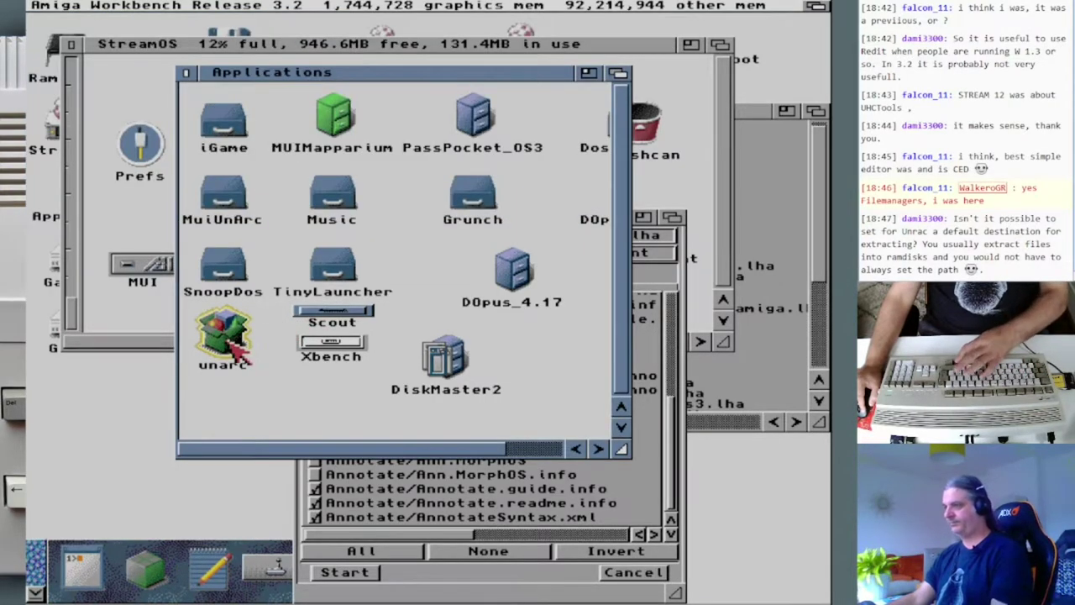
Open unarc's icon information and activate its DESTINATION tool type by removing the enclosing parentheses.
key(super+i)
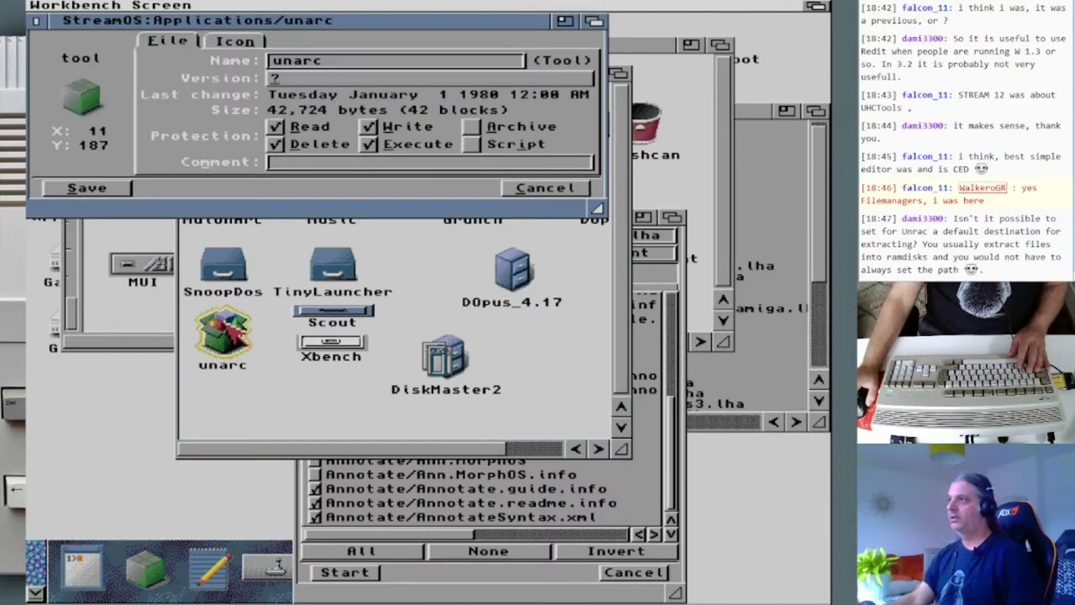
click(235, 41)
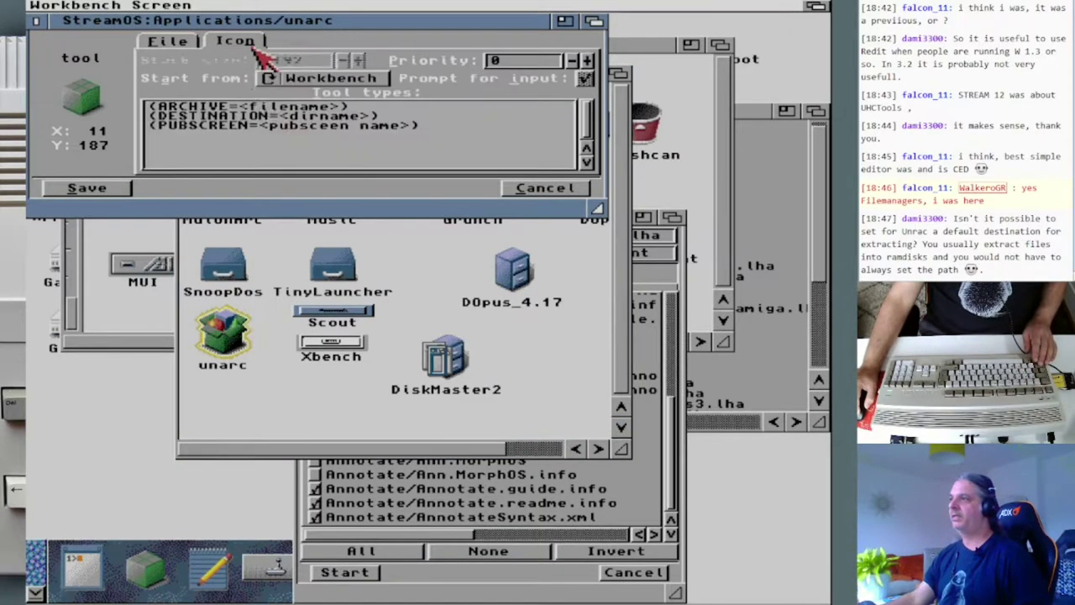
click(274, 124)
double_click(275, 126)
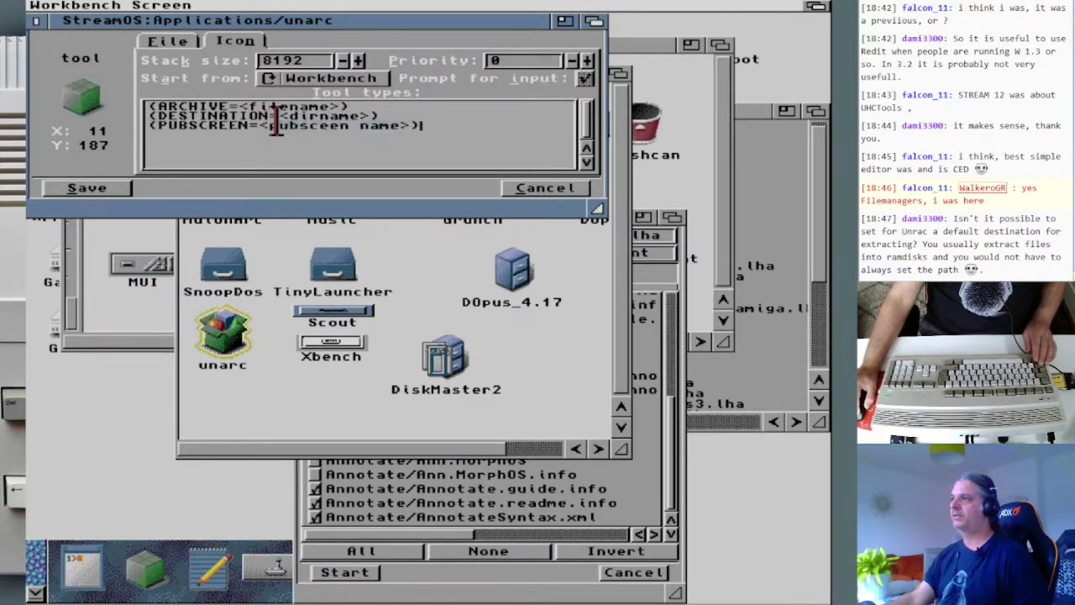
key(End)
text())
key(Home)
text(()
key(End)
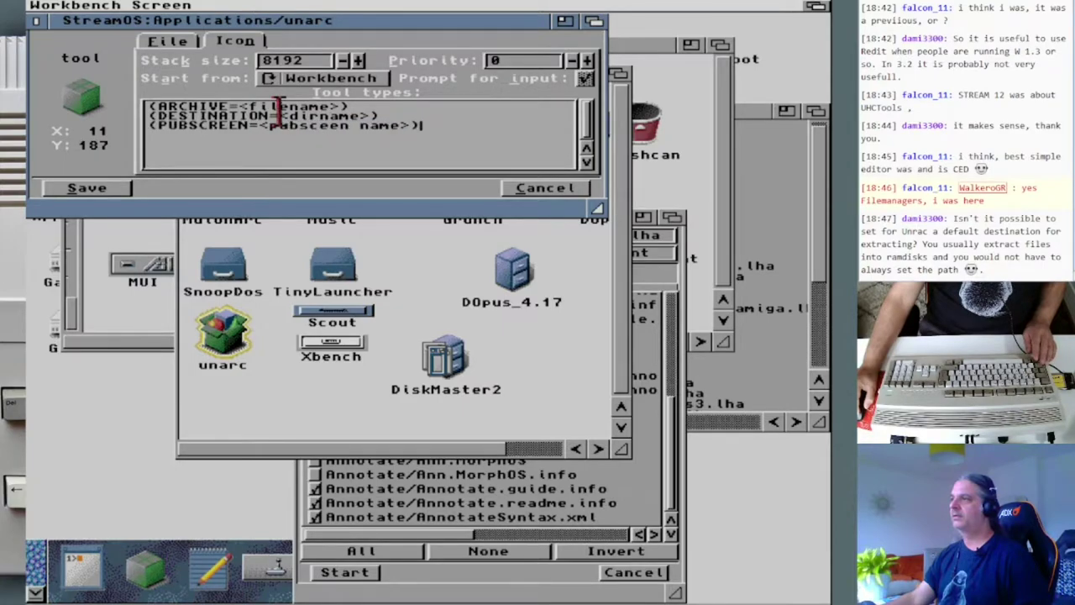
click(295, 116)
key(Home)
key(Delete)
key(End)
key(BackSpace)
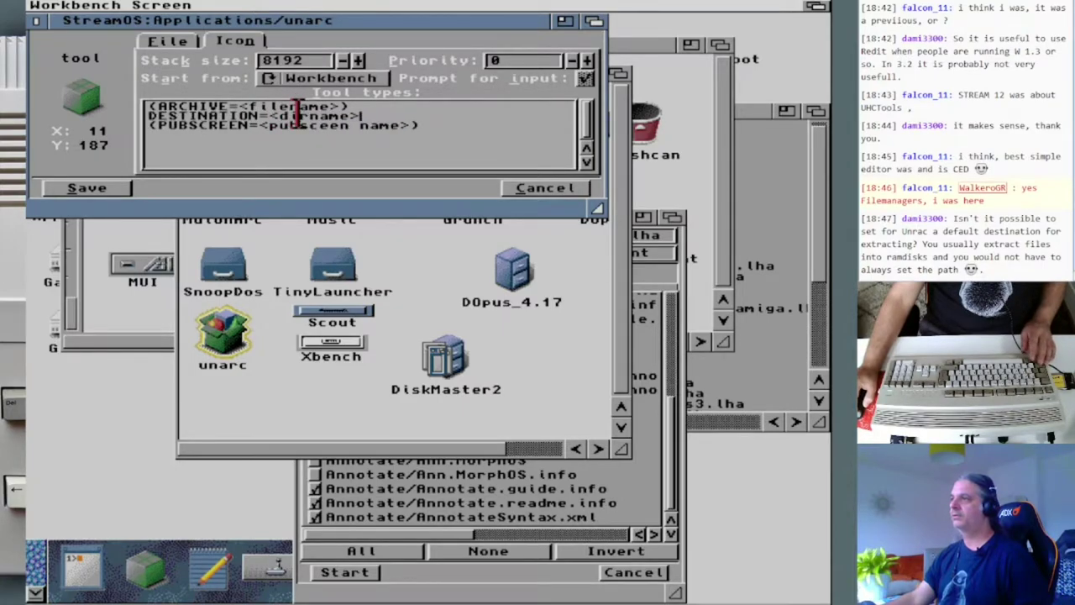
Replace the placeholder value of unarc's DESTINATION tool type with ram: and save the icon settings.
key(BackSpace)
key(BackSpace)
key(BackSpace)
key(BackSpace)
key(BackSpace)
key(BackSpace)
key(BackSpace)
key(BackSpace)
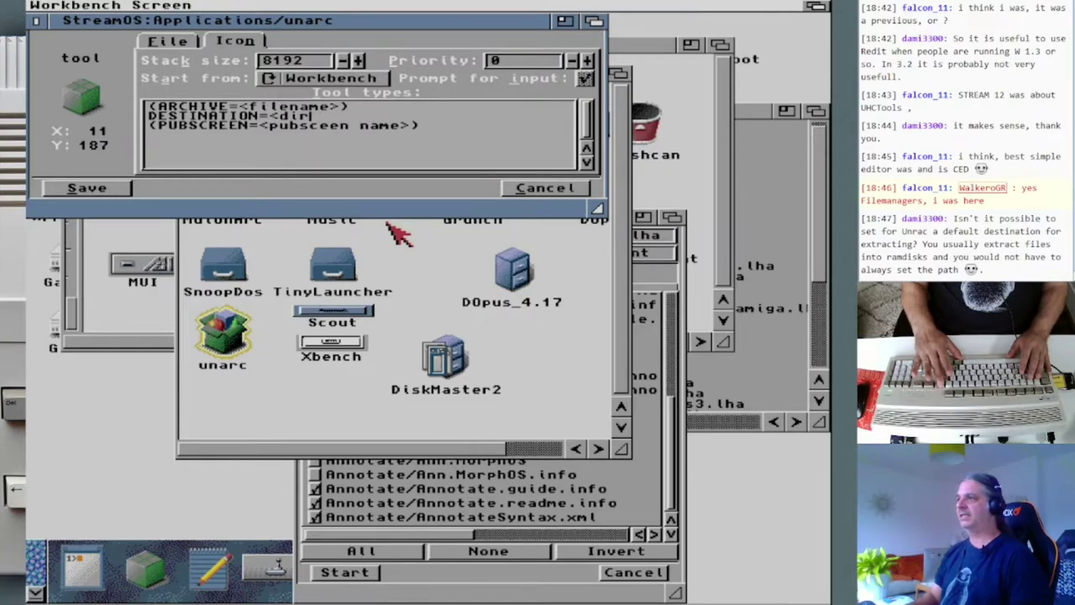
text(ram:)
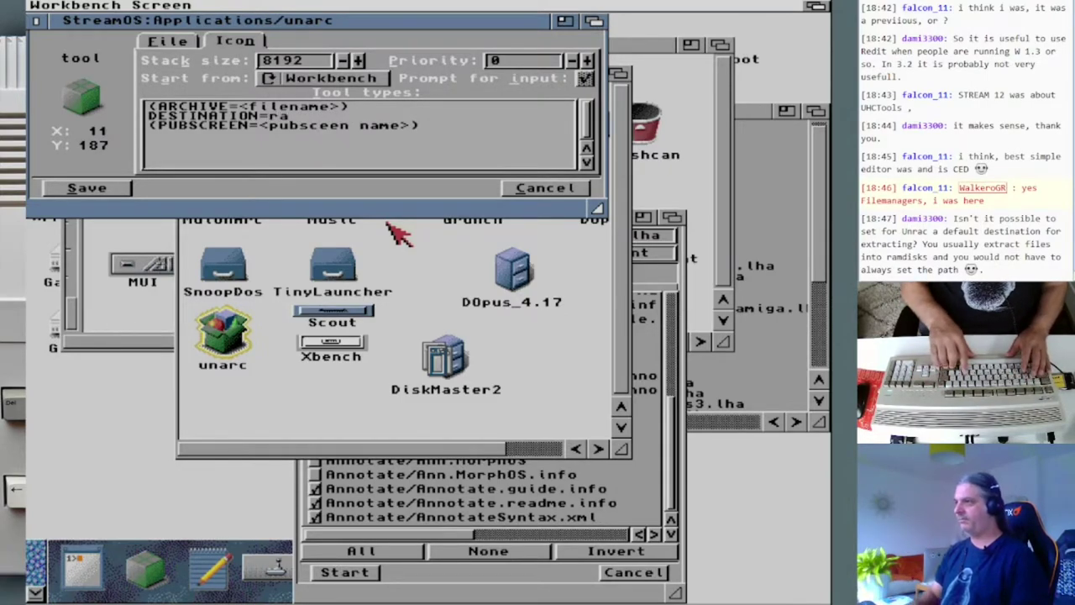
click(122, 188)
Launch unarc to check its default destination, enlarge its window, and cancel it.
double_click(223, 338)
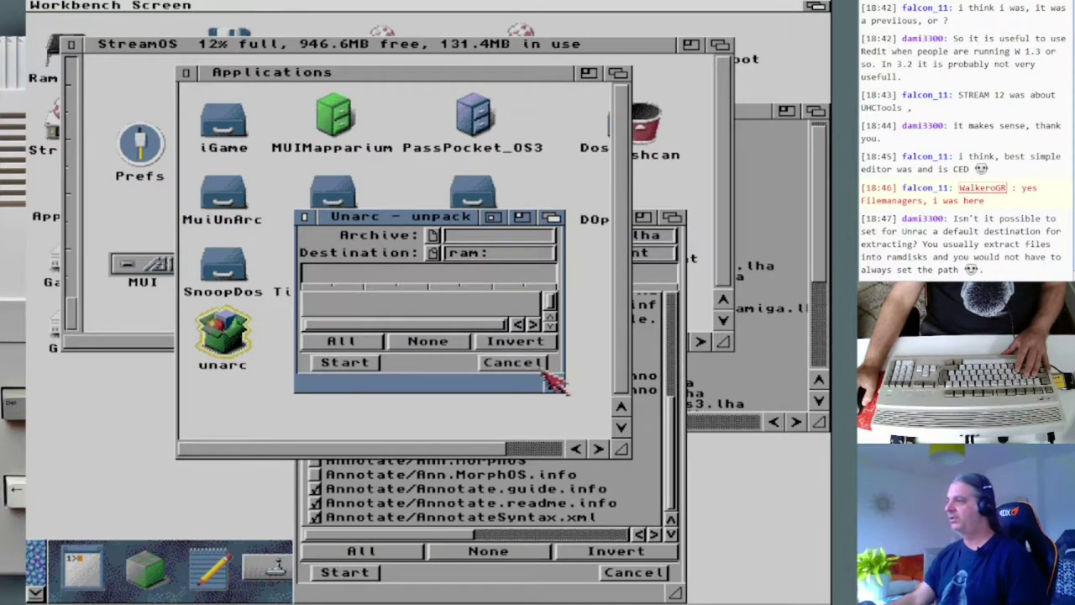
drag(552, 382, 592, 534)
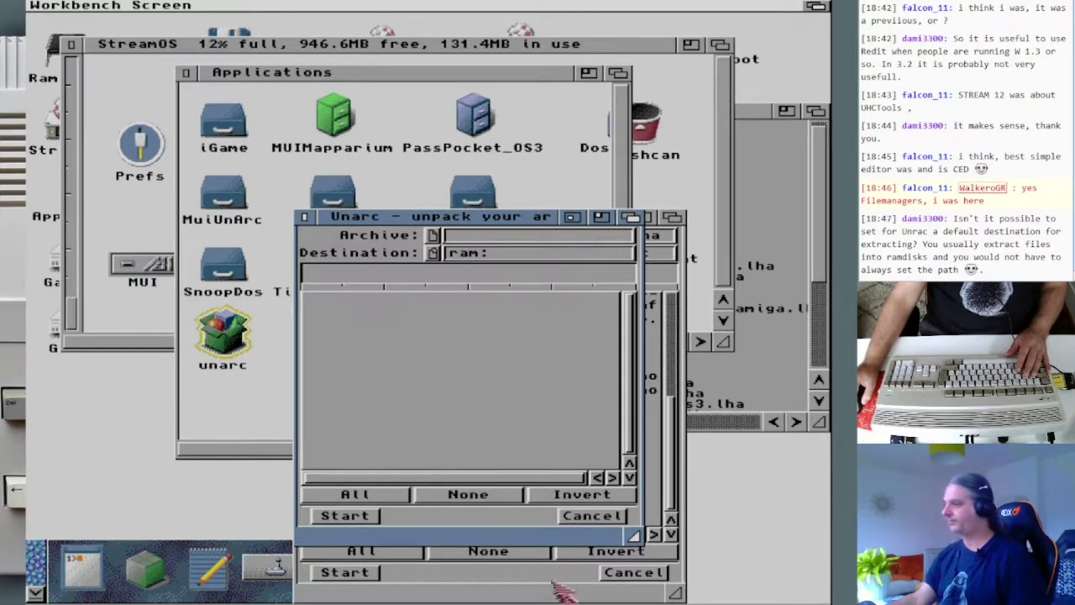
click(599, 515)
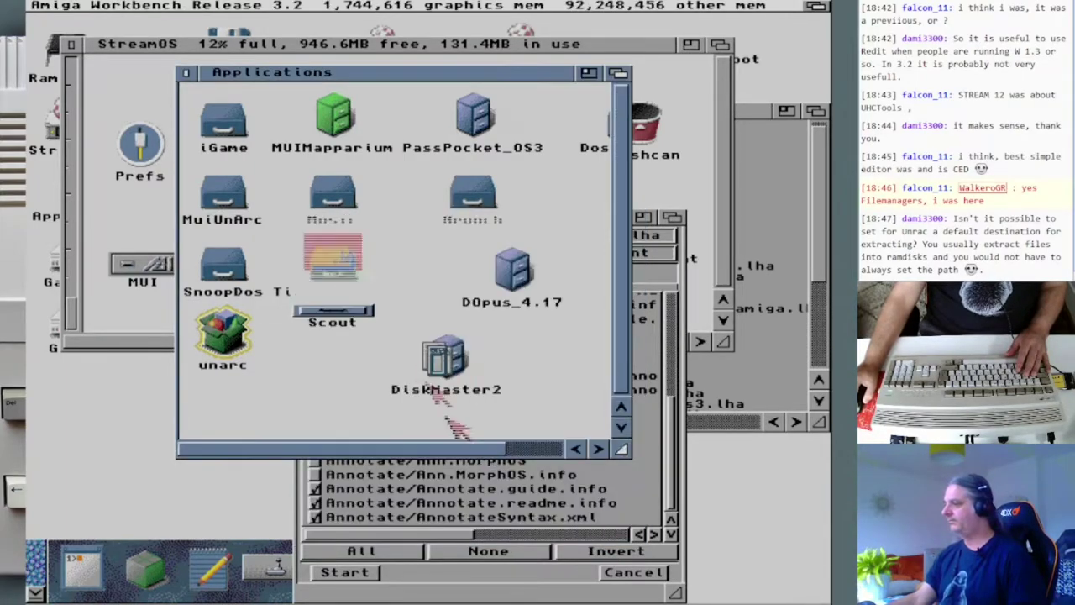
Close the Unarc extraction window and the Applications drawer.
click(510, 588)
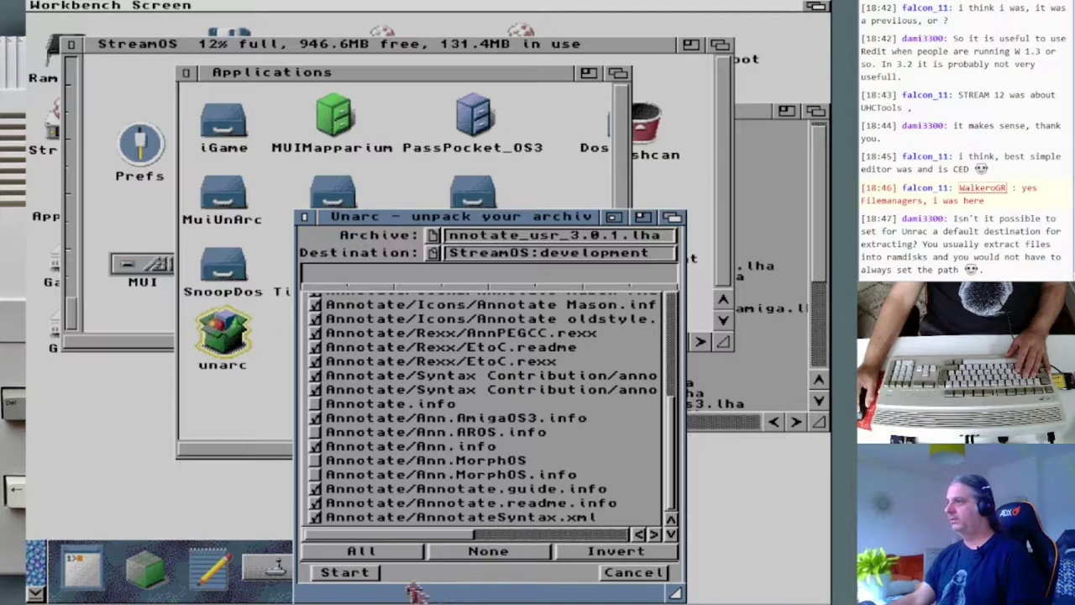
click(304, 216)
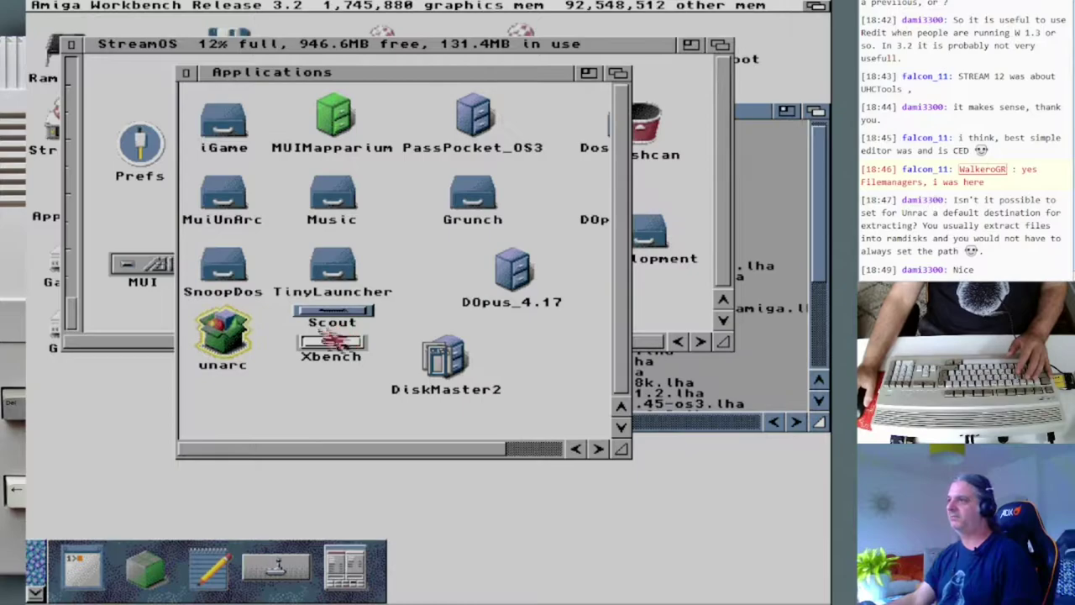
click(186, 73)
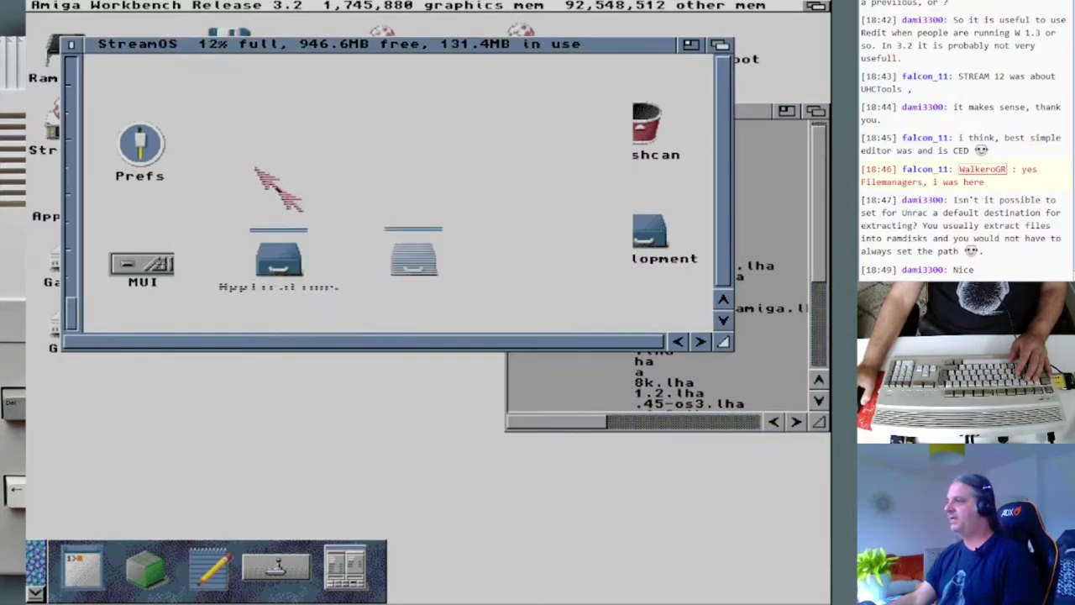
Open the development drawer on StreamOS and the Annotate drawer inside it, enlarging both drawer windows.
click(414, 262)
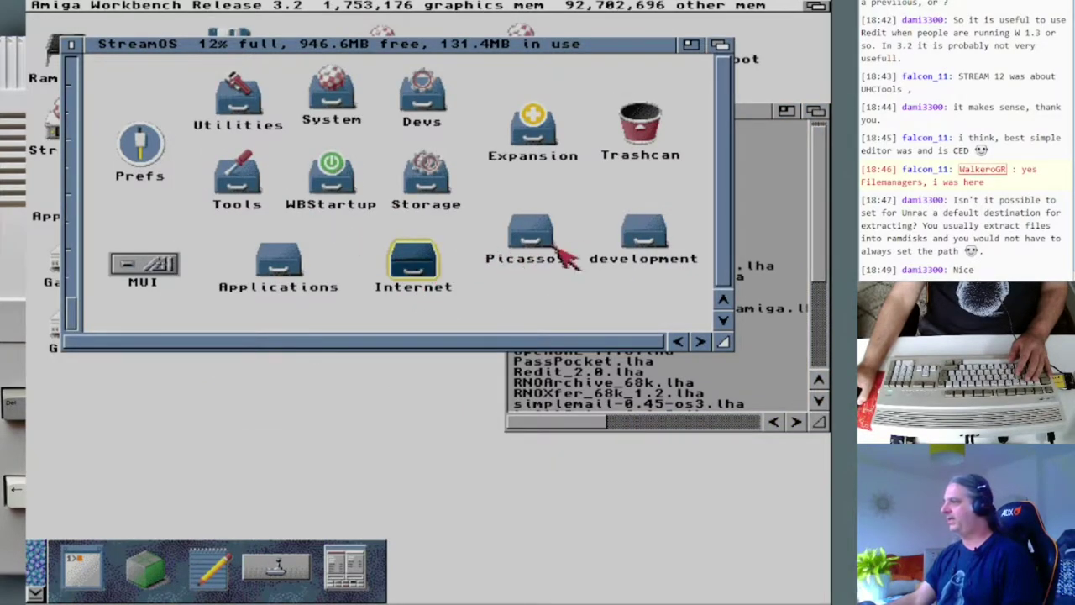
click(643, 239)
double_click(644, 239)
drag(734, 168, 737, 252)
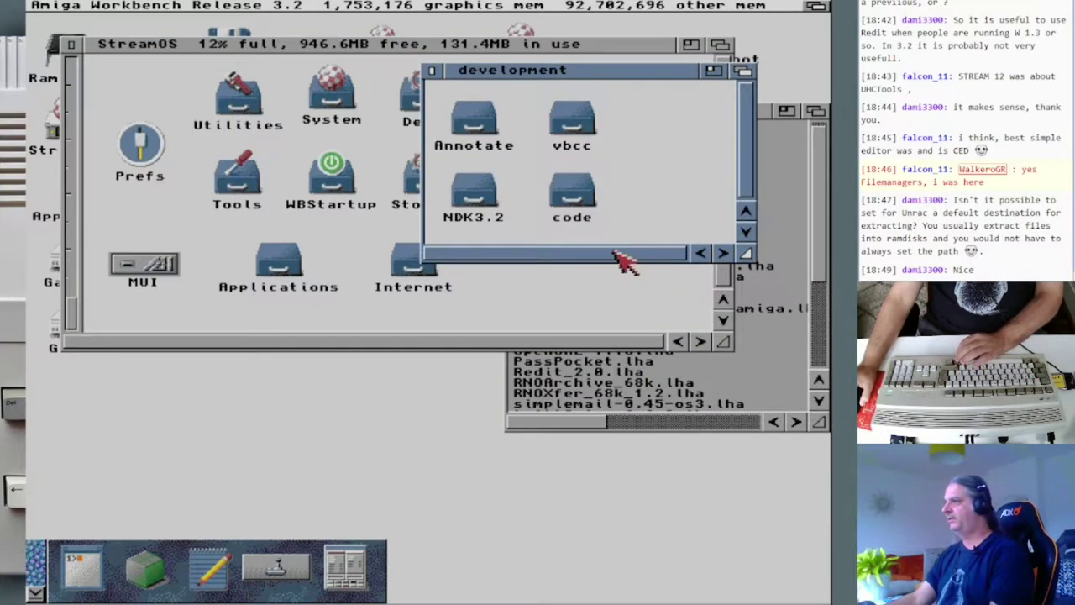
double_click(474, 126)
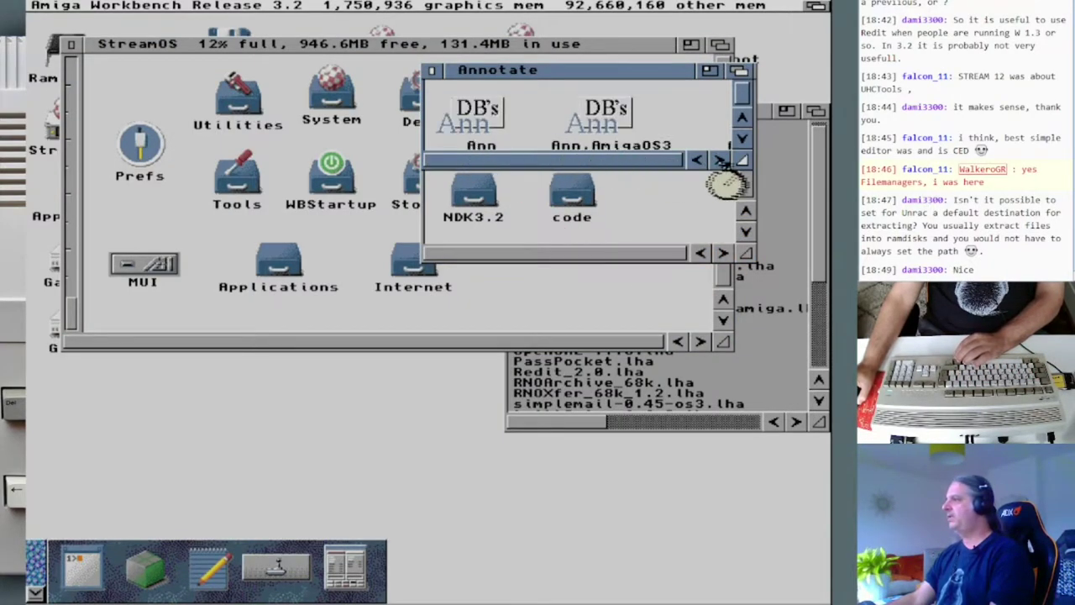
drag(737, 161, 762, 347)
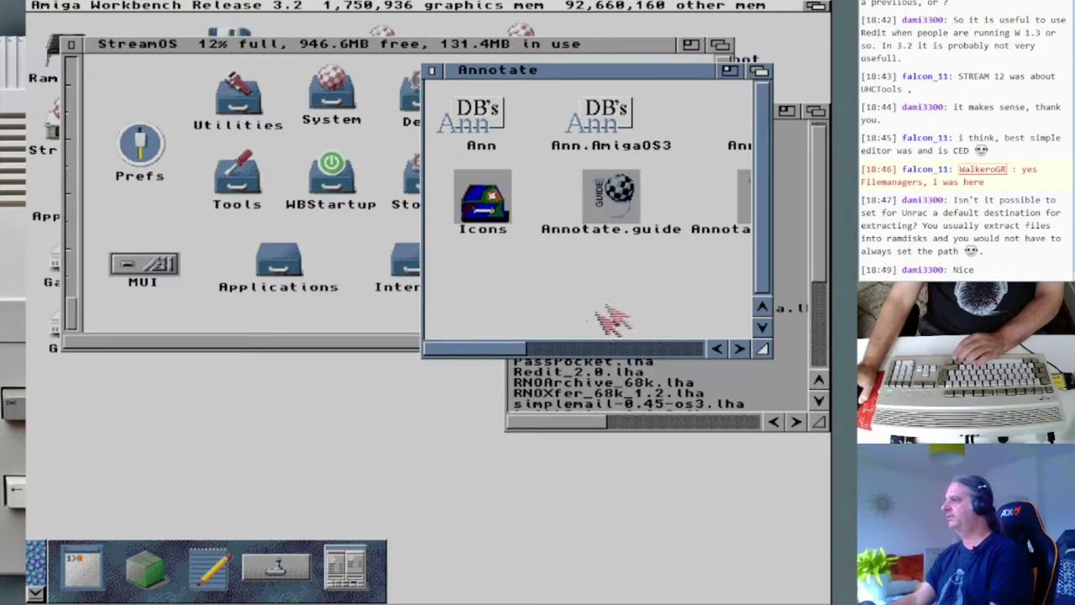
Inspect the stack size and tool types in Ann.AmigaOS3's icon information, leaving the settings unsaved.
click(617, 117)
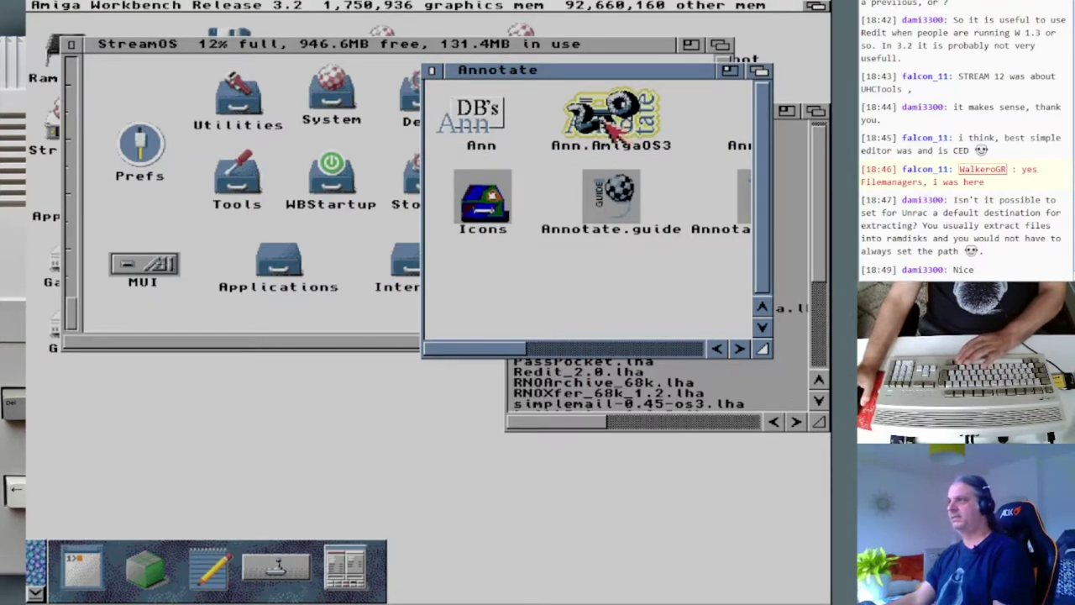
key(super+i)
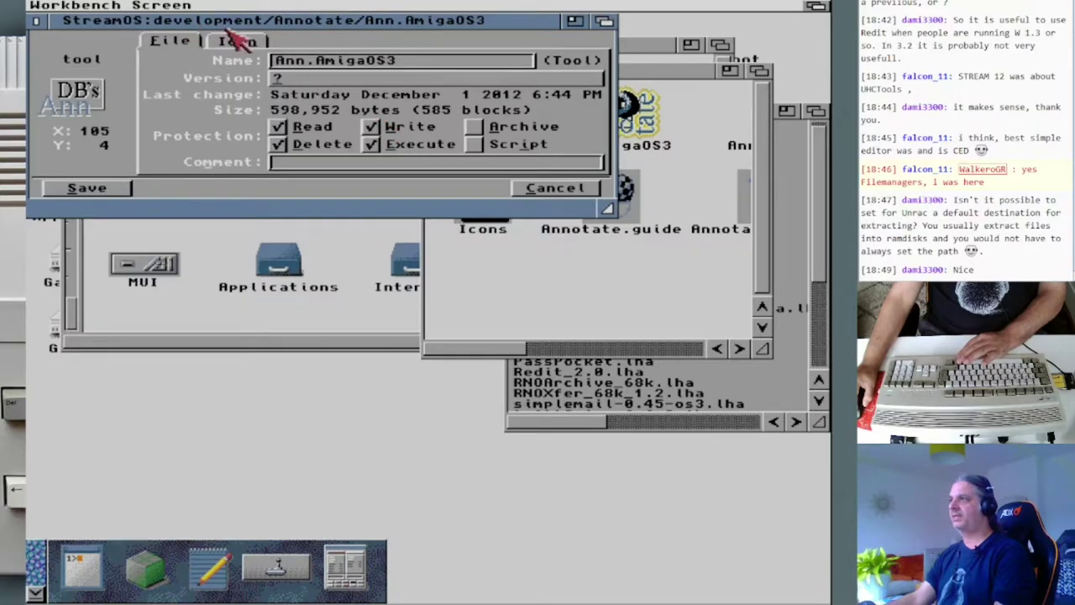
click(239, 41)
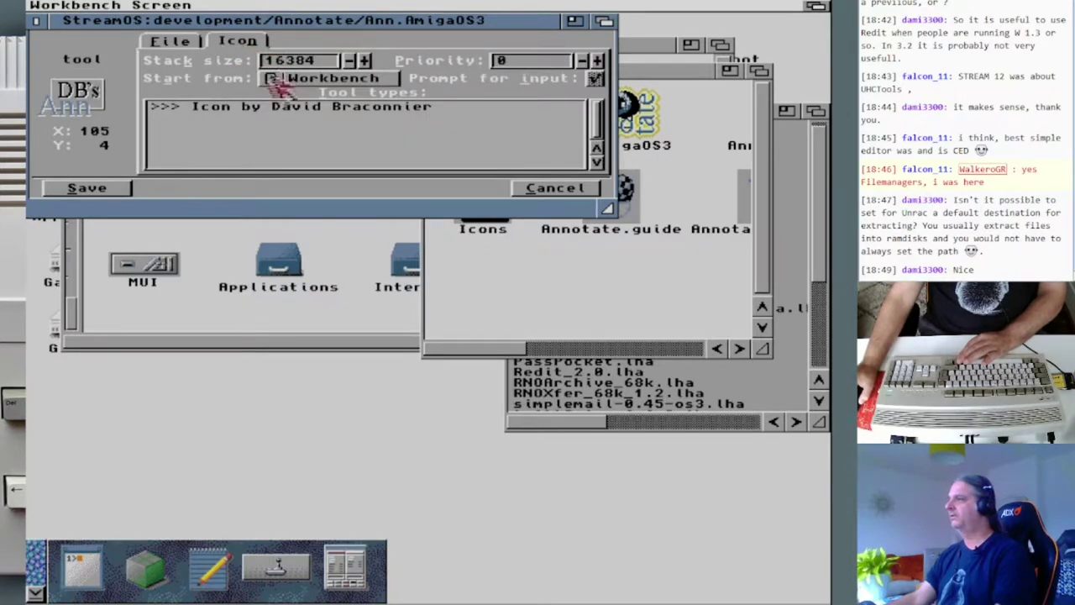
click(557, 188)
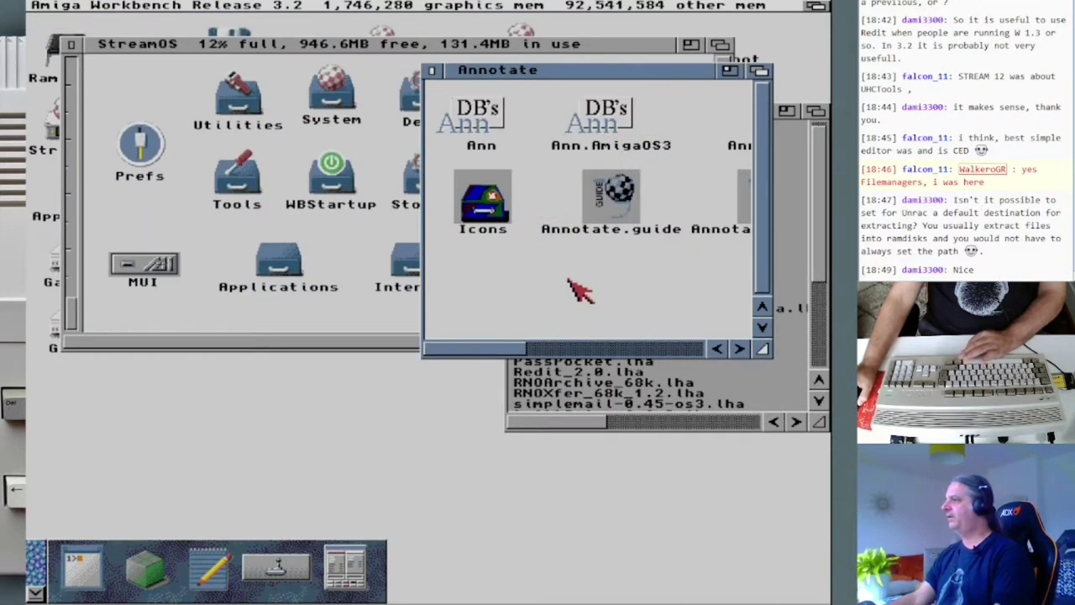
Launch Ann.AmigaOS3 and open the Startup-sequence file from the S drawer on the StreamOS volume.
double_click(607, 118)
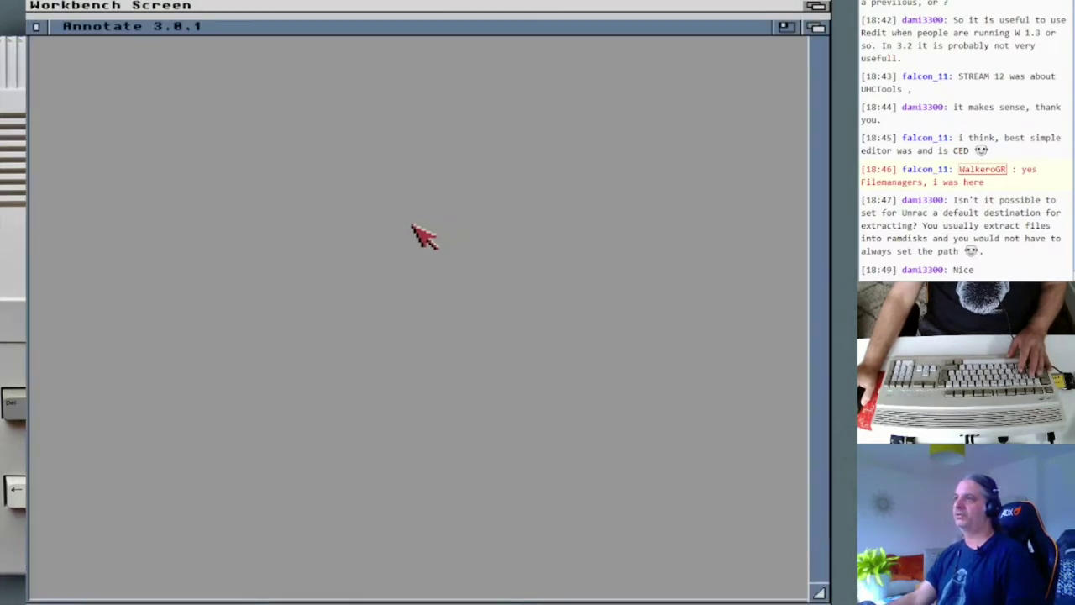
key(super+o)
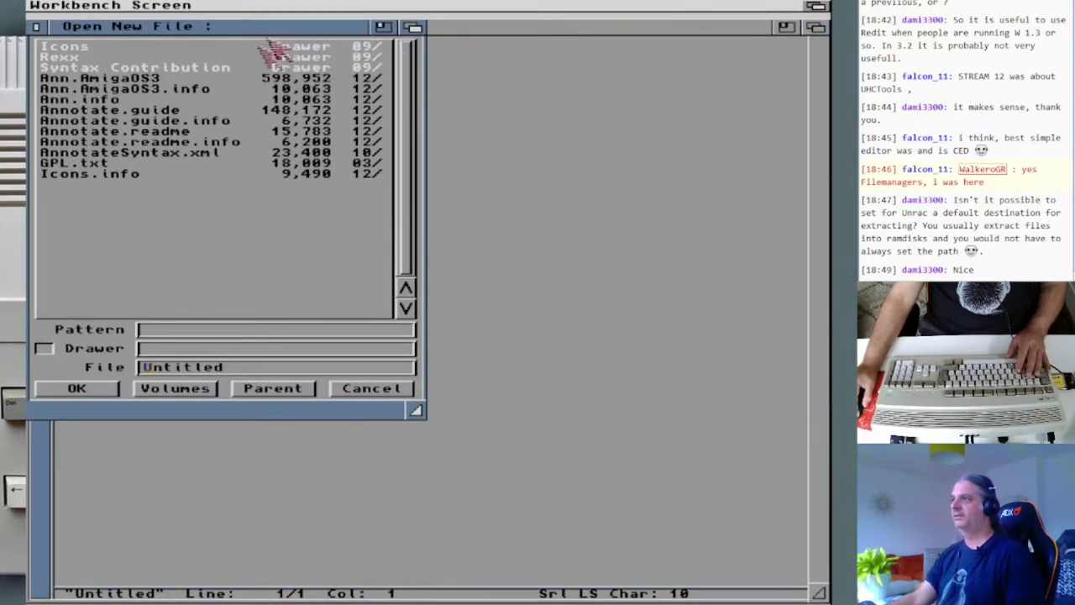
drag(260, 32, 483, 121)
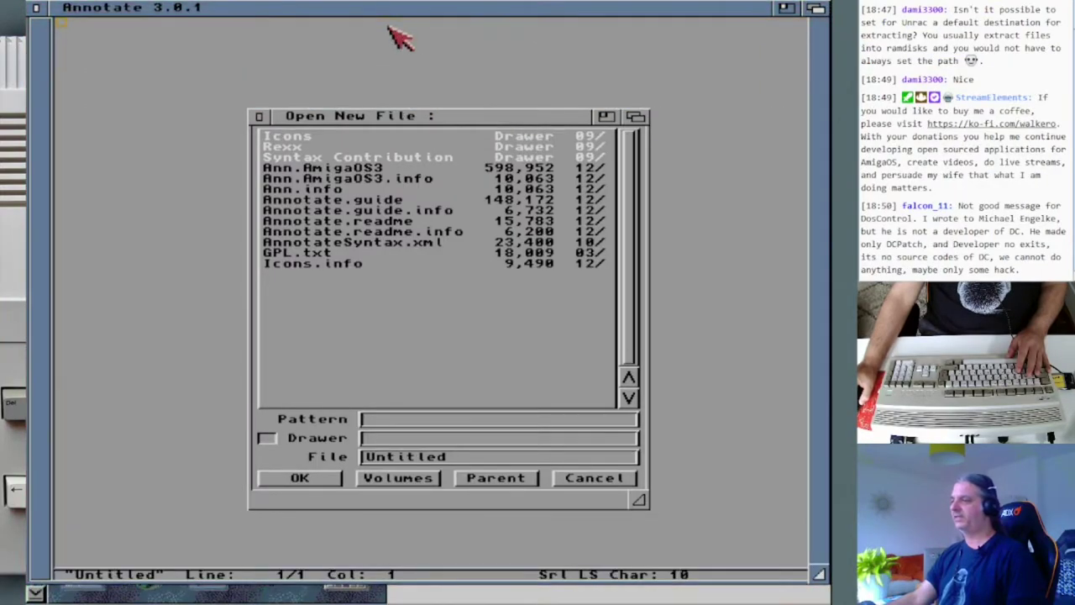
click(402, 482)
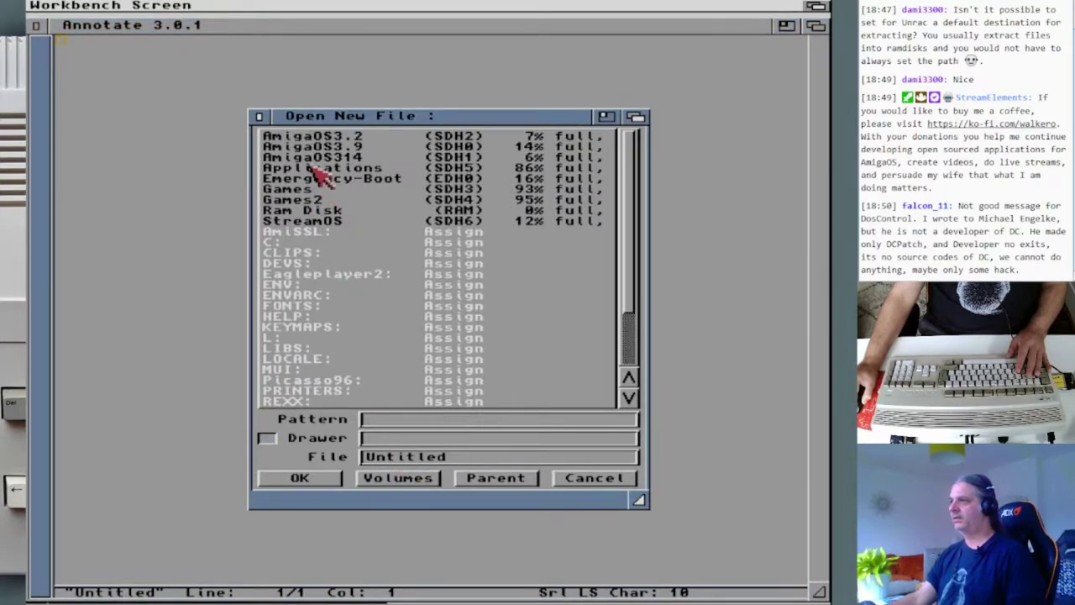
click(327, 221)
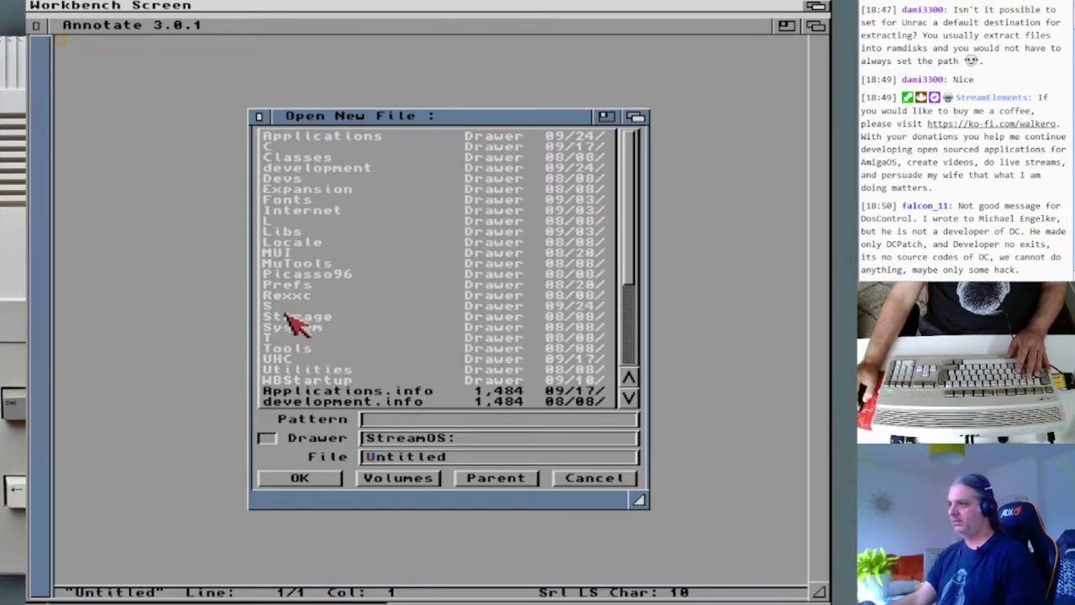
click(290, 307)
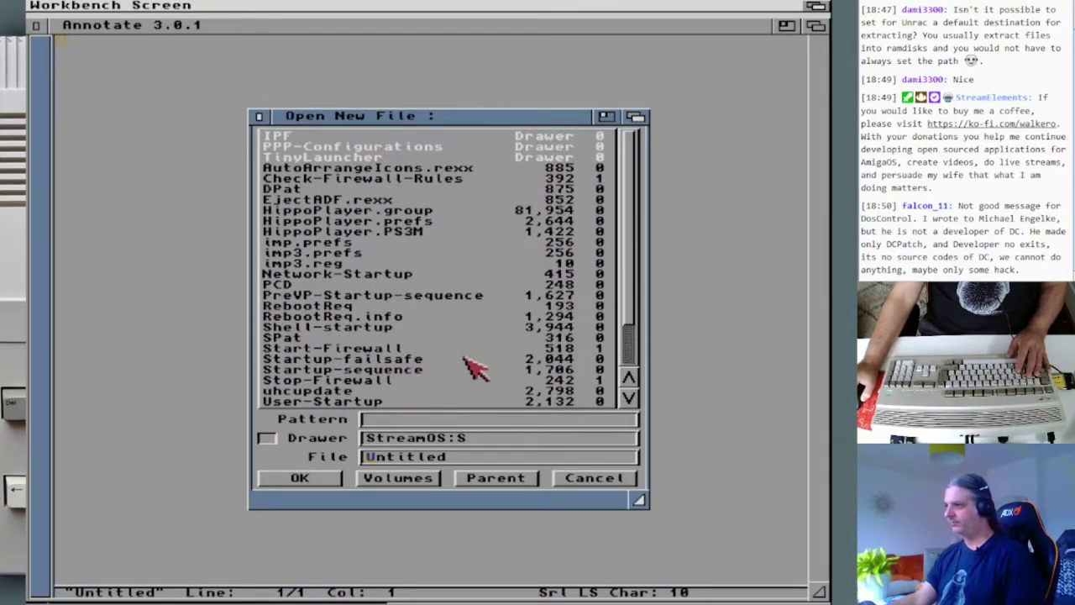
double_click(400, 373)
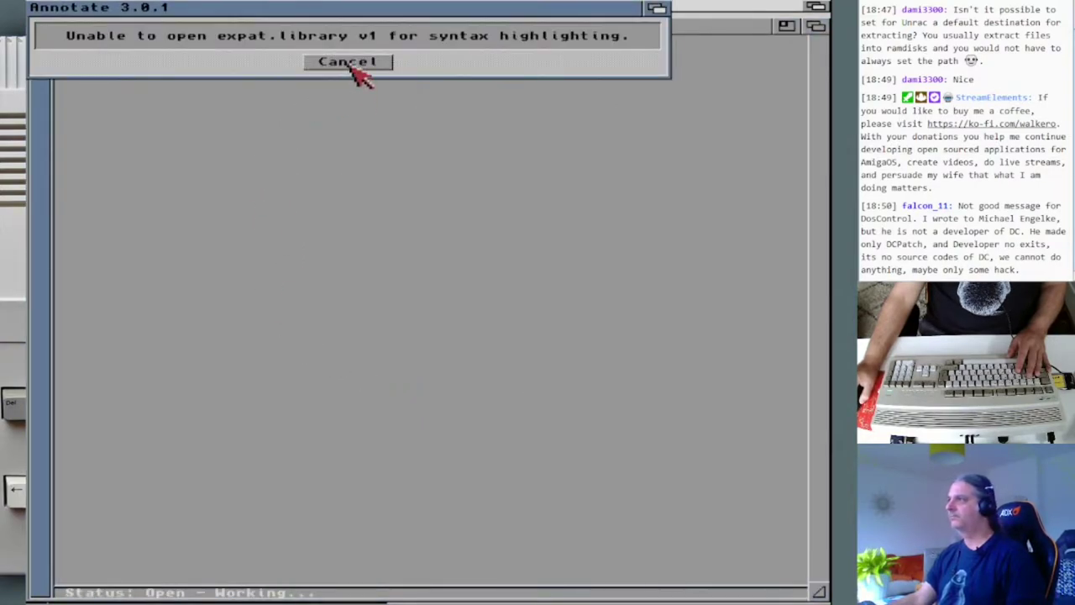
Dismiss the syntax-highlighting library and MUI warnings and close Annotate.
click(350, 64)
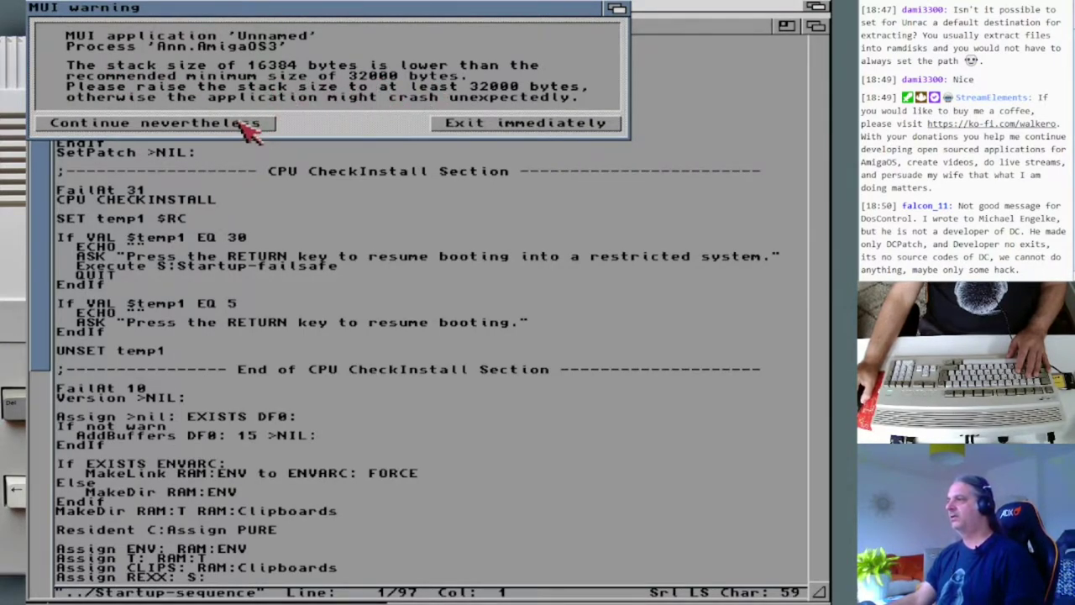
click(457, 126)
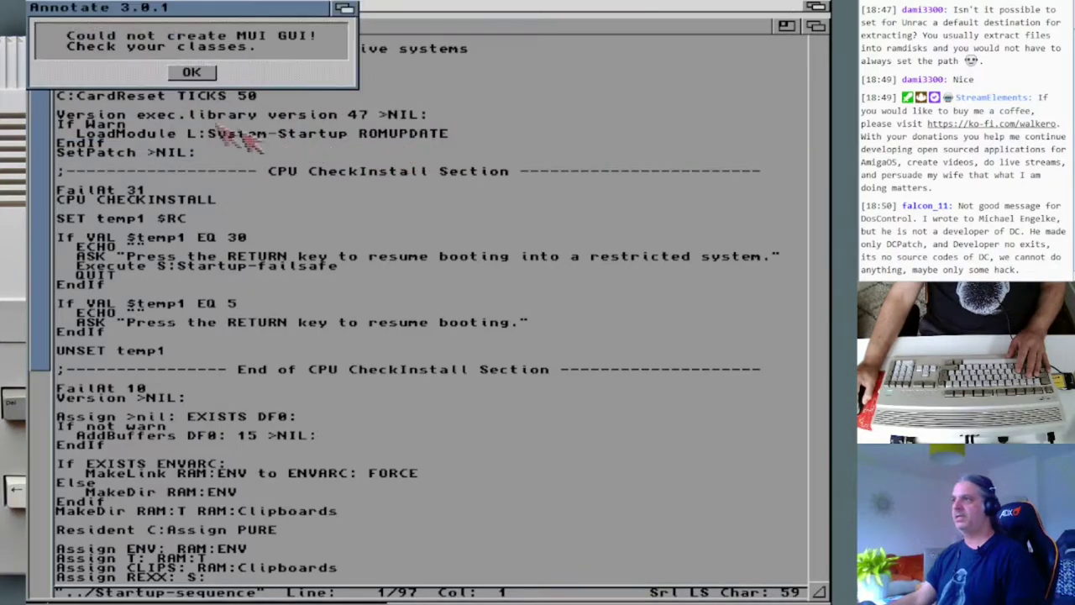
click(192, 73)
click(33, 20)
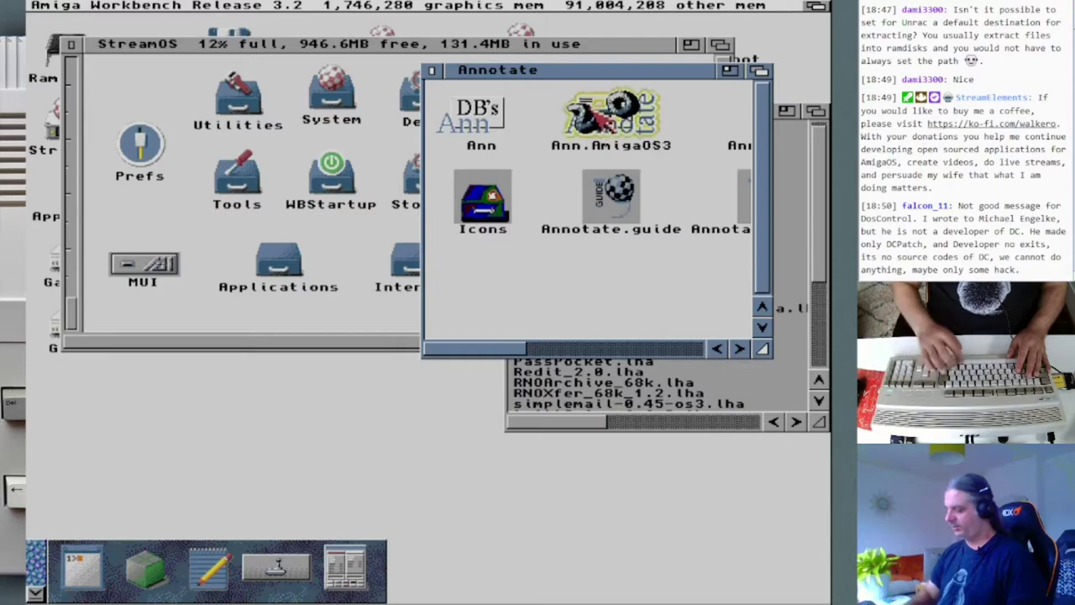
Set the stack size in Ann.AmigaOS3's icon information to 32768 and save the icon settings.
click(597, 117)
key(super+i)
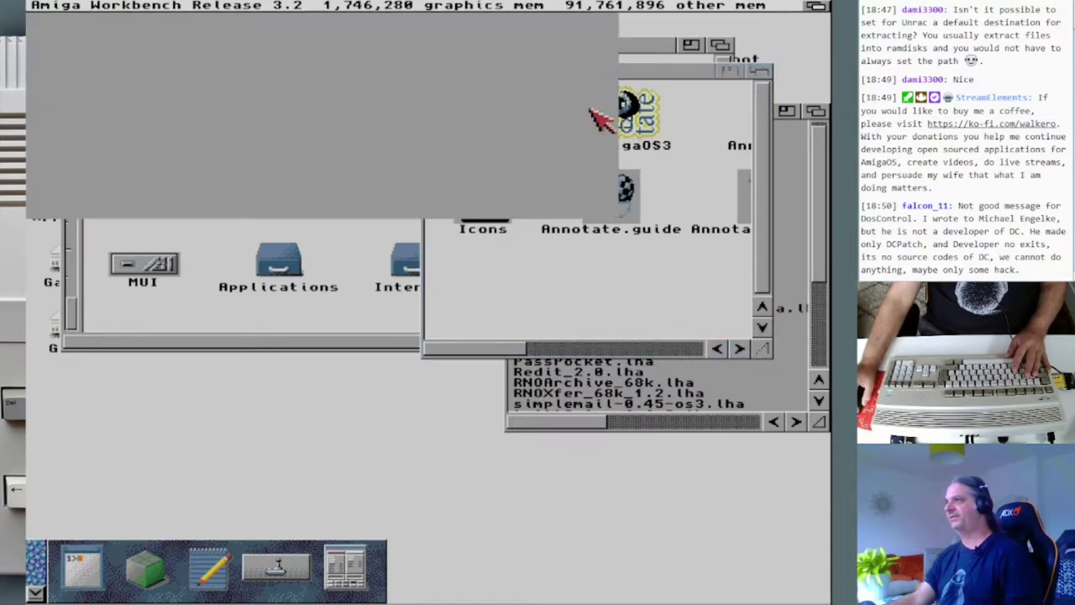
click(255, 43)
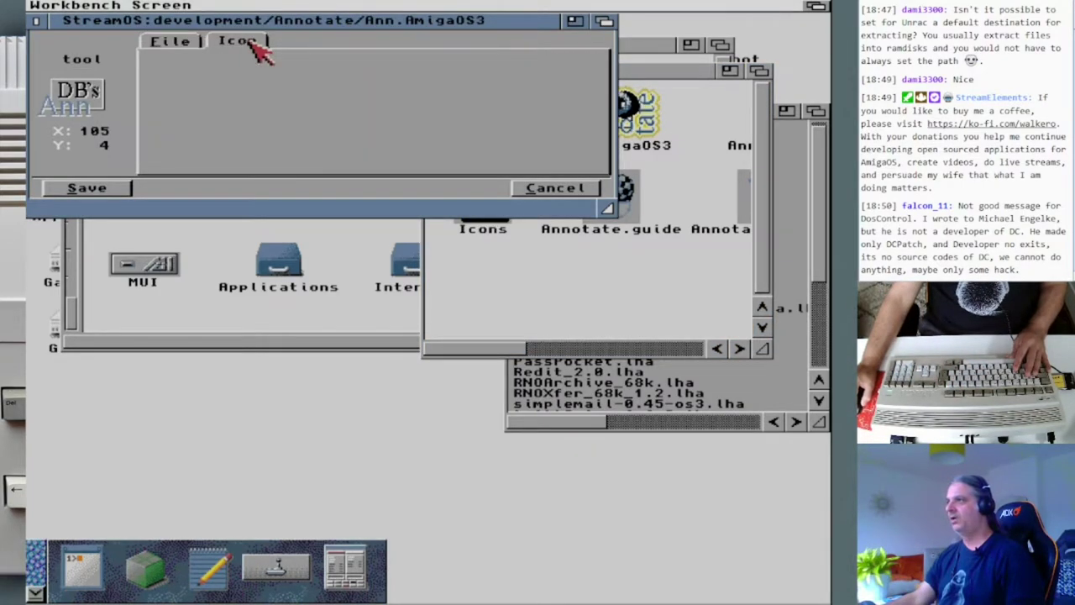
click(336, 60)
key(BackSpace)
key(BackSpace)
key(BackSpace)
key(BackSpace)
key(BackSpace)
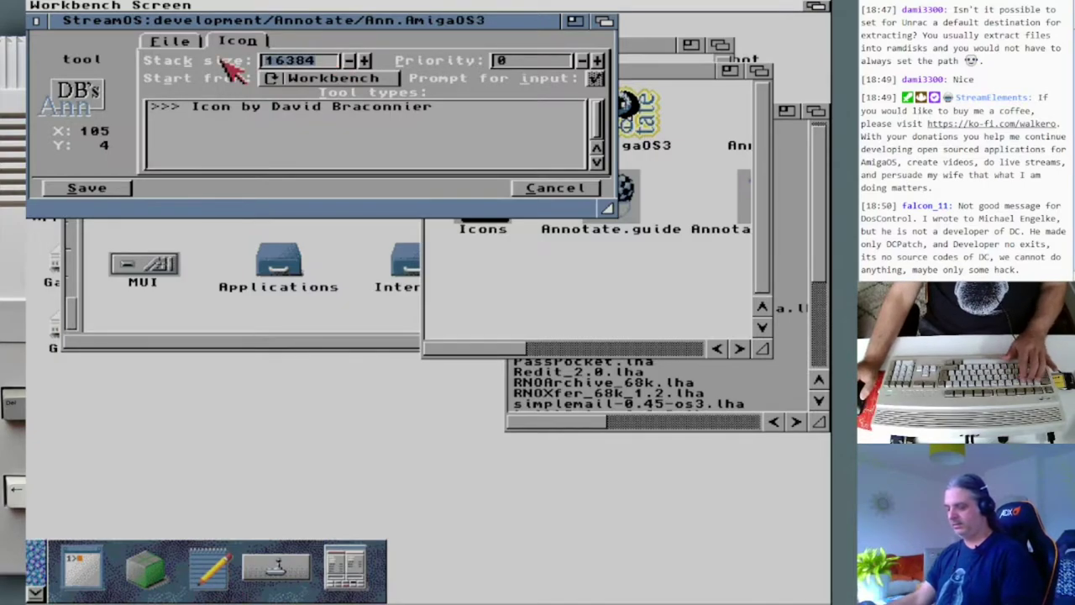
text(32768)
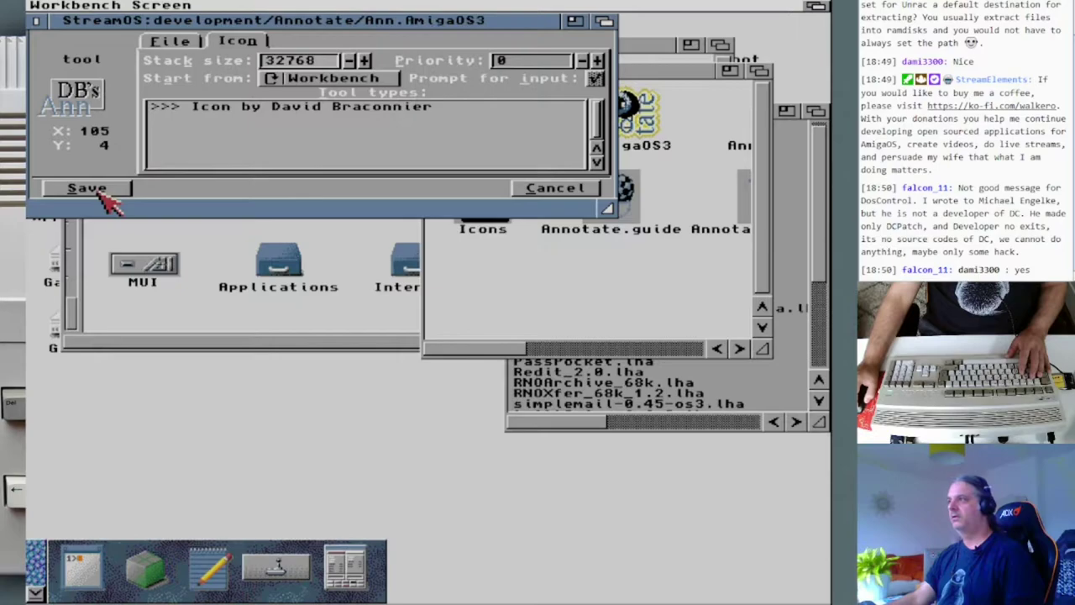
click(99, 189)
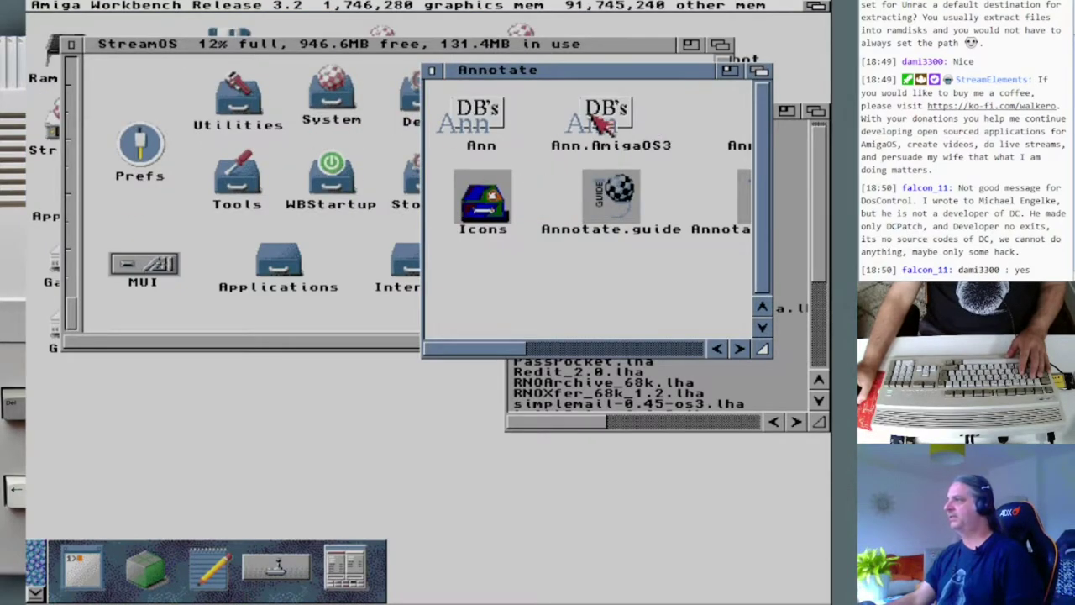
Relaunch Ann.AmigaOS3, load StreamOS:S/Startup-sequence, dismiss the library warning, and shift the Ed Exchange window further over the text.
double_click(597, 113)
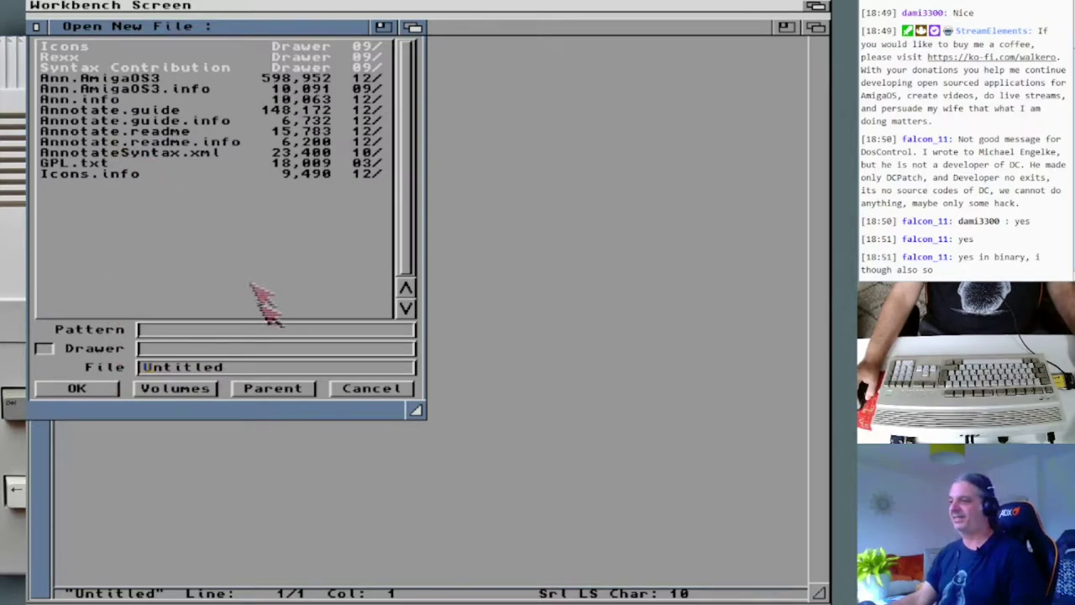
click(195, 389)
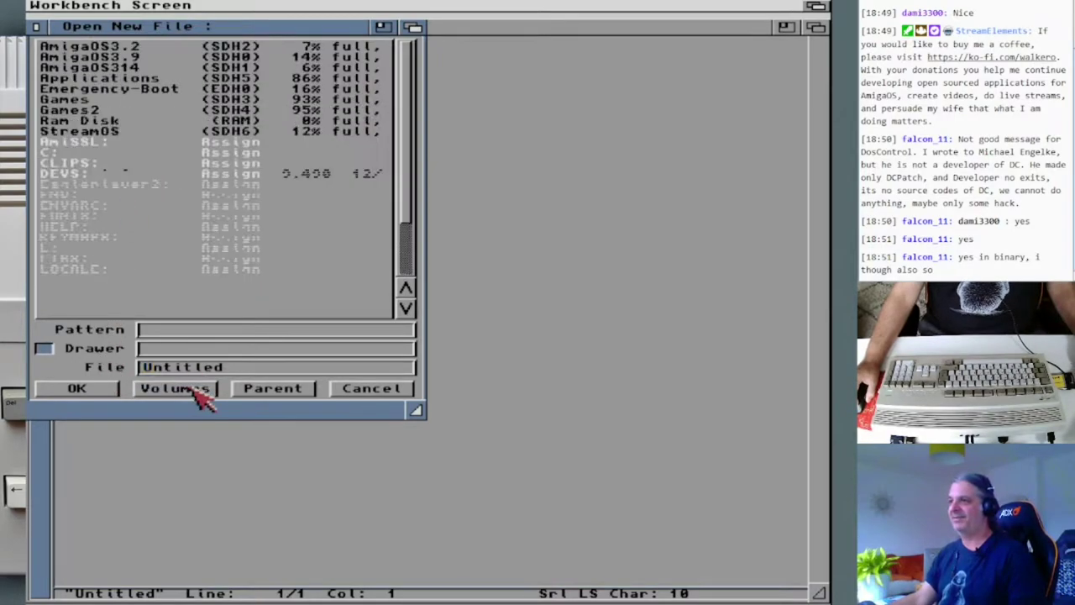
double_click(84, 132)
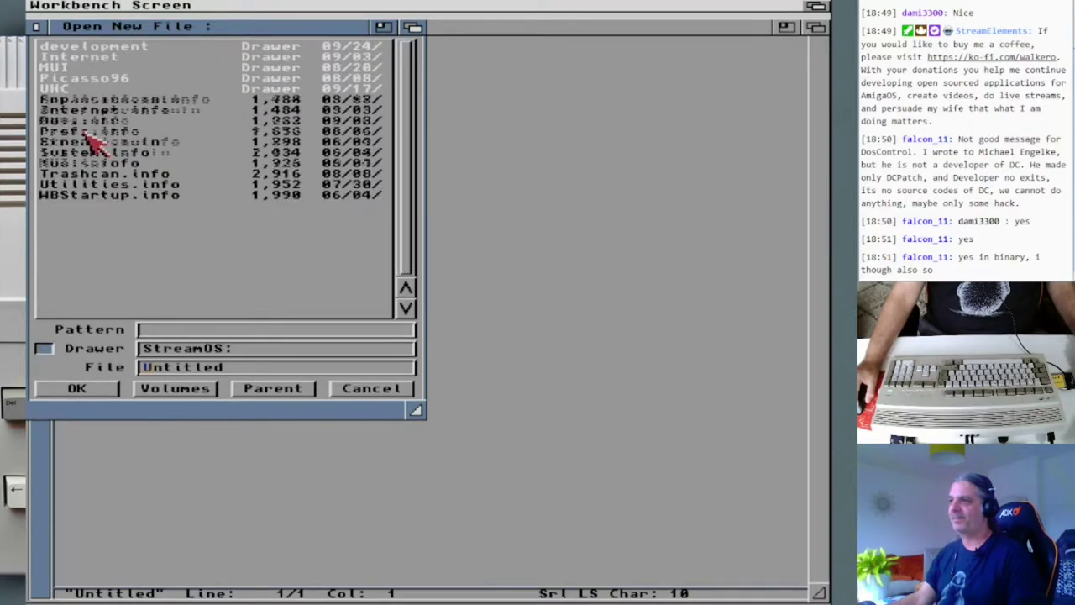
double_click(84, 217)
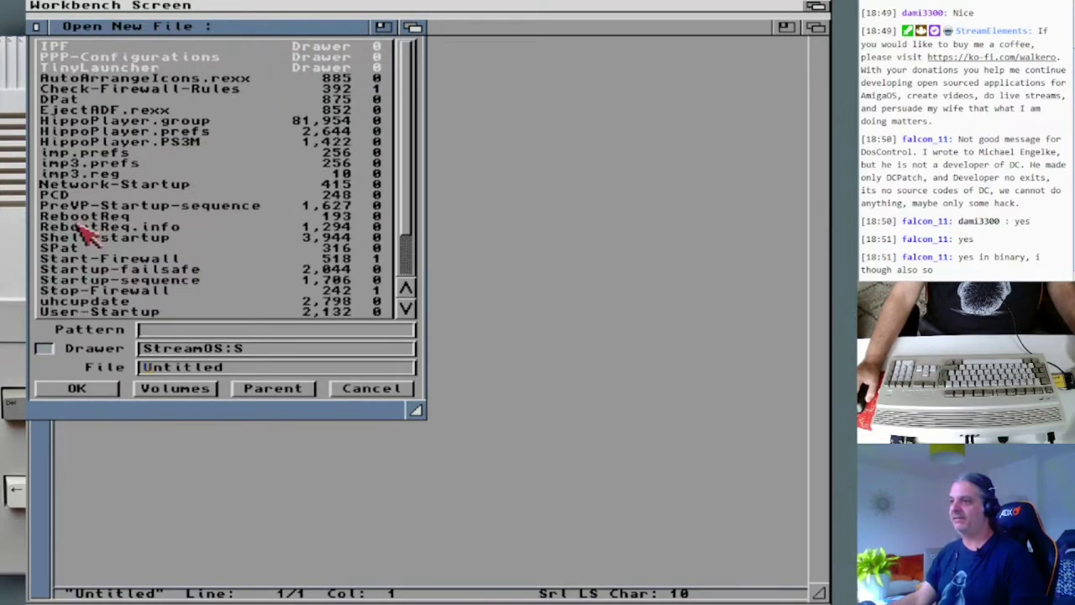
double_click(131, 280)
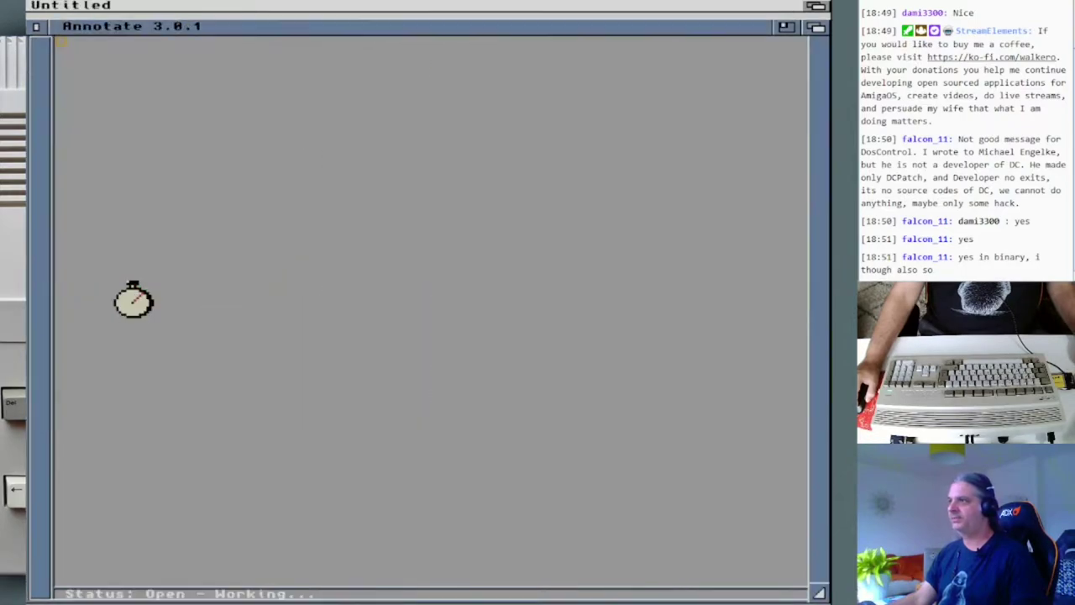
click(332, 71)
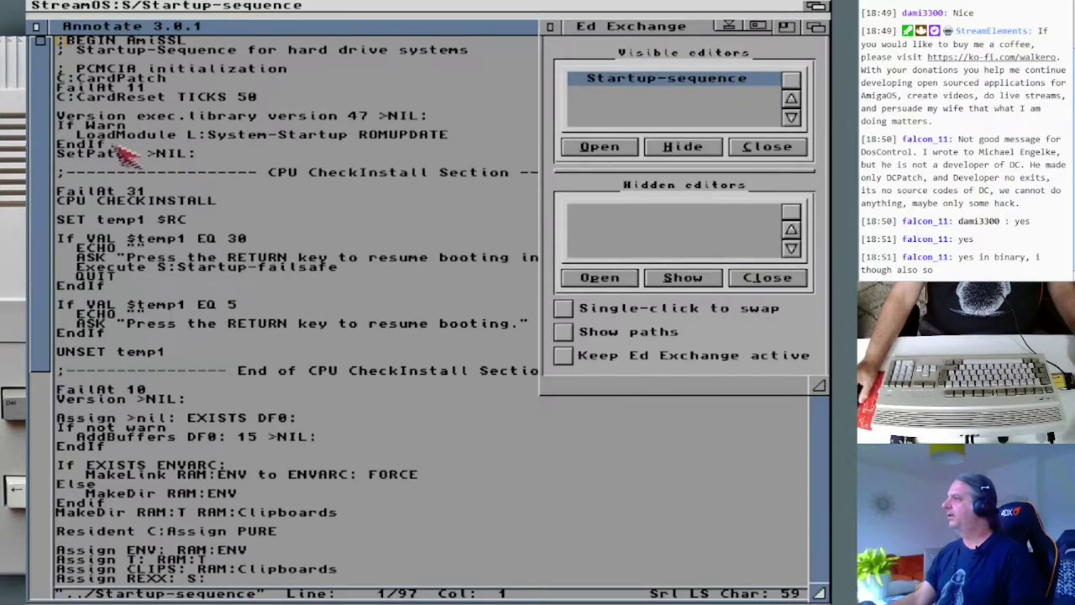
mouse_move(608, 30)
mouse_down()
mouse_move(581, 64)
mouse_move(563, 30)
mouse_up()
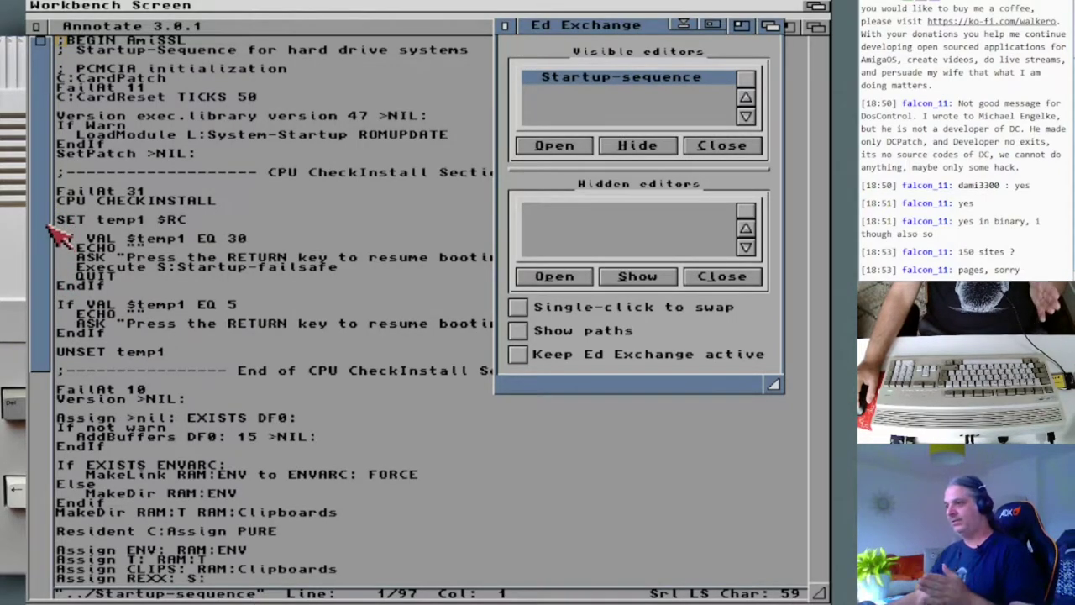
Try the editor's scroller and highlight the Startup-sequence text from the FailAt 11 line to the "If VAL $temp1 EQ 5" line.
drag(40, 231, 38, 155)
click(126, 109)
click(155, 220)
drag(103, 99, 141, 310)
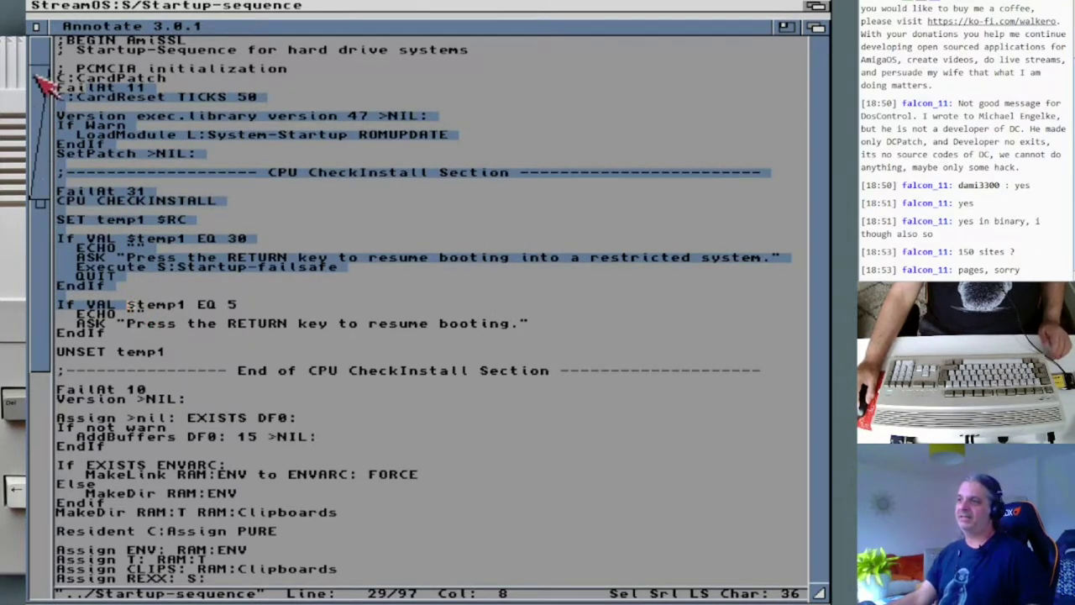
drag(42, 215, 37, 149)
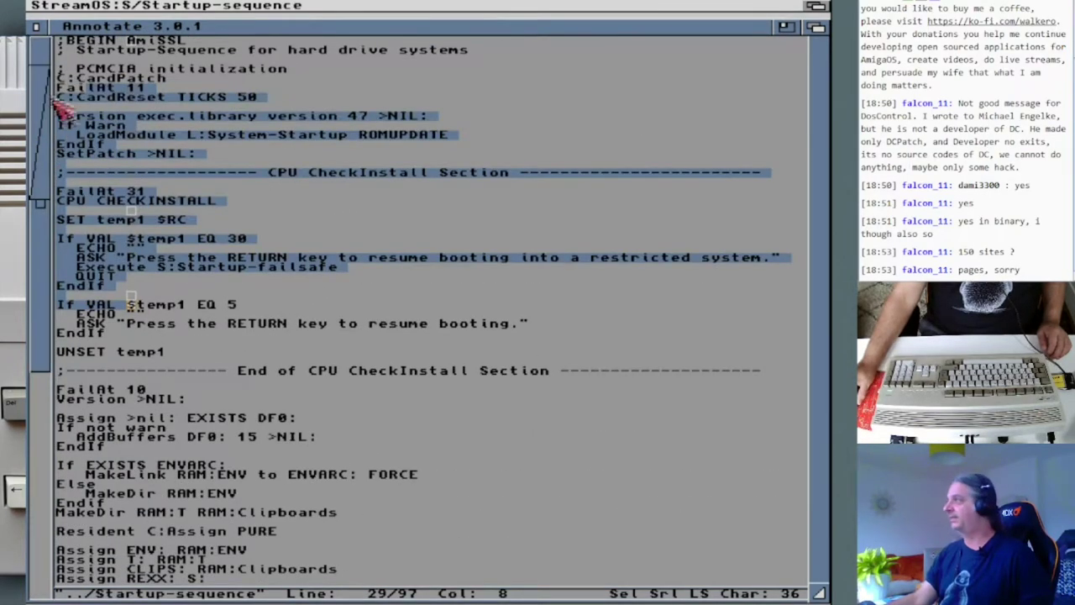
Send the editor behind the other windows and close the Annotate, StreamOS, development and downloads drawers, shifting Ed Exchange aside to reach them.
click(816, 26)
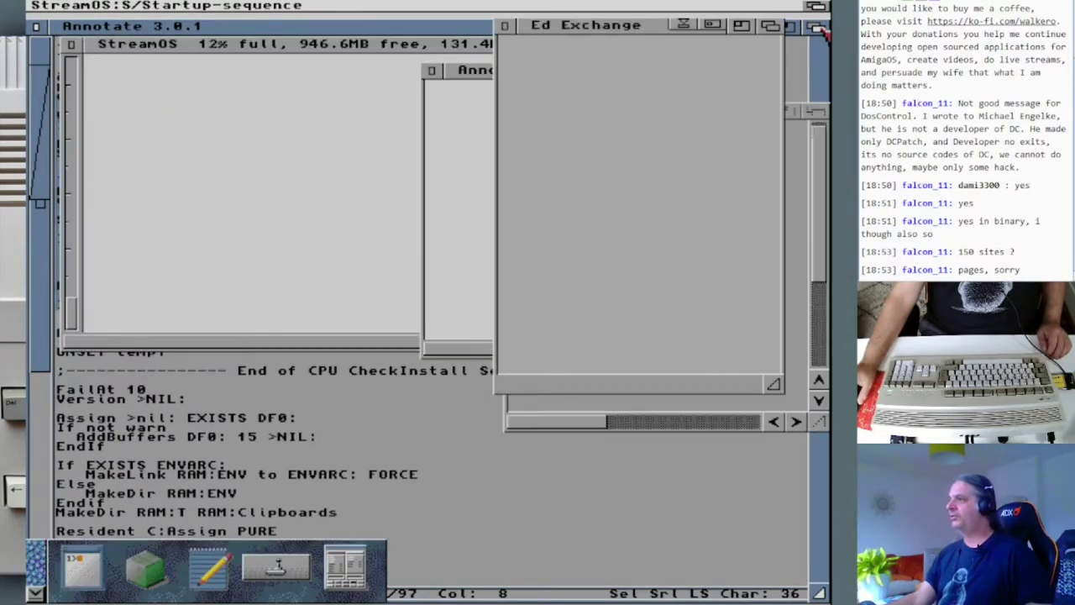
click(434, 80)
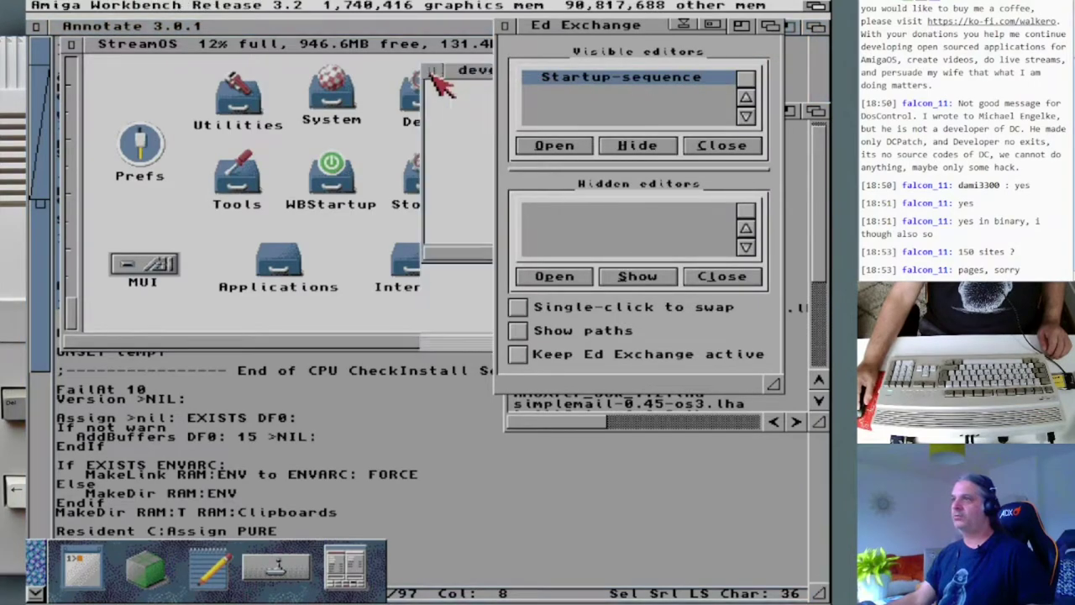
click(78, 53)
click(71, 45)
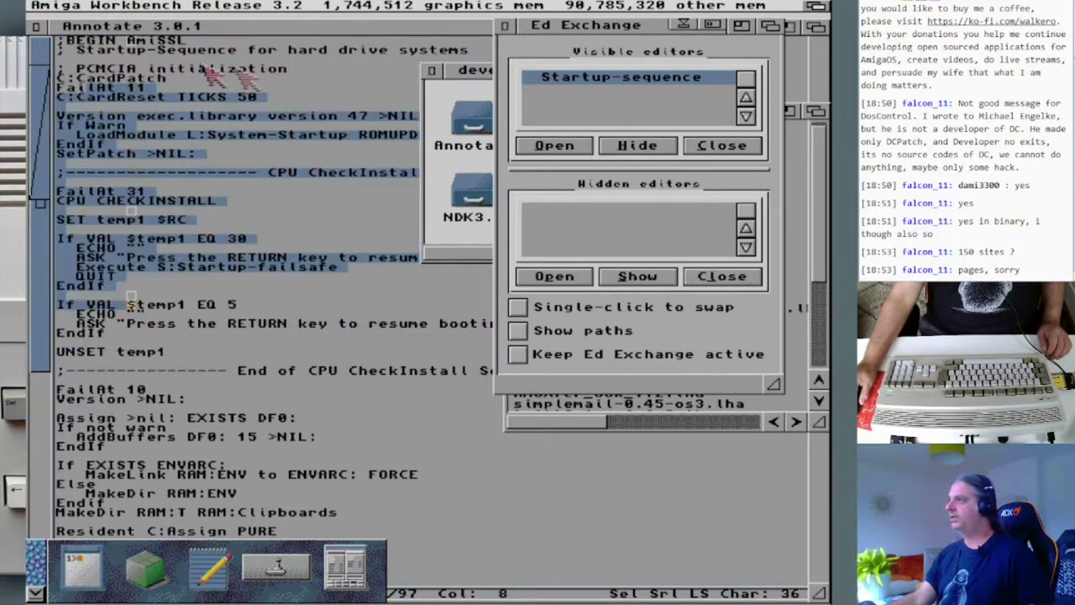
click(431, 72)
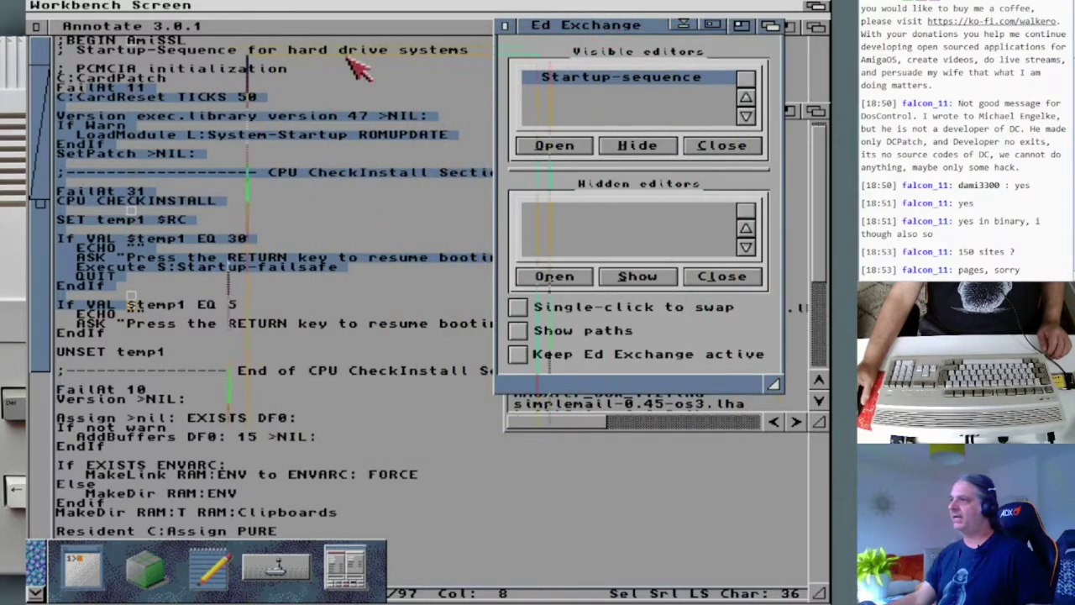
drag(601, 28, 321, 53)
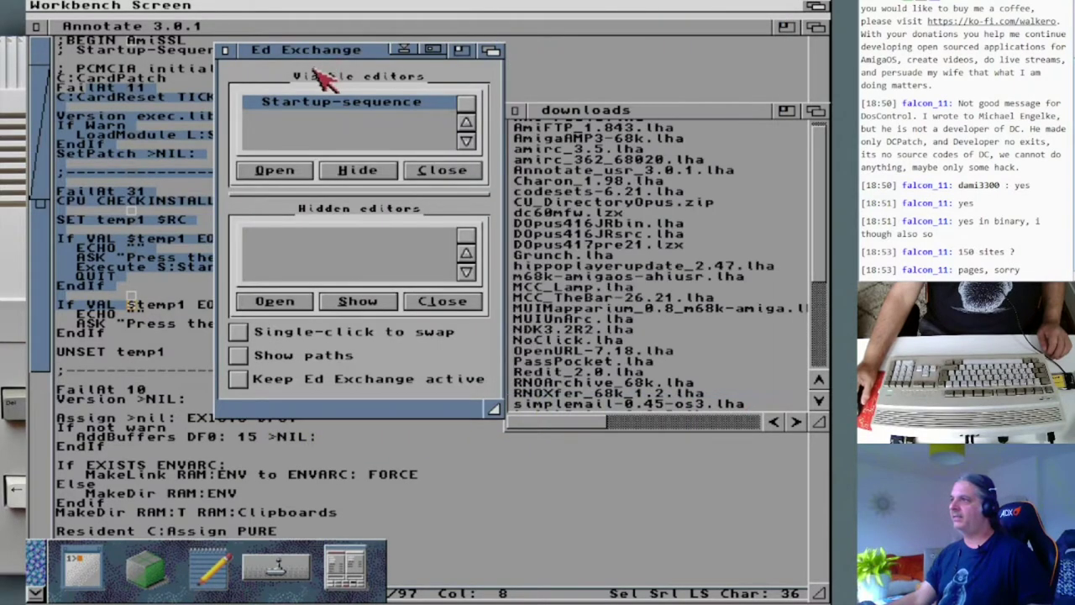
click(516, 111)
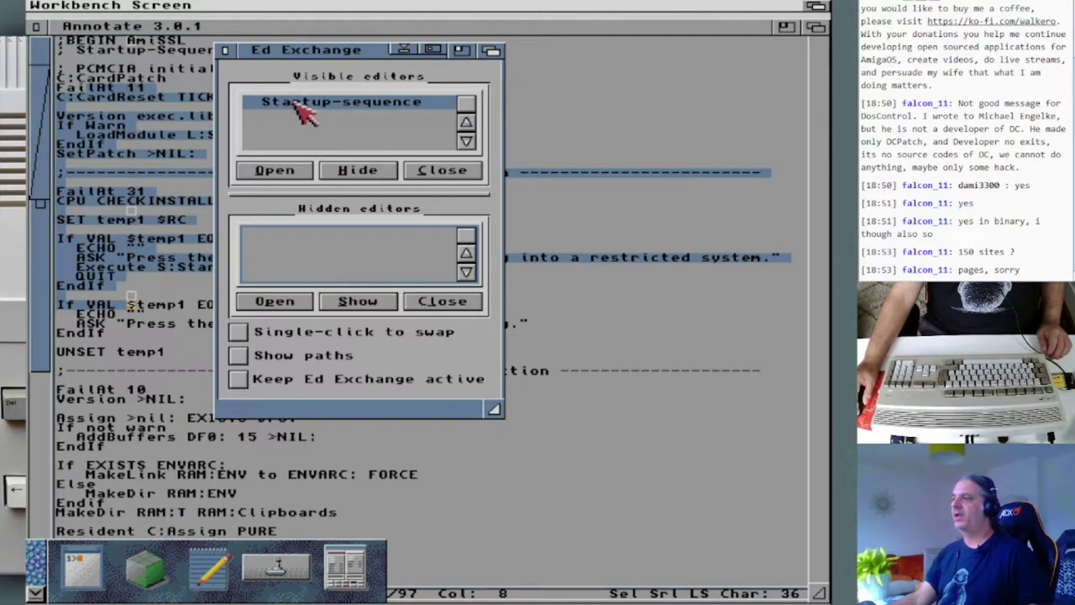
Move Ed Exchange clear of the text and load StreamOS:S/User-Startup into an additional visible editor.
drag(340, 52, 668, 46)
click(598, 160)
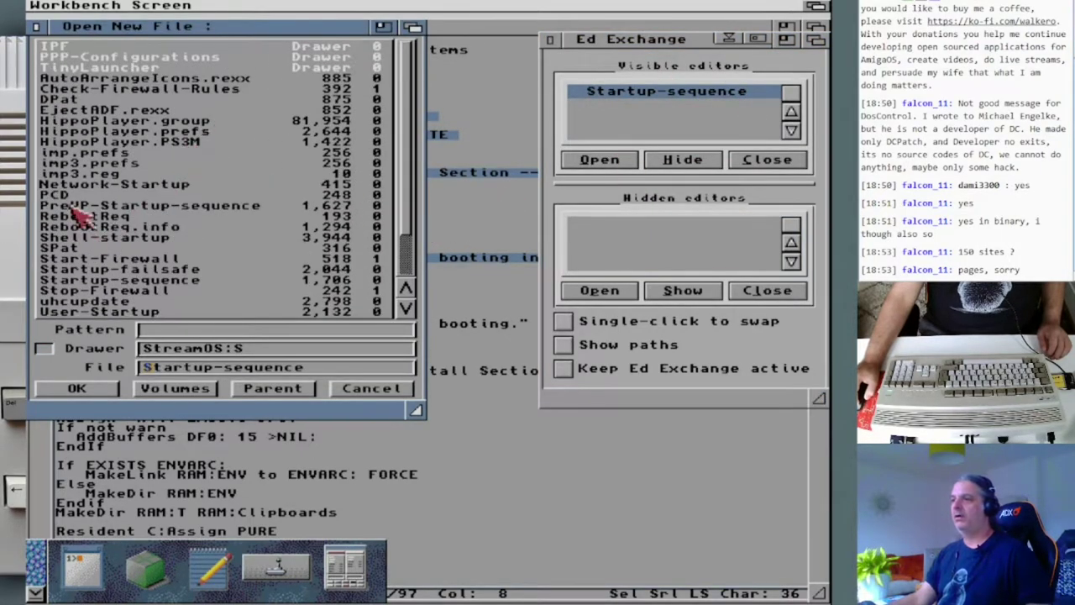
scroll(406, 273, down, 5)
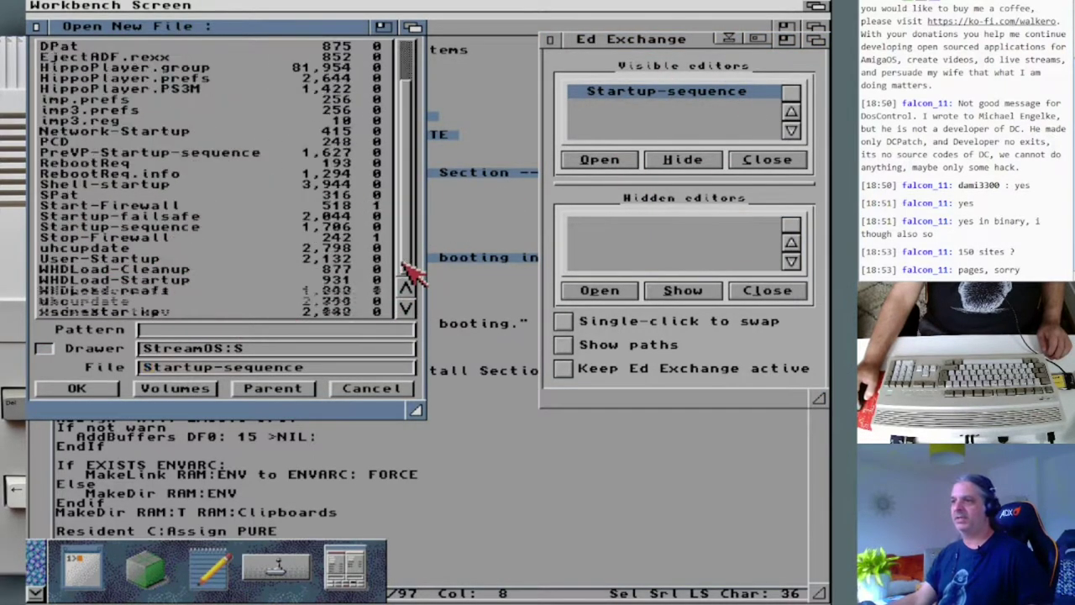
double_click(107, 260)
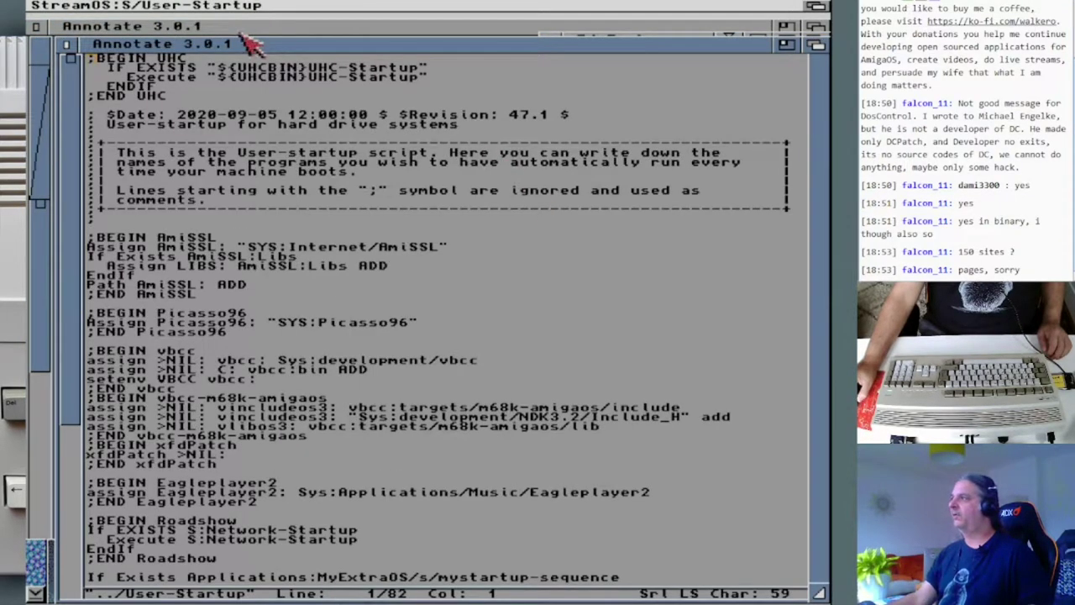
Move Ed Exchange to the screen's upper edge and use its visible editors to bring up Startup-sequence, followed by User-Startup.
click(619, 41)
drag(619, 41, 609, 20)
double_click(635, 71)
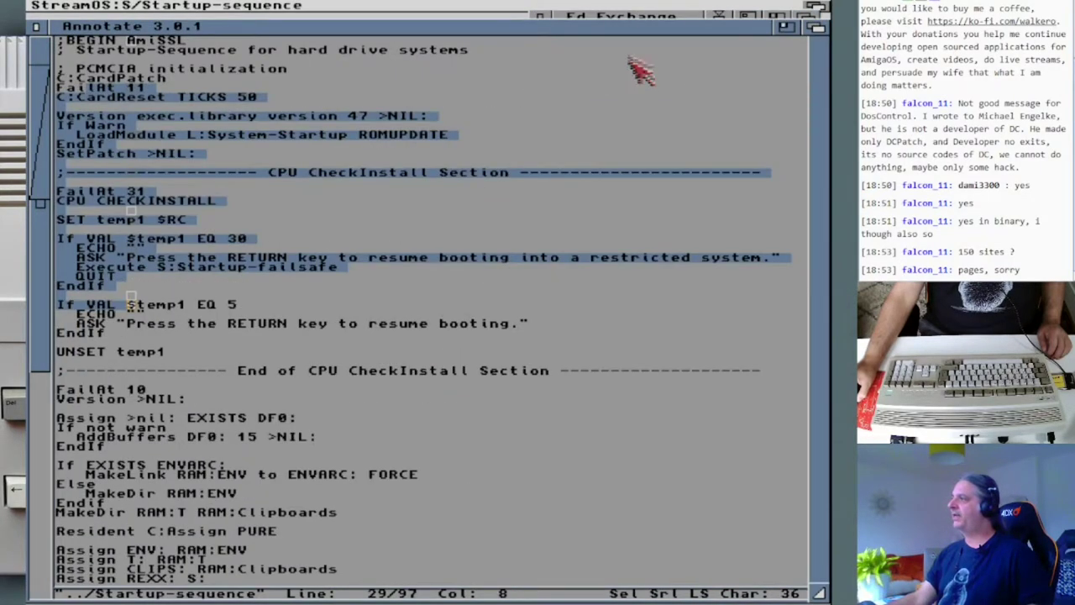
click(636, 17)
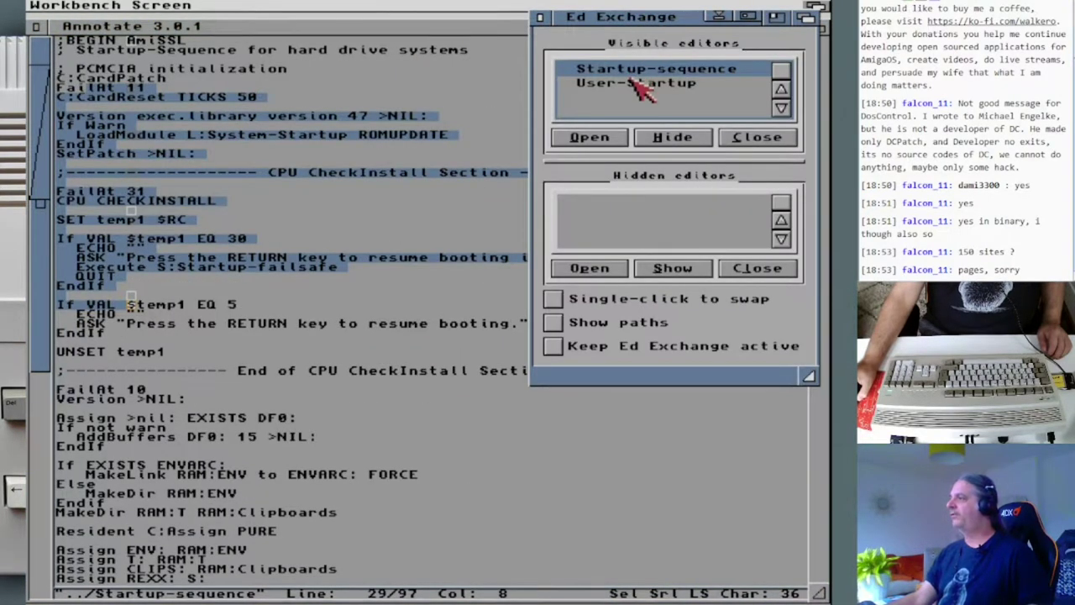
double_click(631, 83)
click(630, 20)
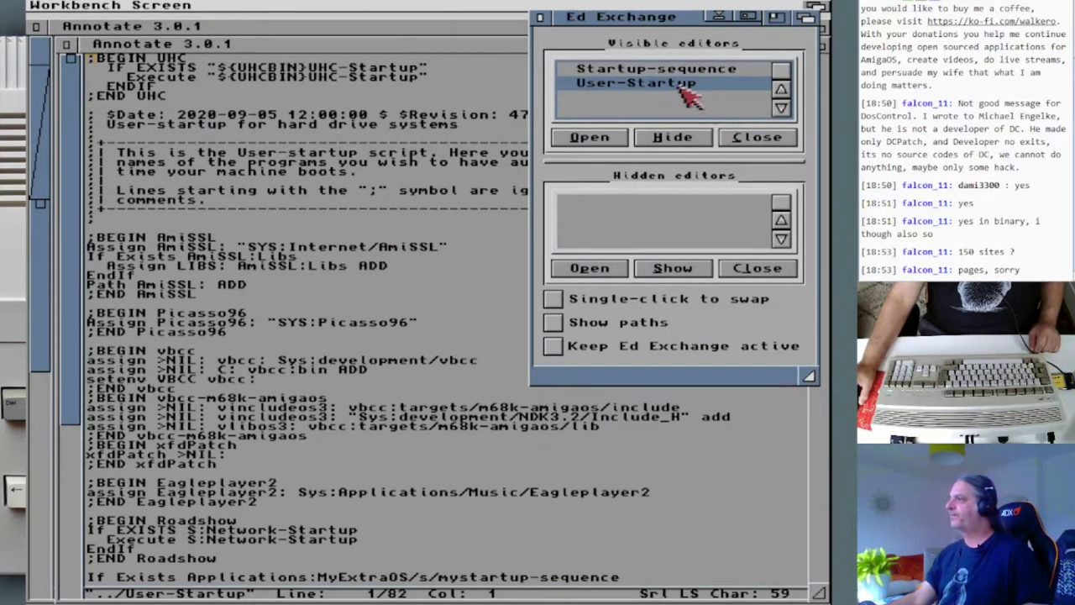
Hide the User-Startup editor, swap it back in place of Startup-sequence, and bring Ed Exchange to the front.
click(683, 137)
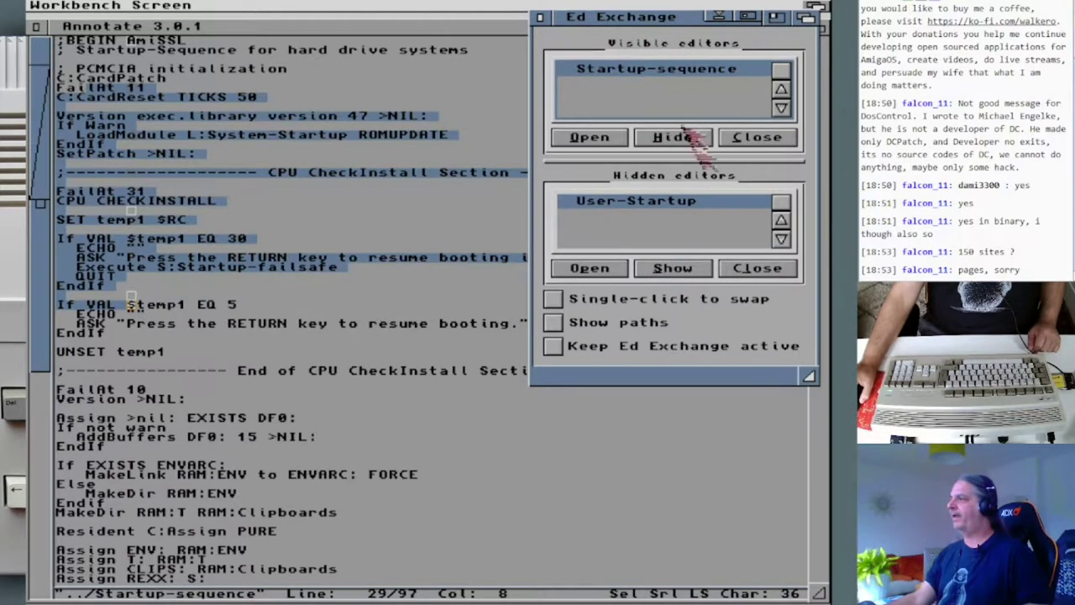
double_click(664, 203)
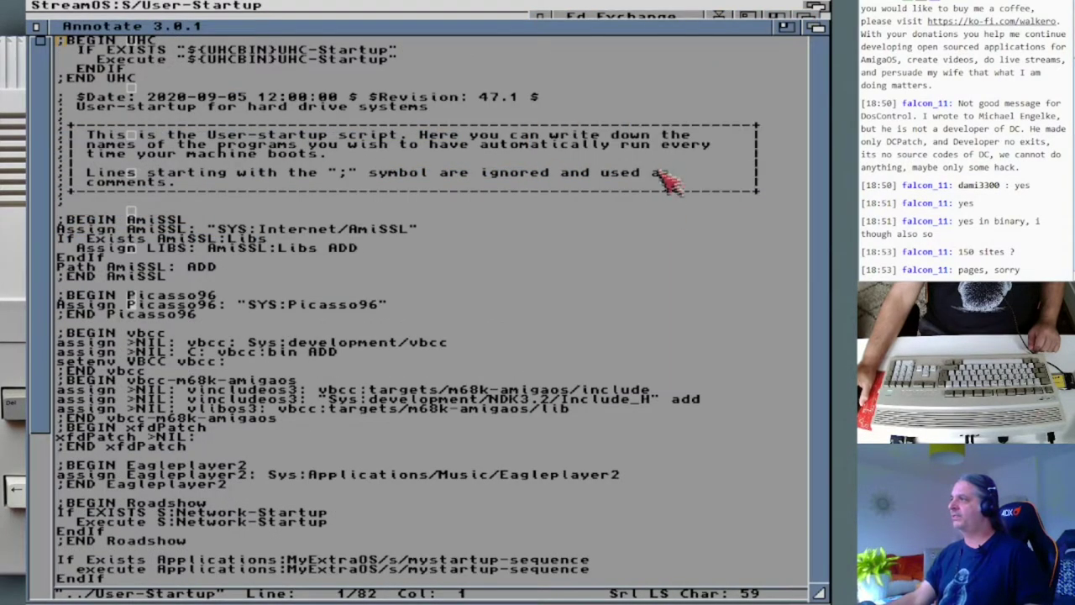
click(661, 18)
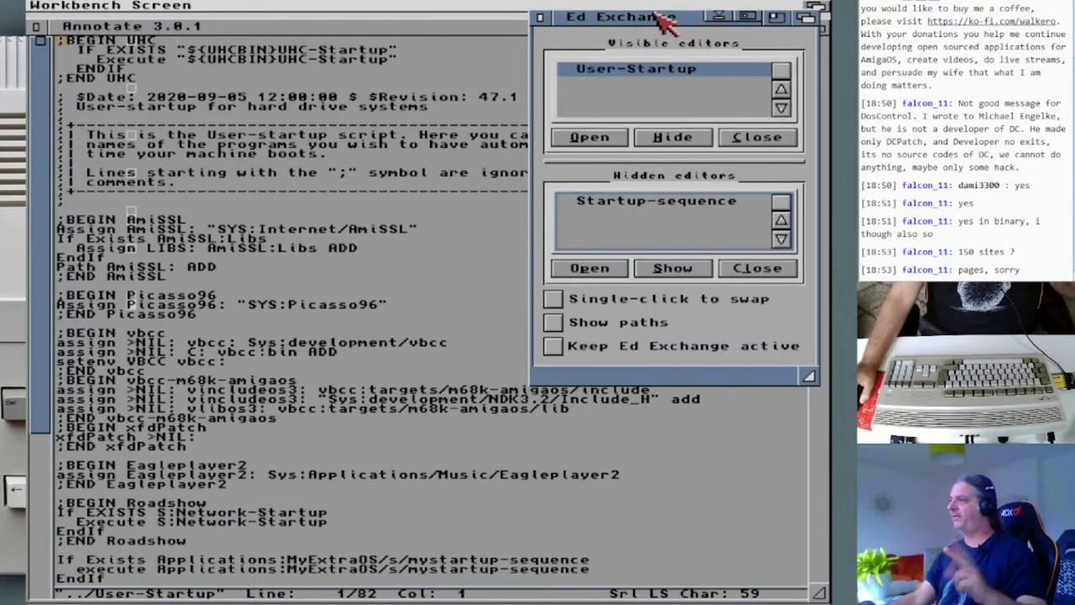
Load WHDLoad-Cleanup from StreamOS:S as a hidden editor and swap it into the visible editor window.
click(611, 269)
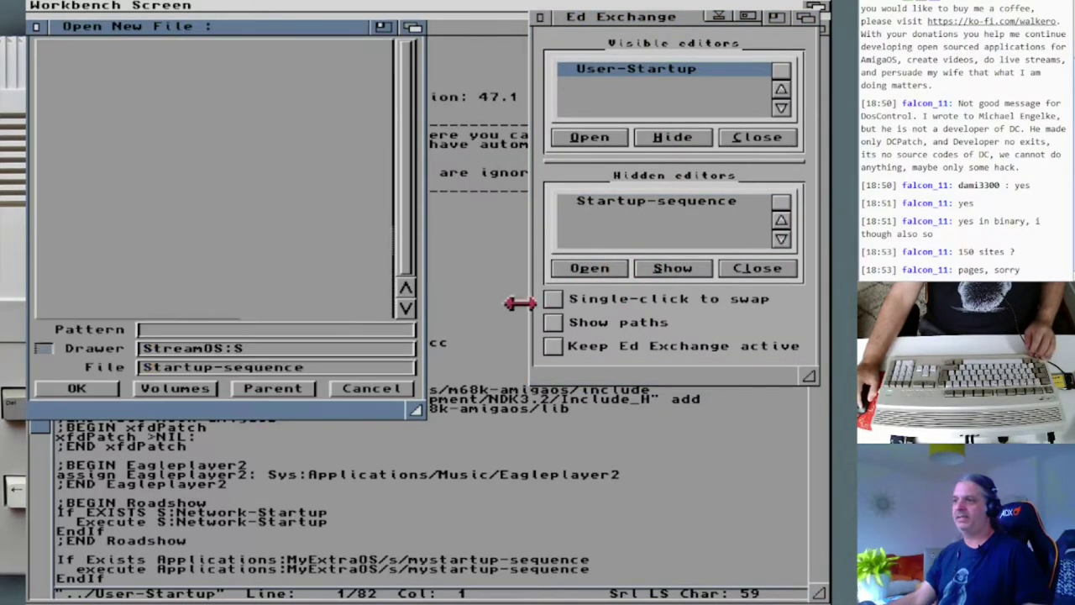
double_click(102, 273)
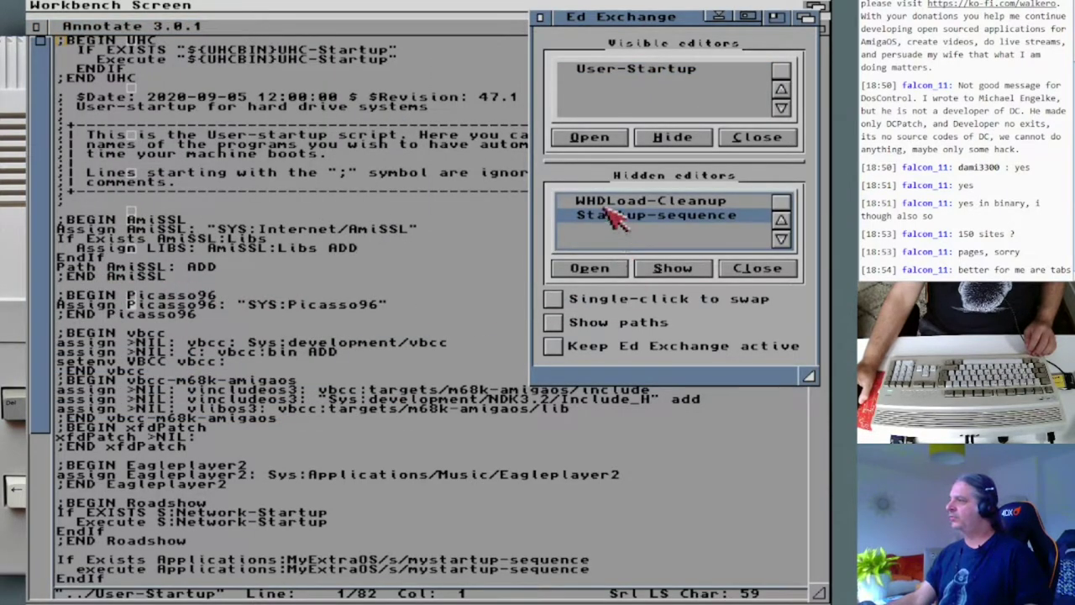
double_click(623, 202)
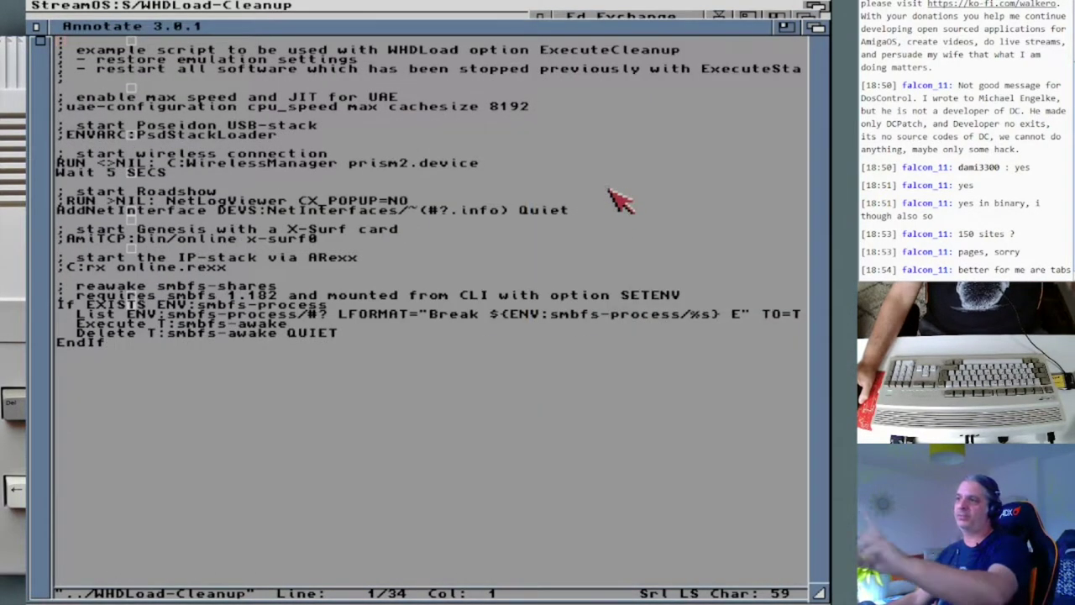
Narrow the editor window, place Ed Exchange beside it, and swap the hidden Startup-sequence into view.
mouse_move(815, 592)
mouse_down()
mouse_move(496, 592)
mouse_move(487, 582)
mouse_move(502, 581)
mouse_up()
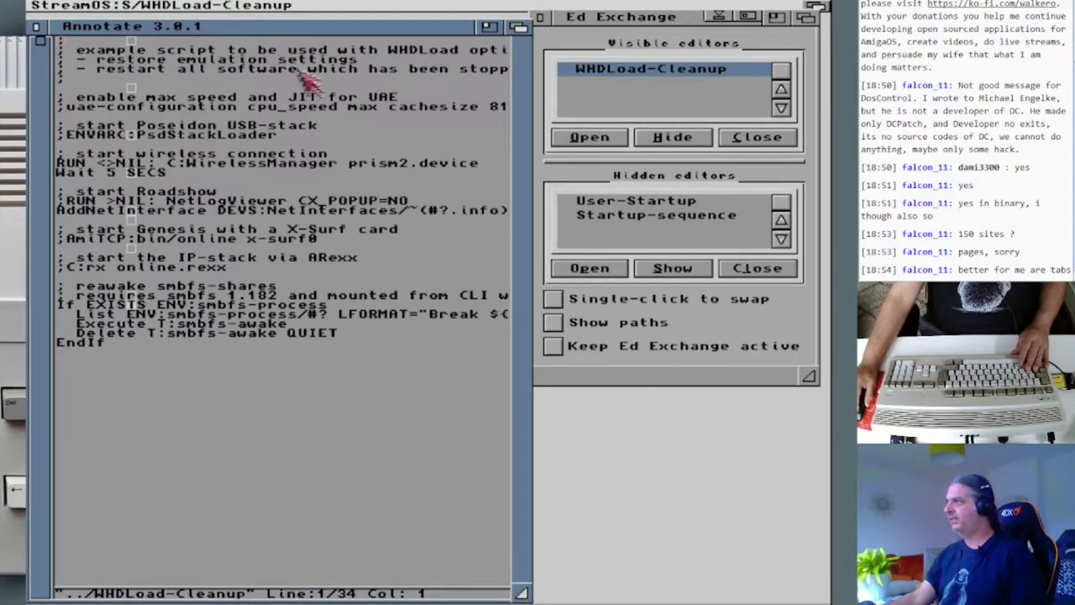
drag(603, 10, 611, 19)
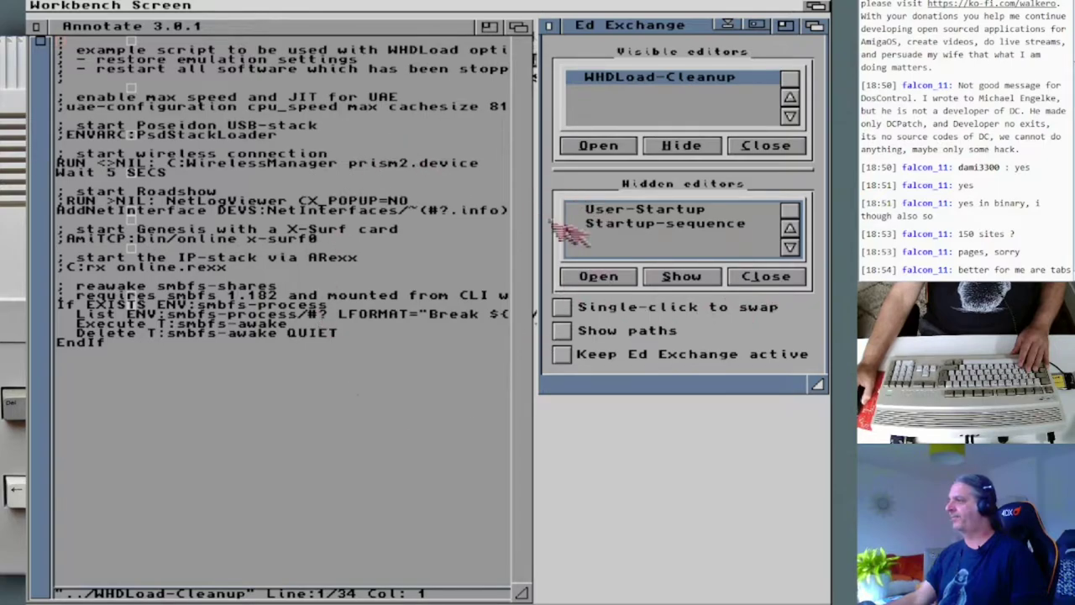
double_click(636, 223)
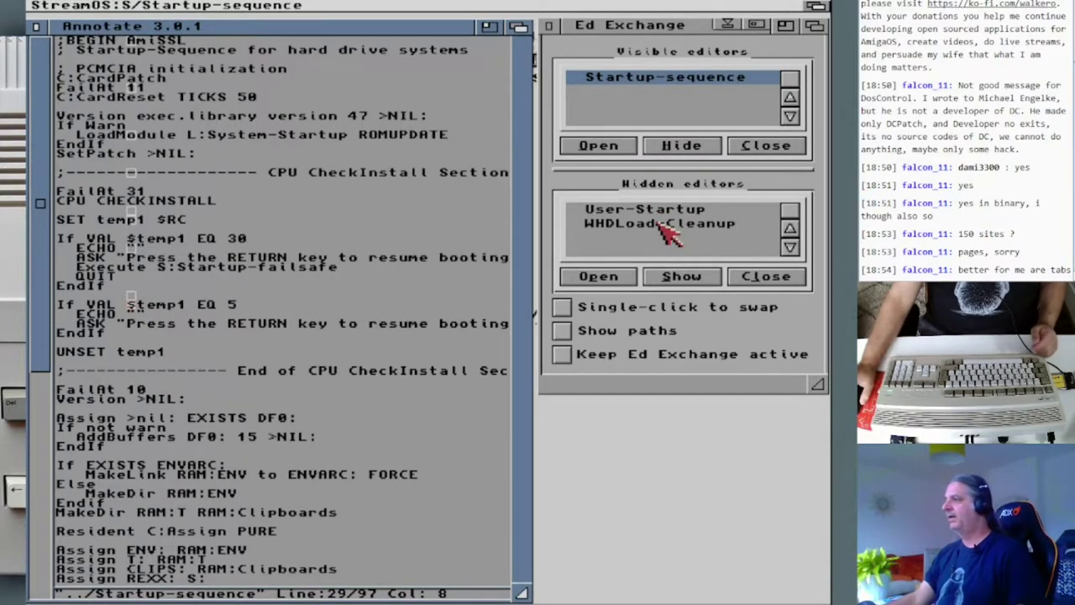
Stretch Ed Exchange to nearly full screen height, give its hidden editors more room than the visible ones, and nudge the Annotate window upward.
drag(816, 384, 810, 595)
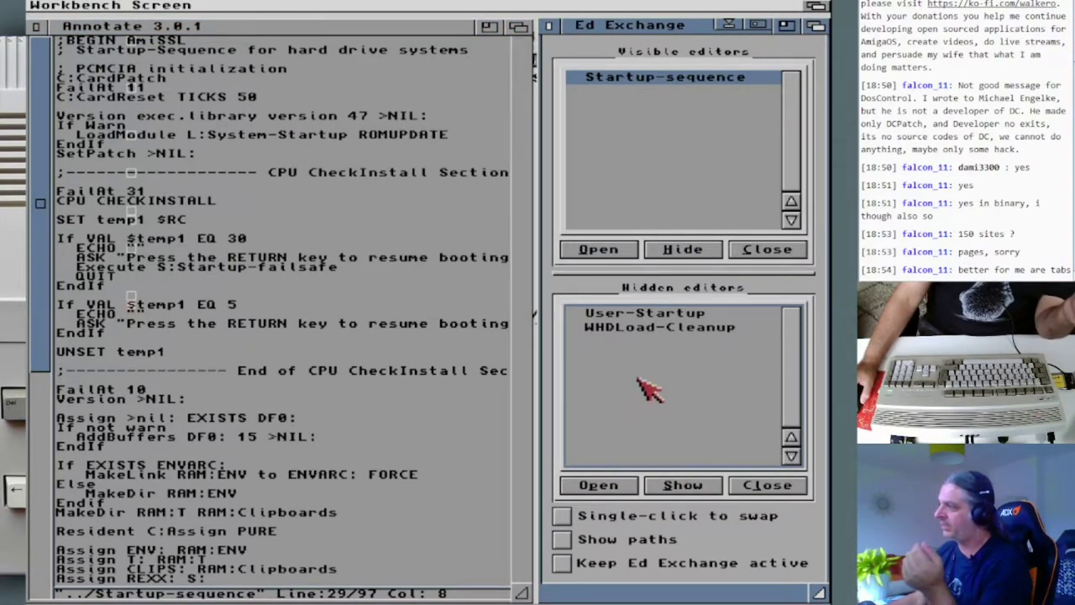
drag(659, 288, 651, 151)
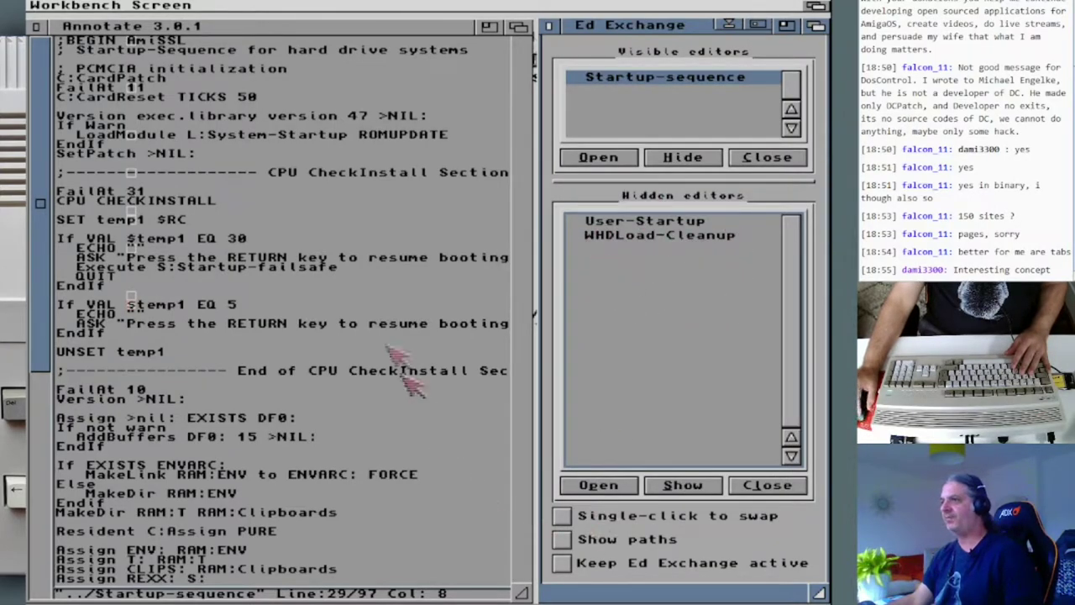
click(198, 30)
drag(197, 27, 193, 24)
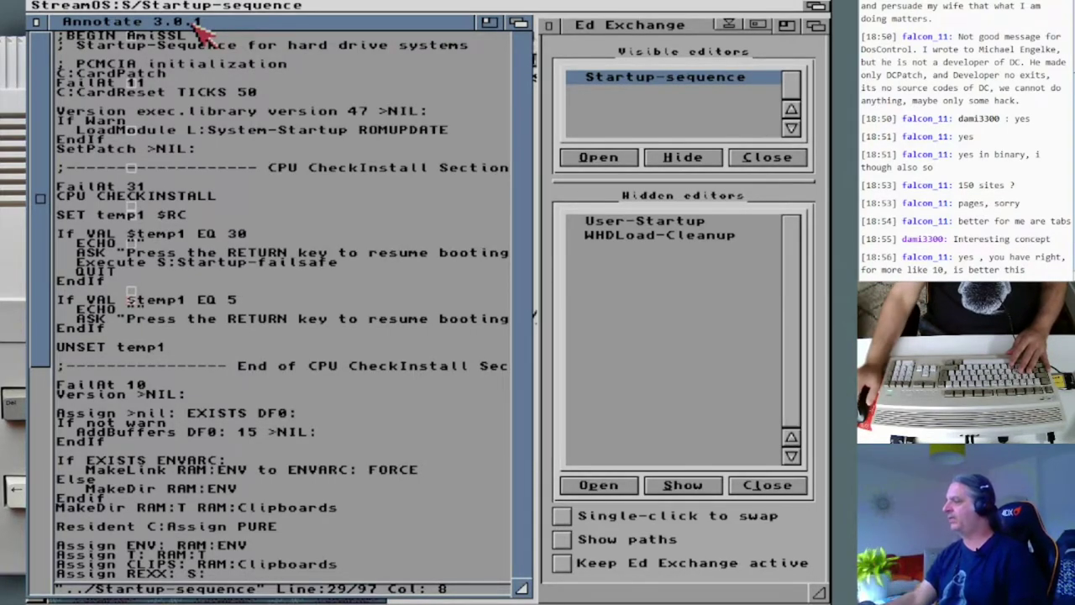
click(819, 592)
drag(819, 592, 817, 592)
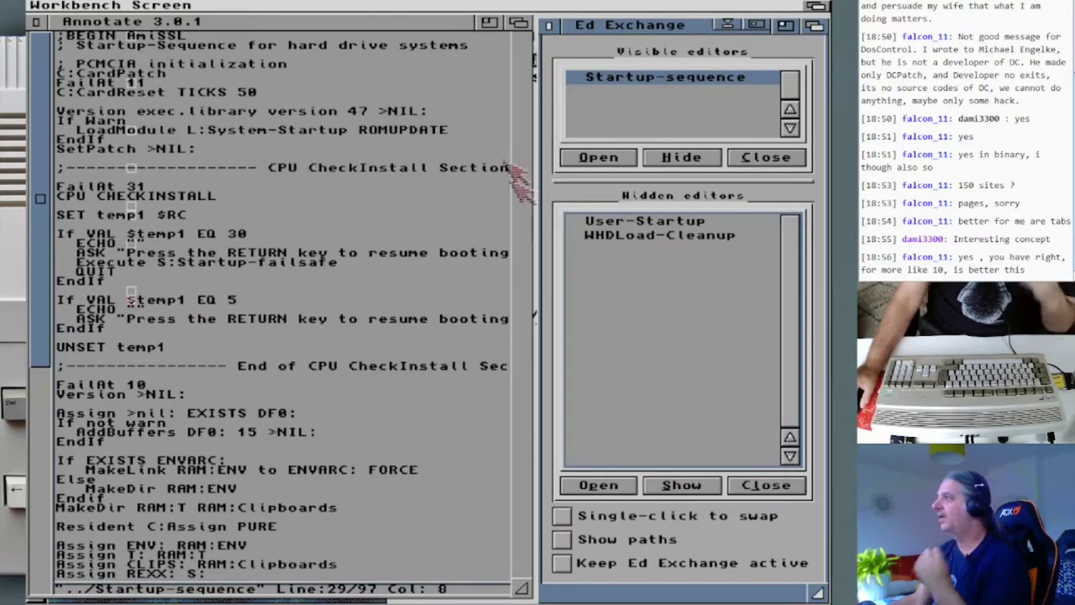
Review Annotate's formatting, search, navigation, macro and settings commands, and open the Annotate configuration.
click(430, 25)
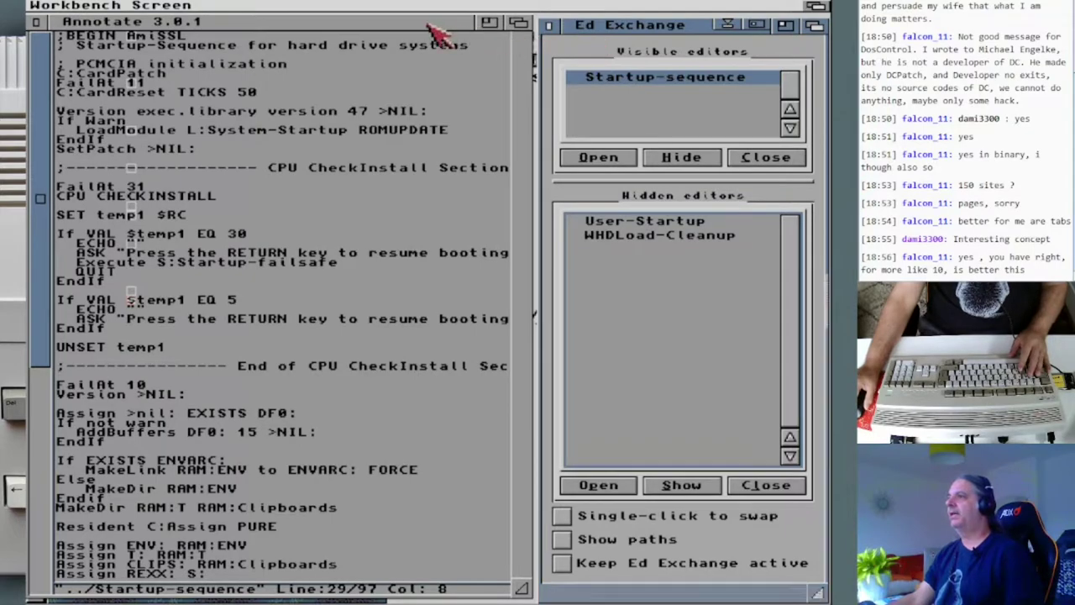
right_click(370, 15)
mouse_move(210, 9)
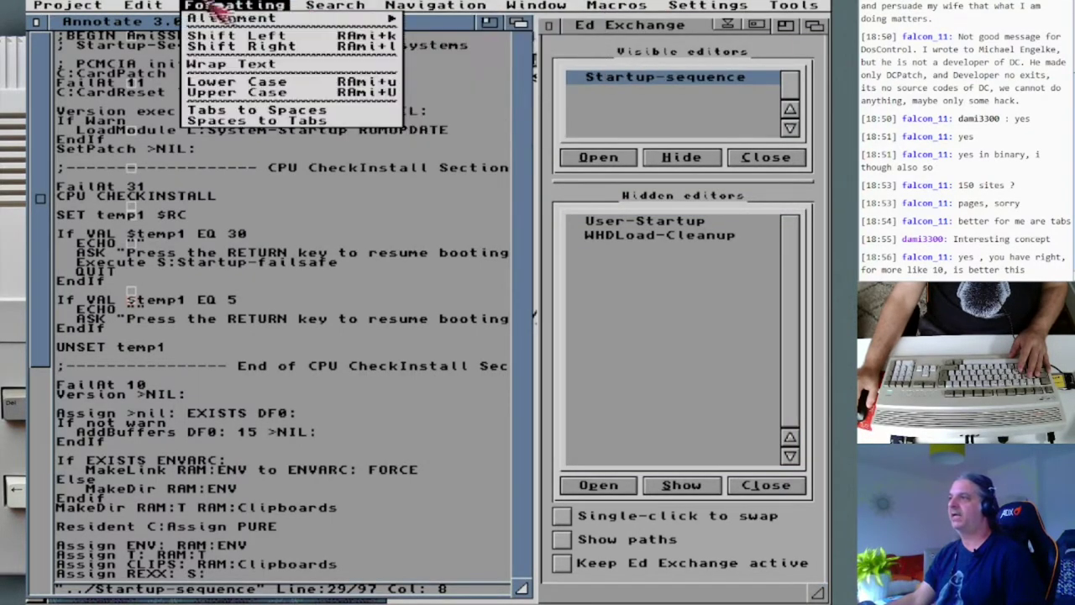
mouse_move(340, 7)
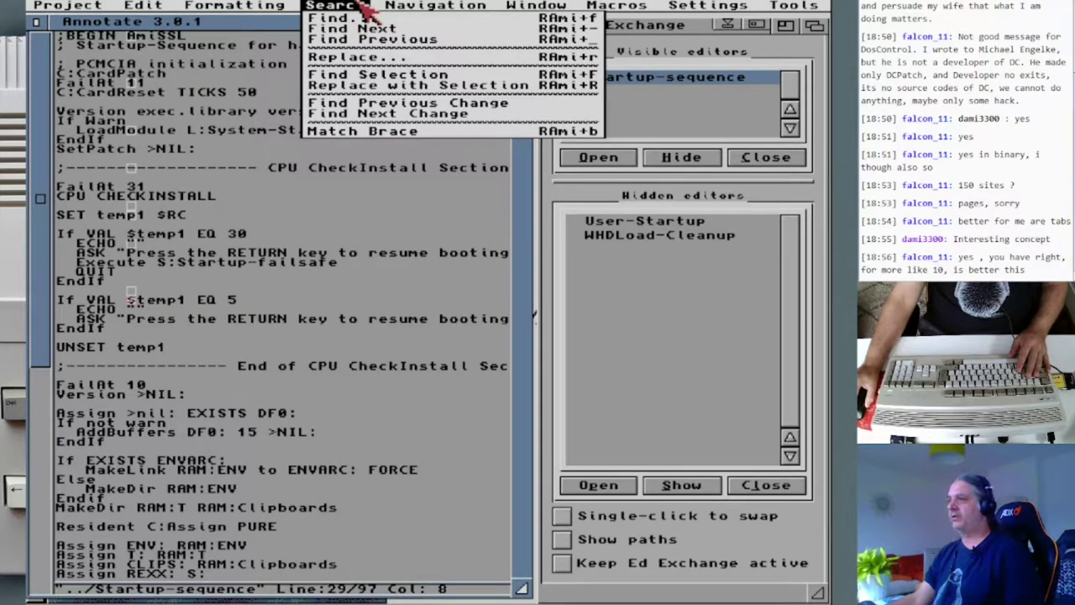
mouse_move(446, 7)
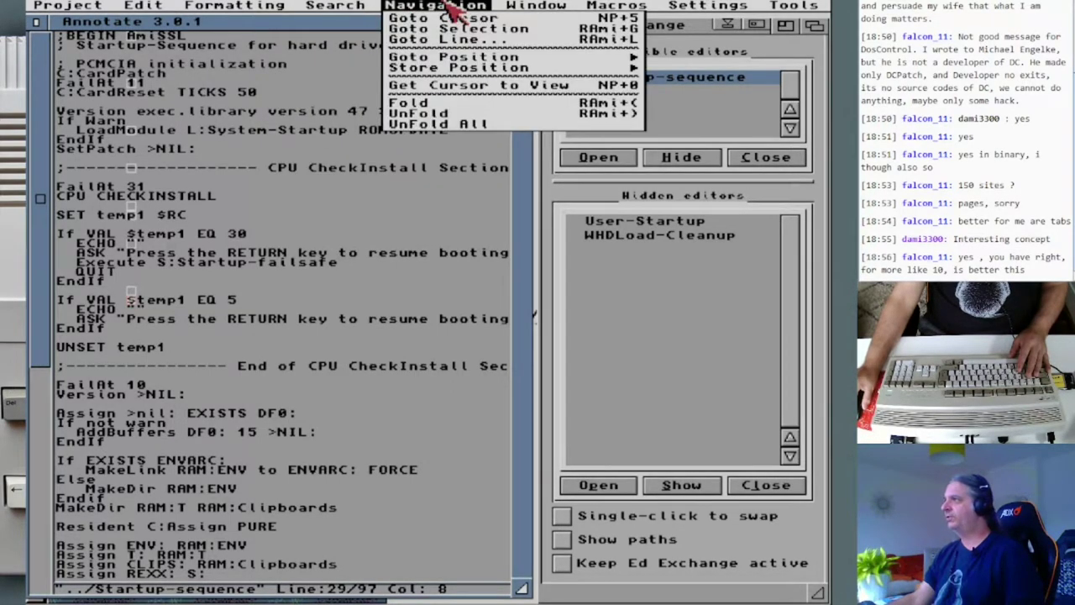
mouse_move(609, 6)
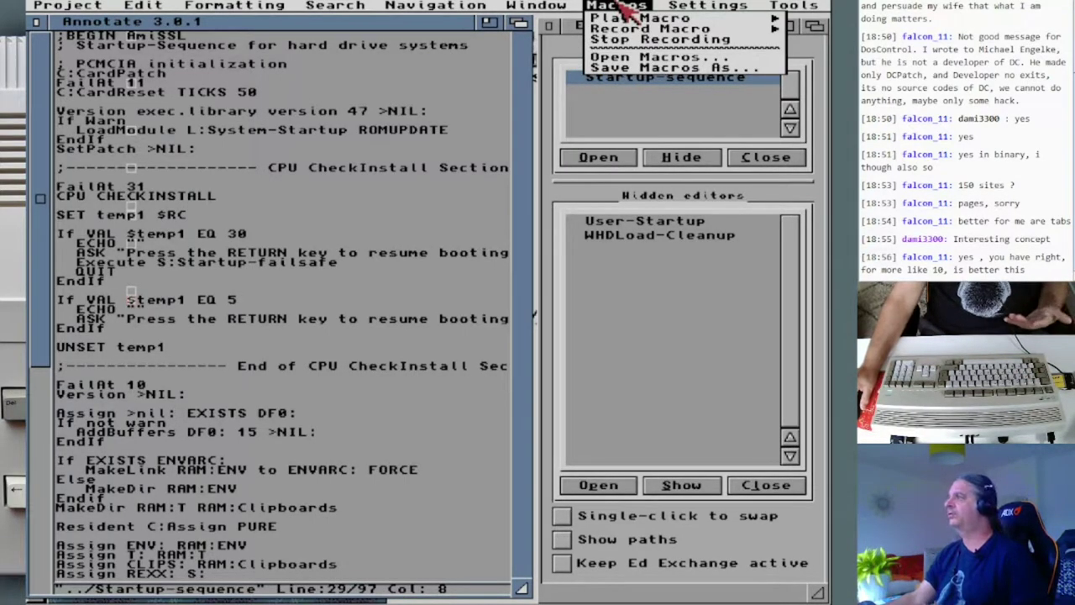
mouse_move(704, 9)
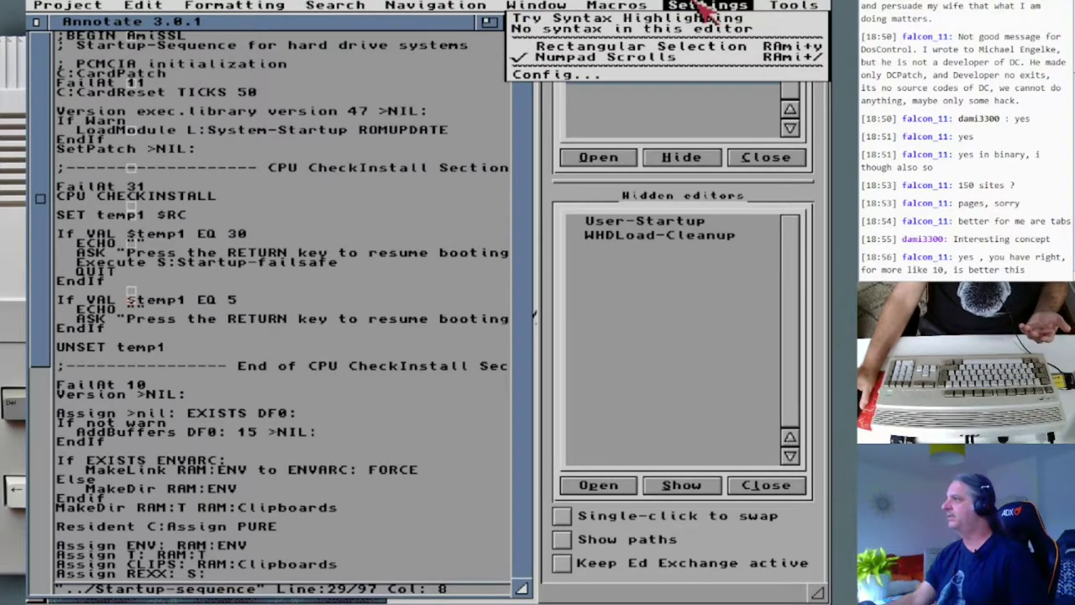
click(664, 76)
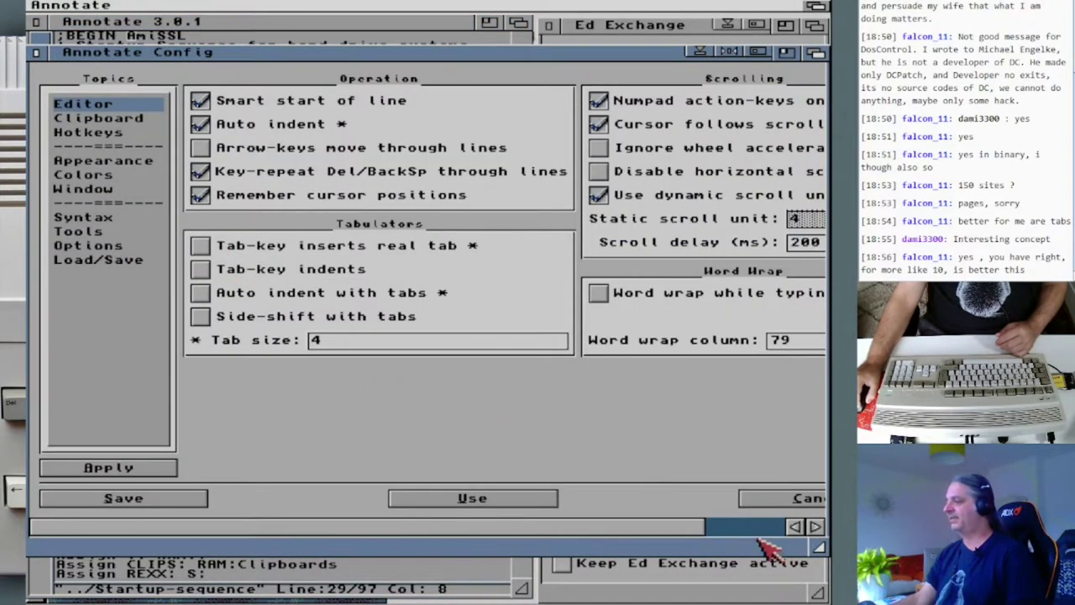
Examine the Editor operation, tabulator, scrolling and word wrap options, and show the Colors configuration.
click(737, 533)
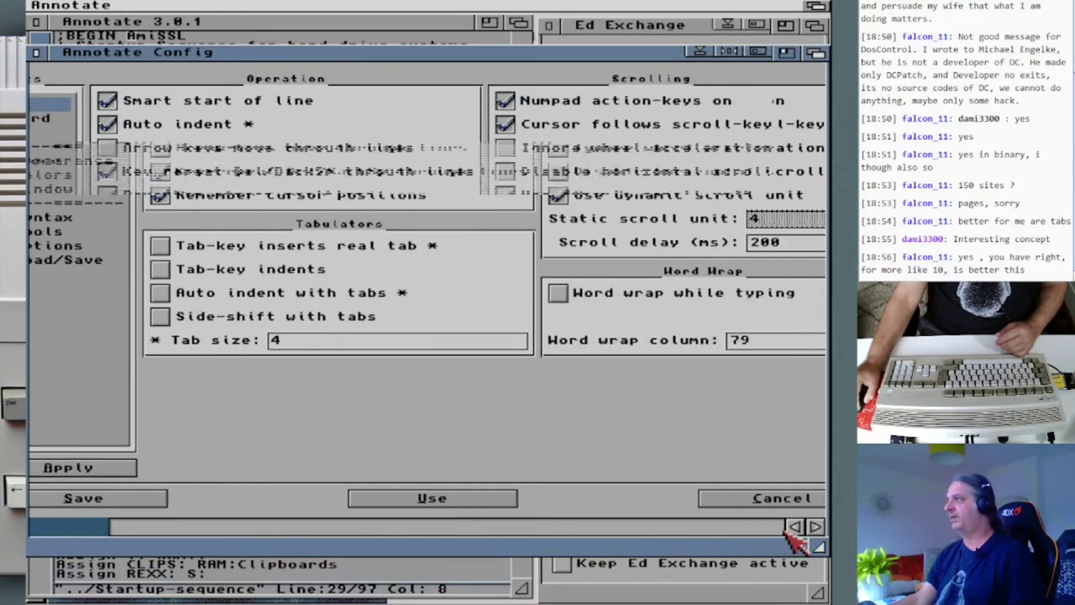
mouse_move(761, 531)
mouse_down()
mouse_move(625, 532)
mouse_move(760, 531)
mouse_up()
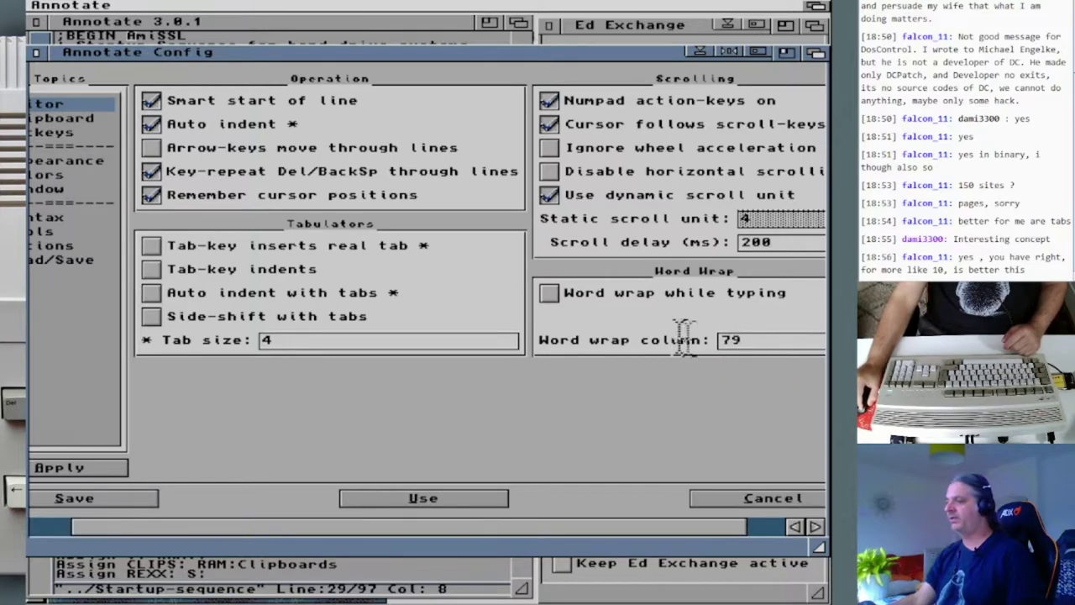
drag(420, 528, 252, 516)
drag(141, 148, 143, 164)
click(131, 172)
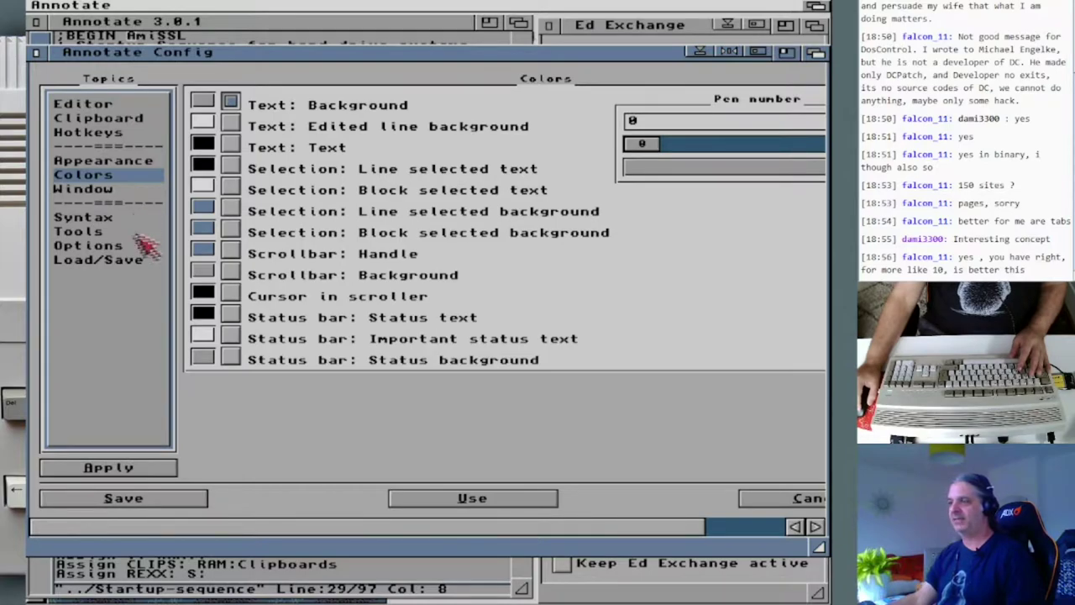
Examine the Window and Syntax Highlighting options and the full width of the Colors configuration, including its pen number settings.
click(106, 191)
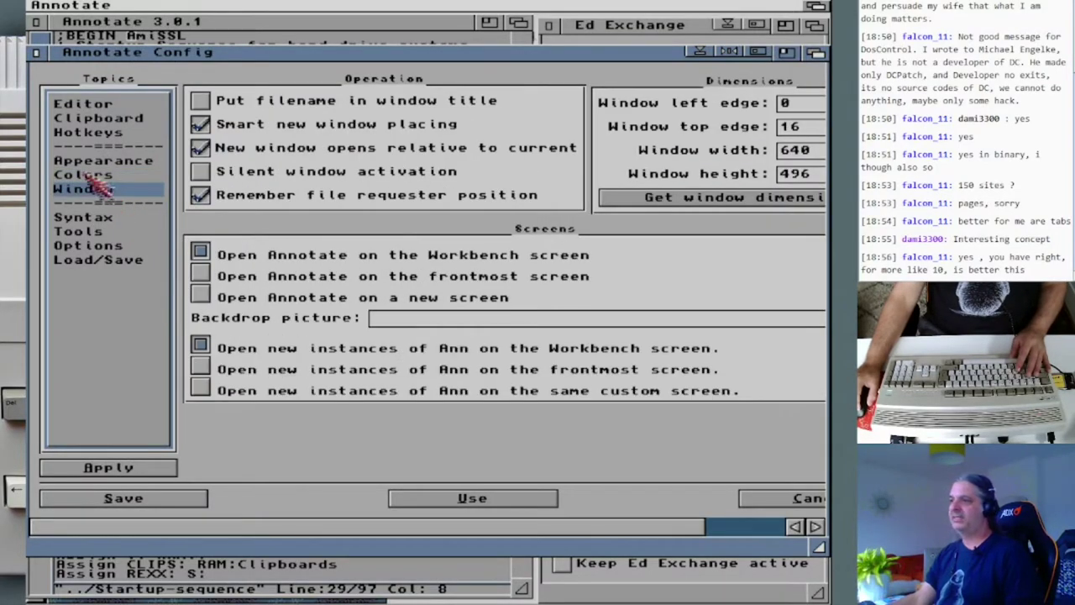
click(114, 220)
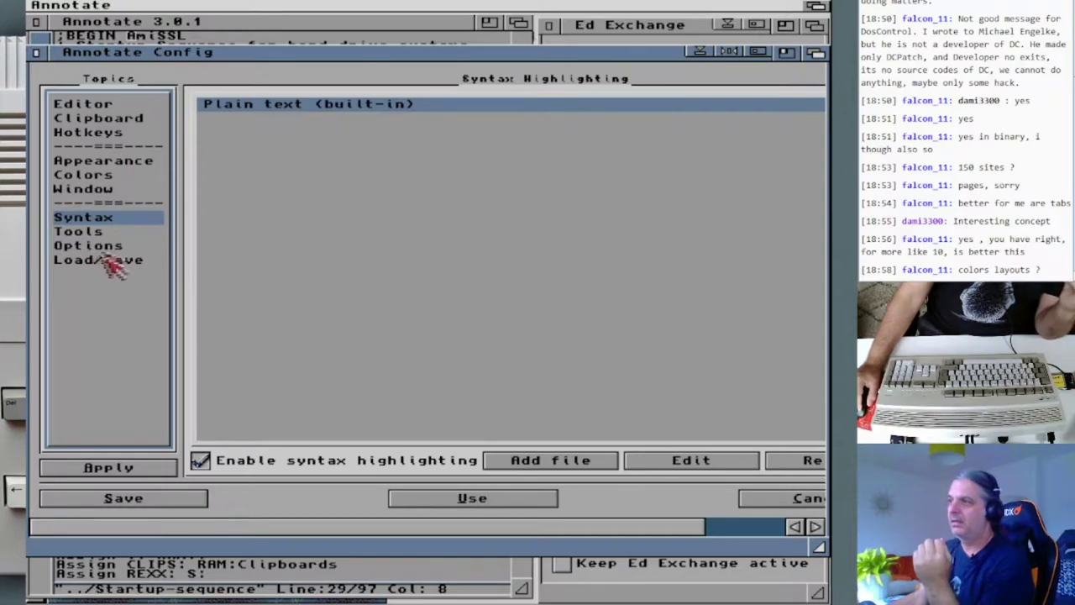
click(110, 177)
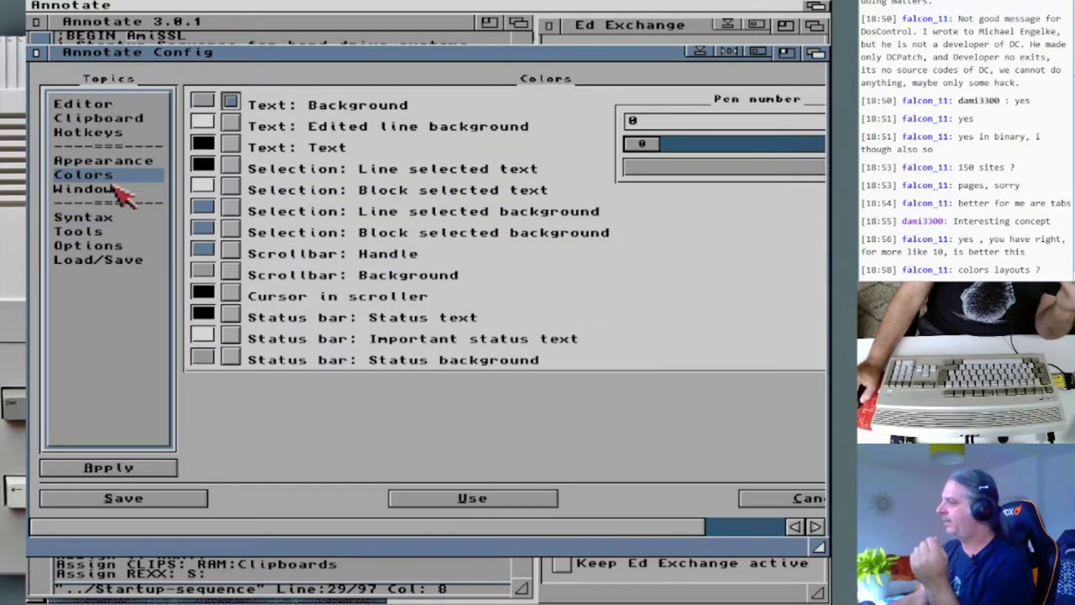
mouse_move(692, 529)
mouse_down()
mouse_move(768, 528)
mouse_move(804, 542)
mouse_up()
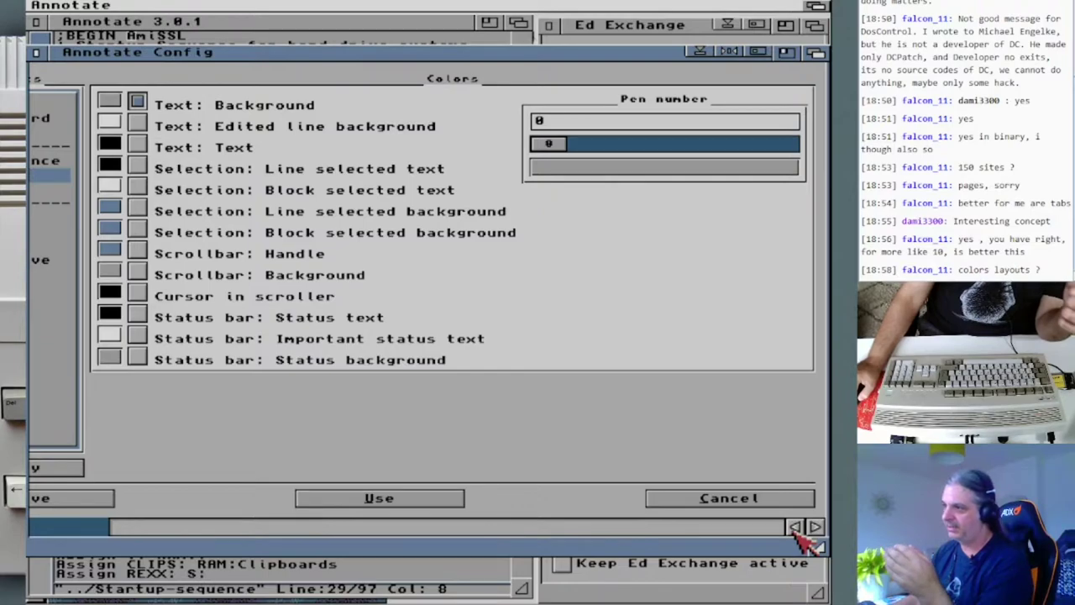
click(794, 529)
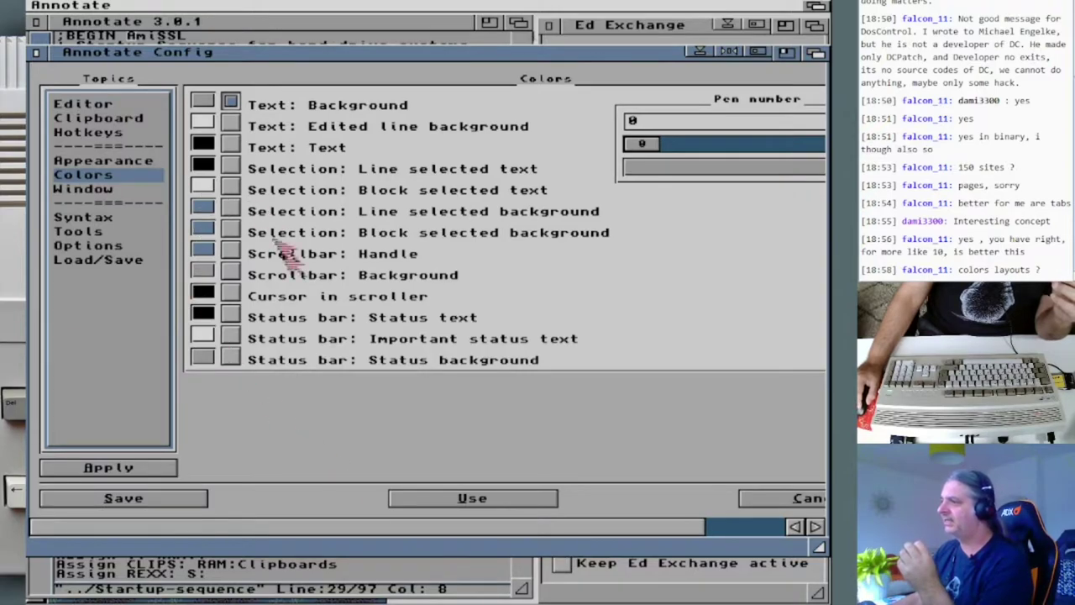
Set the scrollbar handle colour to pen number 77 and put the changed Annotate configuration into use.
click(231, 251)
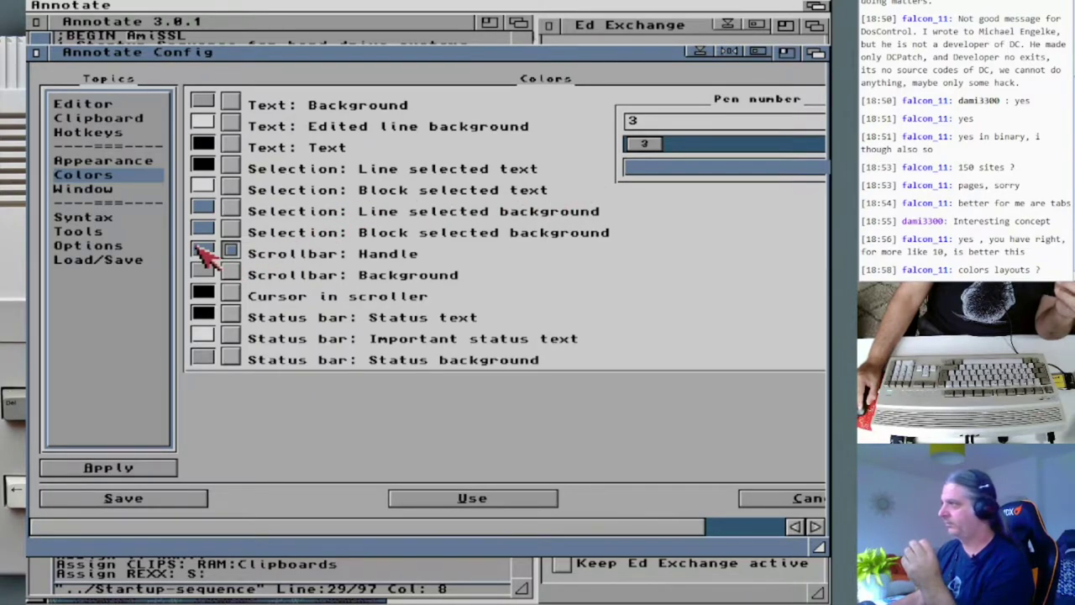
drag(651, 149, 715, 147)
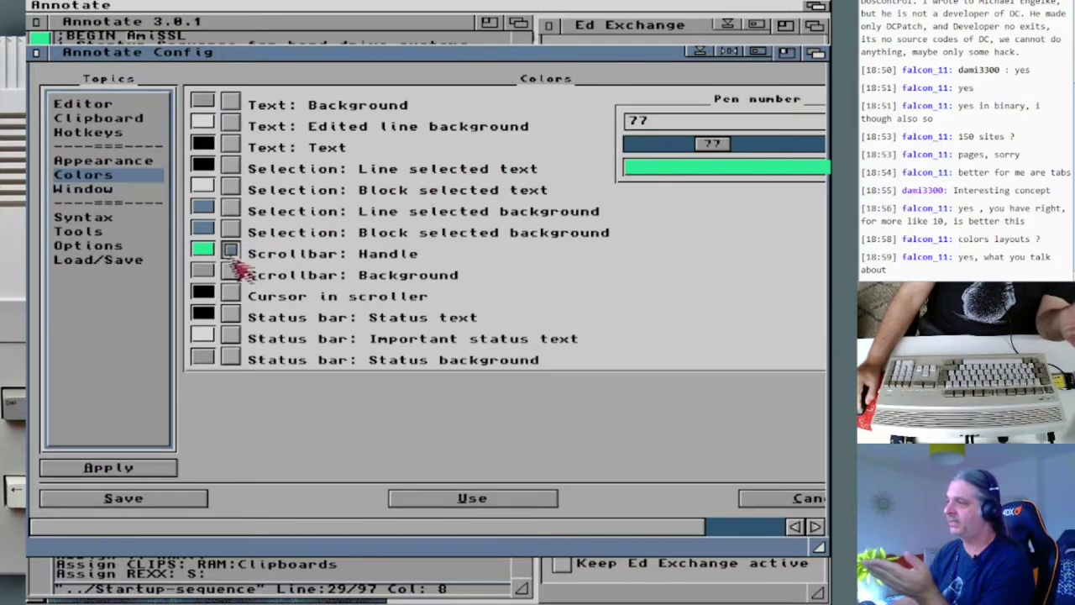
click(436, 501)
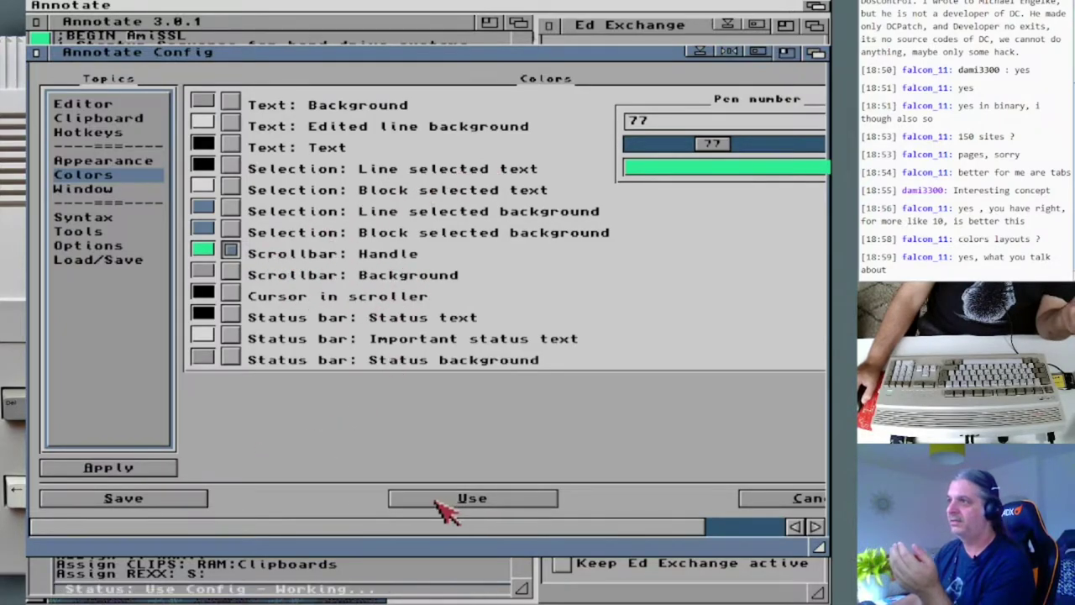
Activate the Startup-sequence editor and enlarge its window slightly in width and height, beside Ed Exchange.
click(307, 80)
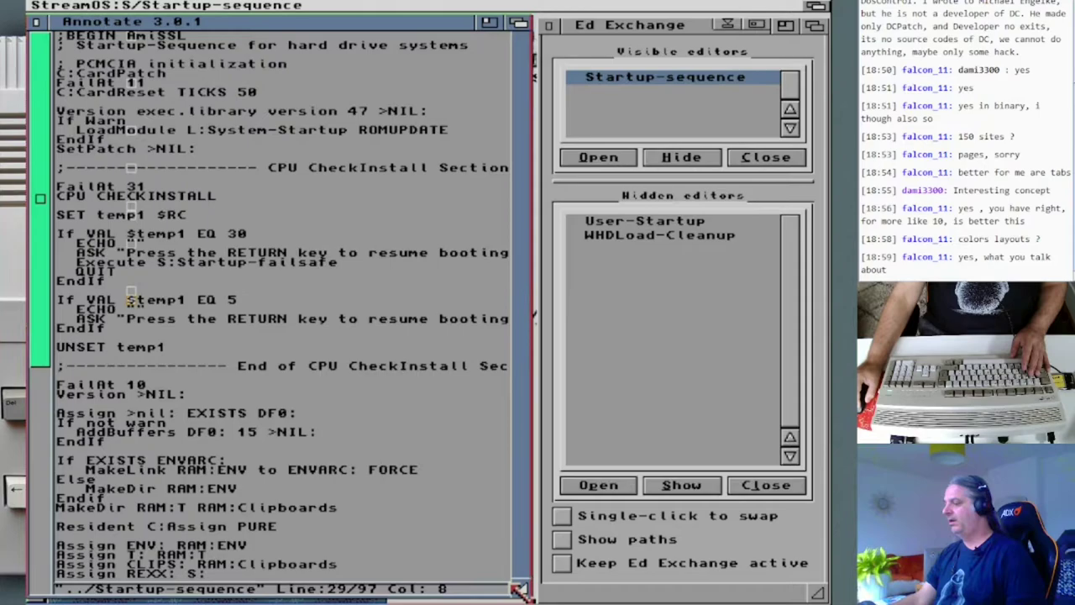
drag(519, 592, 528, 588)
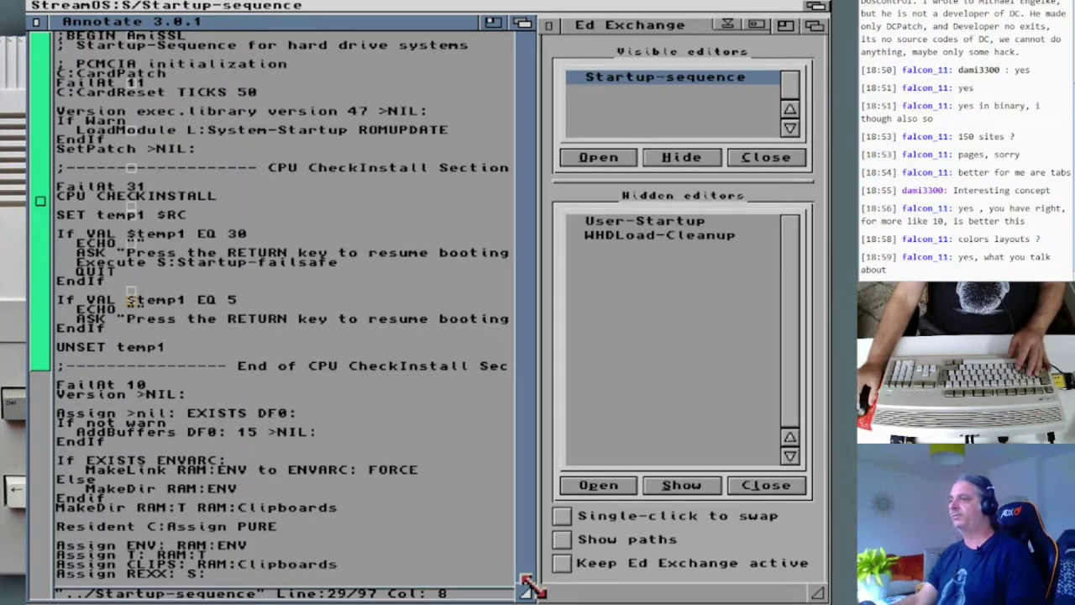
drag(42, 214, 40, 165)
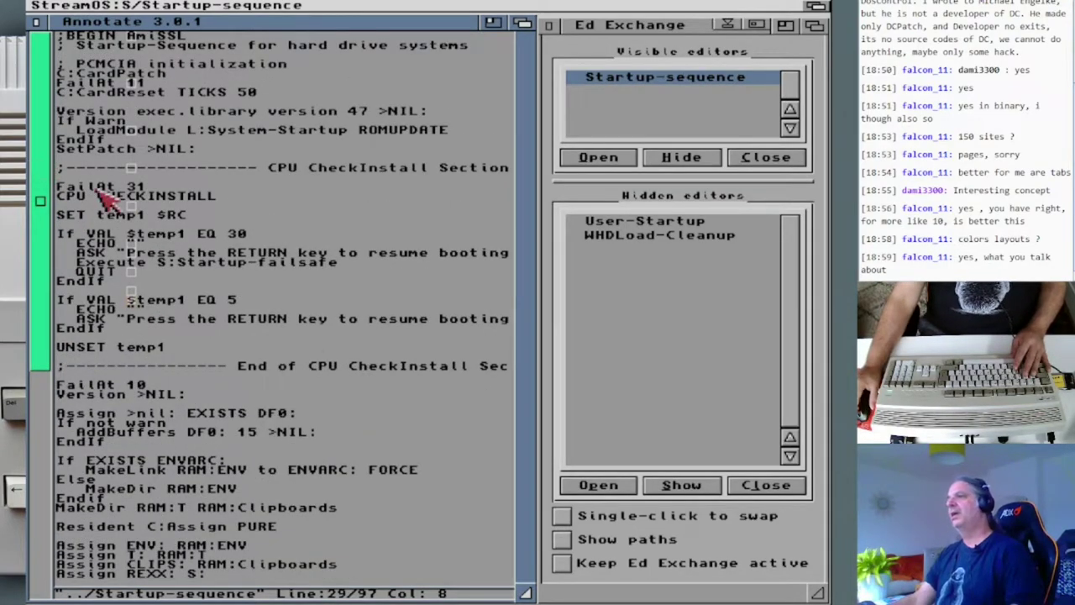
Request a project save of the current editor windows and hidden editors, confirm it, and cancel the Save Project requester.
right_click(143, 8)
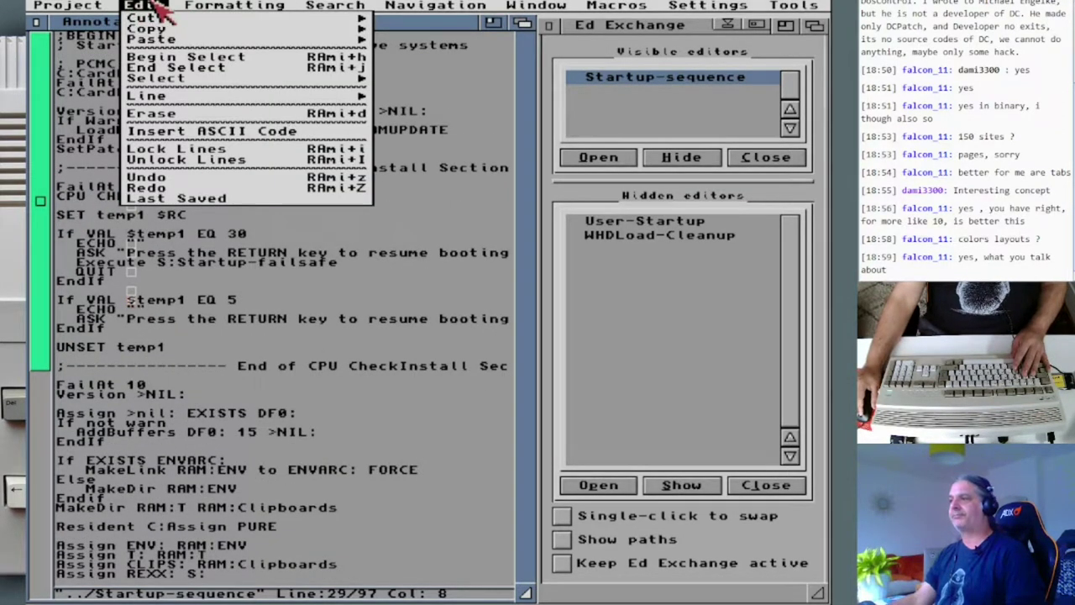
mouse_move(91, 8)
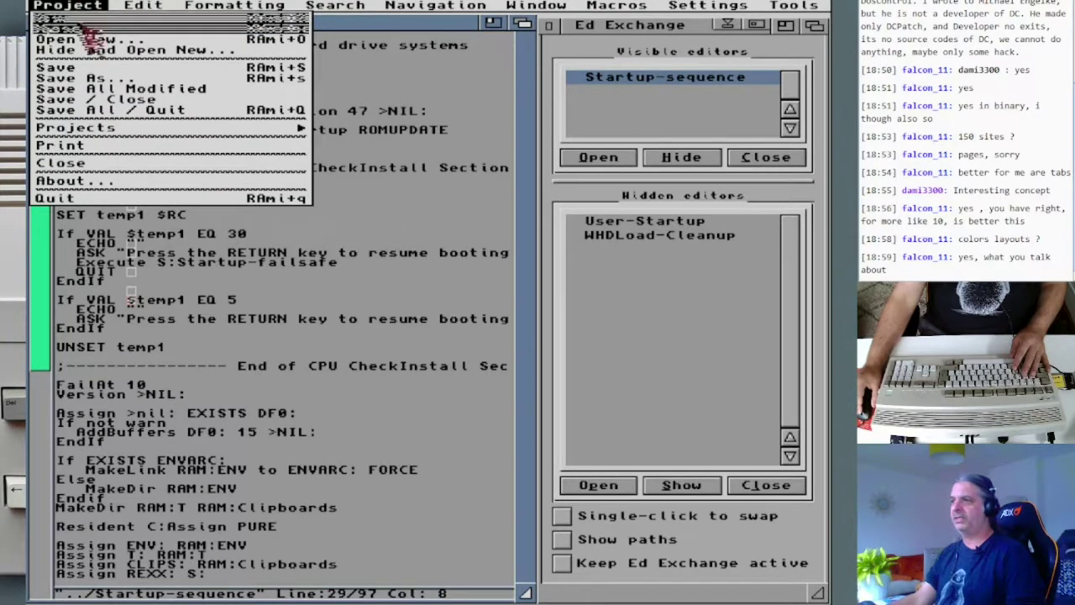
mouse_move(94, 133)
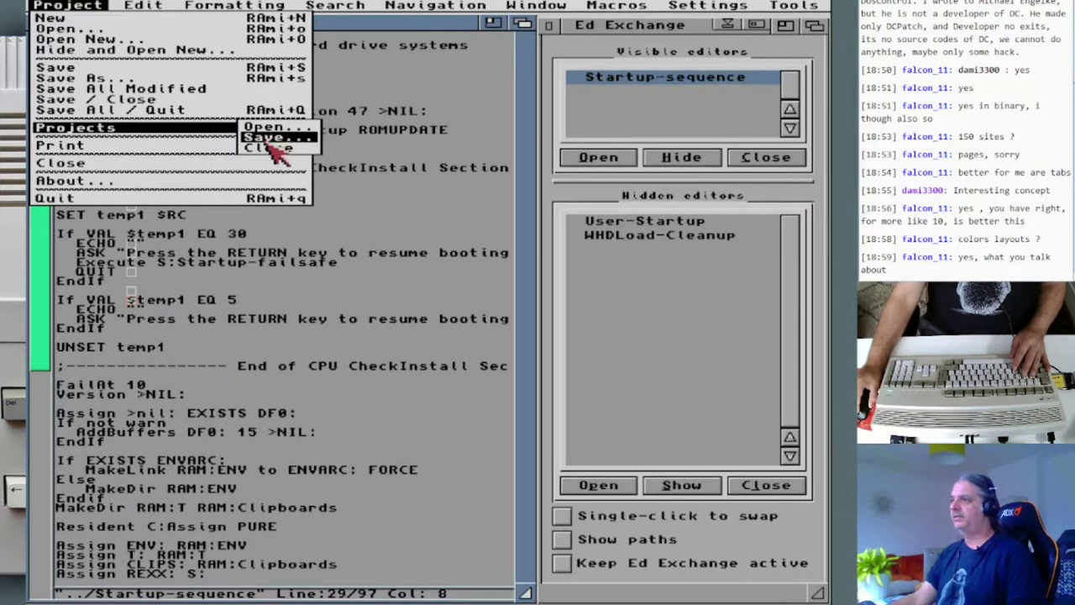
right_click(268, 136)
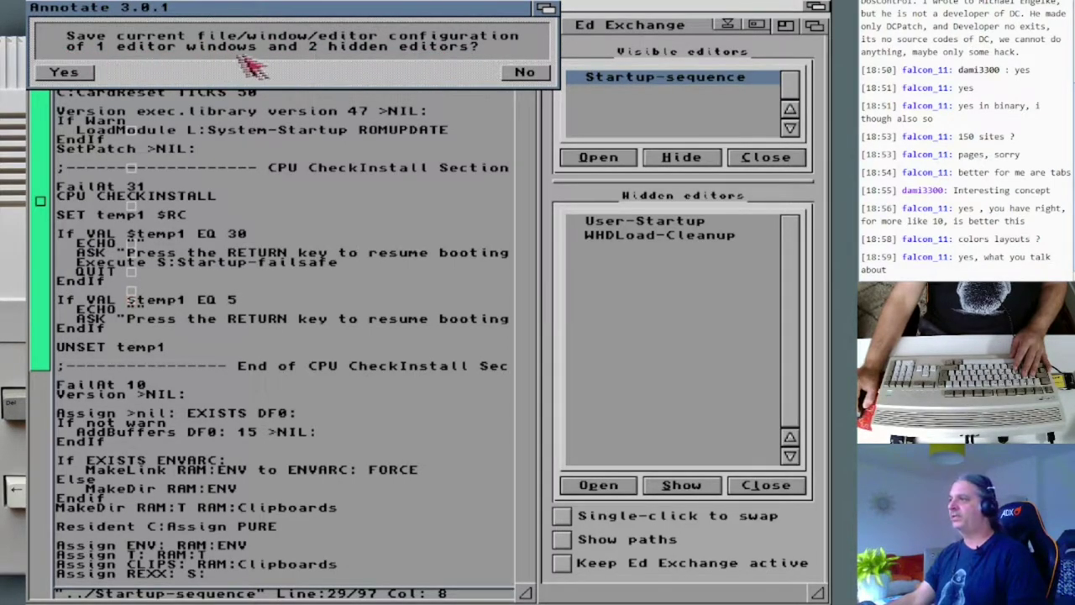
click(67, 73)
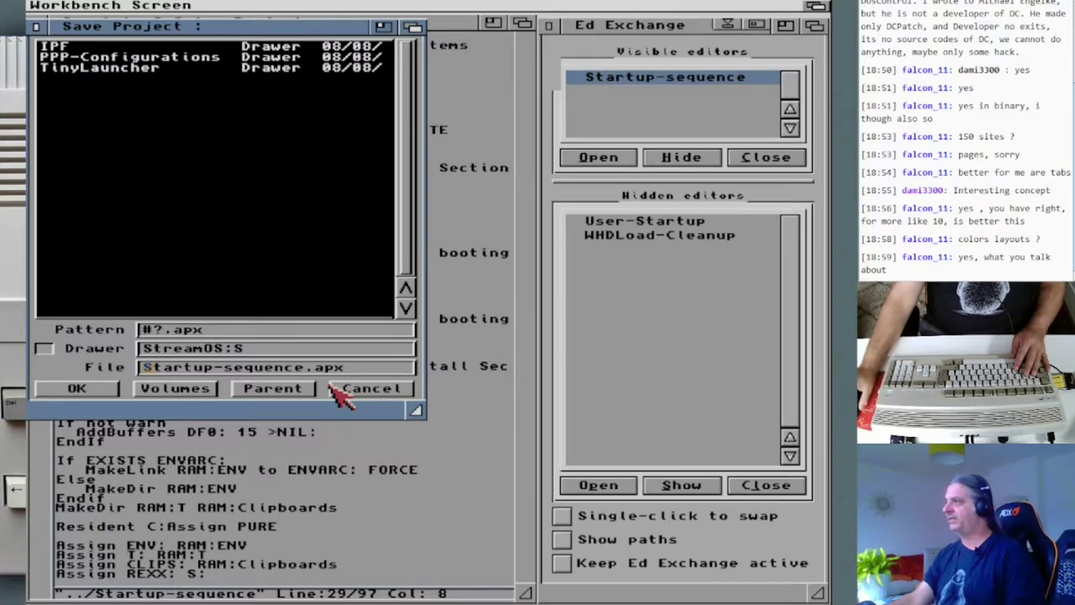
click(391, 391)
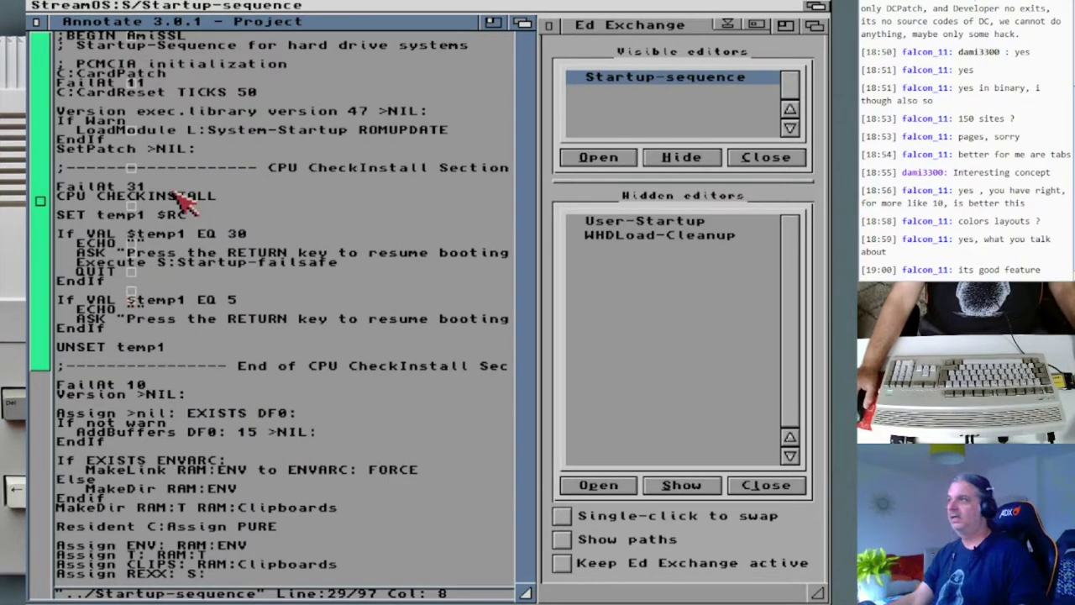
right_click(155, 8)
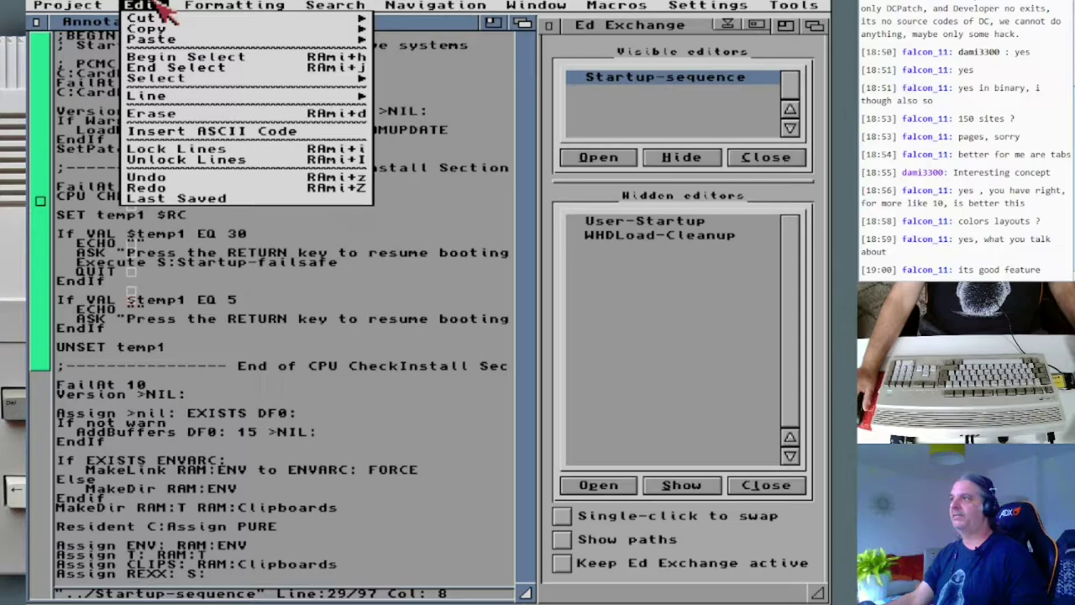
mouse_move(229, 7)
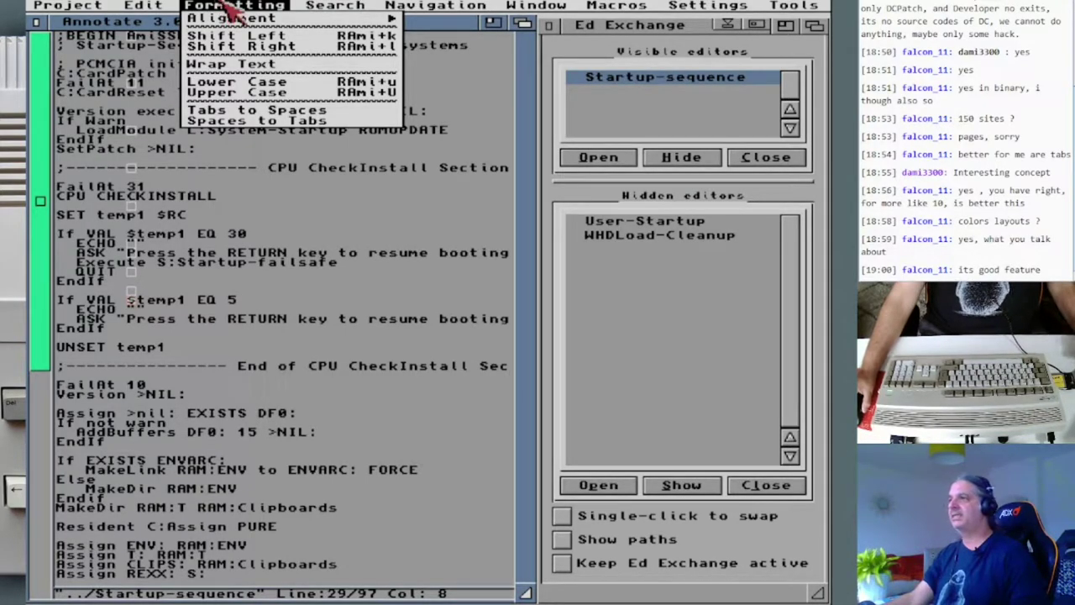
right_click(228, 7)
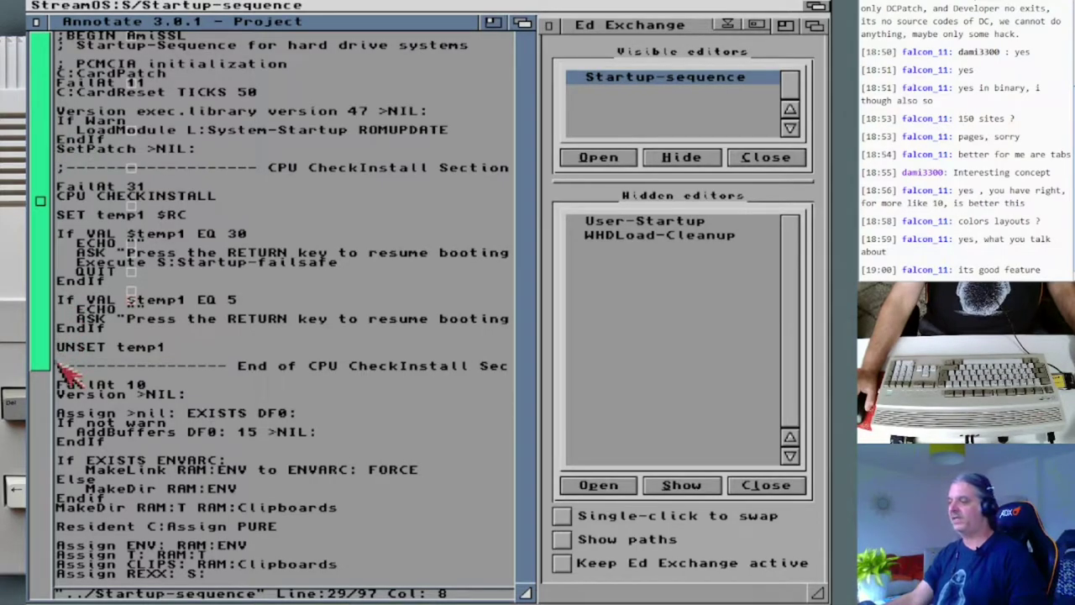
Place the text cursor at different lines of the Startup-sequence and move it up to line 4, column 1.
click(305, 221)
click(237, 426)
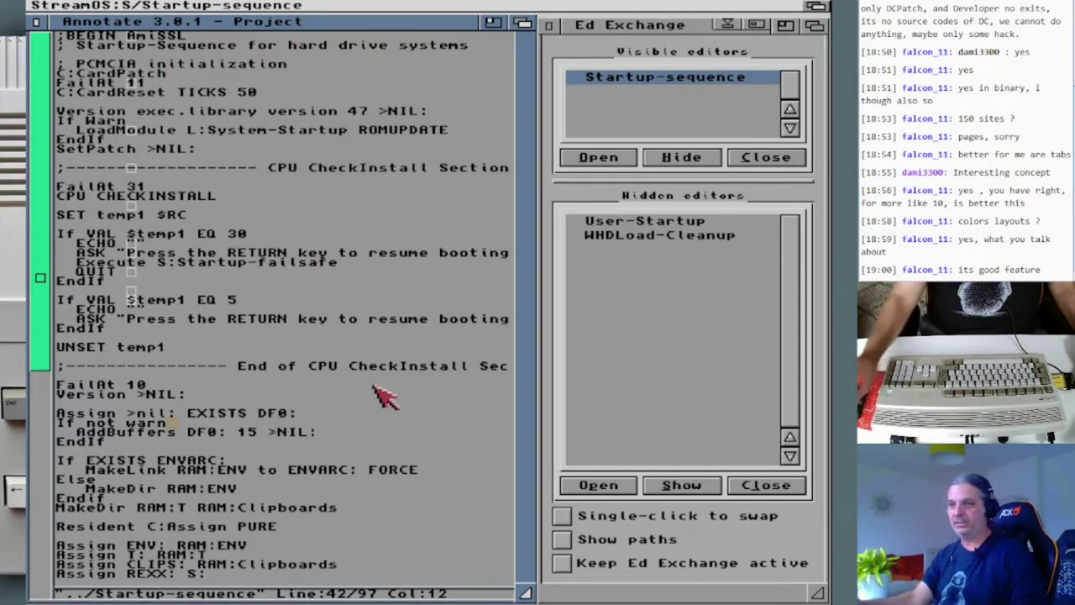
click(220, 205)
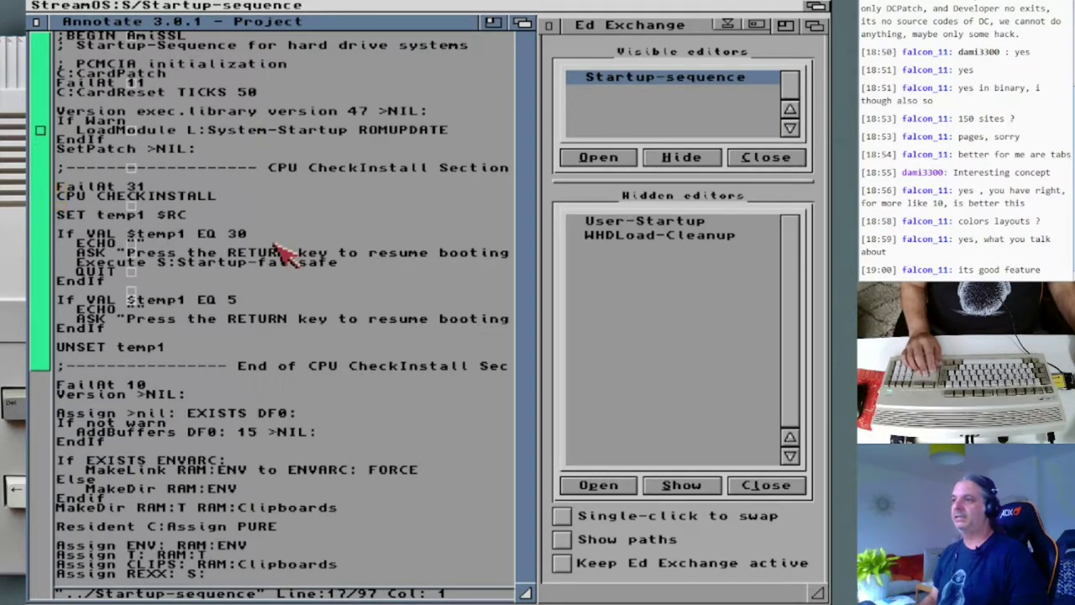
key(Up)
key(Up)
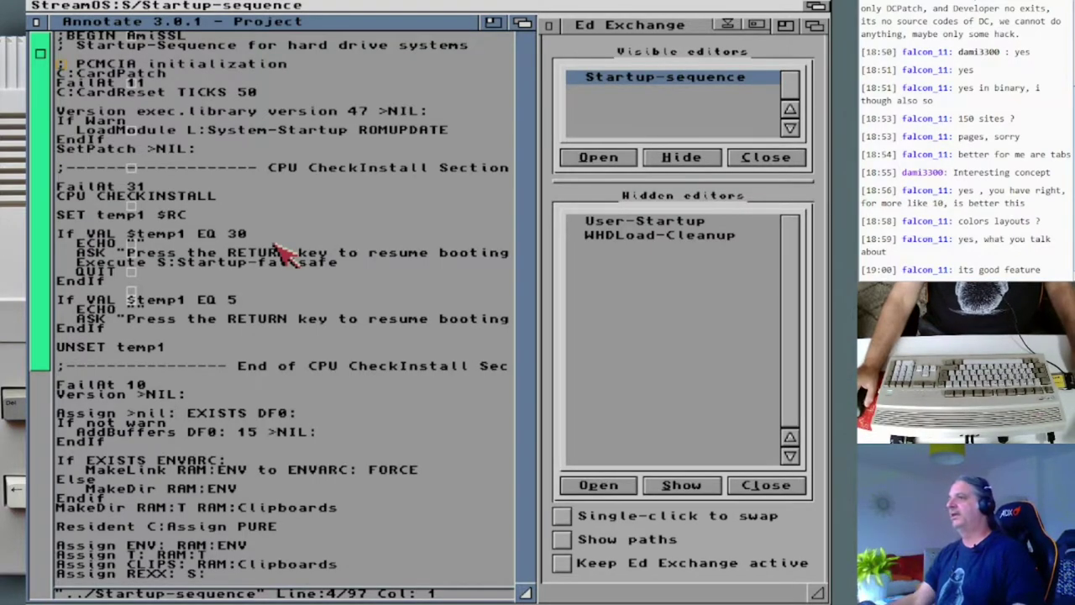
Read Annotate's About information on its version, authorship and licence, and close it.
right_click(68, 8)
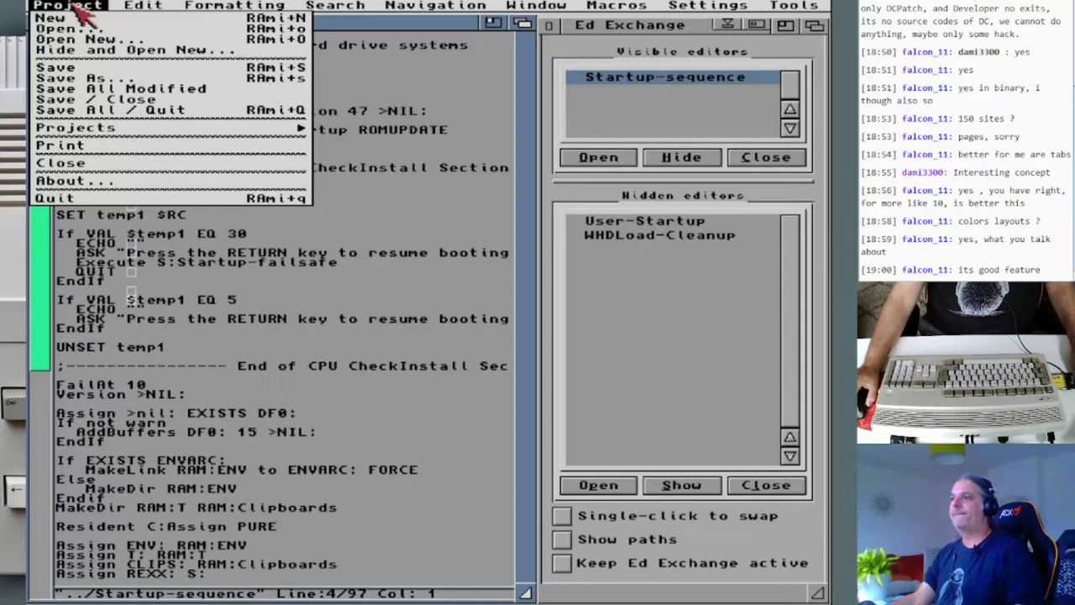
right_click(99, 181)
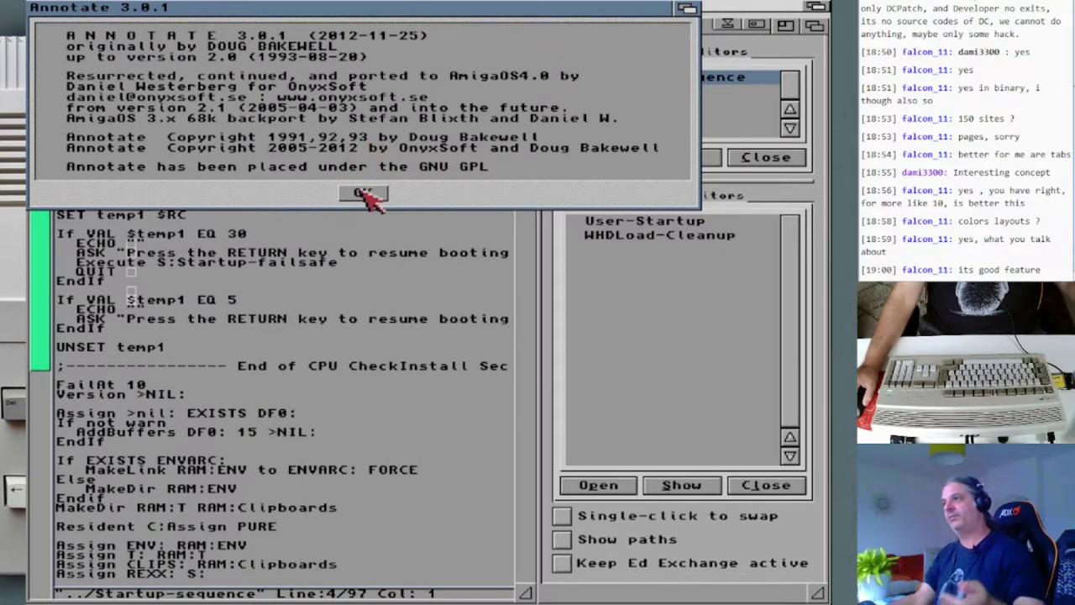
drag(367, 205, 332, 187)
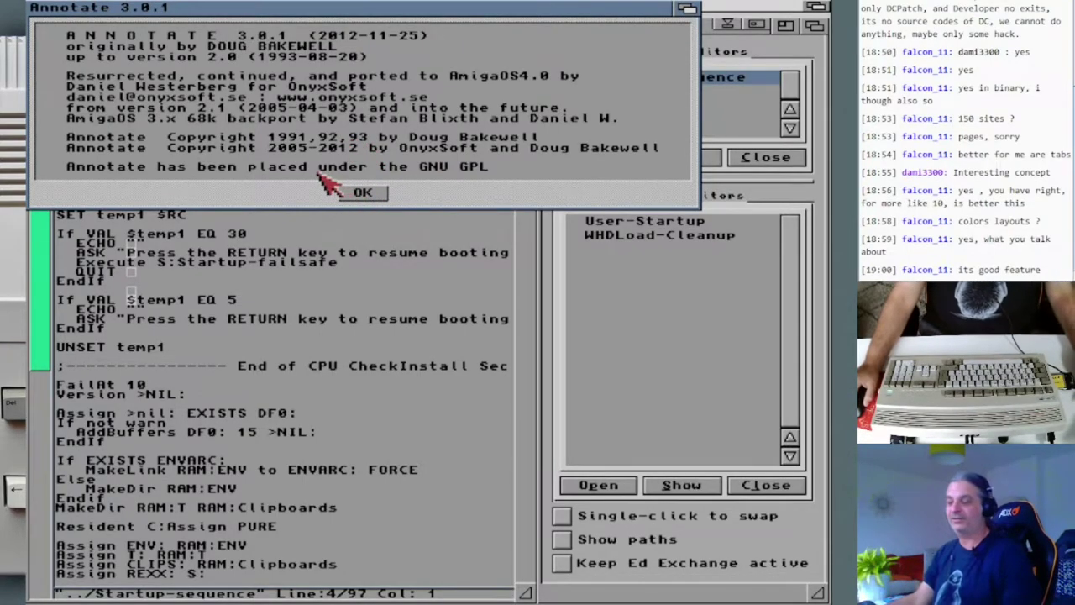
click(367, 193)
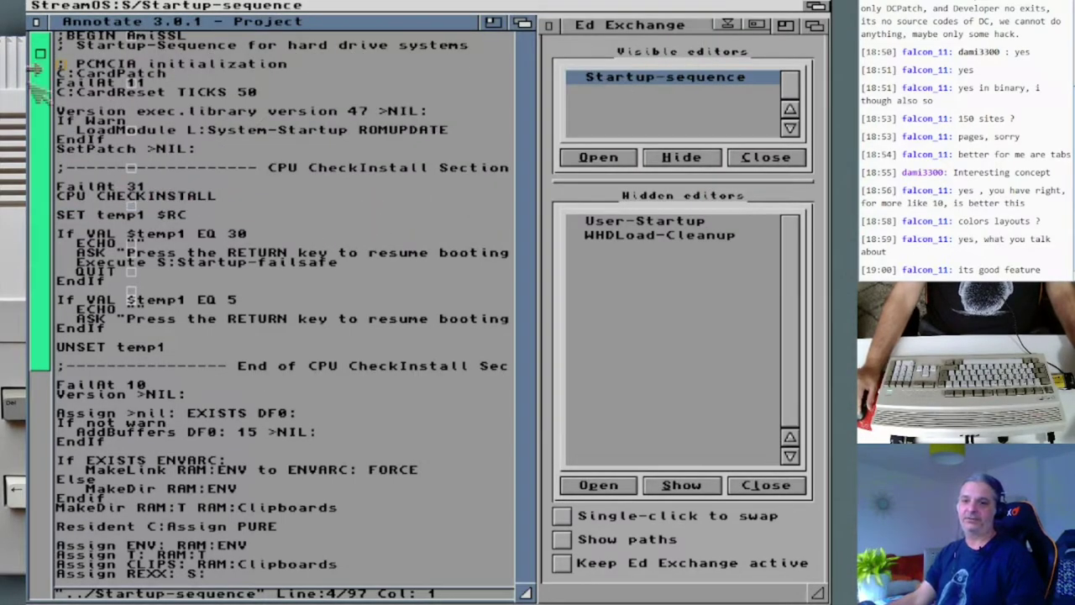
right_click(34, 6)
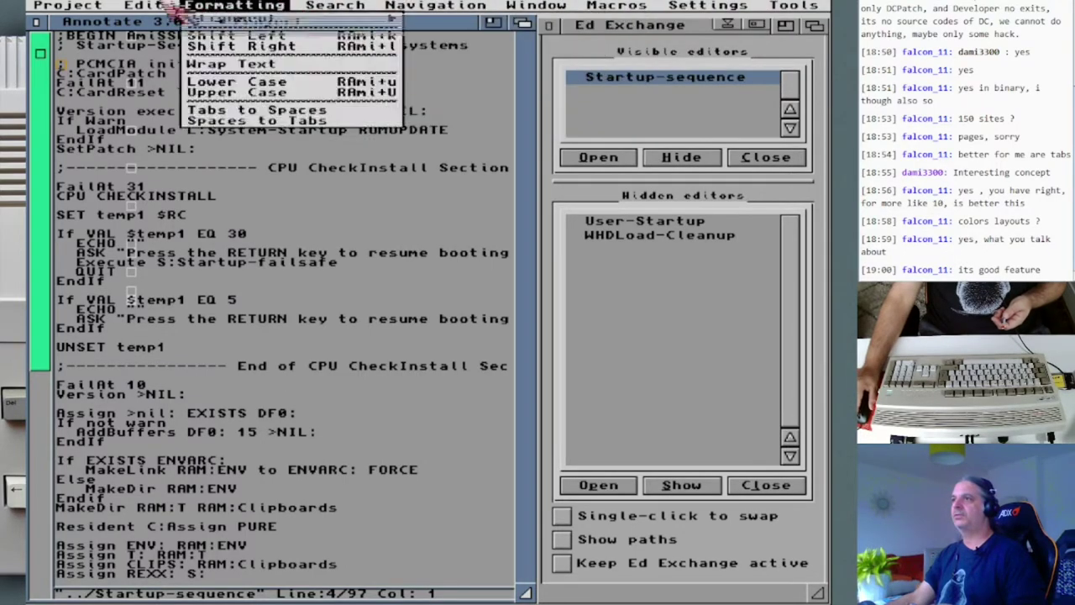
right_click(140, 178)
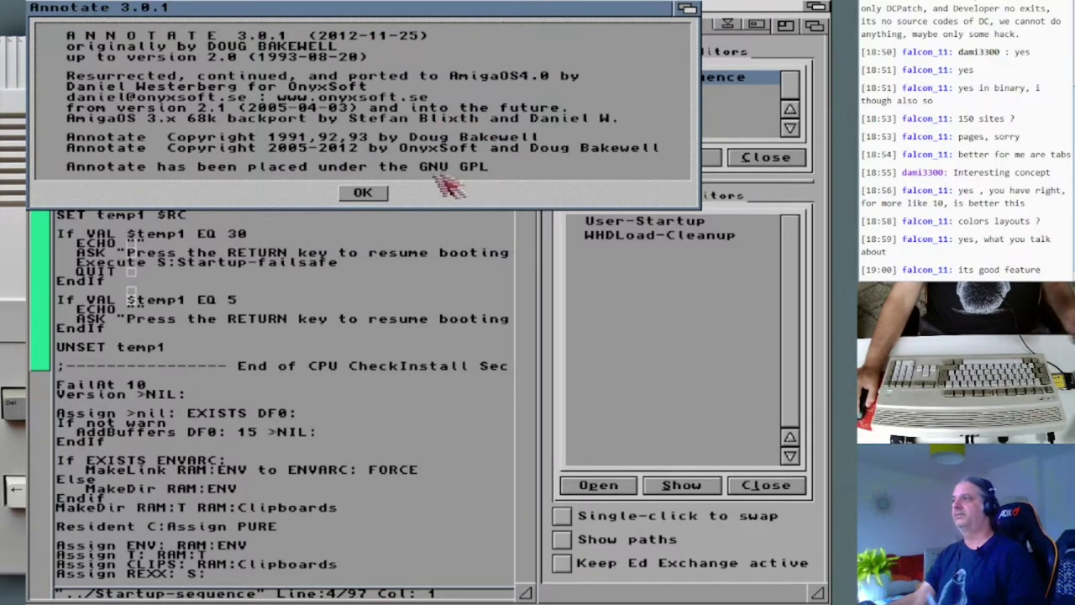
click(367, 193)
Quit Annotate and launch IBrowse, moving its window to the upper-left corner of the Workbench screen.
right_click(67, 10)
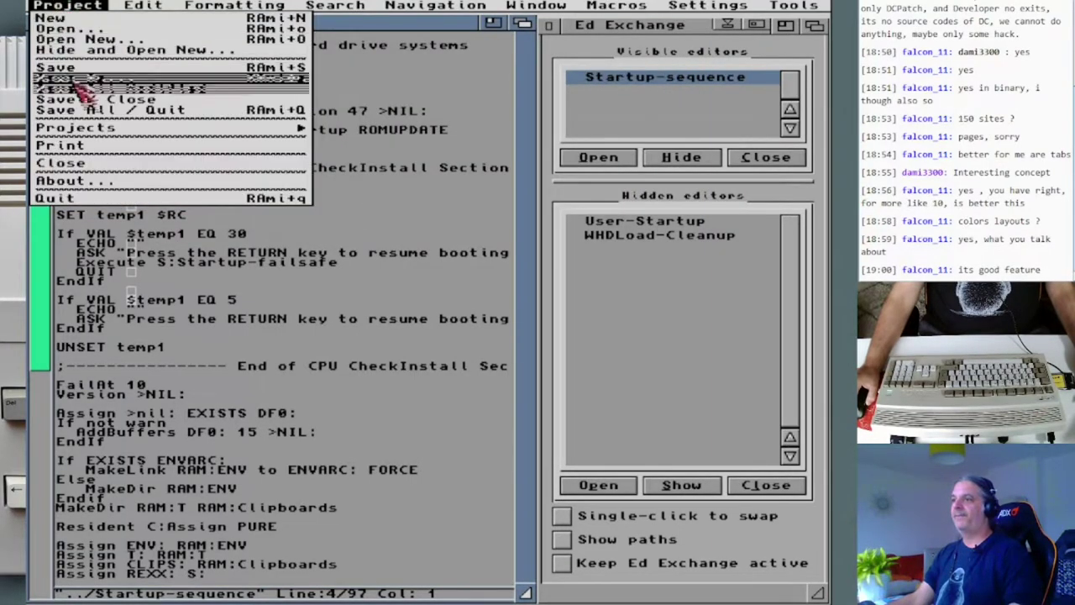
click(58, 198)
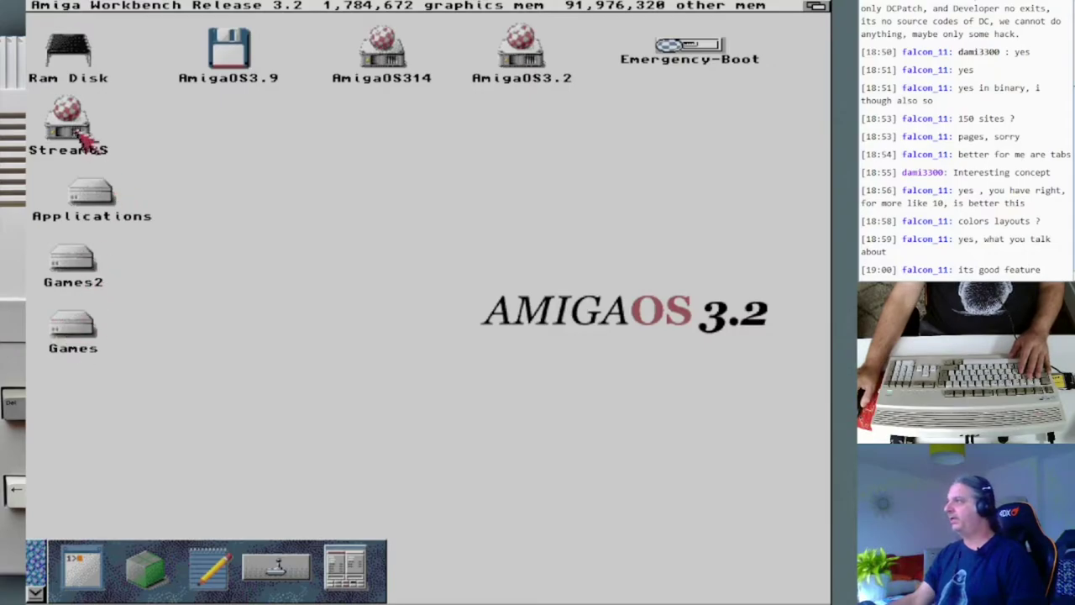
right_click(435, 10)
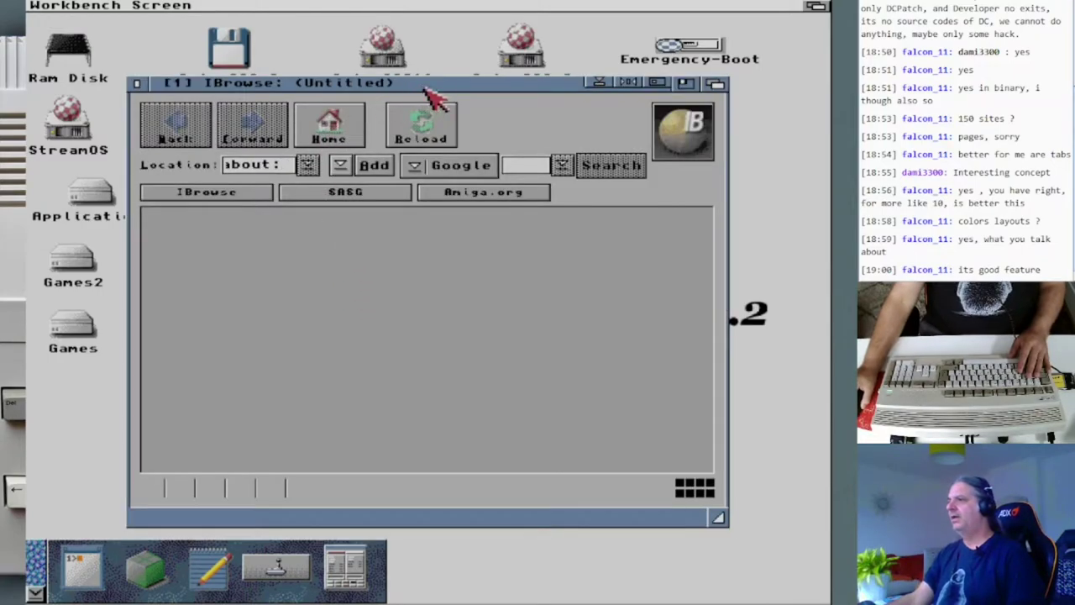
drag(424, 87, 311, 13)
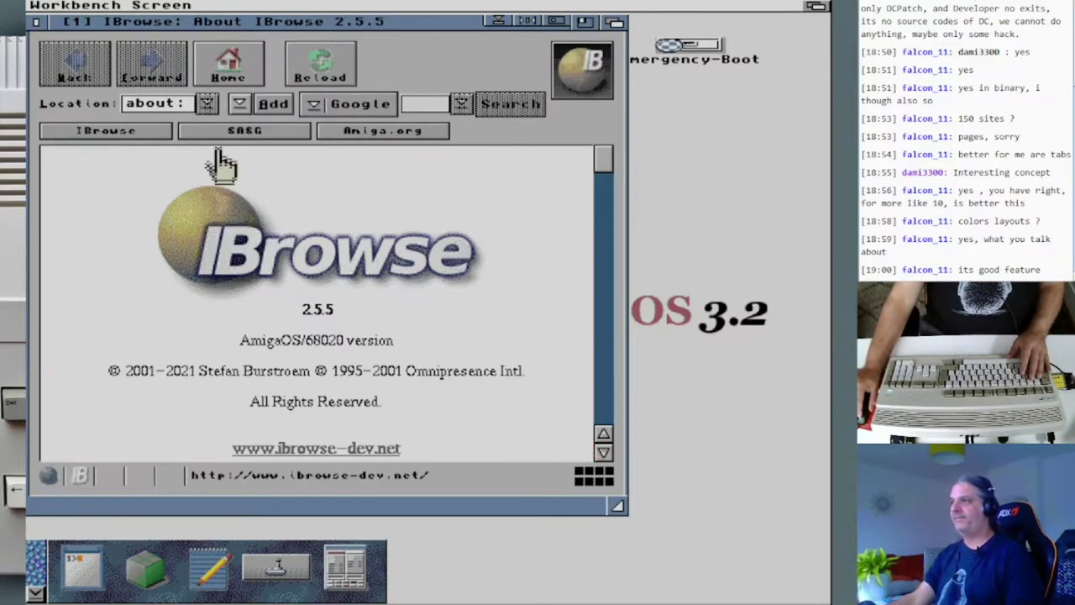
Load the website softwareandcircuits.com in IBrowse and enlarge the browser window to nearly fill the screen.
click(172, 103)
key(BackSpace)
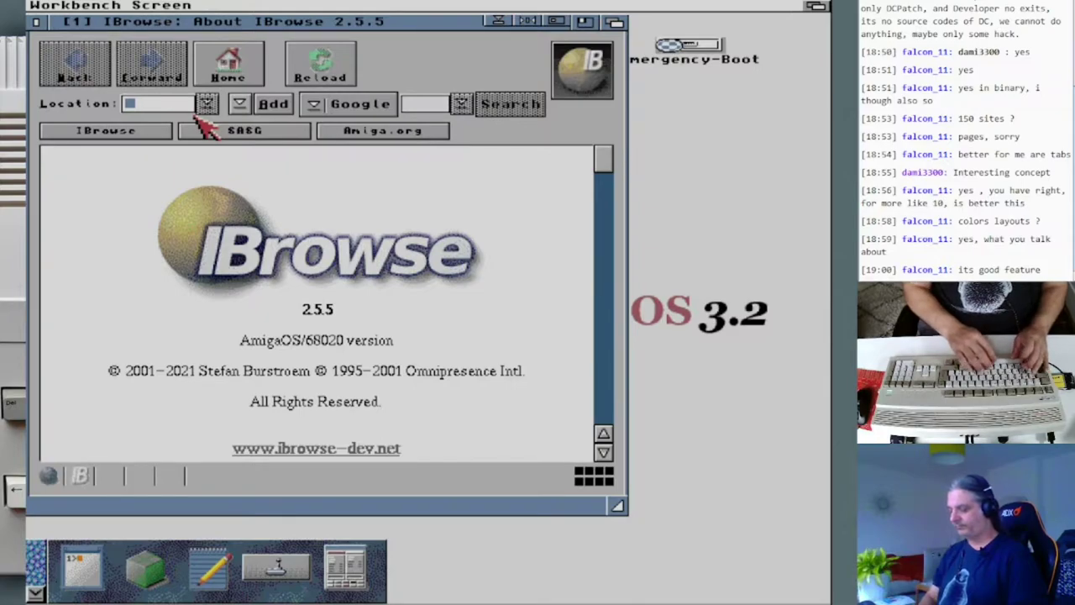
key(BackSpace)
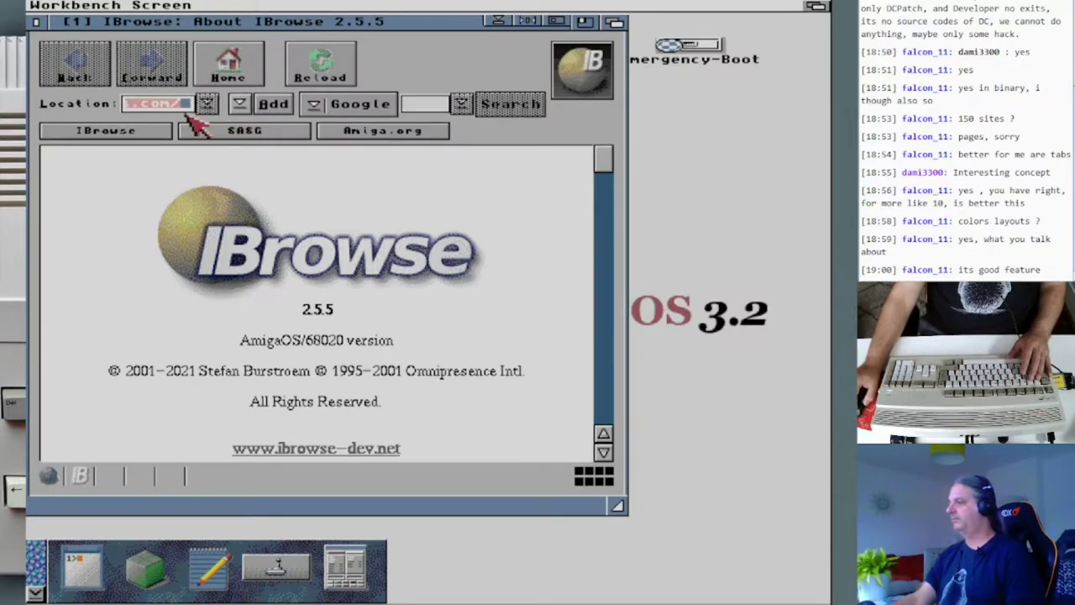
drag(619, 507, 836, 588)
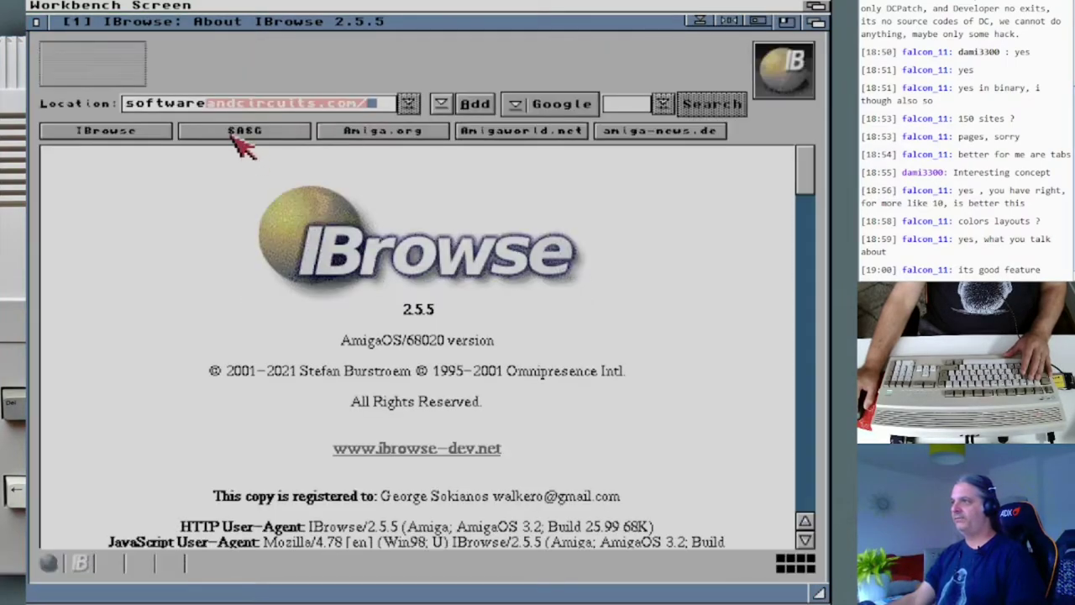
click(239, 103)
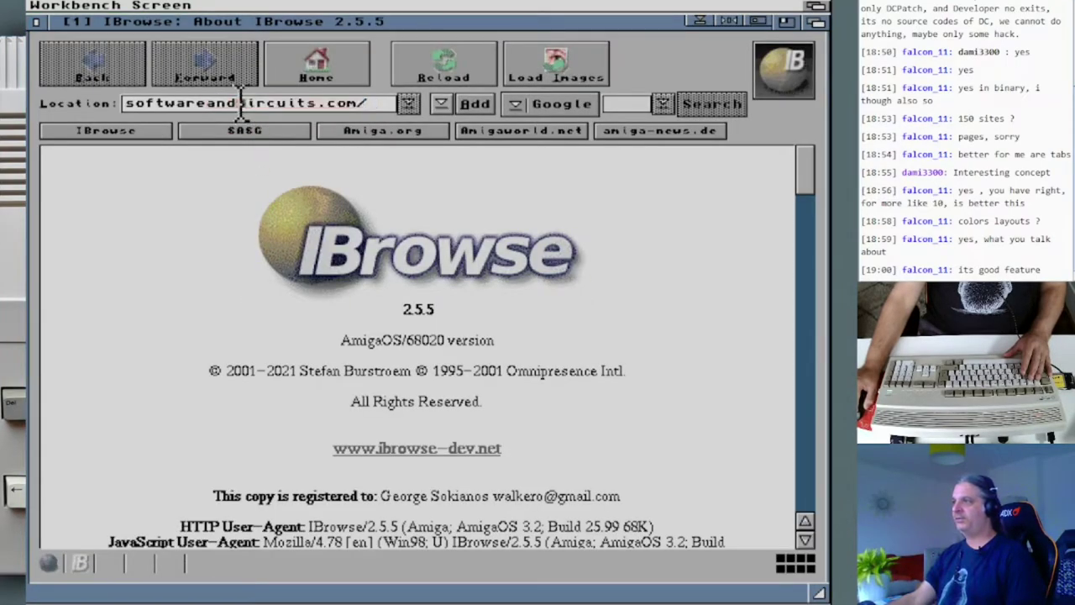
click(377, 100)
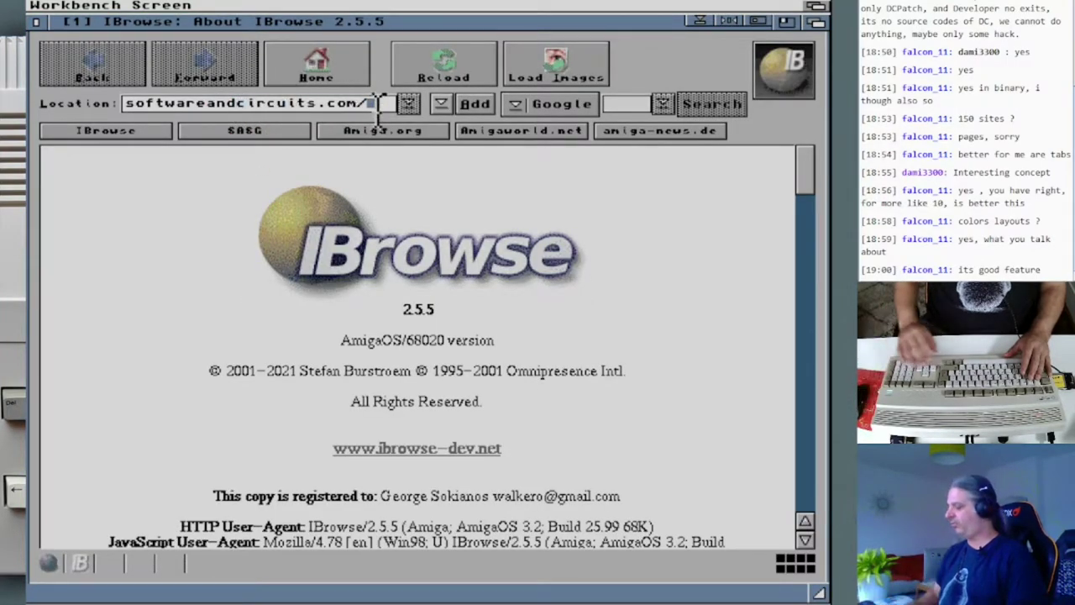
key(Return)
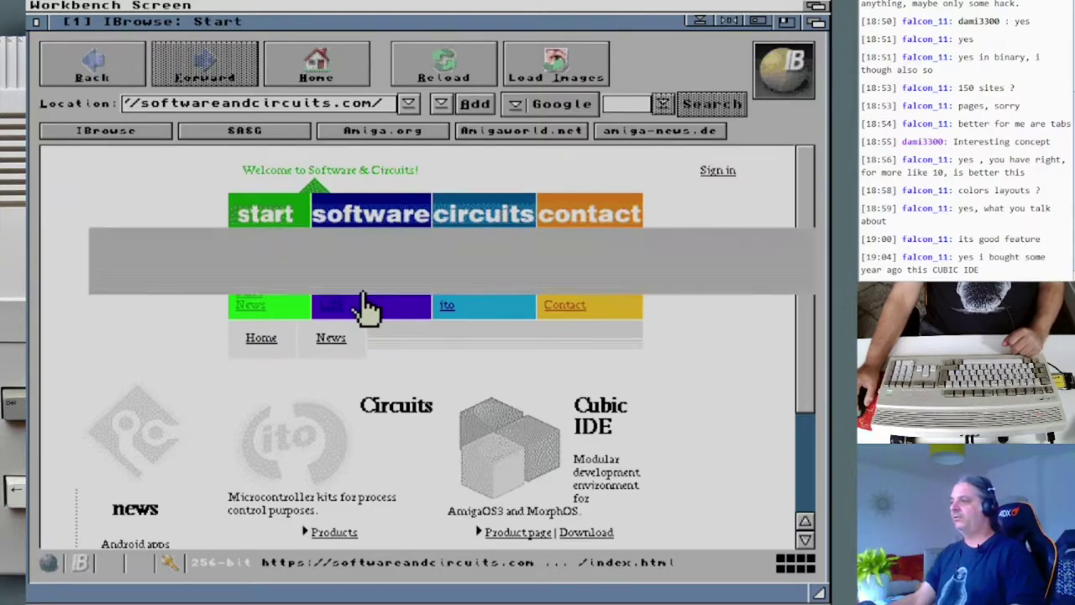
Open the microgolded product page from the site's software section, skim its features, and go to its download page.
click(365, 302)
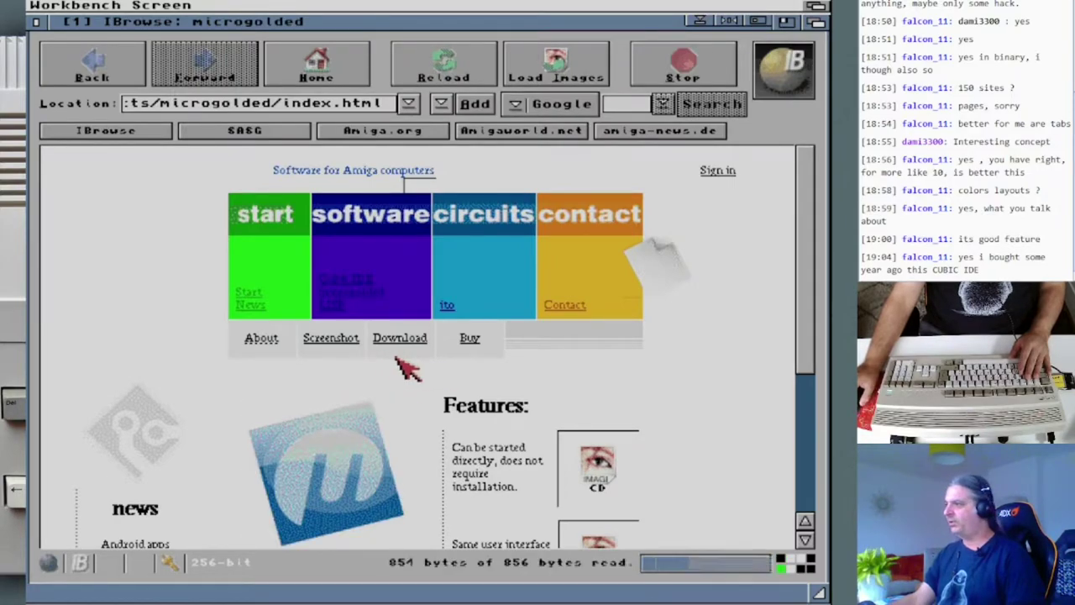
scroll(399, 374, down, 2)
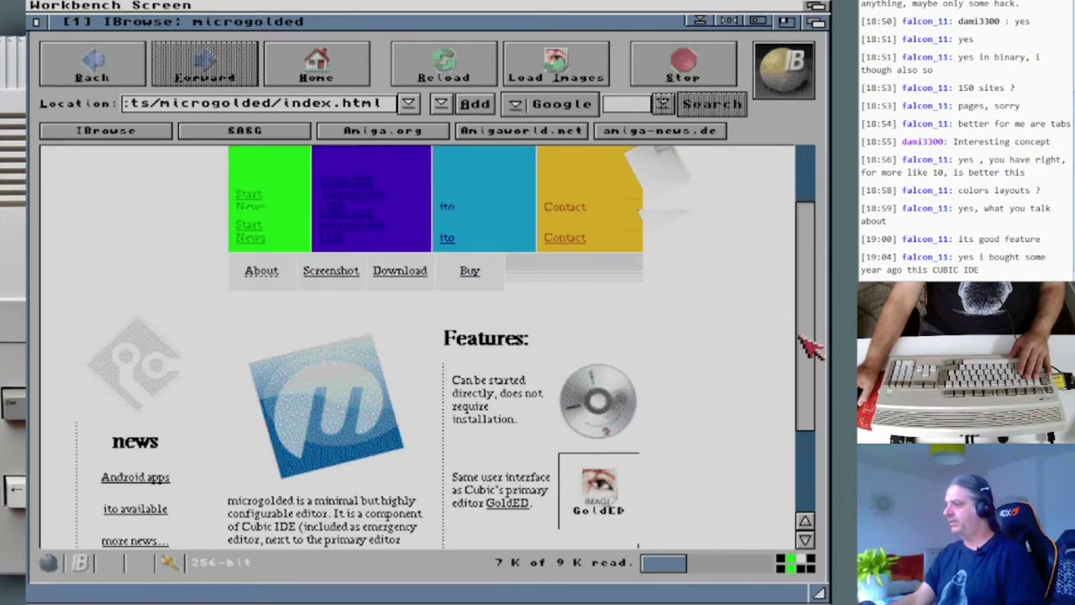
scroll(808, 311, down, 2)
scroll(806, 277, up, 4)
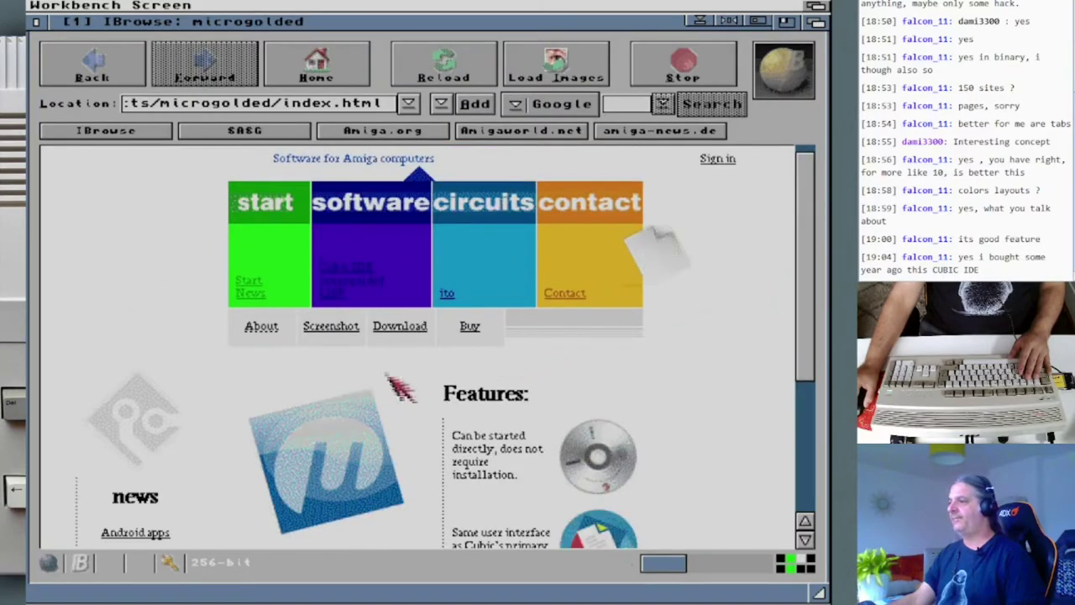
click(393, 324)
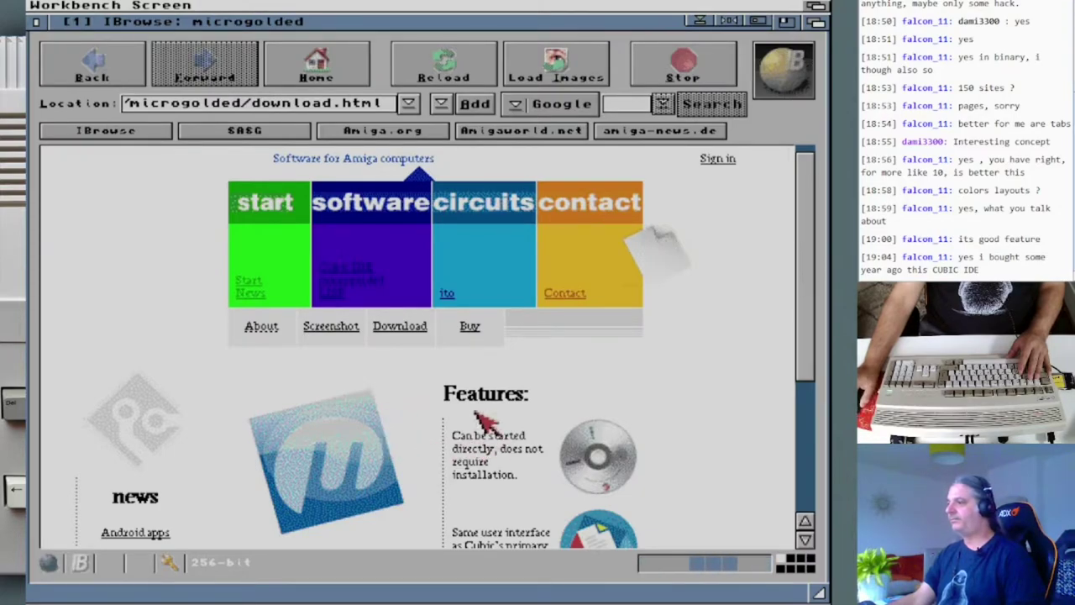
drag(804, 274, 809, 414)
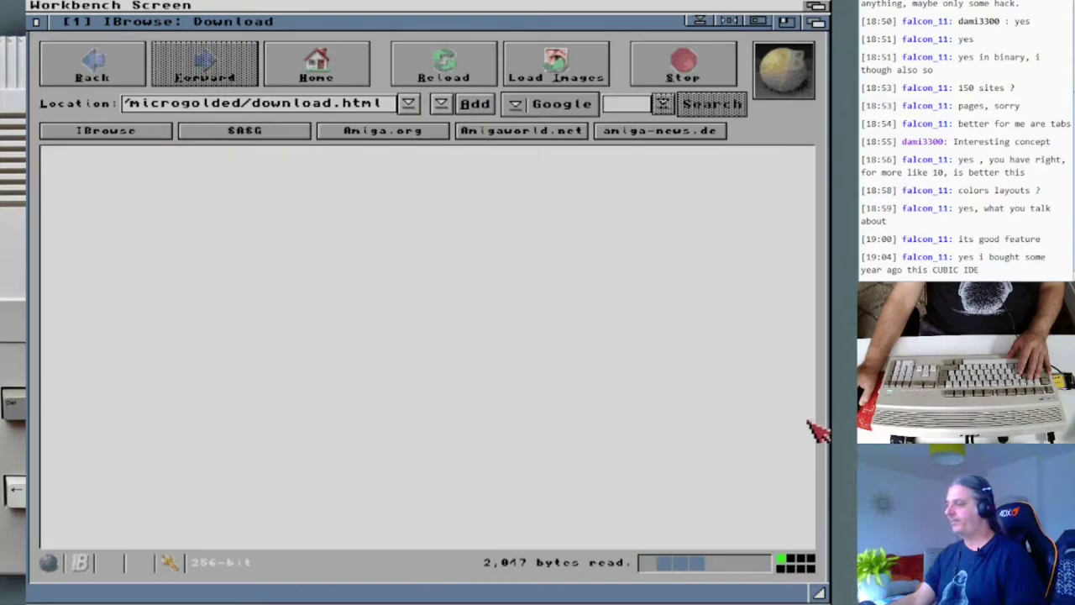
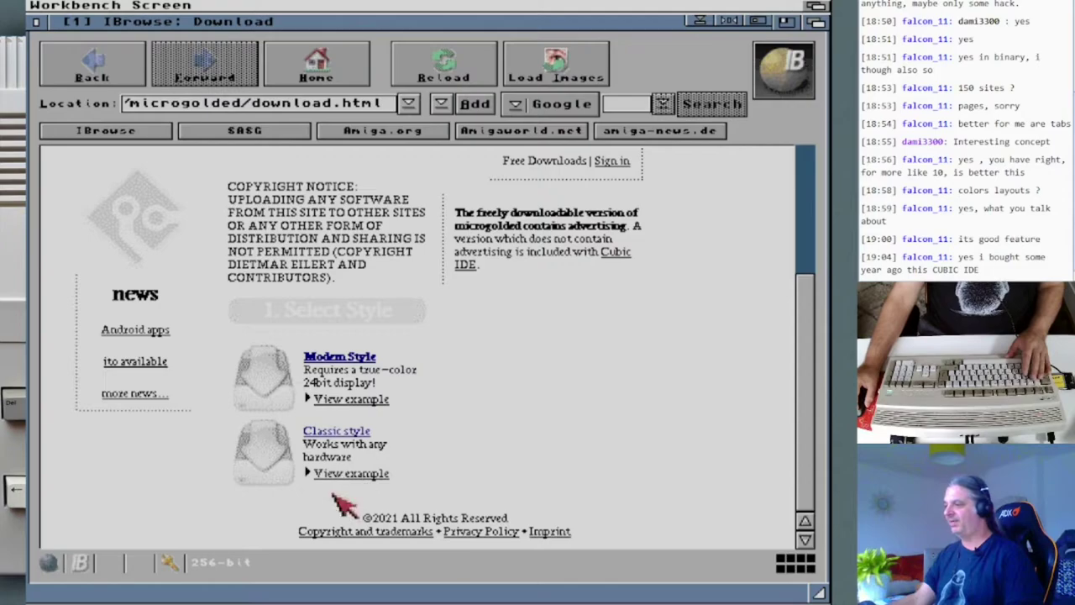
Select the Classic style of microgolded and the Standard Setup with GoldED keyboard bindings.
click(340, 433)
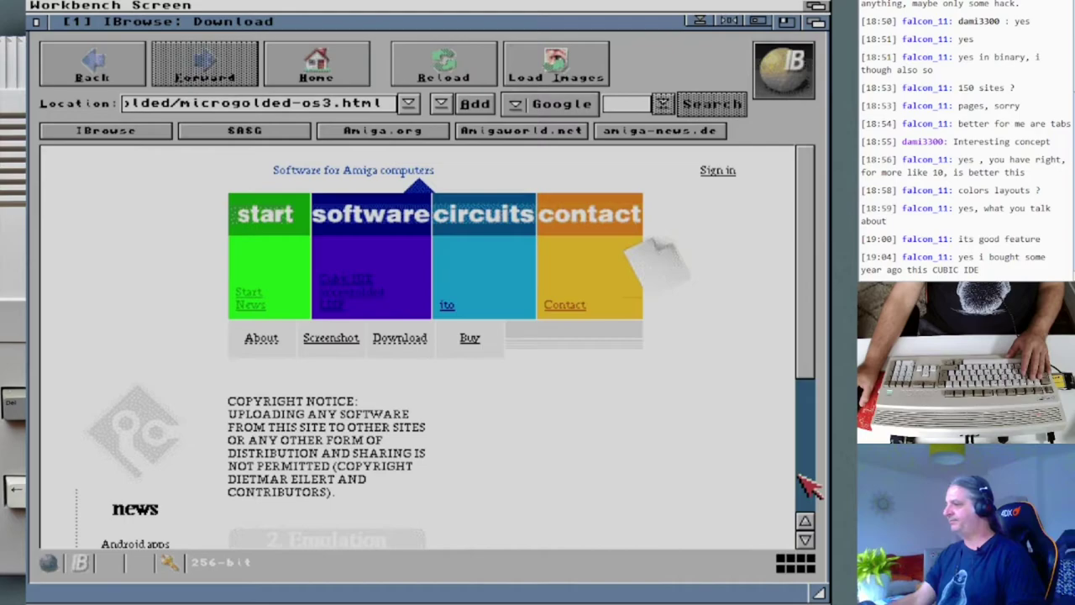
click(806, 443)
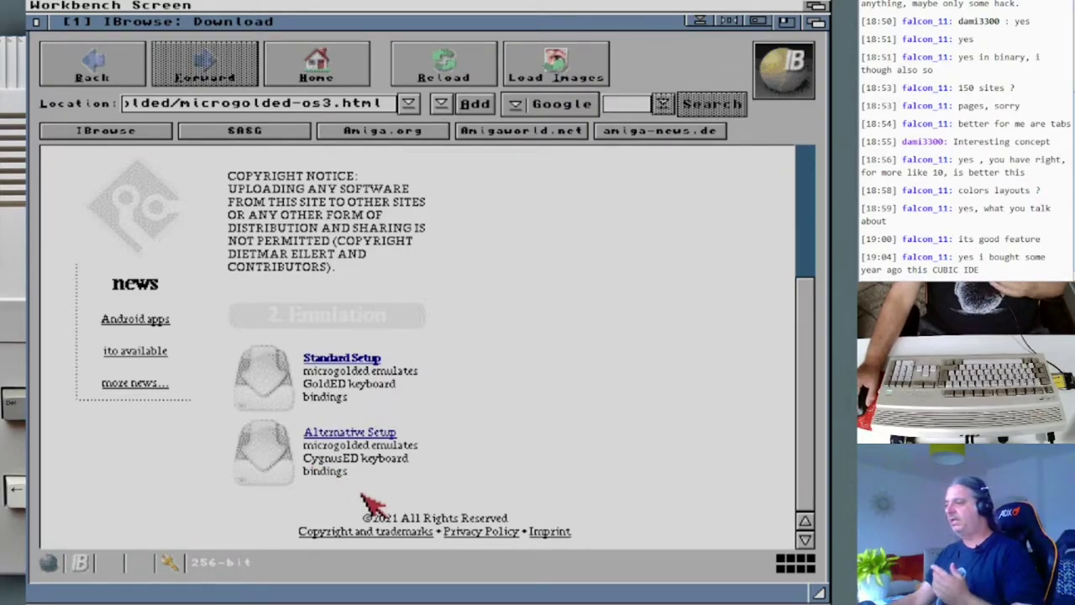
click(340, 361)
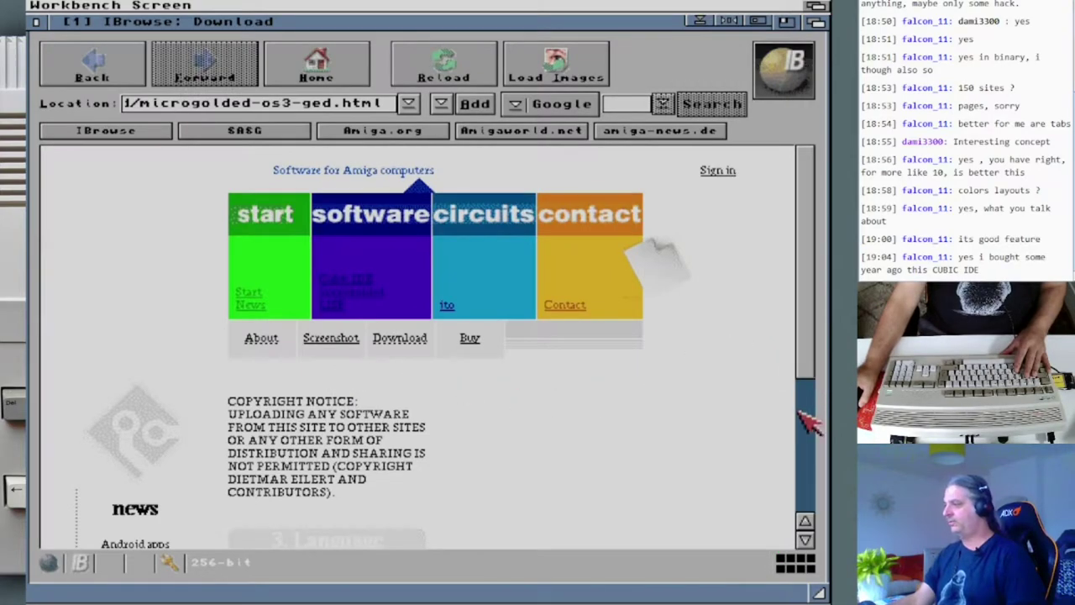
click(802, 416)
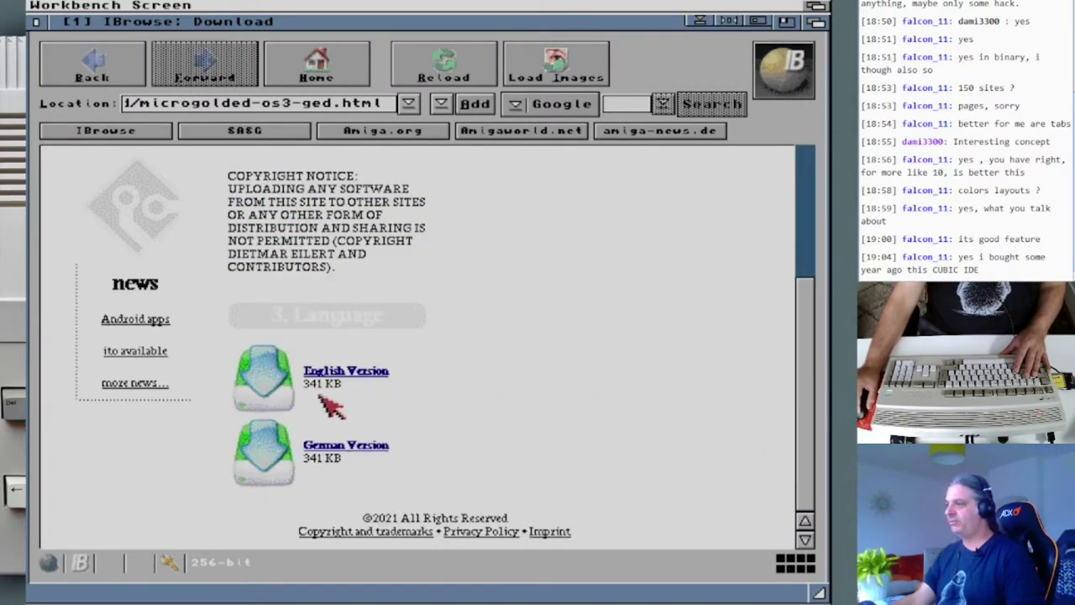
Download the English version, saving microgolded-e-ged-os3.lha in the StreamOS:Internet/downloads drawer.
click(340, 378)
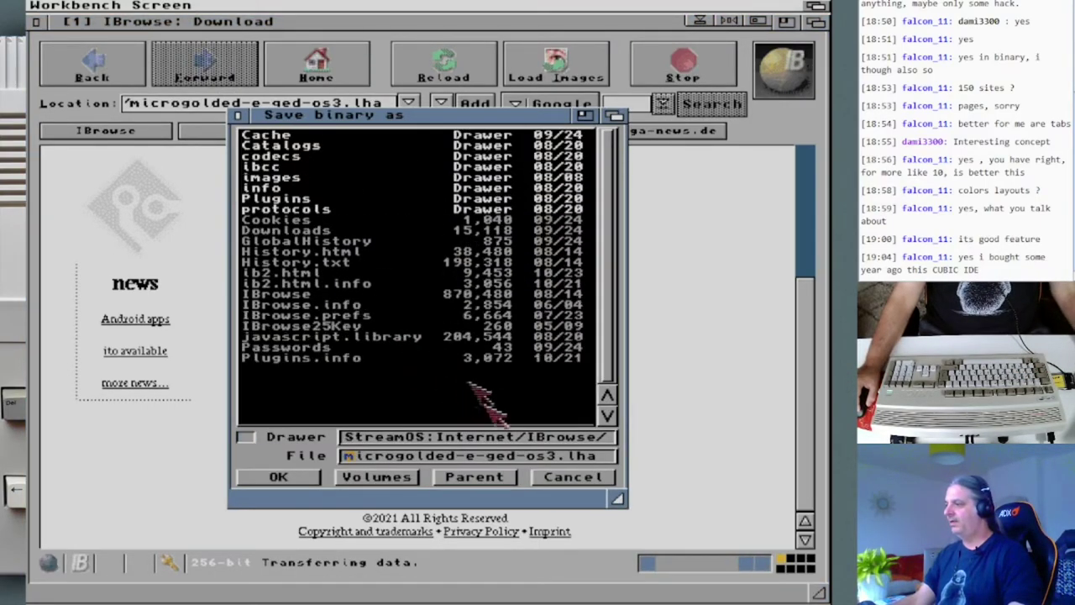
click(481, 484)
click(311, 193)
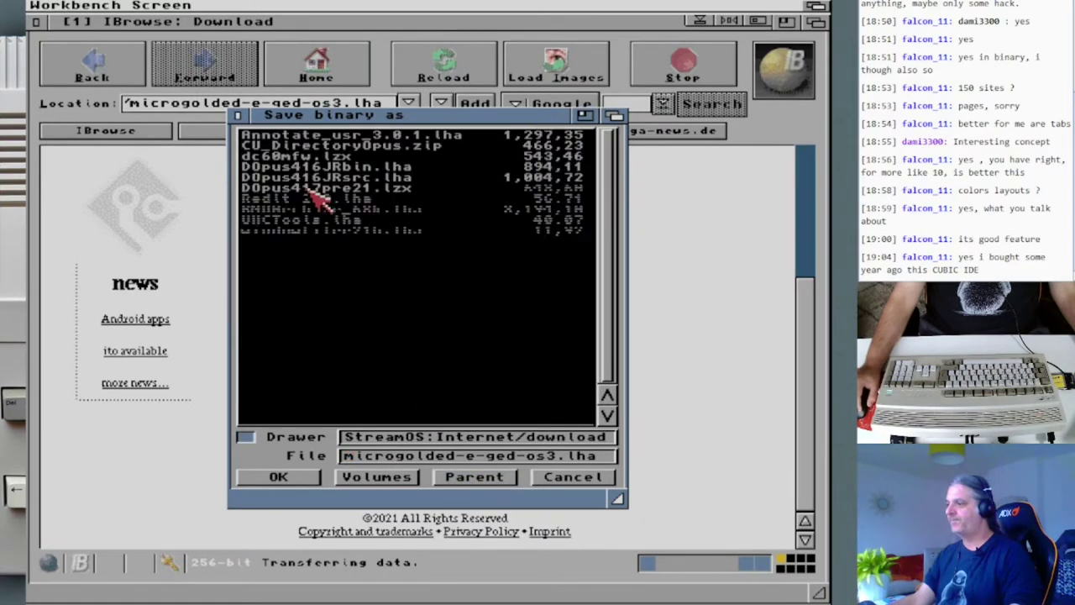
click(288, 476)
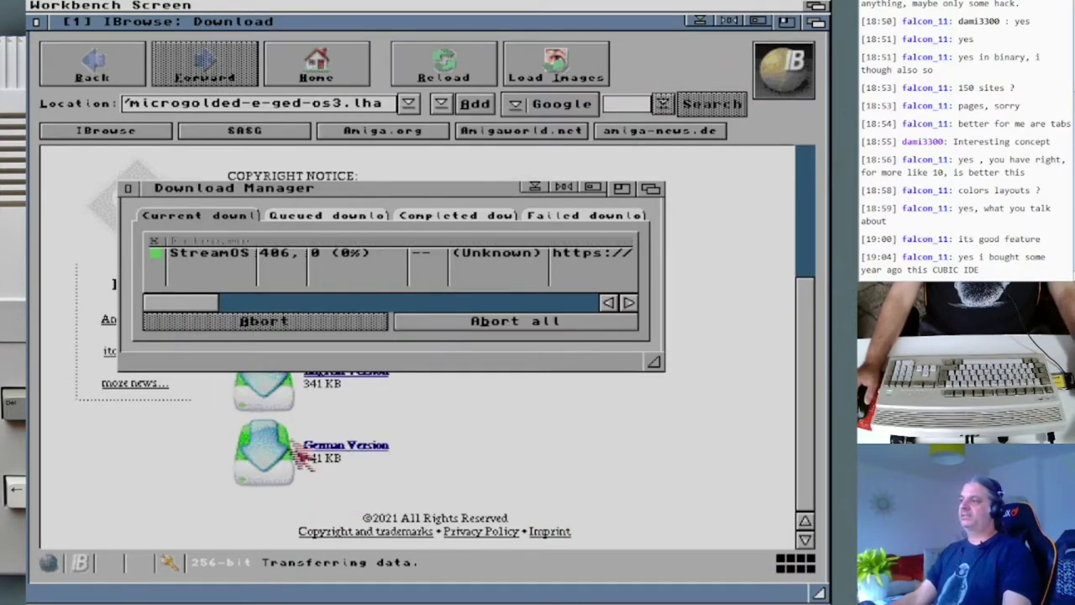
drag(201, 302, 278, 315)
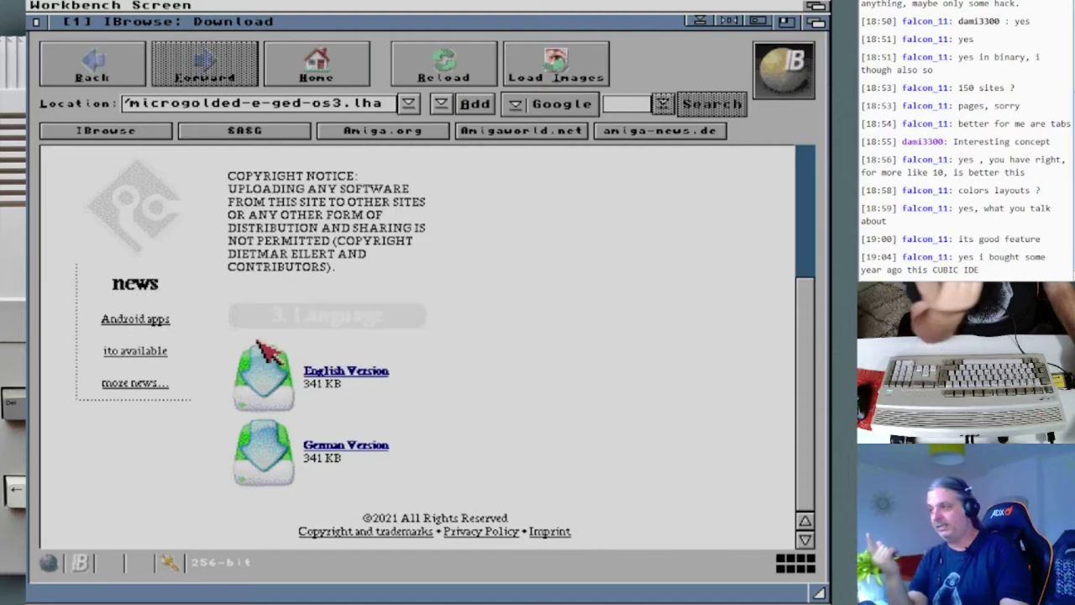
Put the IBrowse window away and open the downloads drawer inside StreamOS's Internet drawer.
click(781, 21)
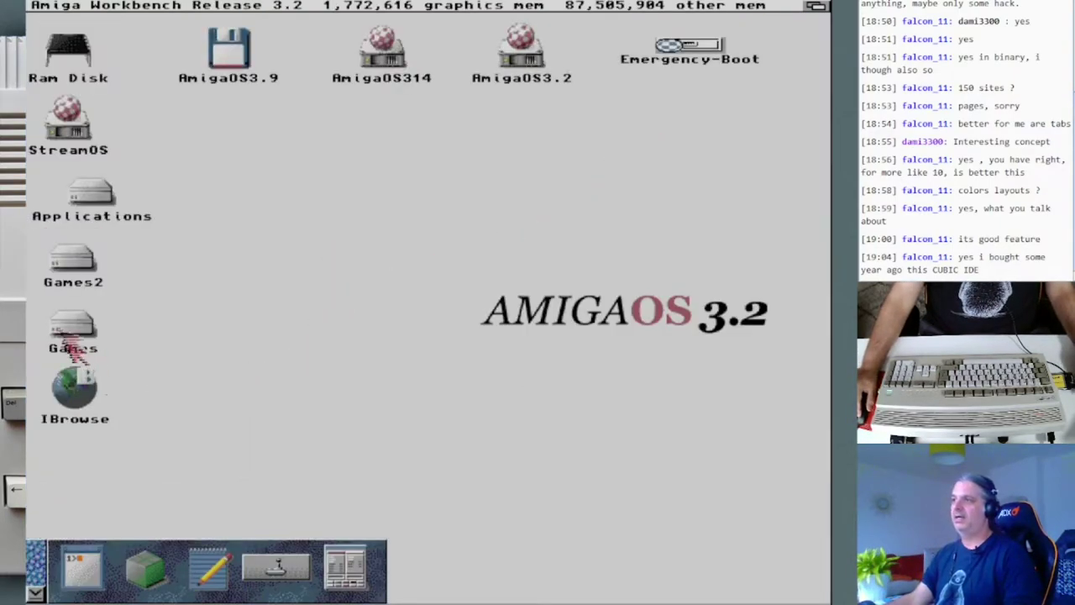
click(81, 120)
double_click(81, 120)
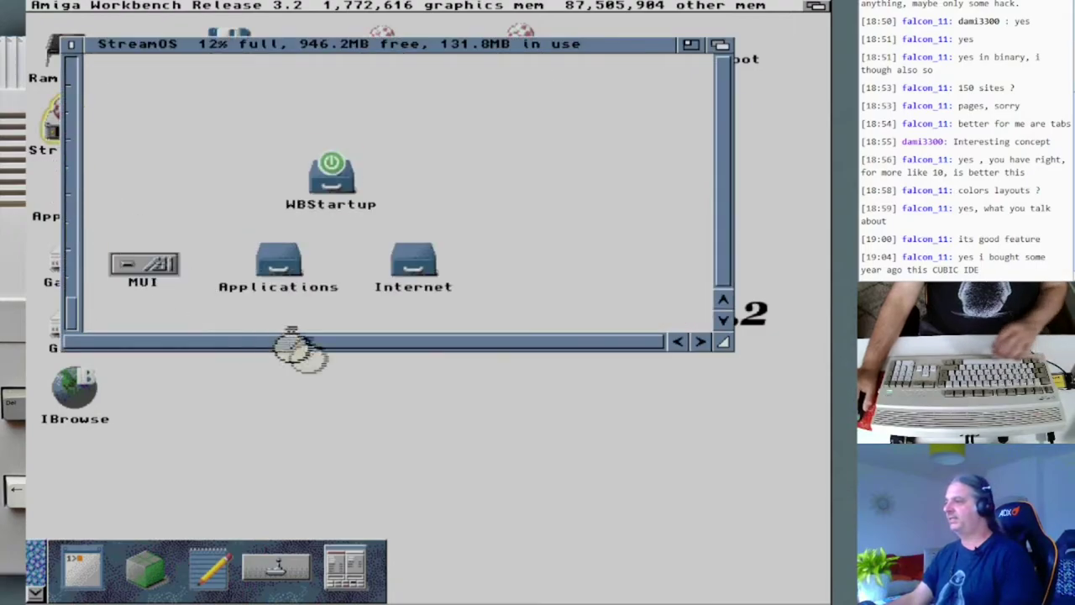
double_click(414, 267)
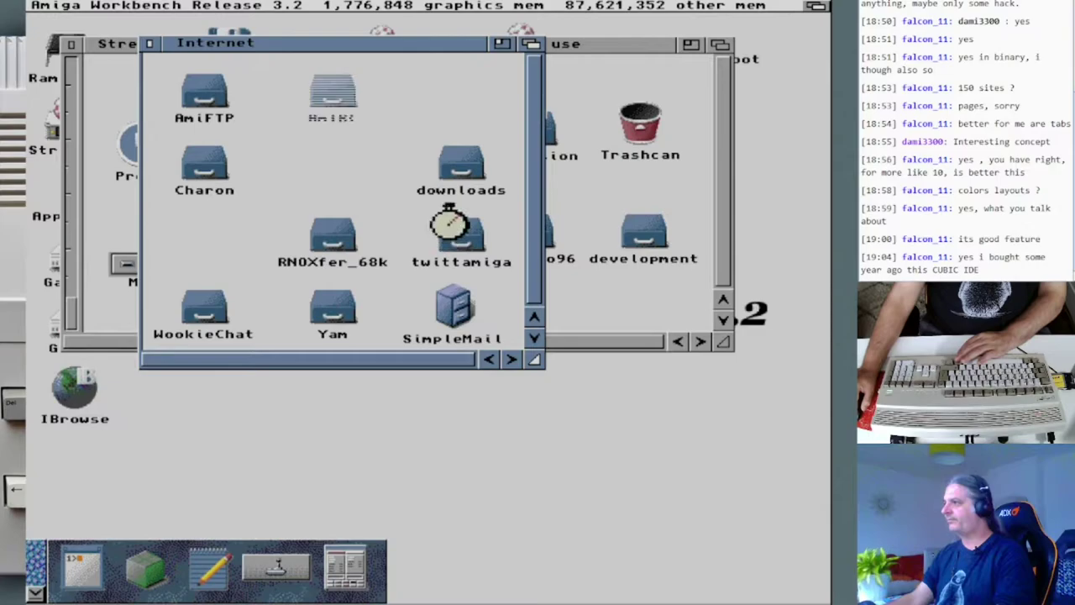
click(470, 164)
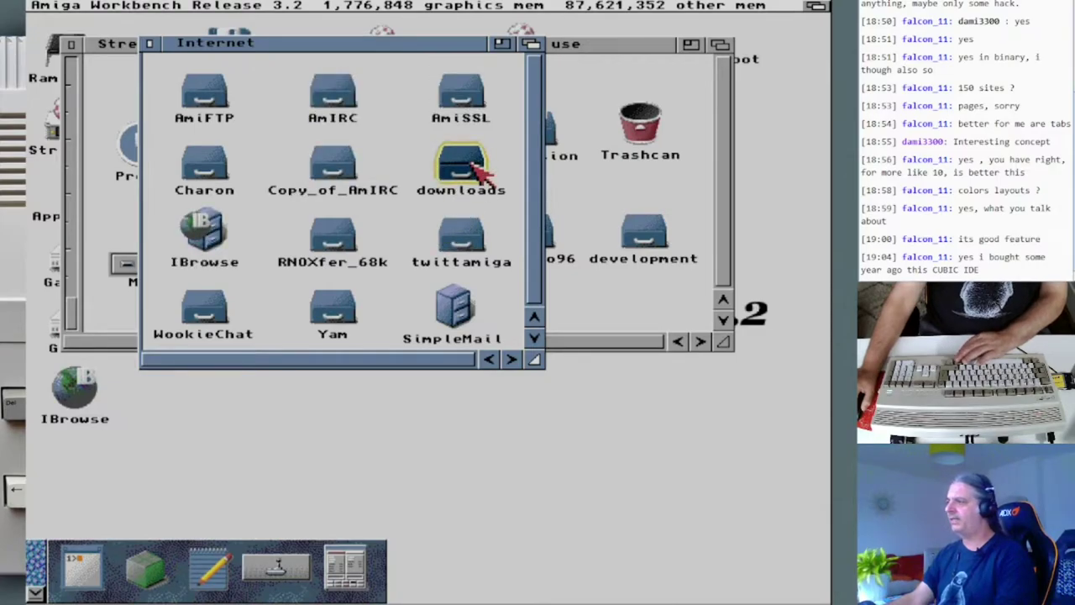
double_click(470, 164)
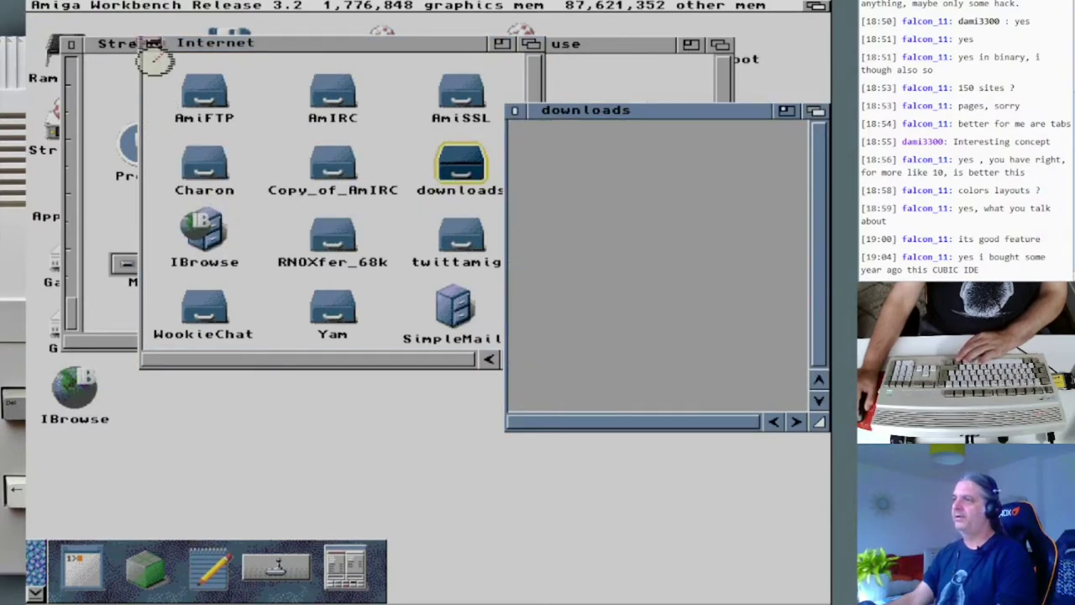
Close the StreamOS and Internet windows, open the microgolded-e-ged-os3.lha archive in Unarc, and enlarge the Unarc window.
click(72, 44)
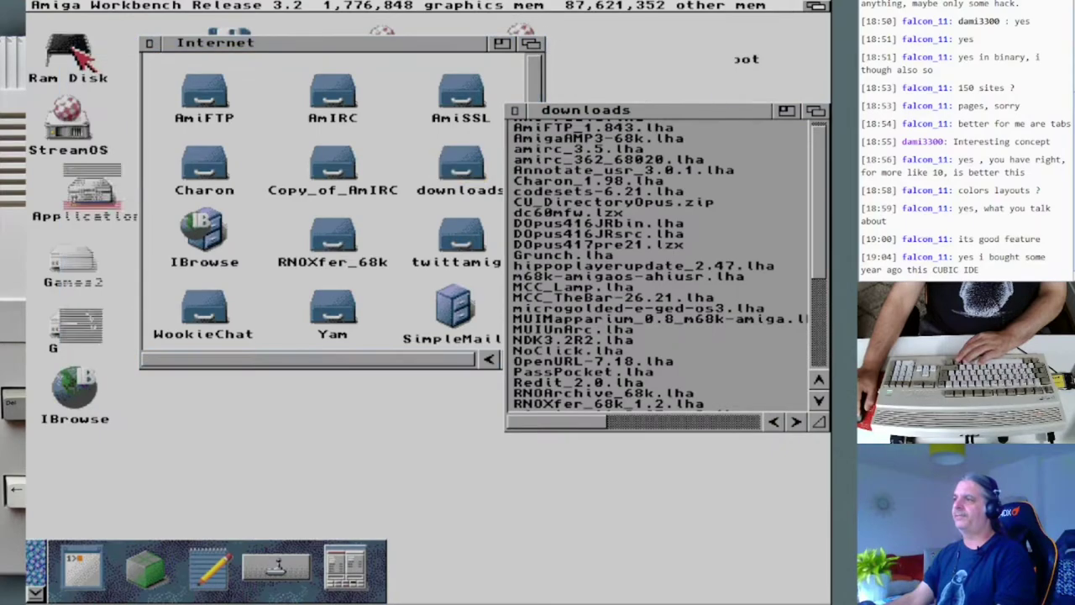
click(149, 44)
drag(826, 206, 823, 260)
double_click(588, 232)
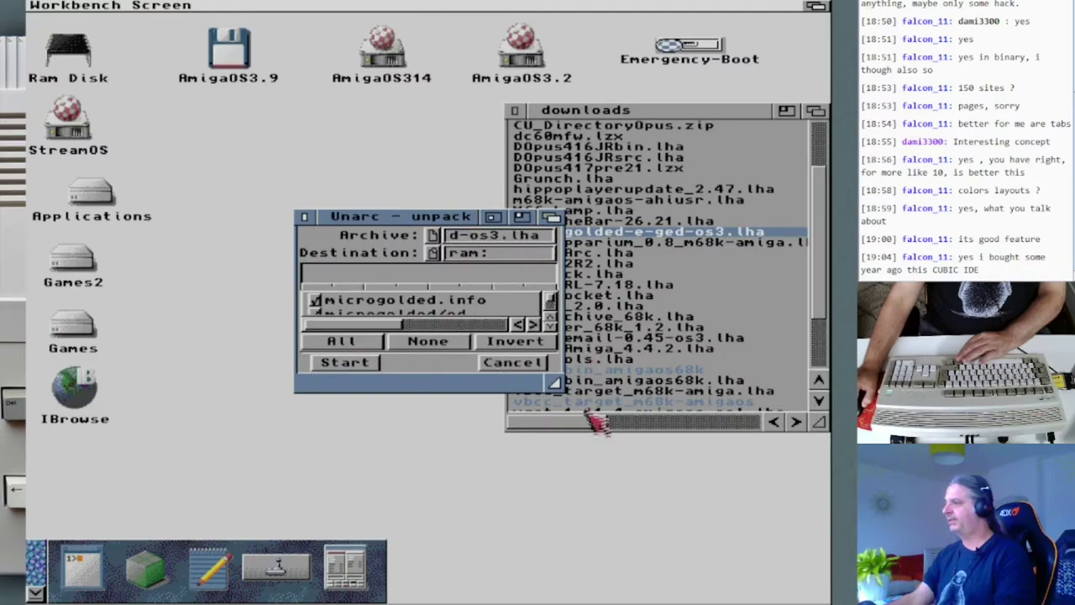
drag(551, 383, 728, 583)
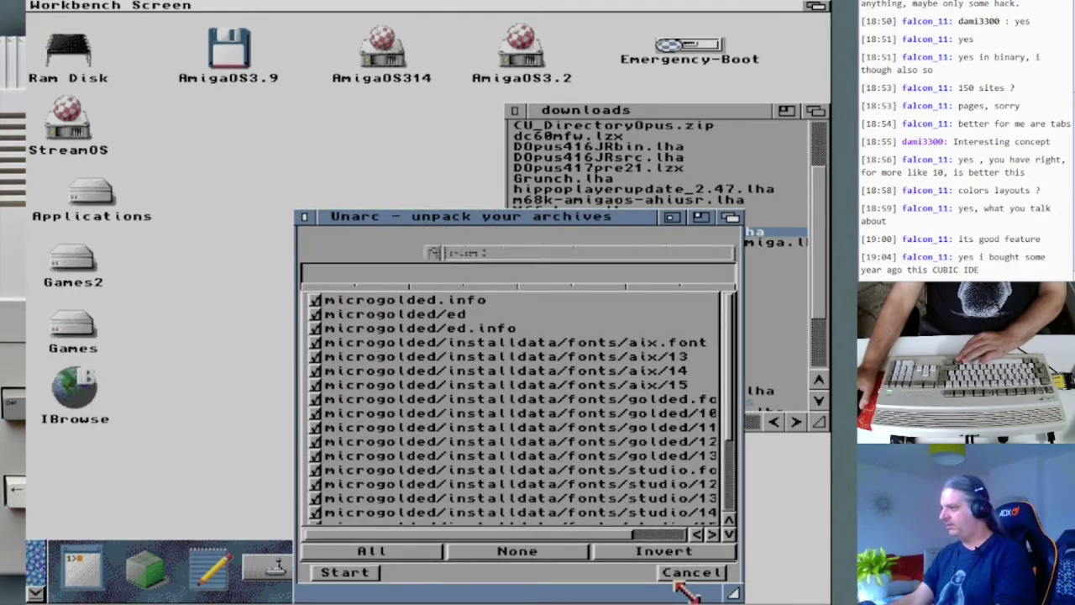
Set Ram Disk as the unpacking destination, extract all the archive's files there, and close Unarc.
click(97, 67)
drag(108, 76, 455, 398)
click(353, 572)
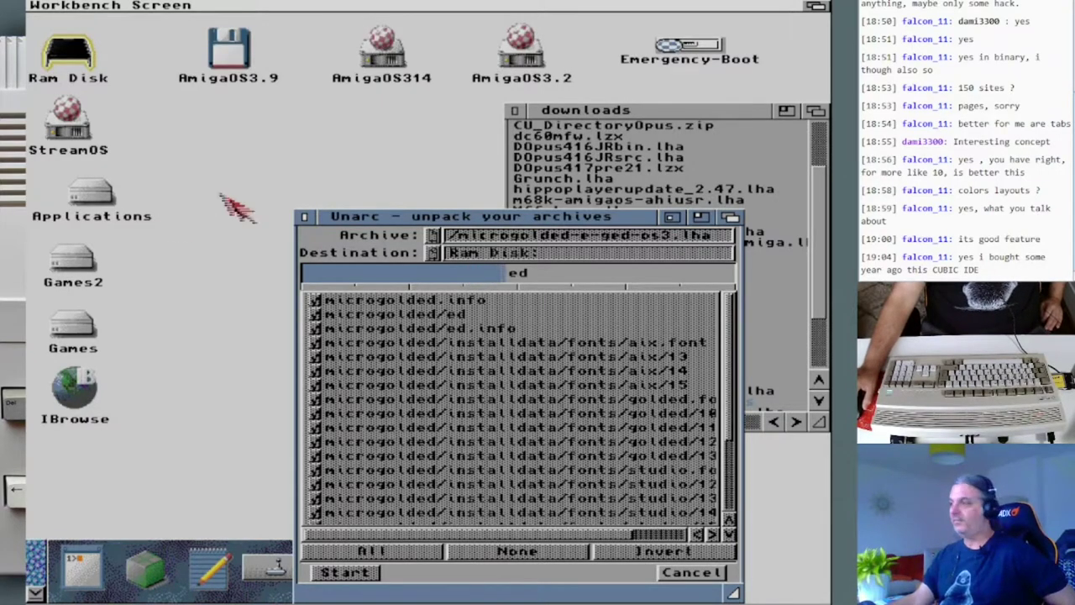
drag(369, 235, 272, 152)
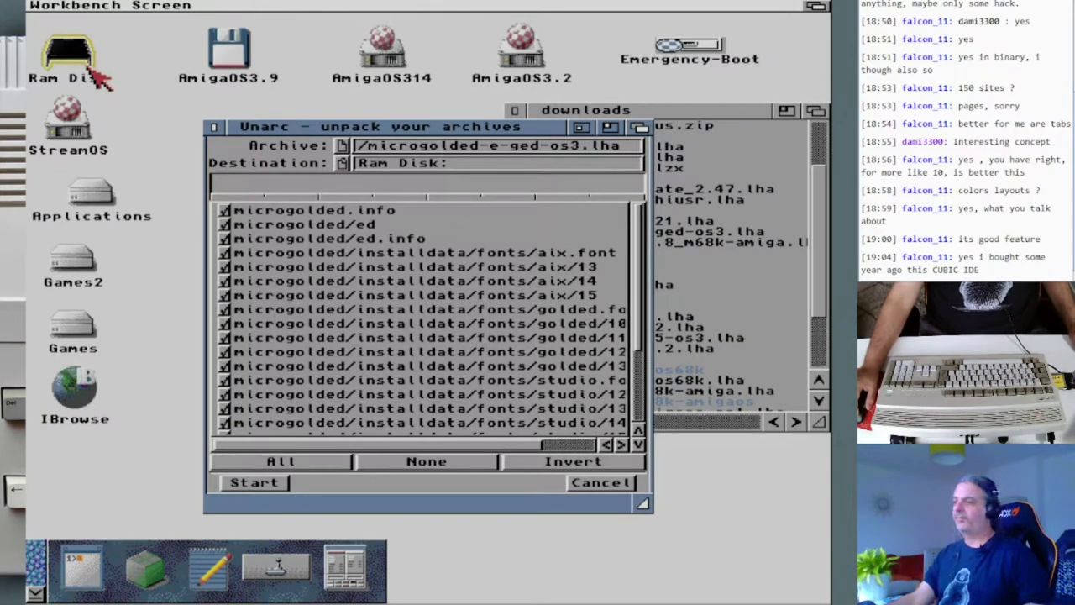
click(215, 127)
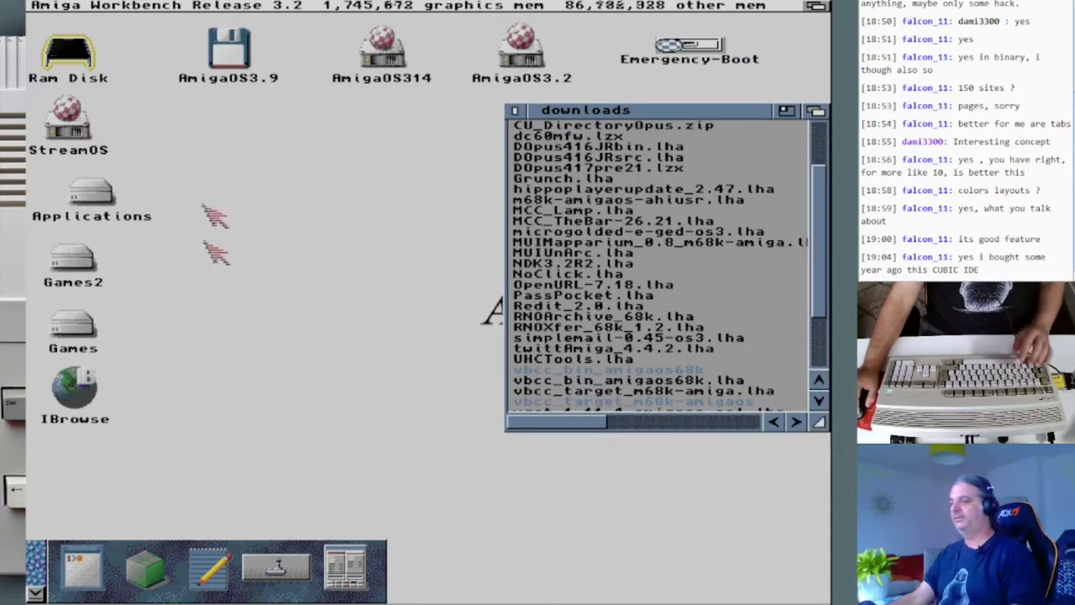
Open a shell and start the ed editor on a new file named s.
click(84, 568)
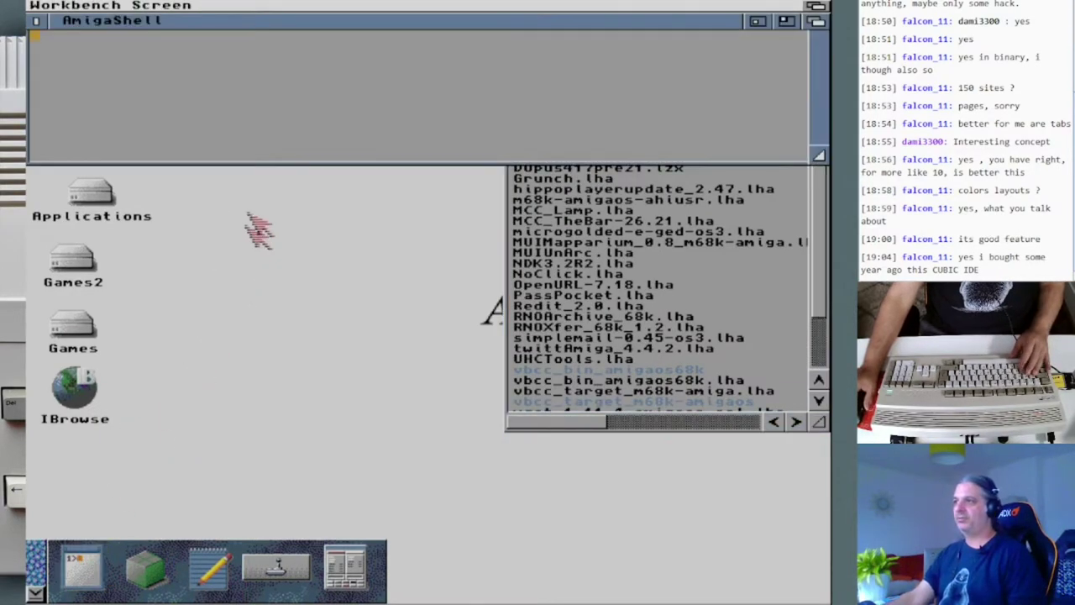
text(ed)
key(Return)
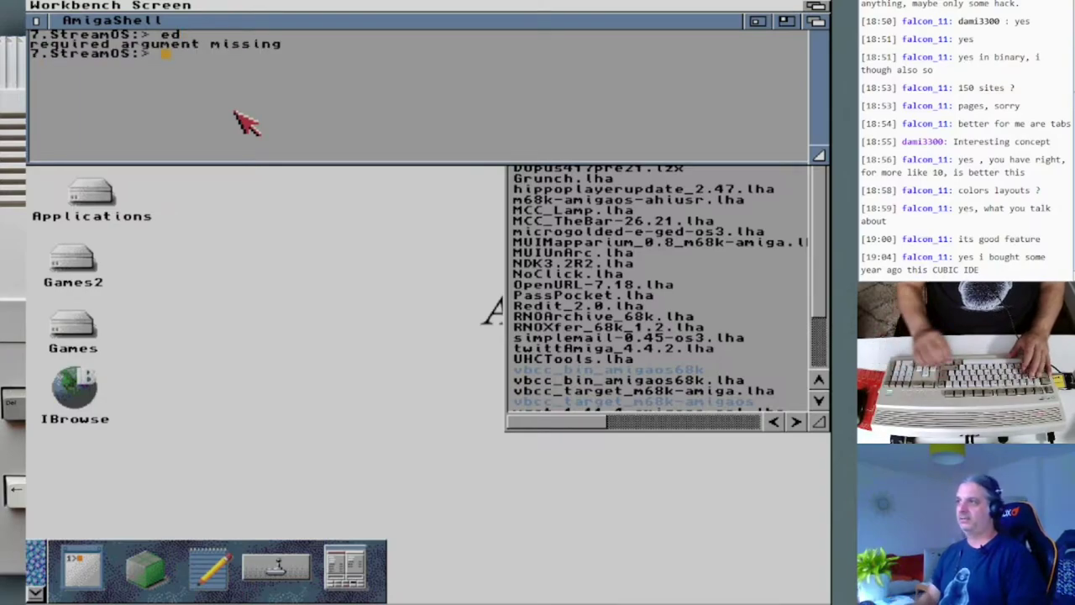
text(ed s)
key(Return)
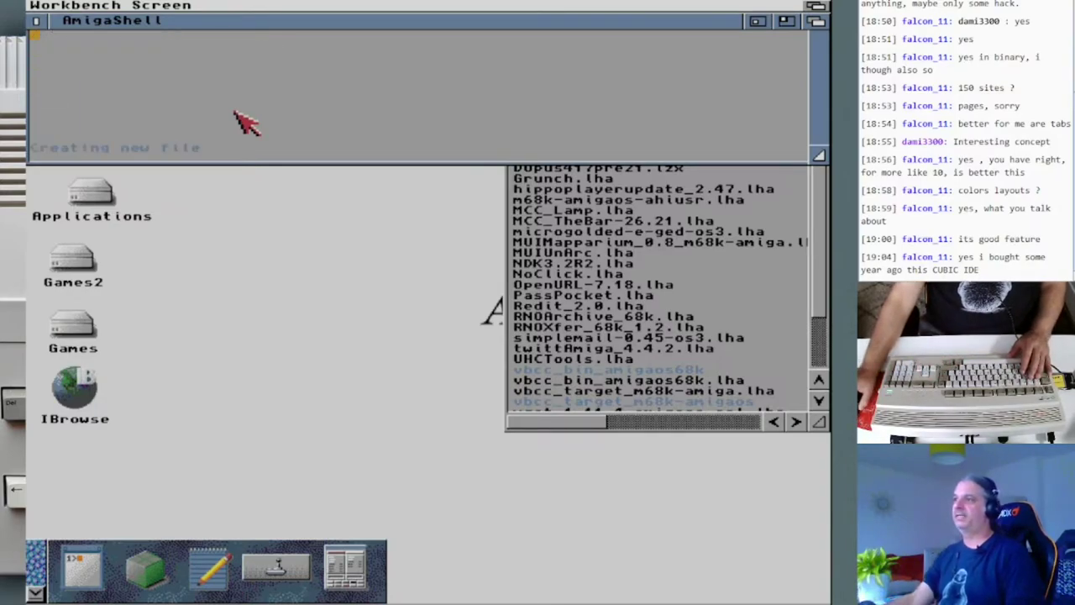
Make the ed window taller and open the Startup-sequence file from the S drawer.
drag(810, 156, 815, 389)
right_click(84, 7)
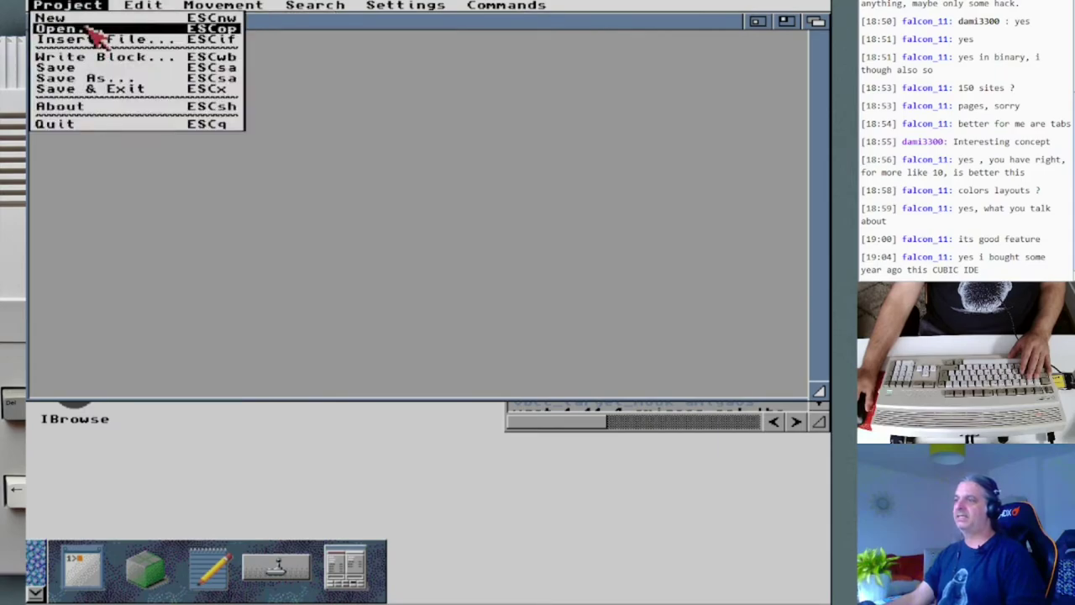
right_click(93, 33)
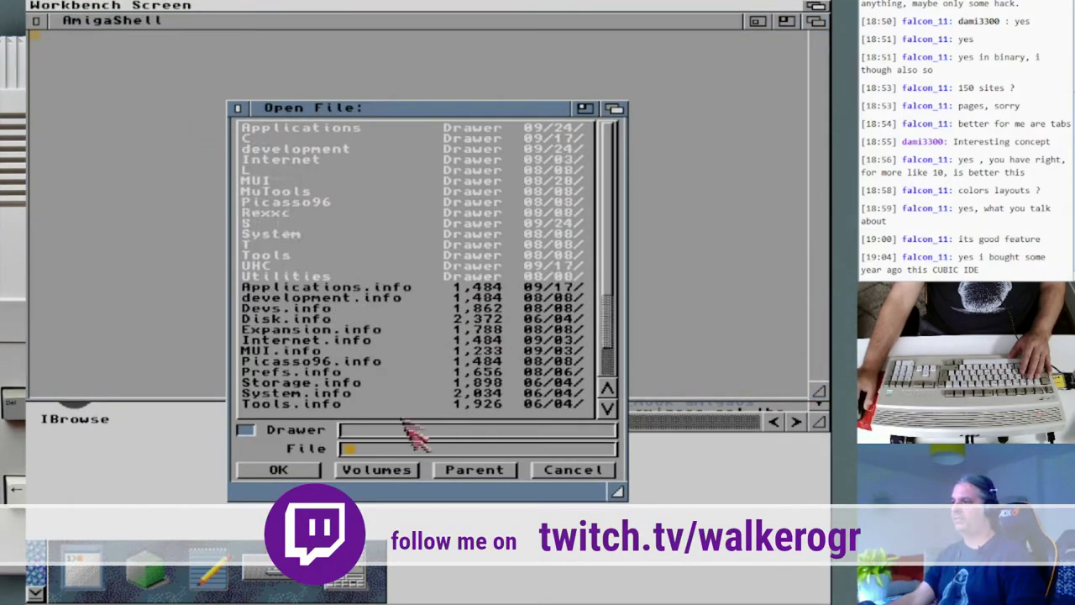
click(271, 297)
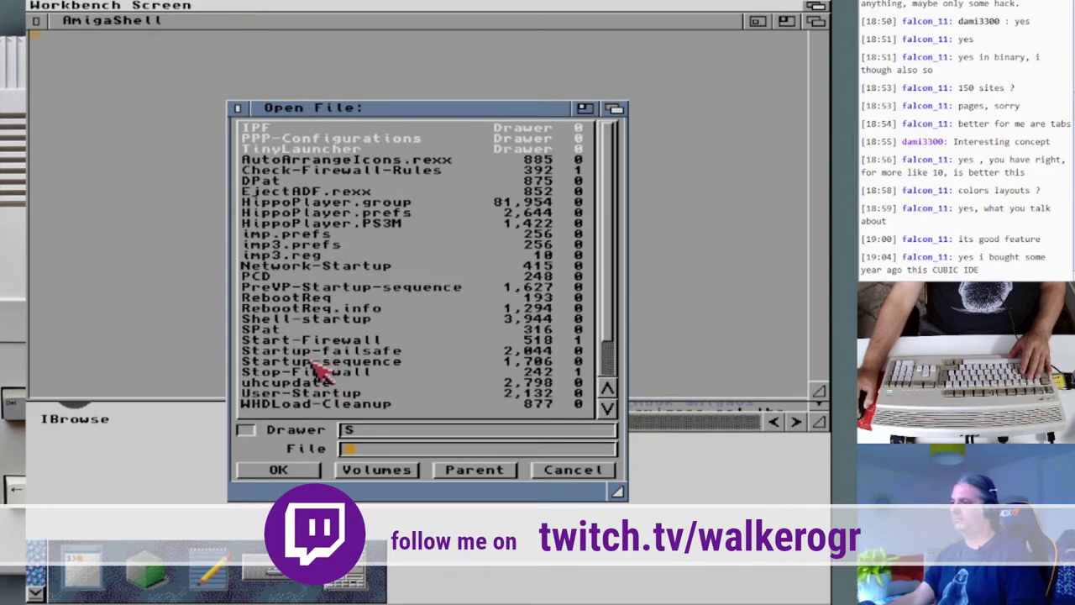
double_click(309, 363)
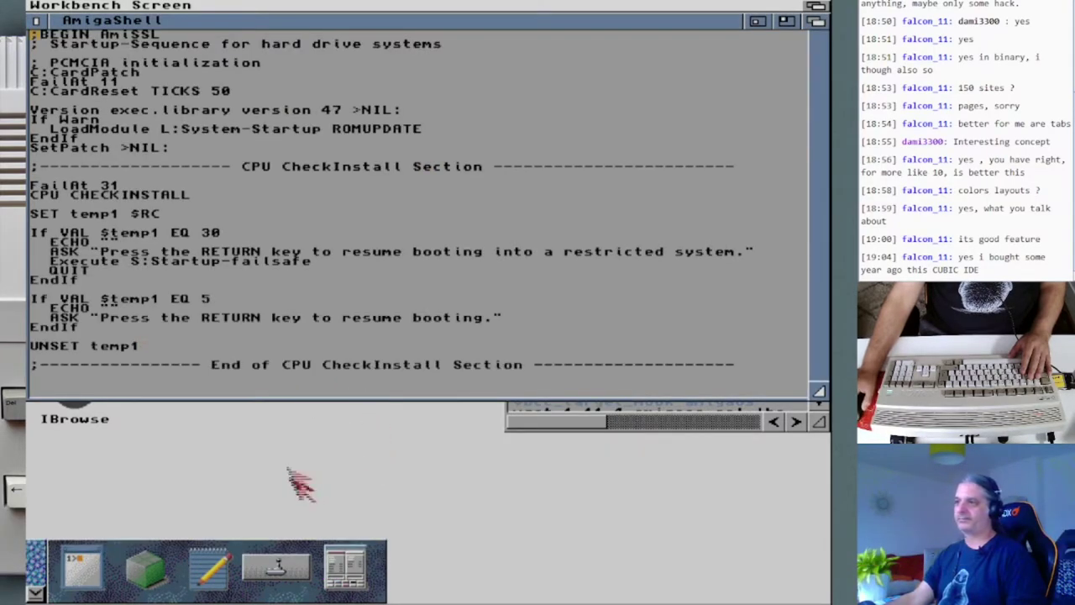
Extend the ed window to the full screen height and place the text cursor on the UNSET temp1 line.
drag(820, 400, 825, 593)
drag(201, 157, 184, 571)
click(263, 345)
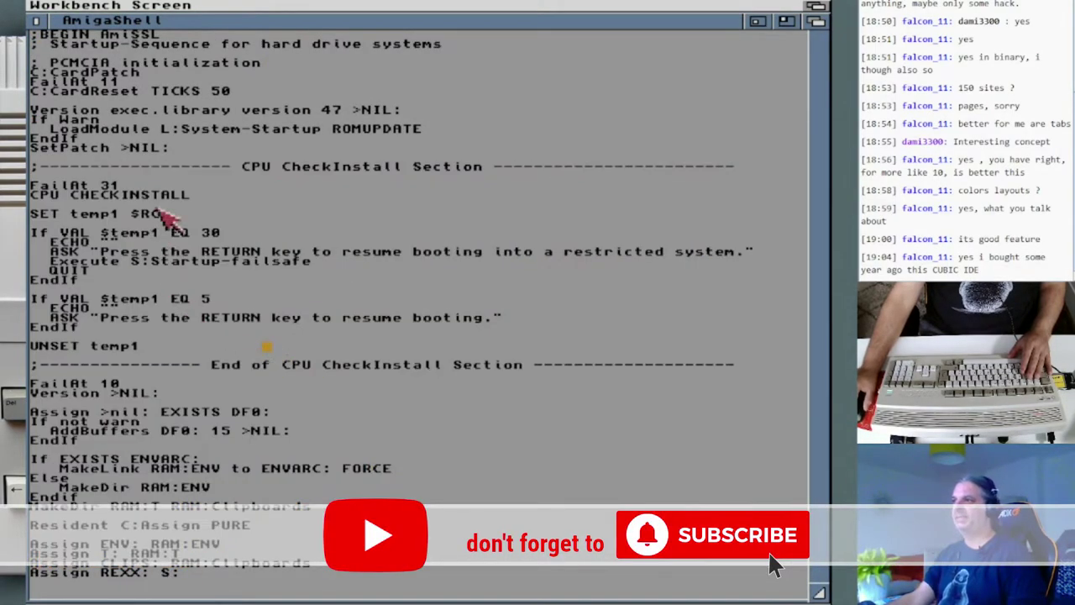
View ed's About information for the open file and return to the text.
right_click(156, 76)
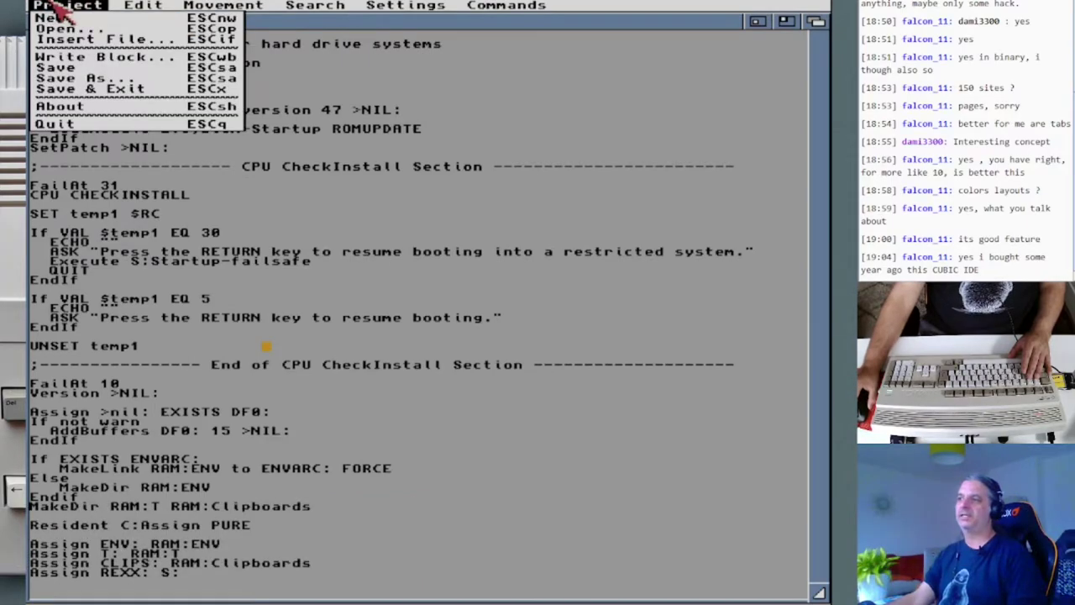
right_click(79, 105)
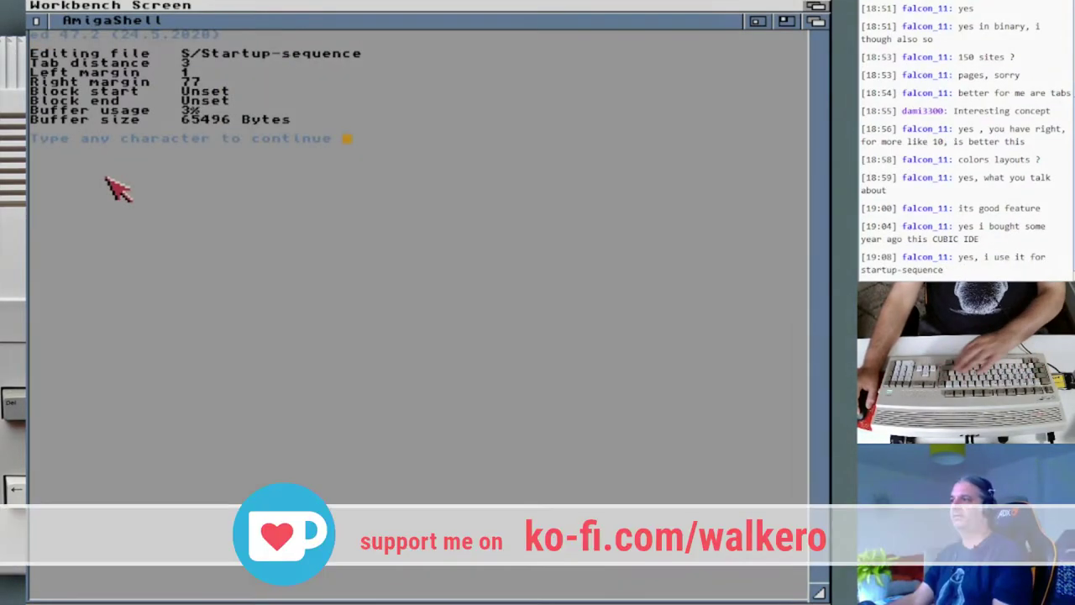
key(Return)
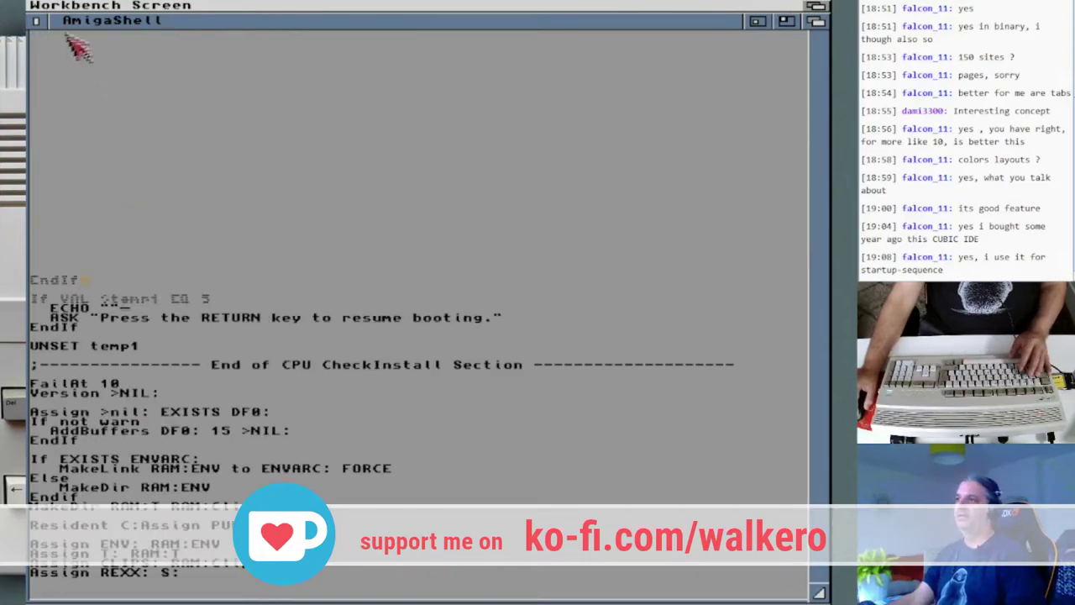
Quit the text viewer showing the startup script and close the shell window.
key(q)
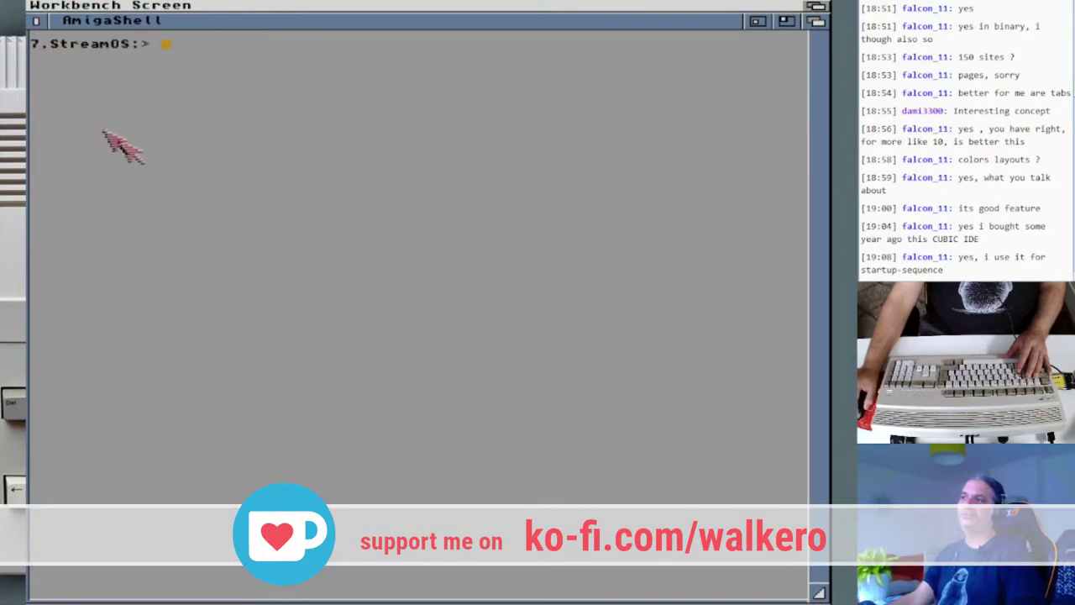
click(36, 20)
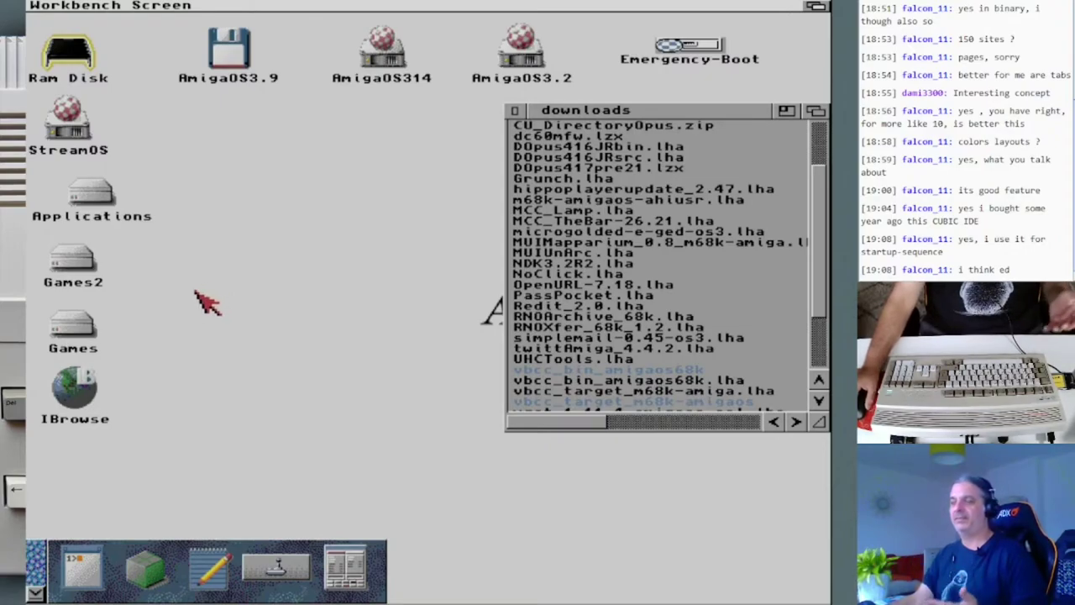
Open the Ram Disk, enlarge its window and open the microgolded drawer.
double_click(72, 60)
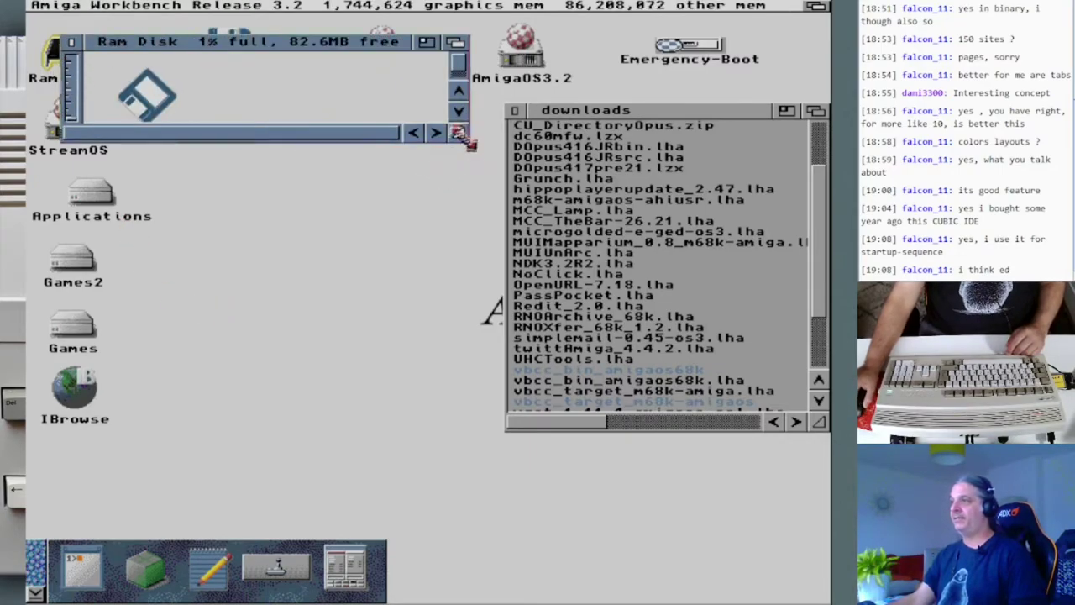
drag(461, 133, 491, 259)
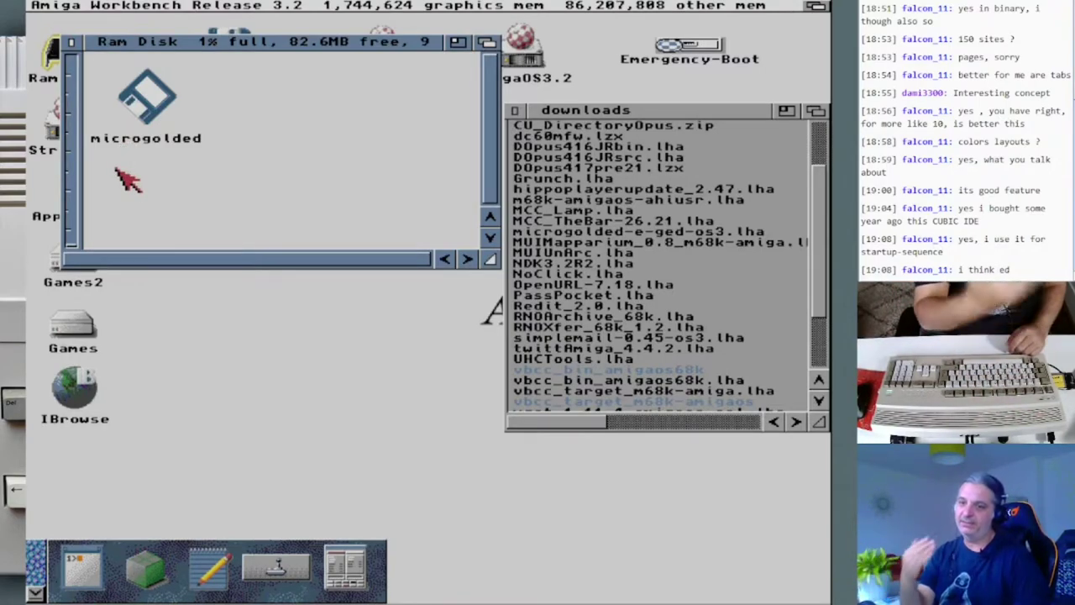
double_click(156, 96)
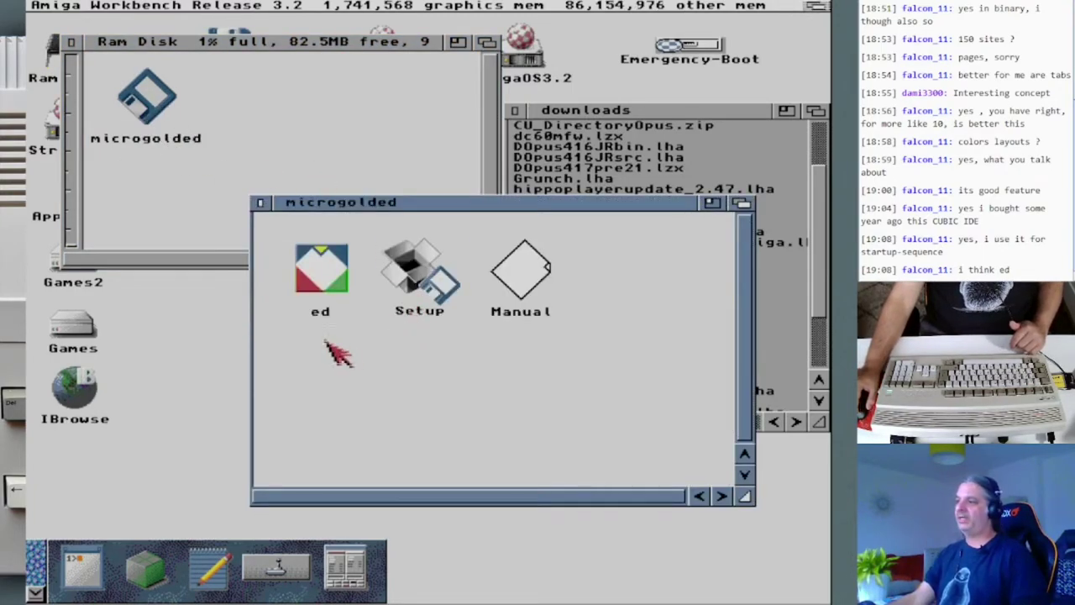
Run the microgolded Setup past the copyright and display mode notices, proceeding with Install microgolded fonts and Reset configuration enabled.
click(321, 287)
click(321, 339)
double_click(416, 280)
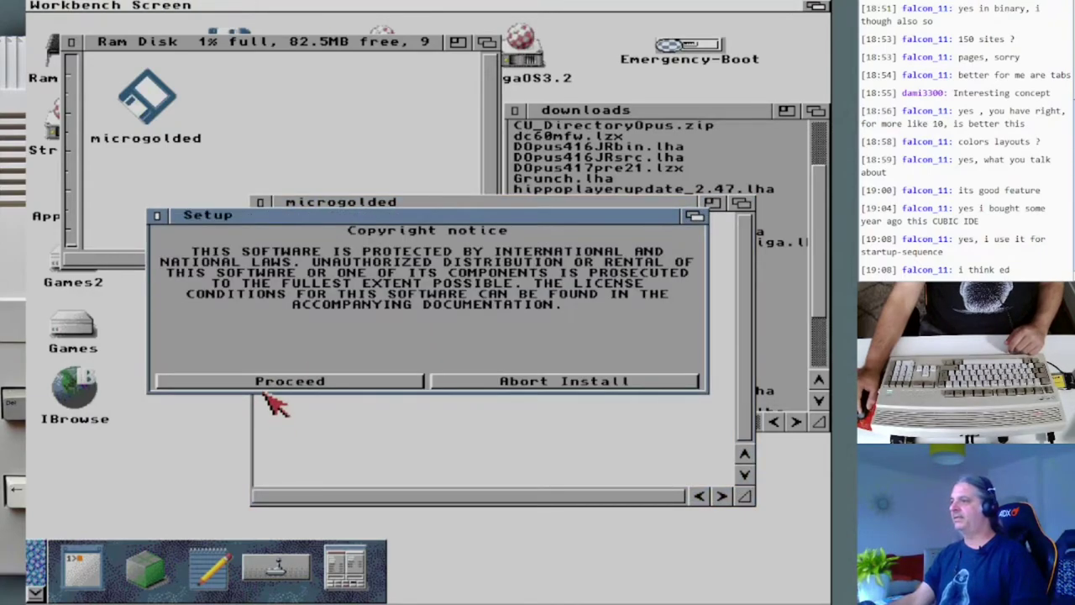
click(270, 383)
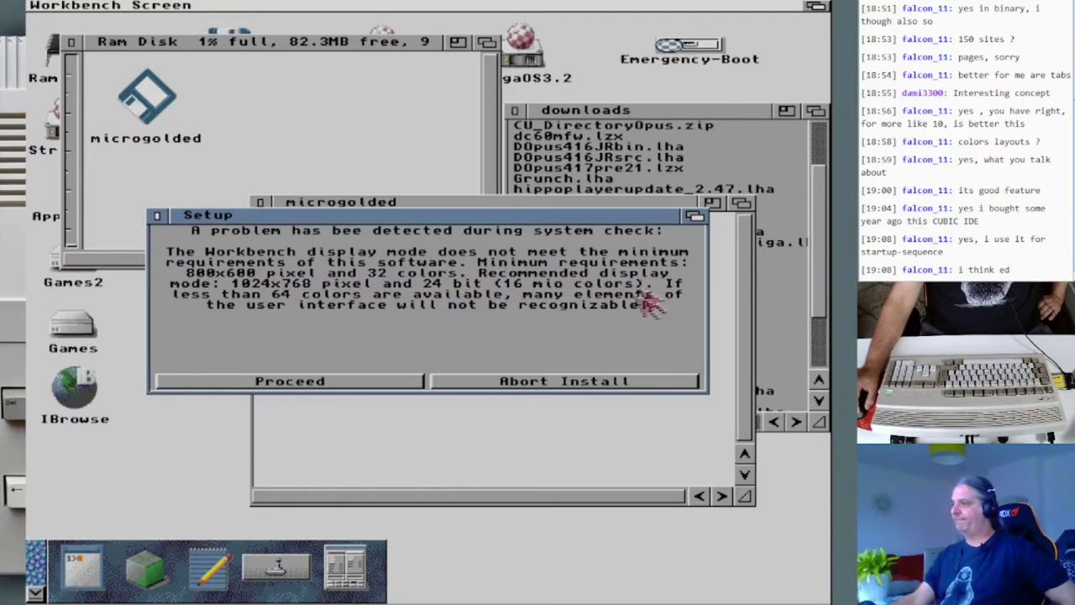
click(375, 383)
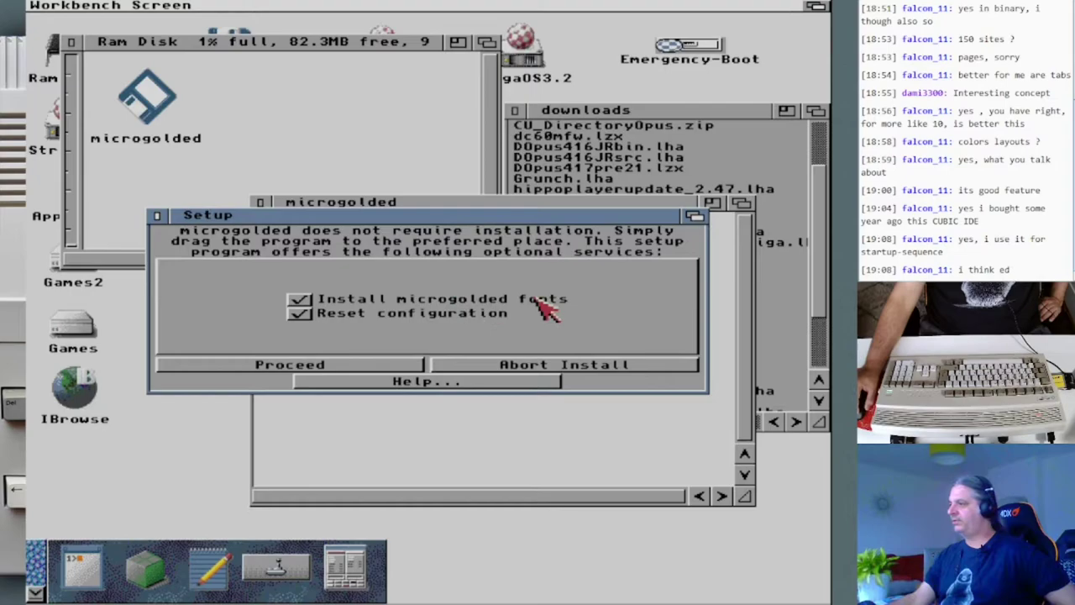
click(289, 362)
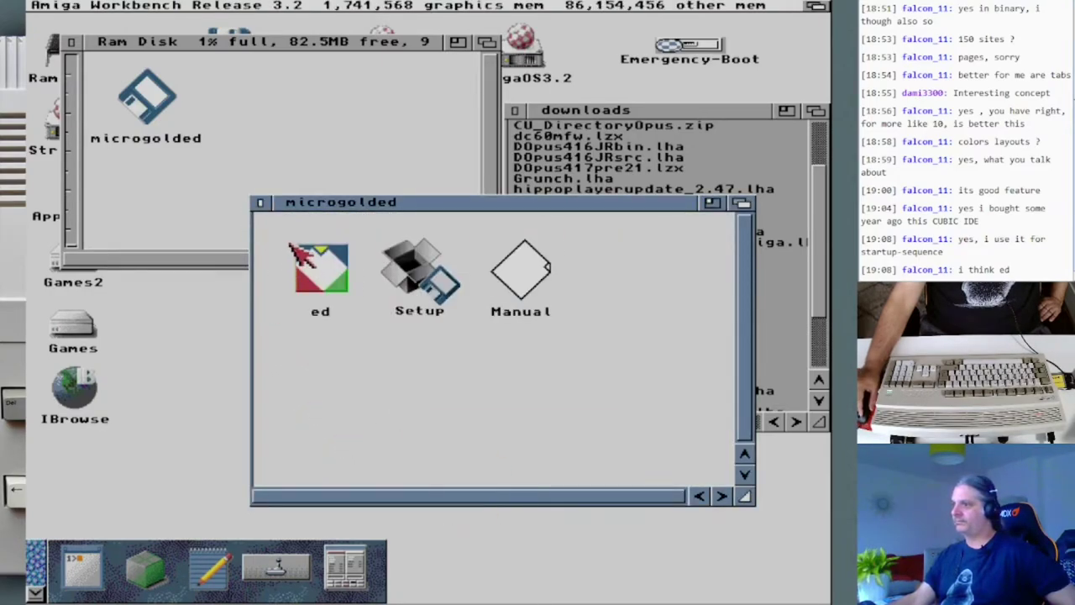
Launch the ed editor from the microgolded drawer and enlarge its window to fill the screen.
click(151, 203)
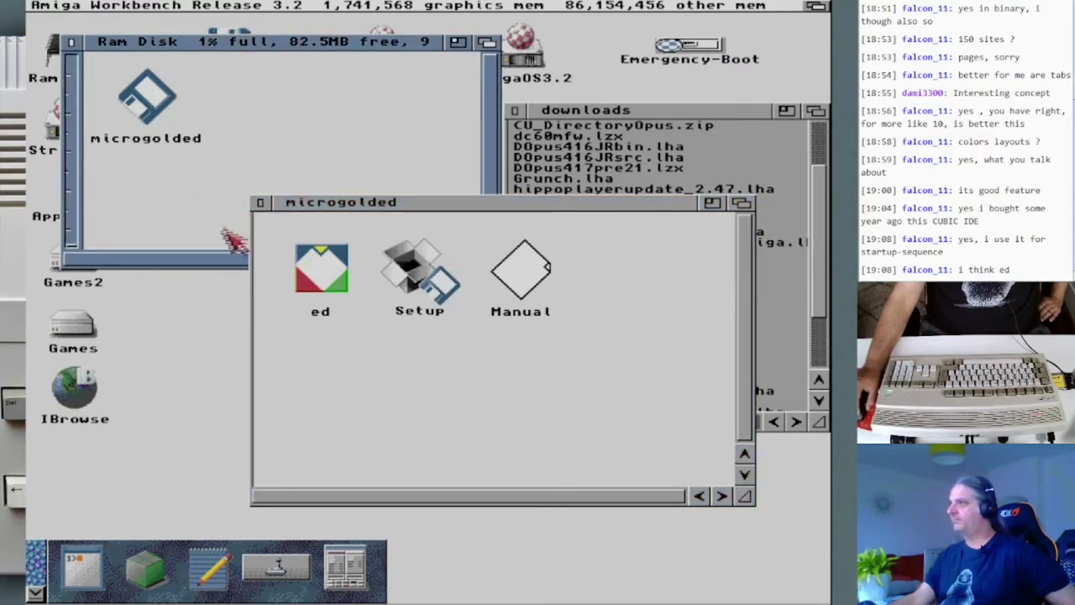
drag(338, 204, 290, 163)
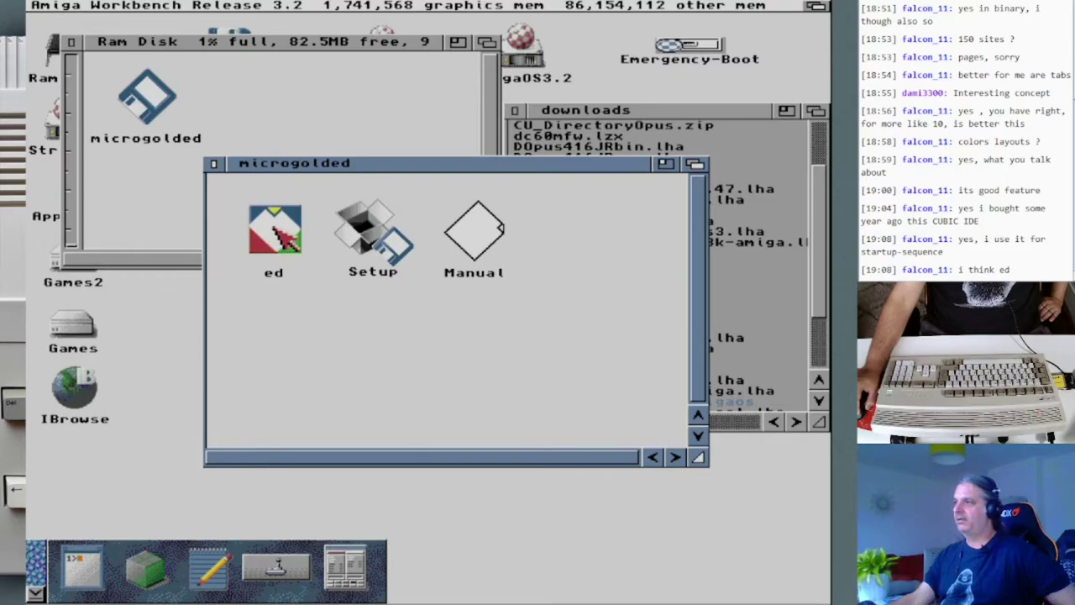
double_click(274, 231)
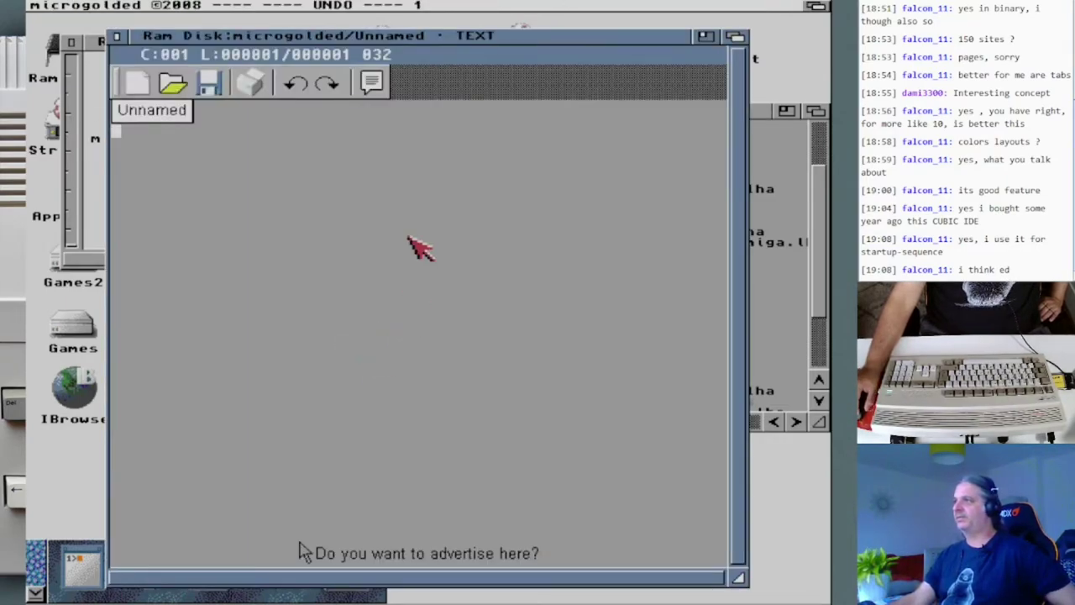
drag(370, 34, 296, 25)
drag(662, 567, 819, 593)
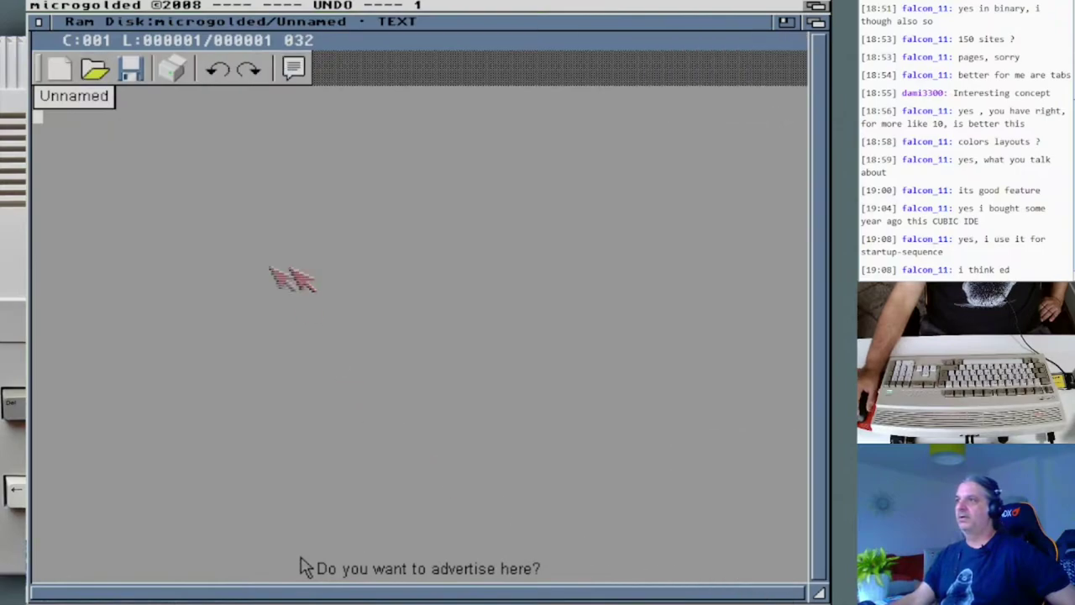
View the editor's version and copyright information, then dismiss it.
right_click(82, 3)
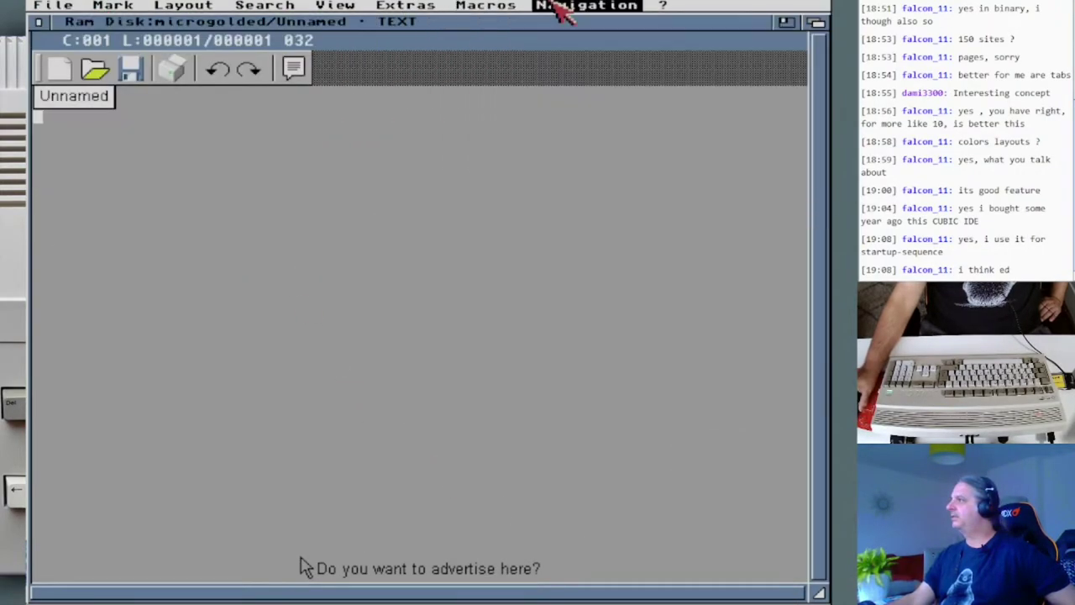
right_click(672, 19)
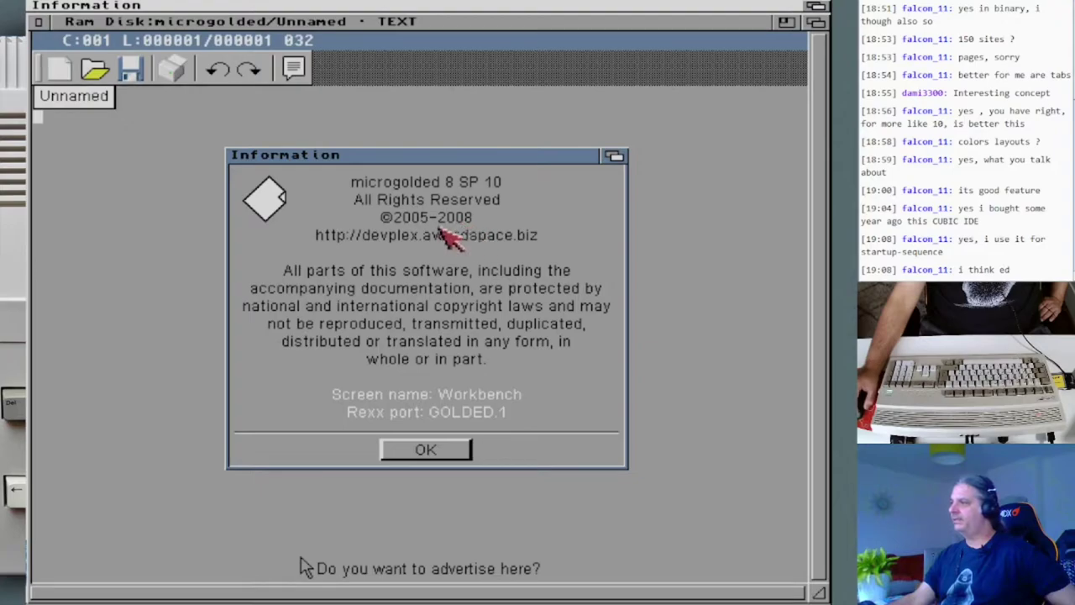
click(424, 451)
Open readme.guide from the microgolded drawer in the editor and look through its text.
right_click(63, 7)
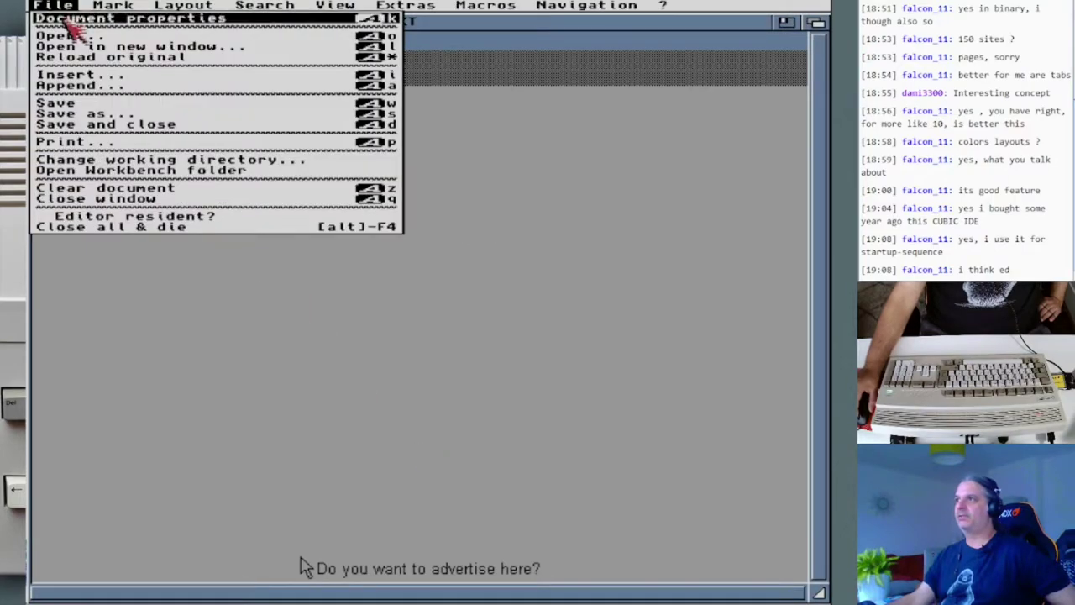
right_click(72, 38)
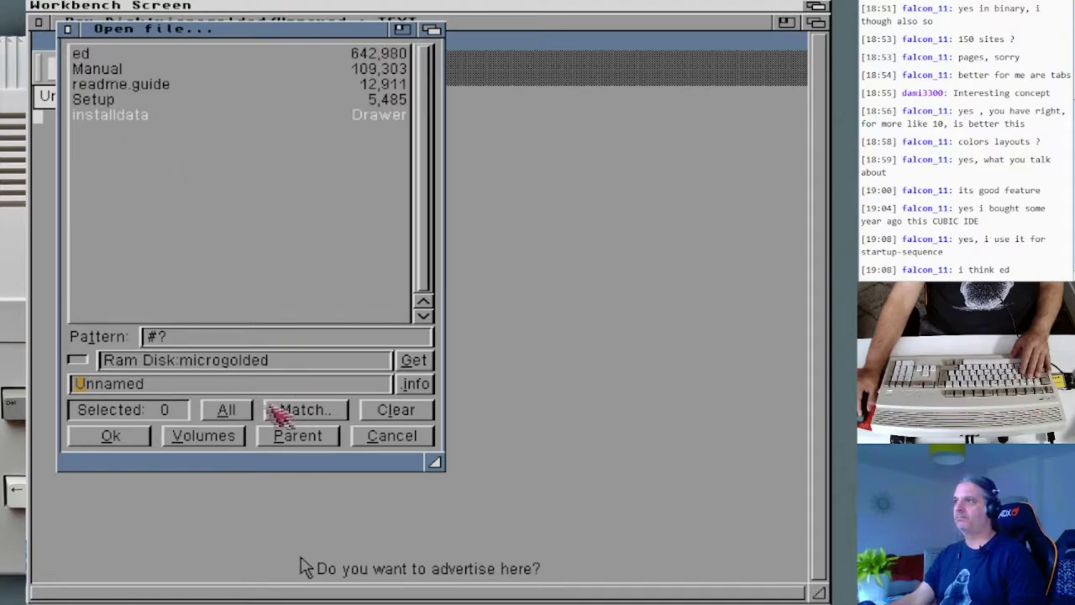
click(128, 85)
click(128, 88)
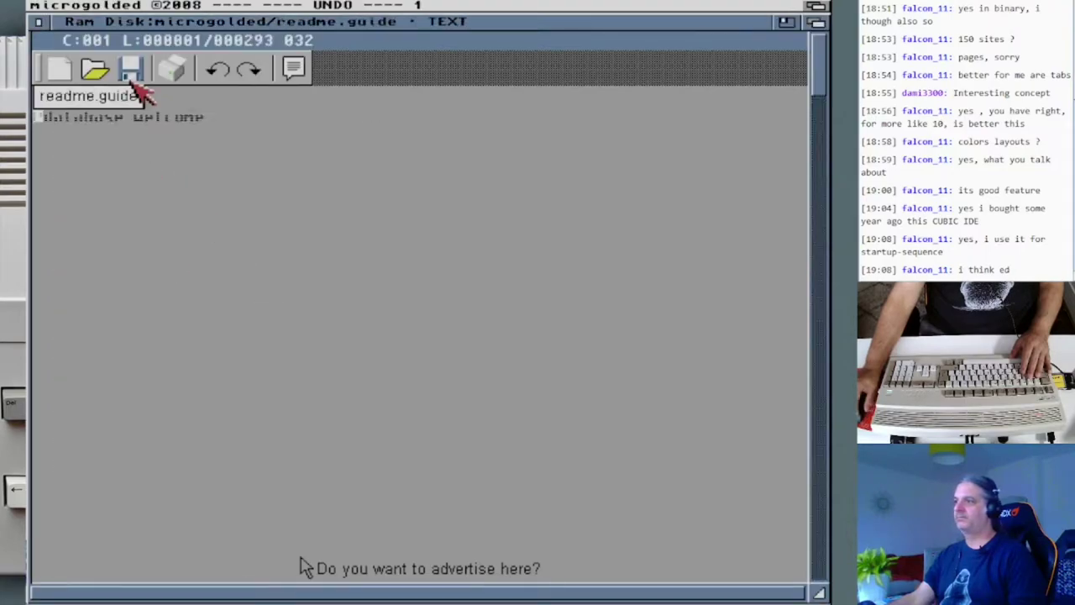
drag(826, 60, 789, 13)
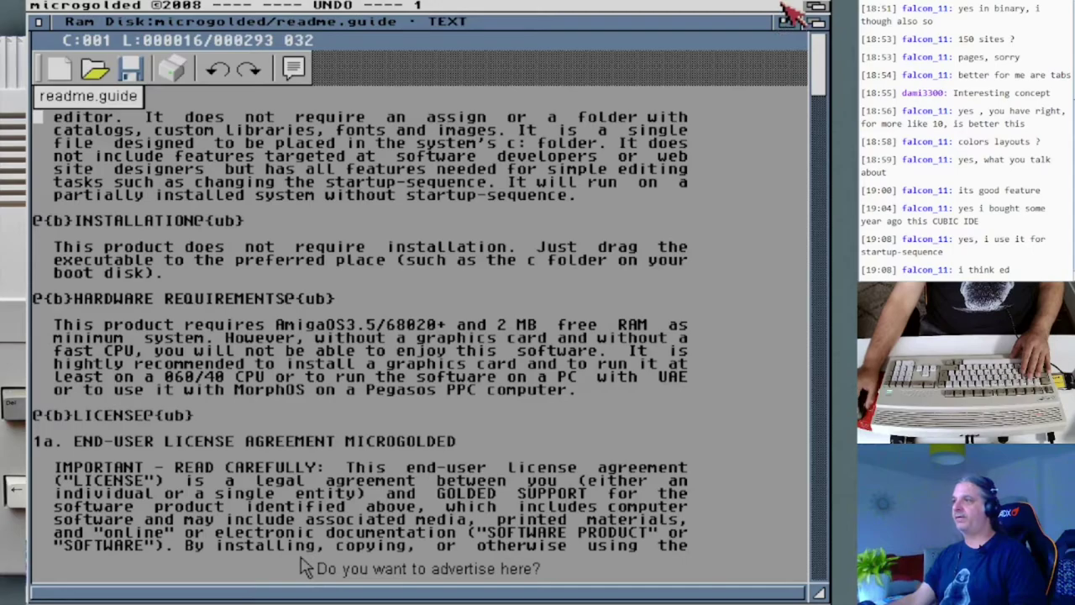
Open Startup-sequence from StreamOS:S in a new editor window and expand that window to full size.
right_click(55, 10)
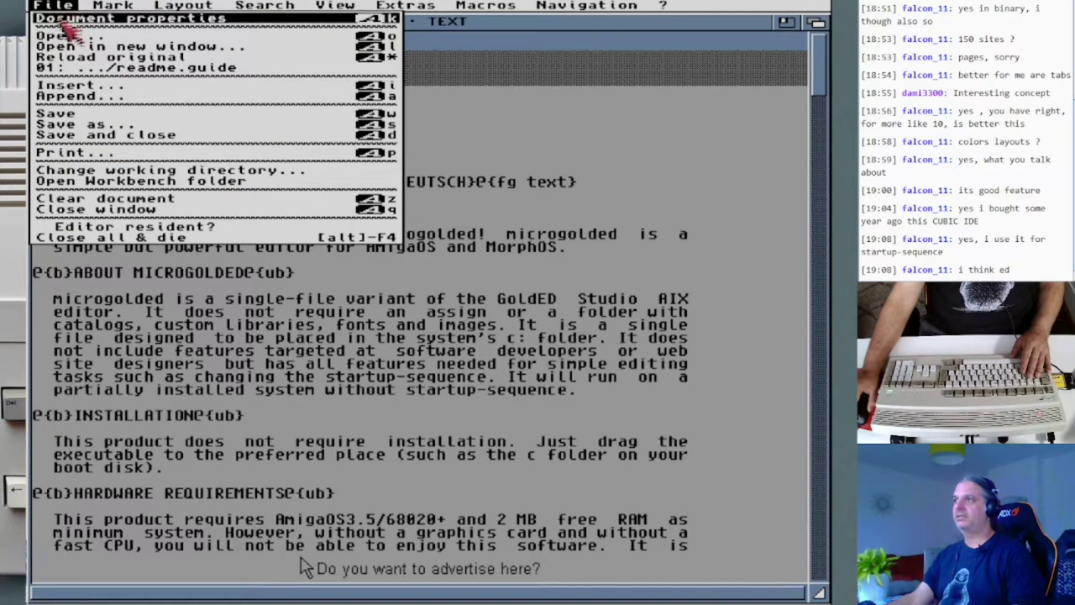
right_click(72, 46)
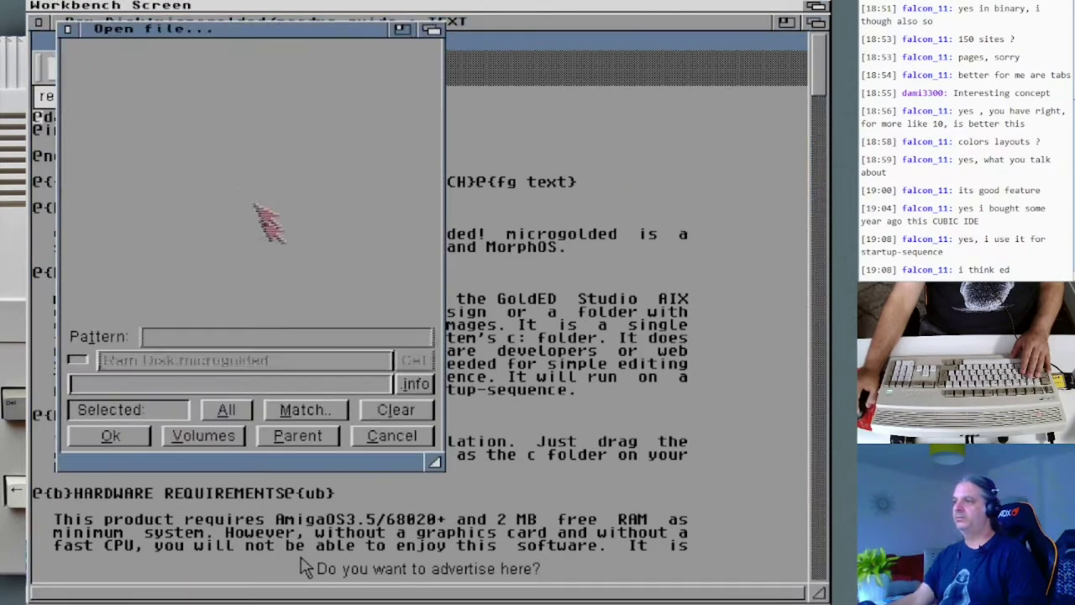
click(225, 430)
click(132, 181)
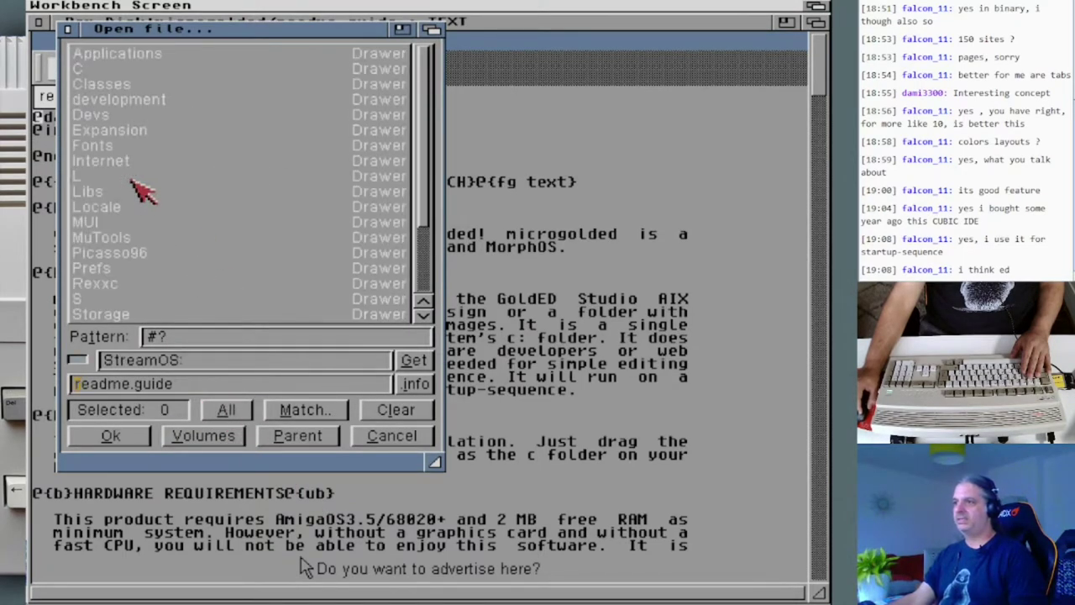
click(122, 300)
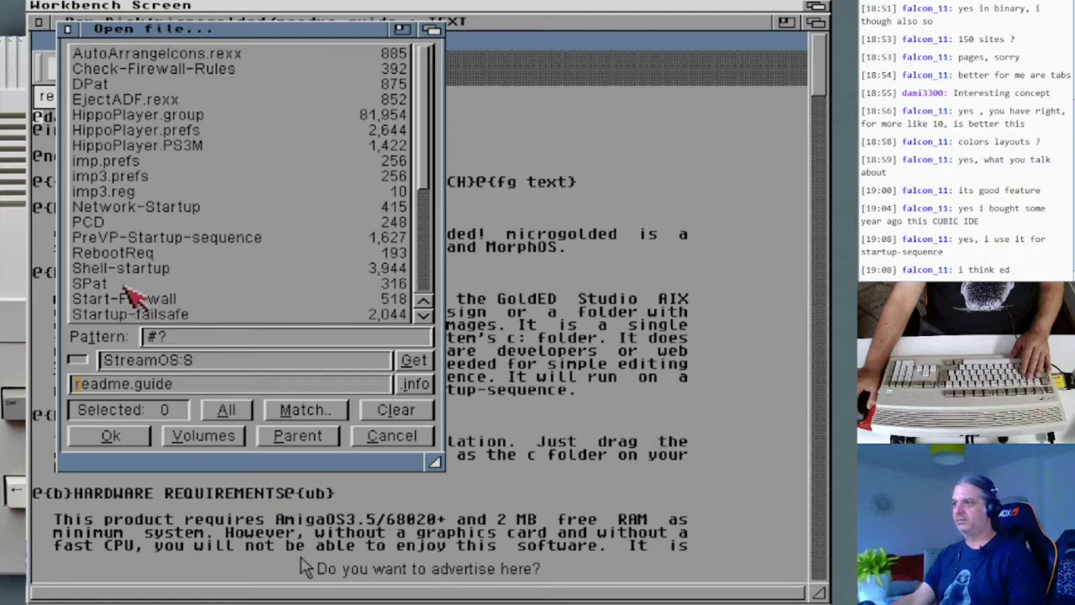
click(433, 273)
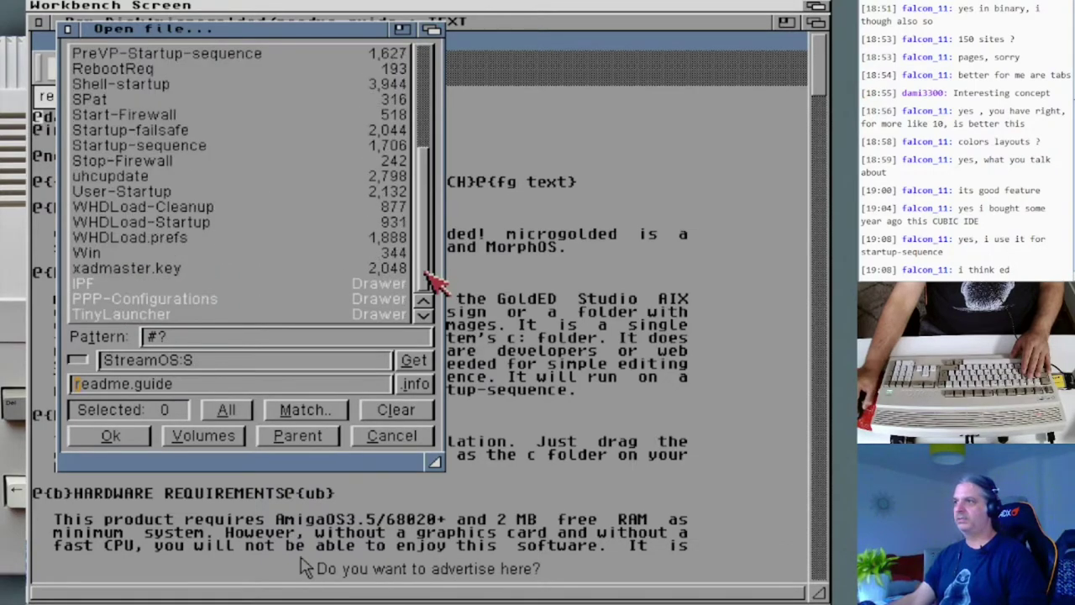
double_click(179, 161)
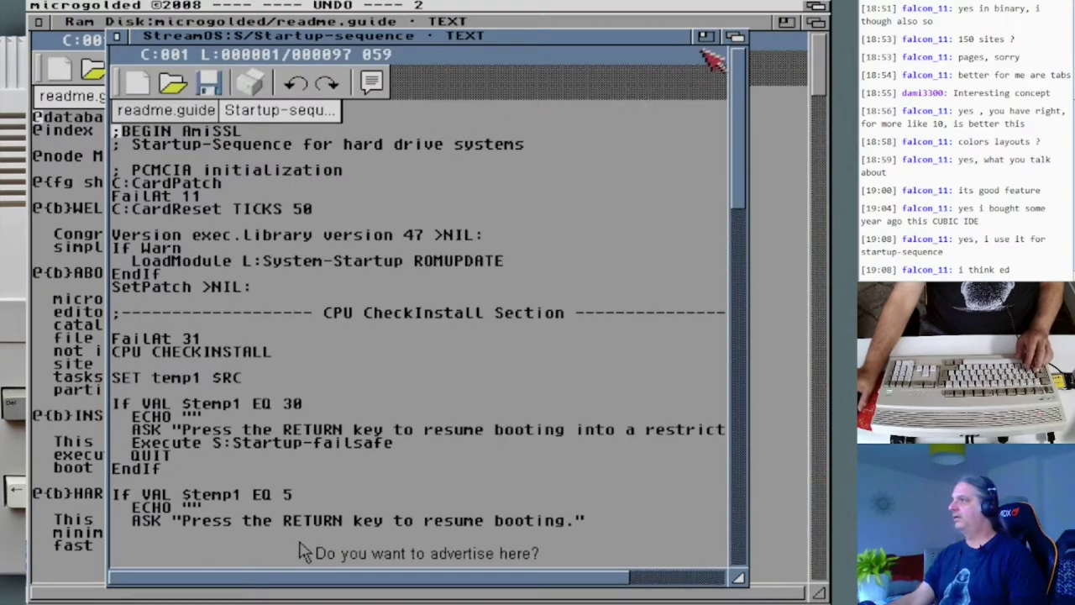
click(705, 39)
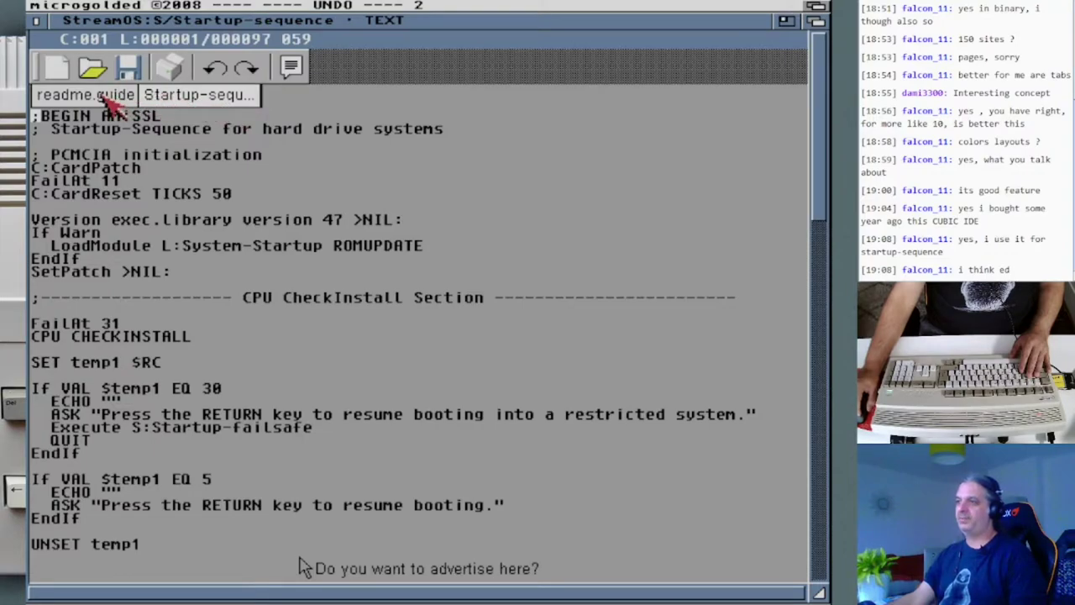
Switch between the readme.guide and Startup-sequence tabs, lowering the Startup-sequence window to compare the two separate windows.
click(108, 99)
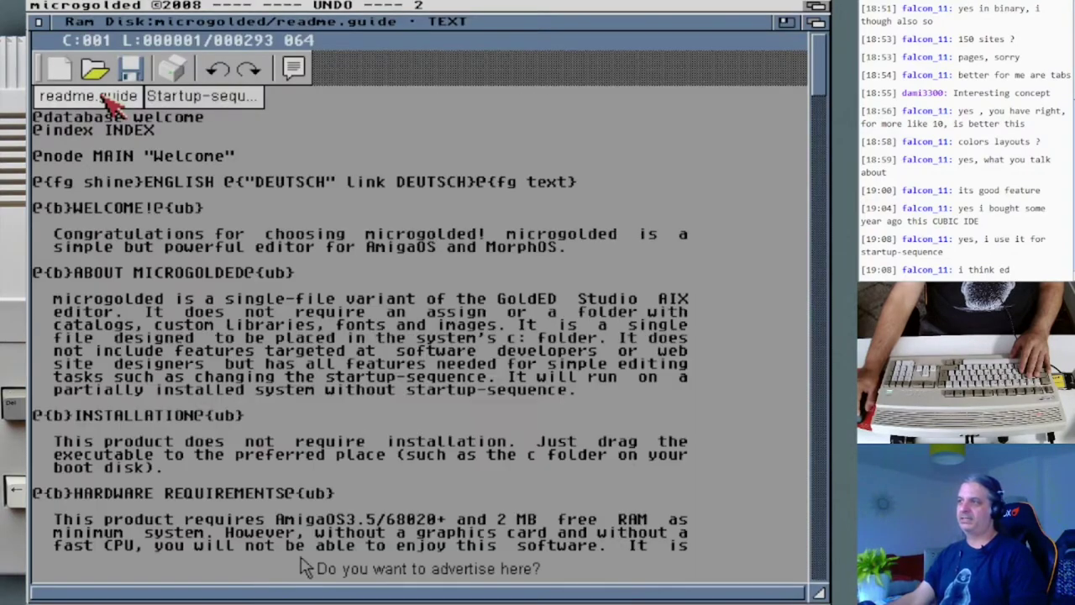
click(201, 96)
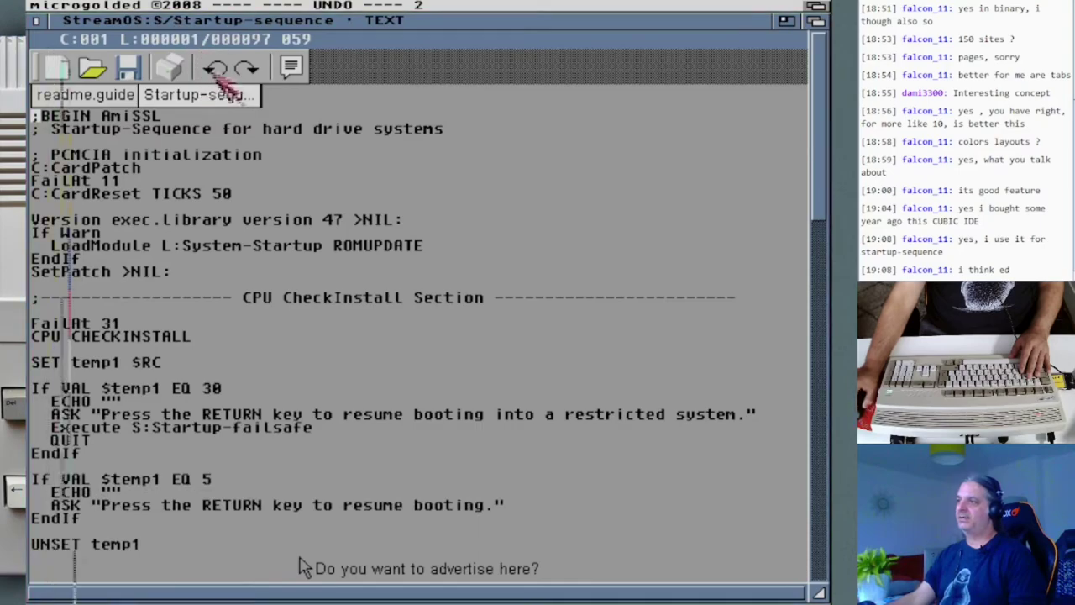
key(super+n)
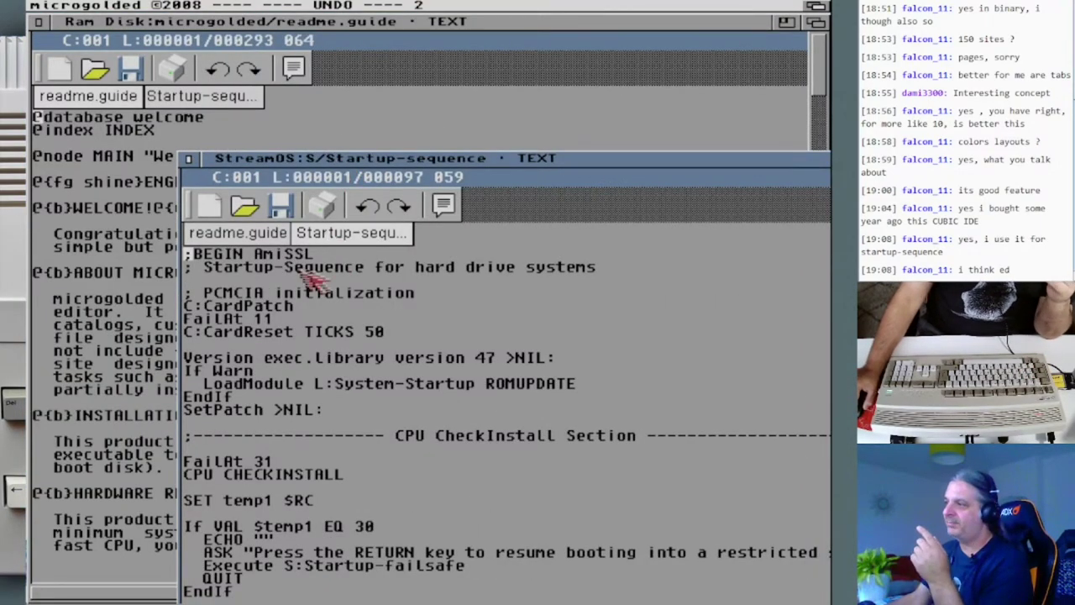
key(super+q)
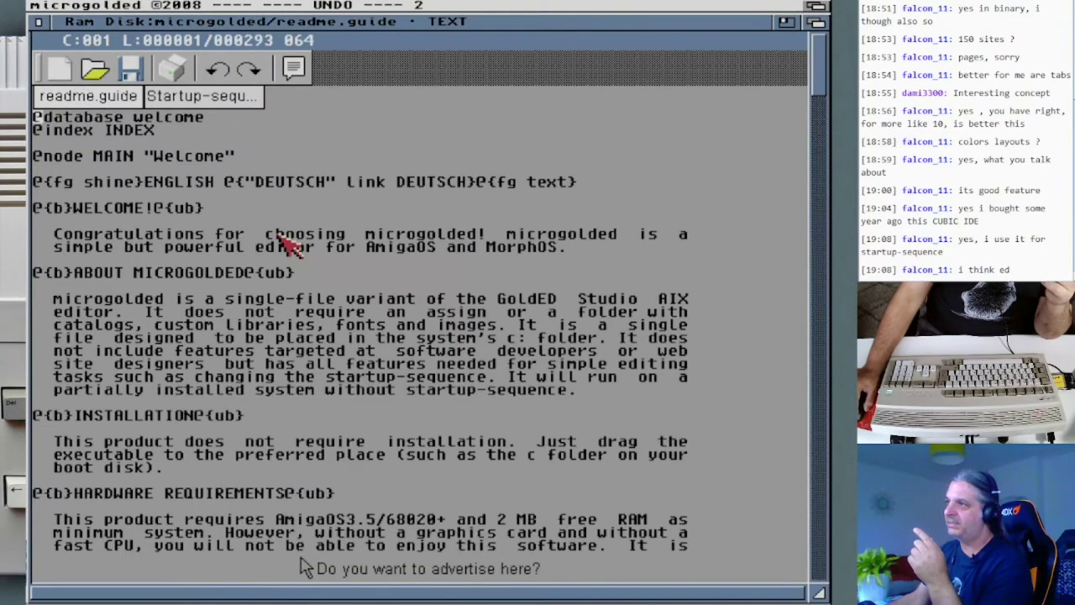
click(210, 97)
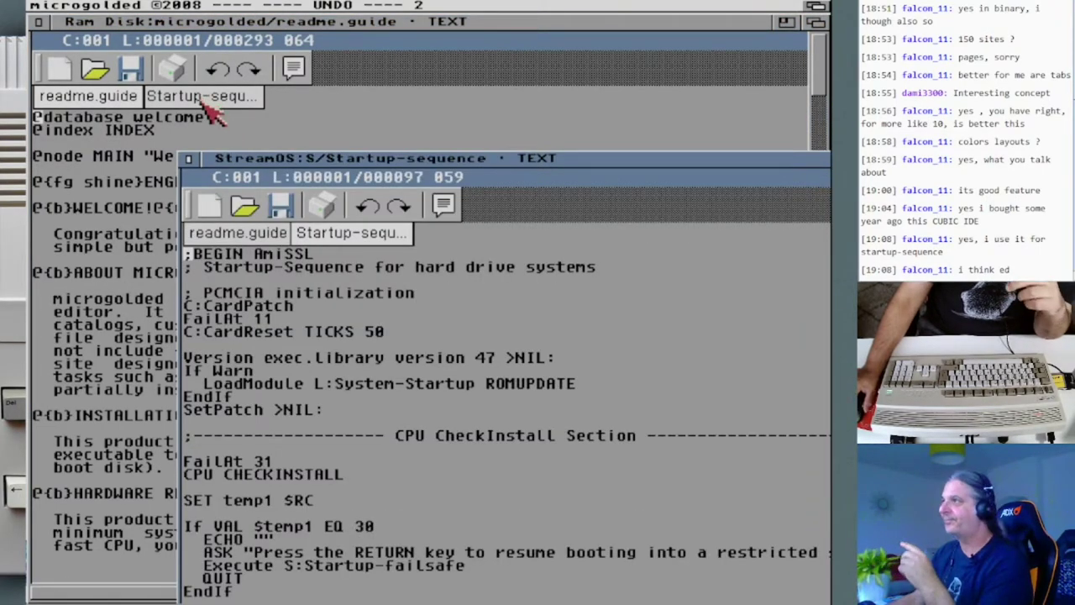
Turn off the Single Document Interface option so documents share one editor window.
right_click(247, 3)
mouse_move(344, 7)
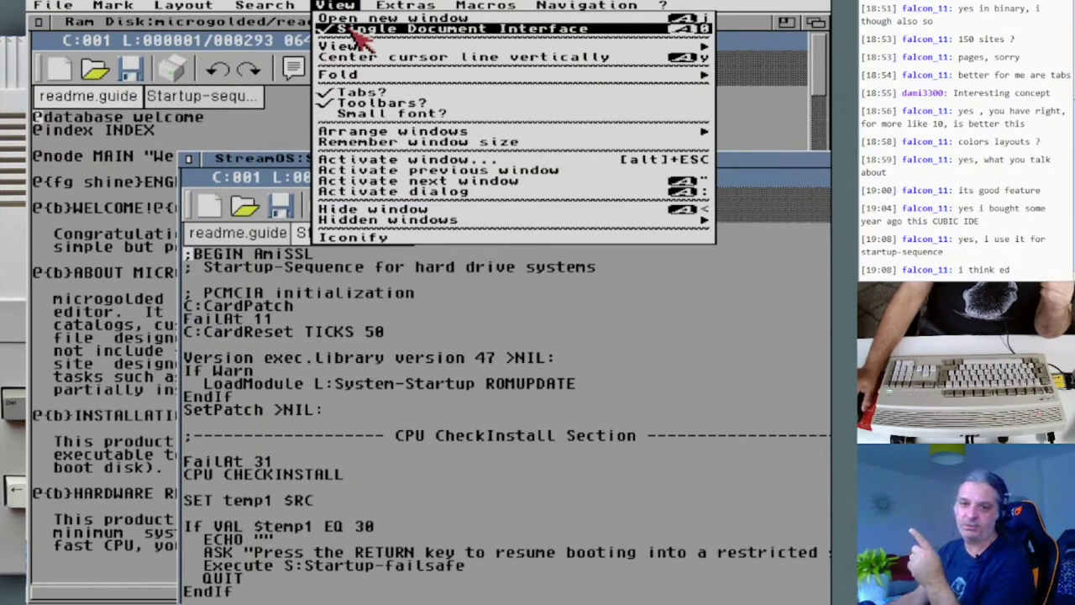
click(355, 32)
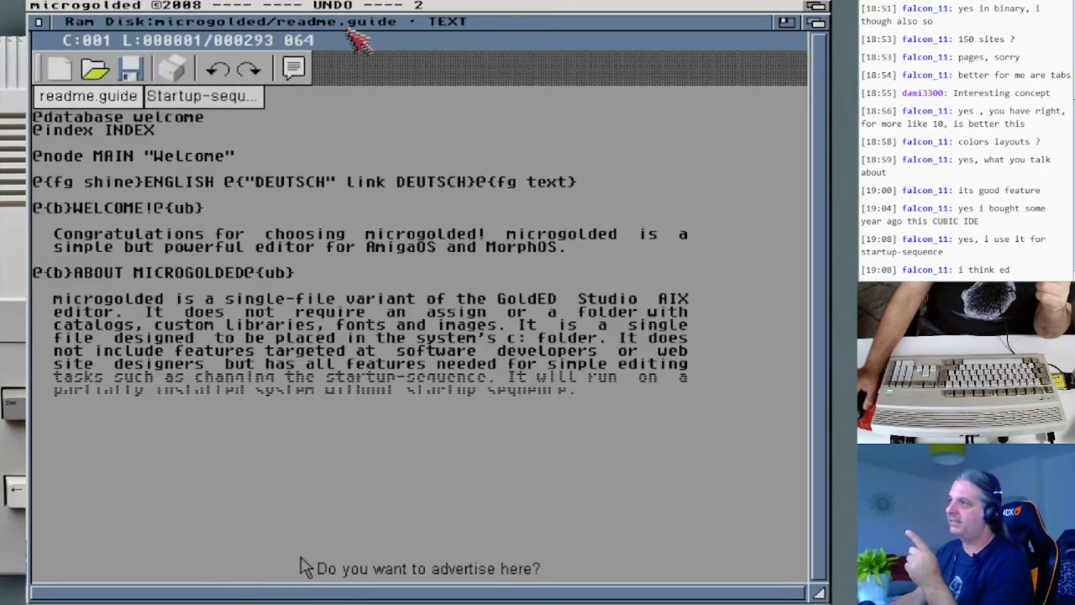
Check how the readme.guide and Startup-sequence tabs switch within the editor window and whether another window lies behind it.
click(231, 94)
drag(246, 22, 271, 396)
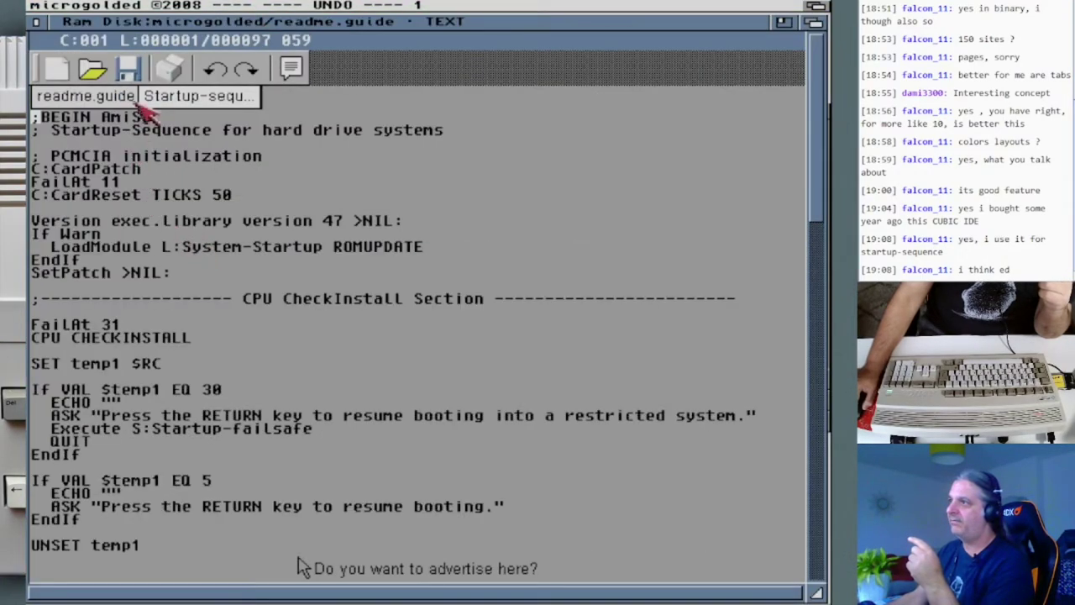
click(195, 99)
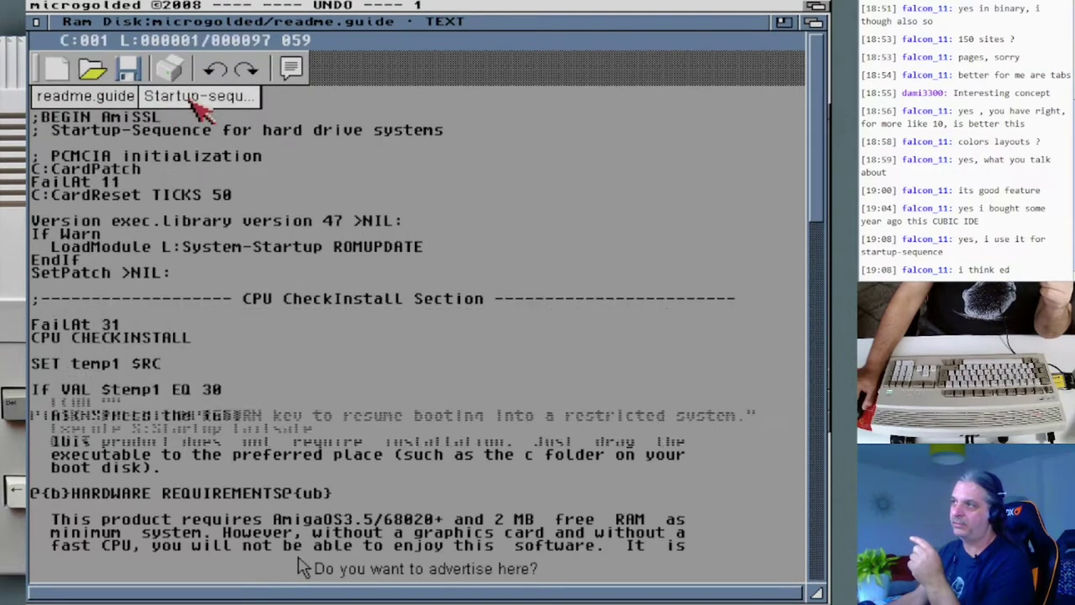
Alternate between the readme.guide and Startup-sequence tabs to check how the documents switch inside one window.
click(103, 98)
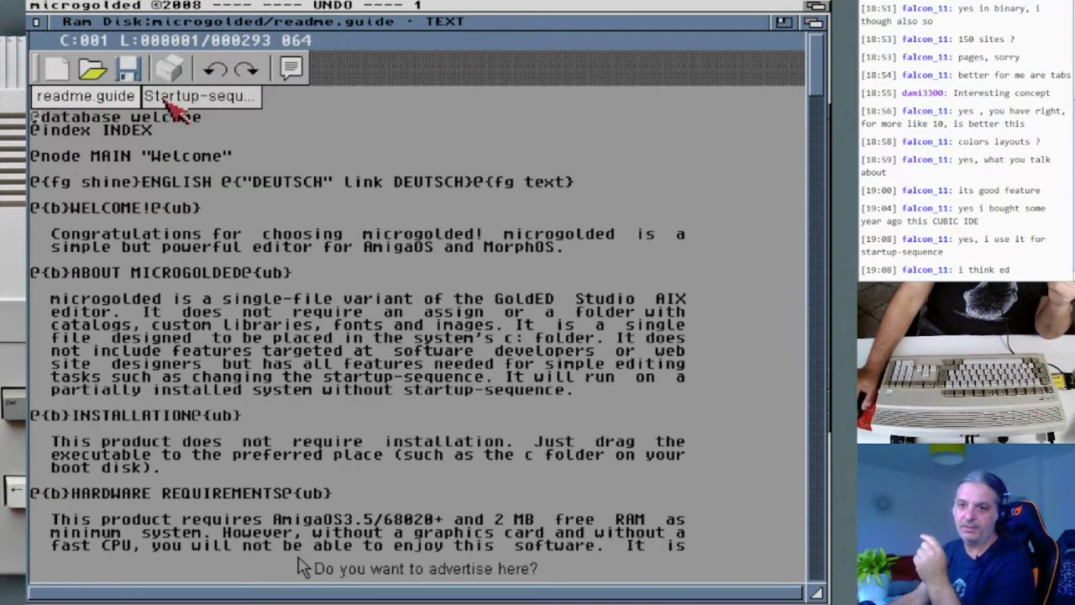
click(168, 98)
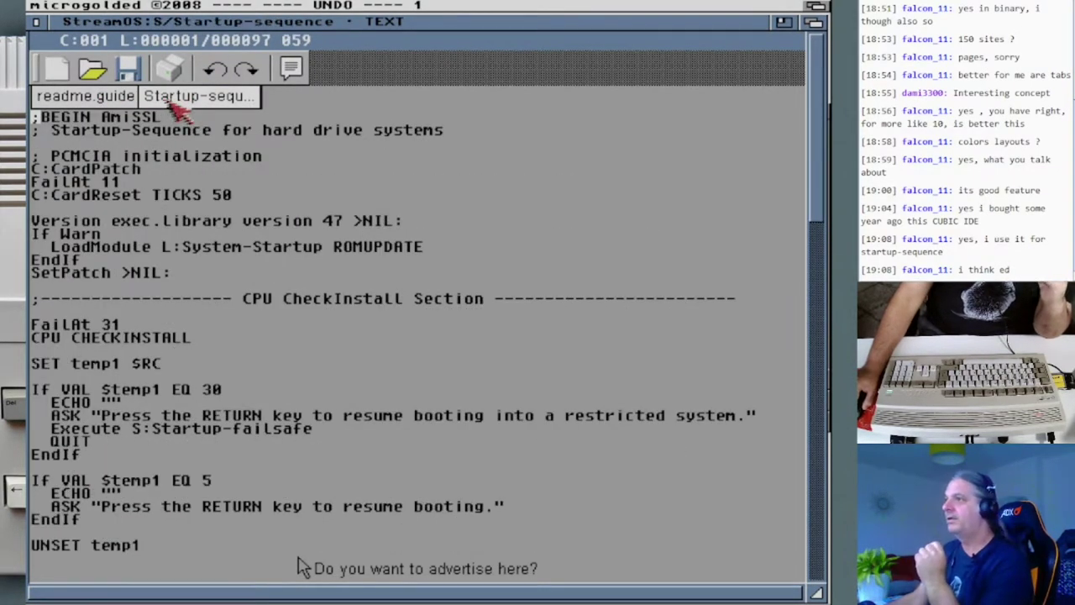
click(103, 99)
click(181, 99)
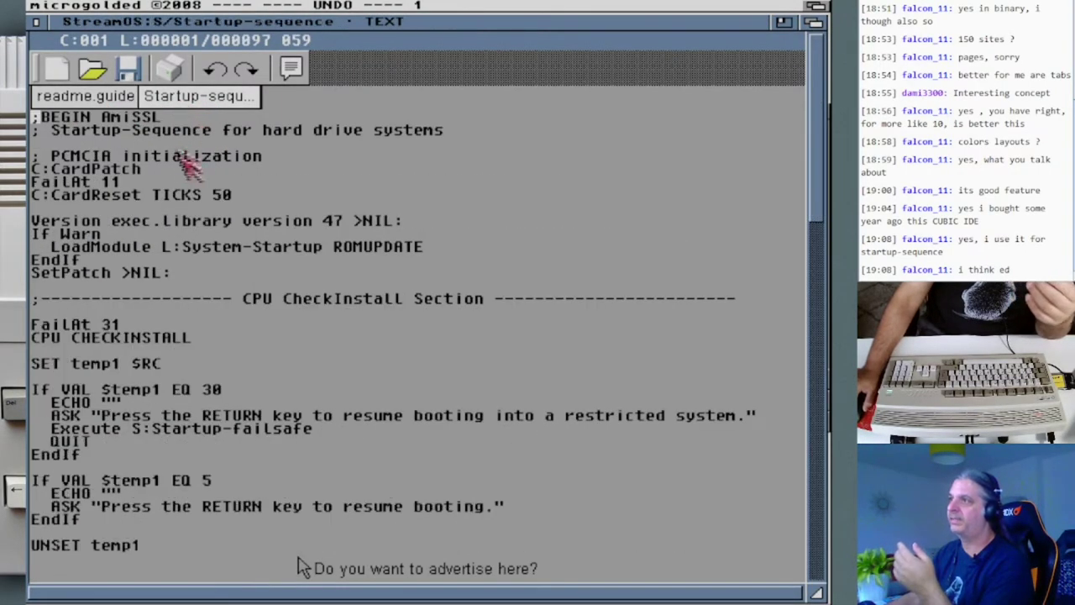
Open User-Startup from the s: drawer as a third document using the open-in-new-window command.
right_click(93, 13)
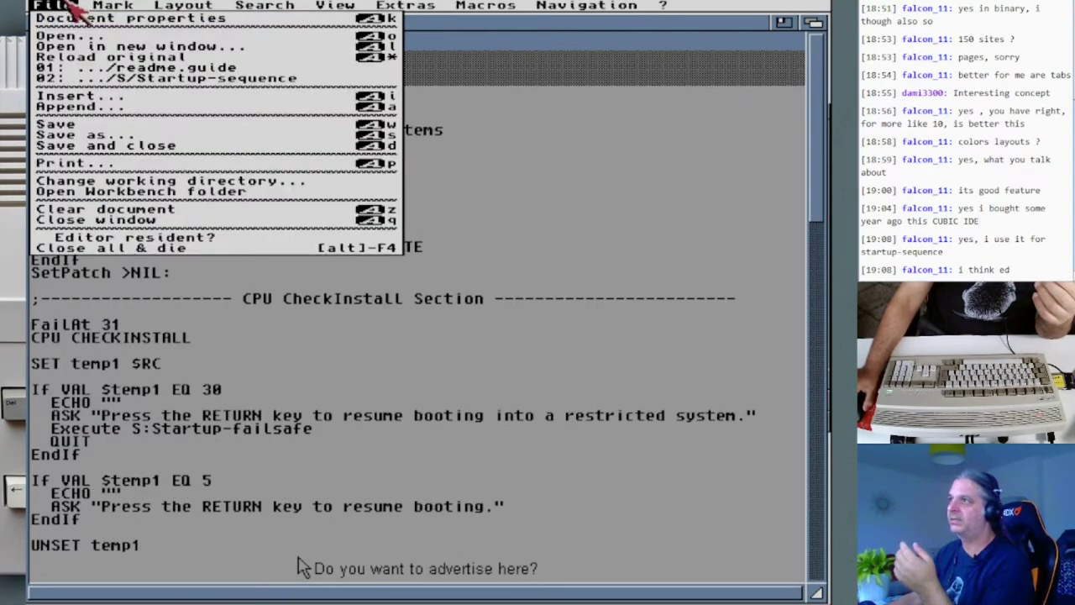
click(77, 45)
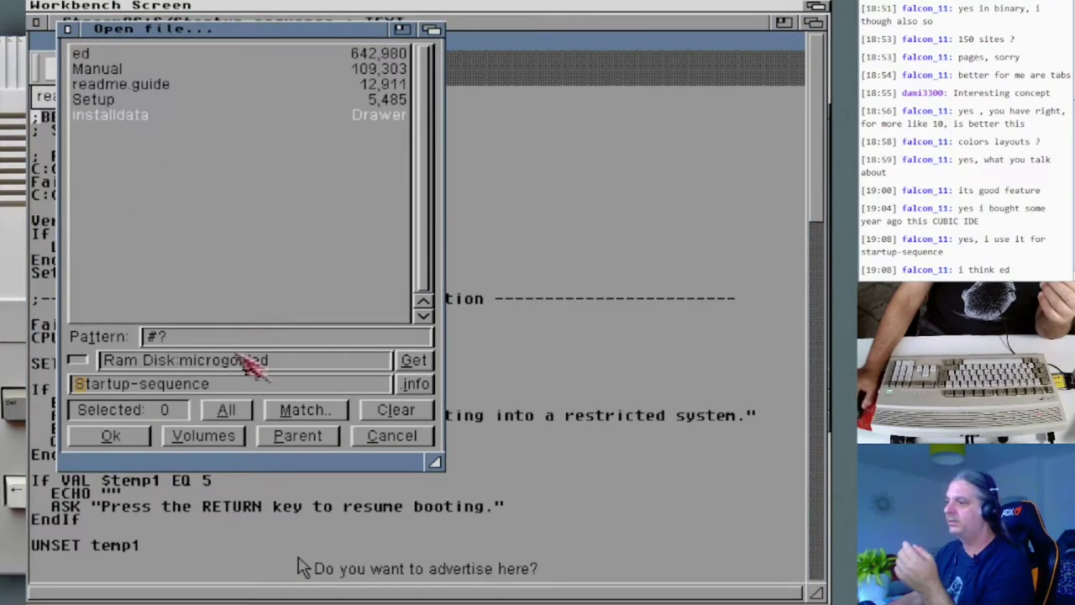
click(247, 359)
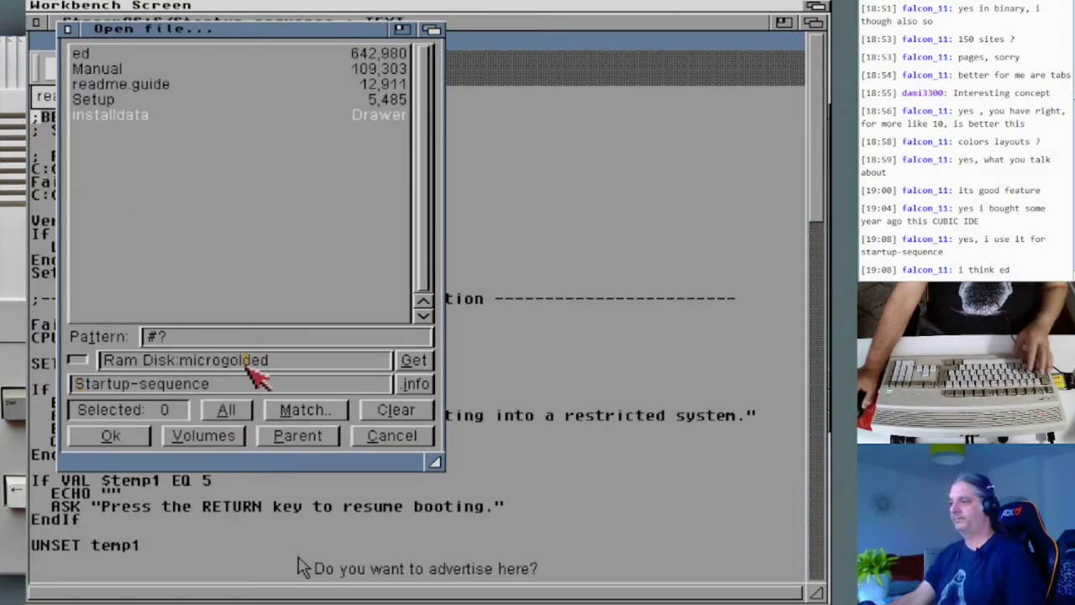
key(Right)
key(Right)
key(Right)
key(BackSpace)
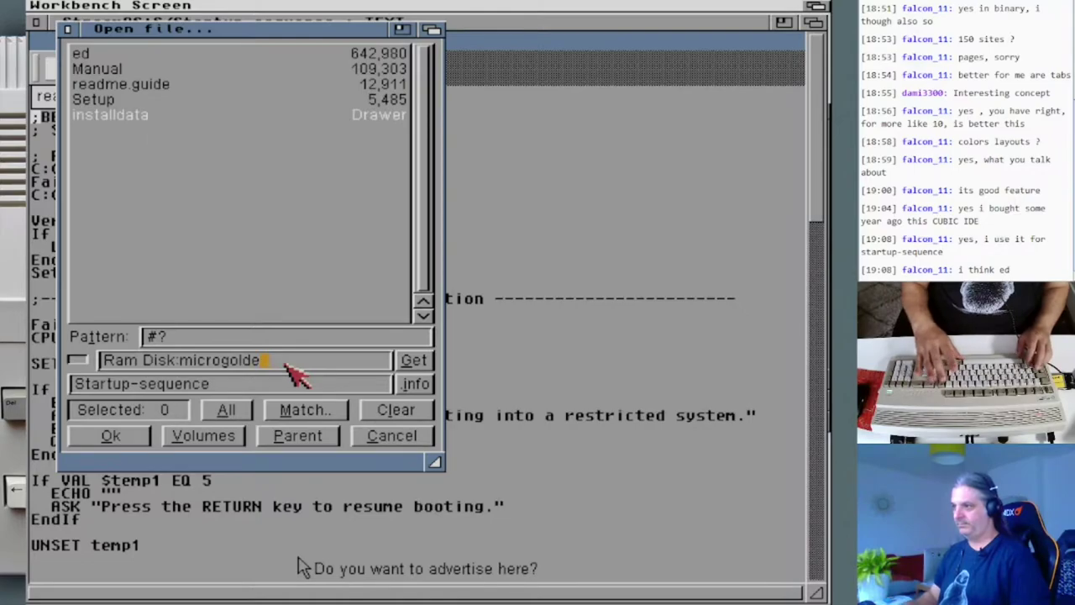
key(shift+BackSpace)
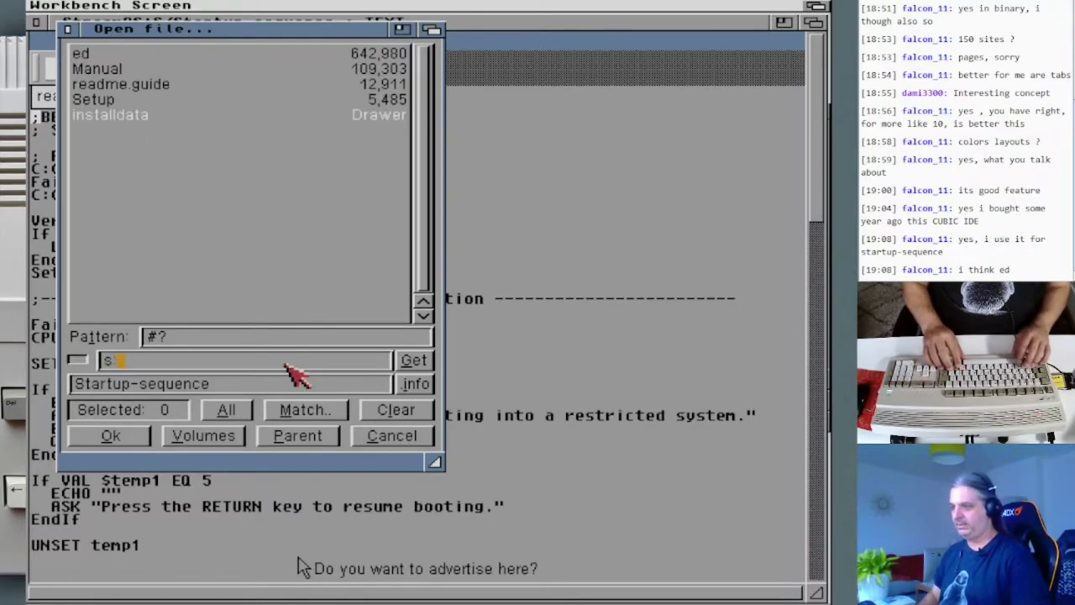
text(s:)
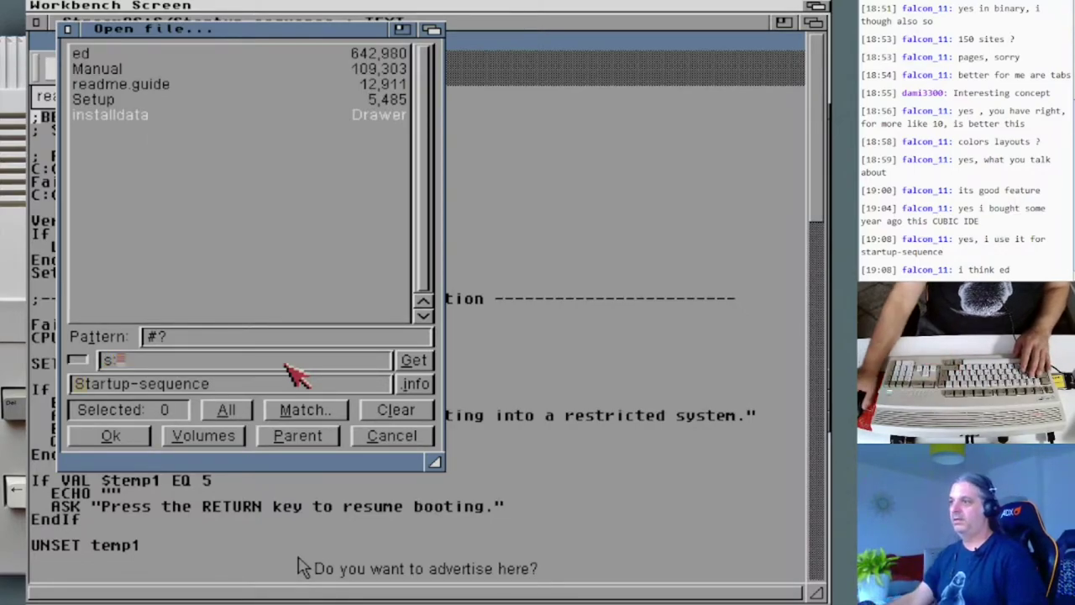
key(Return)
scroll(425, 294, down, 4)
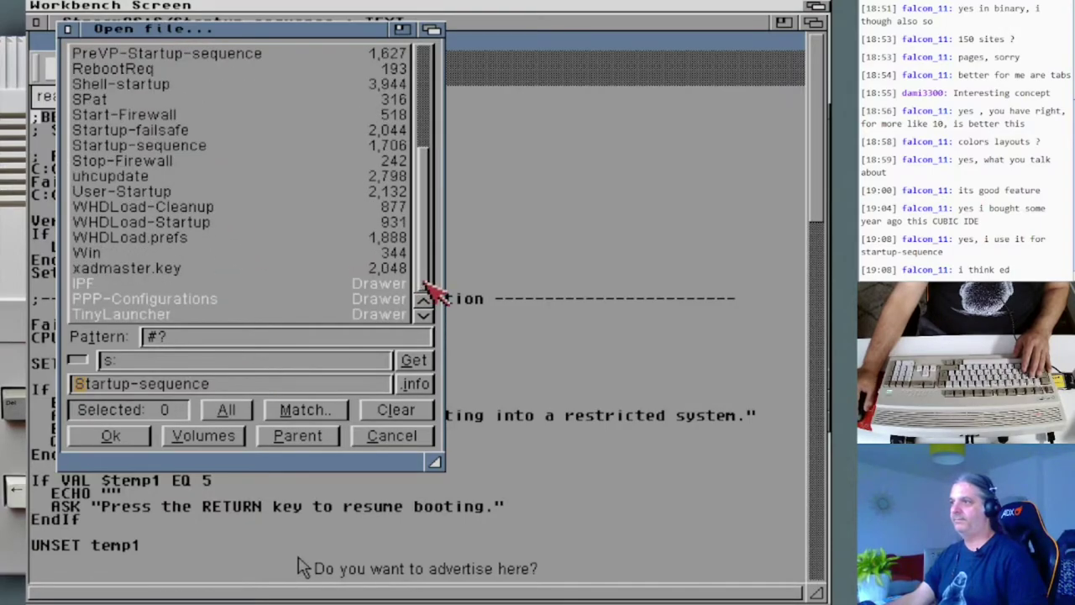
double_click(118, 193)
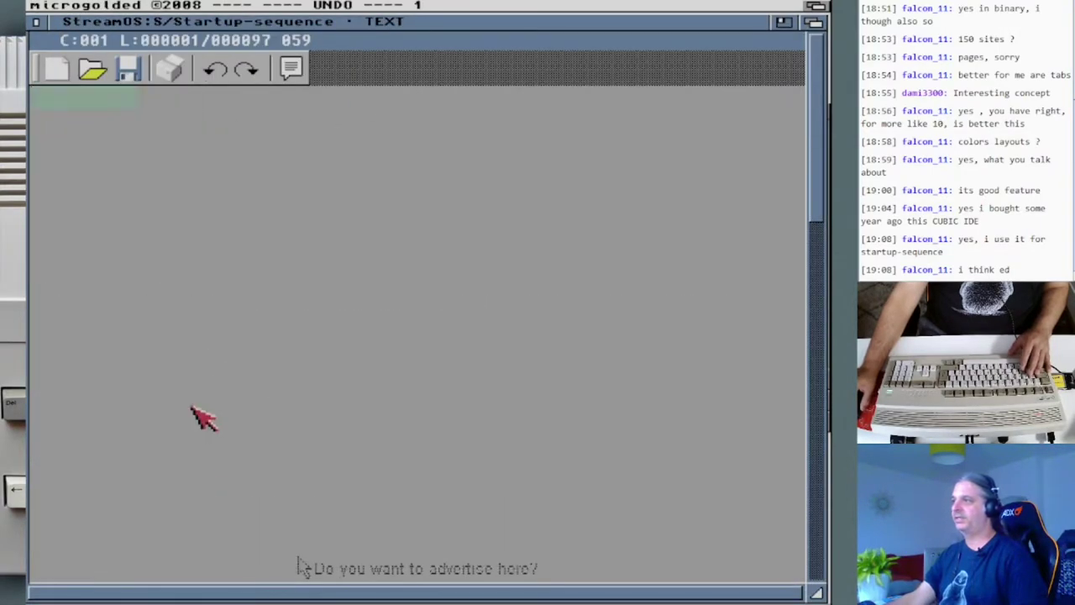
Start opening another file in a new window and browse StreamOS:development/NDK3.2/Examples, including its Bitmap drawer.
right_click(69, 14)
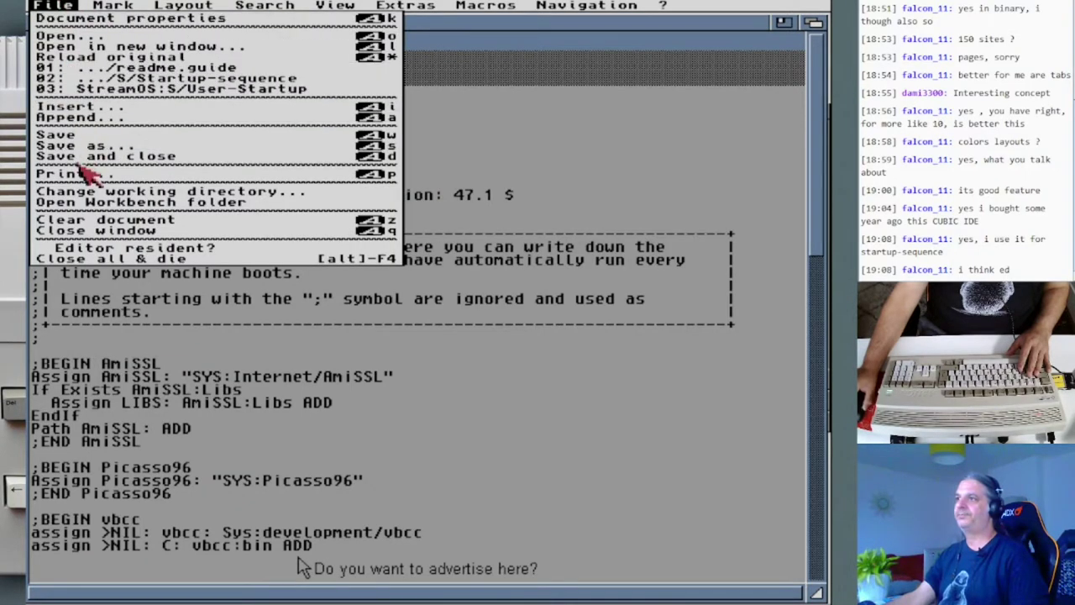
click(97, 51)
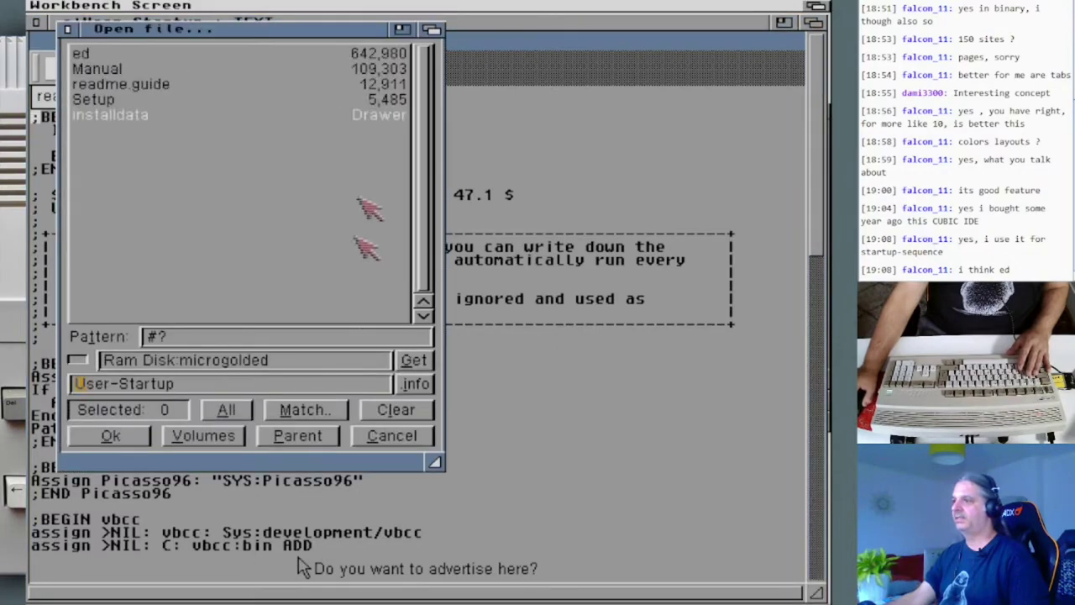
click(225, 437)
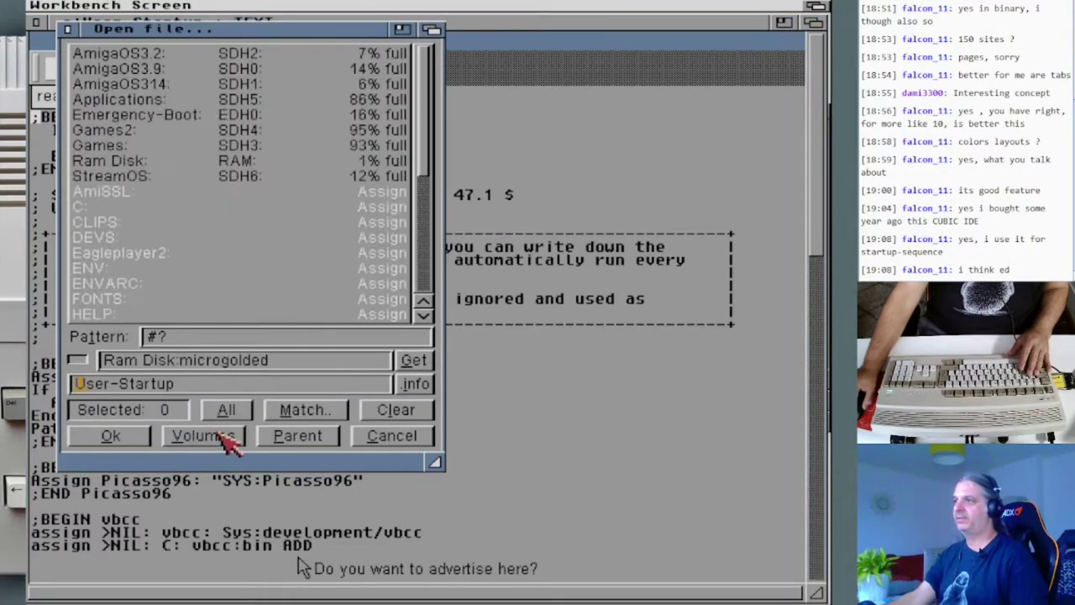
click(126, 177)
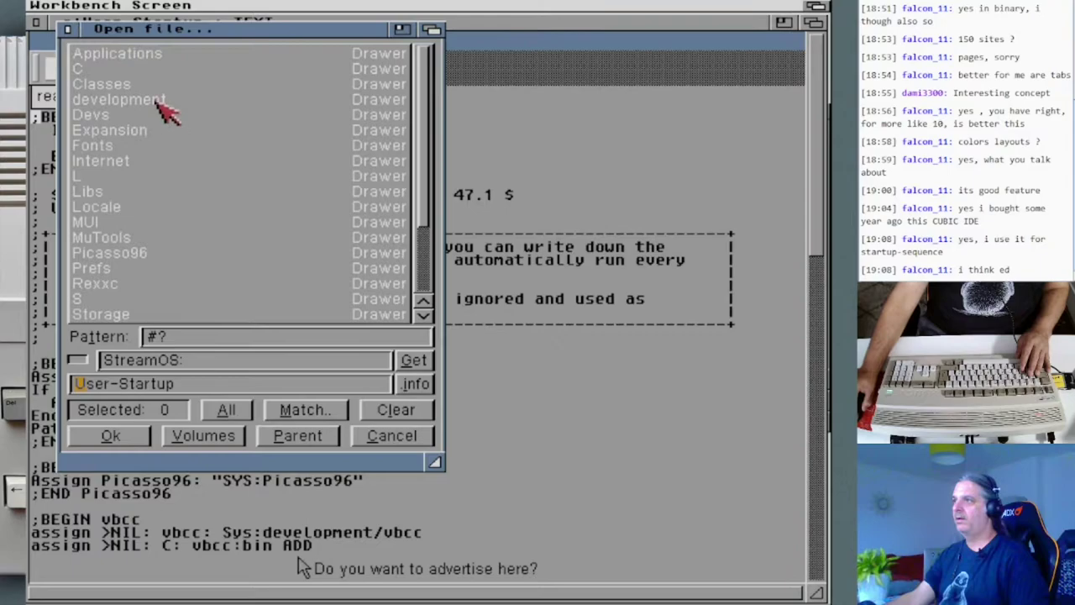
click(157, 100)
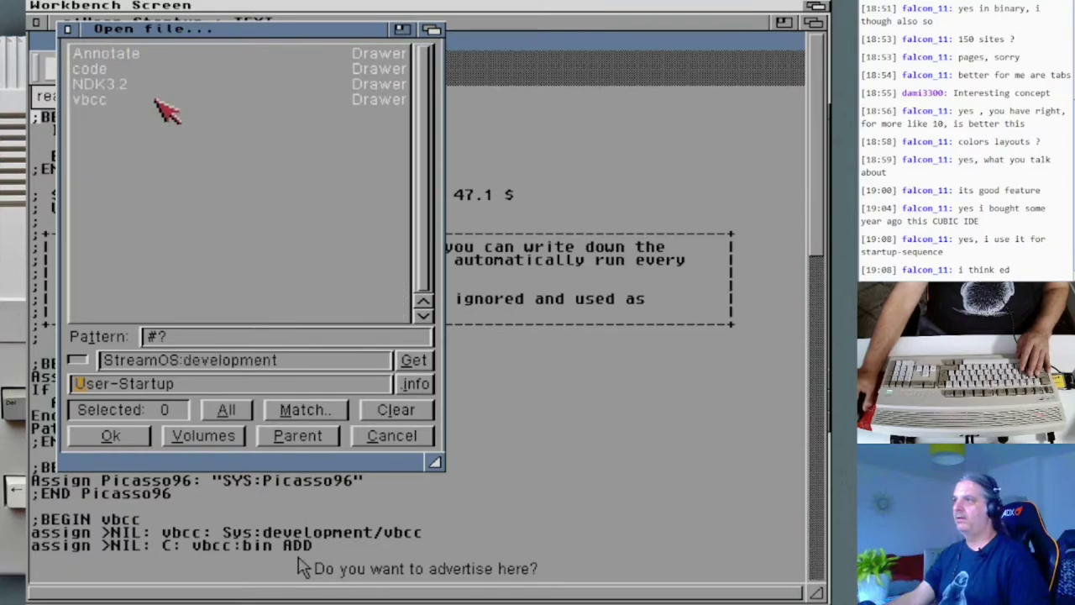
click(94, 70)
click(298, 435)
click(111, 85)
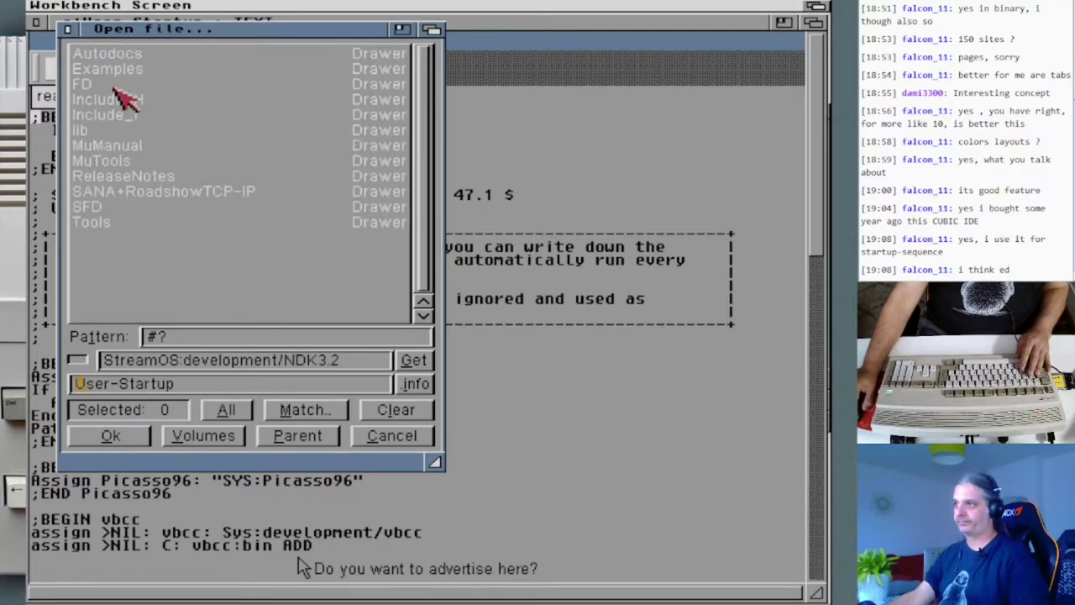
click(111, 71)
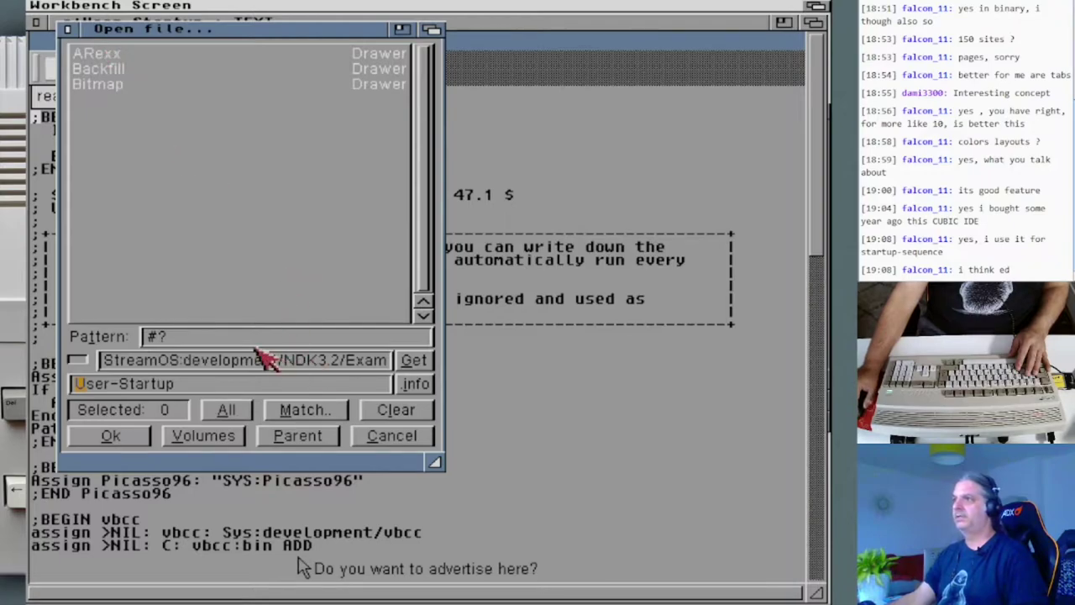
double_click(97, 84)
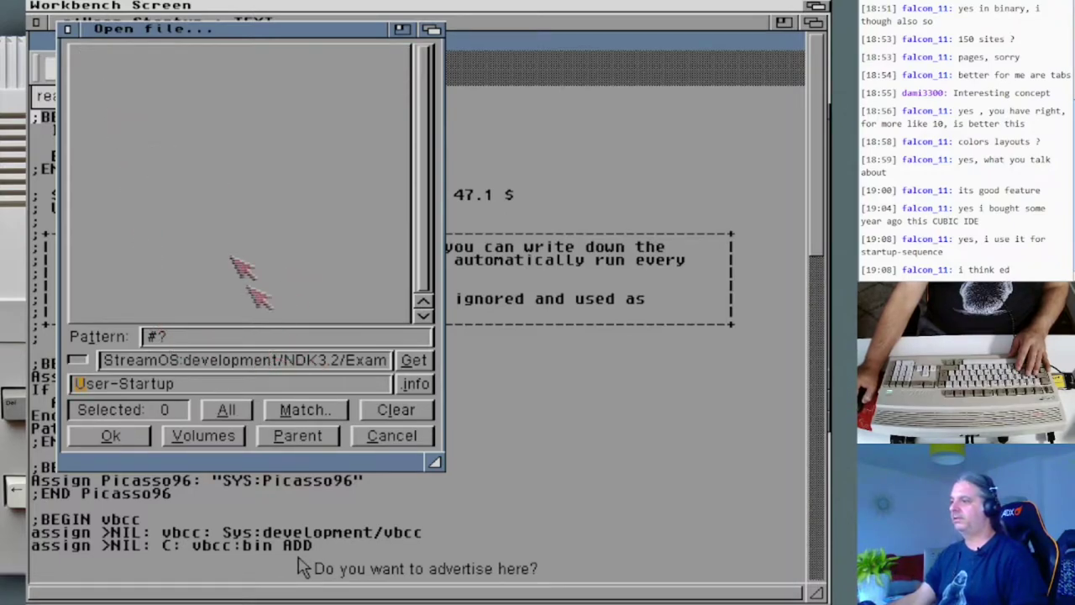
click(308, 436)
Try filtering the Examples drawer with the file pattern #?.c and restore the pattern to #?
click(215, 339)
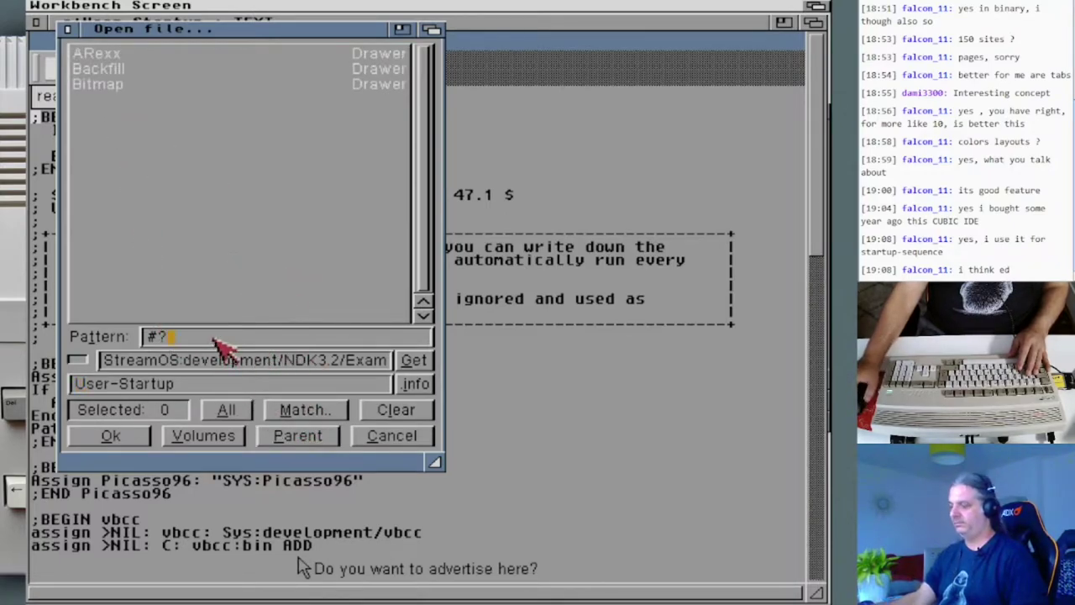
text(.c)
key(Return)
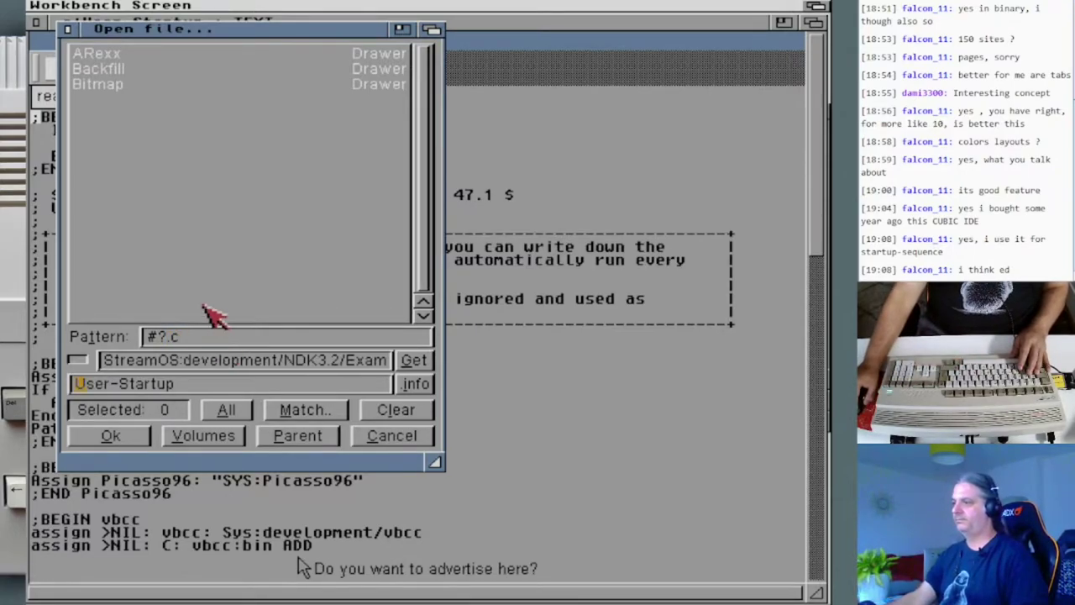
click(252, 341)
key(BackSpace)
key(BackSpace)
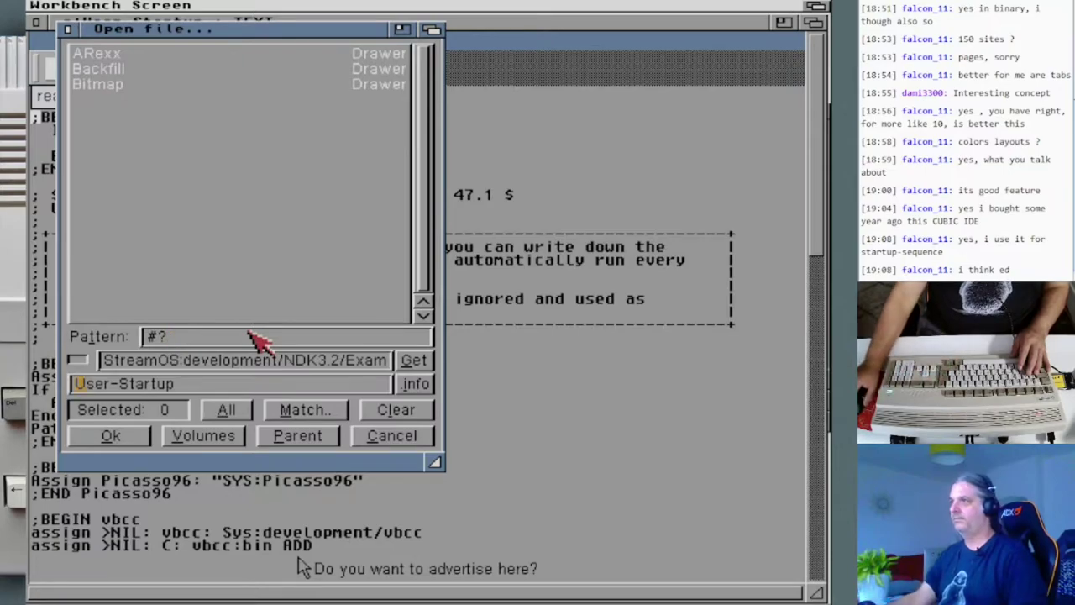
Look inside the ARexx examples drawer, return to its parent, and cancel the file request after clearing the file name.
double_click(109, 69)
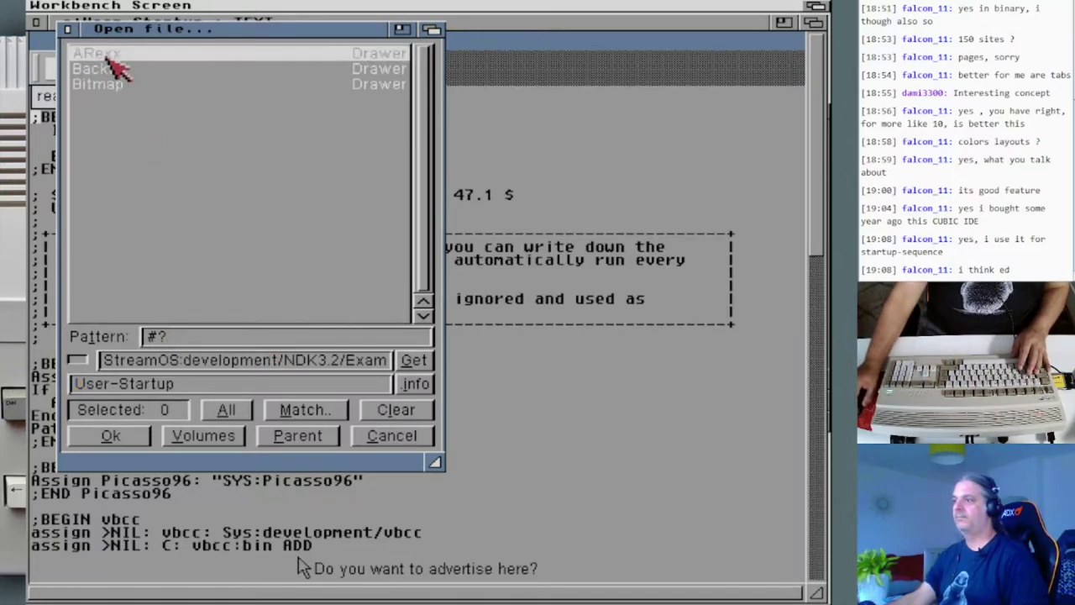
click(282, 438)
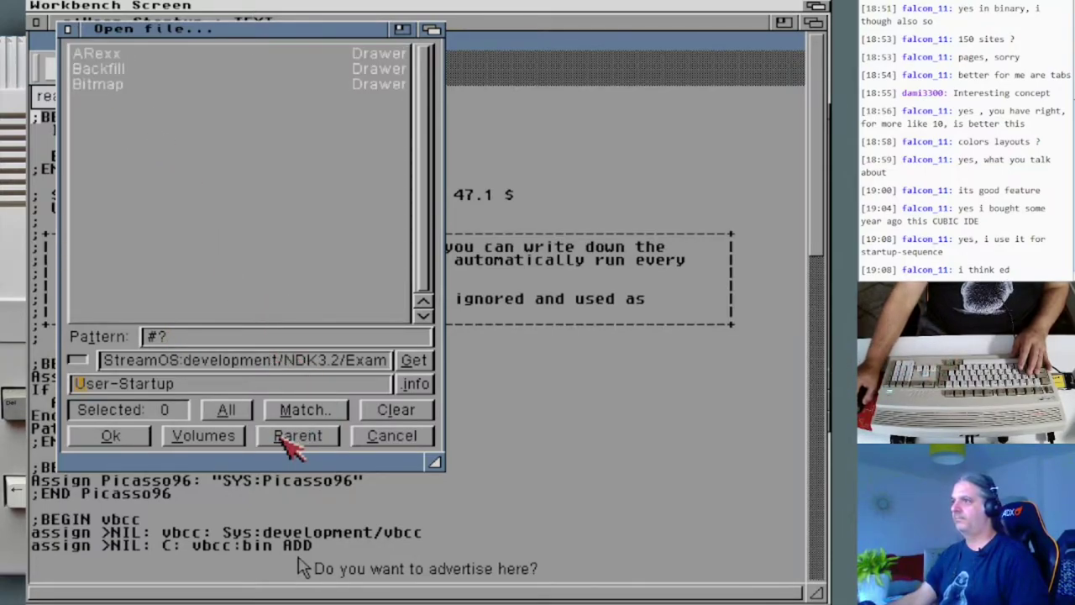
click(237, 387)
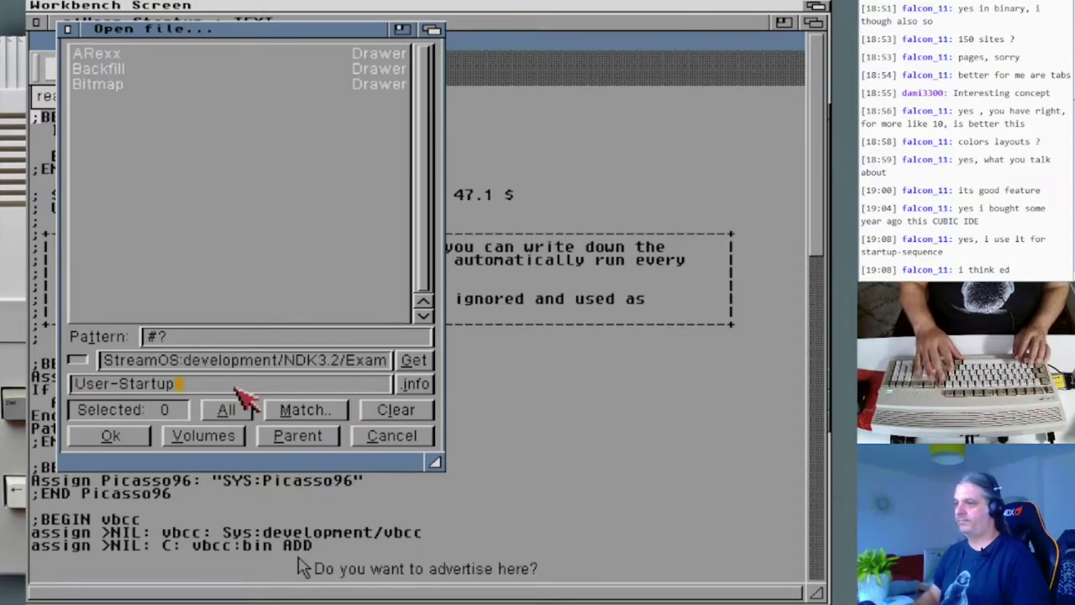
key(super+x)
key(Escape)
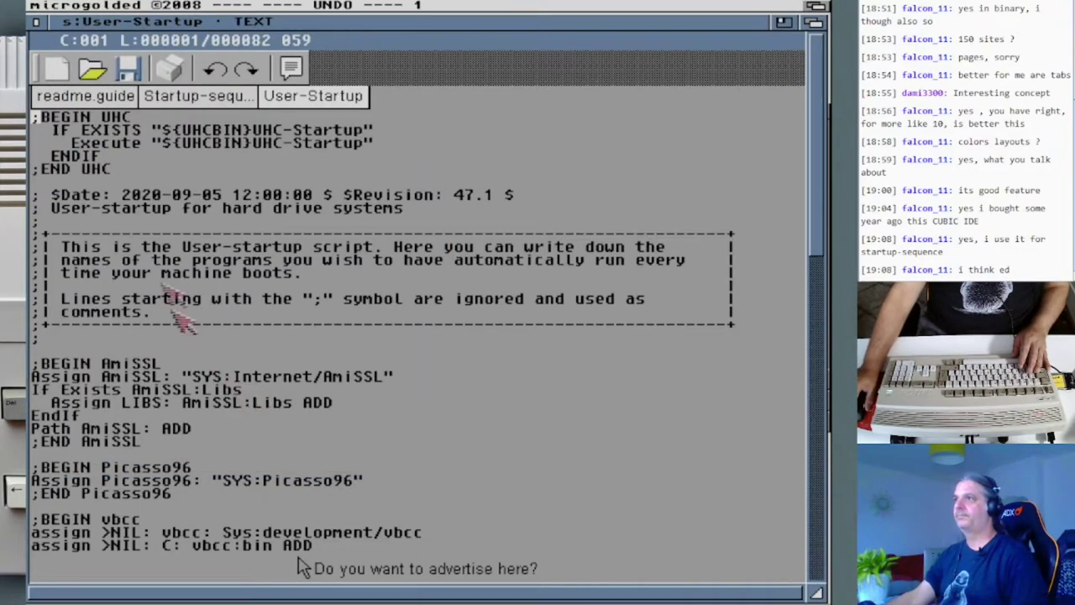
Start opening another file, go to StreamOS:development, and clear the User-Startup file name.
right_click(63, 9)
right_click(55, 37)
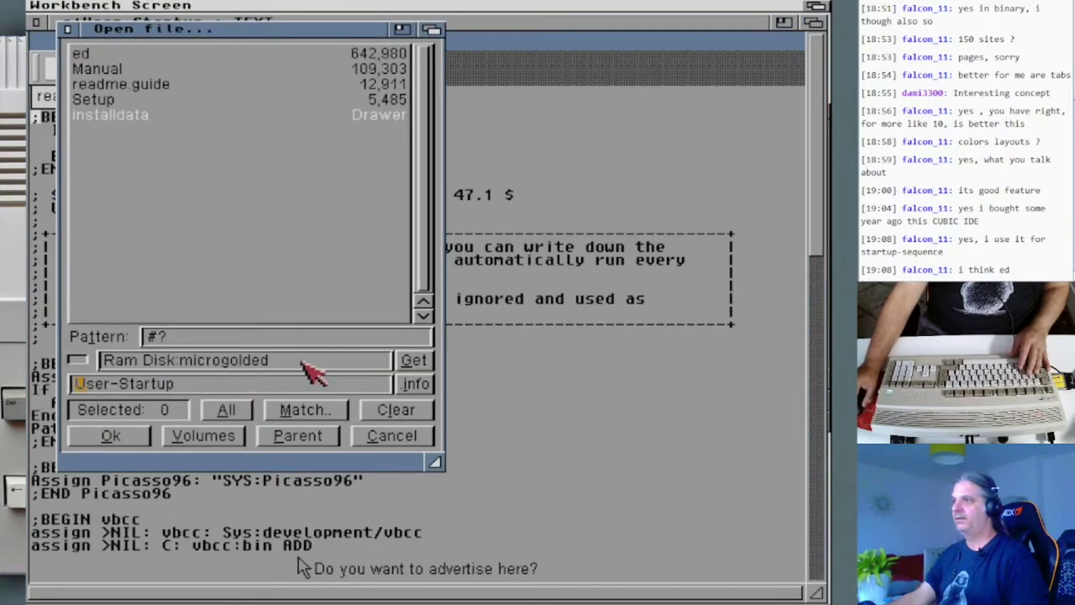
click(229, 435)
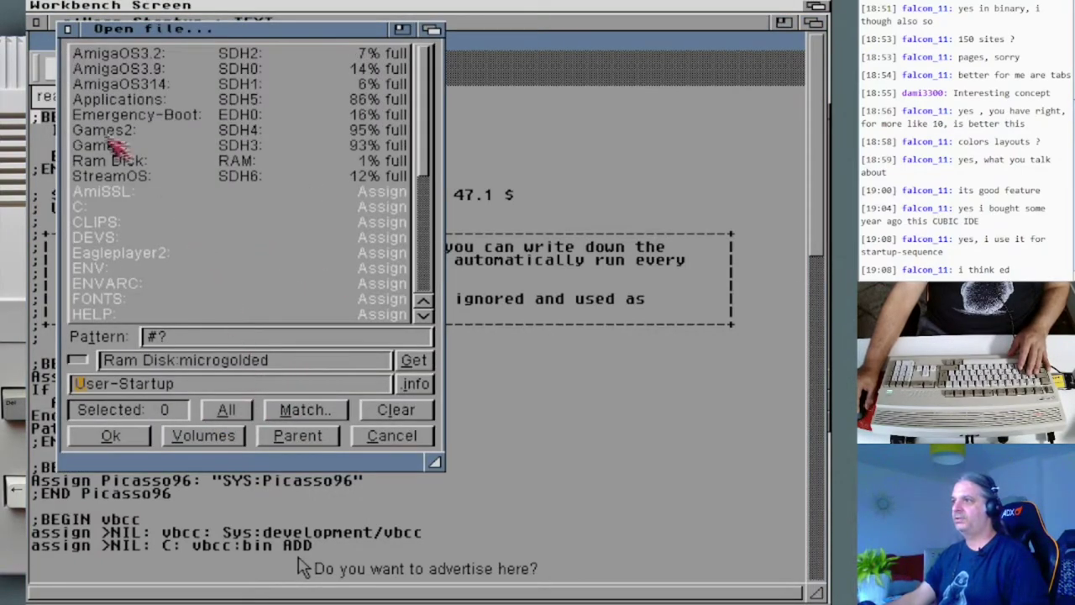
click(118, 177)
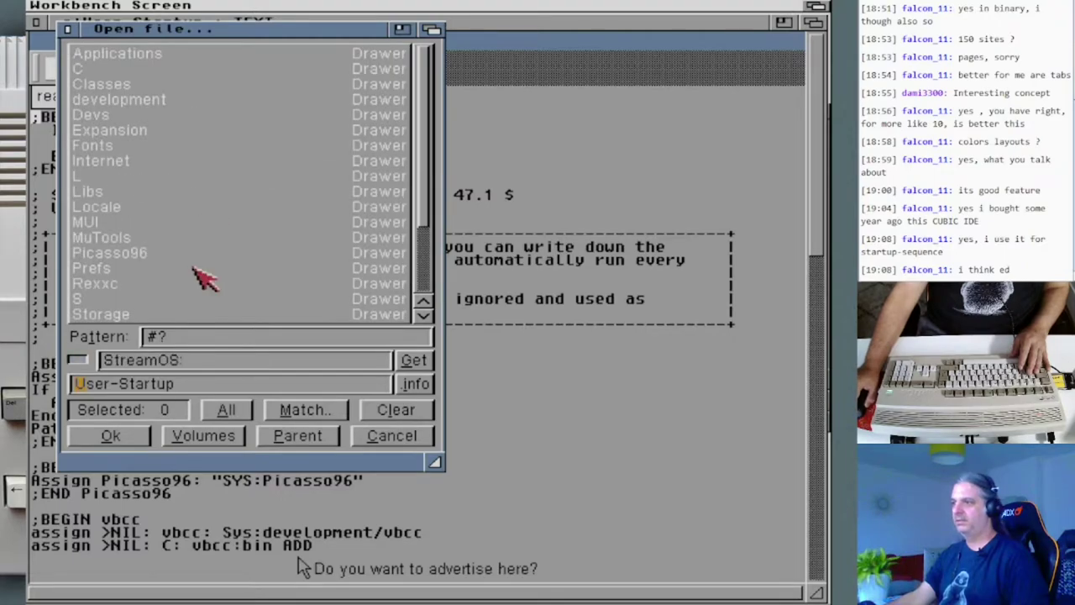
click(114, 101)
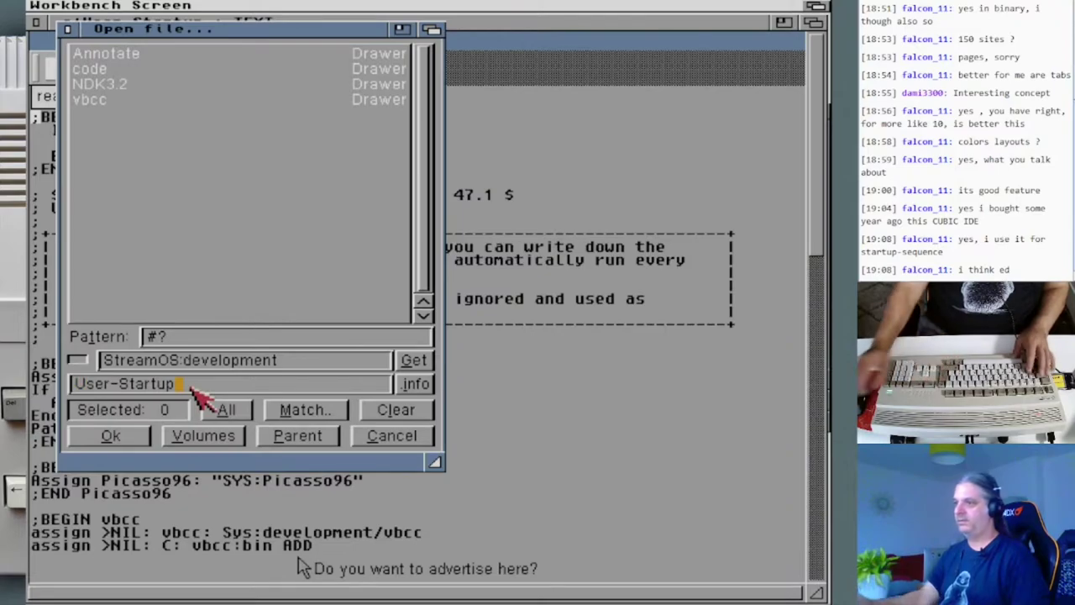
key(super+x)
key(shift+Tab)
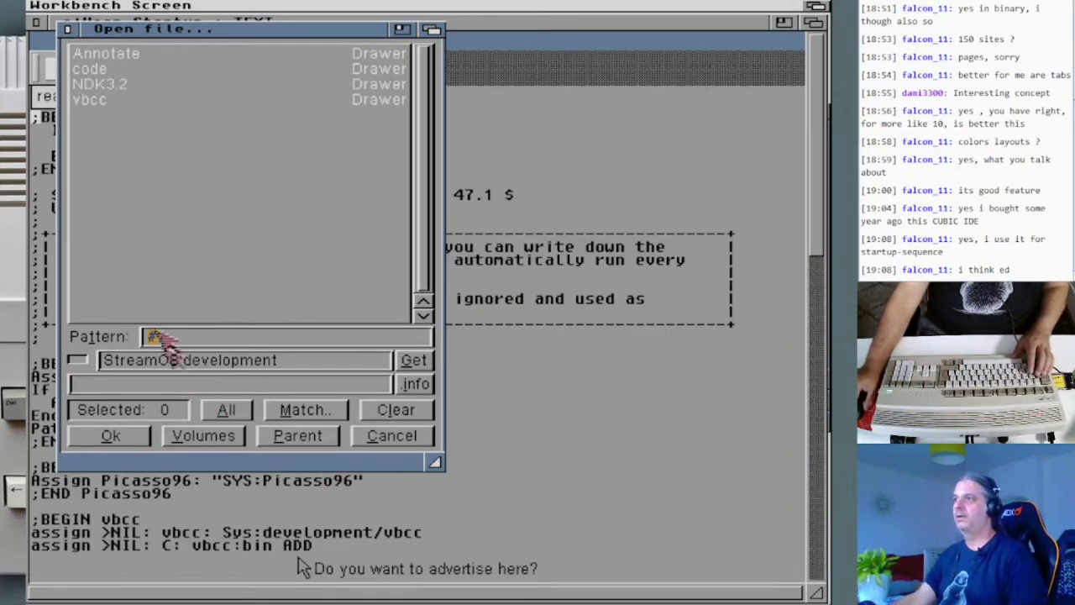
Go to the NDK3.2/Examples drawer in the file request, then bring up the Match pattern prompt and cancel it.
click(100, 84)
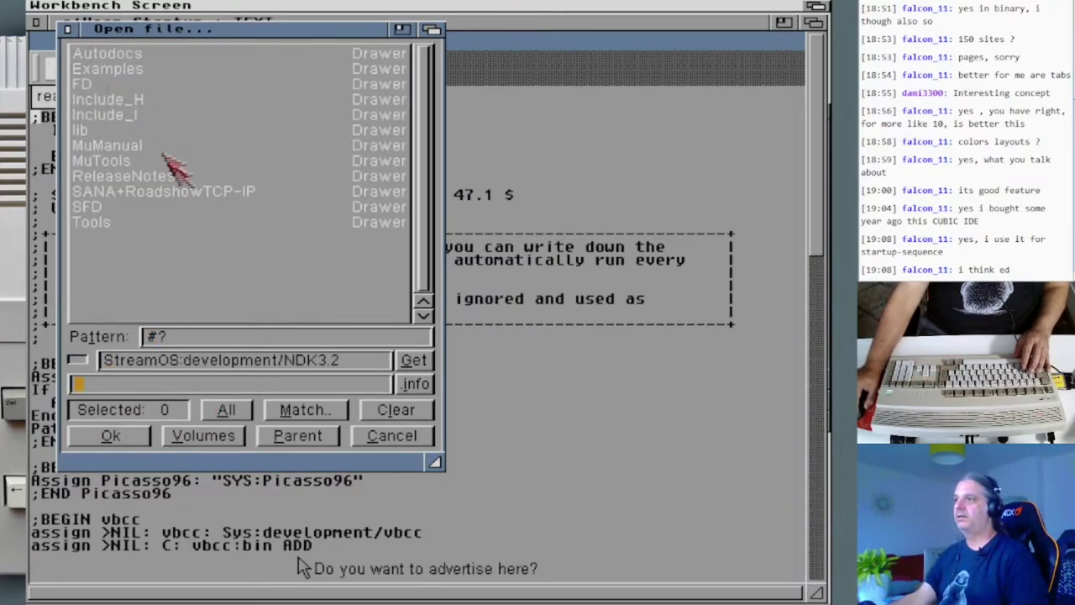
click(110, 71)
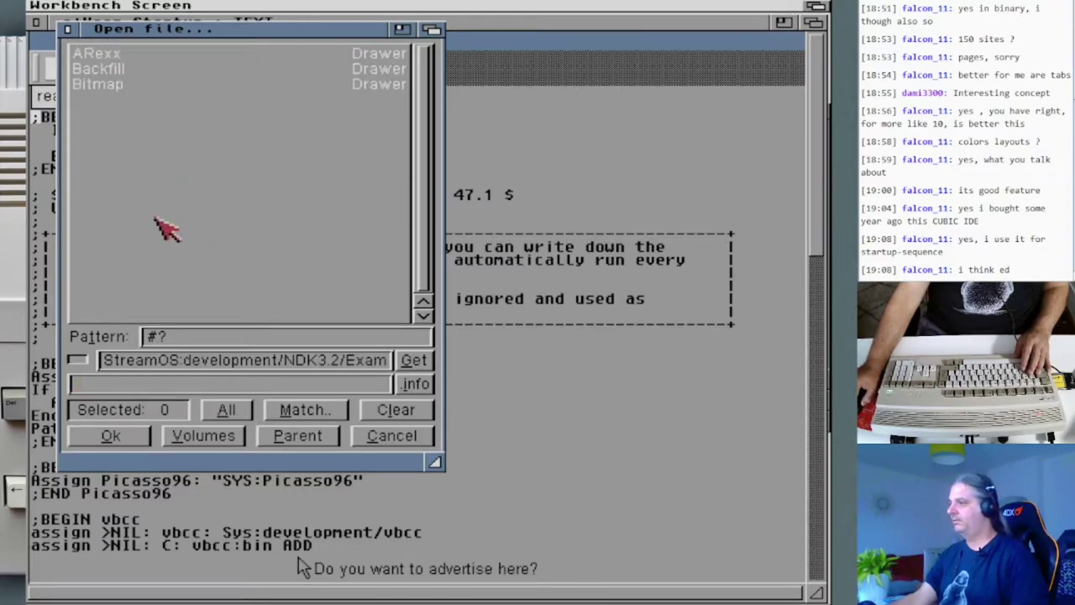
click(410, 363)
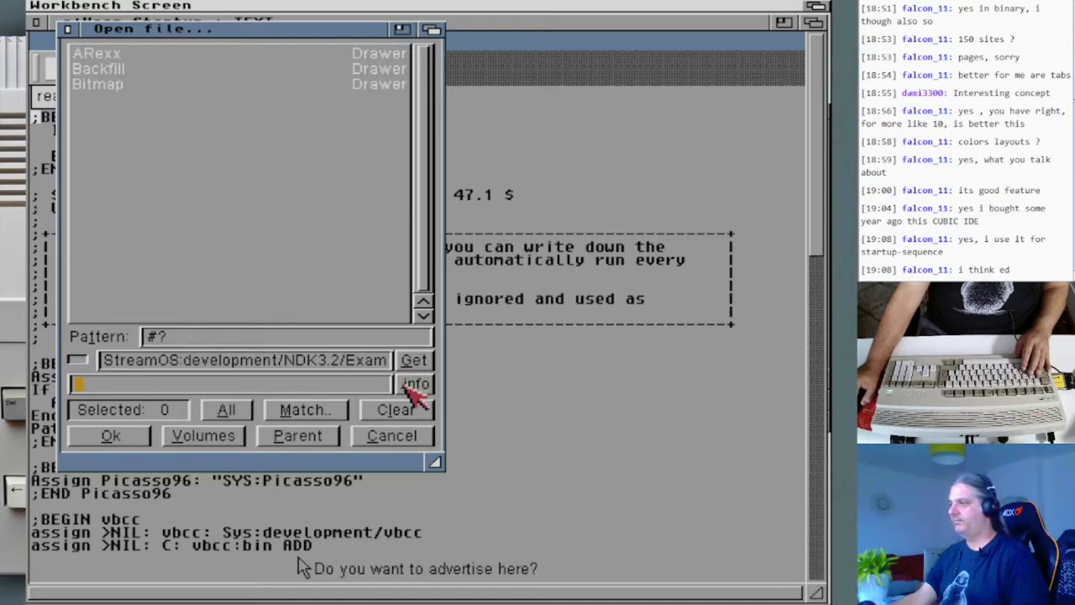
click(424, 388)
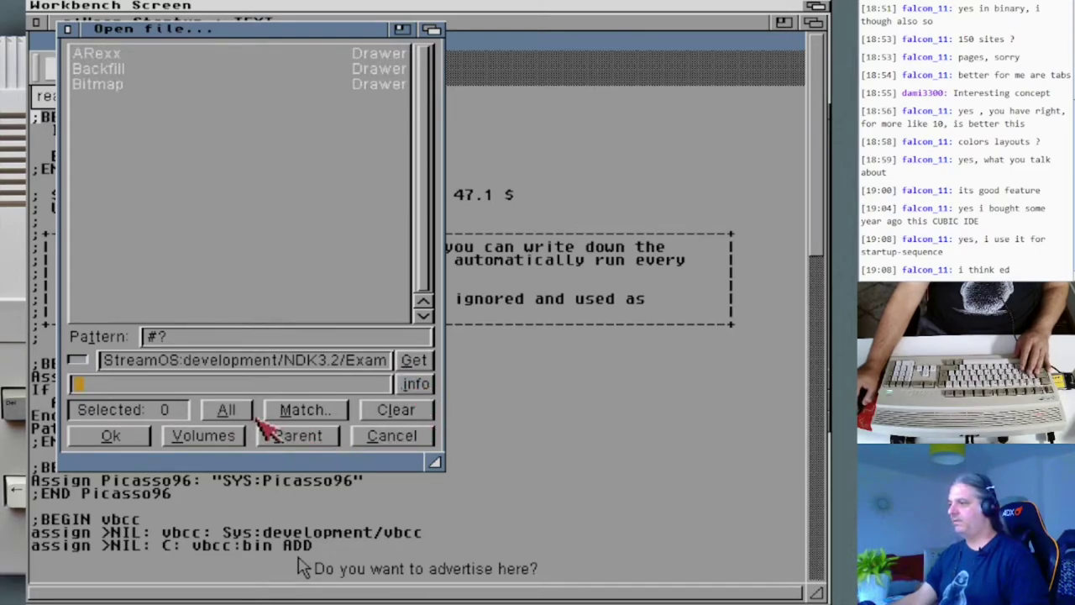
click(304, 410)
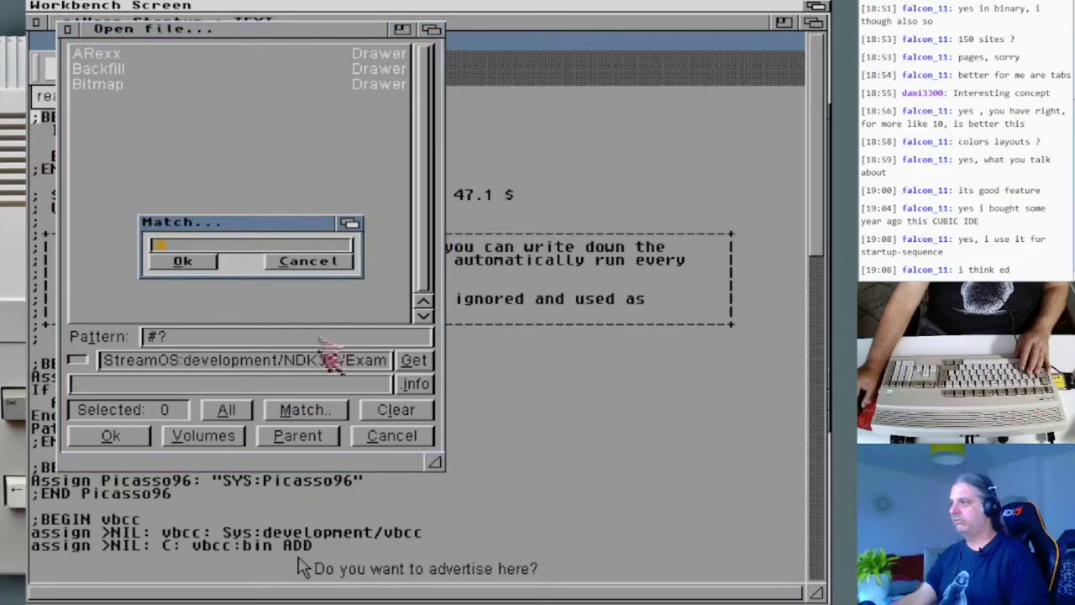
click(311, 262)
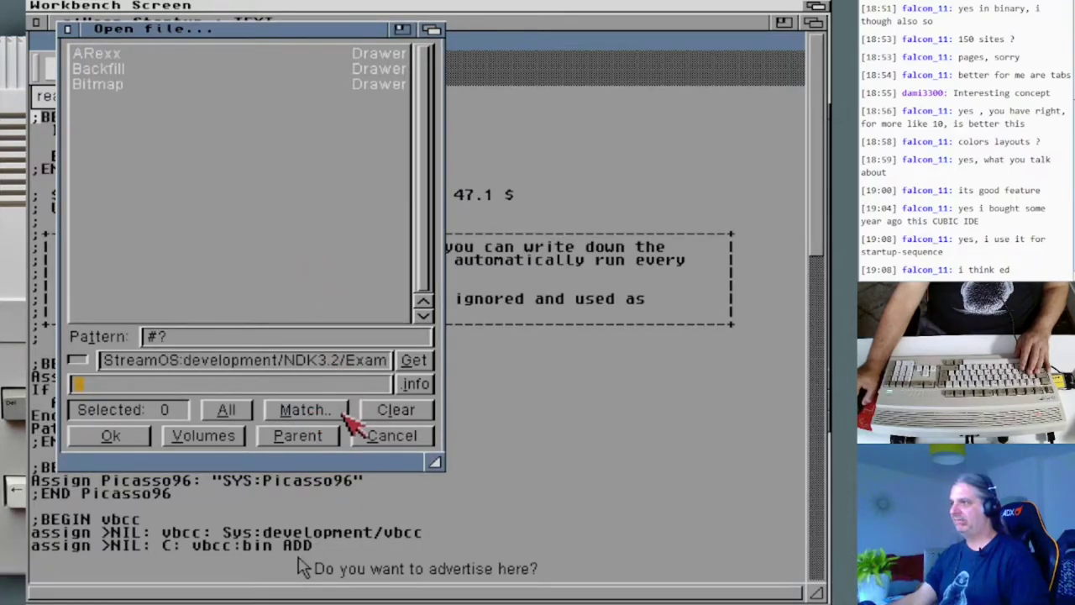
Check the ARexx drawer for files, return to its parent, and cancel the file request.
click(95, 55)
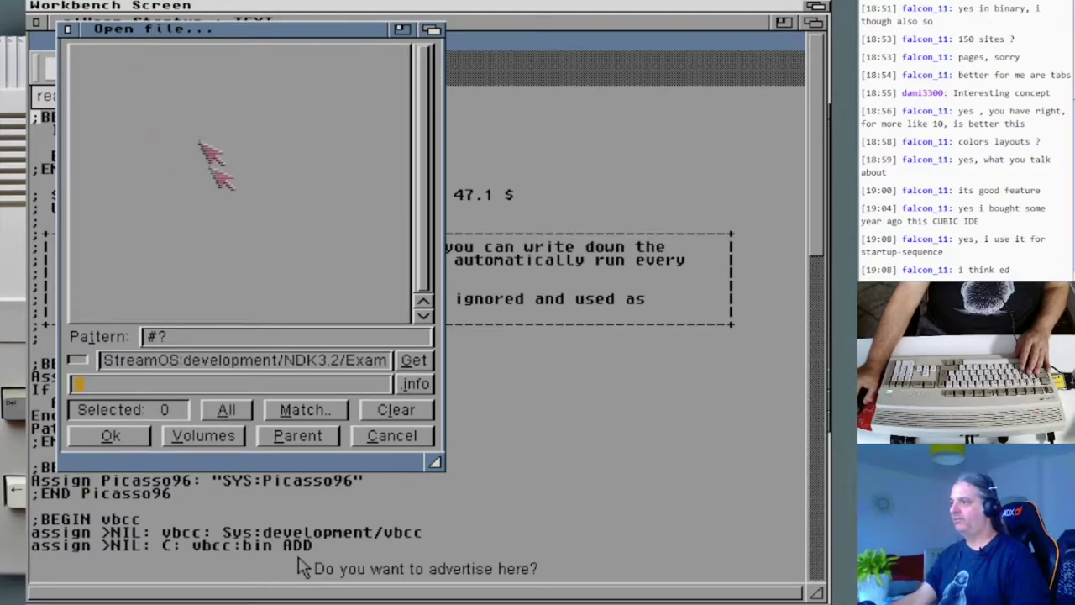
click(317, 437)
click(391, 439)
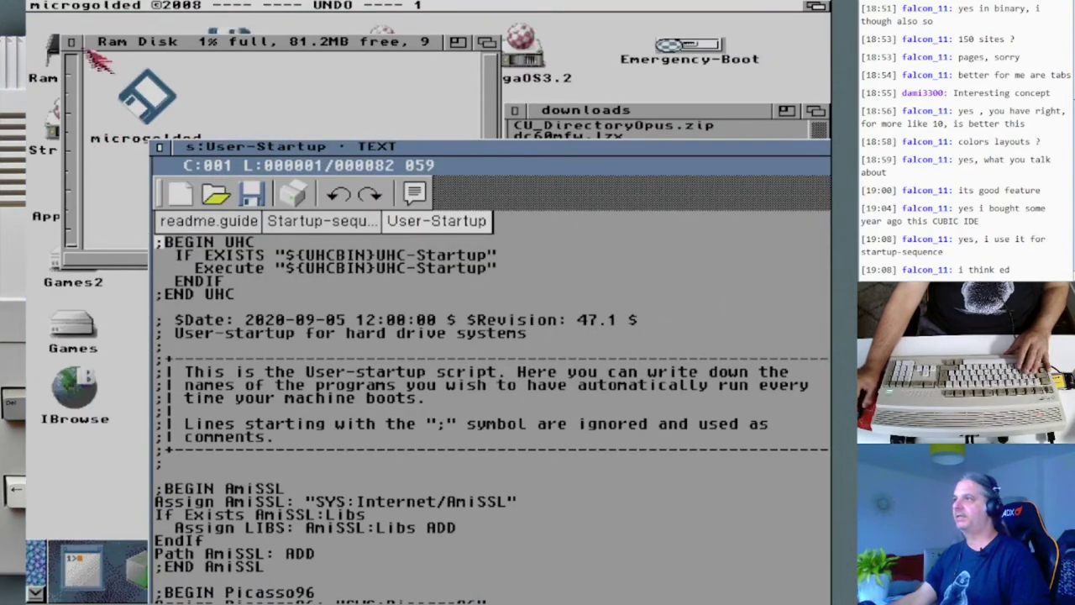
Switch to Workbench, close the Ram Disk window, and open StreamOS's development drawer in an enlarged window.
drag(72, 42, 71, 41)
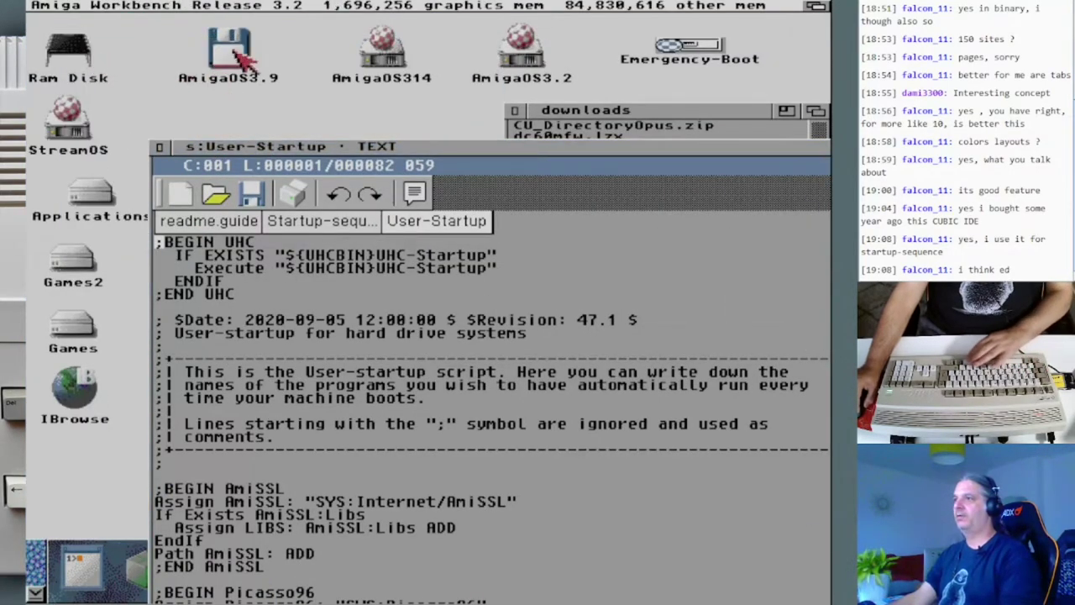
double_click(38, 143)
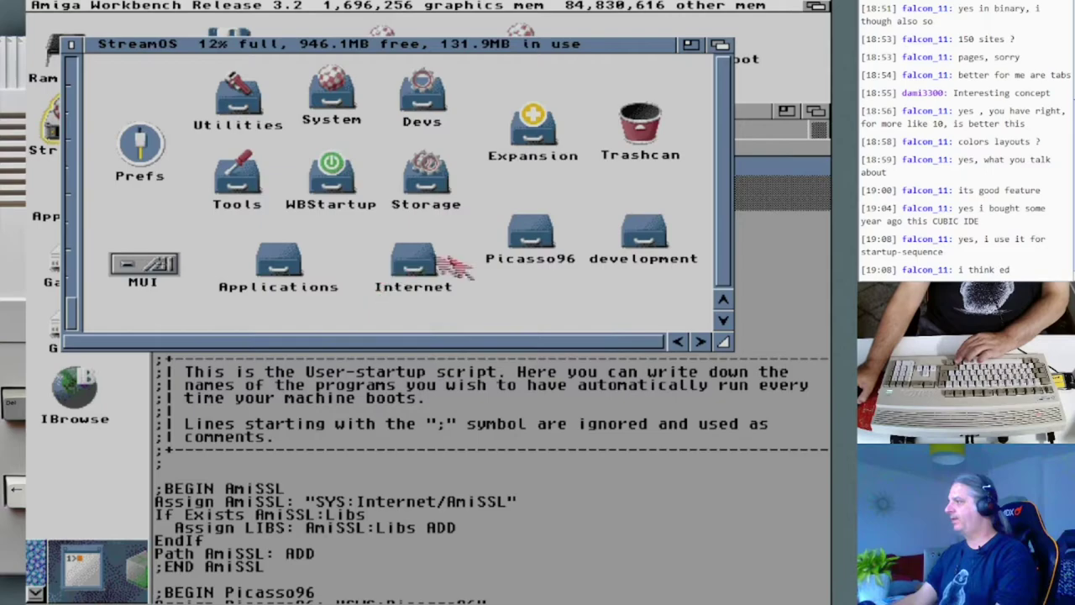
double_click(665, 254)
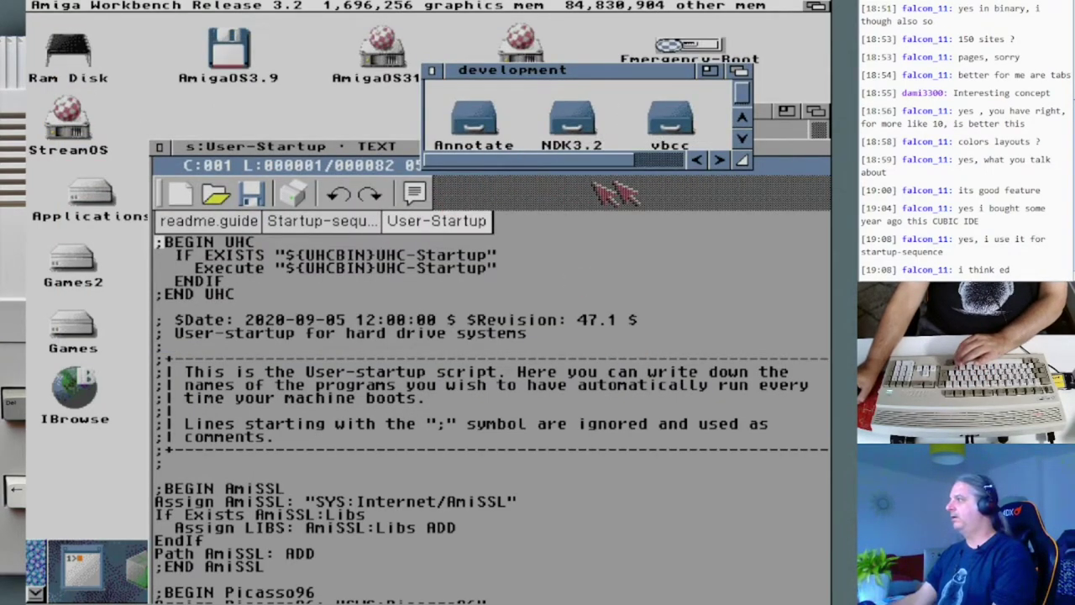
drag(739, 152, 777, 329)
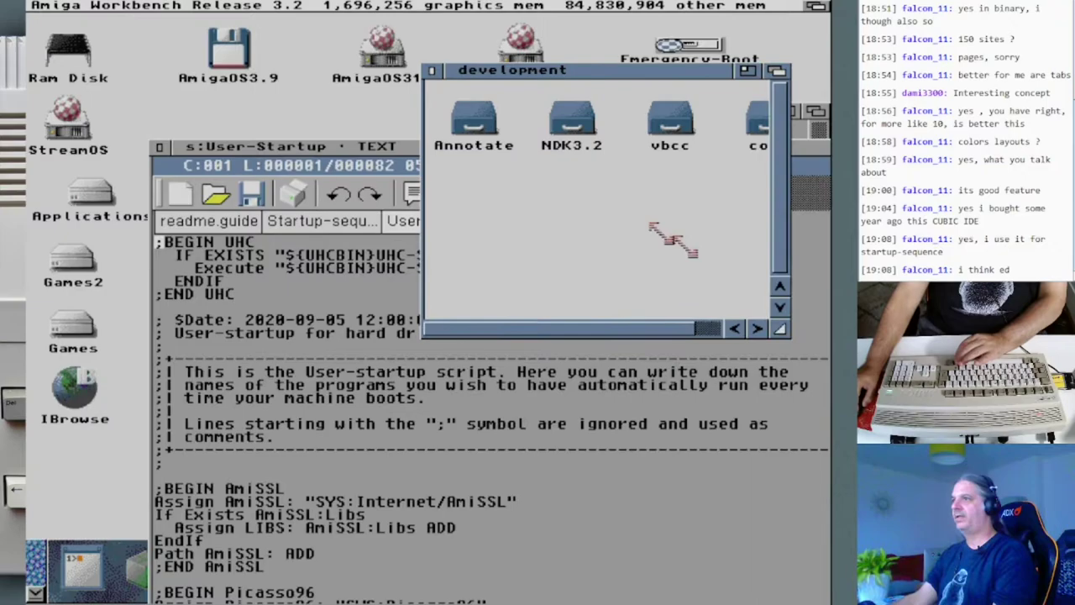
Copy microgolded from the Ram Disk into the development drawer and move the code drawer icon below Annotate.
double_click(73, 49)
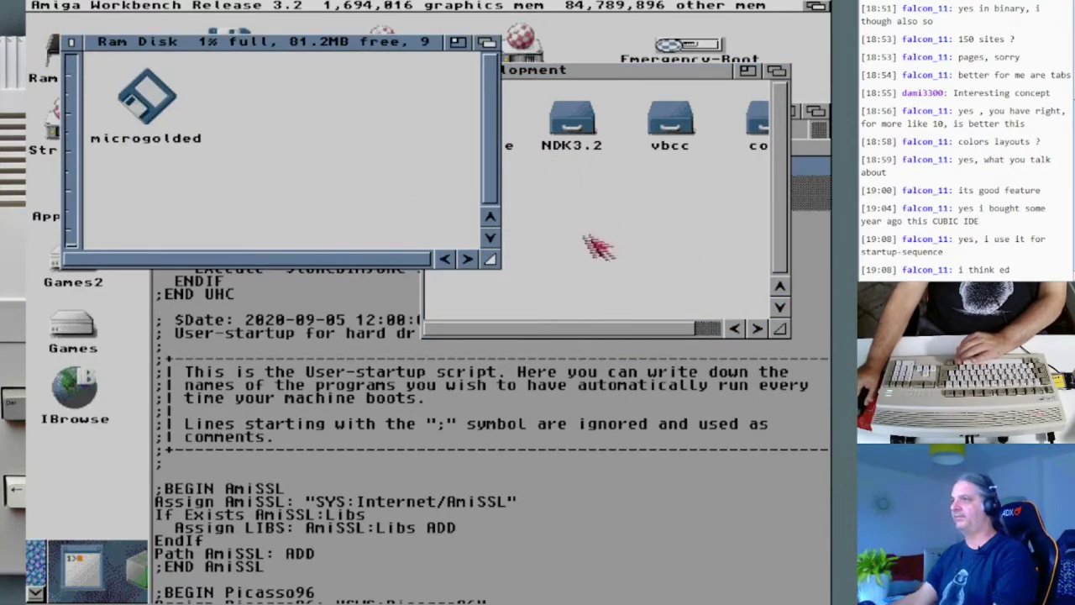
click(71, 42)
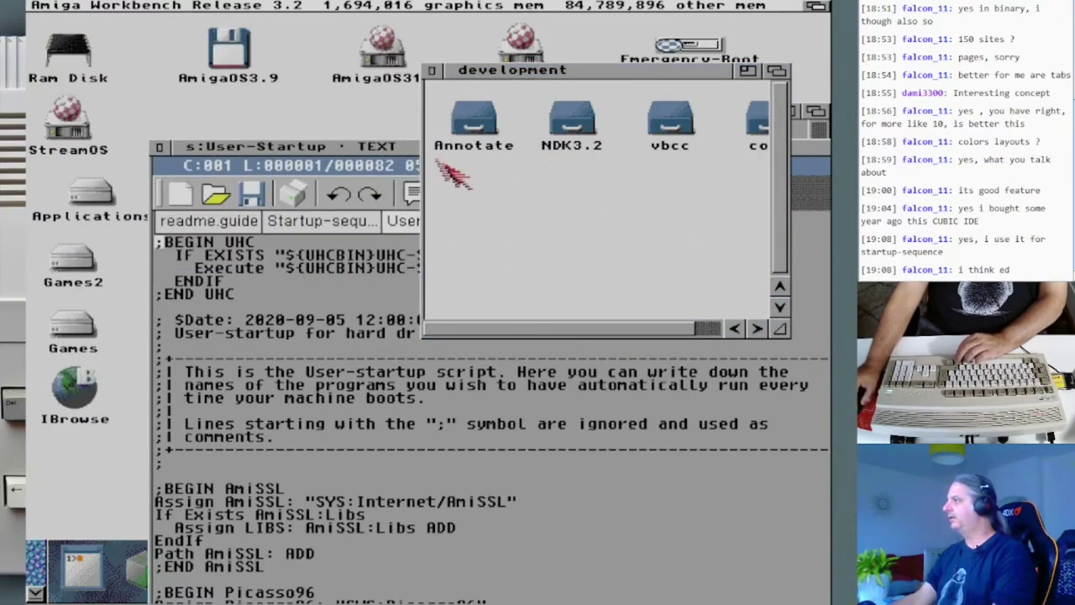
mouse_move(766, 124)
mouse_down()
mouse_move(625, 190)
mouse_move(505, 203)
mouse_up()
Open the Examples drawer inside NDK3.2 and show all its contents as a name list.
double_click(571, 118)
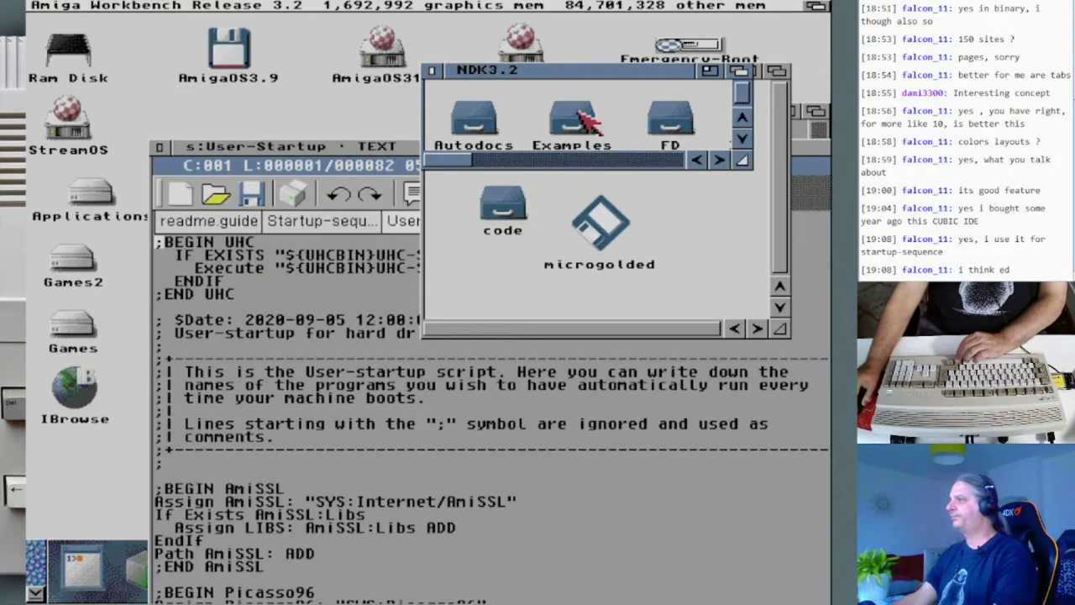
double_click(579, 121)
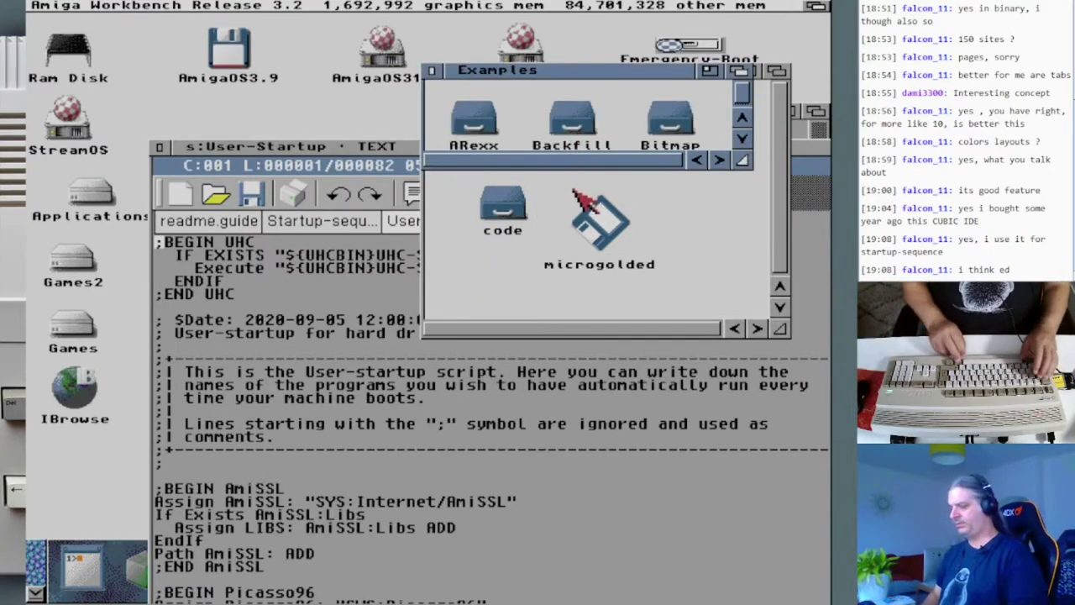
key(super+2)
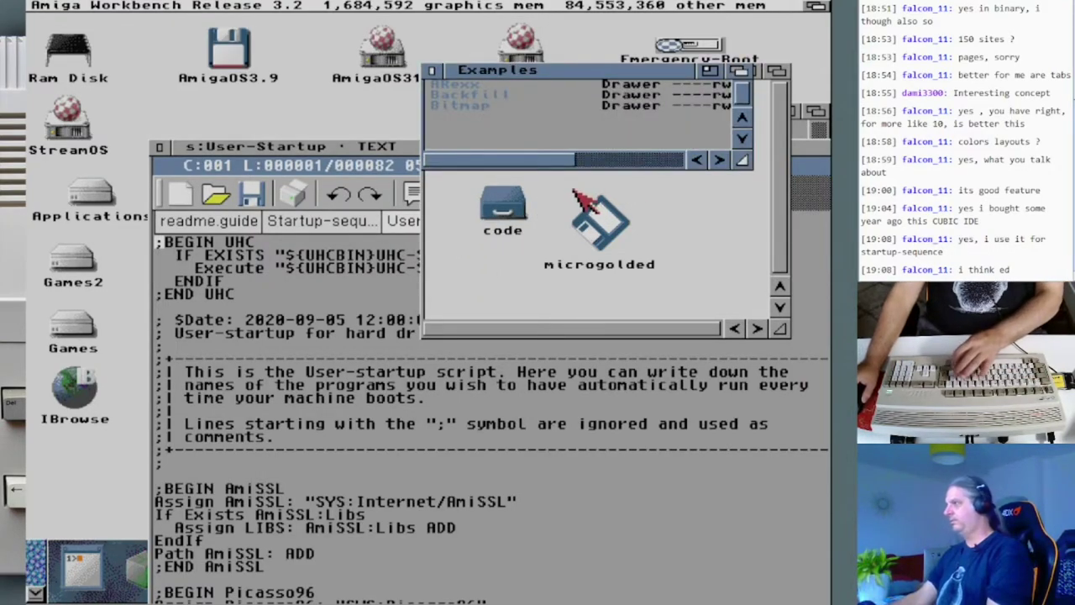
Look inside the Bitmap, Backfill and ARexx example drawers for files, closing each one.
double_click(476, 107)
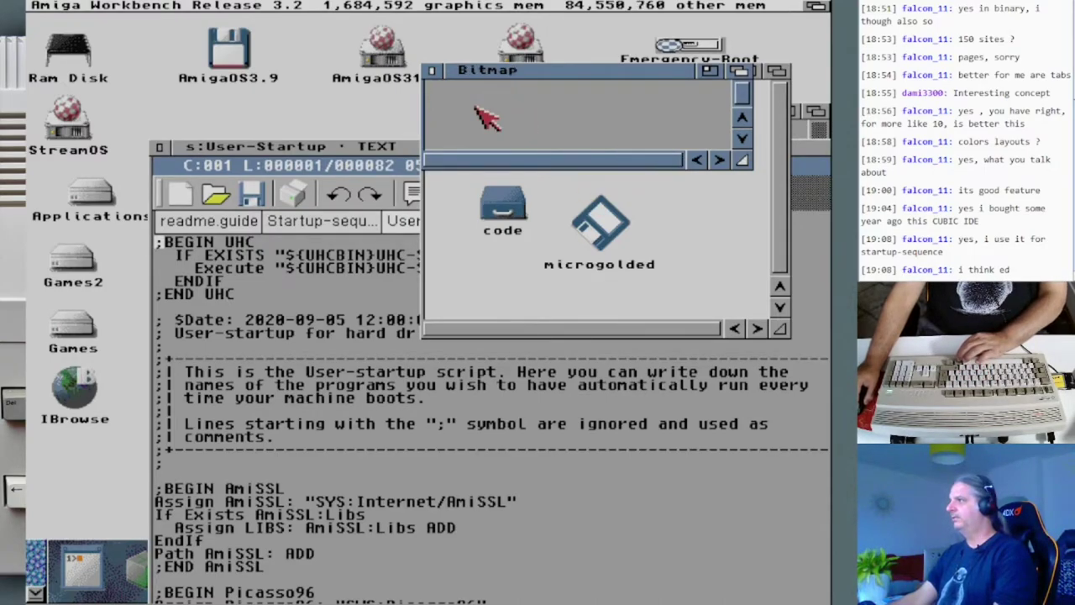
click(432, 72)
double_click(439, 94)
click(432, 72)
double_click(448, 84)
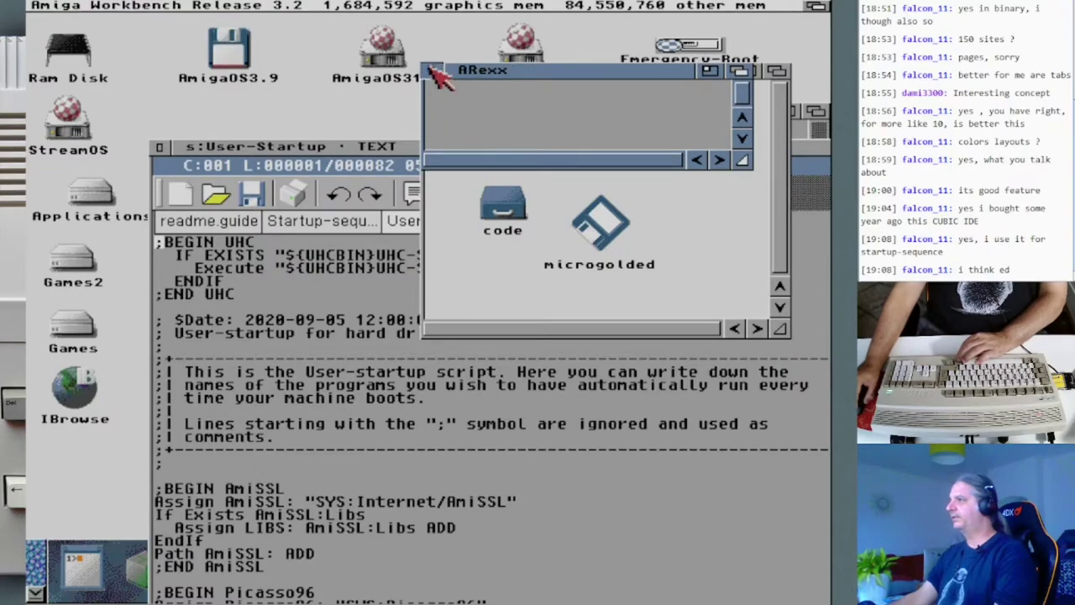
click(432, 71)
Reopen the NDK3.2 drawer, look inside Autodocs, and return to NDK3.2.
double_click(578, 122)
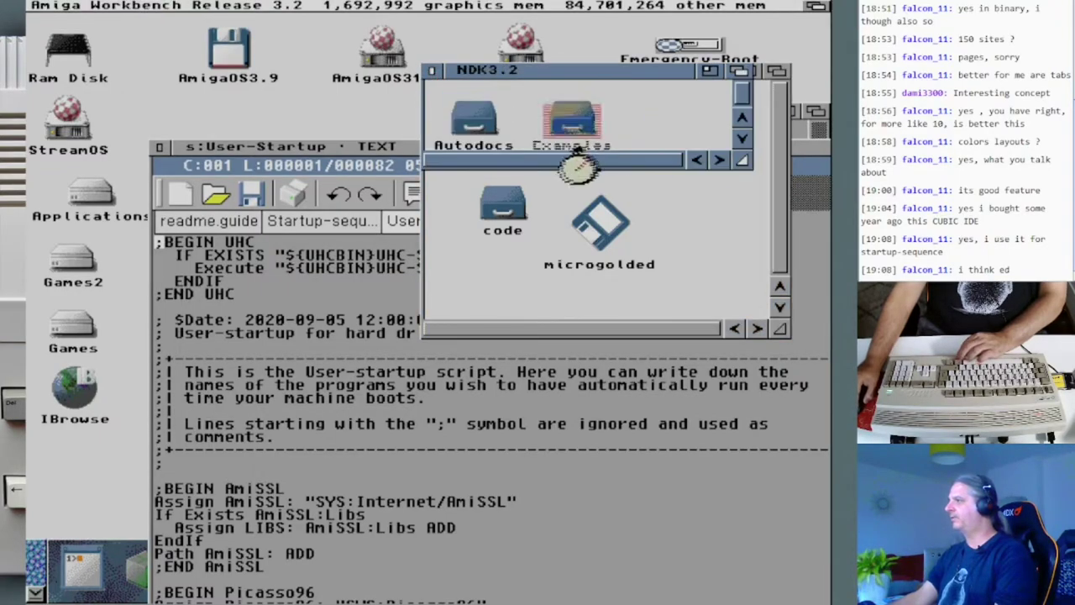
double_click(478, 125)
double_click(489, 125)
click(435, 73)
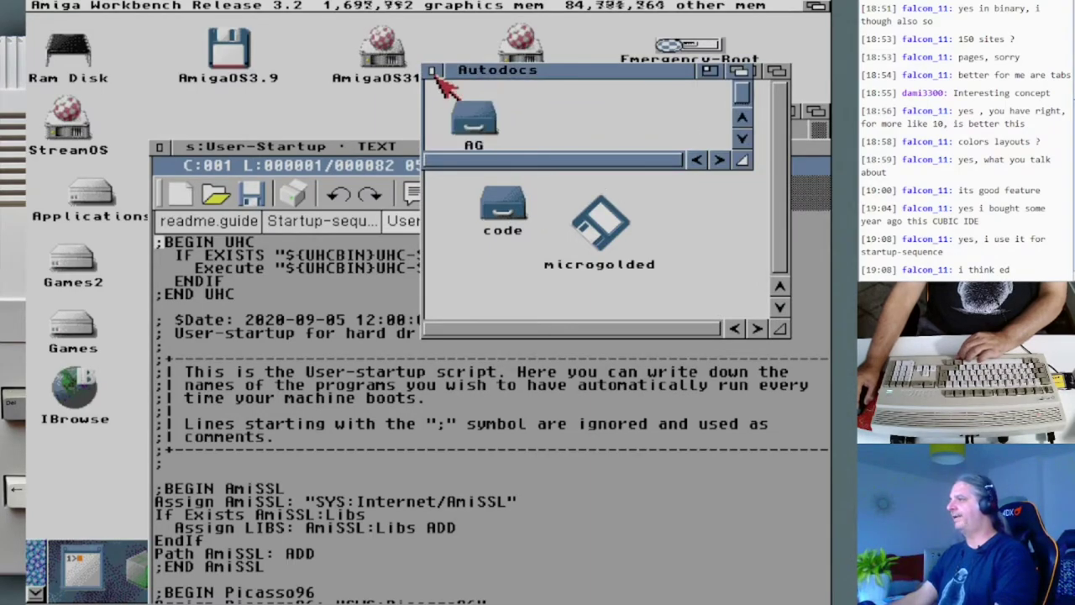
click(435, 73)
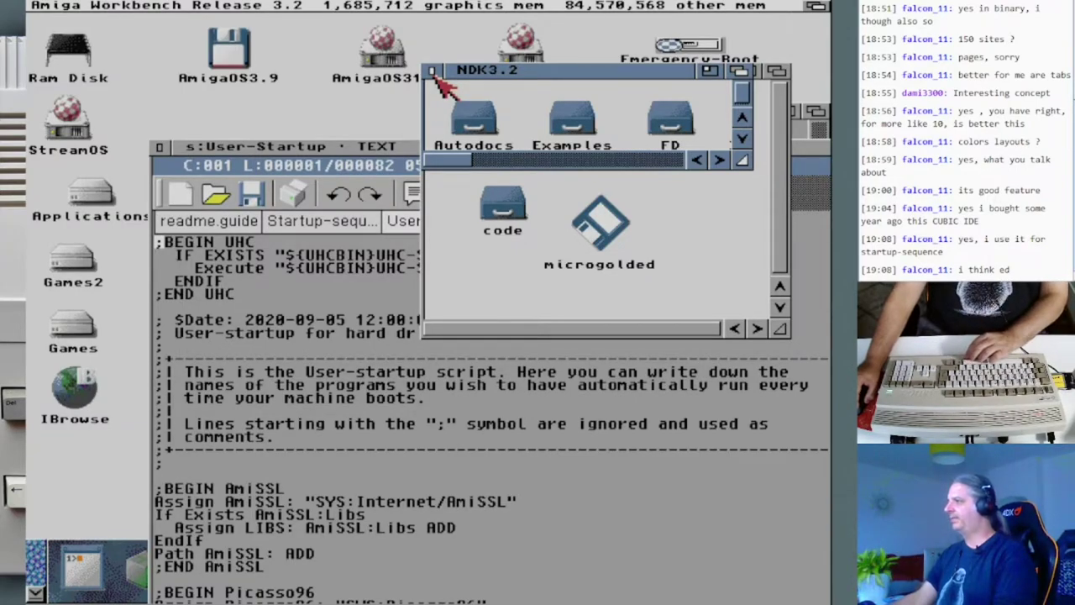
Open Include_H in an enlarged window, list all its contents, look inside its intuition drawer, and return to NDK3.2.
drag(460, 162, 483, 164)
double_click(597, 145)
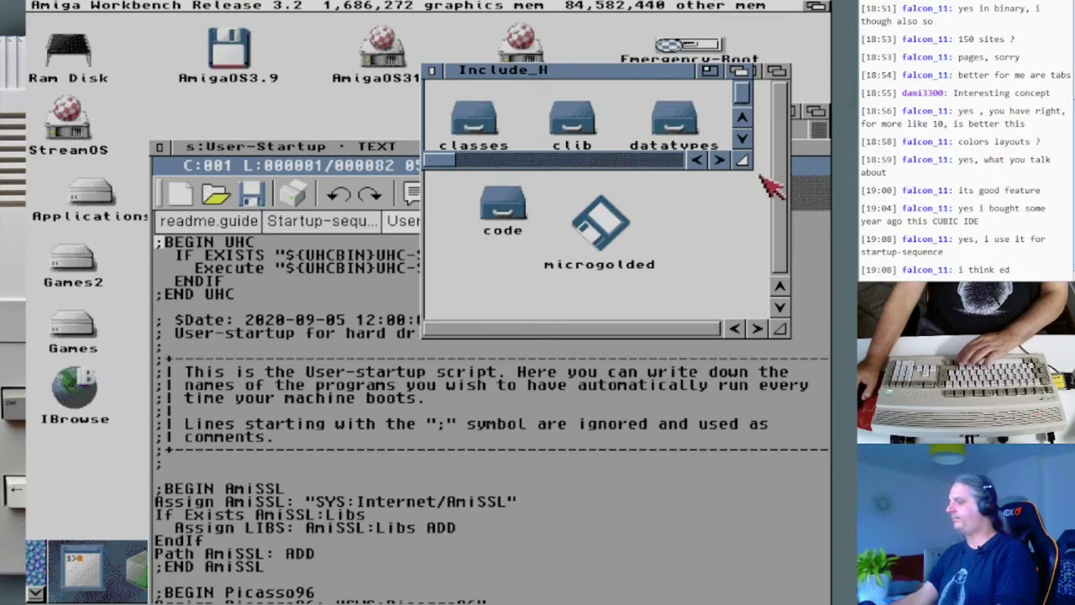
drag(742, 165, 739, 343)
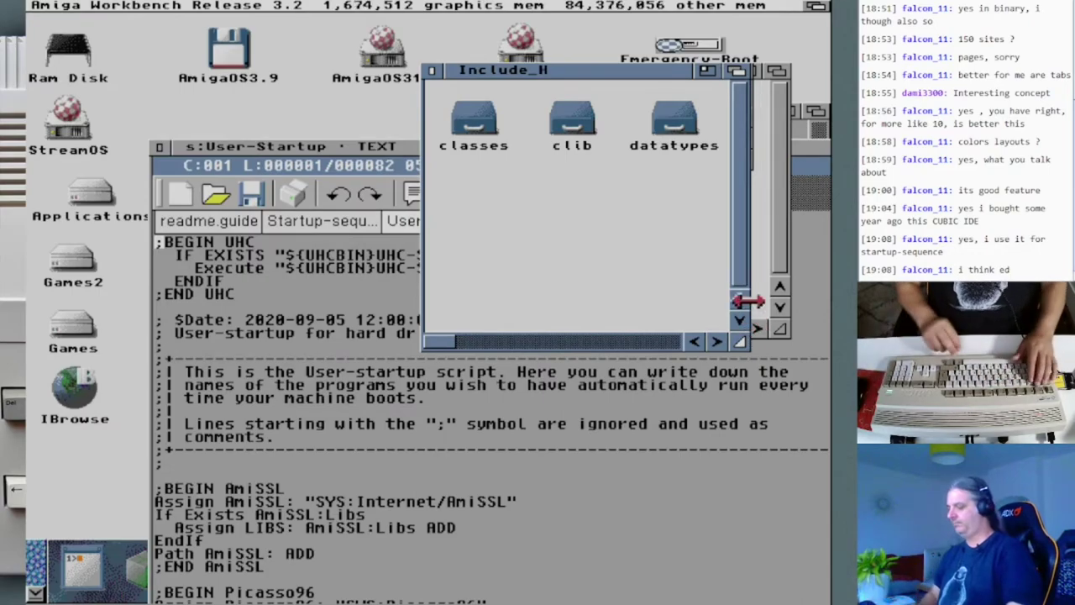
key(super+n)
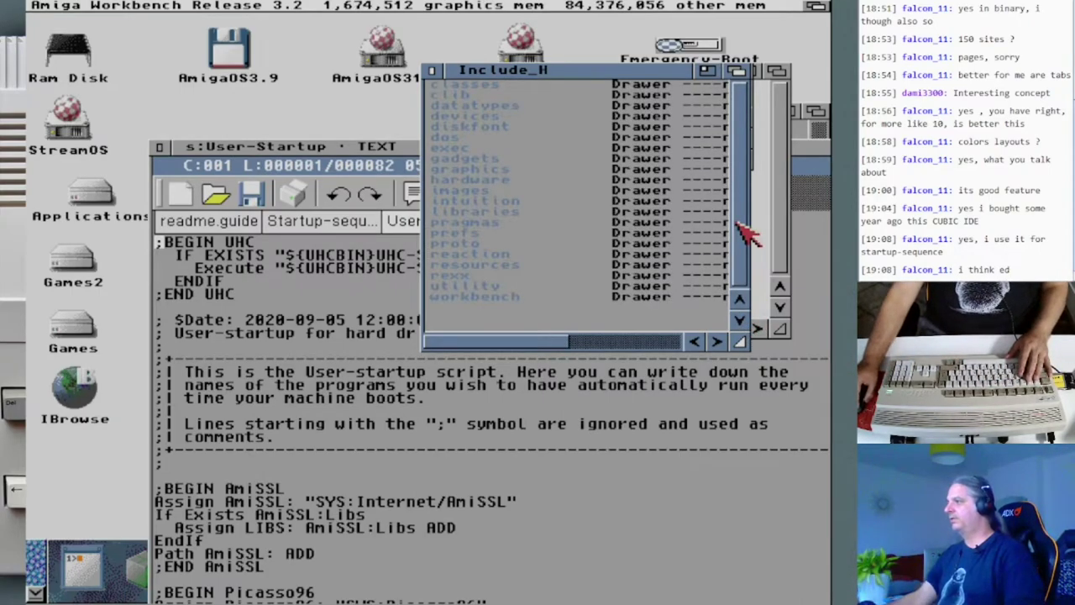
double_click(499, 201)
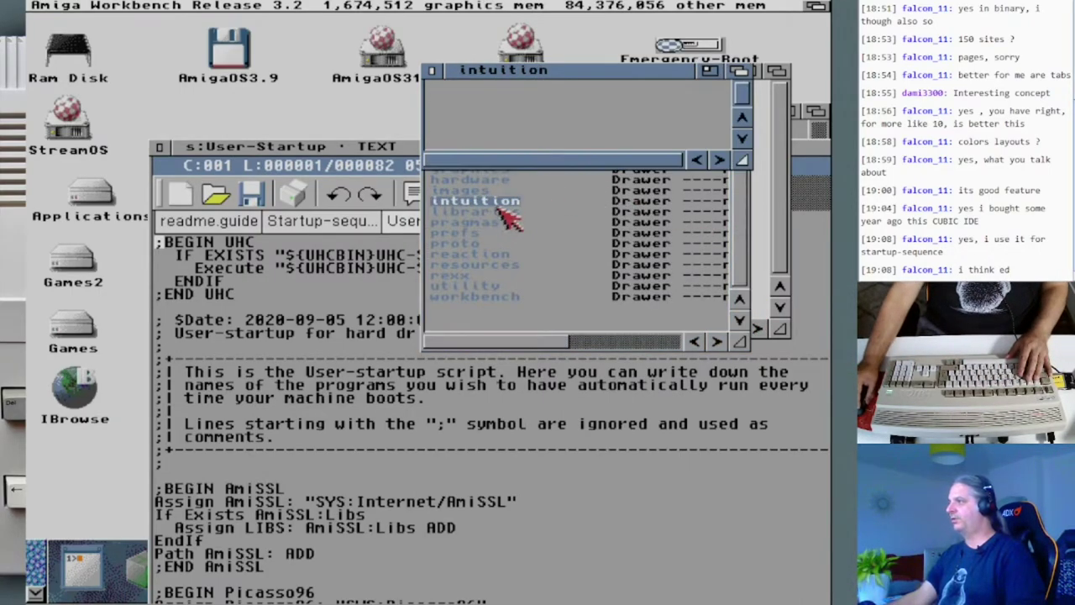
click(433, 70)
click(433, 70)
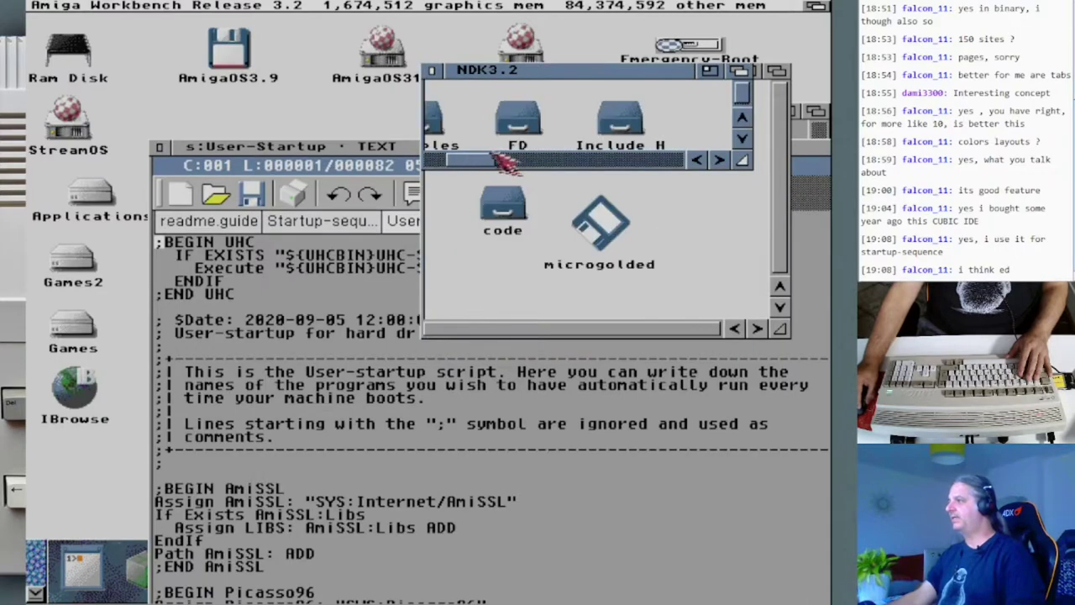
Close NDK3.2, look inside the code drawer, and close the code and development windows.
click(433, 71)
double_click(508, 209)
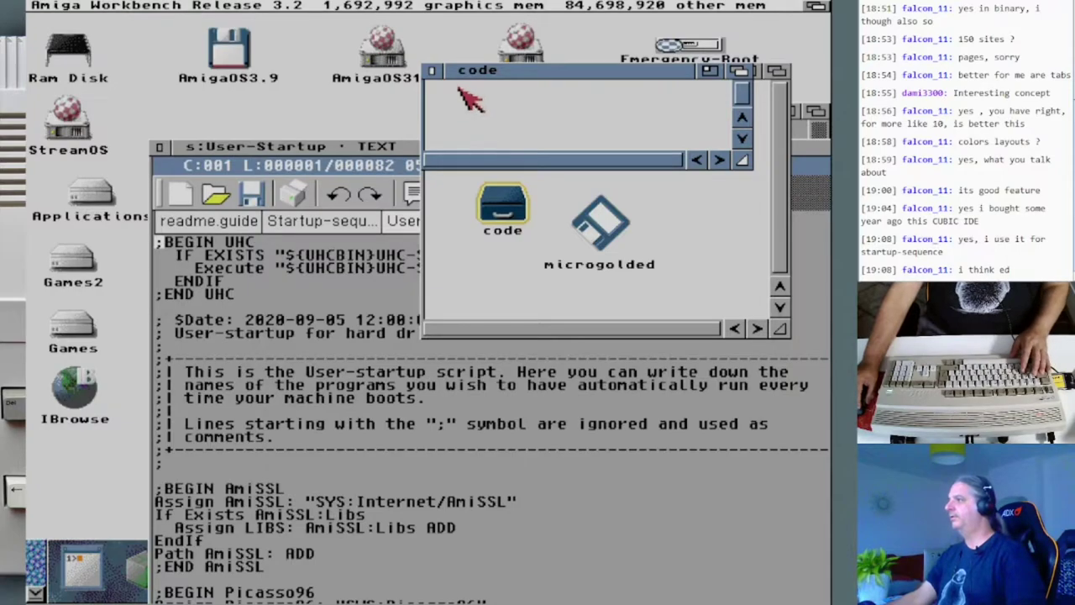
click(435, 70)
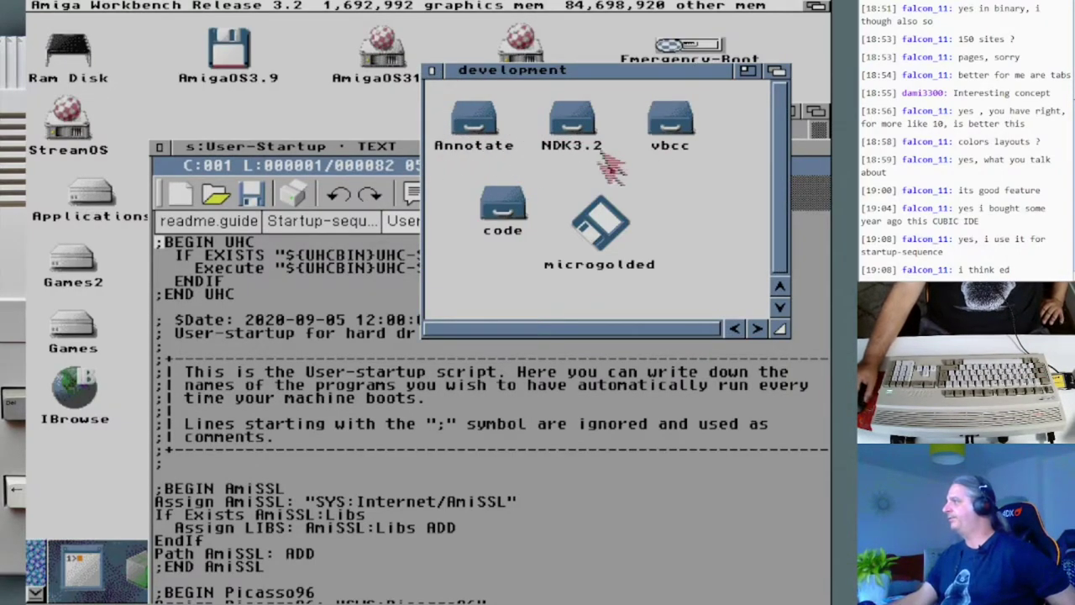
click(433, 71)
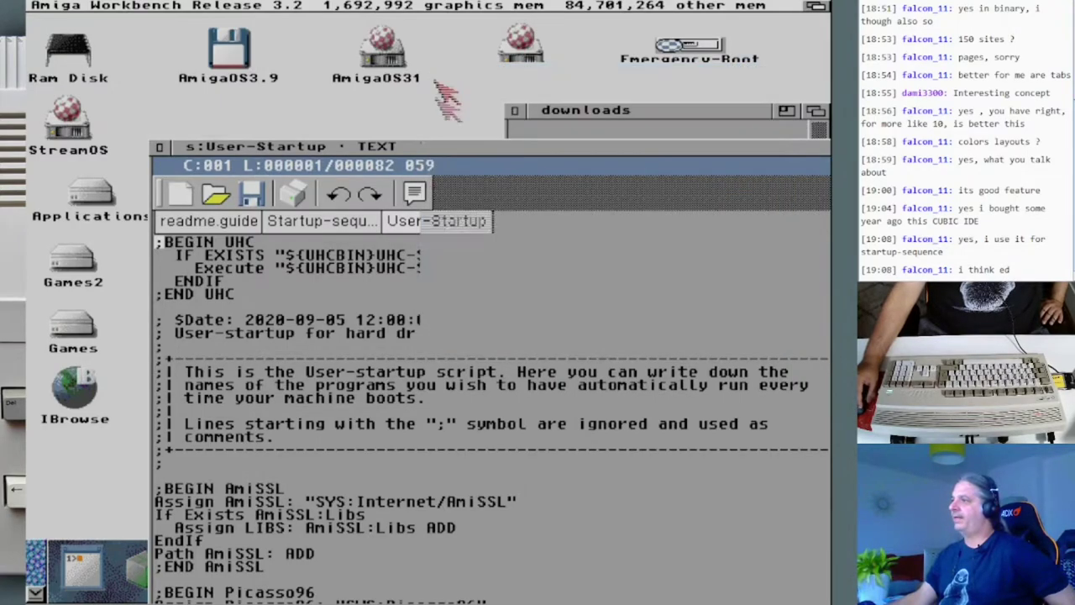
Switch back to microgolded and try out block selection in User-Startup, selecting from the UHC IF EXISTS line to the Assign AmiSSL line.
click(432, 160)
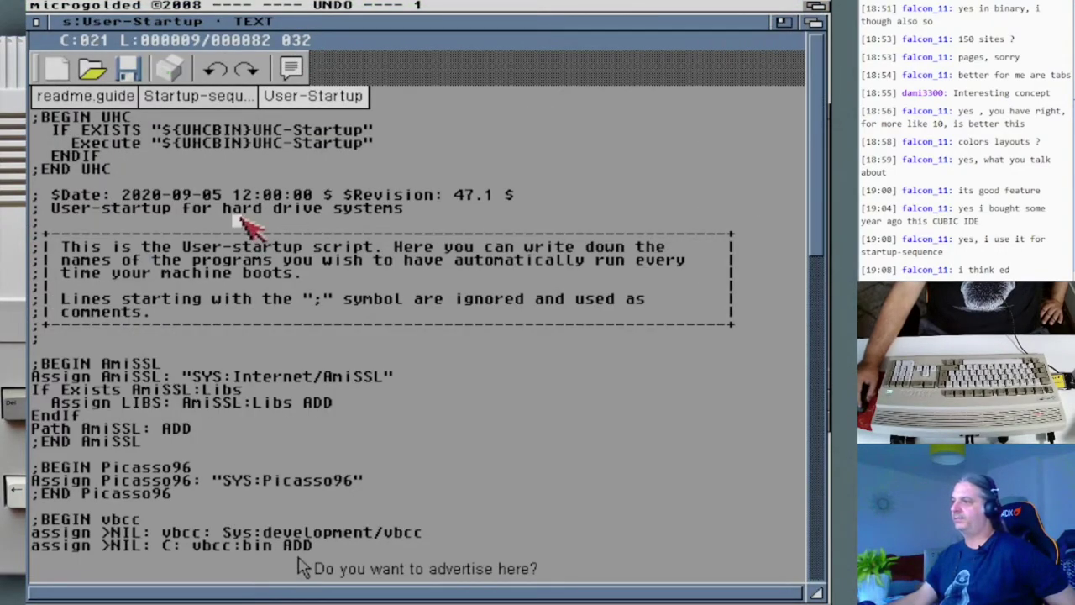
drag(156, 212, 108, 193)
drag(80, 156, 265, 468)
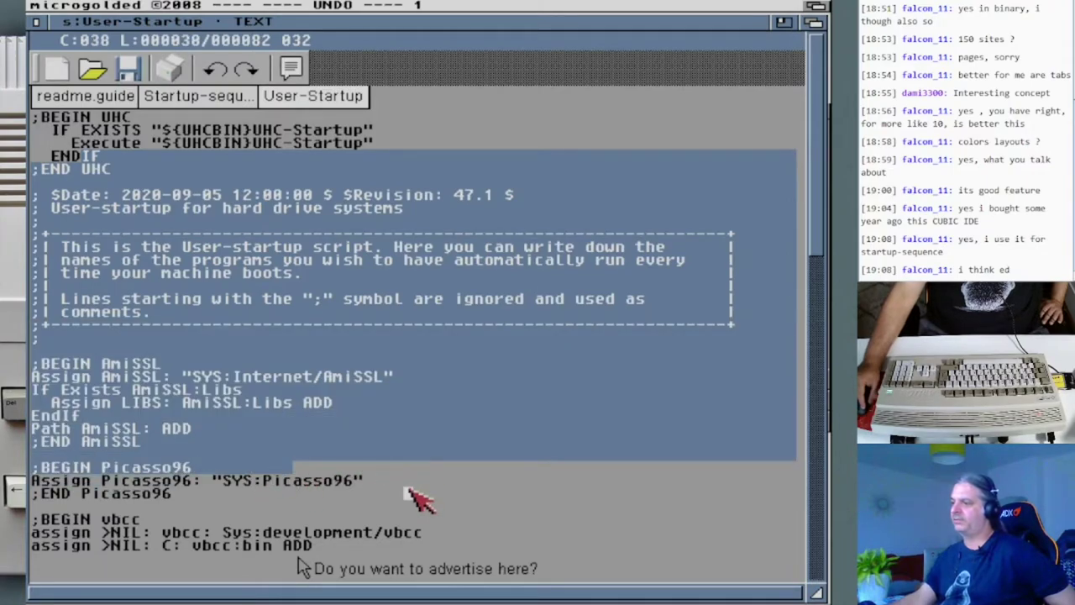
click(128, 163)
drag(128, 165, 260, 378)
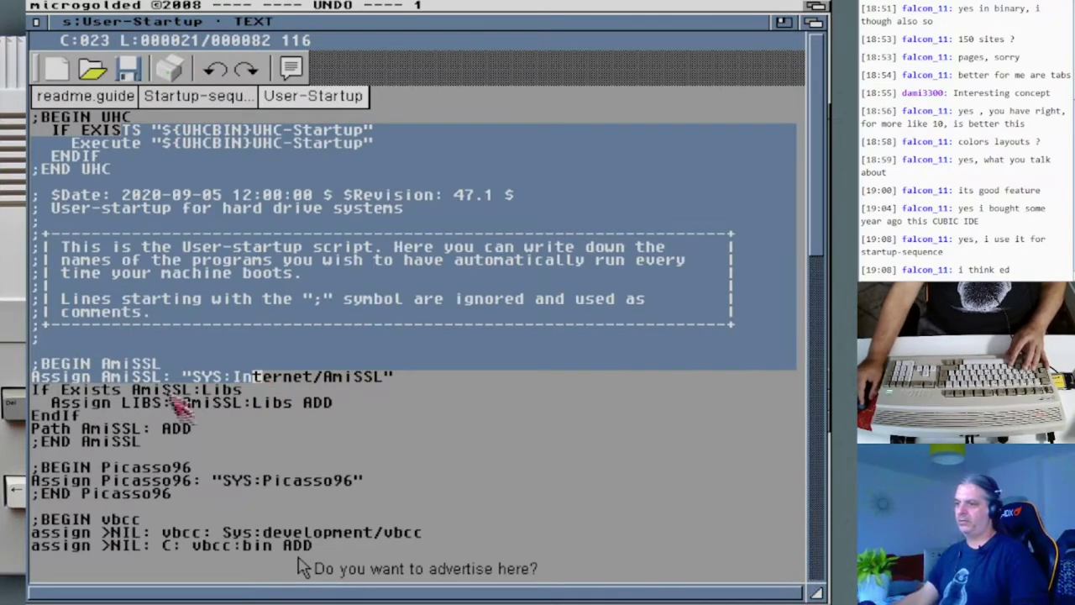
click(38, 445)
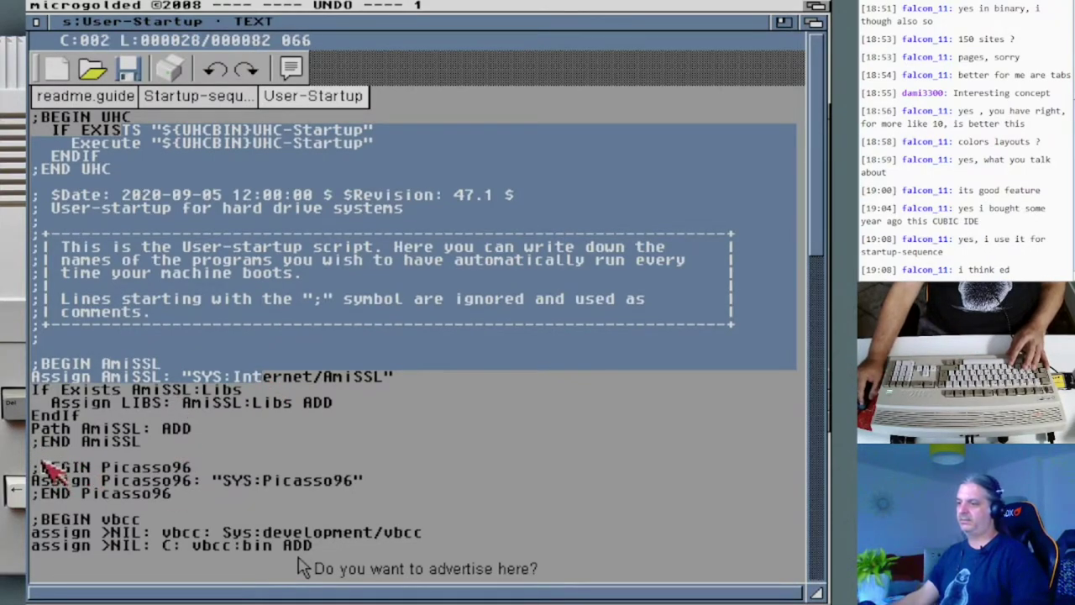
Create a new empty document in its own tab.
click(57, 68)
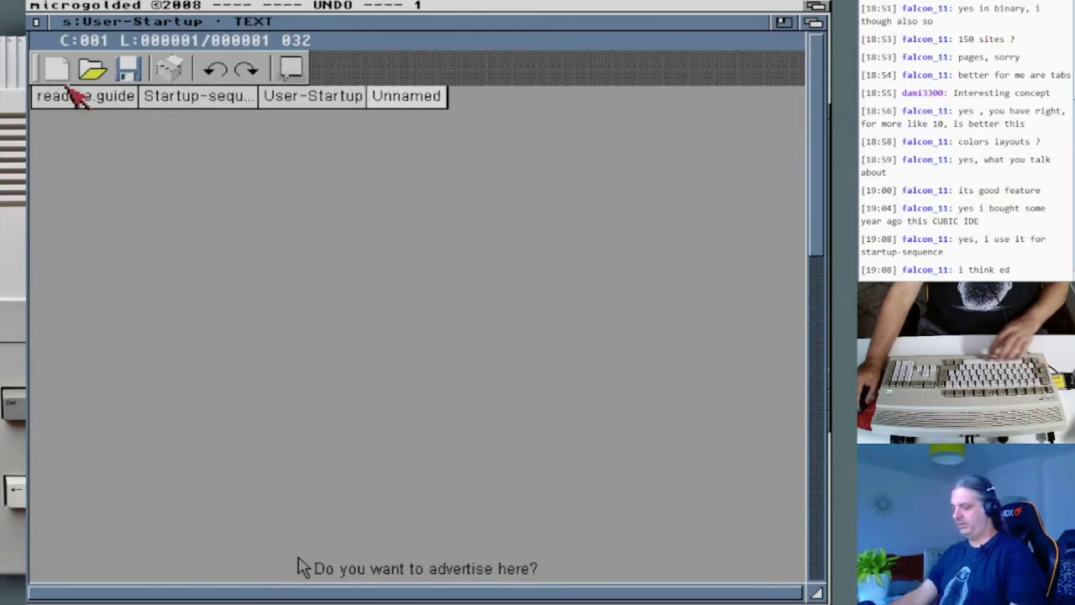
Paste the copied User-Startup block into the new Unnamed document and select from the Execute line to the Assign AmiSSL line.
click(199, 213)
key(super+v)
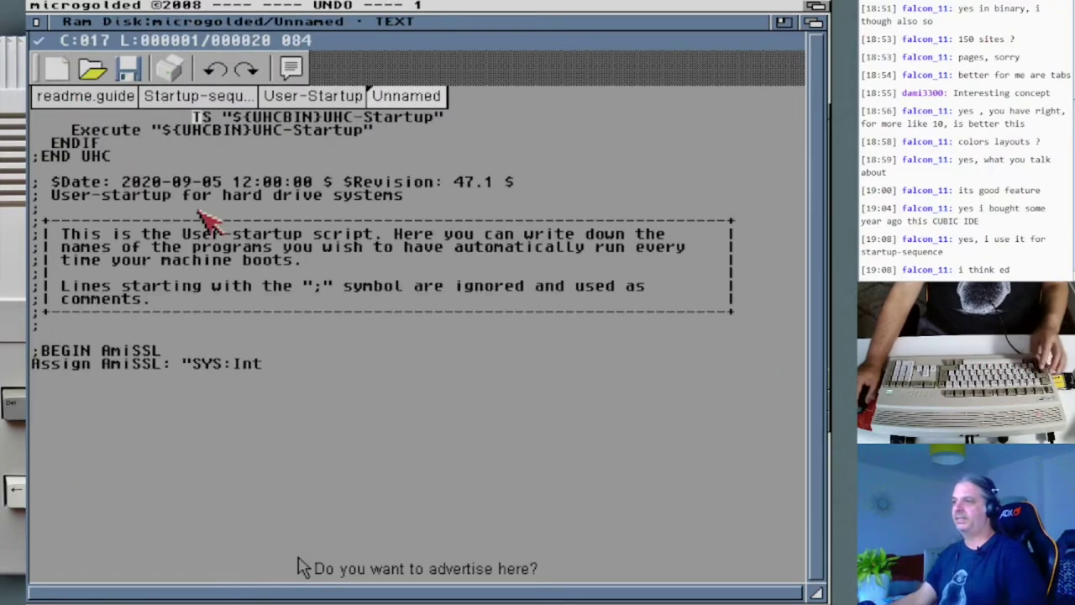
drag(51, 125, 240, 363)
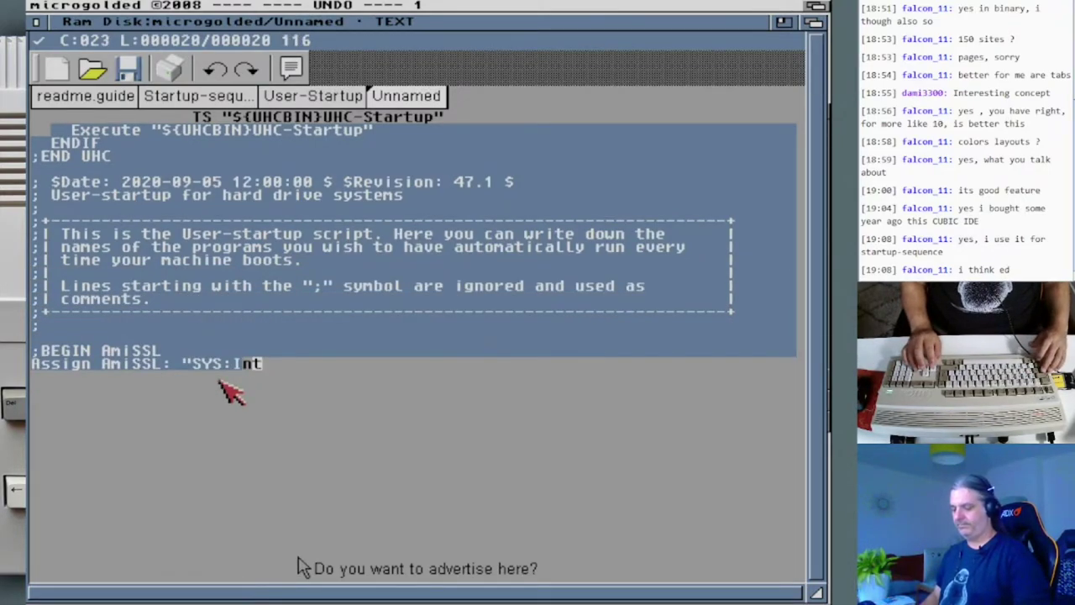
Indent the selected block by several tab stops.
key(Tab)
key(Tab)
key(Tab)
key(Tab)
key(Tab)
key(Tab)
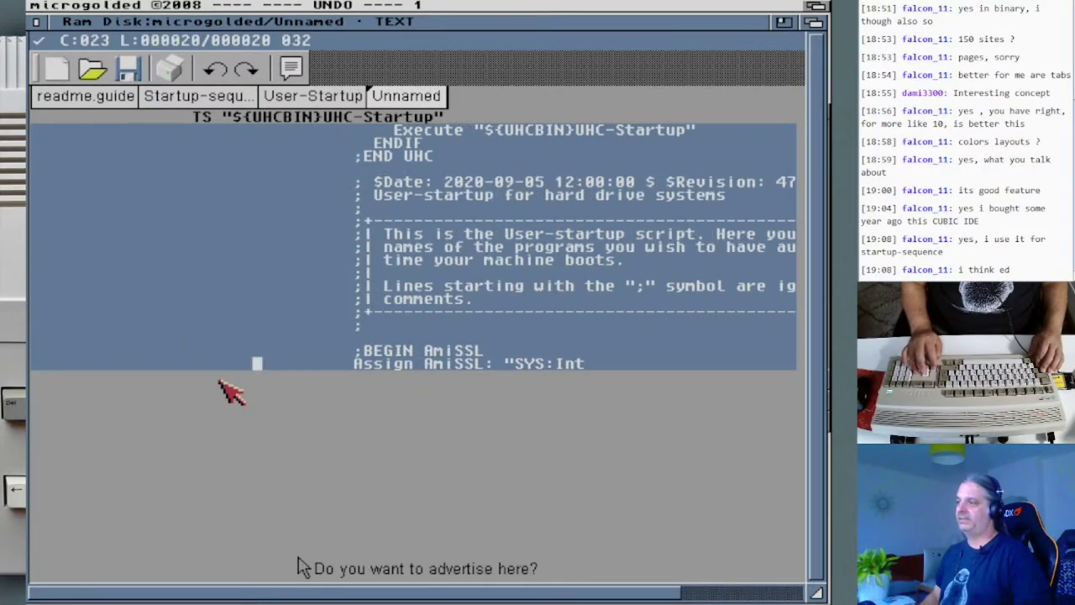
Unindent the selected block back toward the left margin.
key(shift+Tab)
key(shift+Tab)
key(shift+Tab)
key(shift+Tab)
key(shift+Tab)
key(shift+Tab)
key(shift+Tab)
key(shift+Tab)
key(shift+Tab)
key(shift+Tab)
key(shift+Tab)
key(shift+Tab)
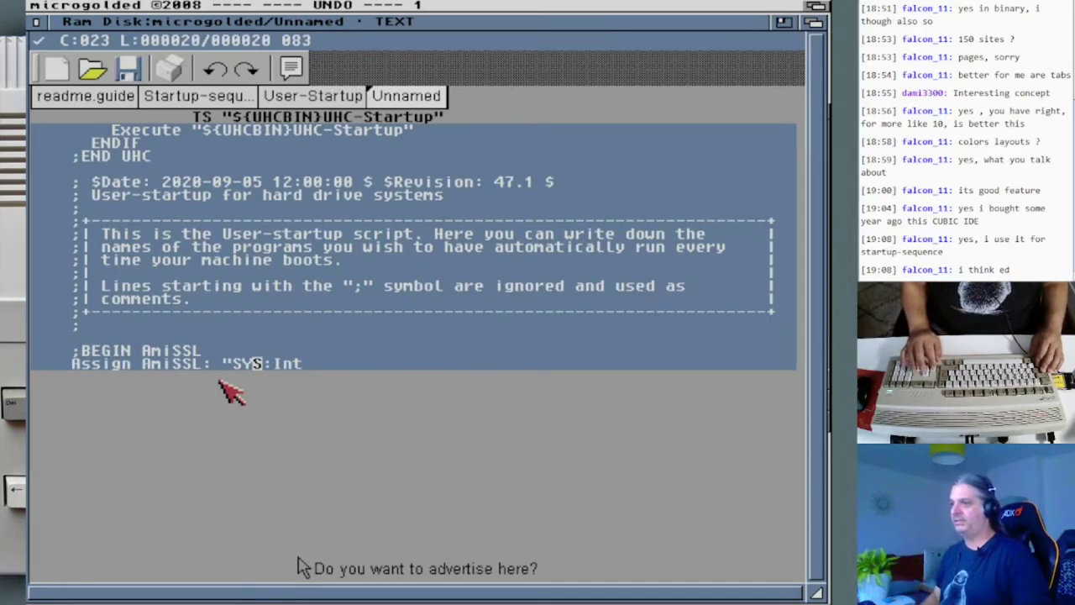
key(shift+Tab)
key(shift+Tab)
Indent the selected lines once more, shift them back to the left margin, and clear the selection.
key(Tab)
key(Tab)
key(Tab)
key(Tab)
key(Tab)
key(Tab)
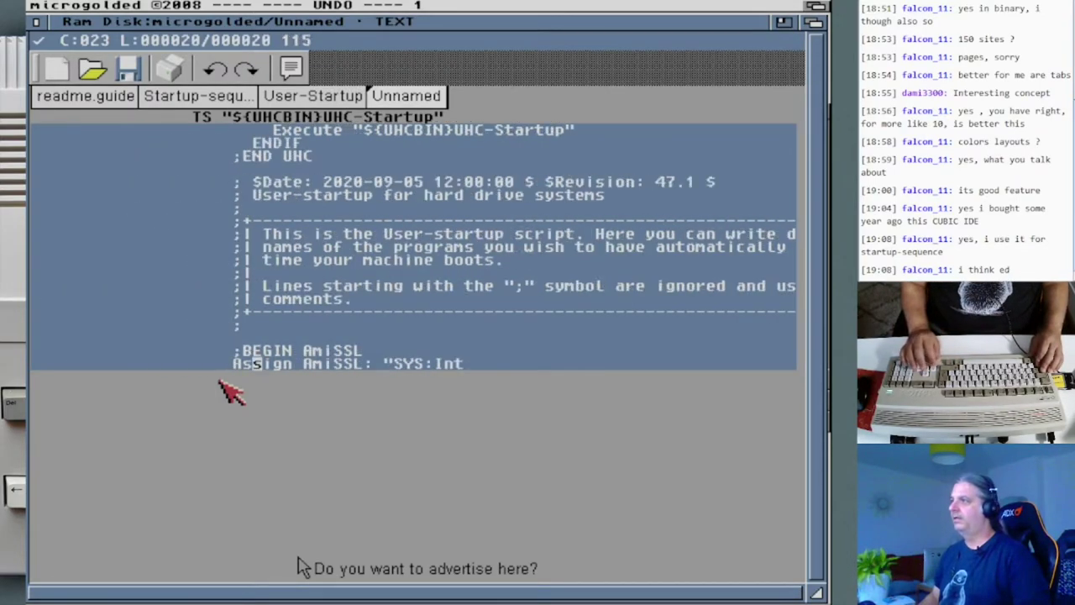
key(shift+Tab)
key(shift+Tab)
key(shift+Tab)
key(shift+Tab)
key(shift+Tab)
key(shift+Tab)
key(shift+Tab)
key(shift+Tab)
key(shift+Tab)
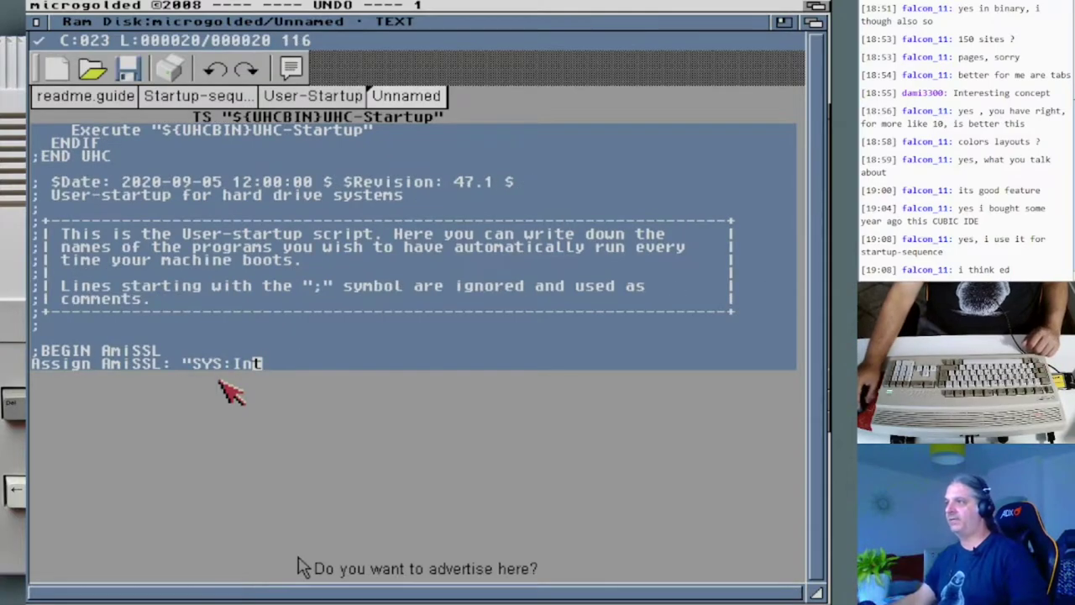
click(225, 247)
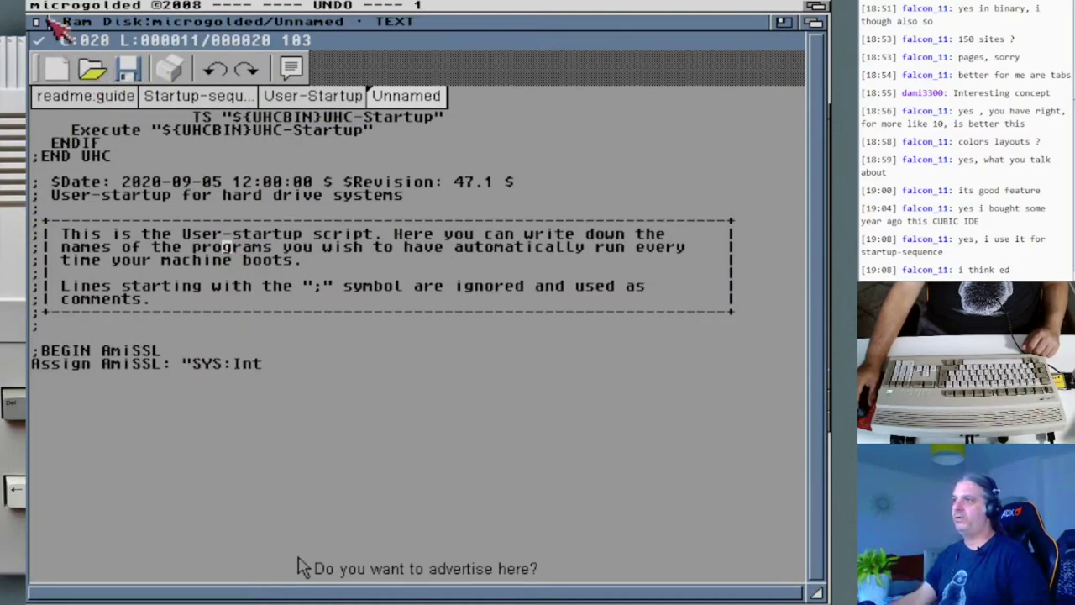
Look through the editor's available file, layout, search and view commands.
right_click(52, 34)
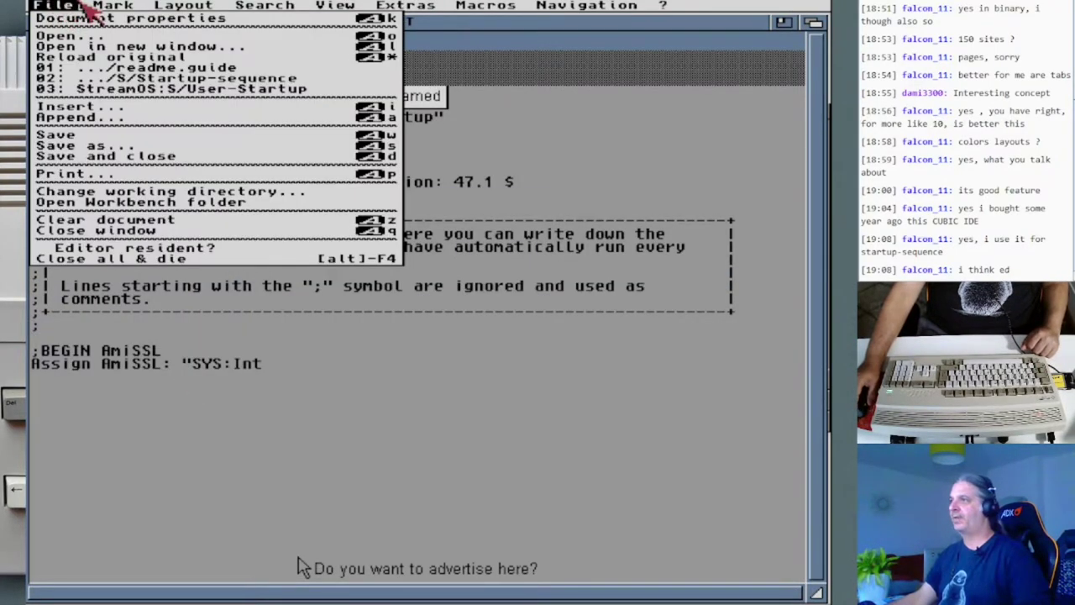
mouse_move(149, 8)
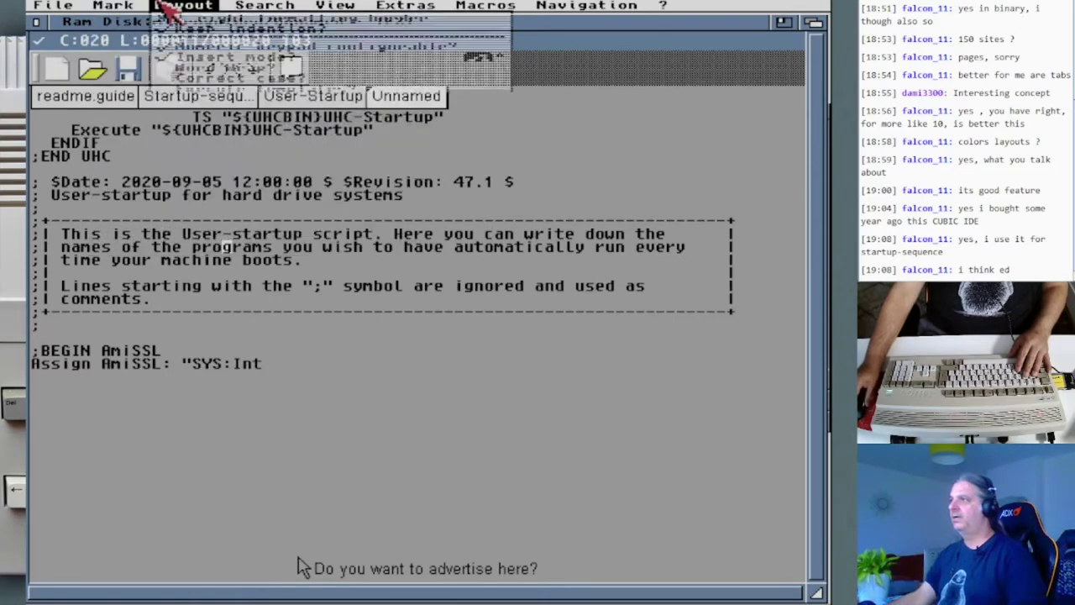
mouse_move(262, 6)
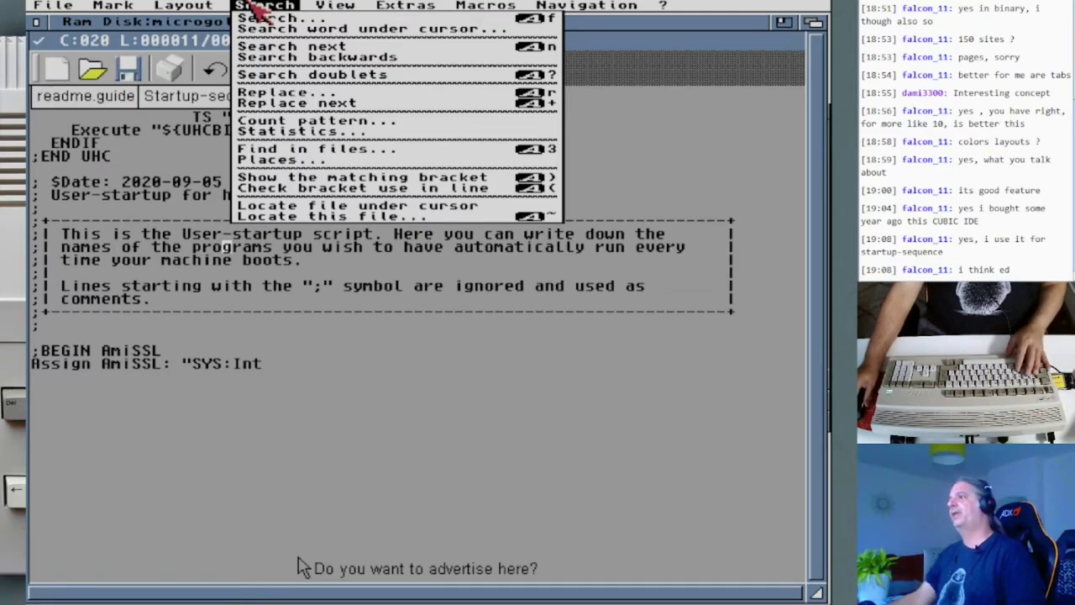
mouse_move(340, 9)
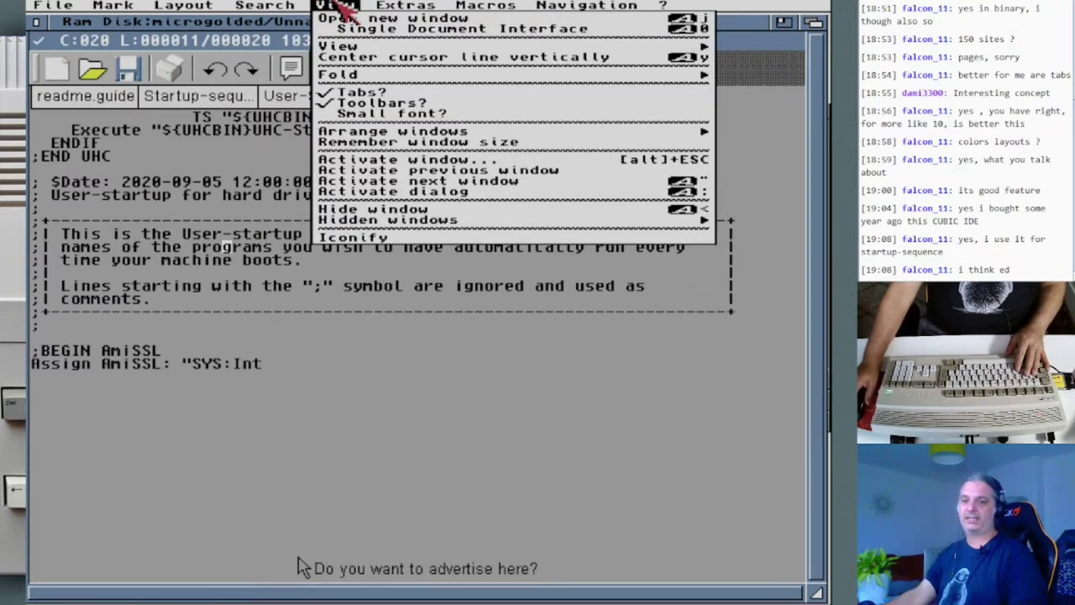
right_click(340, 8)
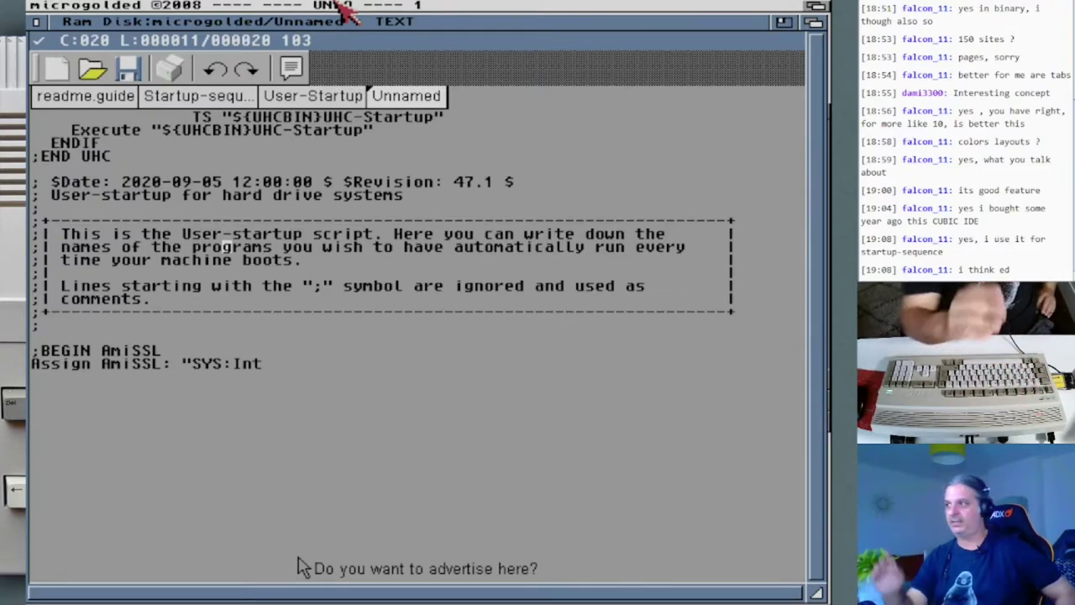
Review the macro, help, extras and view commands without running any of them.
right_click(267, 8)
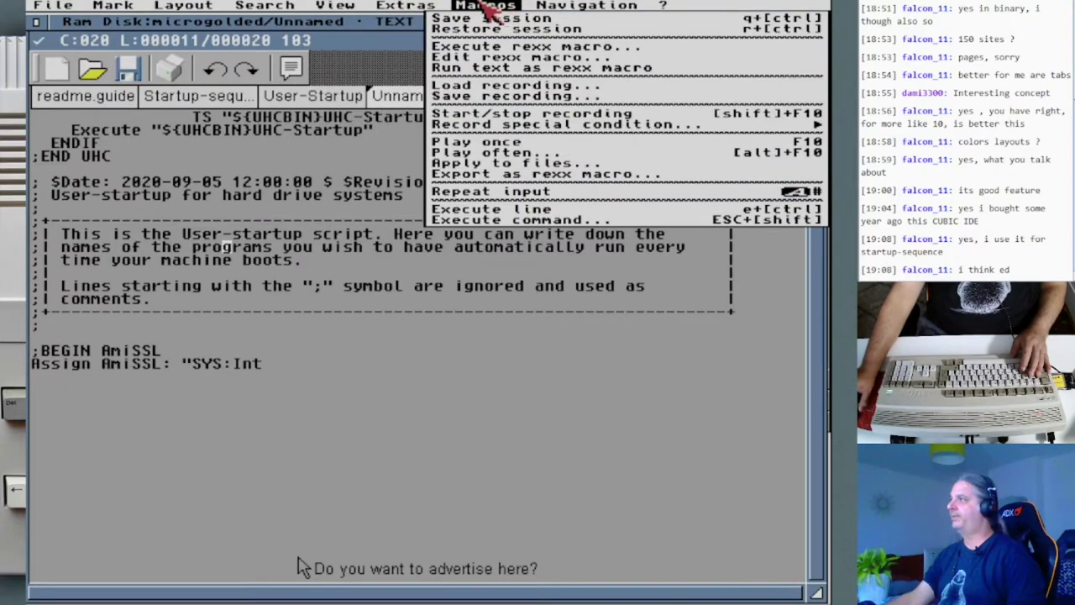
mouse_move(613, 8)
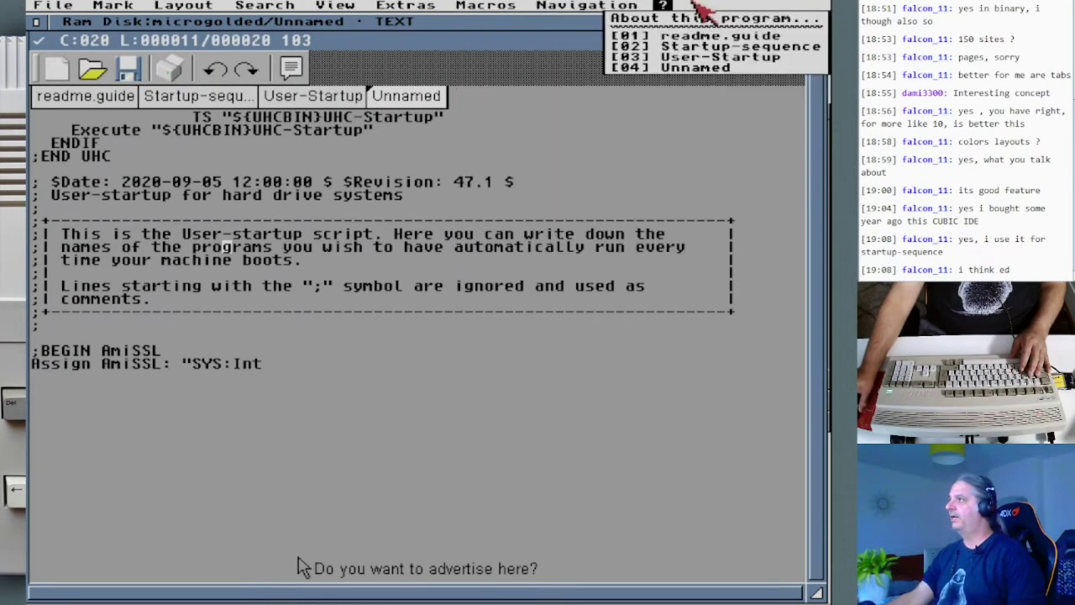
mouse_move(520, 8)
mouse_move(424, 10)
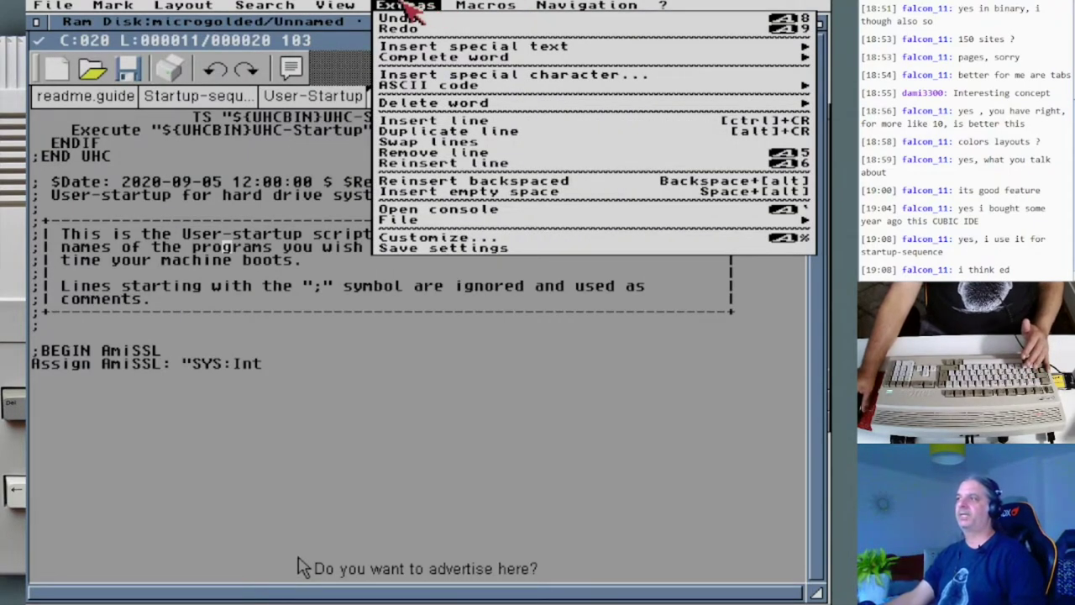
mouse_move(345, 8)
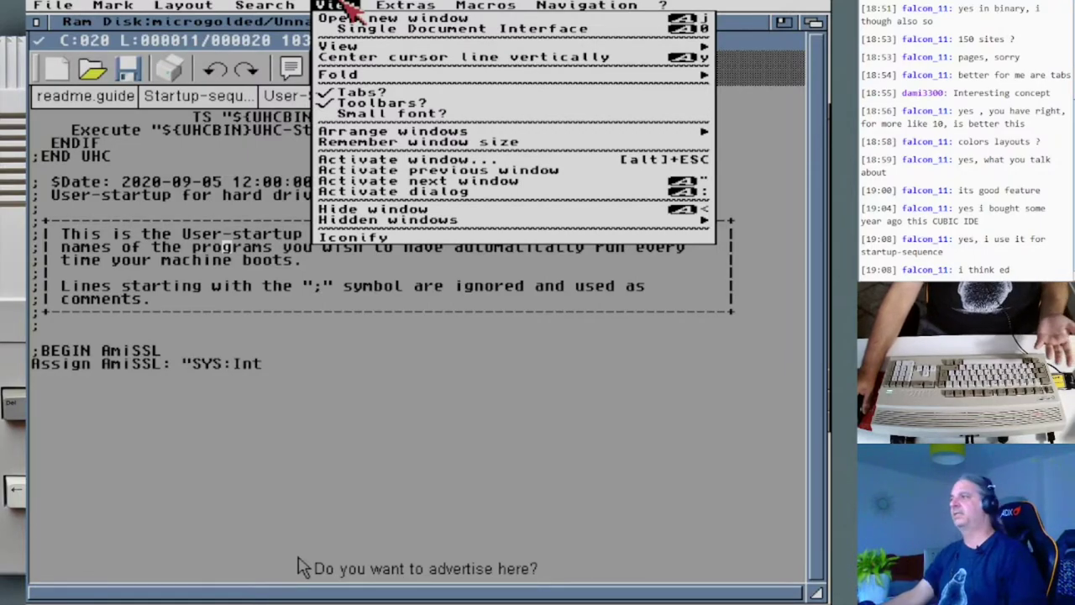
right_click(344, 9)
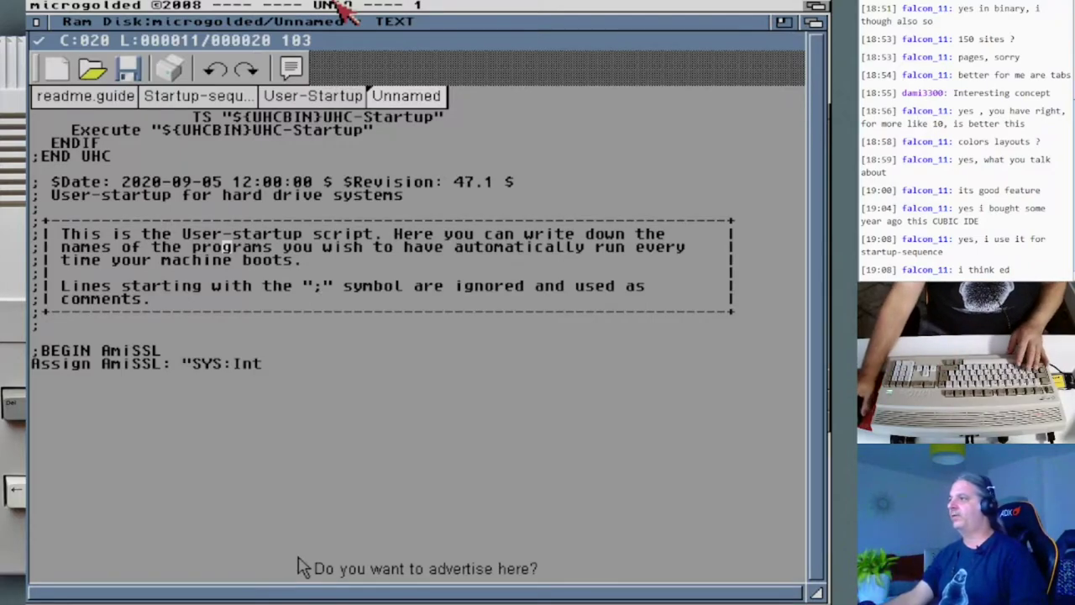
Open the editor's customization settings, review the User interface preferences including Interface and Separators, and cancel them unchanged.
right_click(344, 8)
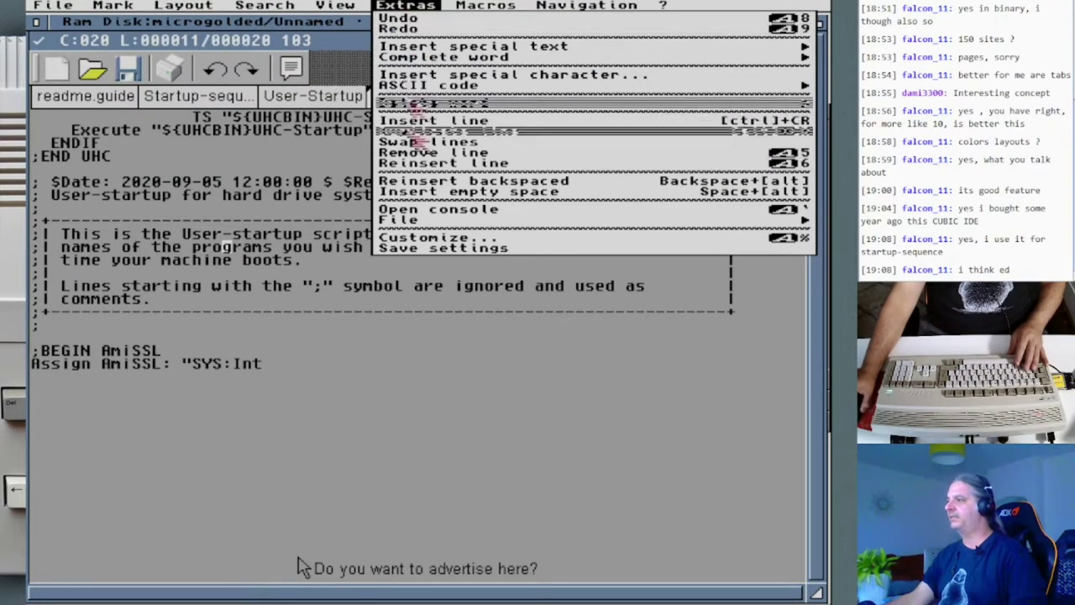
right_click(439, 238)
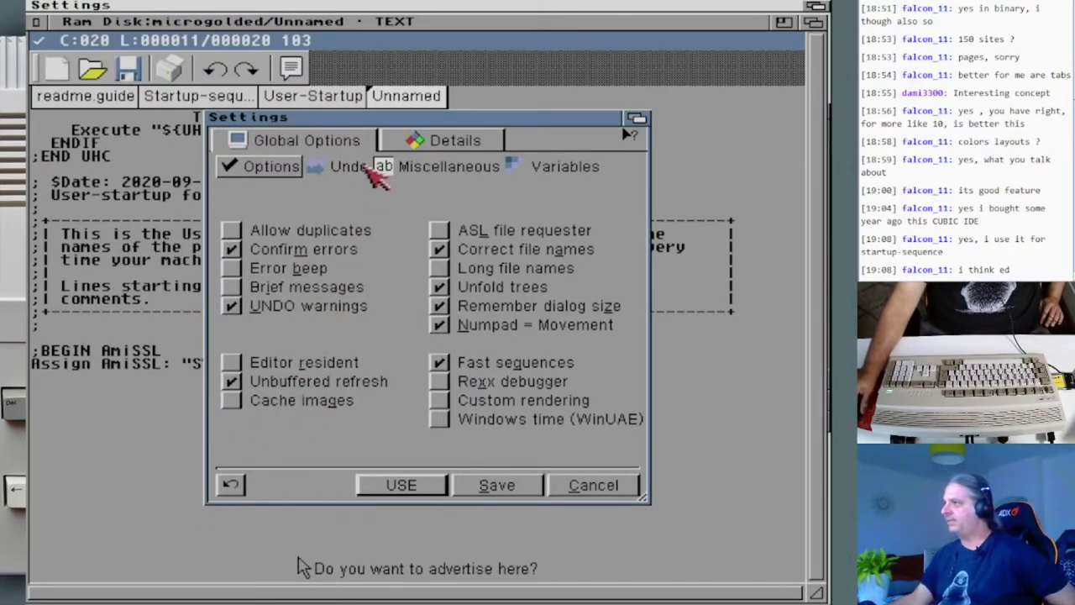
click(456, 141)
scroll(592, 252, down, 1)
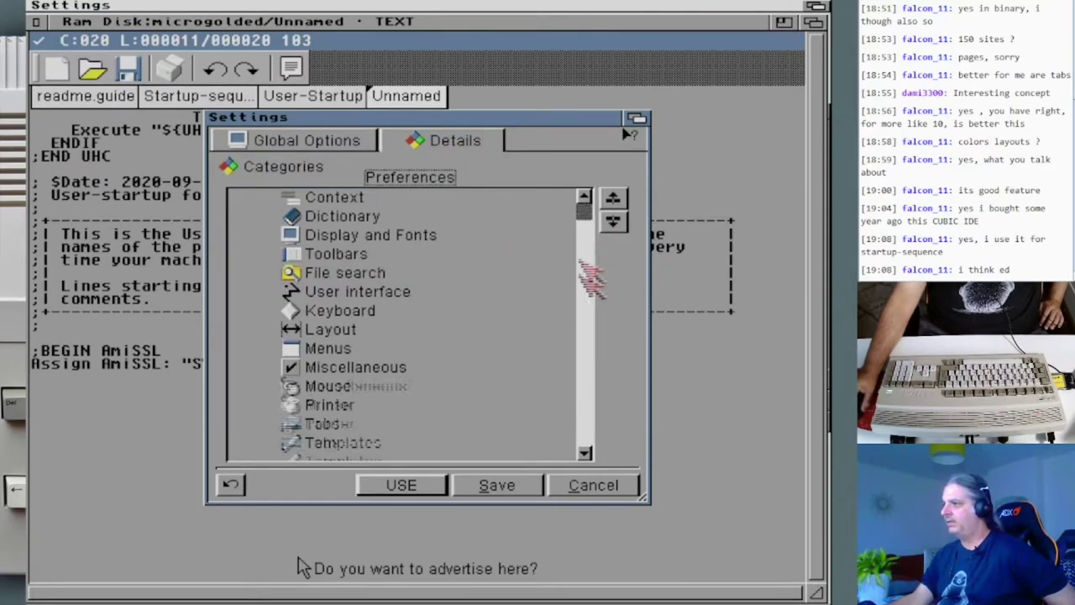
click(364, 295)
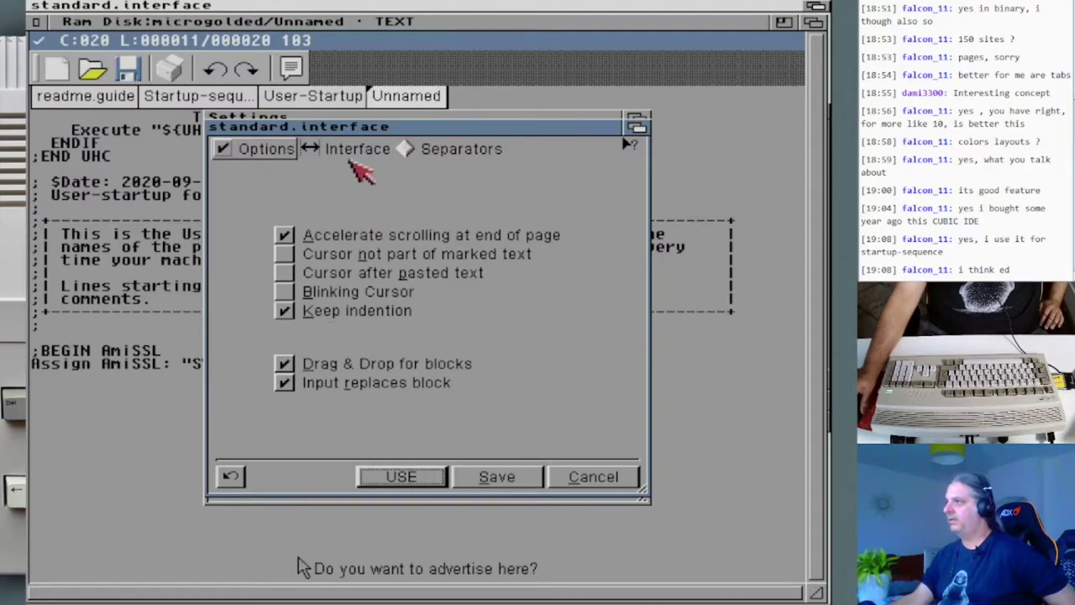
click(336, 153)
click(442, 154)
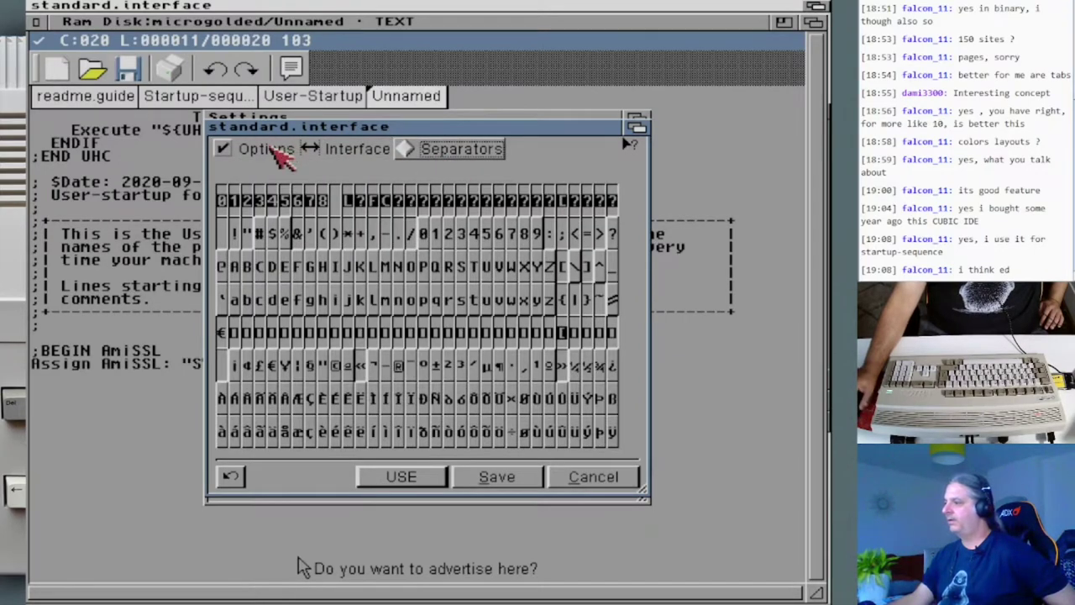
click(268, 149)
click(593, 486)
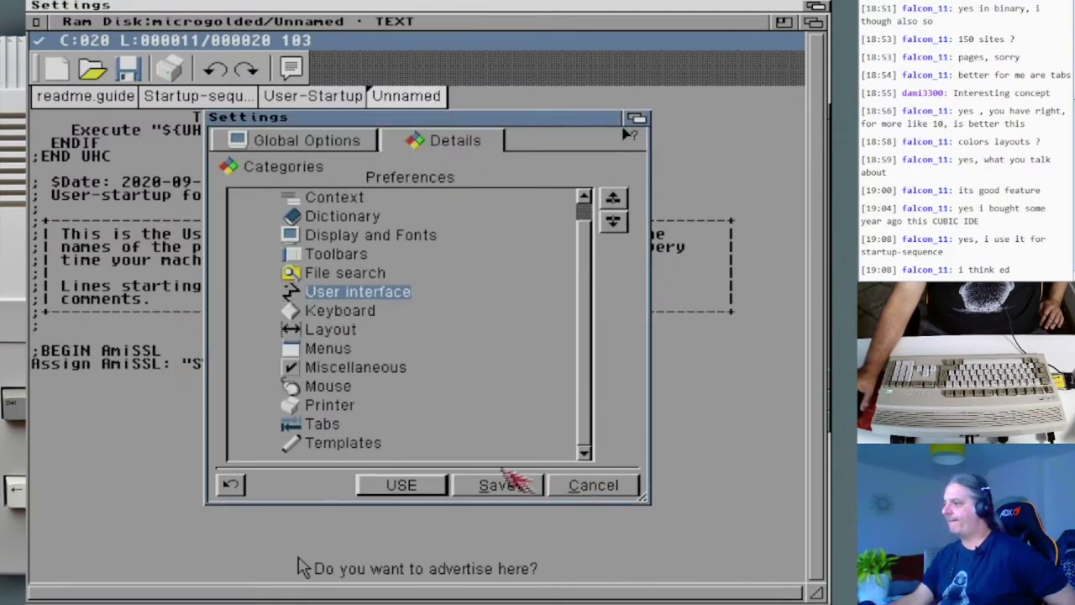
Review the Layout preferences, close them without changes, and browse the rest of the preference categories.
double_click(334, 329)
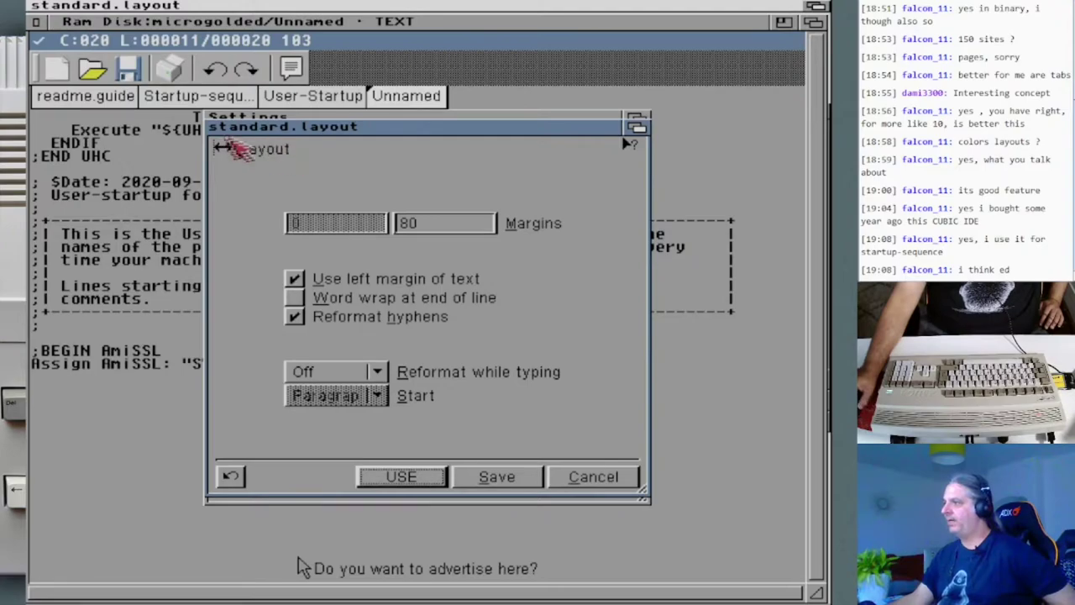
click(606, 478)
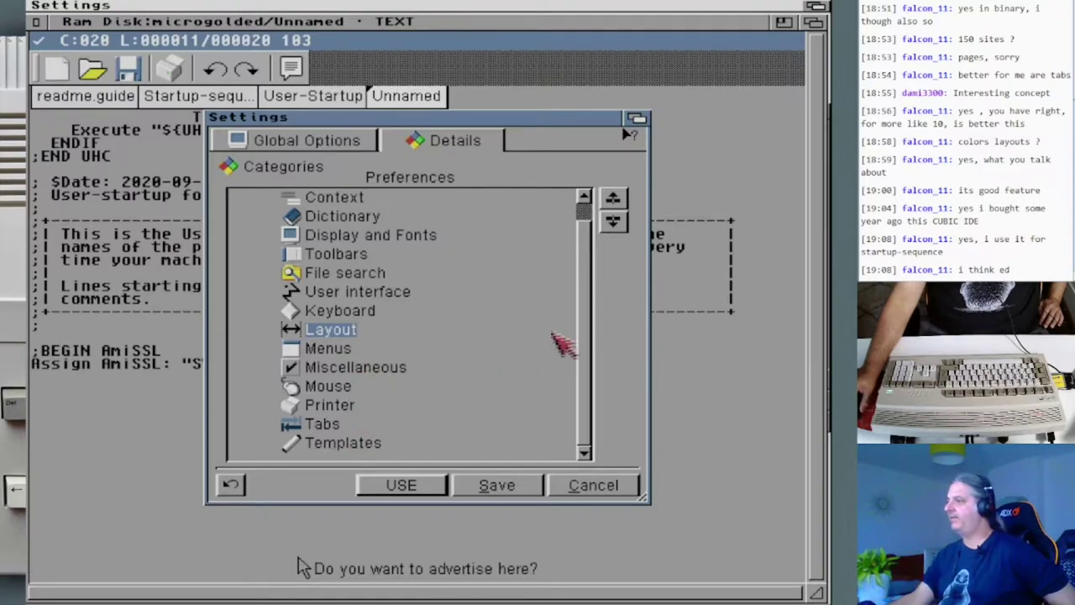
scroll(594, 282, up, 1)
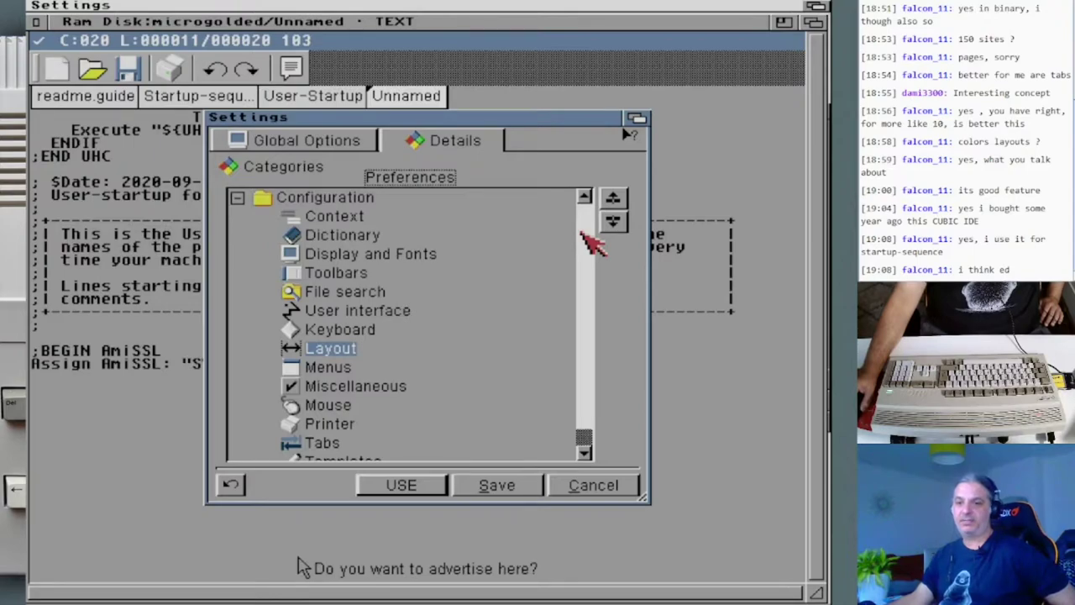
scroll(592, 252, down, 1)
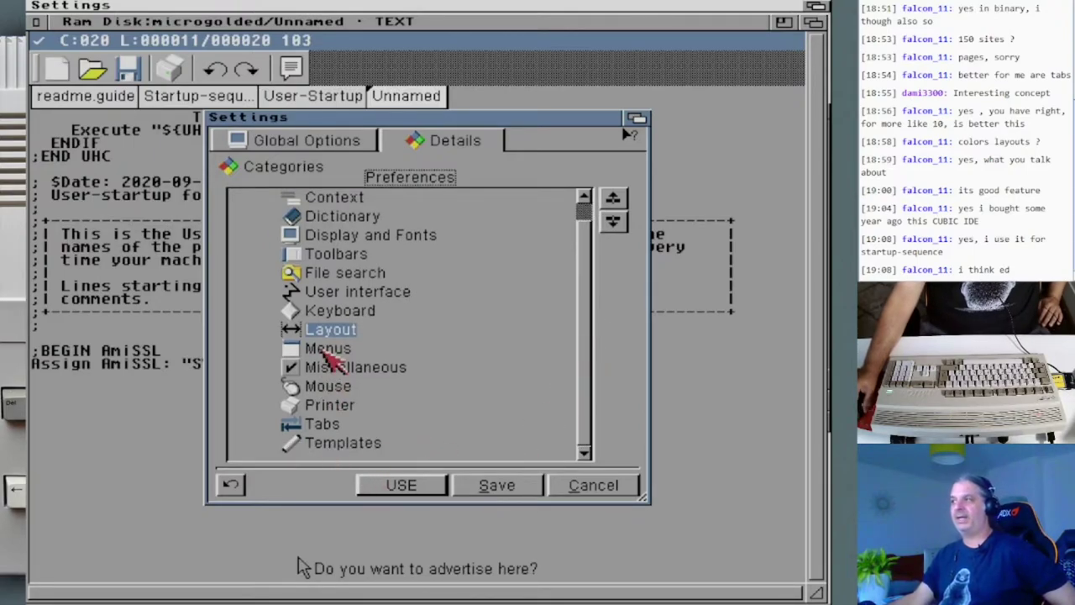
Inspect the Undo, Miscellaneous and Variables pages of the global options.
click(307, 144)
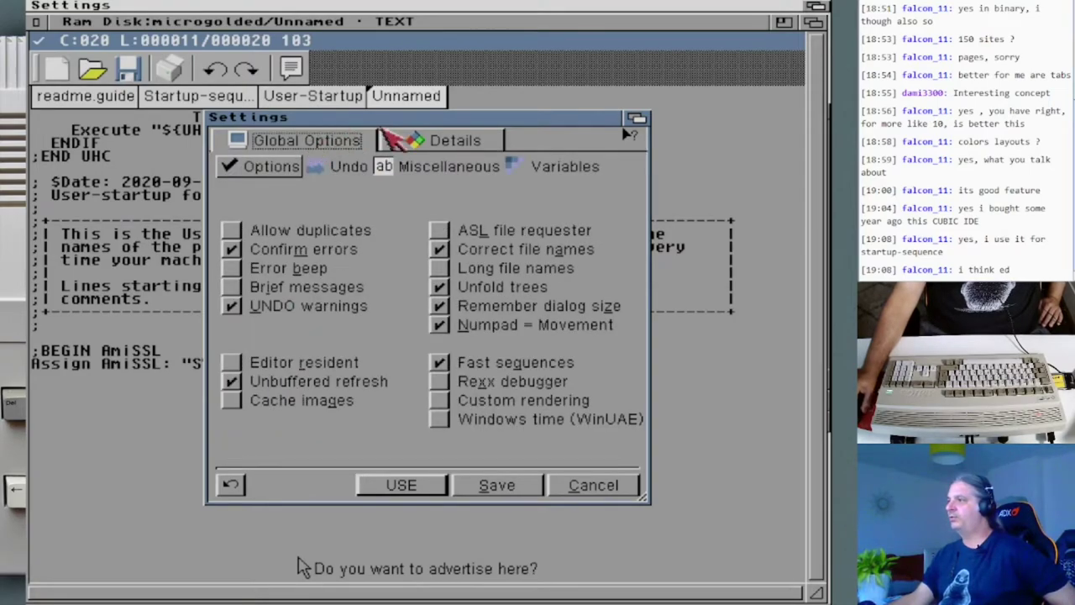
click(336, 166)
click(425, 175)
click(550, 168)
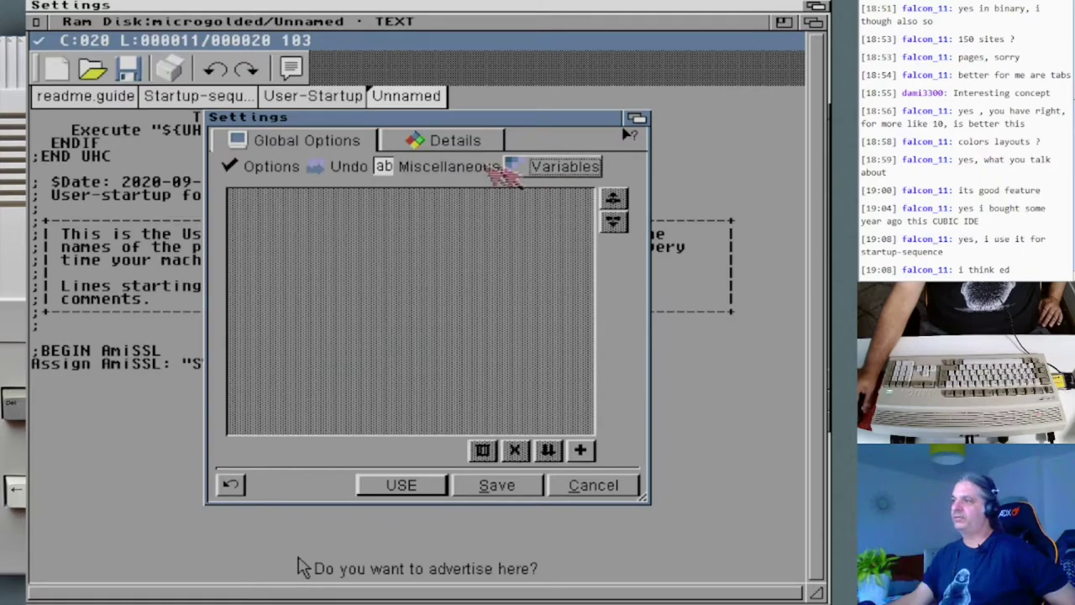
Try enabling the ASL file requester in the global options and cancel the settings.
click(295, 167)
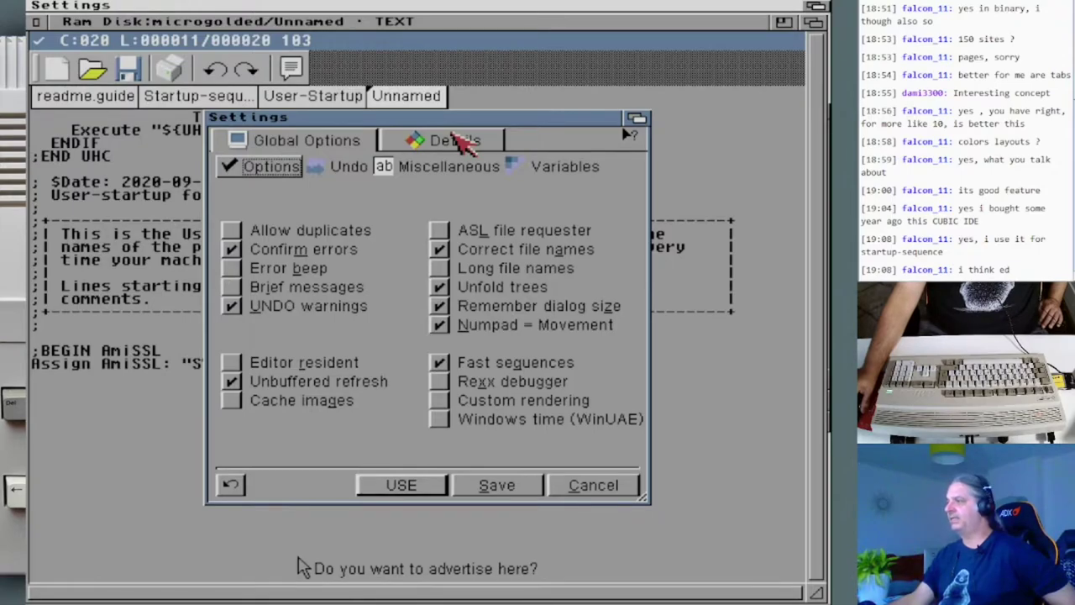
click(440, 230)
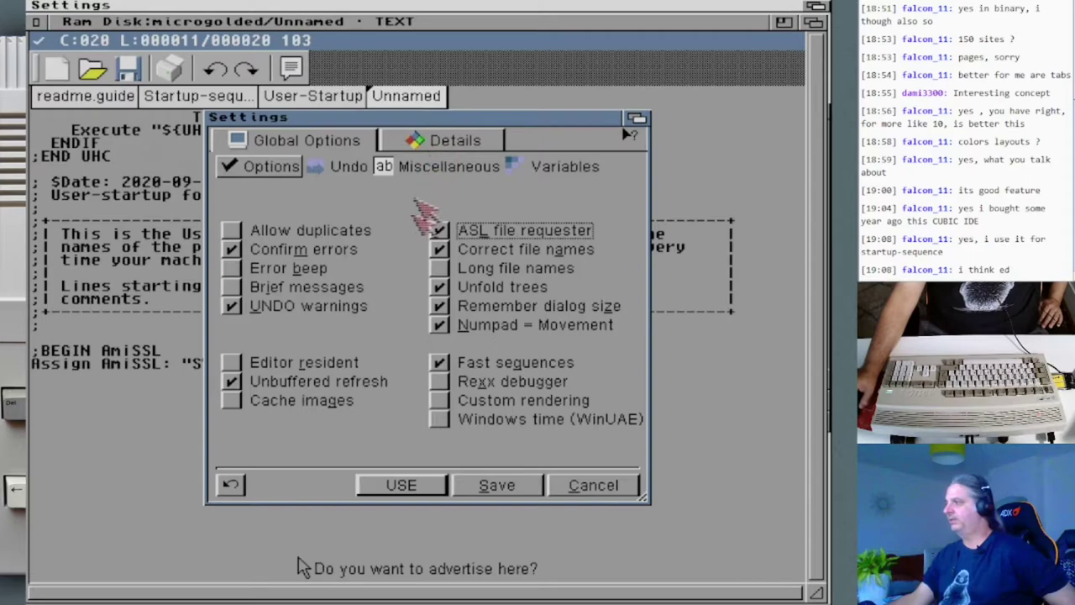
click(601, 487)
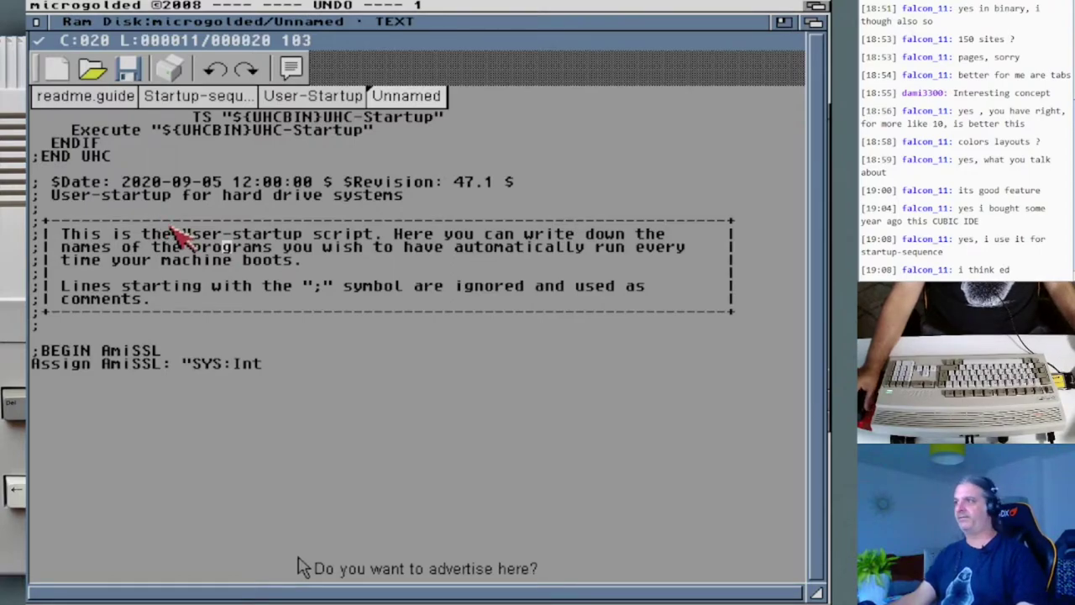
Close all documents and quit the editor, discarding all modified buffers.
right_click(98, 21)
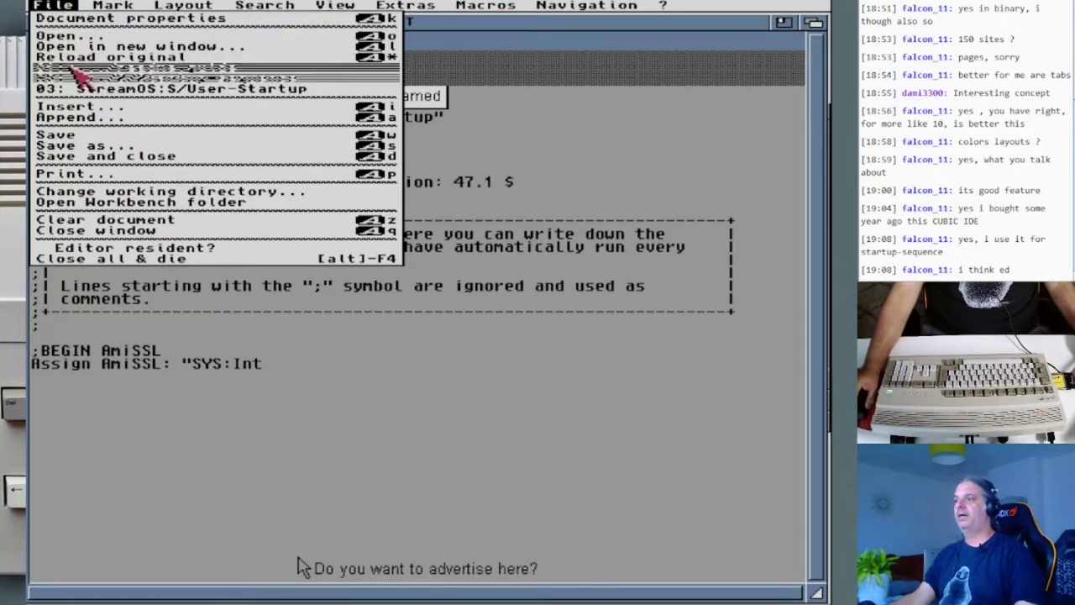
right_click(137, 261)
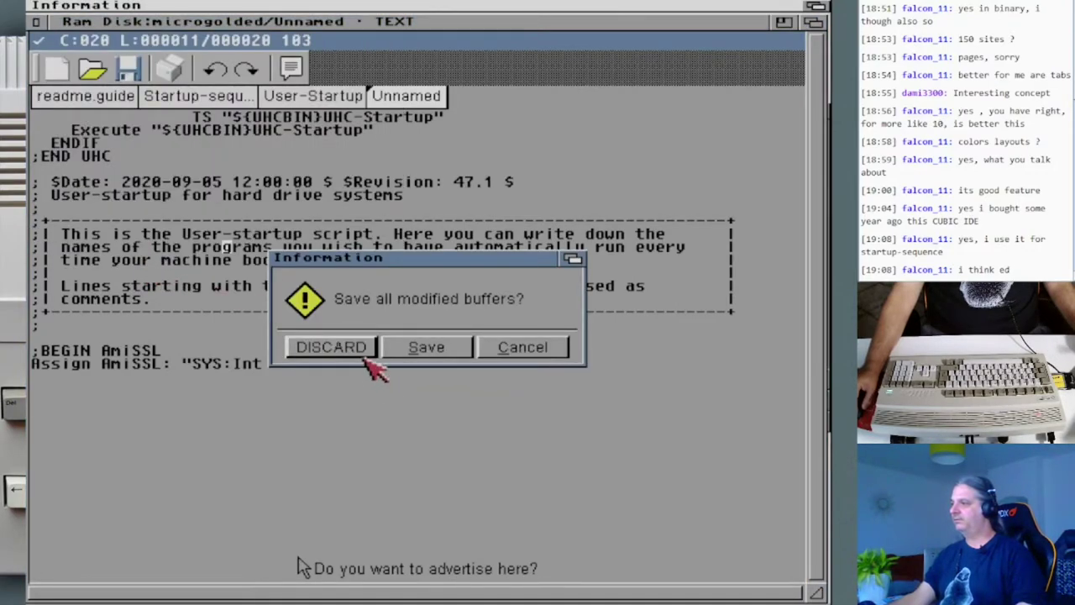
click(361, 351)
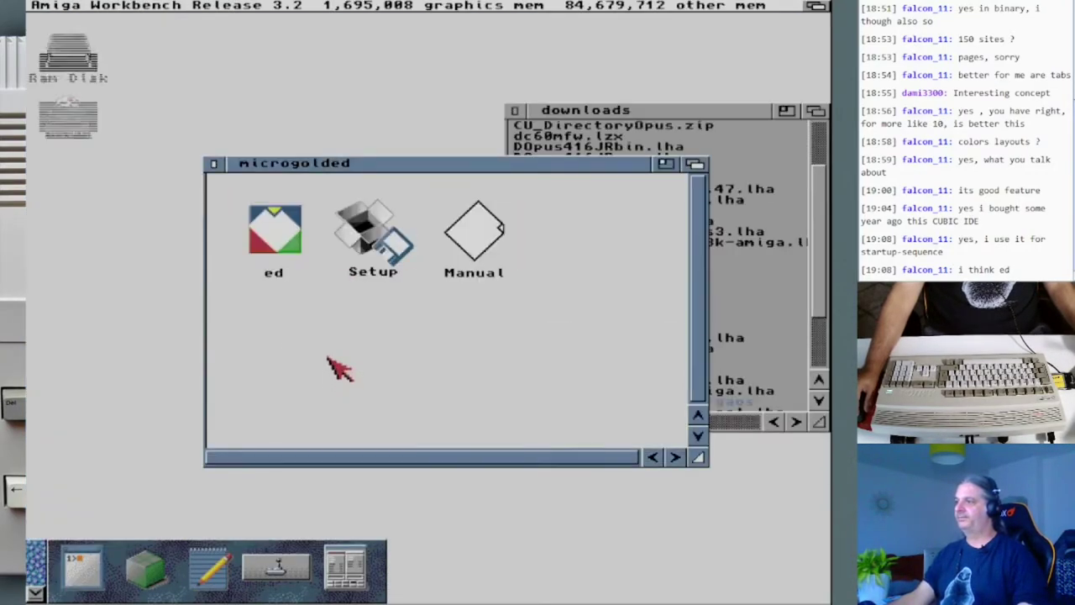
Close the microgolded drawer, move the downloads drawer window lower, and browse its archive list.
click(215, 163)
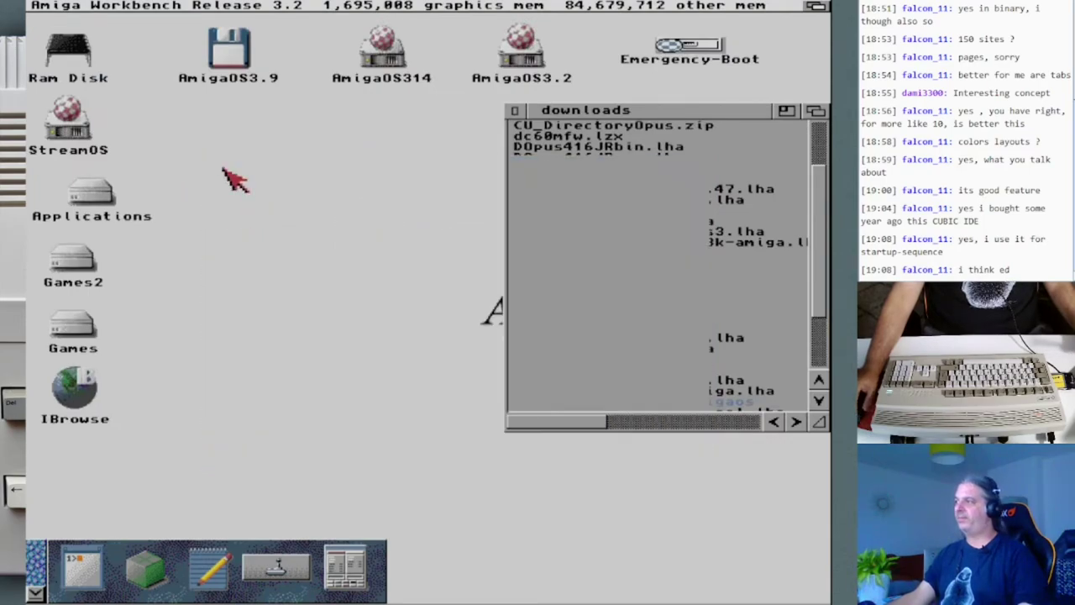
click(579, 116)
drag(580, 116, 550, 162)
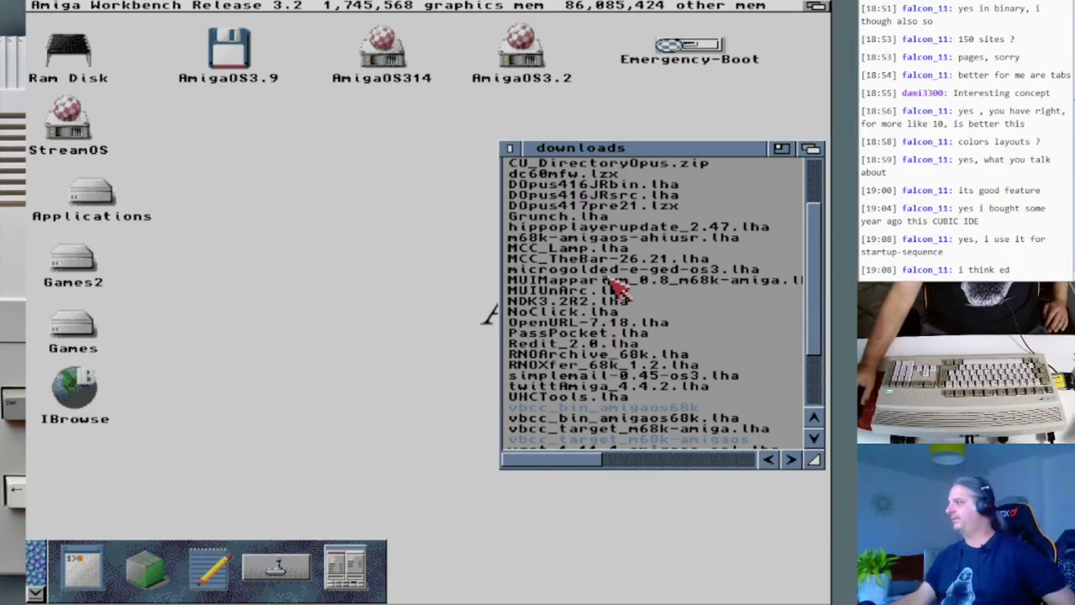
drag(815, 305, 821, 333)
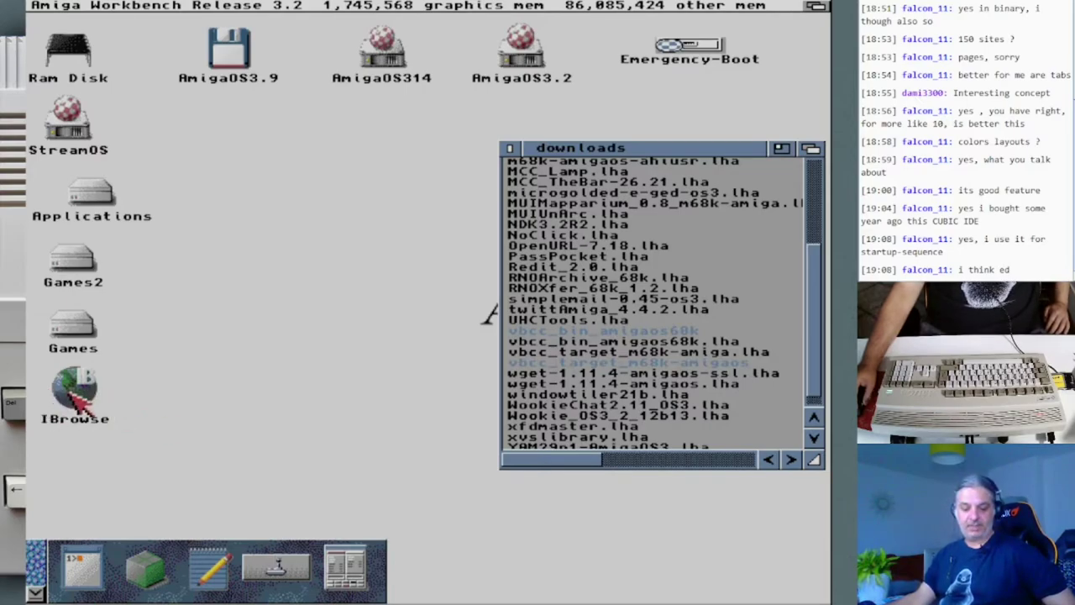
Switch to IBrowse and load the website aminet.net.
drag(71, 399, 282, 168)
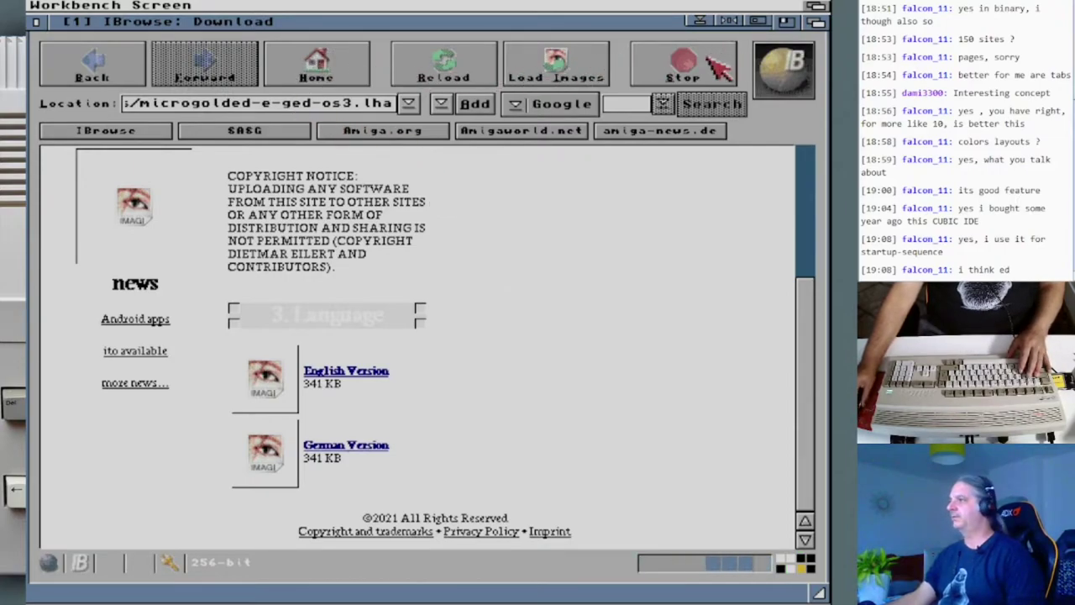
click(370, 102)
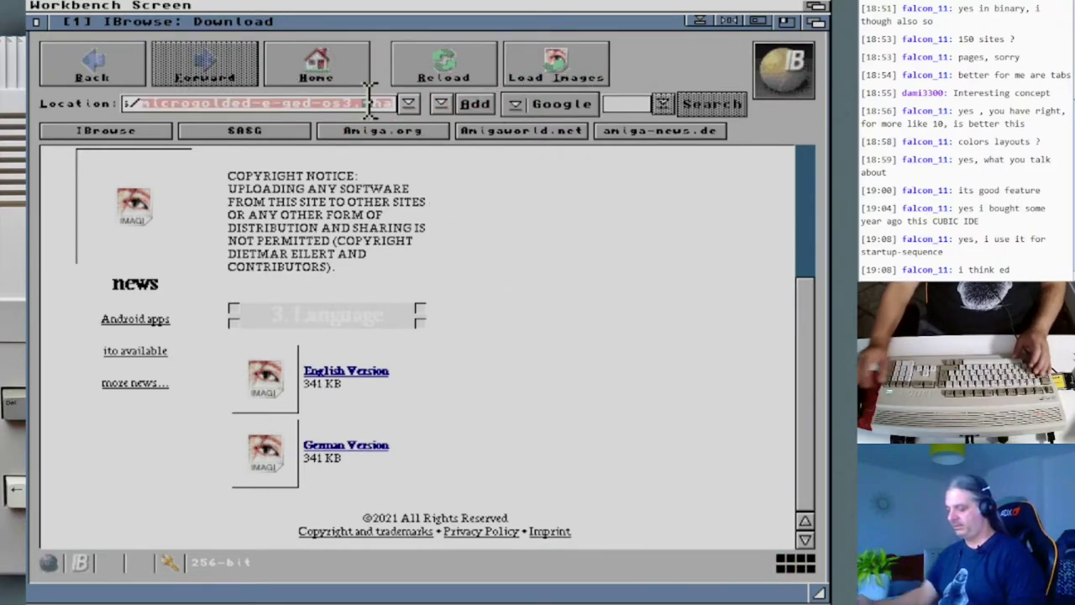
key(Right)
key(BackSpace)
text(amin)
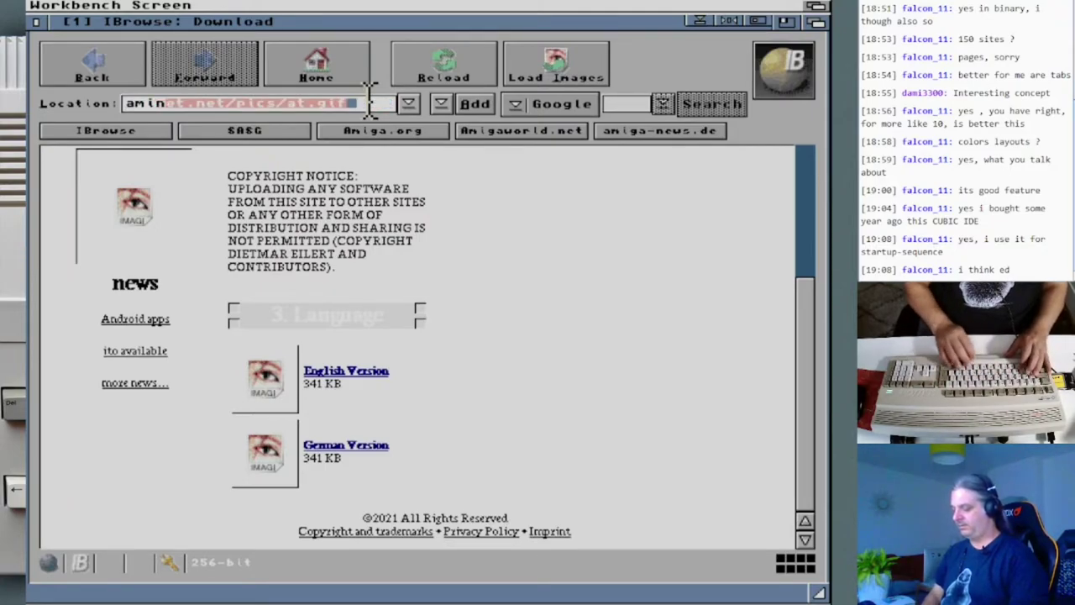
text(et.net)
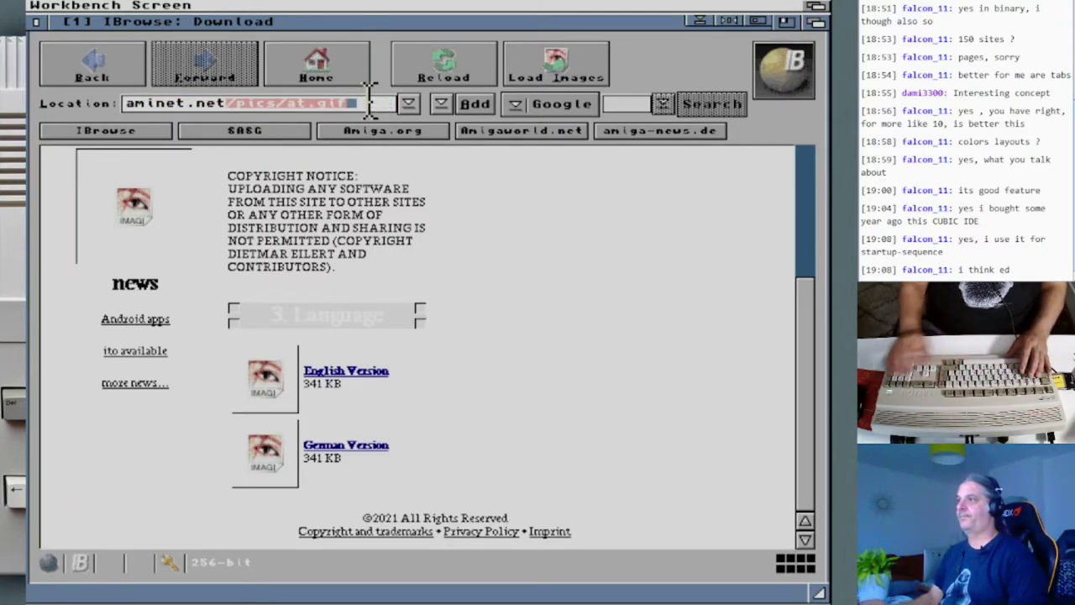
key(Return)
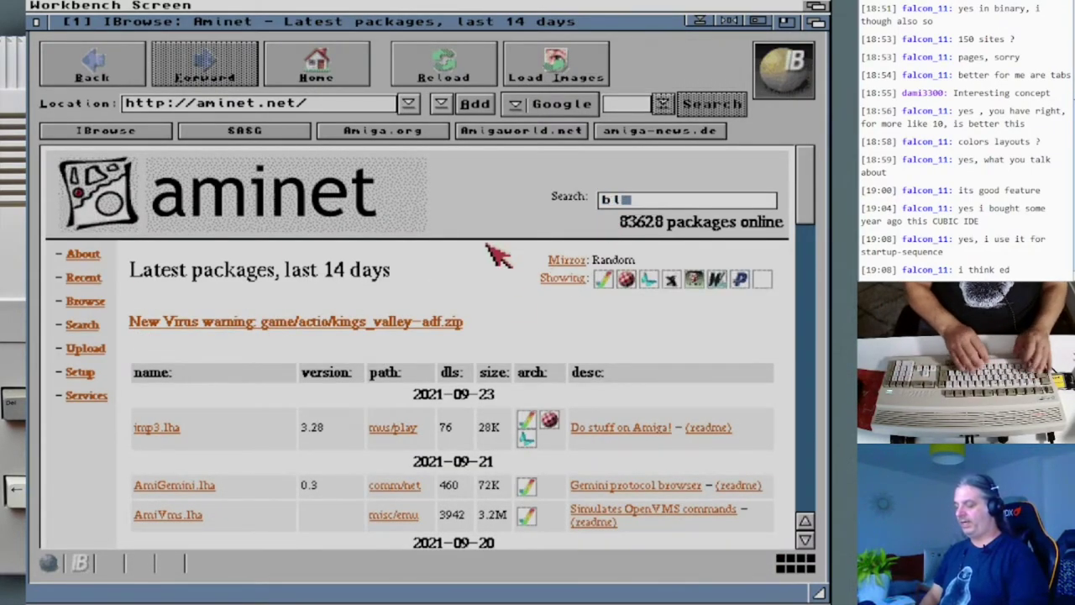
Search Aminet for "blacks editor".
text(s)
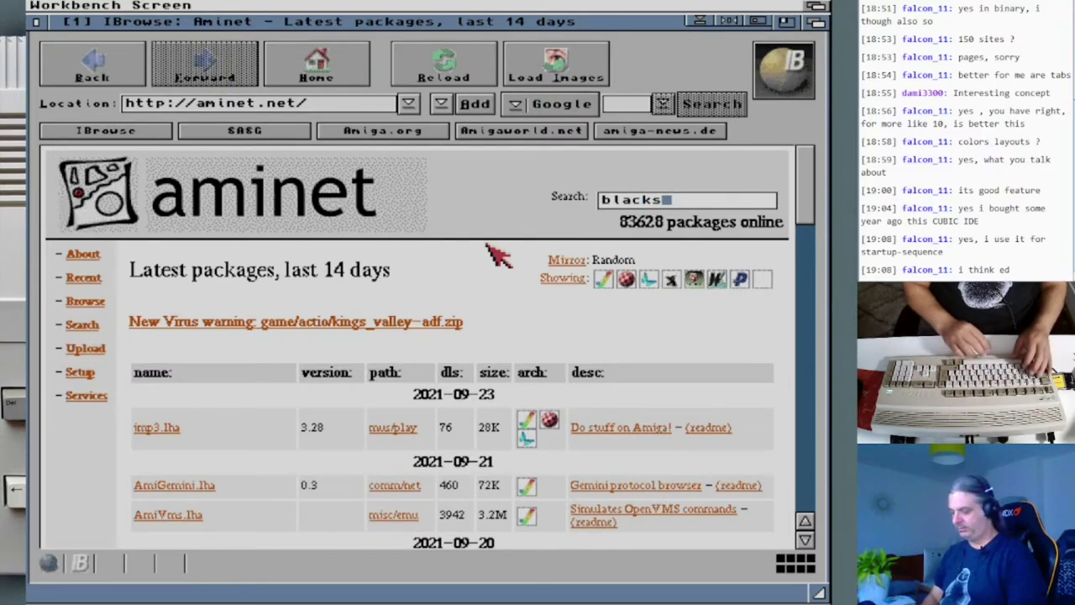
text( editor)
key(Return)
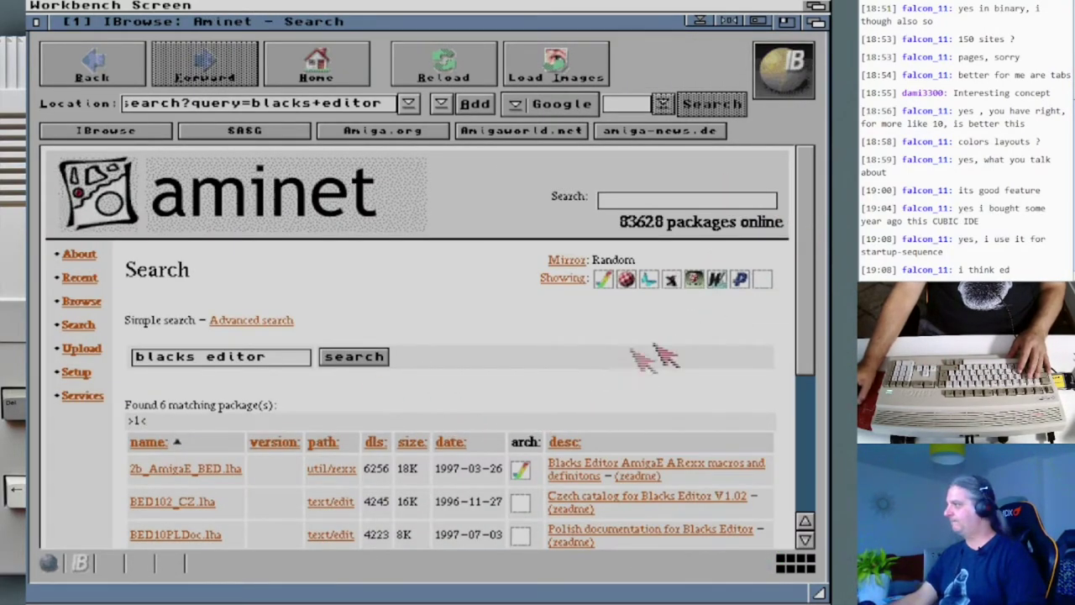
Download BlacksEditor.lha from the search results, saving it as BlacksEditor_1.1a.lha in the StreamOS downloads drawer.
click(808, 391)
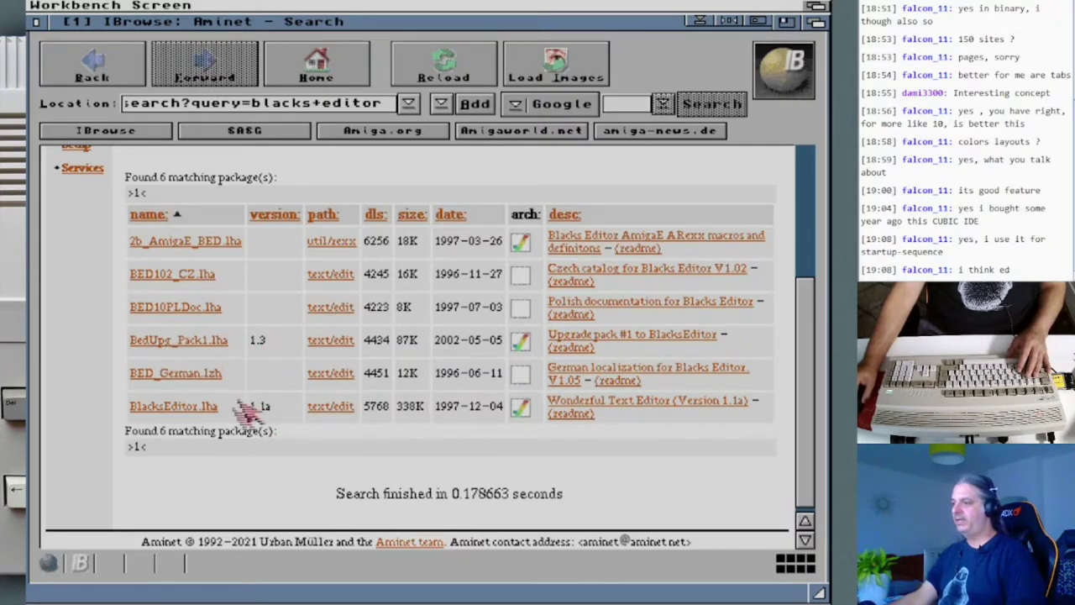
click(176, 406)
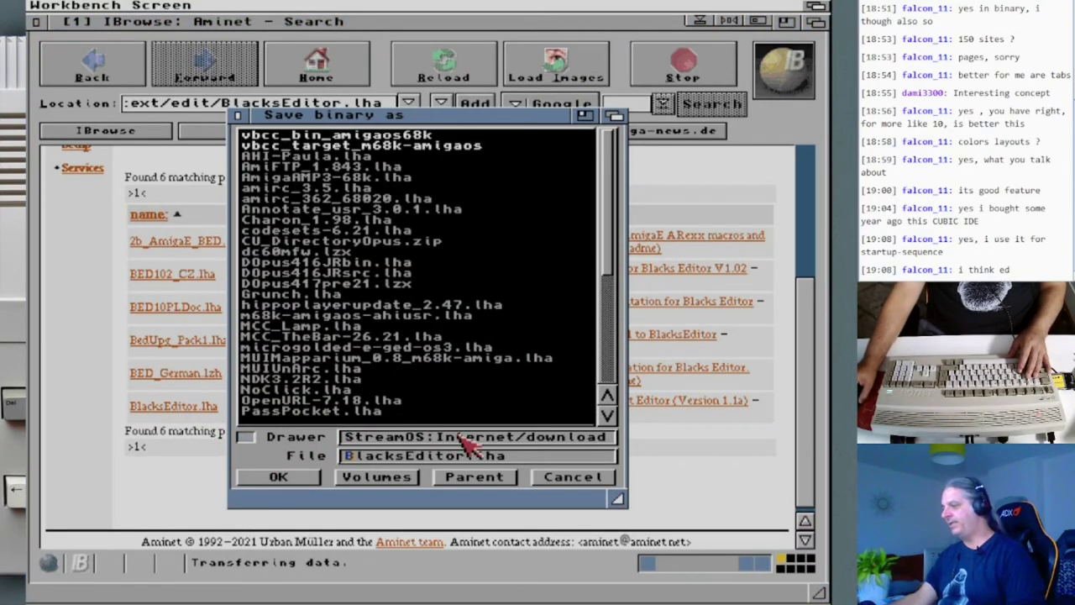
click(473, 456)
text(_)
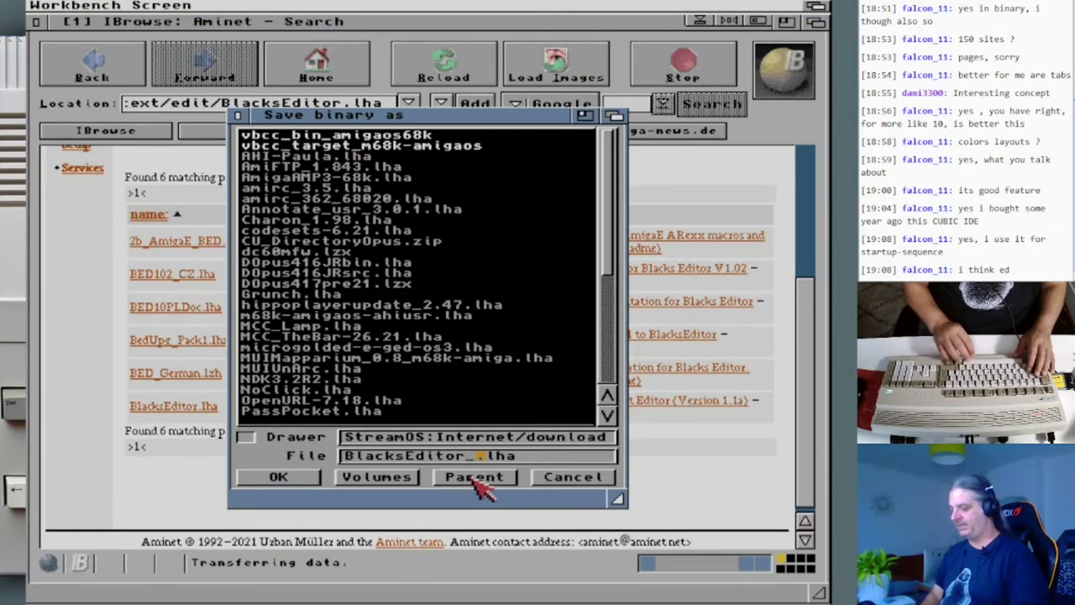
text(1.1)
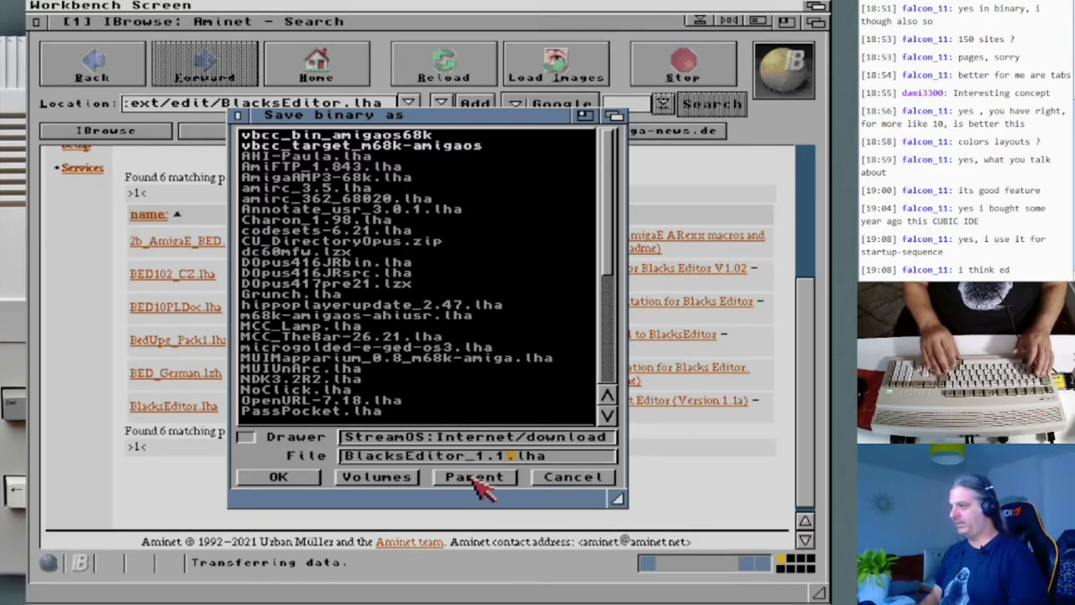
key(Return)
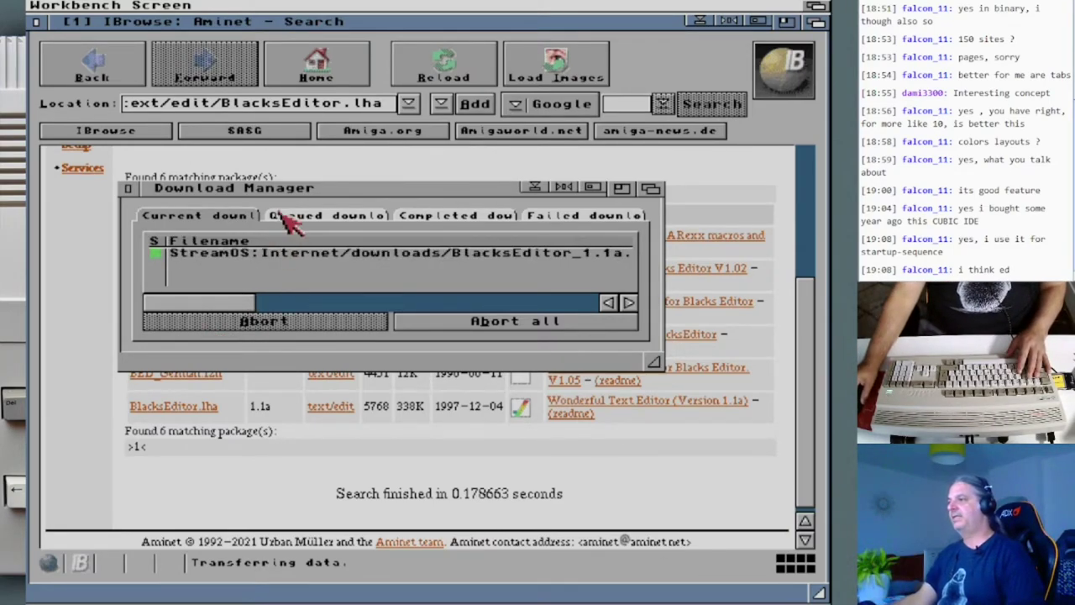
Download BedUpg_Pack1.lha to the StreamOS downloads drawer and hide the browser to return to Workbench.
click(202, 344)
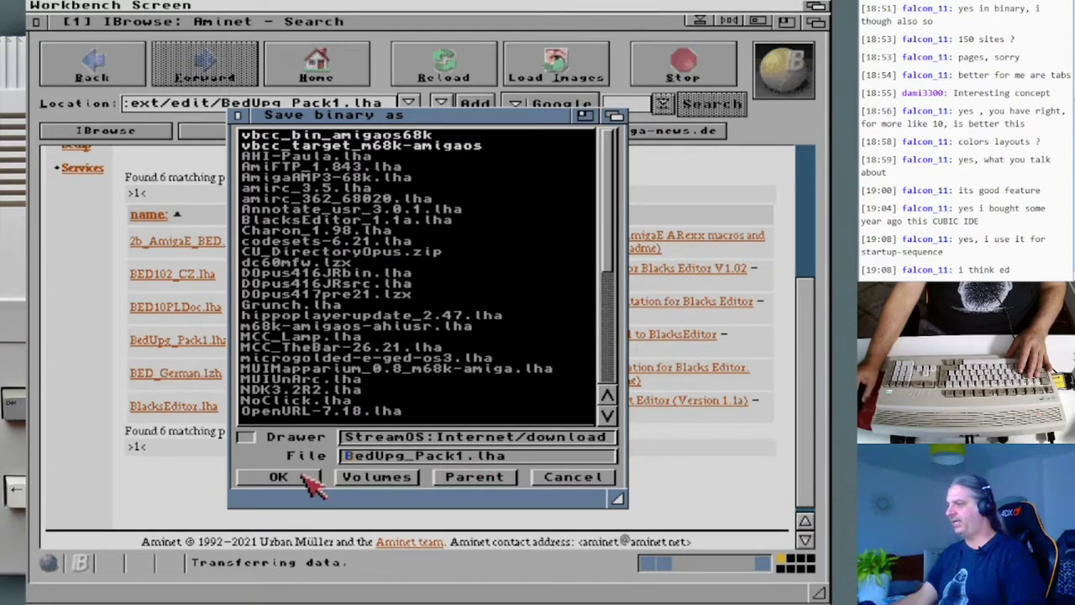
click(301, 476)
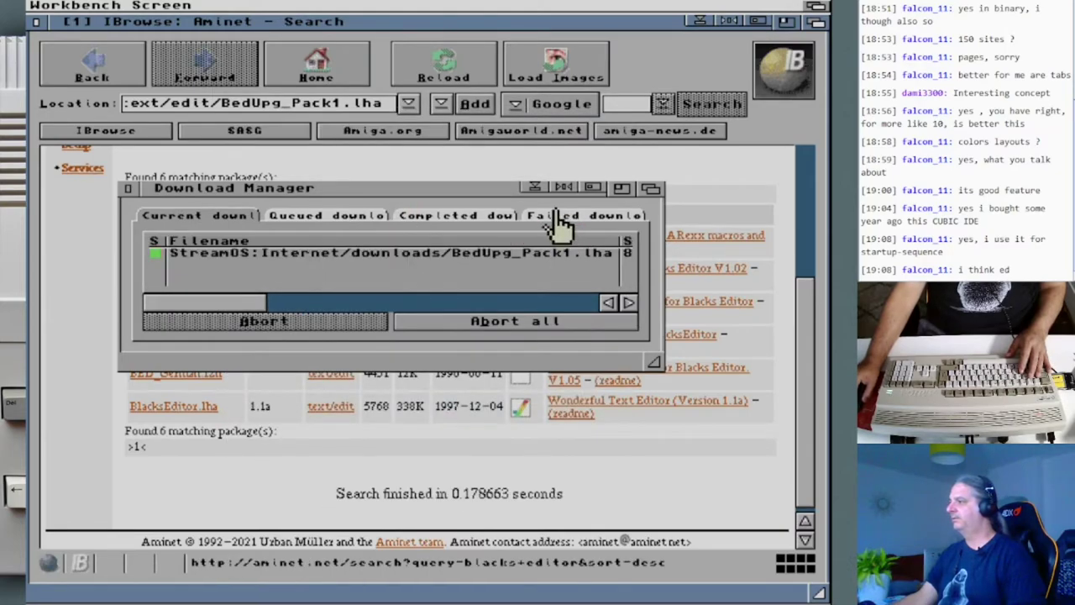
click(757, 22)
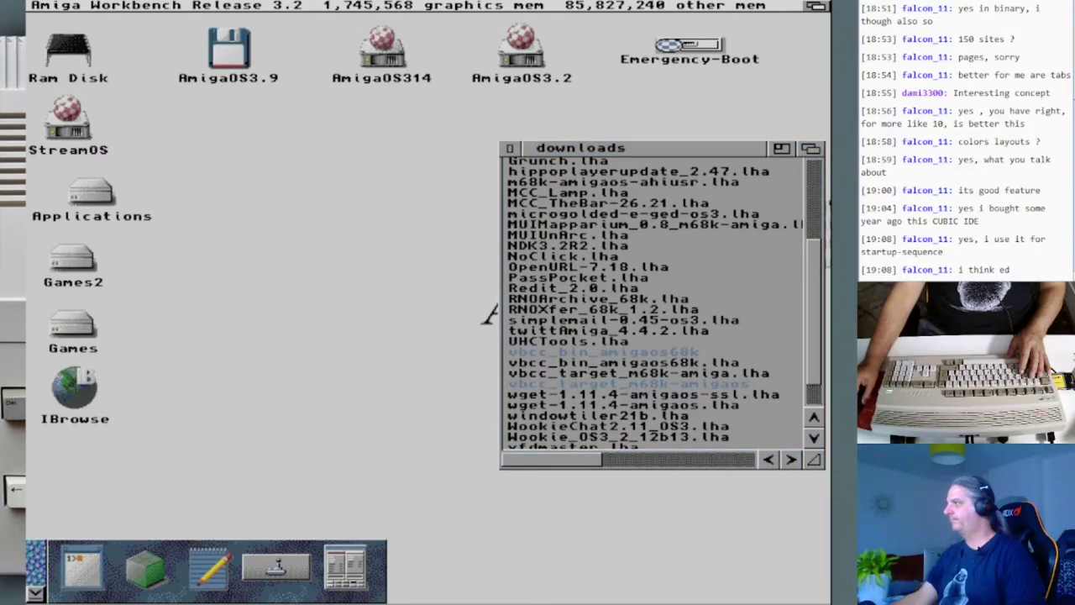
Unpack all files of BlacksEditor_1.1a.lha from the downloads drawer to ram: and close the unpacker.
click(819, 178)
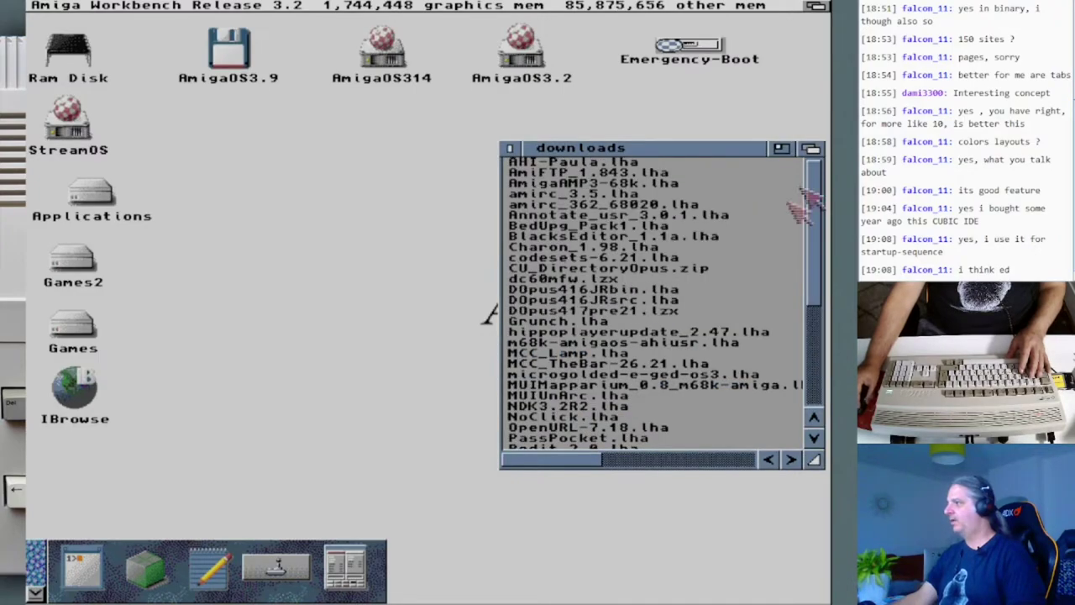
double_click(562, 236)
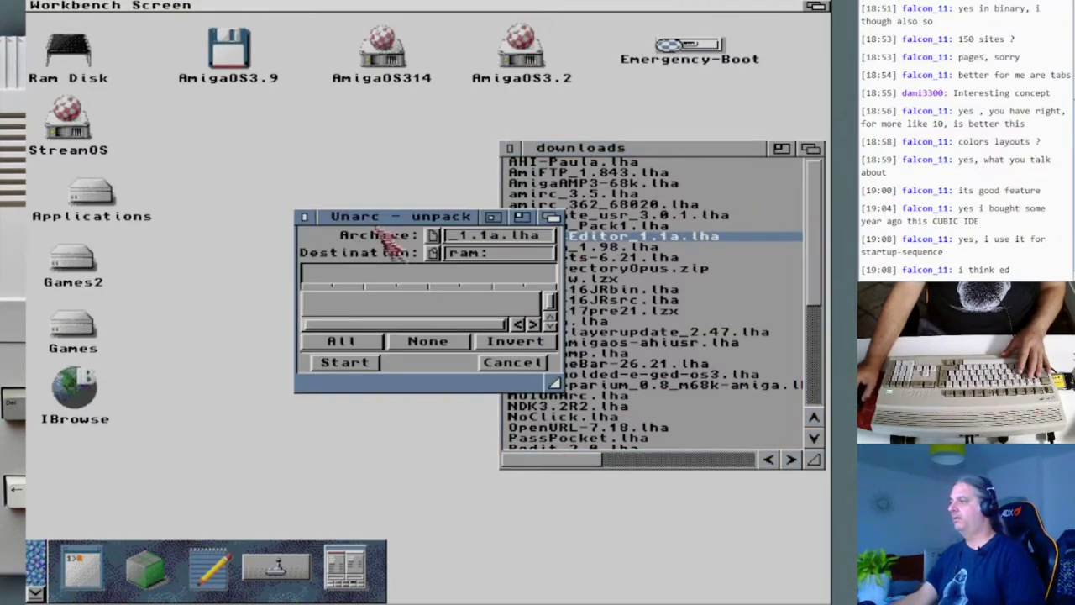
drag(554, 383, 675, 593)
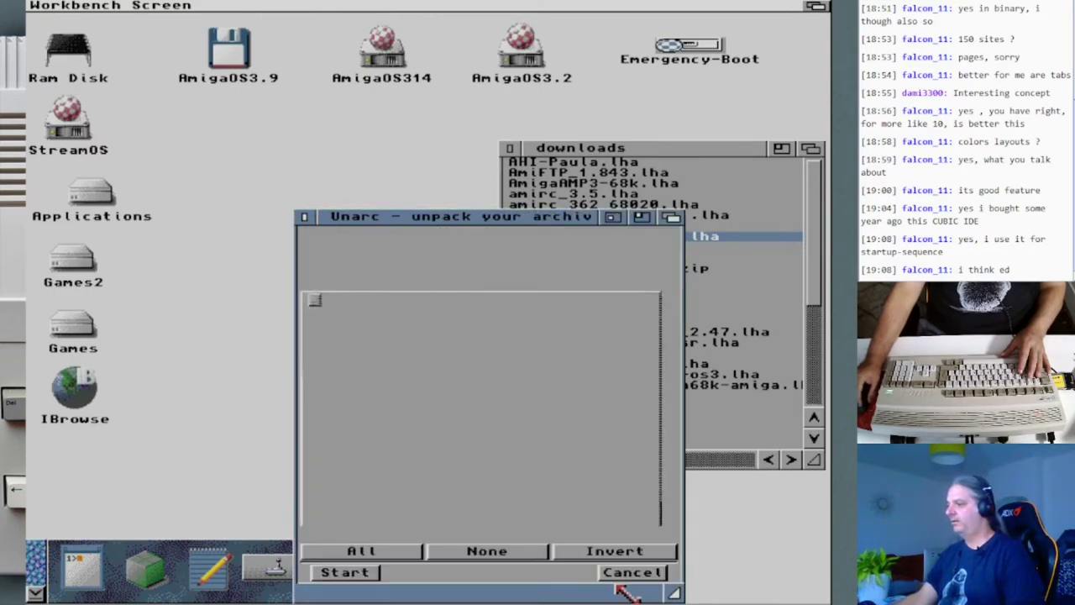
click(349, 574)
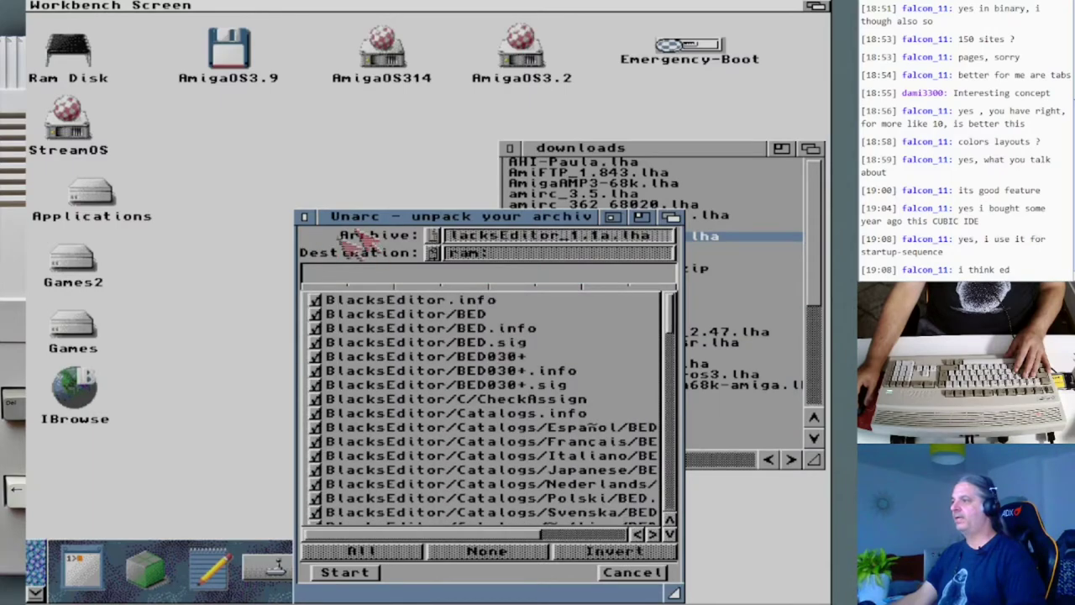
click(303, 217)
Open the BlacksEditor drawer on the Ram Disk and bring its Install program into view.
double_click(68, 57)
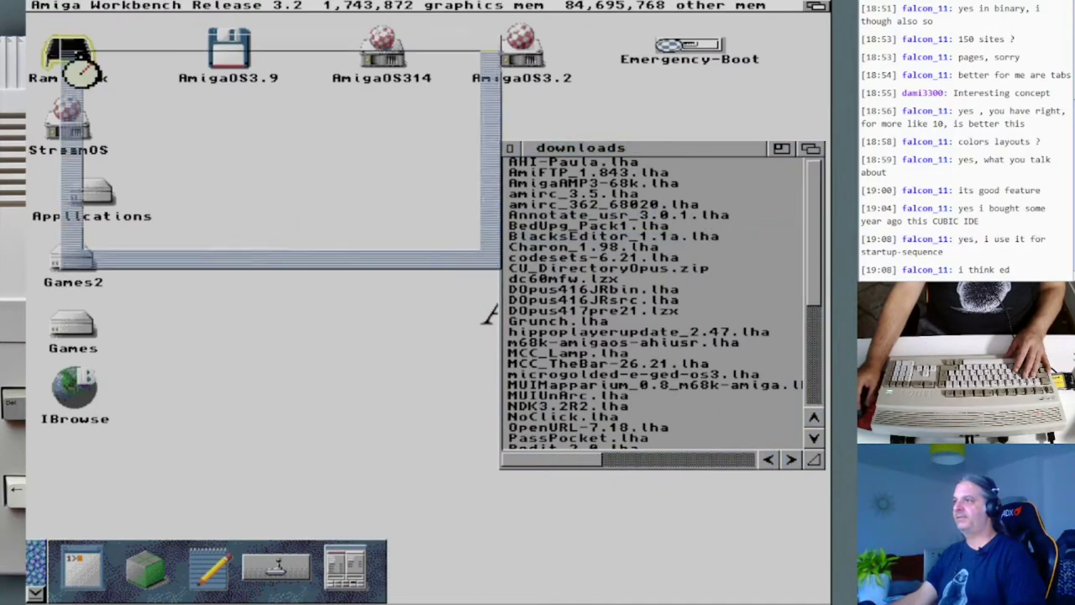
double_click(147, 92)
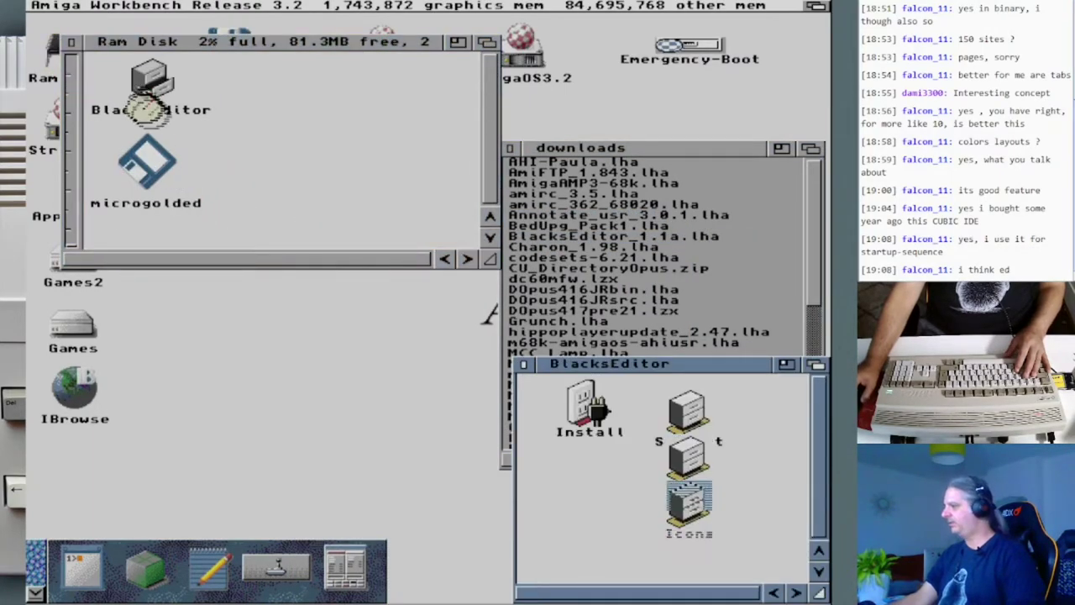
click(745, 592)
drag(745, 592, 643, 585)
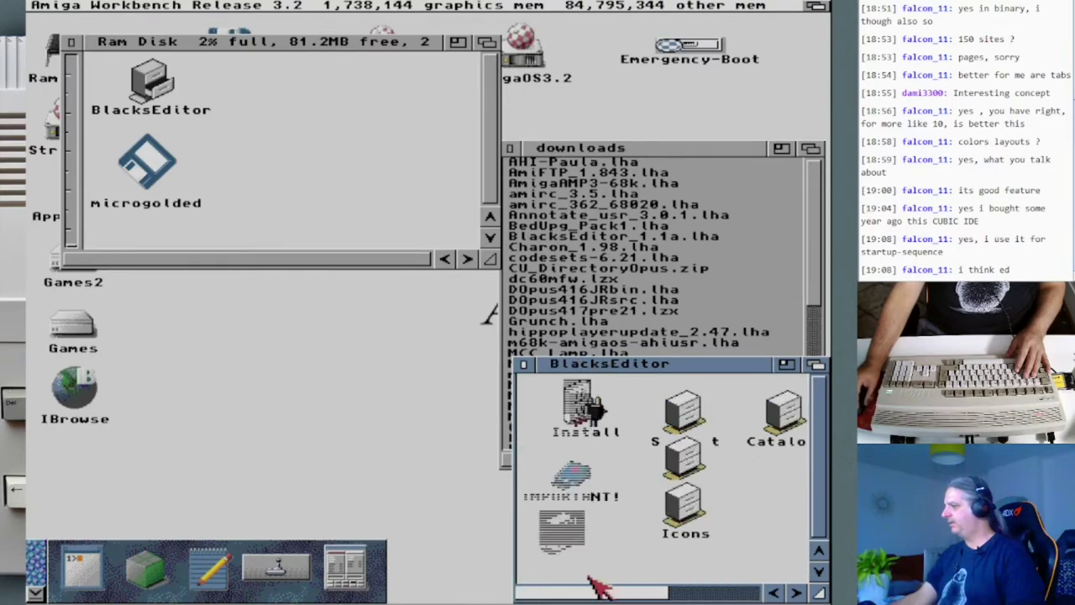
Launch the Blacks Editor installer and proceed as Intermediate User with Install for Real and no logging.
double_click(575, 426)
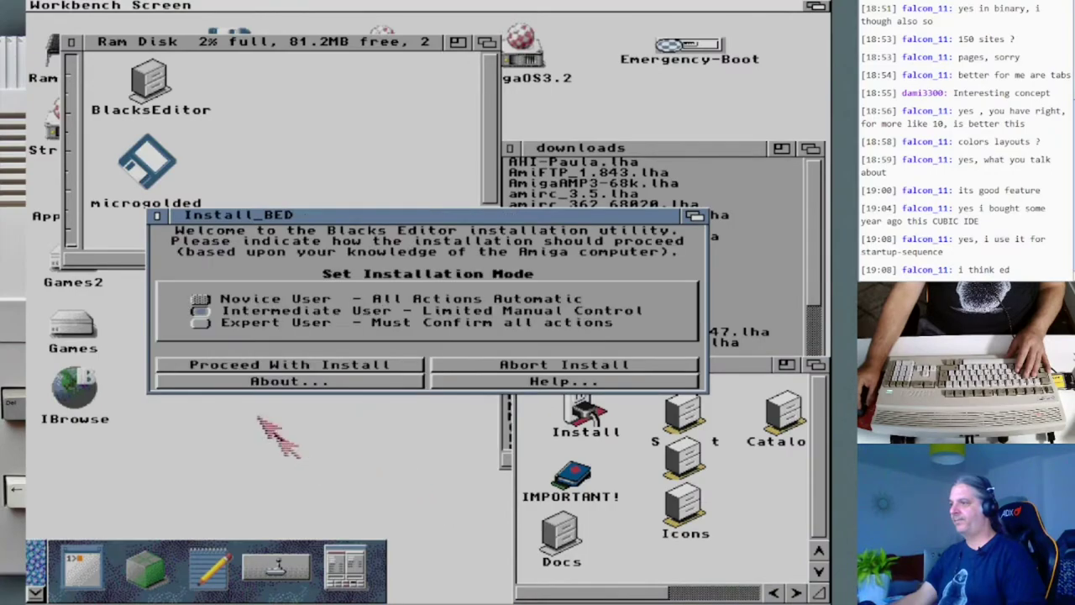
click(218, 361)
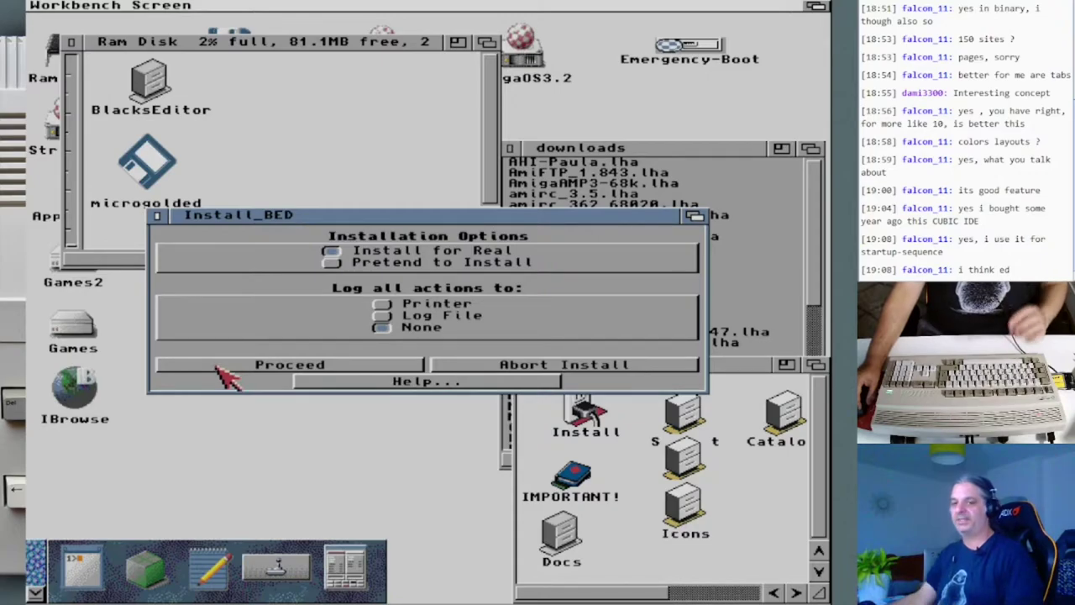
click(227, 367)
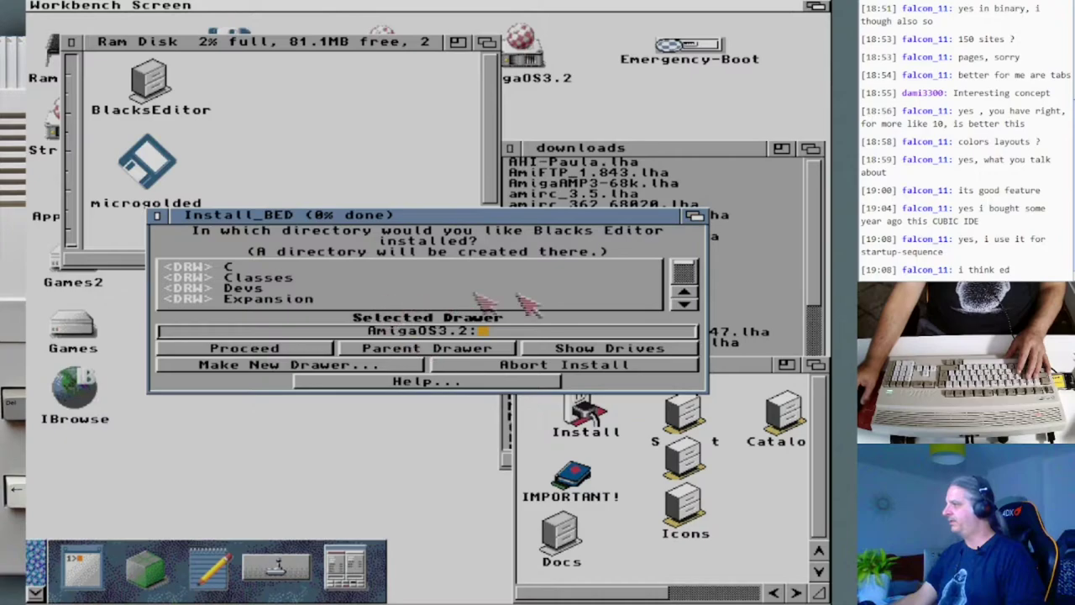
Look through the drawers on AmigaOS3.2: for a possible Blacks Editor installation location.
click(691, 282)
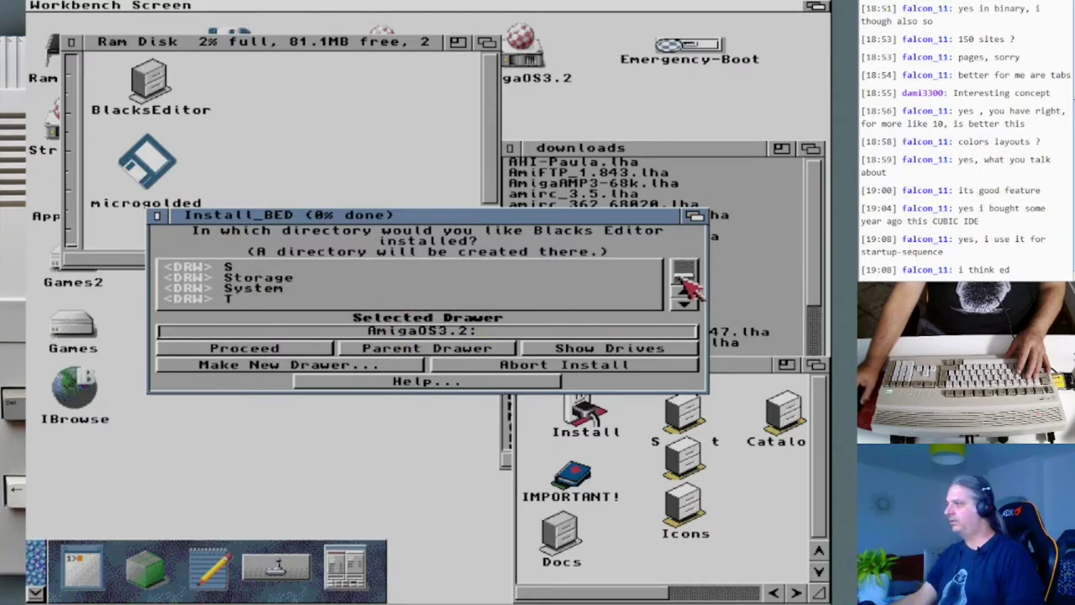
click(684, 289)
click(685, 289)
click(684, 290)
click(685, 292)
click(685, 290)
click(685, 291)
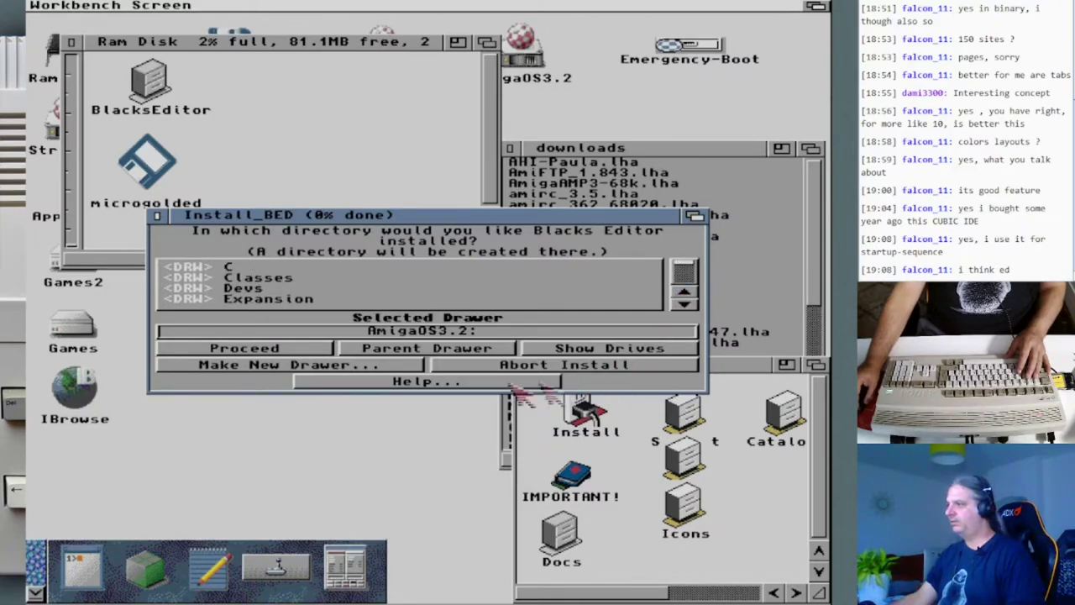
click(458, 331)
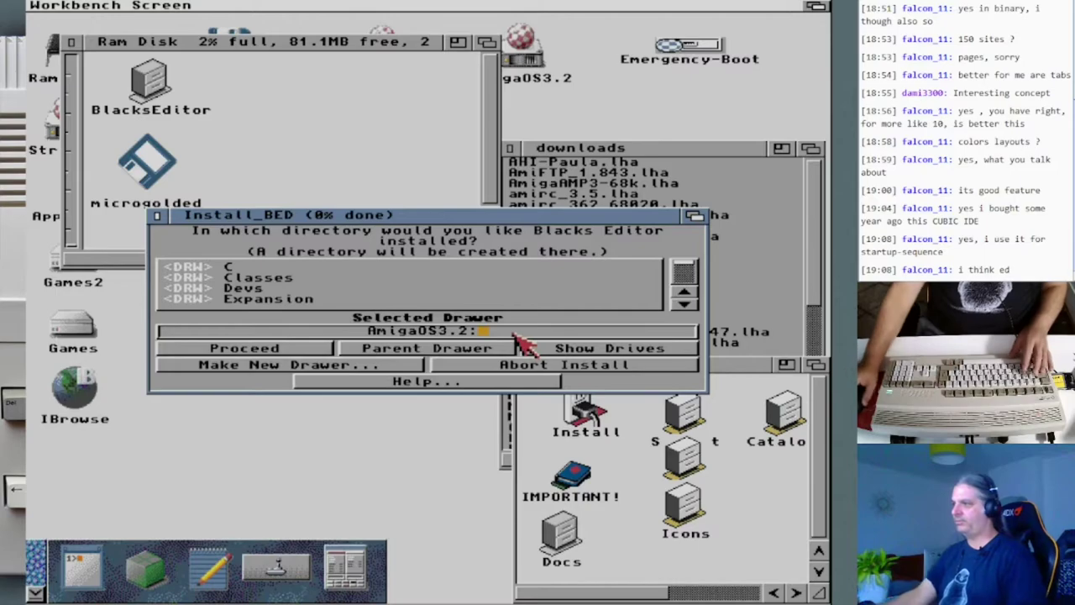
Choose StreamOS:development as the Blacks Editor installation directory and proceed to the ARexx scripts location.
click(564, 347)
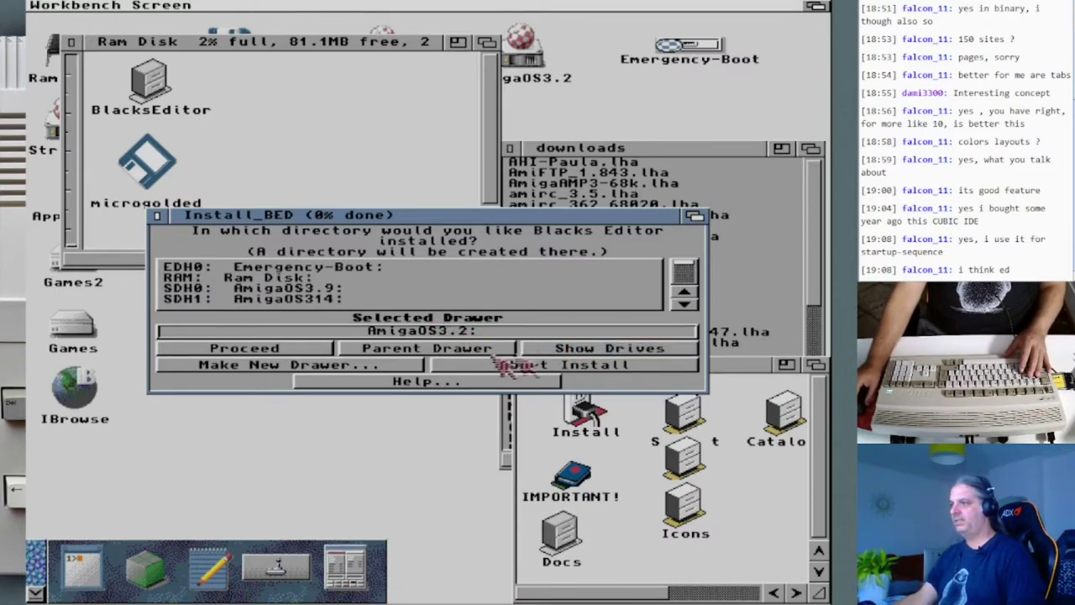
click(684, 305)
click(684, 305)
click(684, 305)
click(345, 278)
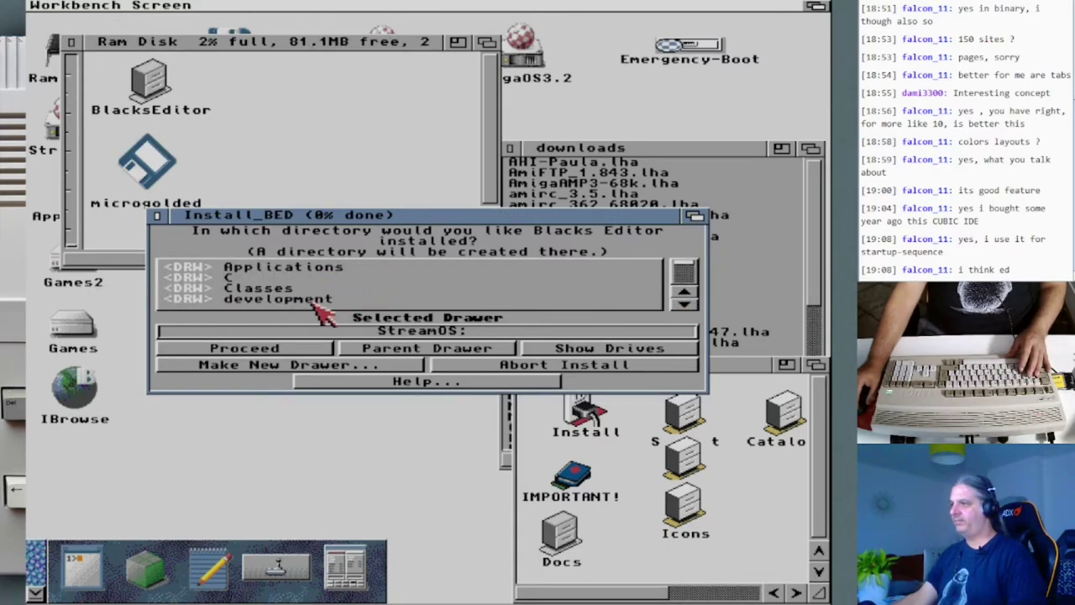
click(316, 300)
click(275, 351)
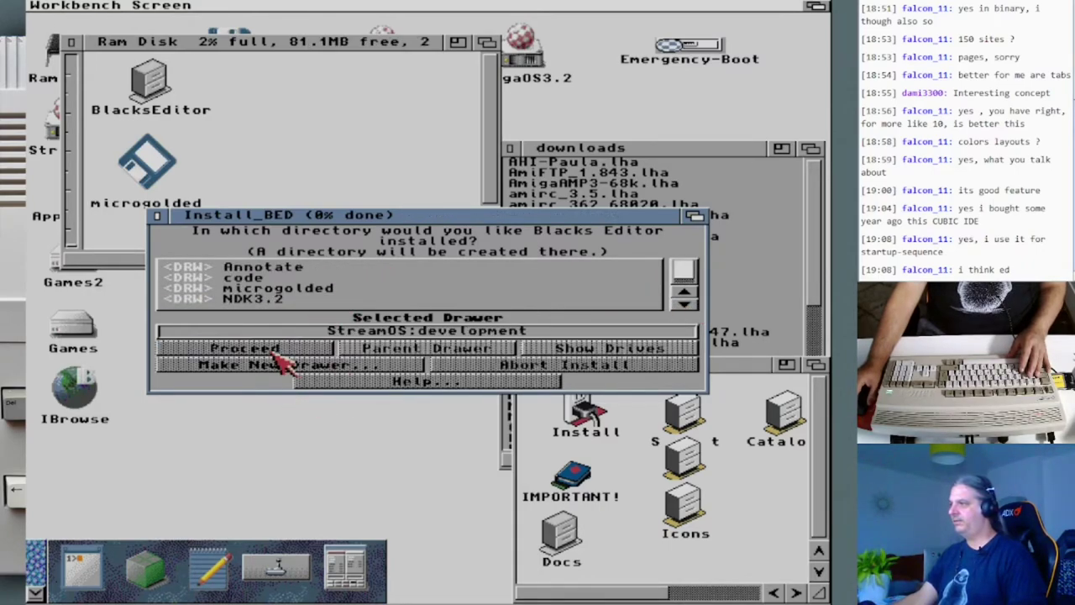
click(270, 364)
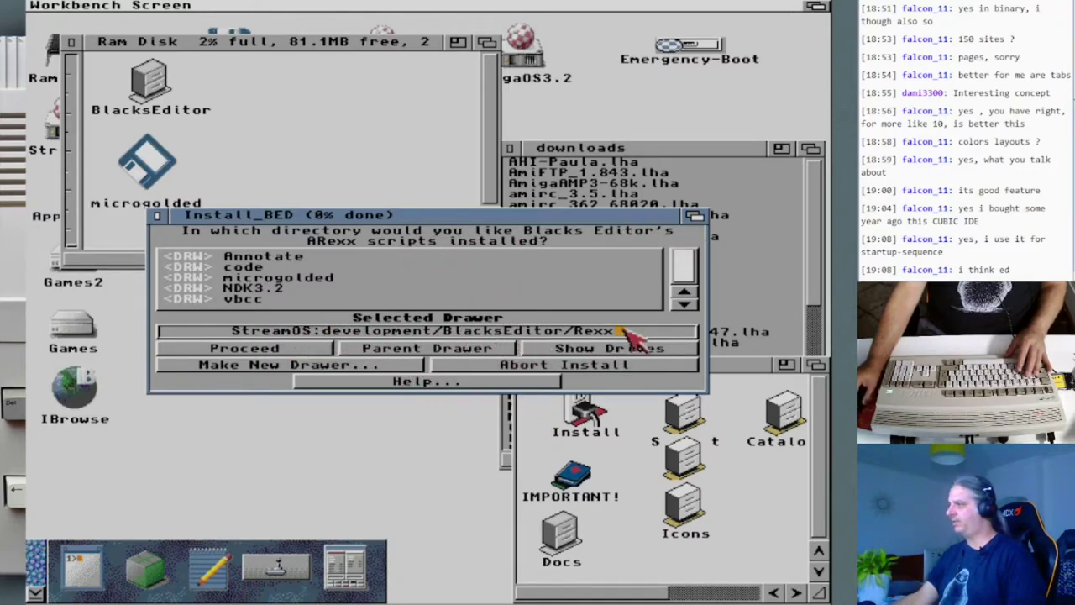
Set the ARexx scripts directory to StreamOS:development/blackEditor/rexx and proceed with the installation.
key(Return)
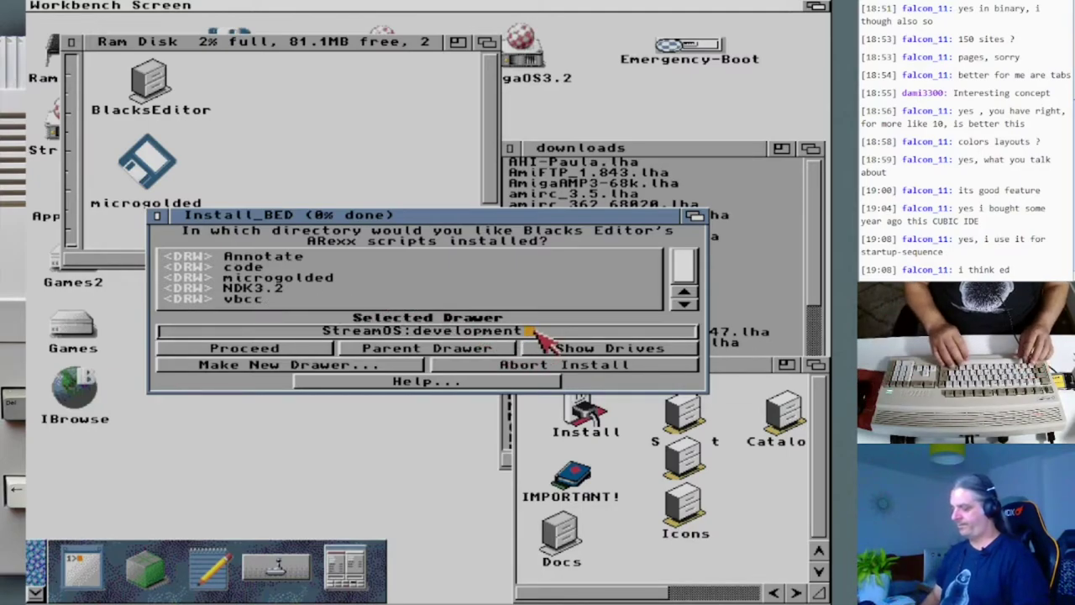
text(?black)
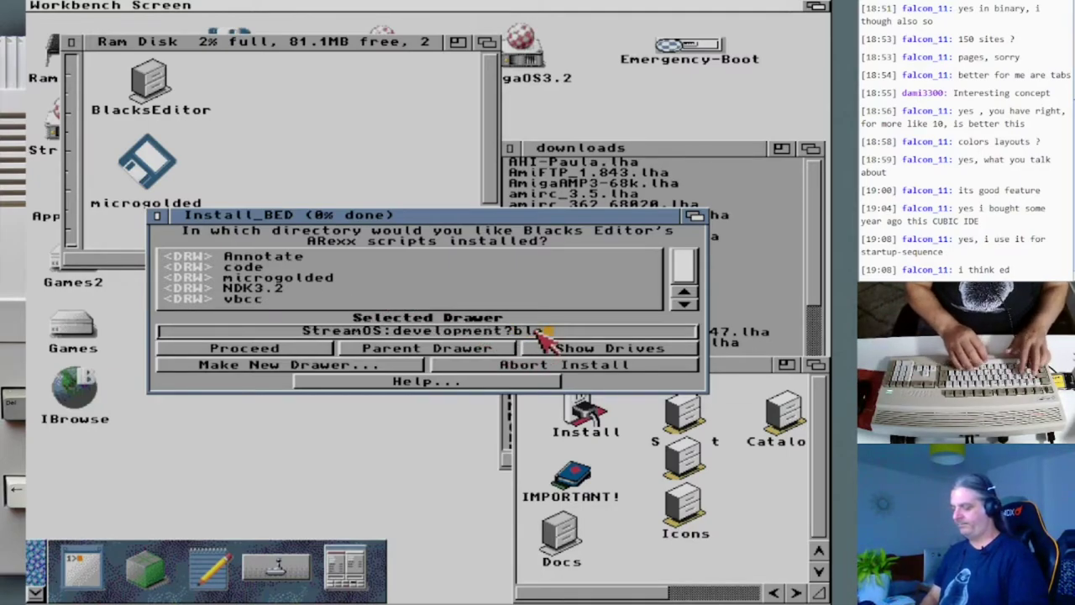
text(Editor)
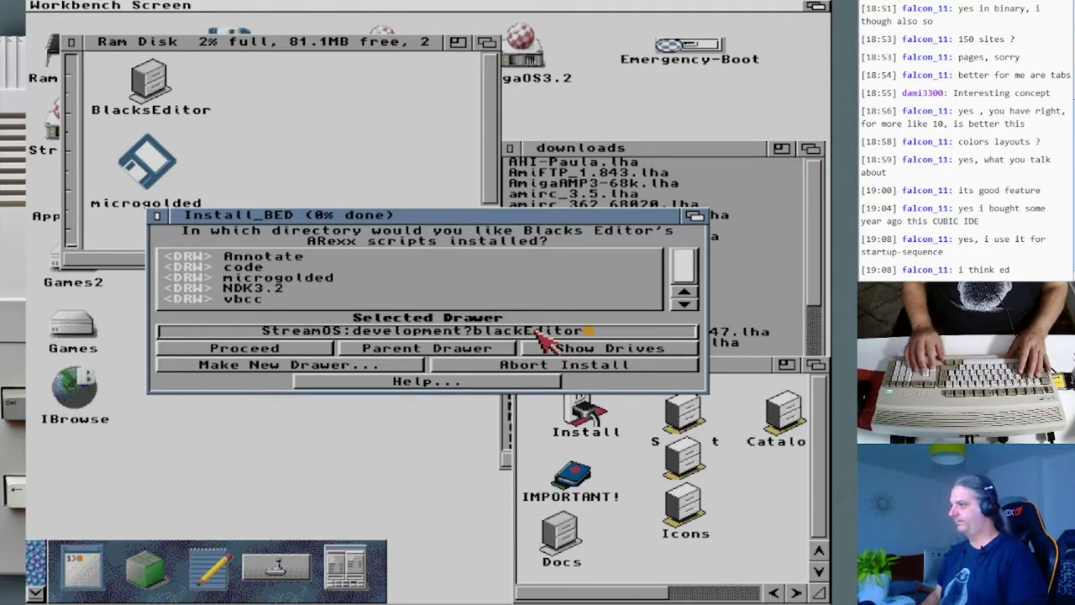
key(Left)
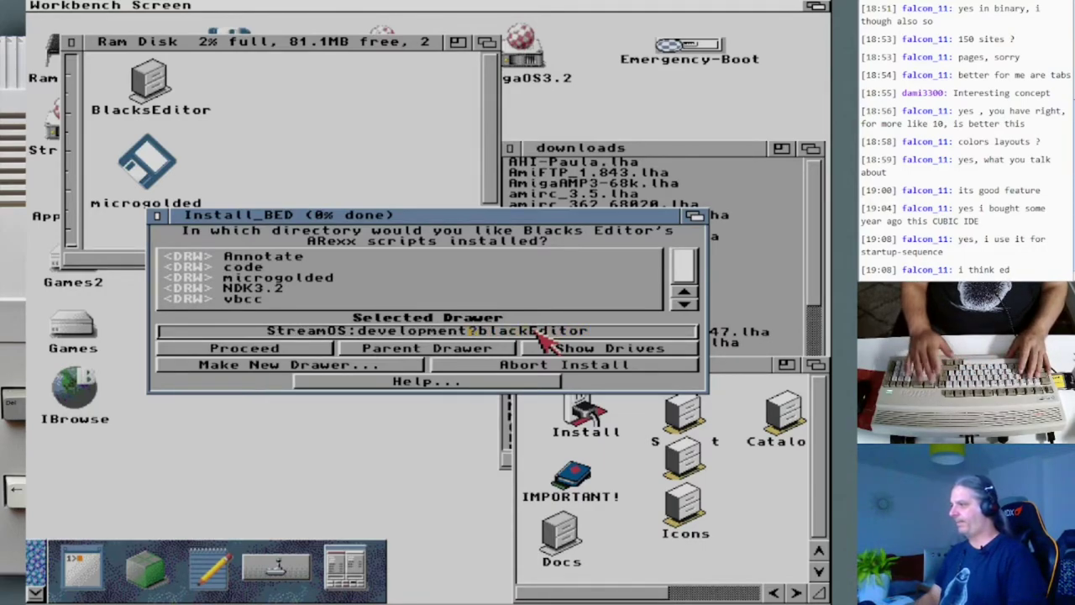
key(BackSpace)
text(/)
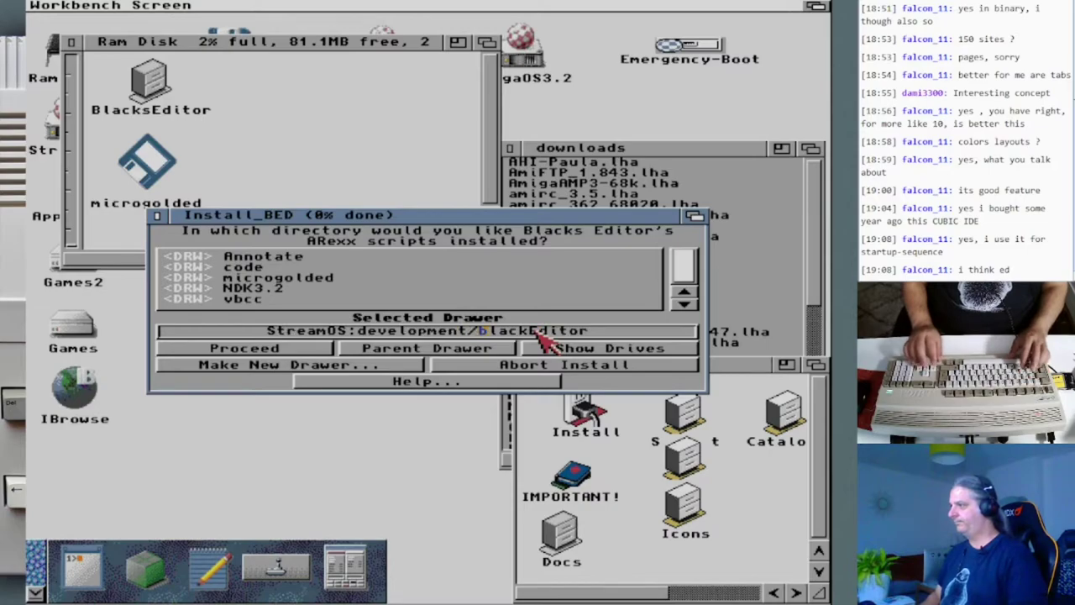
key(shift+Right)
text(/rexx)
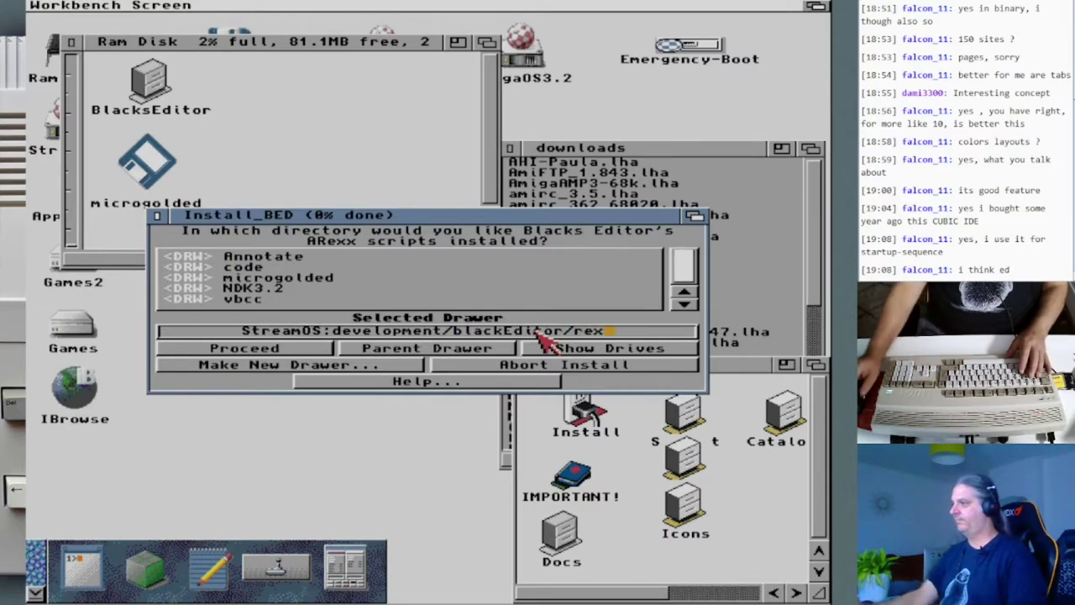
click(306, 353)
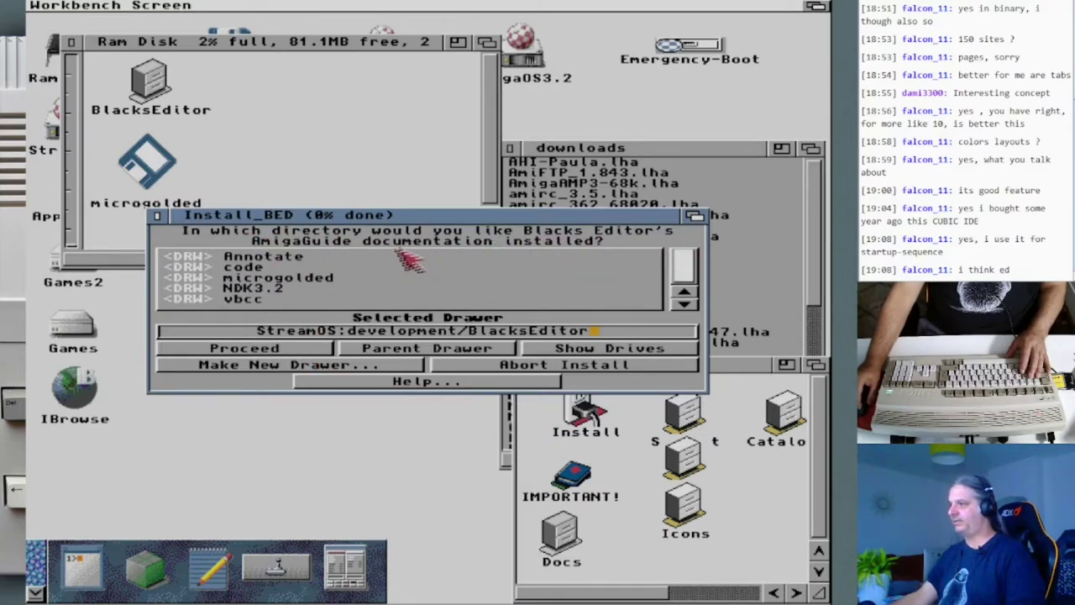
Accept StreamOS:development/BlacksEditor for the AmigaGuide documentation, skip the catalog files, and finish the installation with the BED: assign added to User-Startup.
click(307, 351)
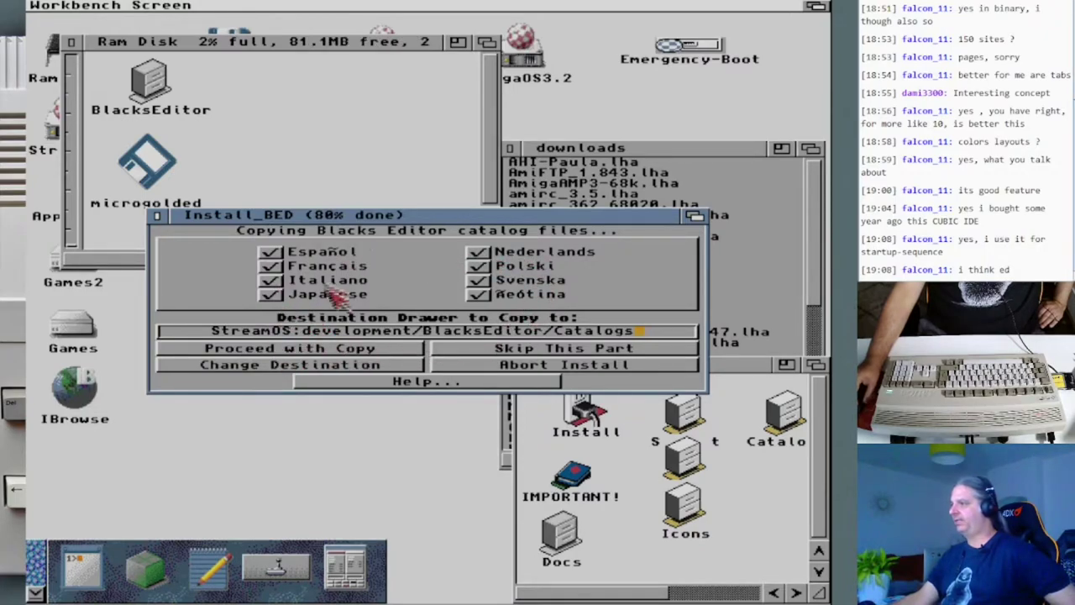
click(487, 349)
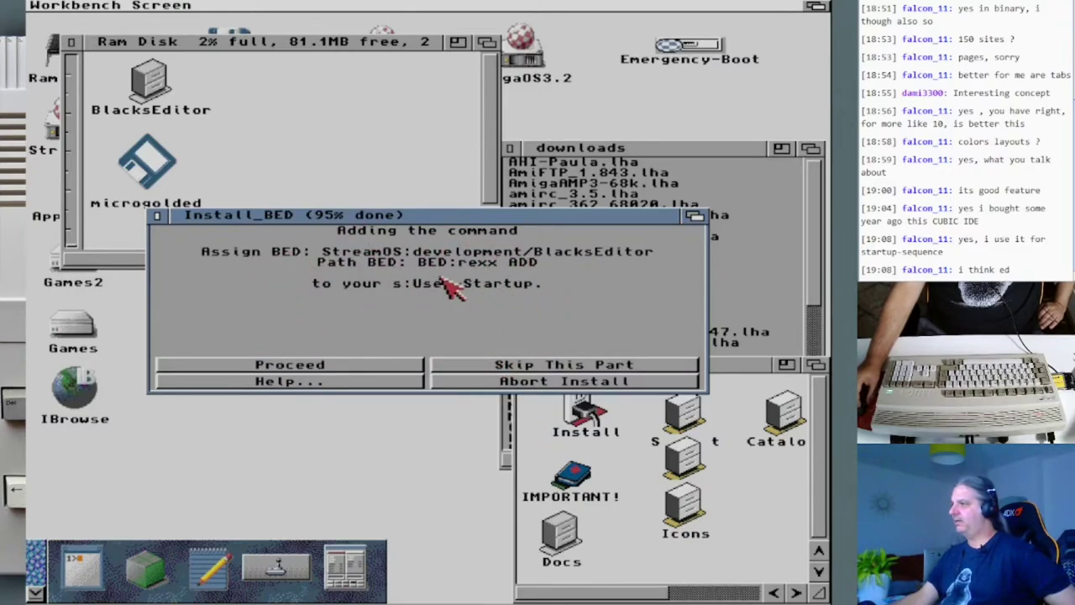
click(305, 363)
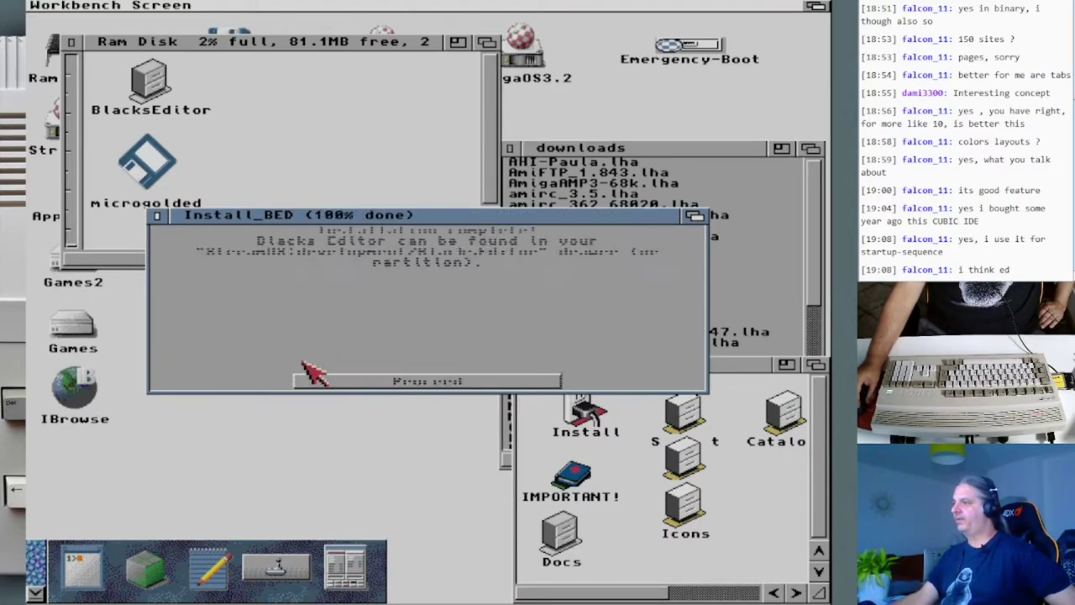
click(386, 380)
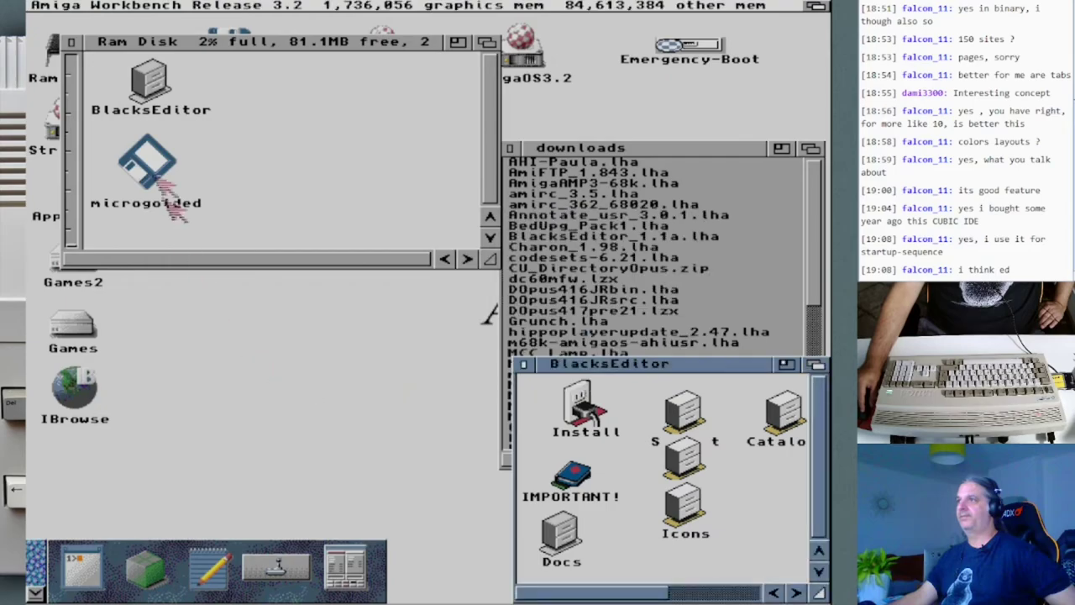
Close the leftover installation drawers and launch BED from the BlacksEditor drawer in StreamOS:development.
click(71, 47)
click(71, 42)
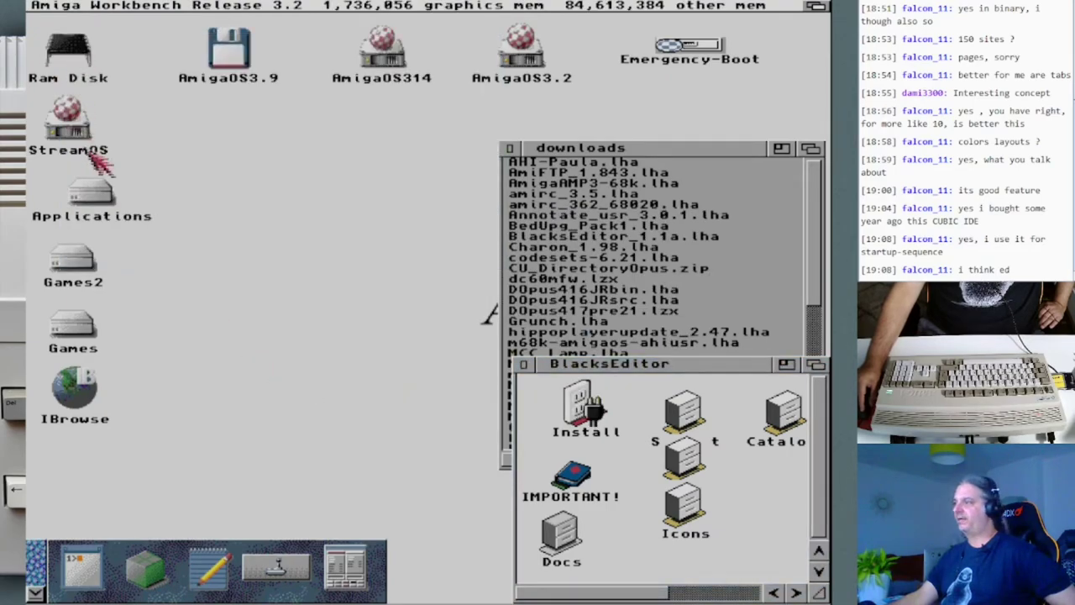
double_click(68, 122)
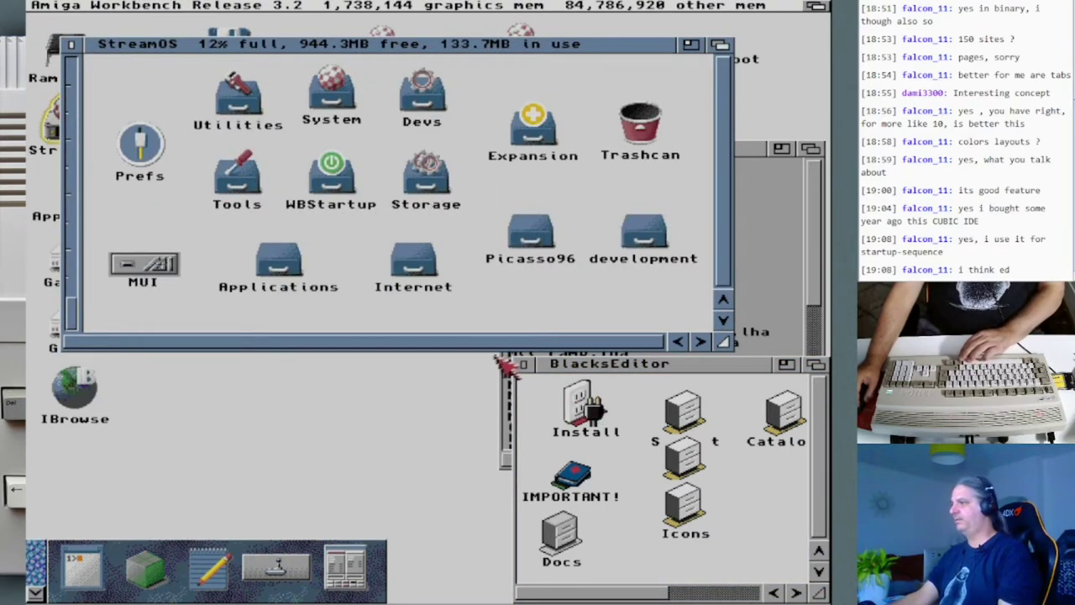
click(522, 363)
double_click(644, 235)
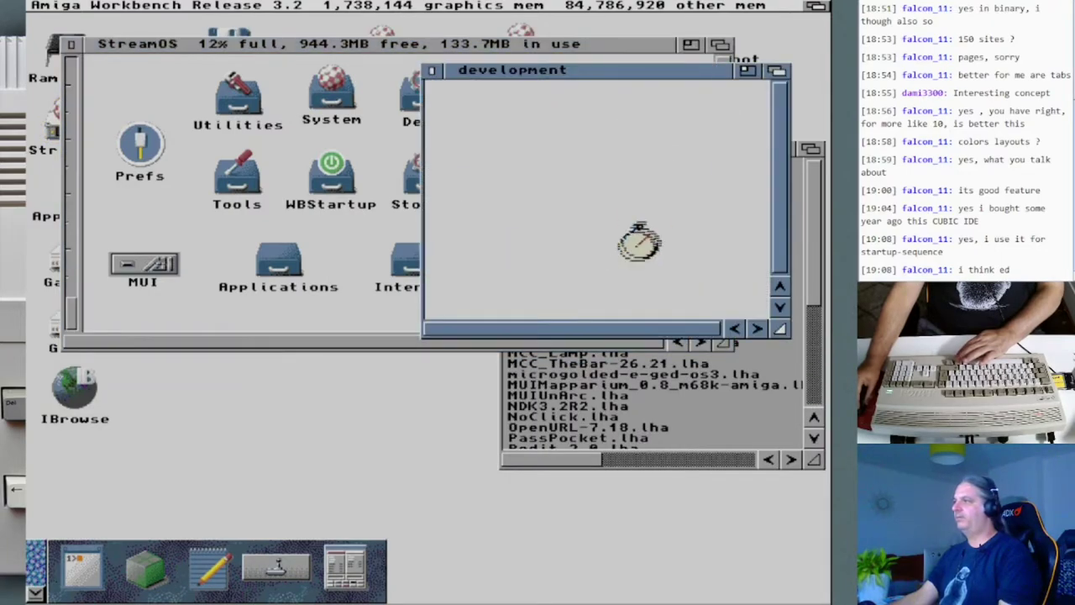
click(70, 43)
double_click(495, 126)
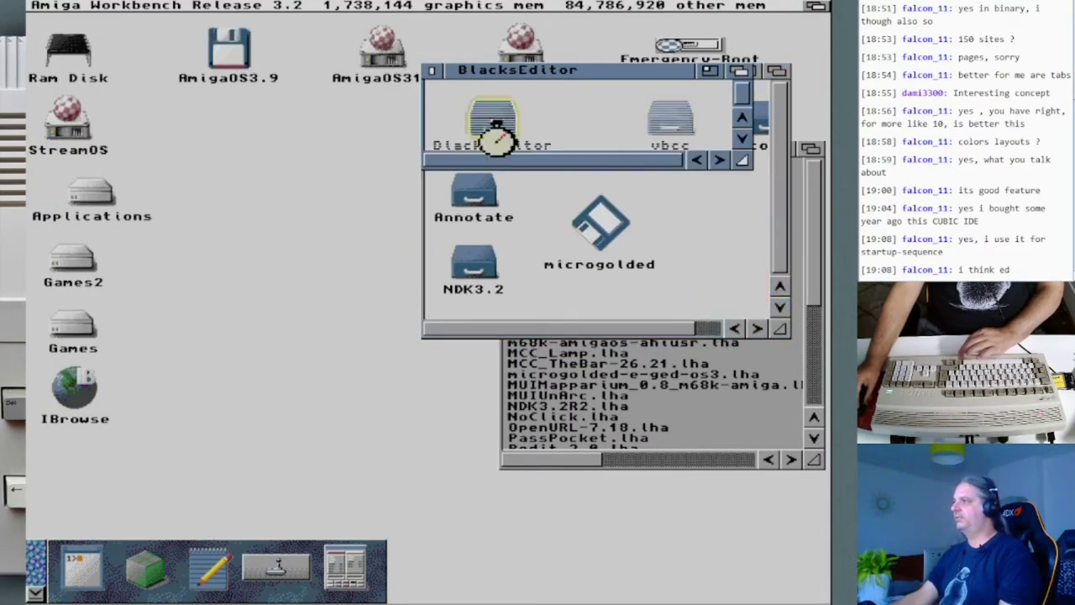
double_click(571, 117)
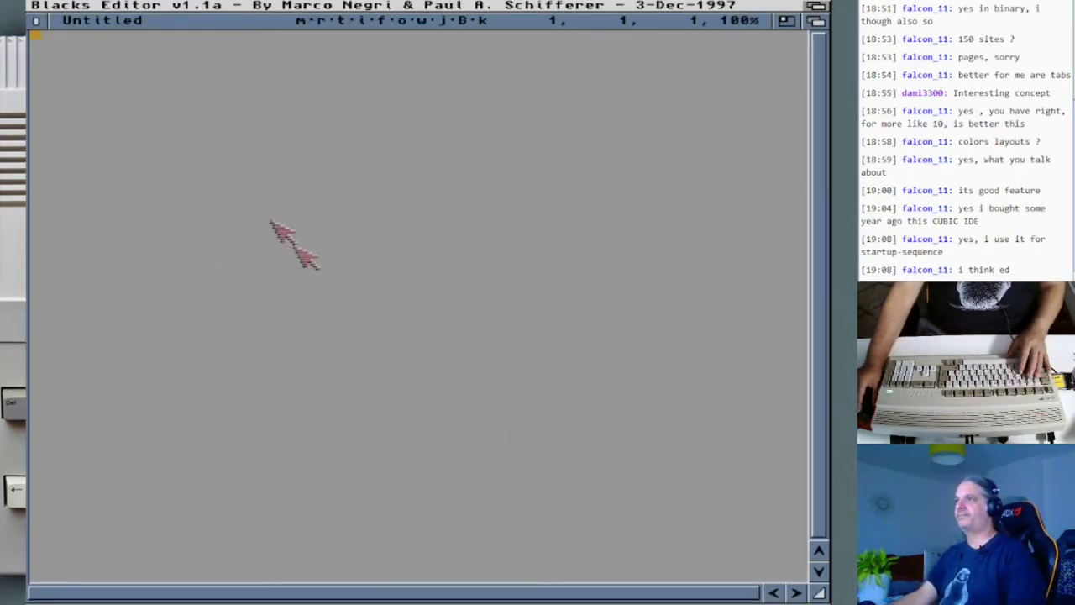
View the About BED information and dismiss it.
right_click(109, 38)
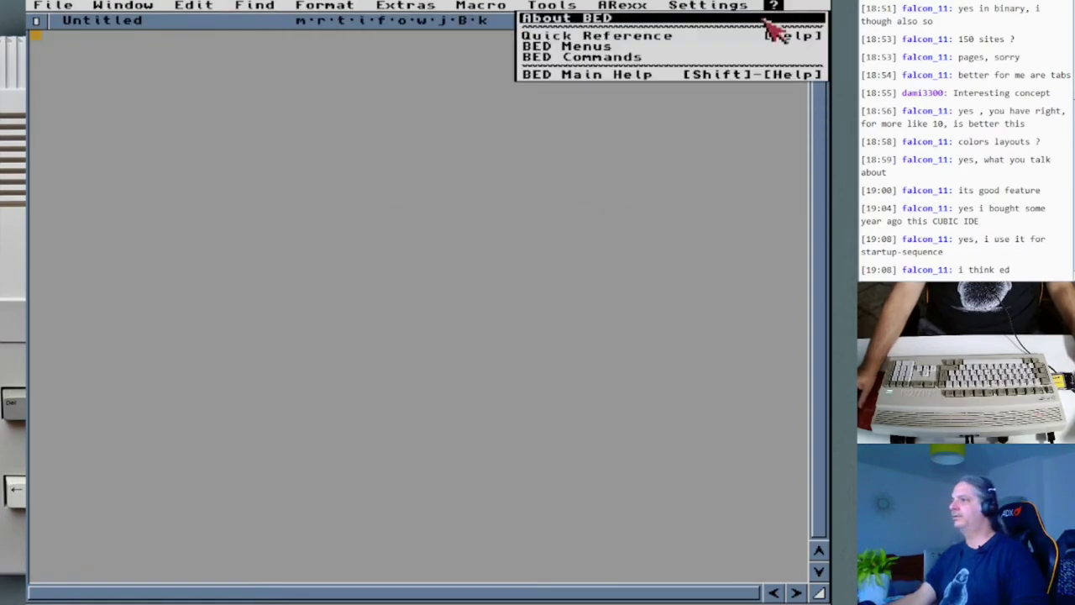
right_click(780, 22)
drag(282, 15, 371, 147)
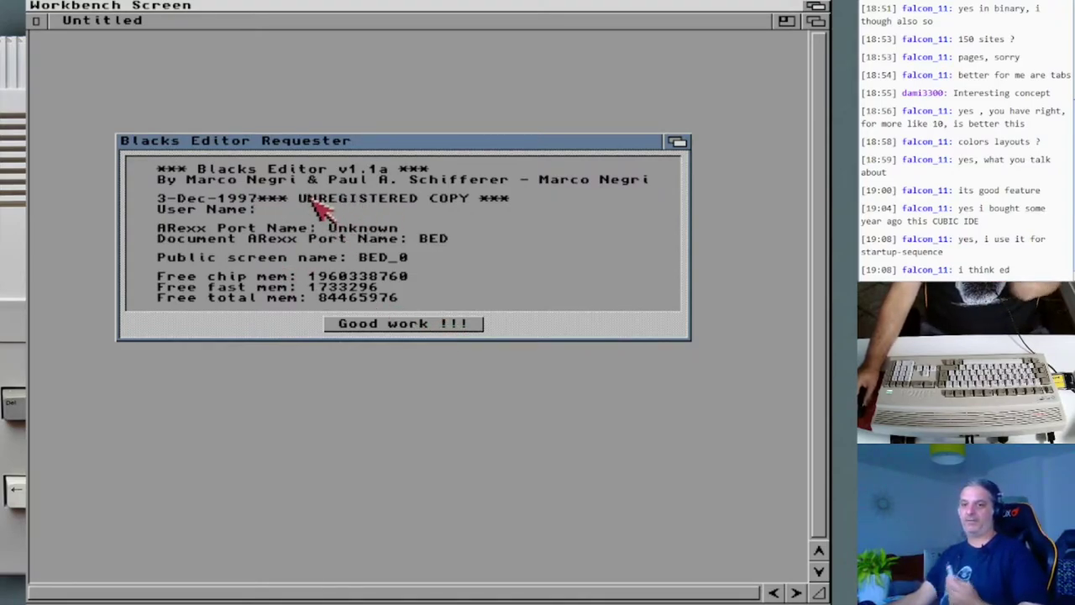
click(426, 331)
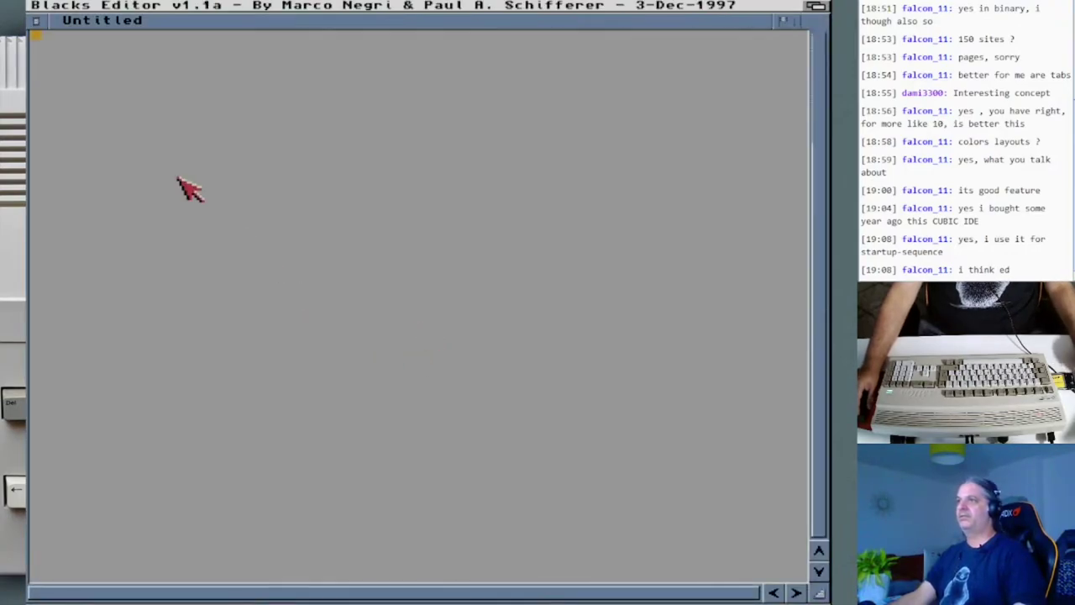
Create a new document, open BED.guide in it, and look through the file from its end back to the beginning.
right_click(58, 17)
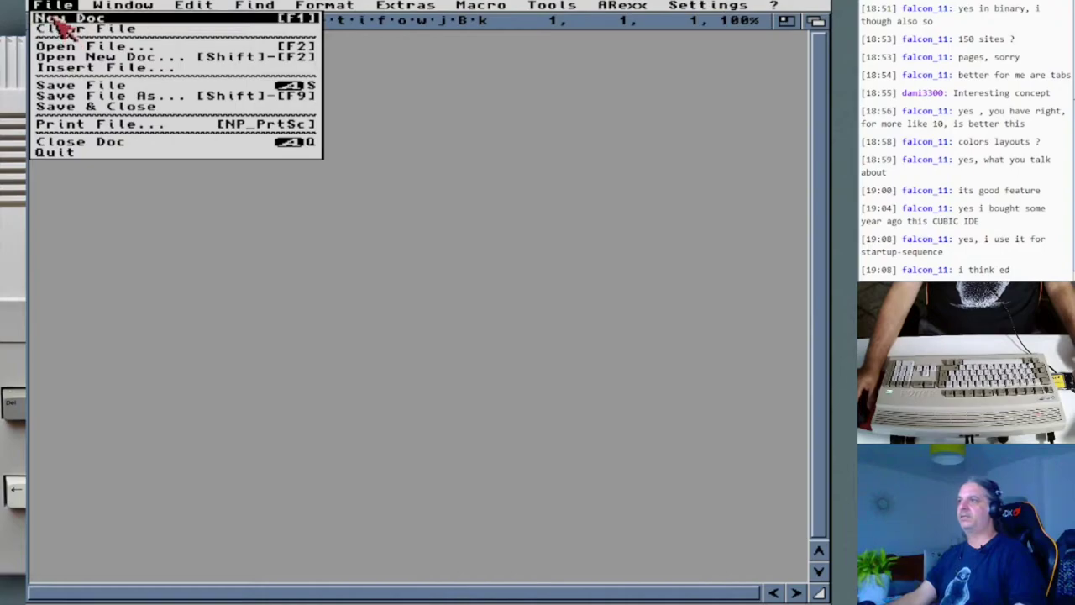
click(60, 18)
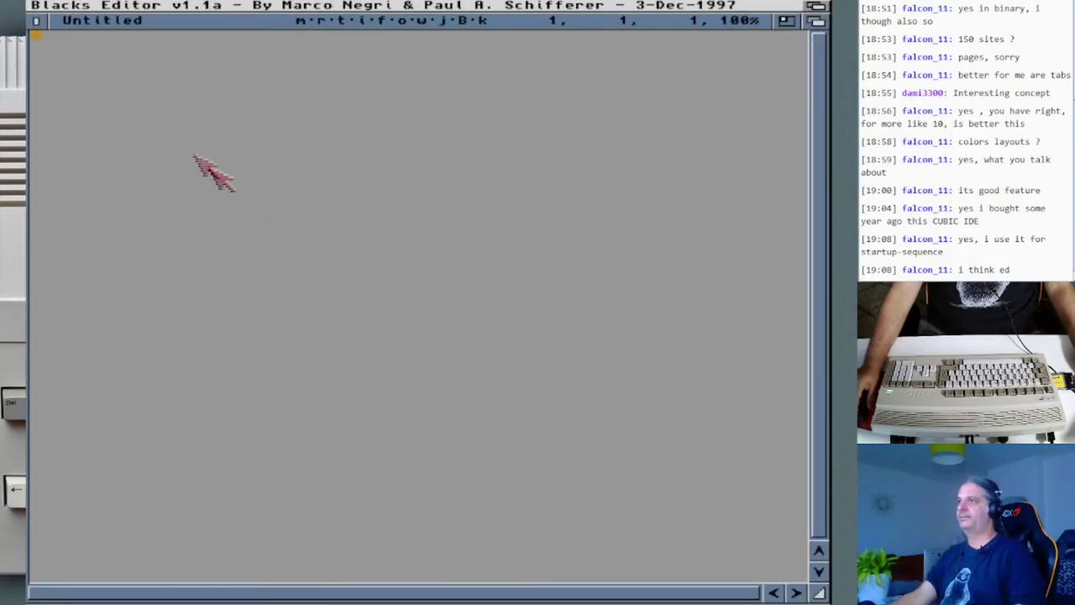
right_click(67, 10)
click(70, 45)
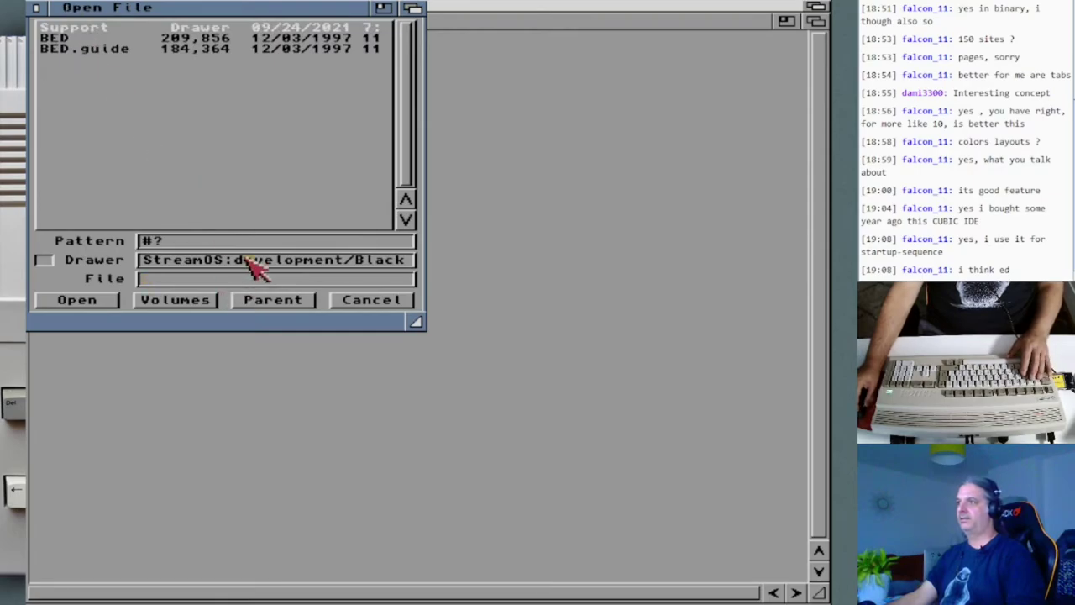
double_click(115, 48)
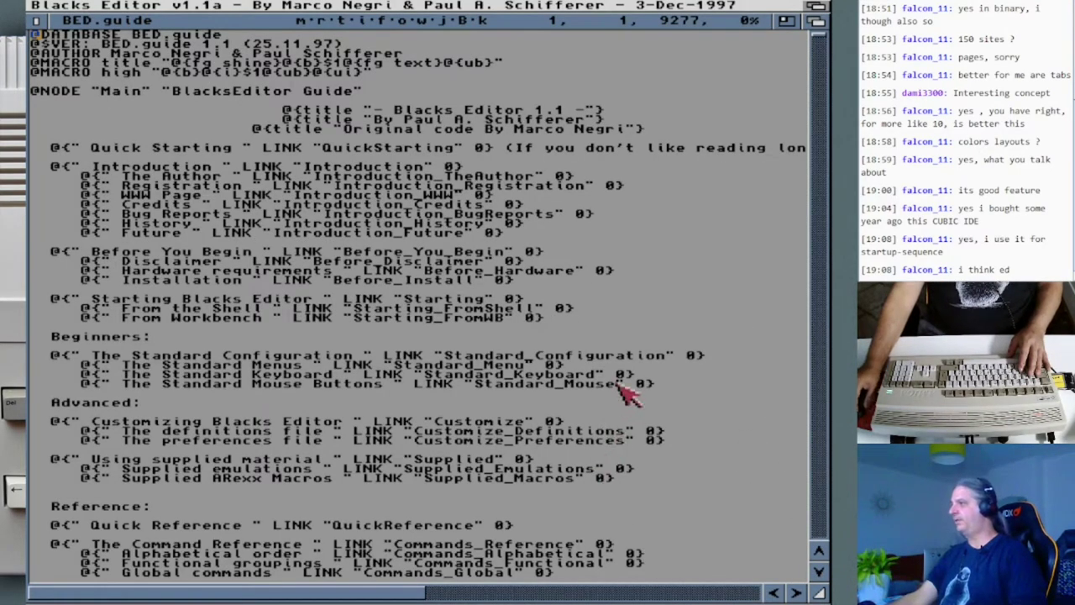
drag(822, 46, 818, 533)
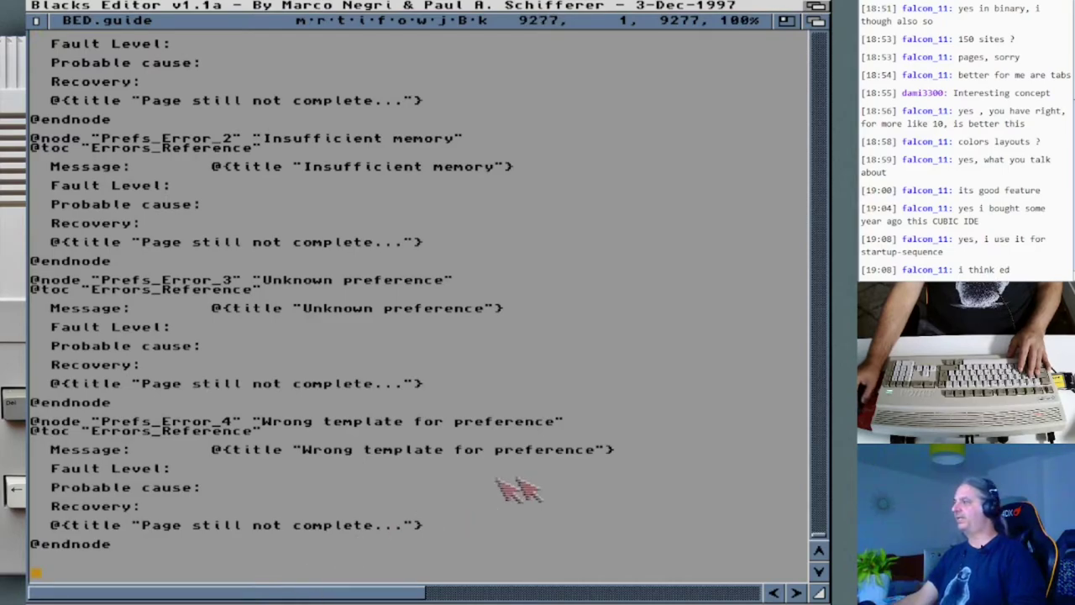
drag(820, 544, 583, 10)
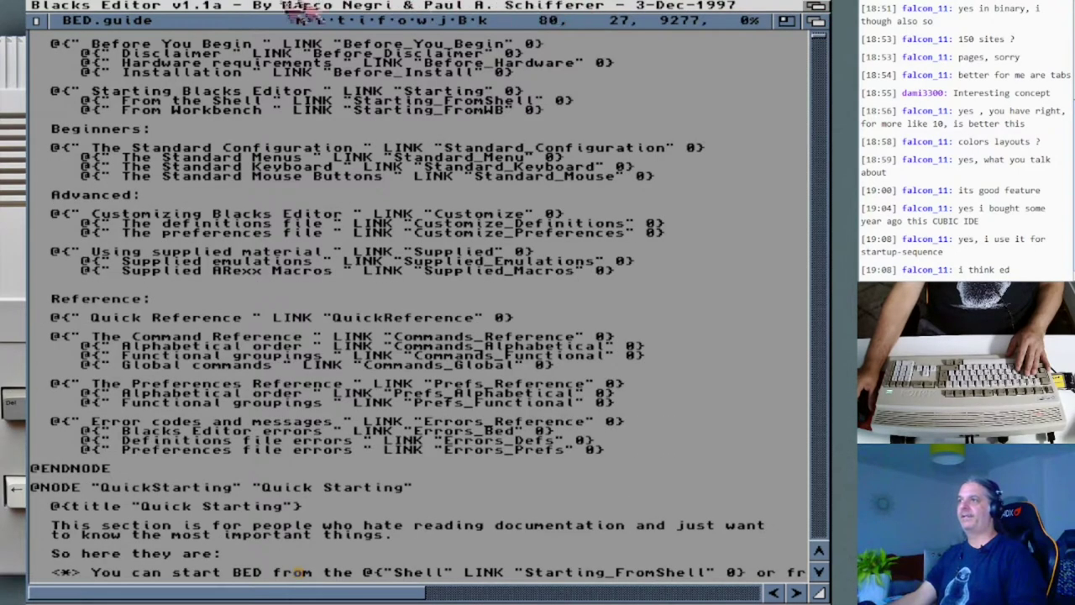
Uncover the empty Untitled document, load Startup-sequence from the S: drawer into it, and look through the script.
right_click(353, 7)
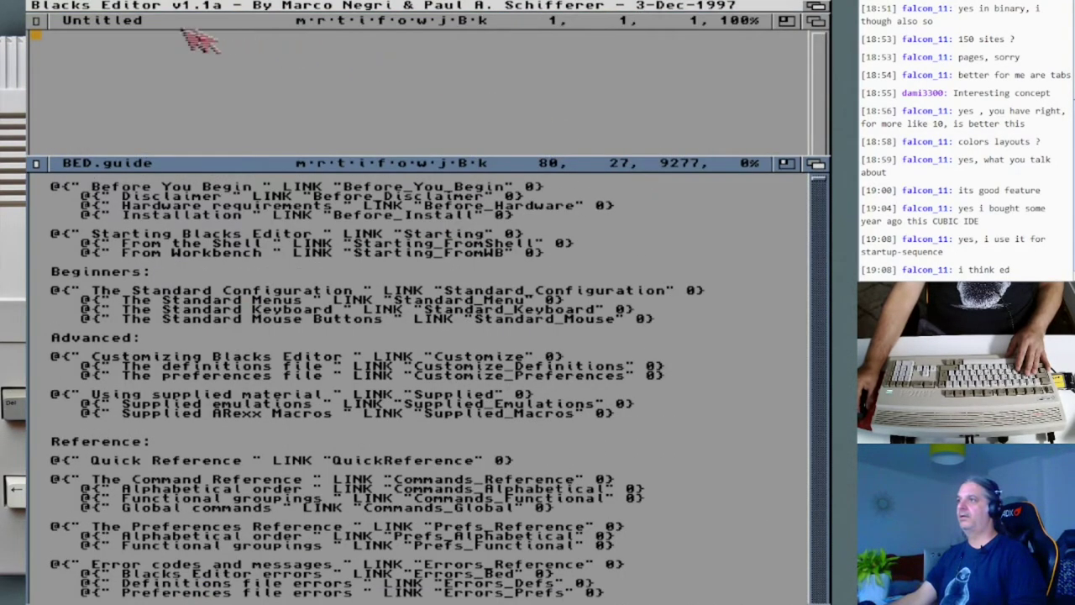
right_click(112, 29)
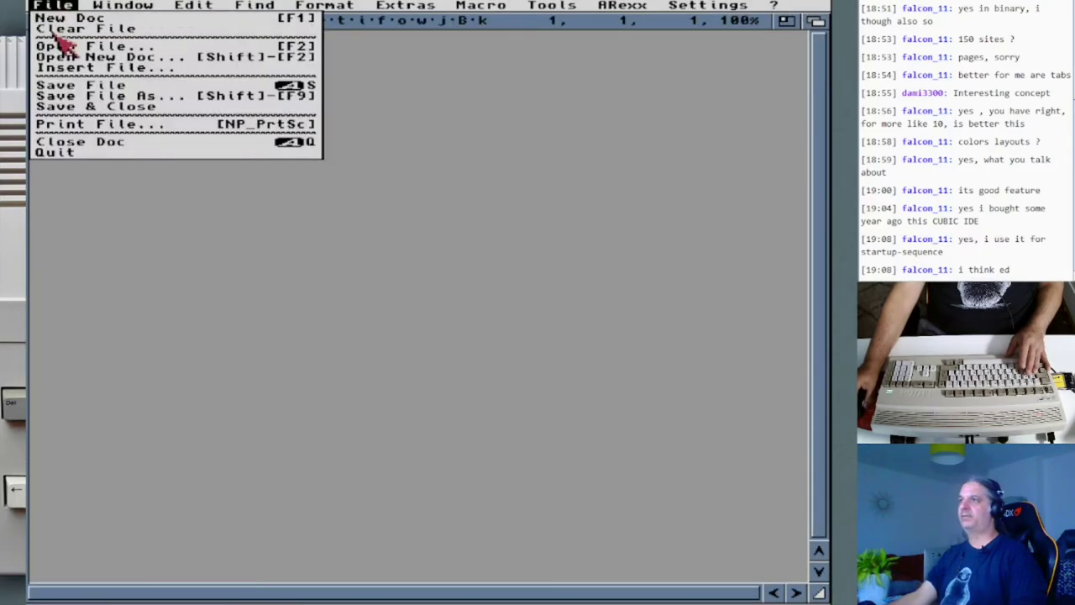
right_click(63, 47)
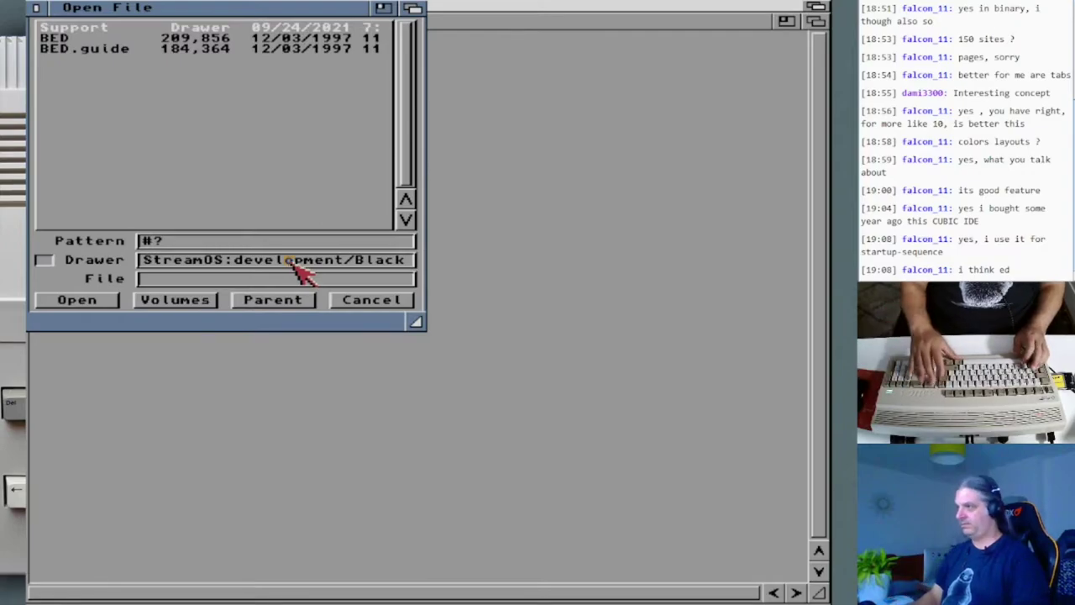
click(292, 263)
key(super+x)
text(S:)
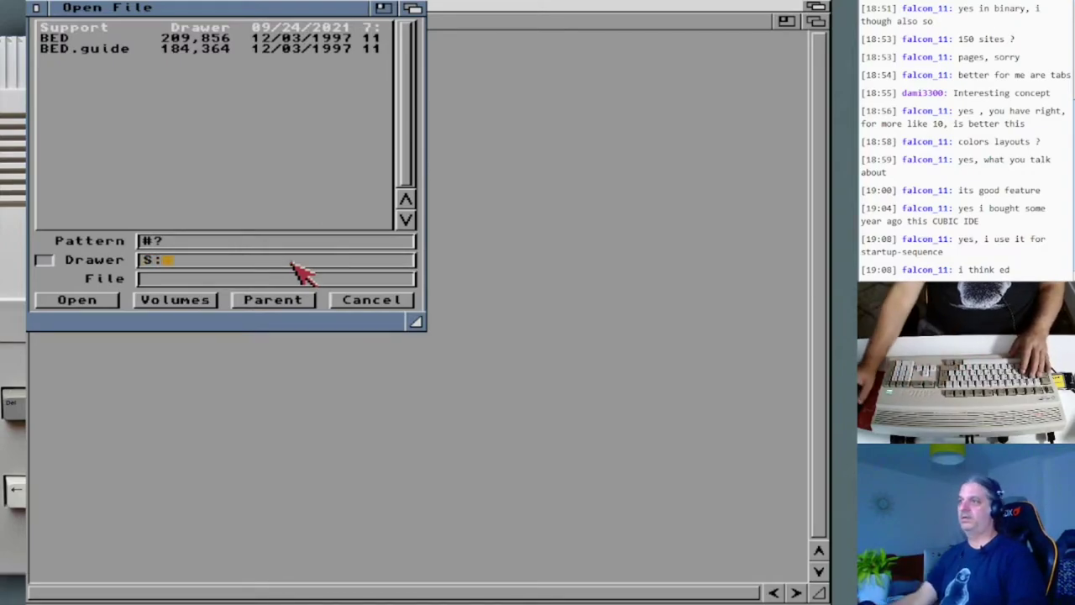
key(Return)
click(413, 163)
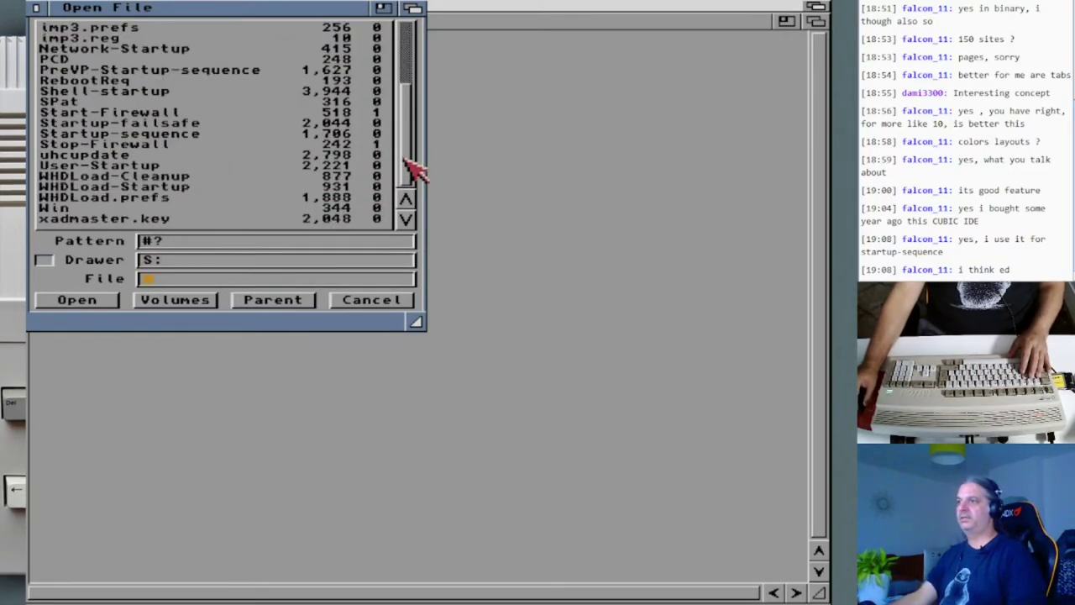
double_click(118, 135)
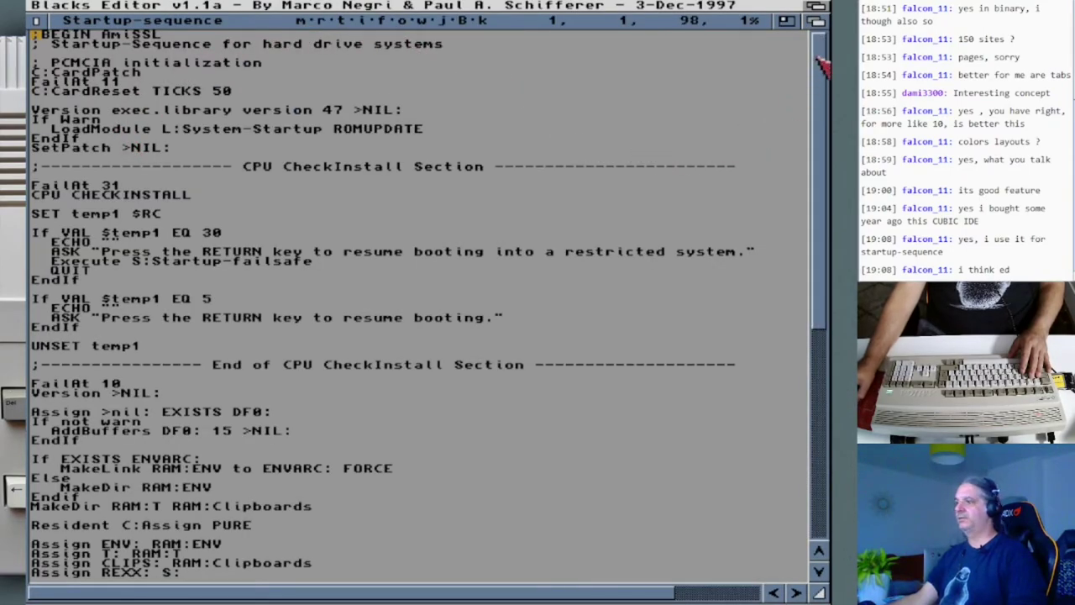
scroll(823, 66, down, 12)
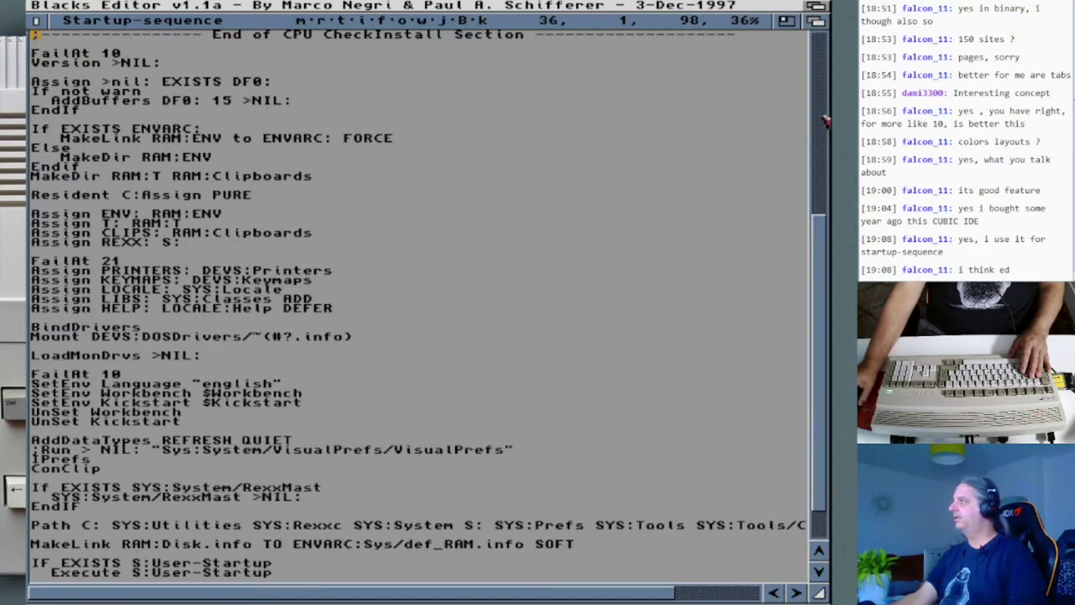
Switch back to the BED.guide document and restore its window to the full screen area.
click(816, 21)
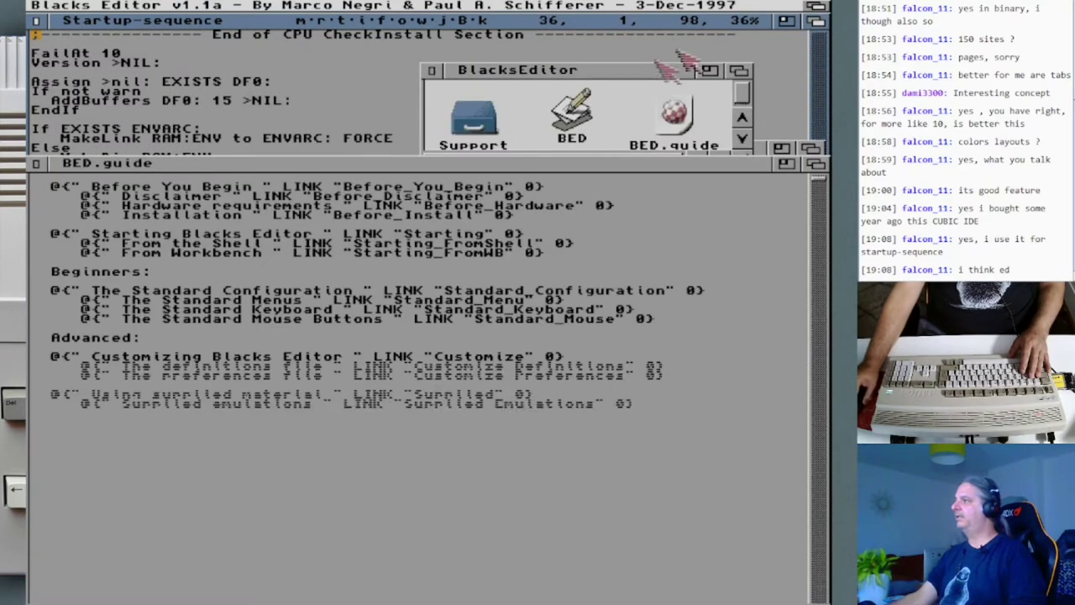
click(576, 163)
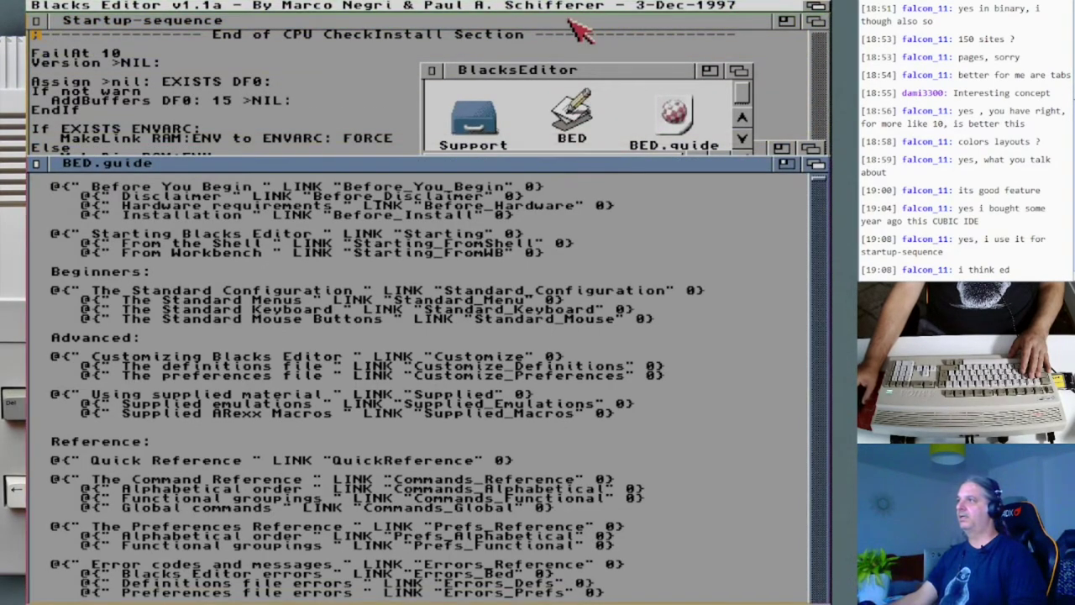
key(super+z)
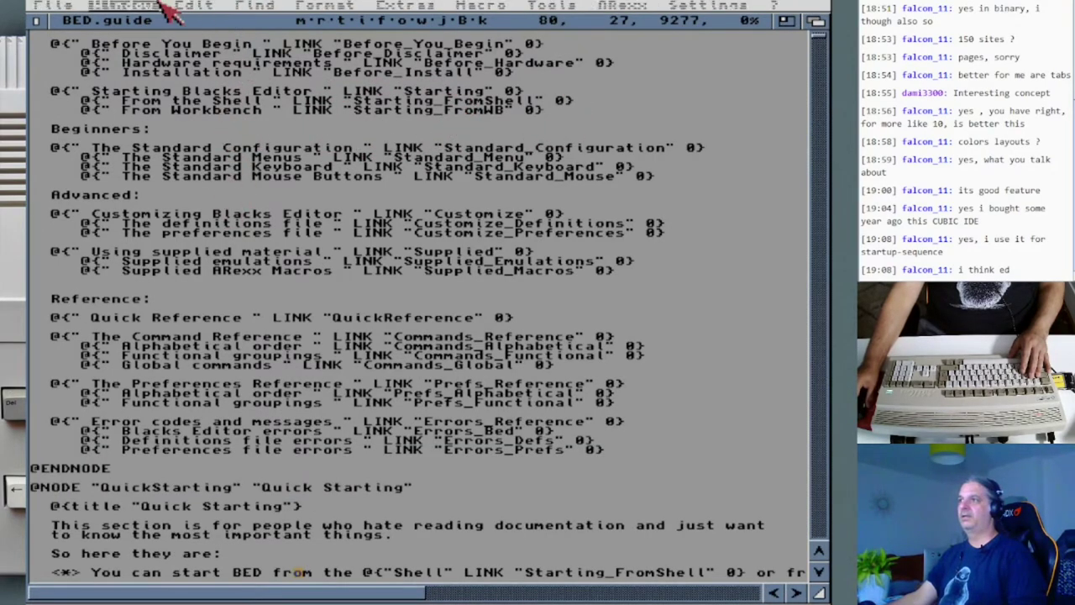
Look through the Window, File, Find and Format commands without running any of them.
right_click(125, 8)
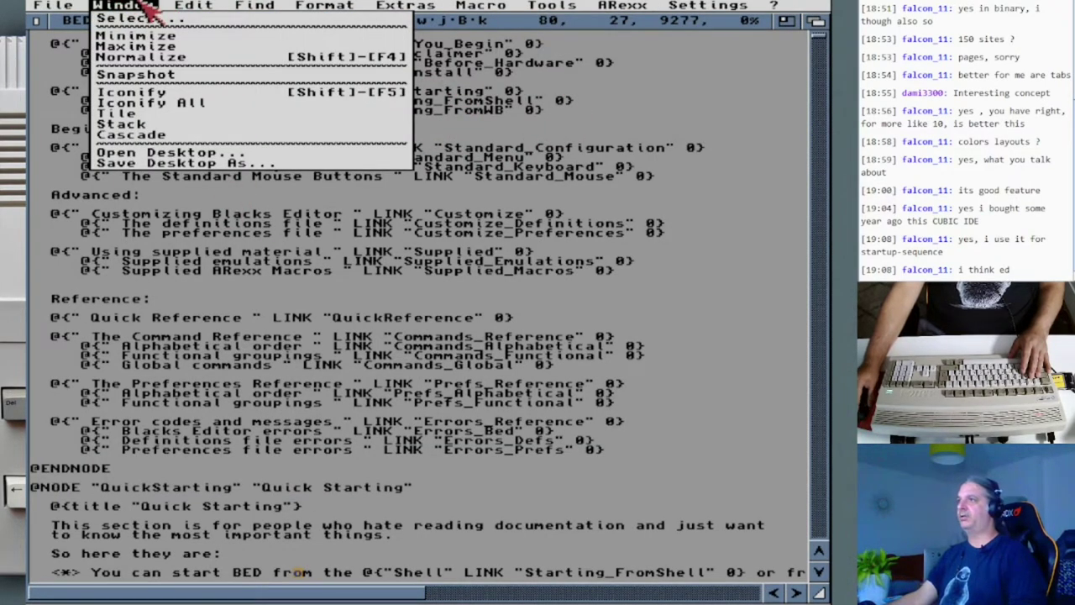
mouse_move(60, 11)
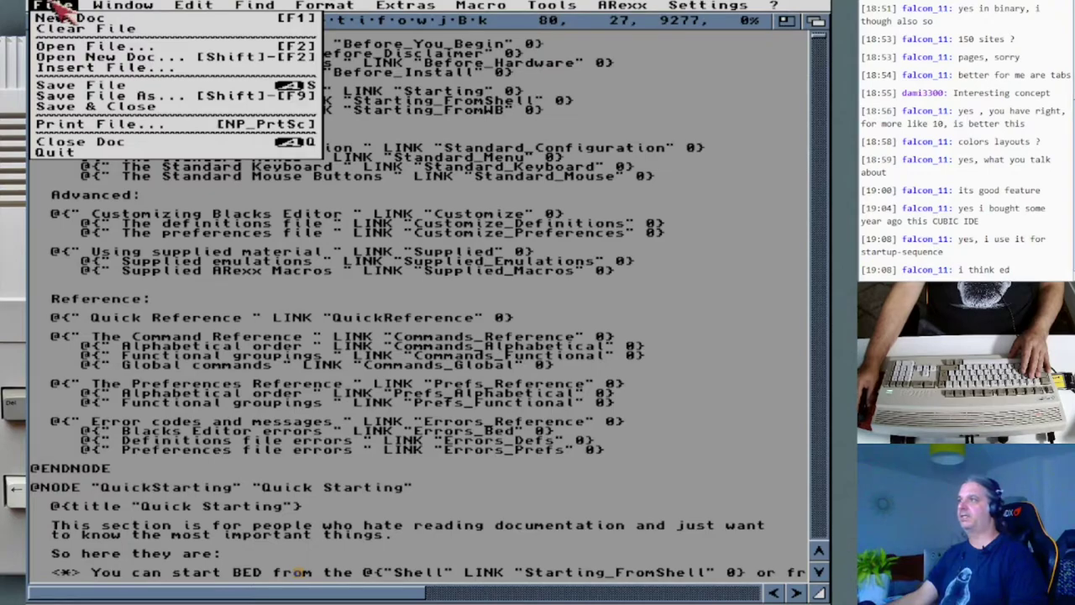
mouse_move(214, 8)
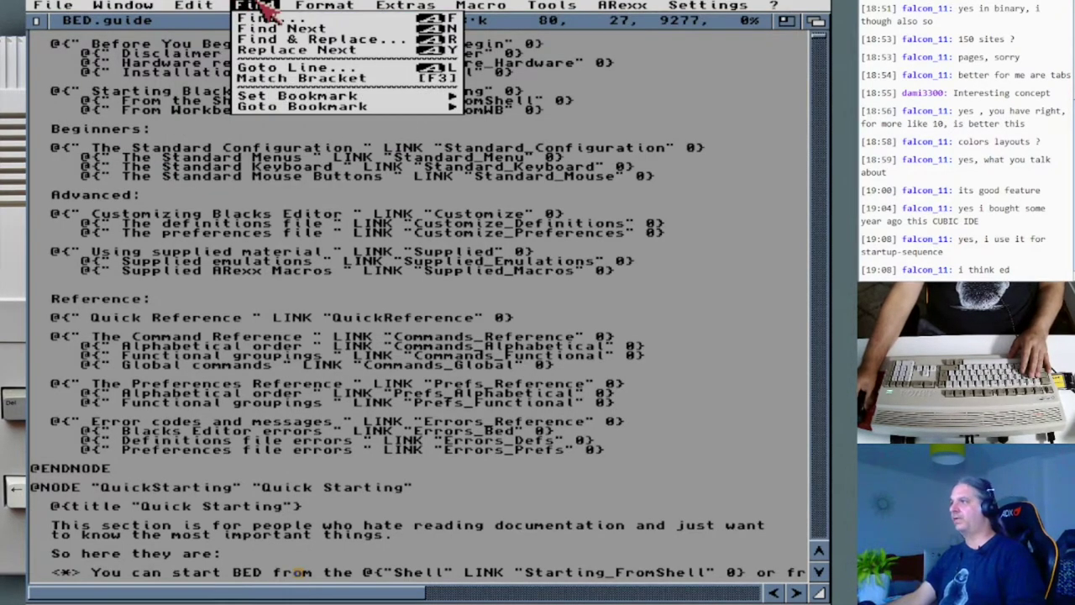
mouse_move(342, 8)
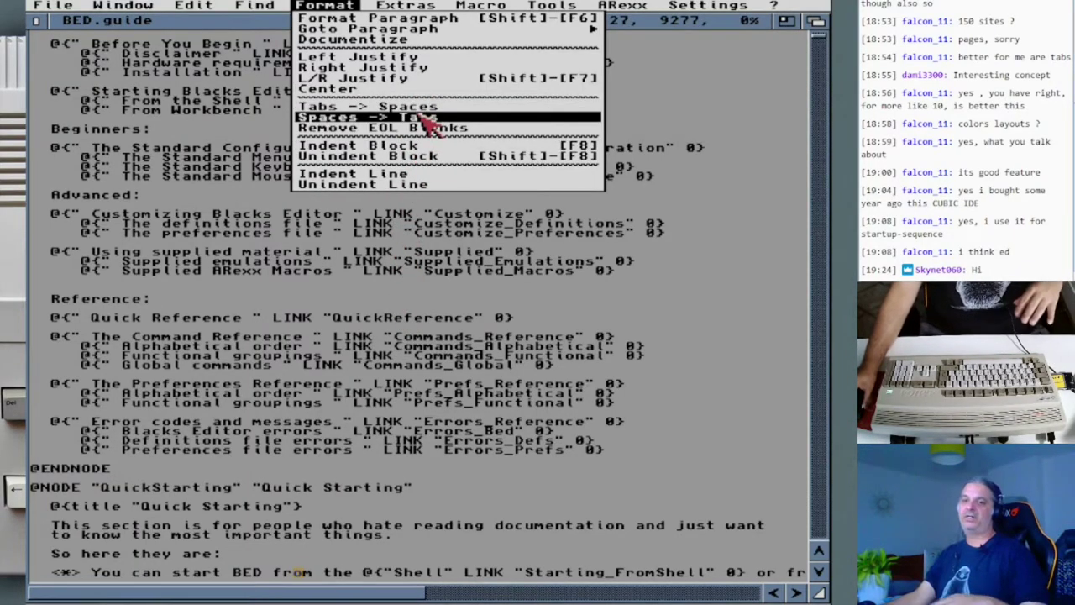
right_click(428, 117)
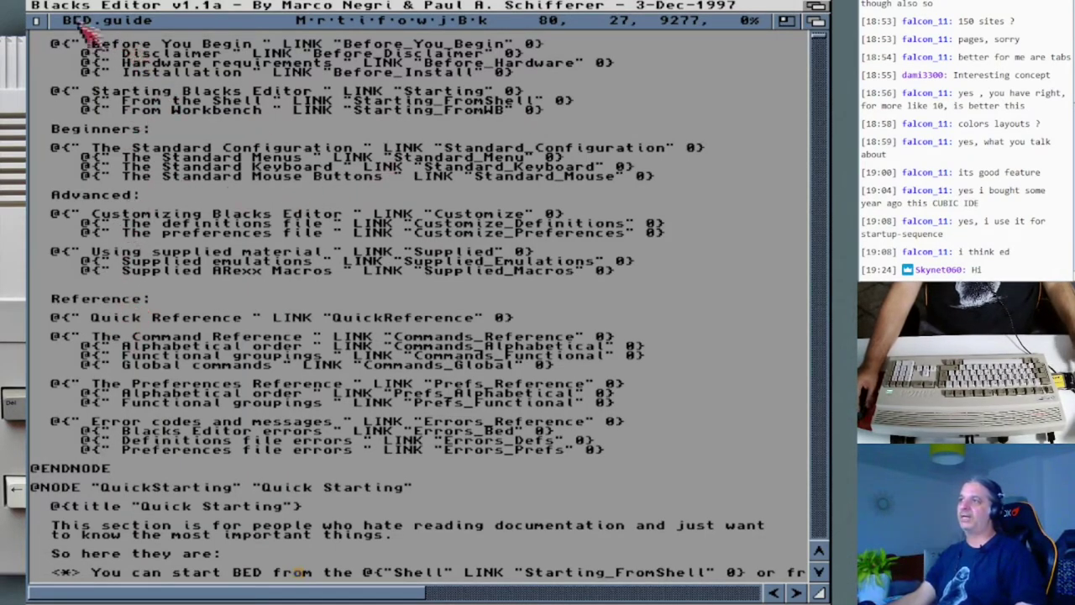
View the Format and Macro commands, open the Open Macro file requester and cancel it.
right_click(351, 6)
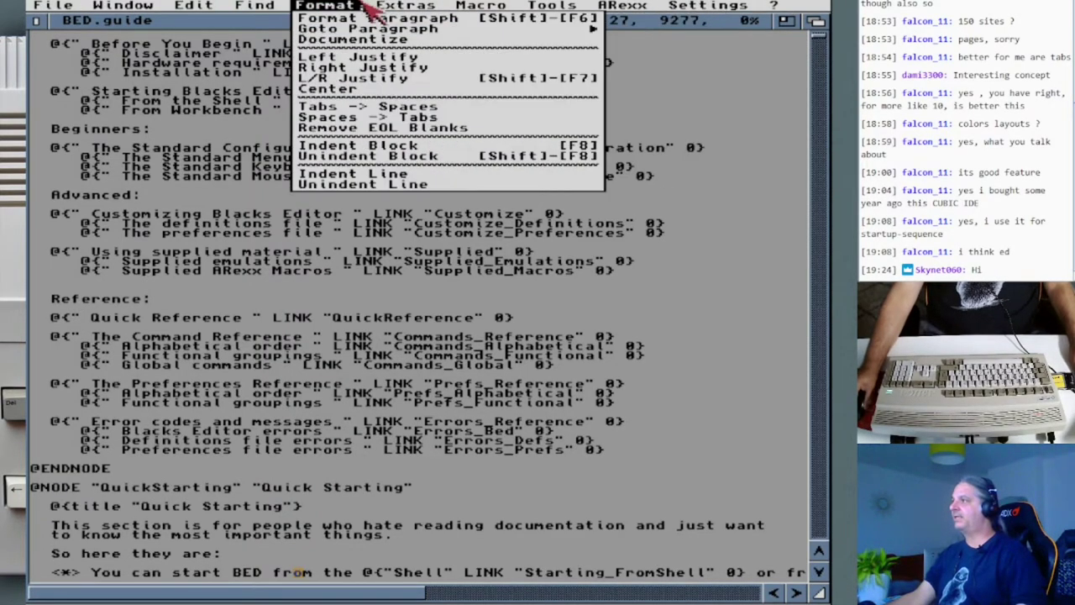
mouse_move(482, 9)
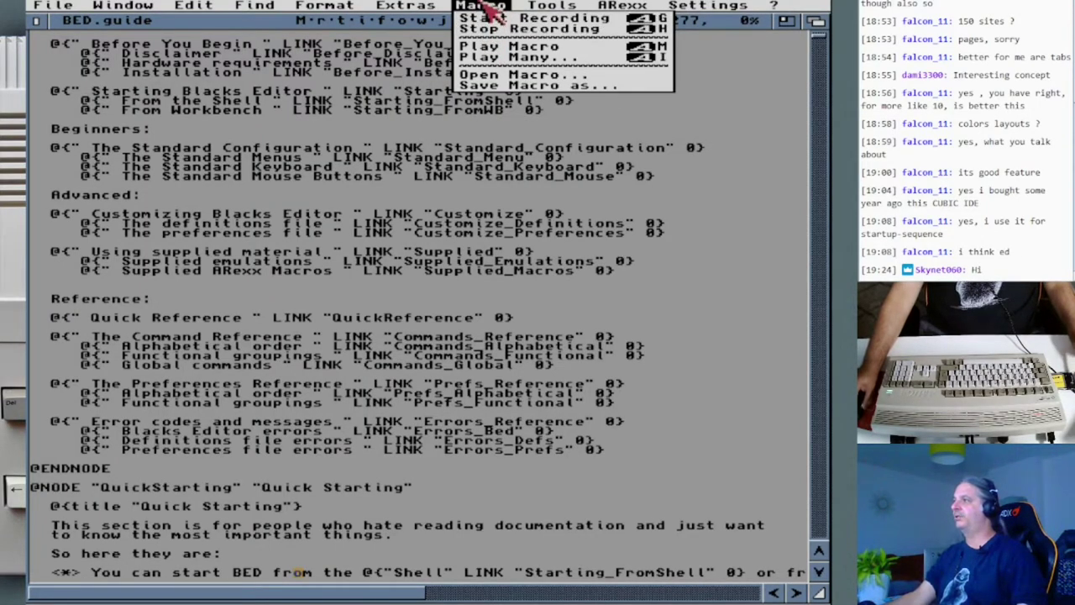
right_click(492, 75)
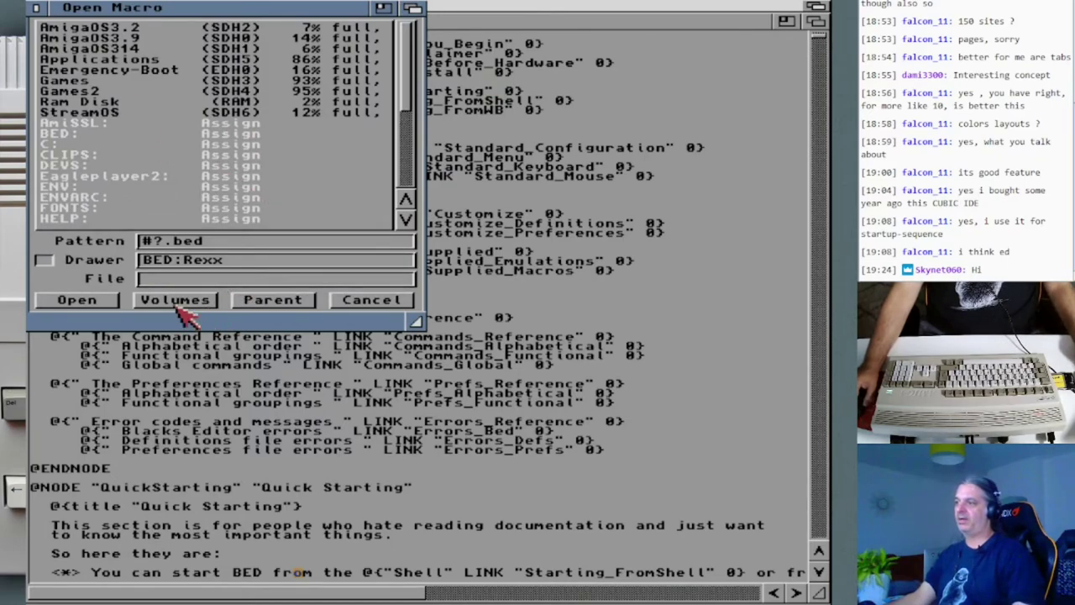
click(369, 301)
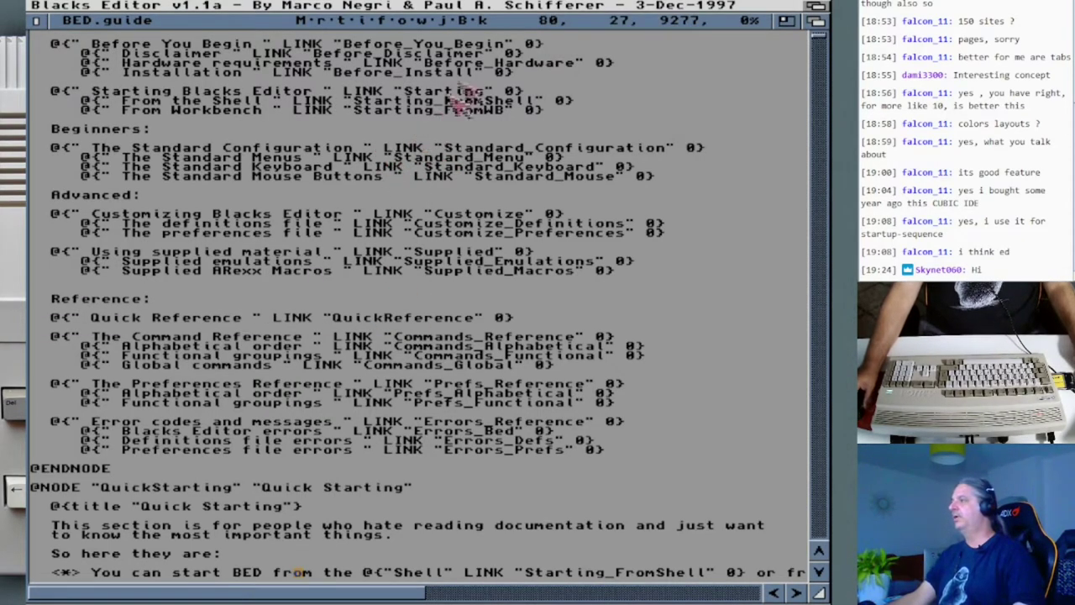
Open the color preferences and set the text front pen to green and the text back pen to black.
right_click(513, 17)
mouse_move(712, 10)
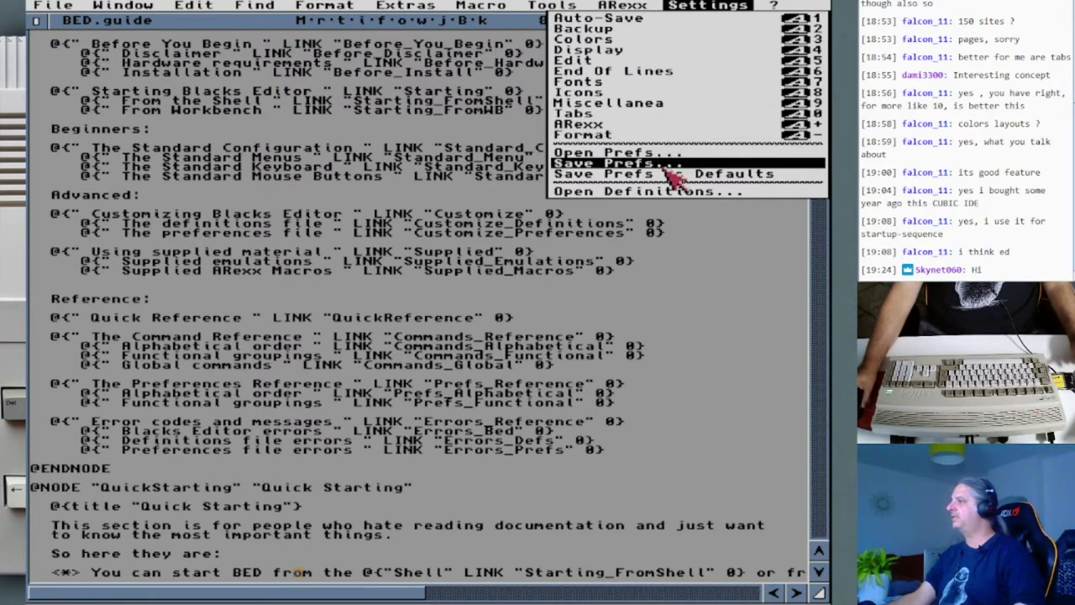
click(655, 39)
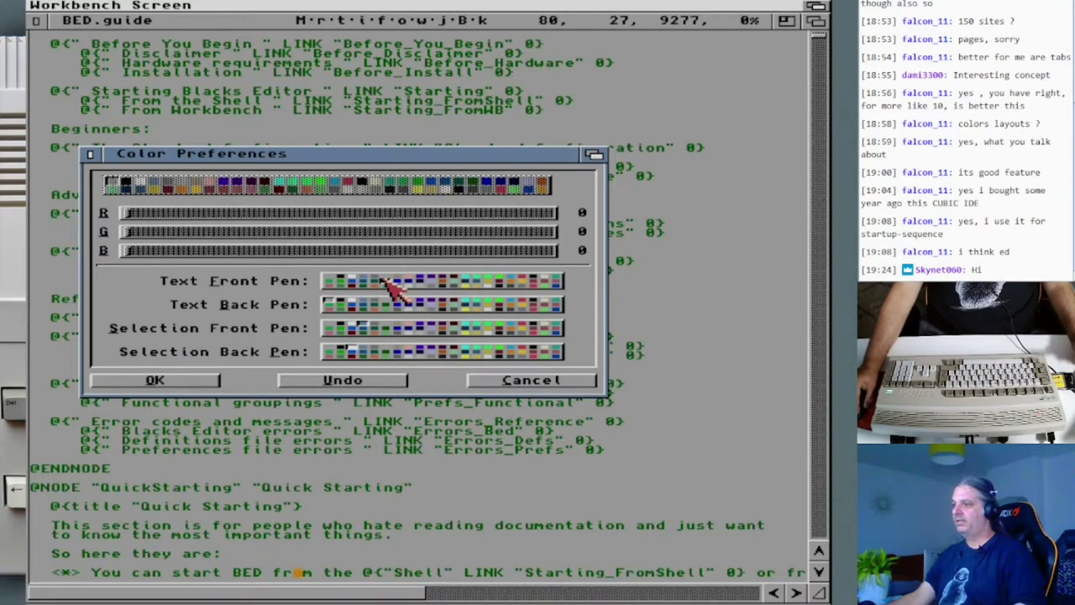
click(338, 304)
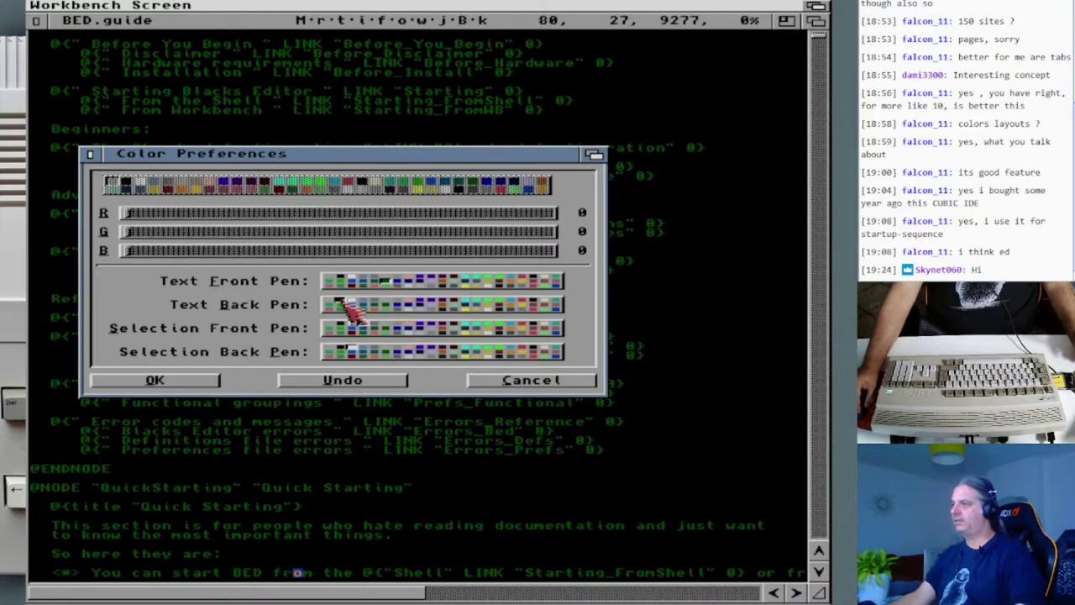
Try yellow, orange and cream for the text front pen, settle on grey-blue, pick another selection front pen, and accept the colors.
click(490, 281)
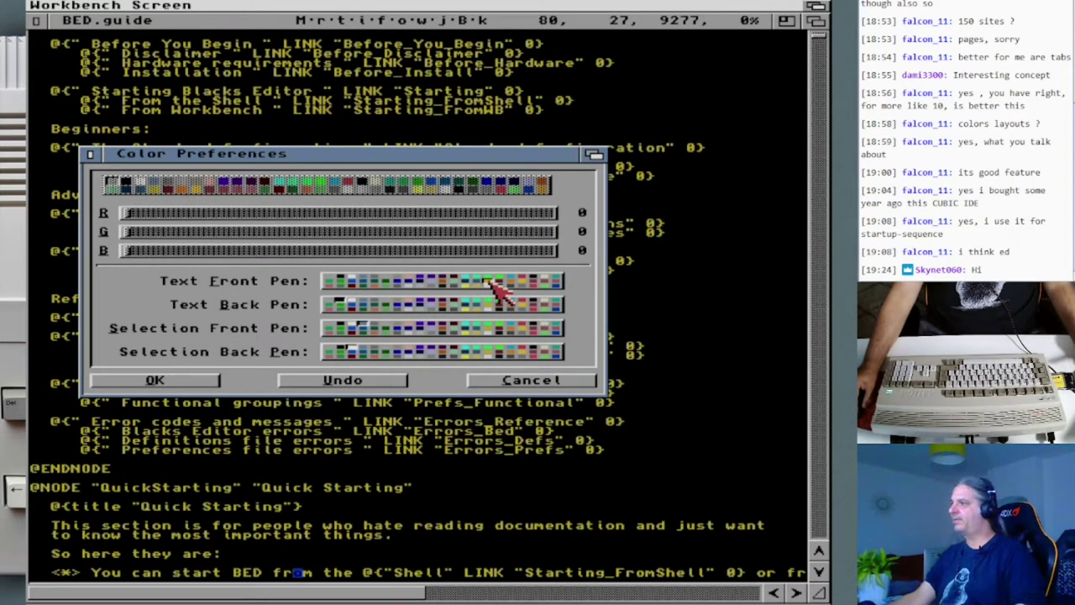
click(510, 281)
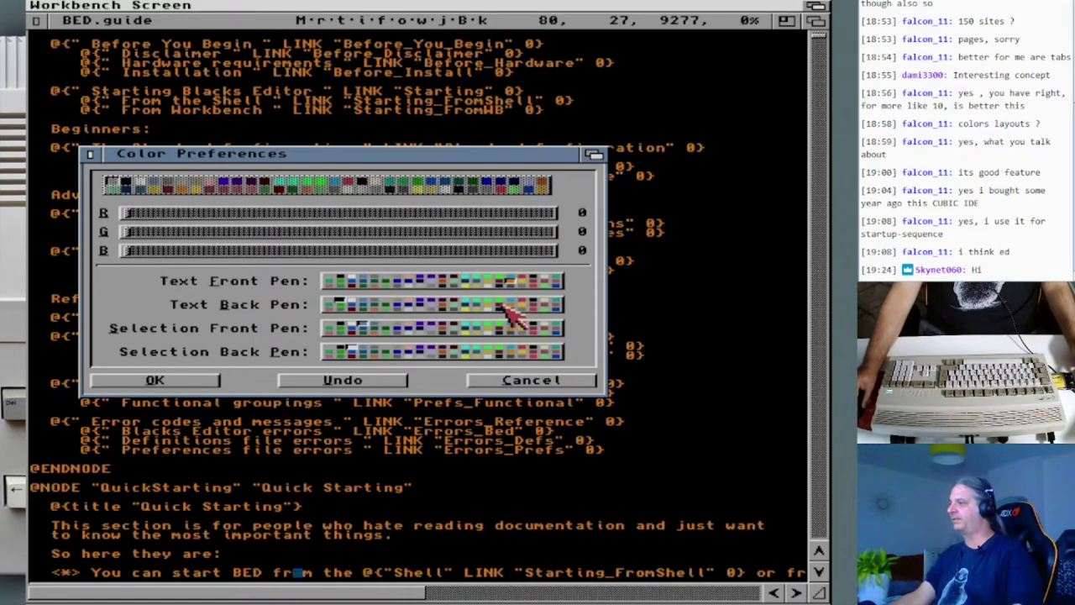
click(545, 280)
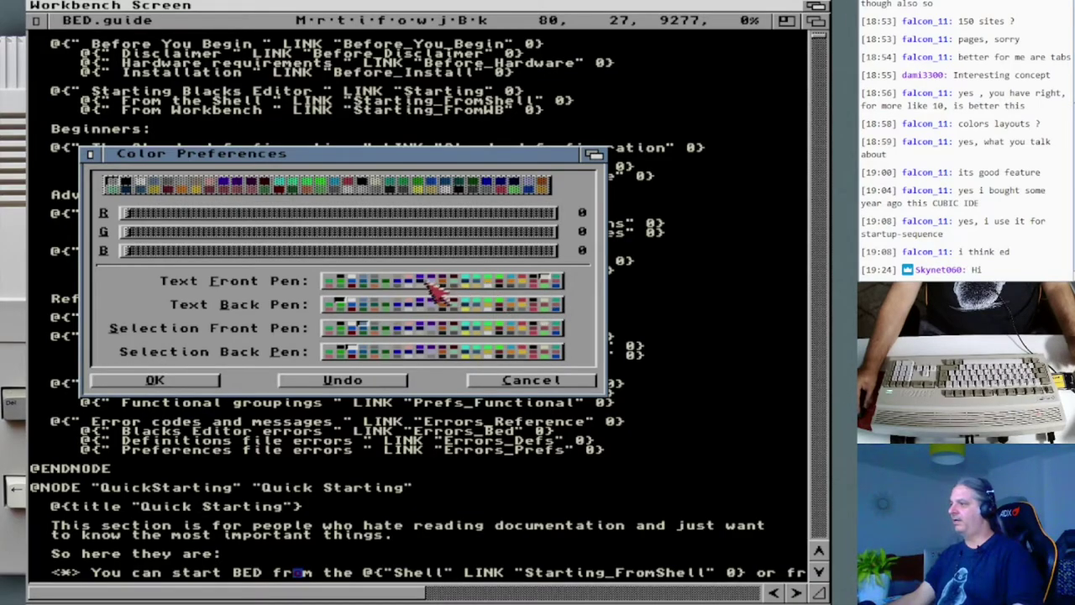
click(361, 277)
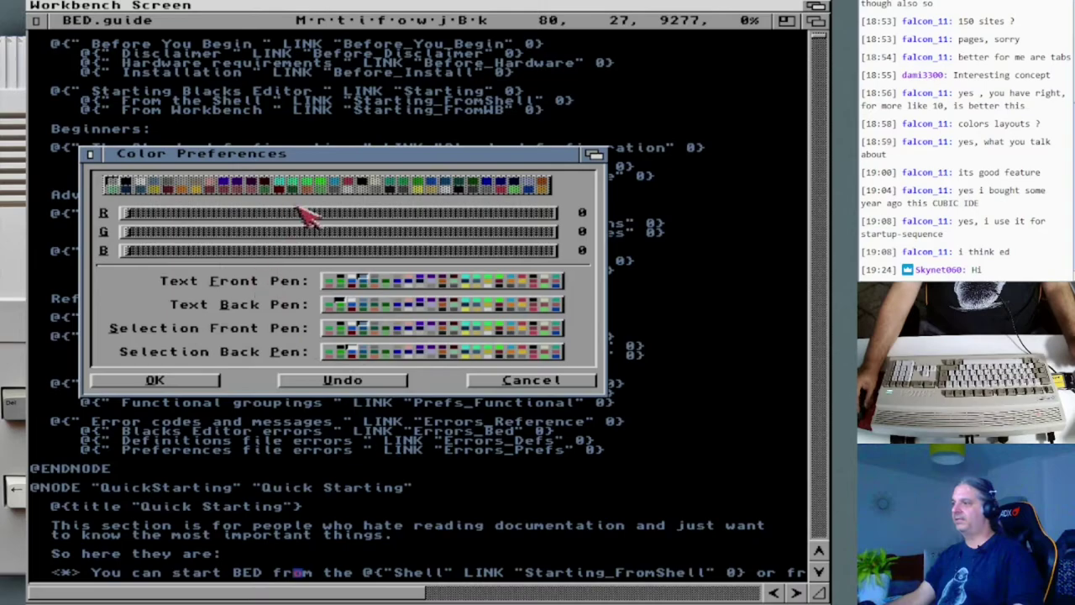
click(407, 328)
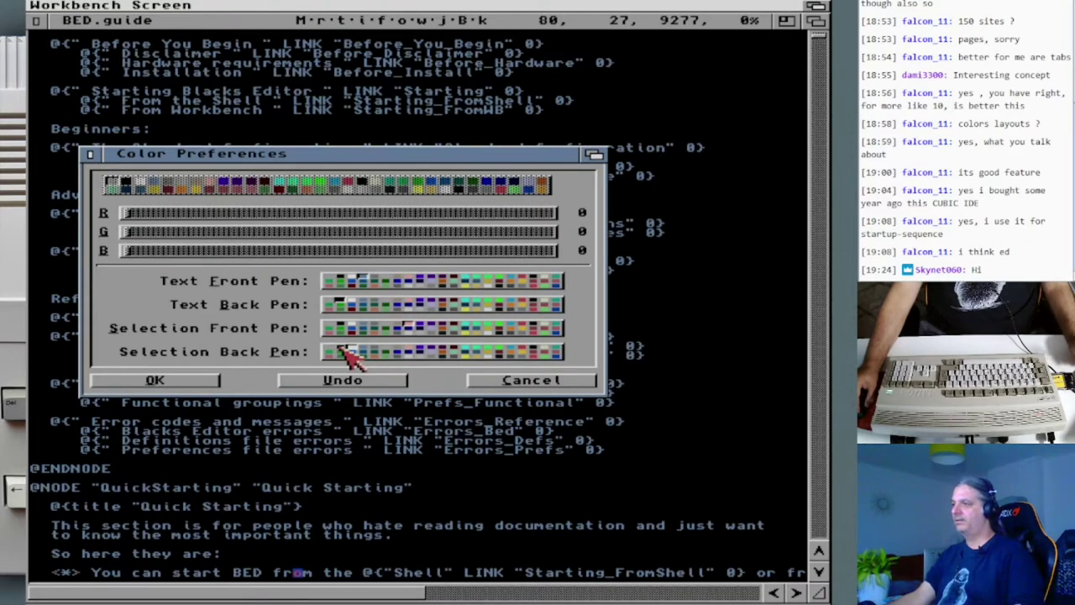
click(212, 382)
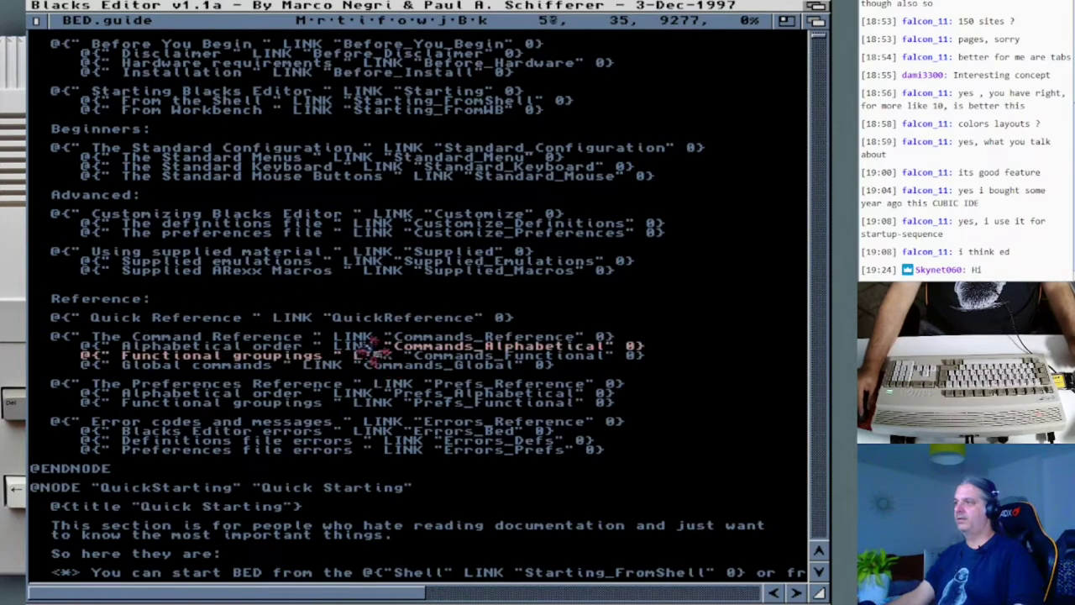
Test the selection colors by highlighting text from "Functional groupings" up to the "Beginners" heading in BED.guide, and clear the selection.
click(220, 147)
click(212, 121)
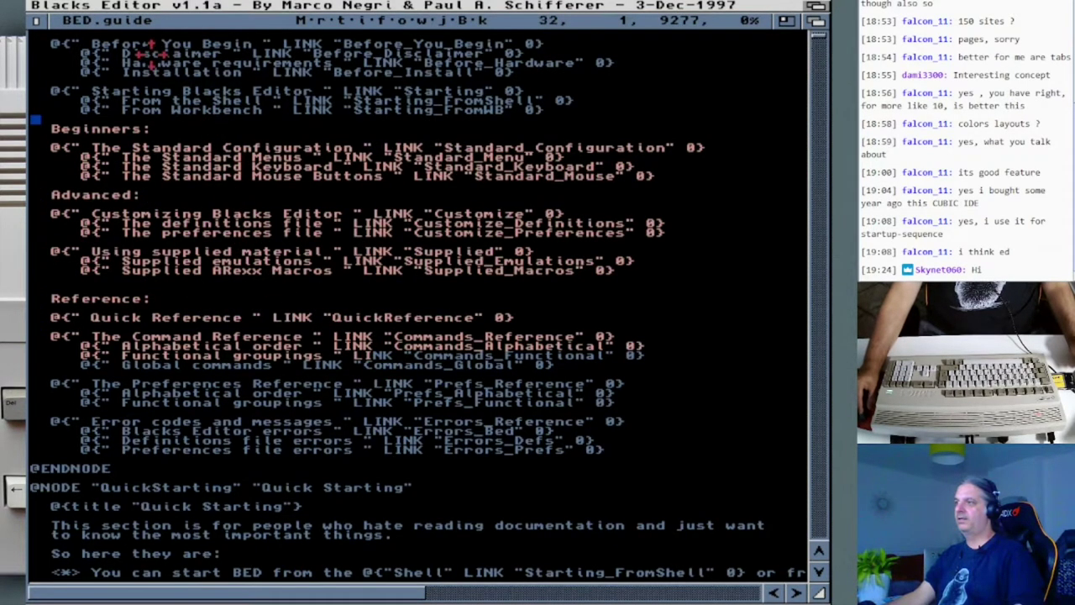
click(225, 211)
click(156, 298)
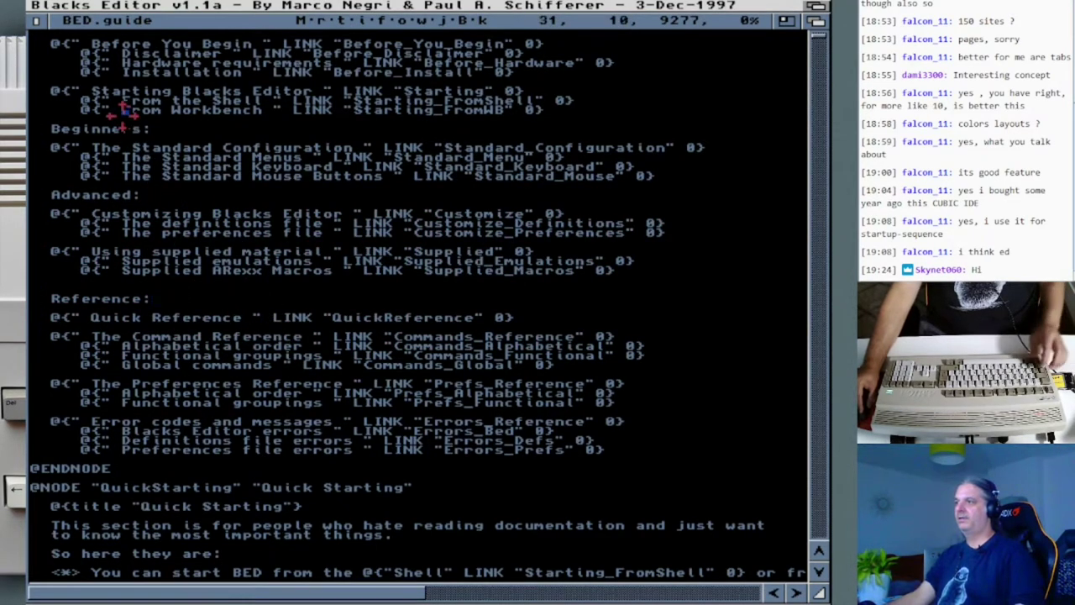
Copy the block from "From Workbench" through "Supplied ARexx Macros" and paste it into a new document.
click(239, 286)
key(Up)
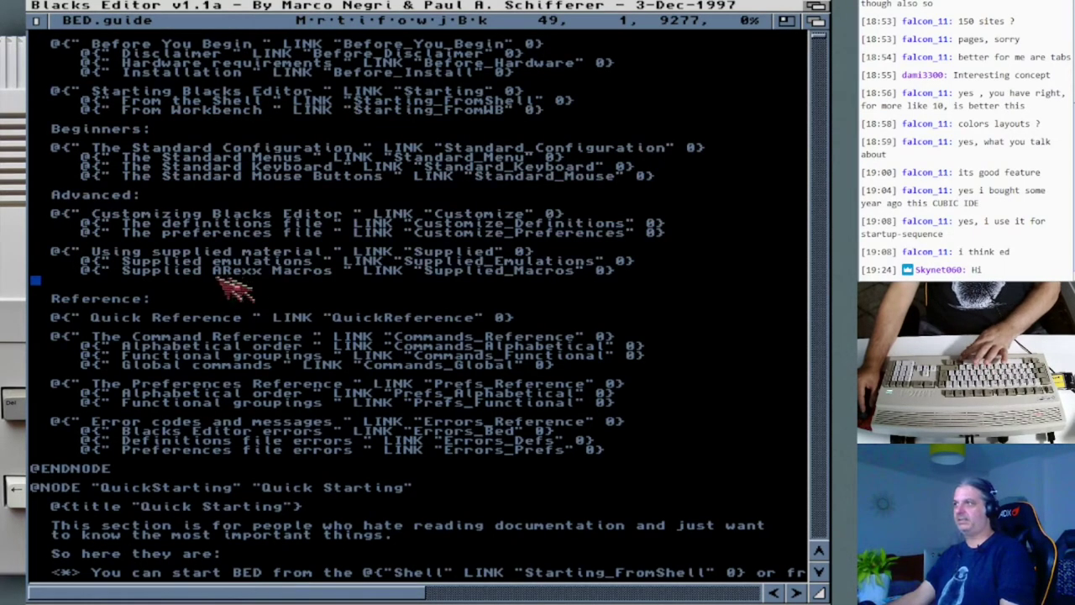
click(145, 233)
right_click(72, 8)
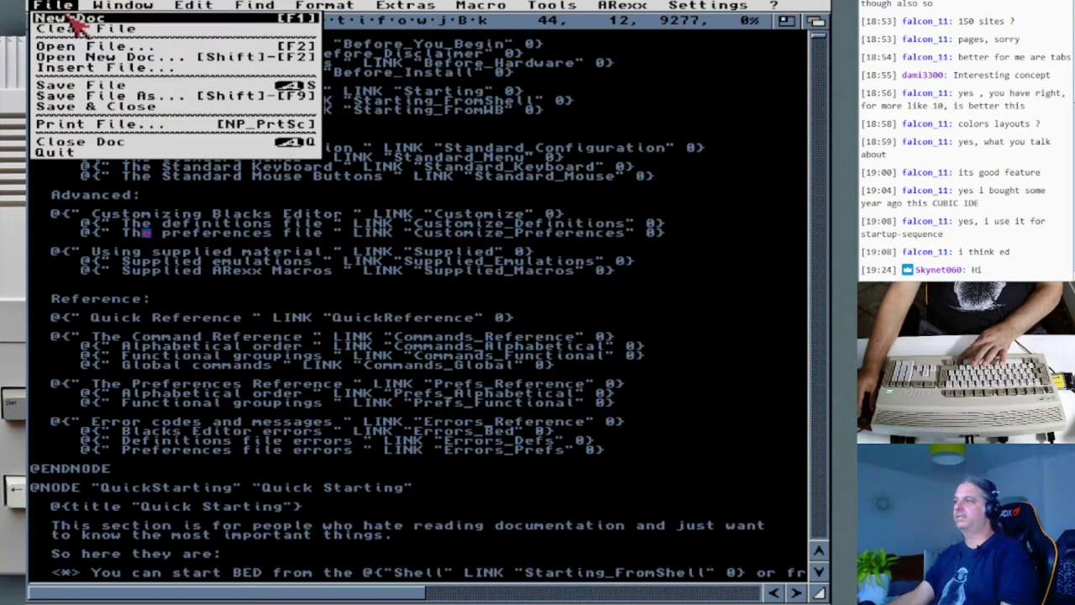
click(67, 20)
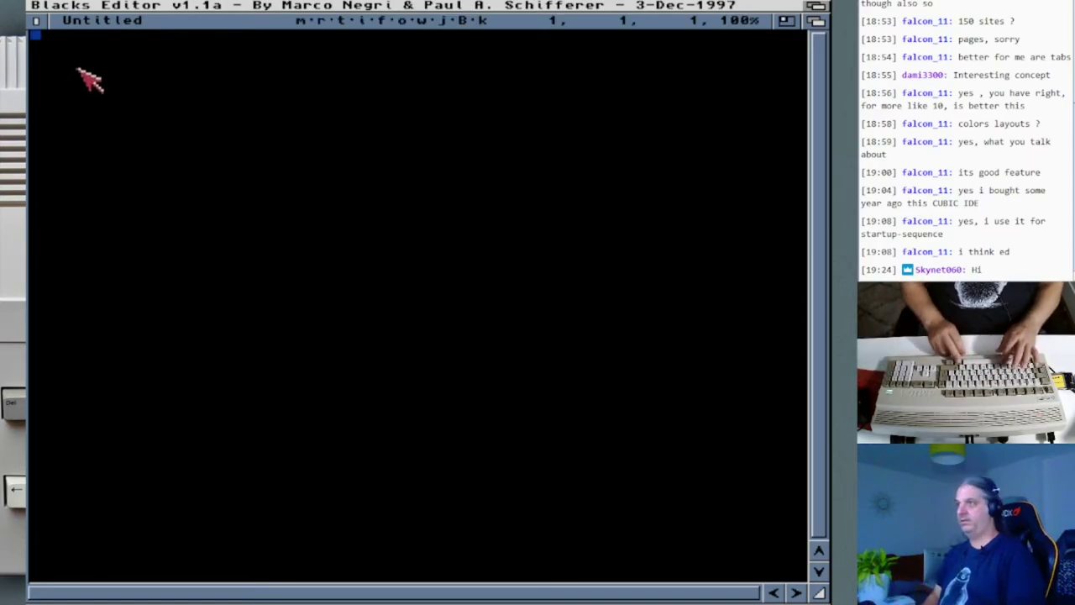
text(From Workbench " LINK "Starting_FromWB" 0}    Beginners:    @{" The Standard Configuration " LINK "Standard_Configuration" 0}      @{" The Standard Menus " LINK "Standard_Menu" 0}      @{" The Standard Keyboard " LINK "Standard_Keyboard" 0}      @{" The Standard Mouse Buttons " LINK "Standard_Mouse" 0}    Advanced:    @{" Customizing Blacks Editor " LINK "Customize" 0}      @{" The definitions file " LINK "Customize_Definitions" 0}      @{" The preferences file " LINK "Customize_Preferences" 0}    @{" Using supplied material " LINK "Supplied" 0}      @{" Supplied emulations " LINK "Supplied_Emulations" 0}      @{" Supplied ARexx Macros " LINK "Supplied_Macros" 0})
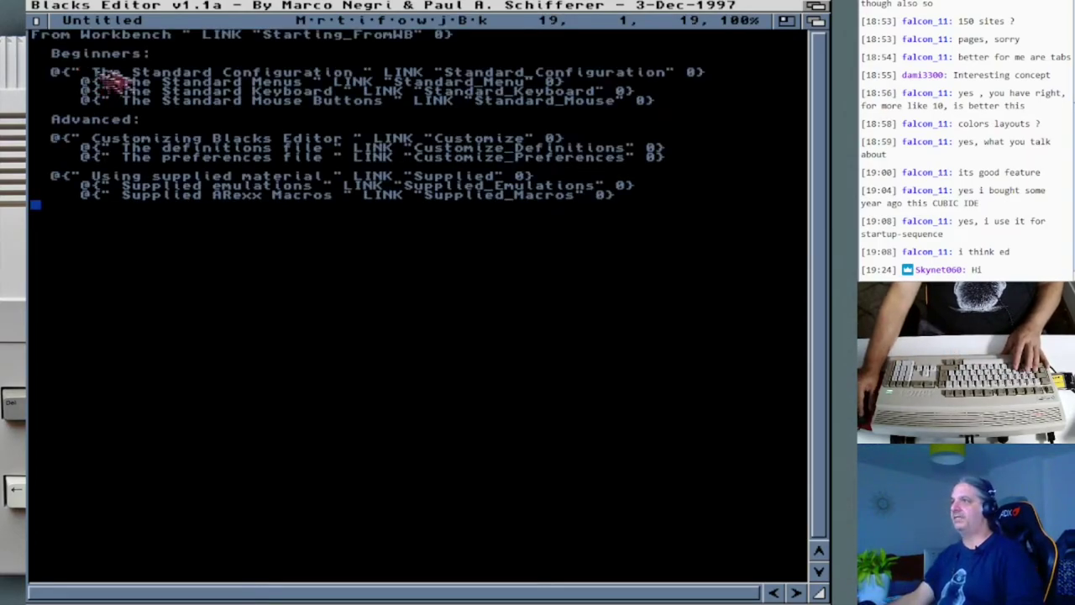
Close the Untitled document without saving its changes.
right_click(42, 28)
click(41, 28)
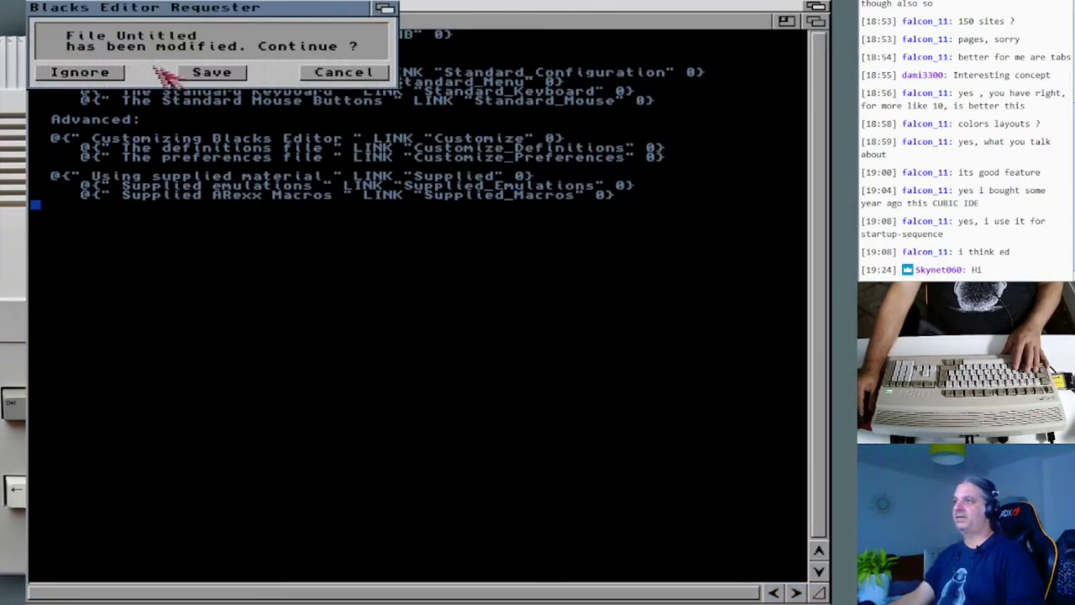
click(109, 73)
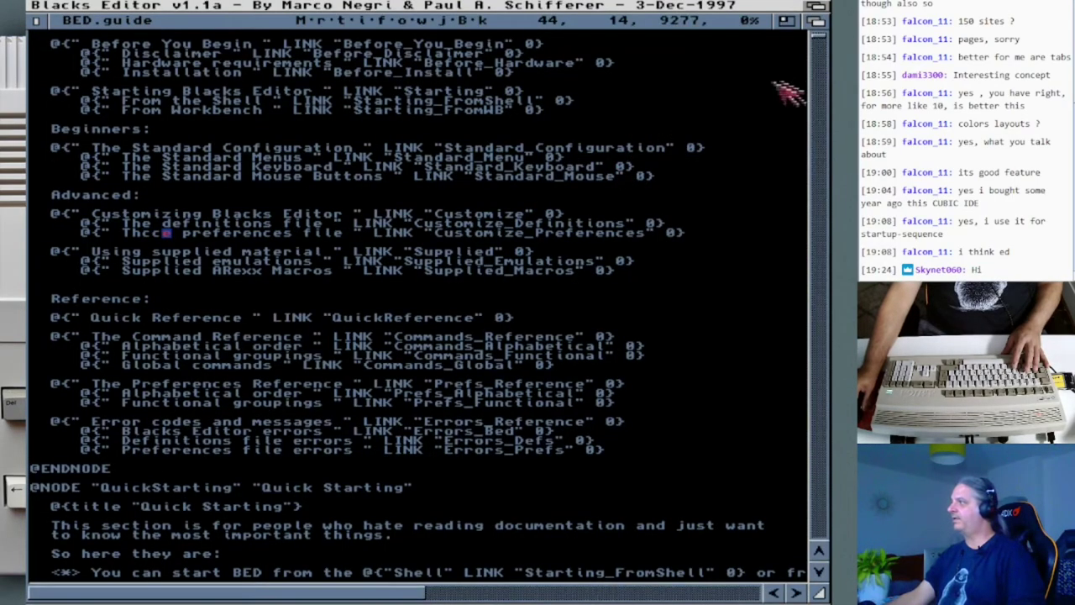
Jump further into BED.guide and look through the ARexx commands.
drag(825, 40, 774, 178)
right_click(525, 42)
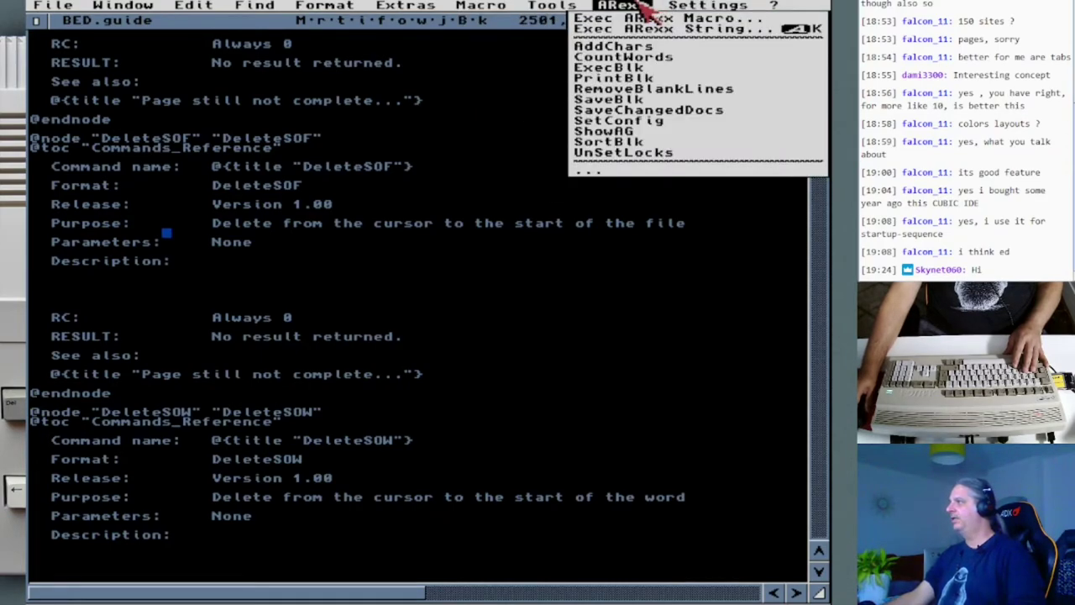
right_click(653, 61)
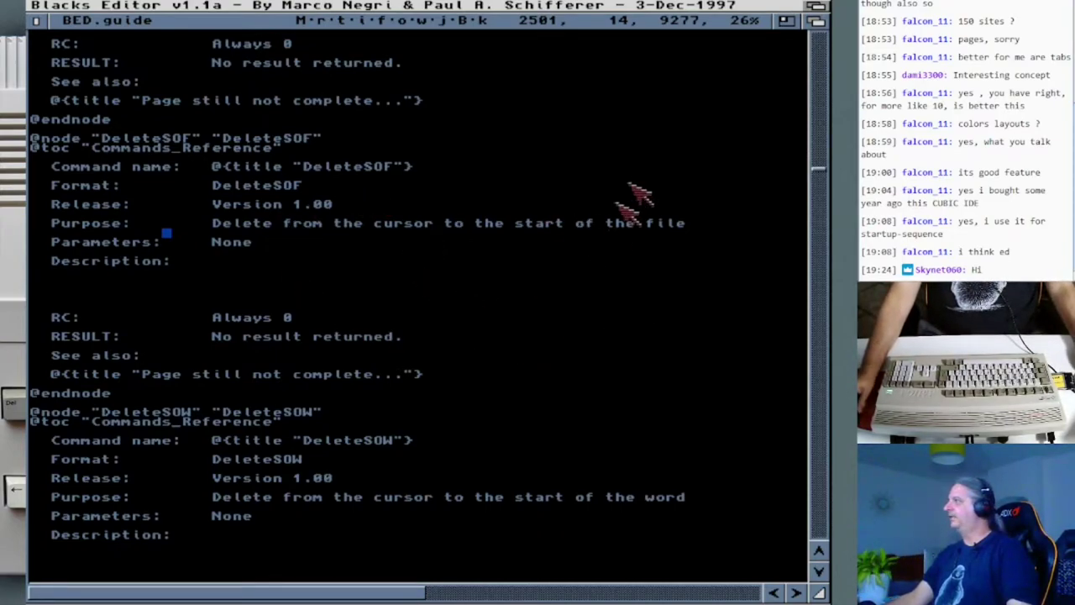
Uncover the Startup-sequence document behind BED.guide and close it.
click(816, 22)
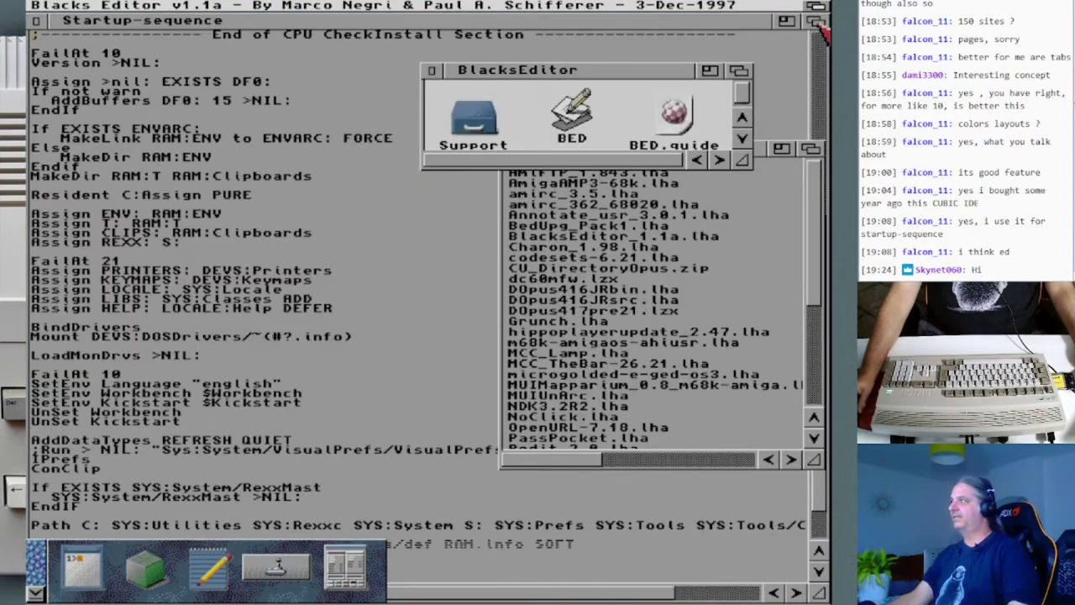
click(818, 25)
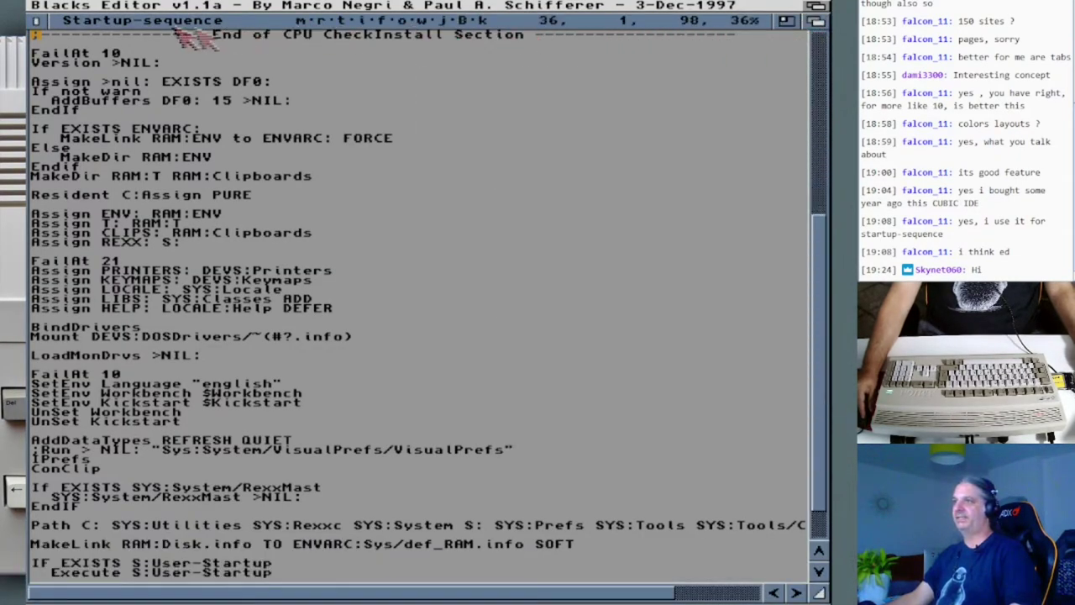
click(37, 21)
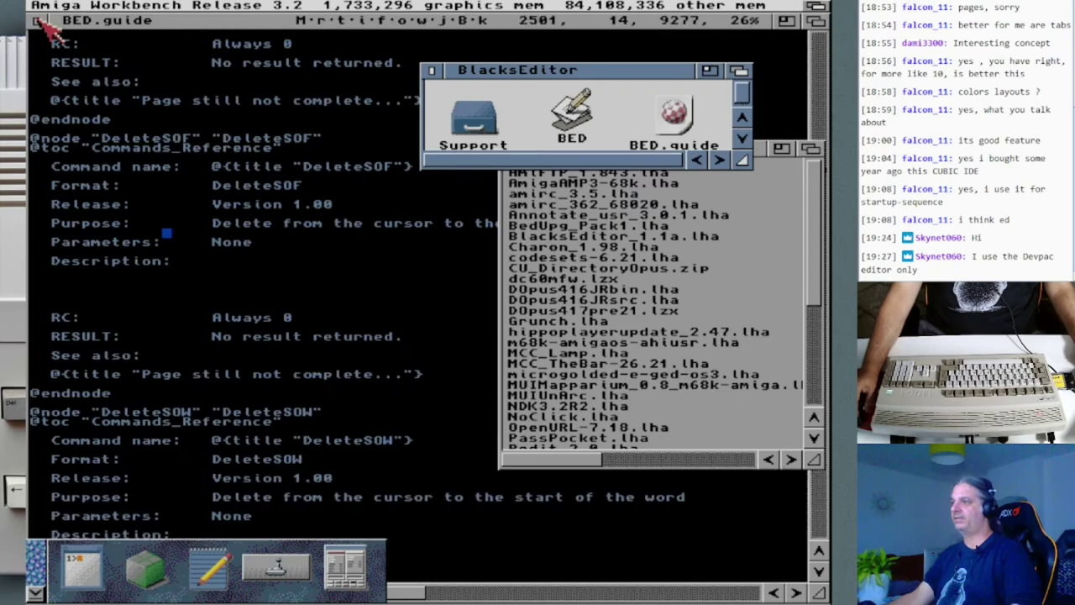
Close the BlacksEditor drawer and the archive list window behind it, and return to editing the BED.guide document.
click(430, 69)
click(511, 149)
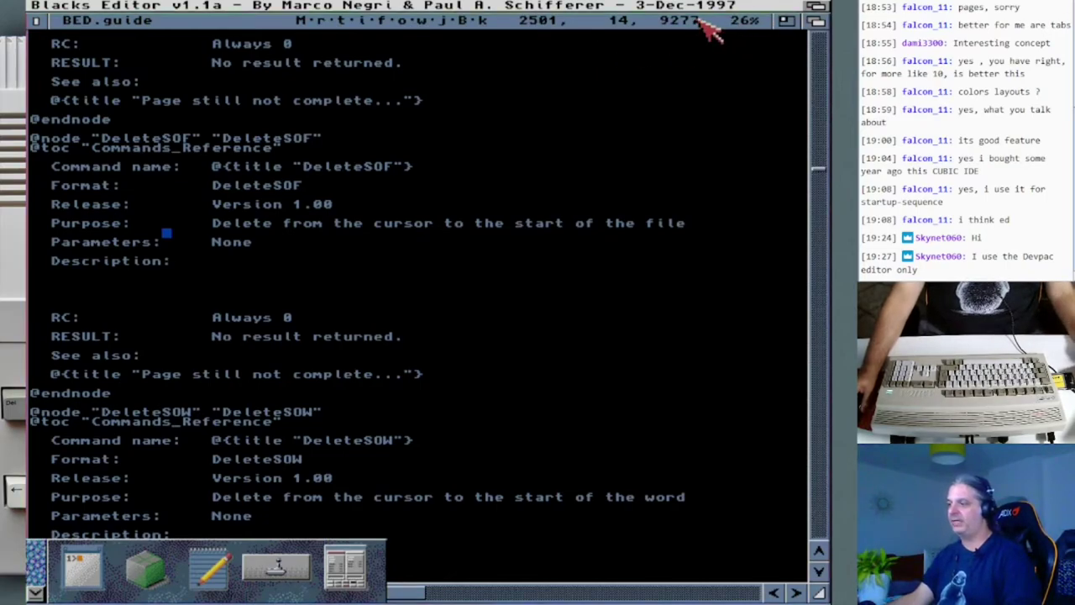
click(701, 21)
click(327, 204)
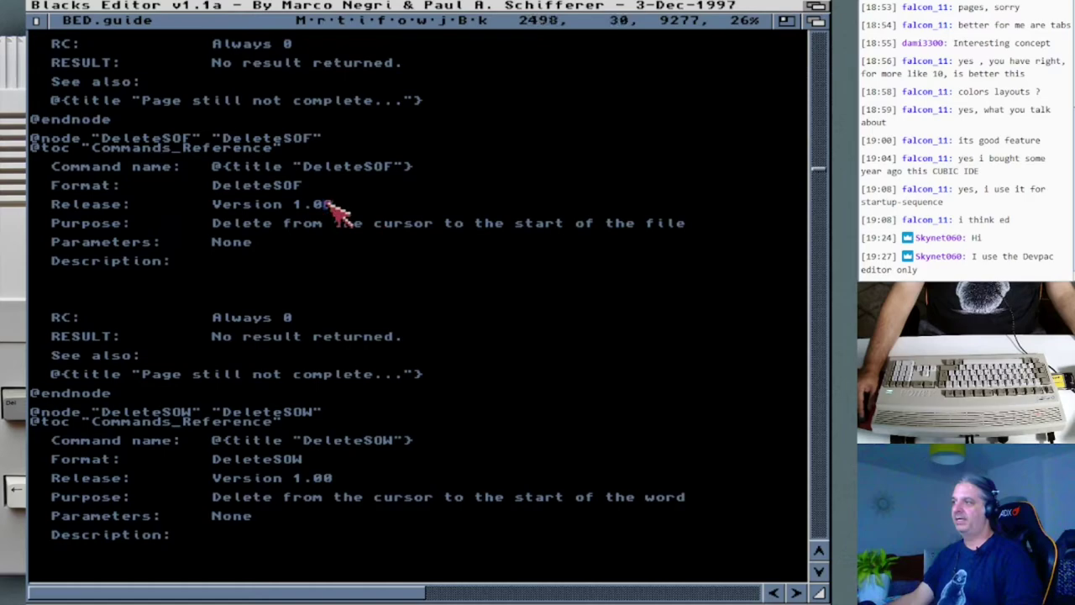
click(344, 298)
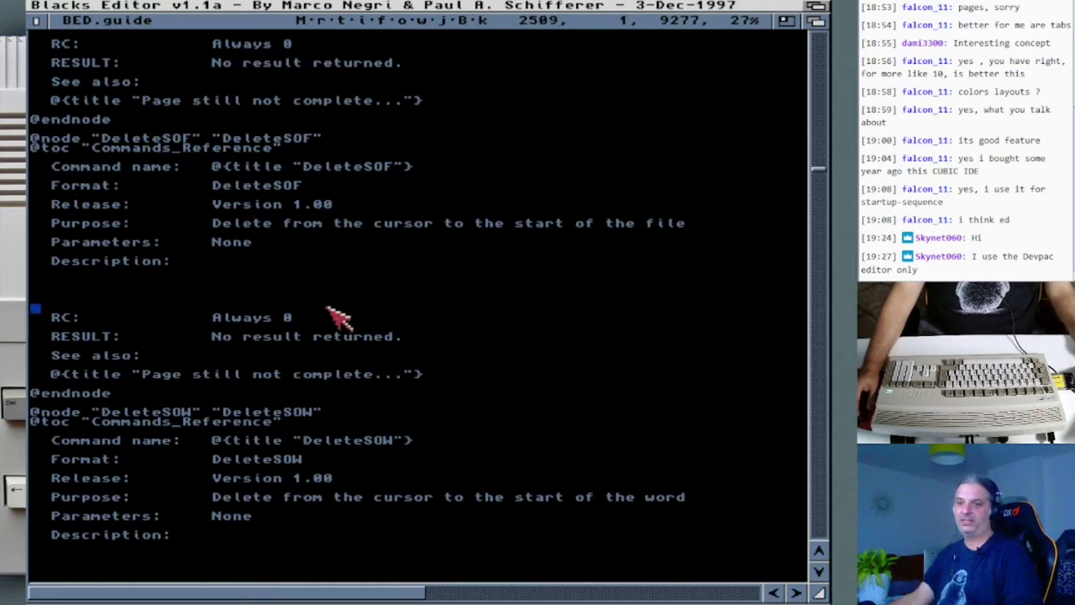
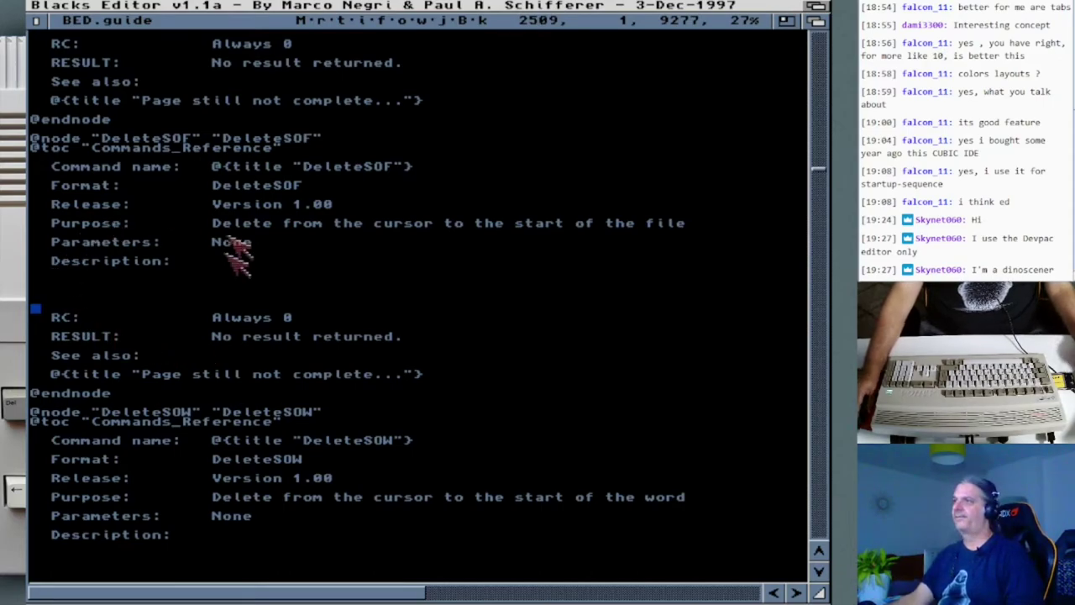
Look through the Format and Settings menus, inspect the End Of Line preferences, and cancel them.
right_click(61, 5)
mouse_move(349, 3)
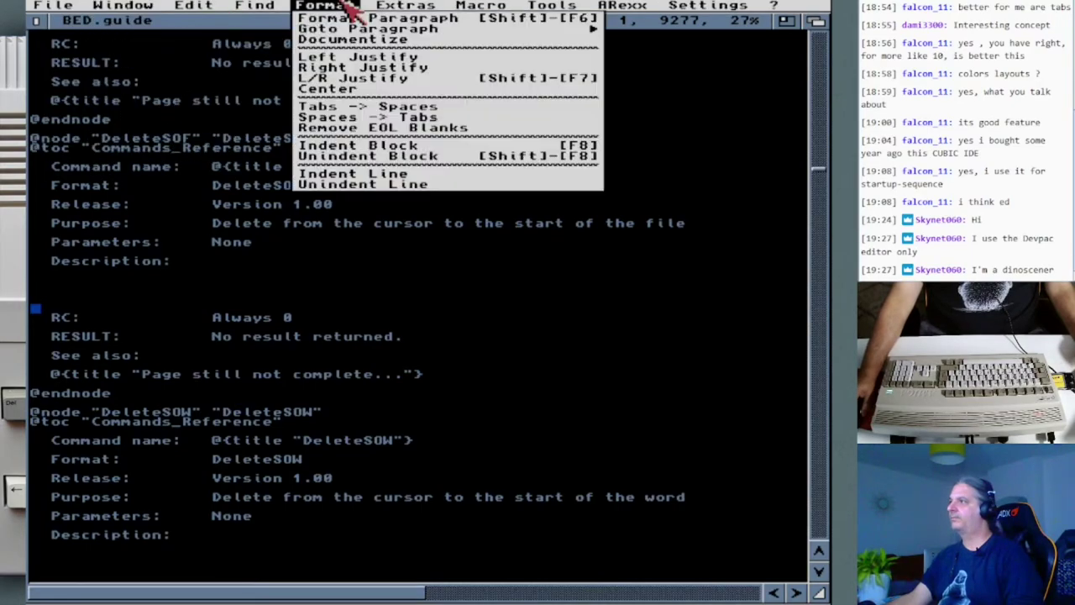
mouse_move(688, 12)
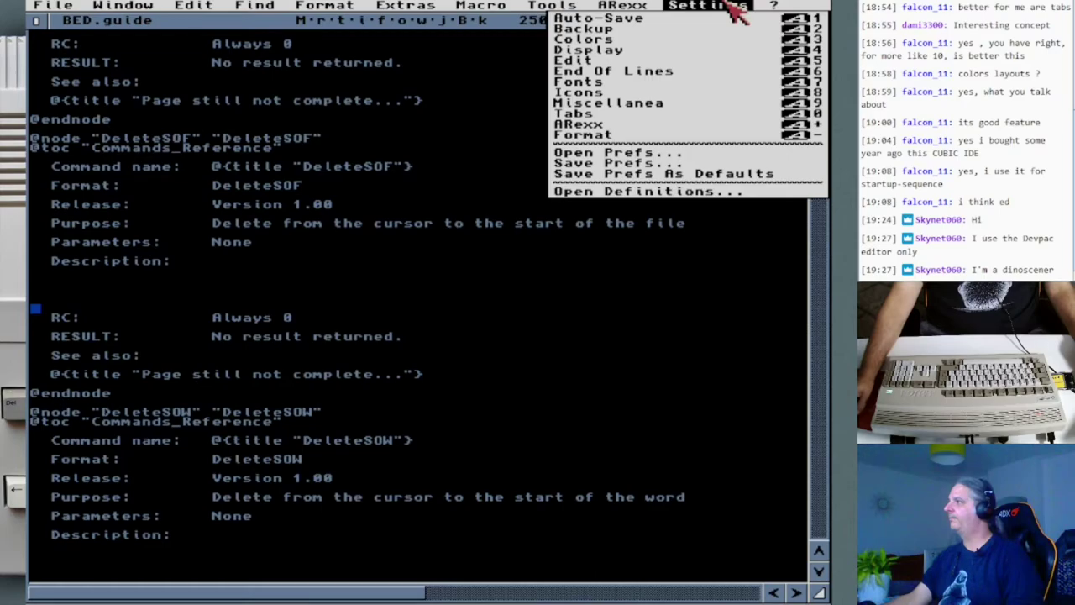
click(712, 82)
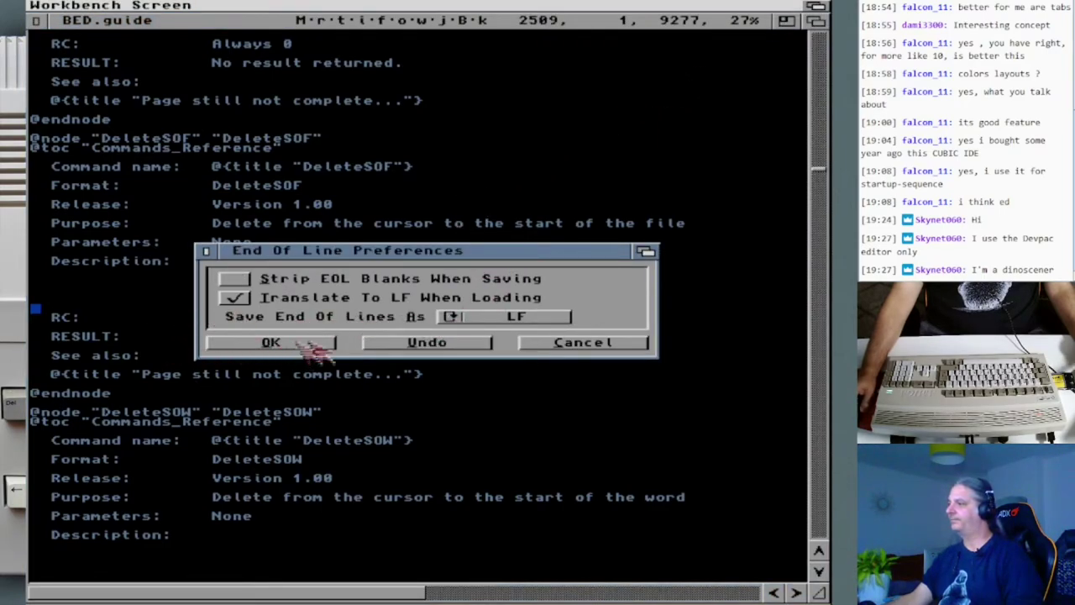
click(576, 344)
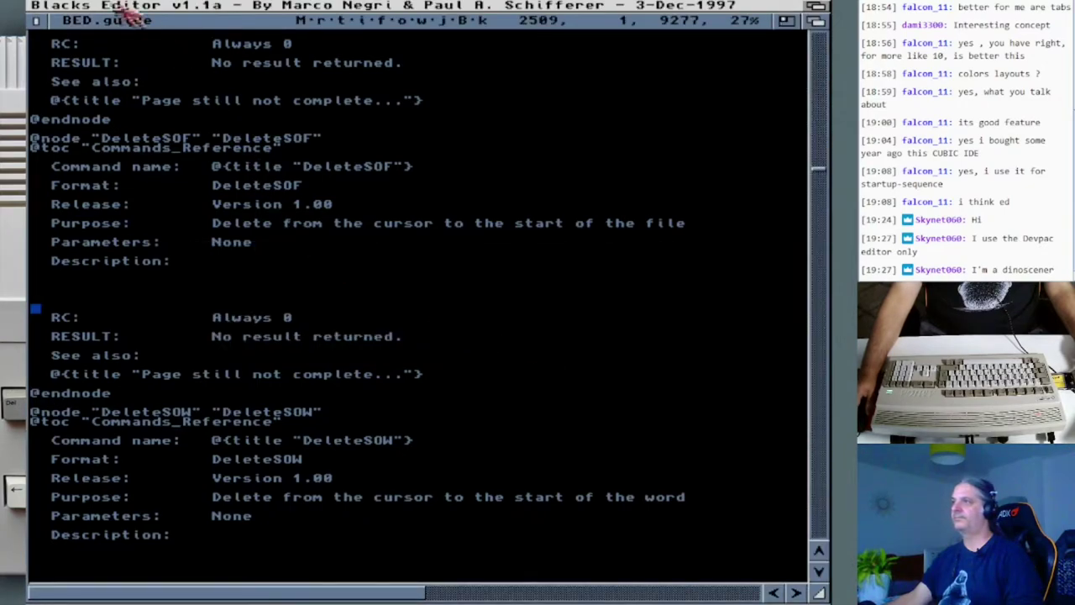
Quit Blacks Editor, closing BED.guide, and return to the Workbench desktop.
right_click(58, 7)
click(61, 156)
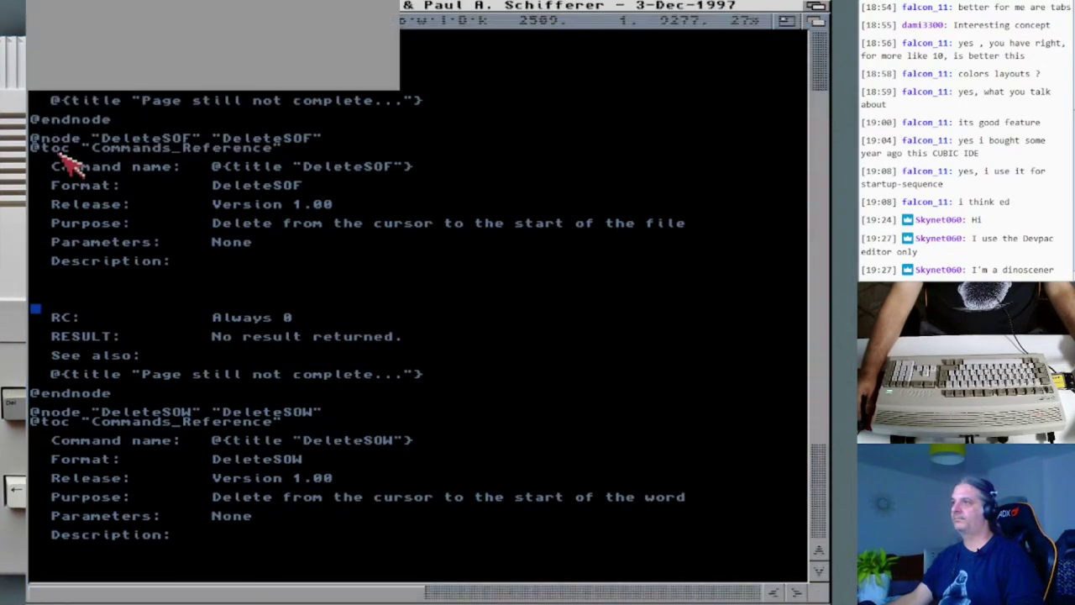
click(82, 73)
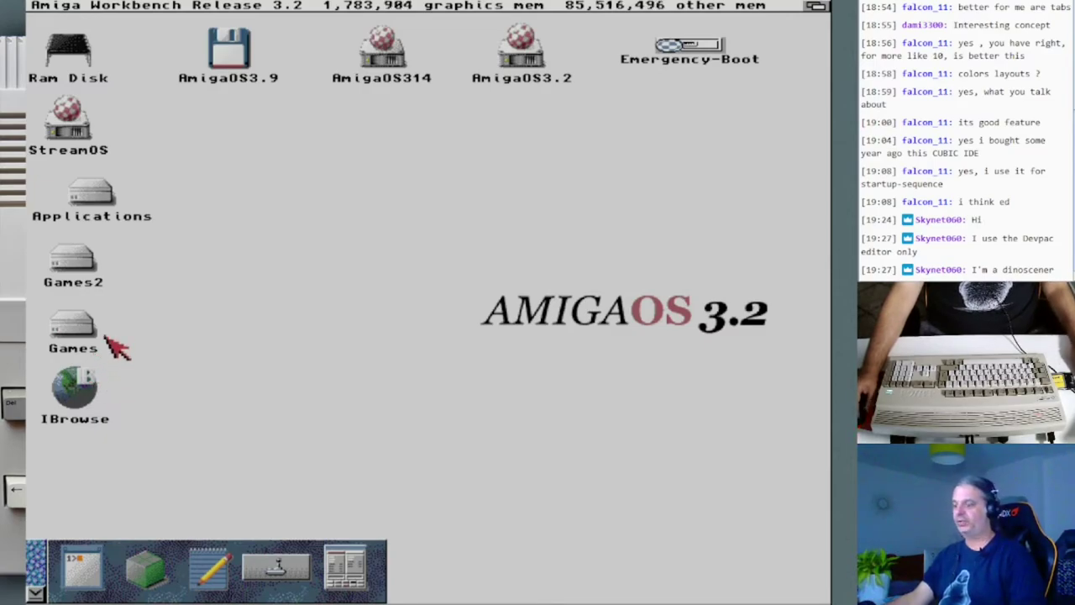
Restore the iconified IBrowse window and load the site cygnused.de/ in place of the Aminet search page.
click(92, 402)
click(95, 403)
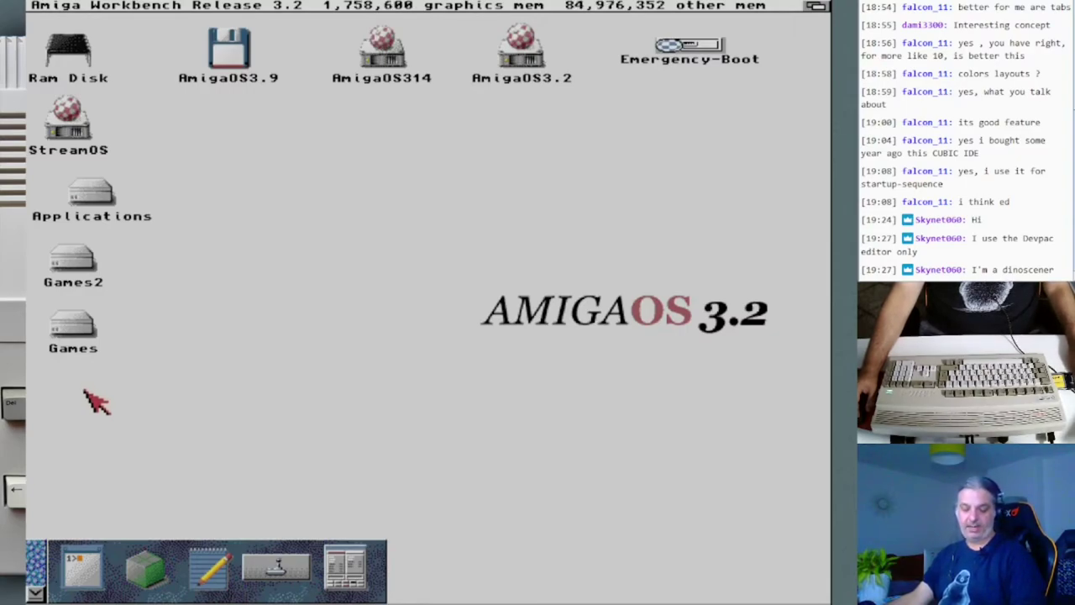
key(super+m)
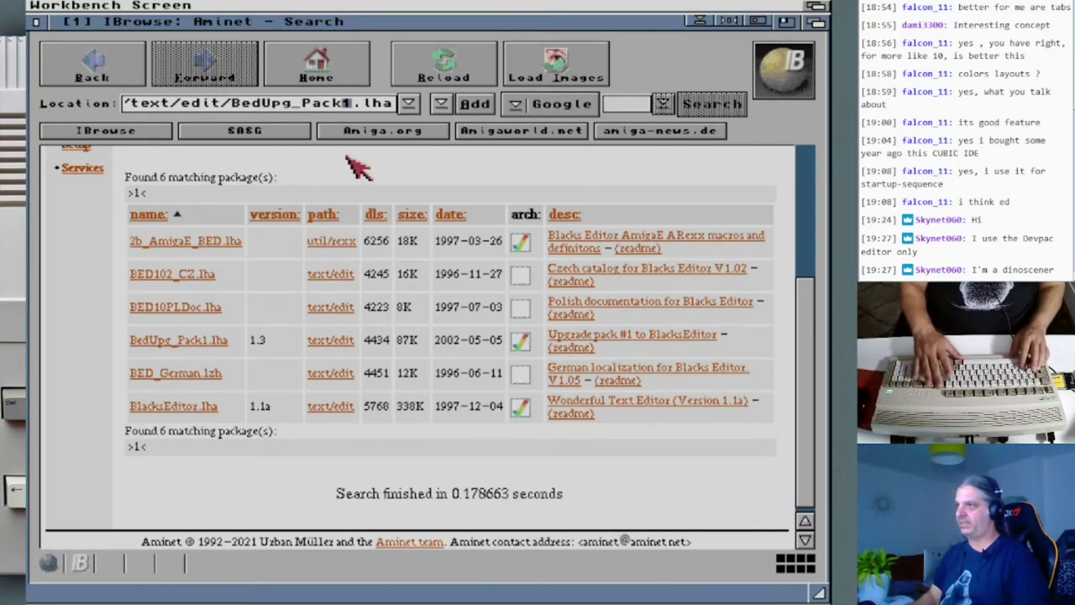
key(shift+BackSpace)
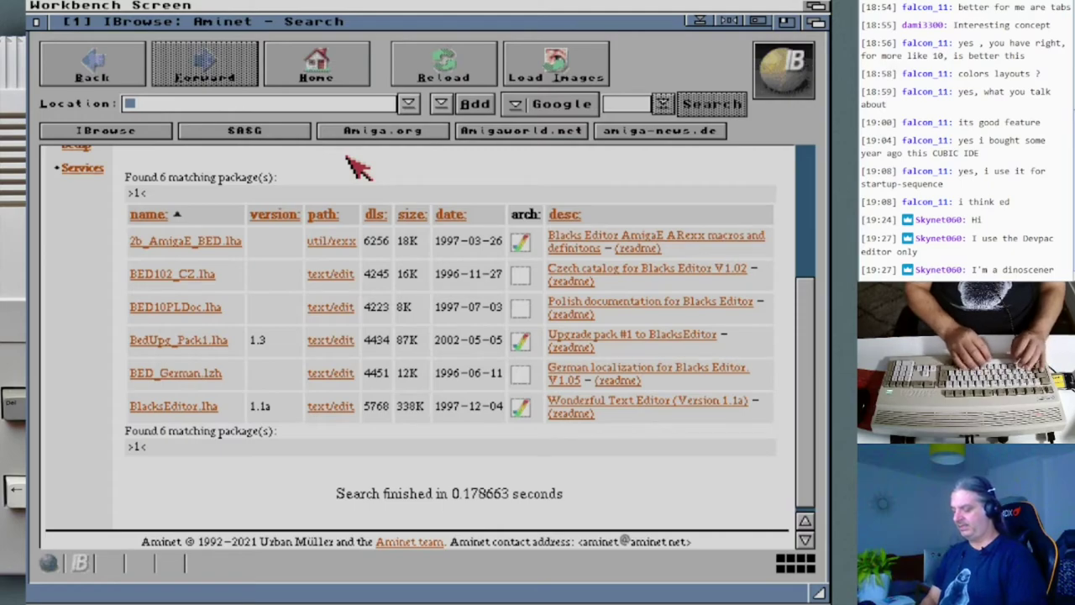
text(cygnused.de/)
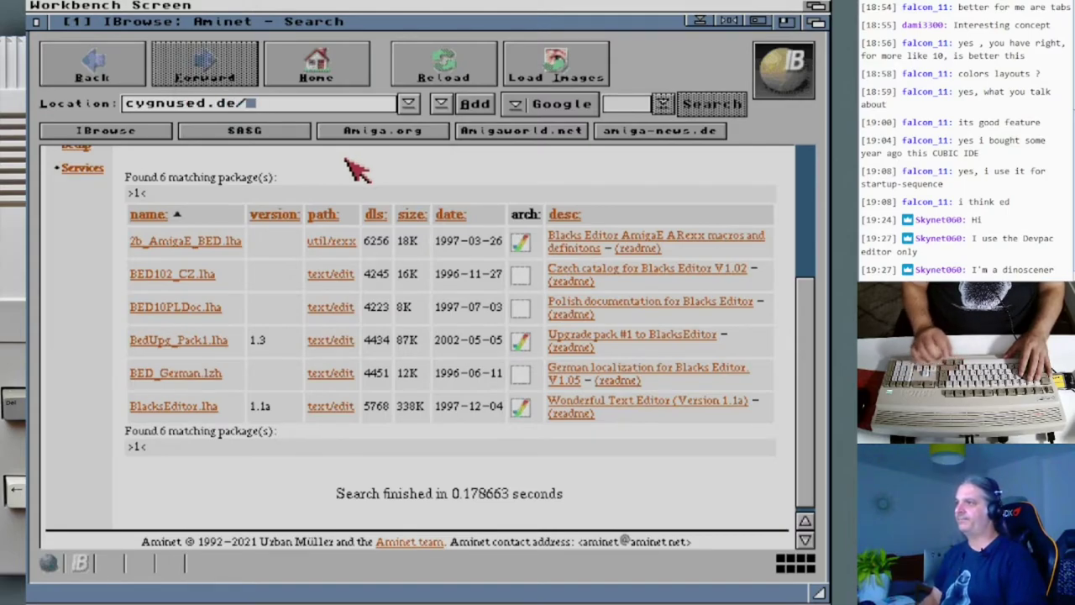
key(Return)
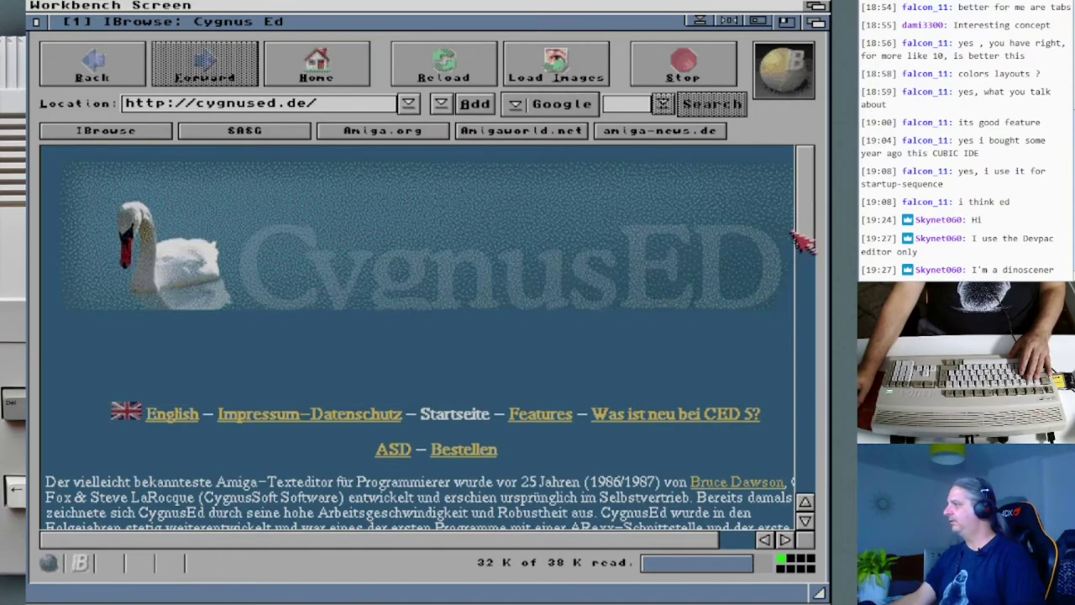
Open the CygnusEd Pro 5 Demoversion 68k & MorphOS entry under Downloads and start its download from the Amiga Future page.
drag(813, 216, 816, 348)
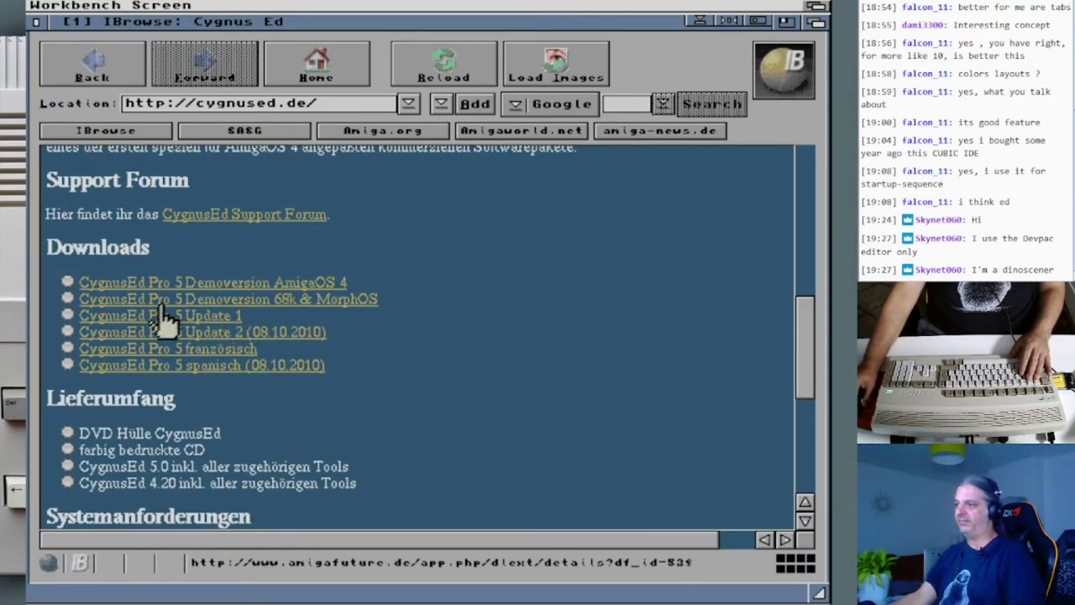
click(277, 303)
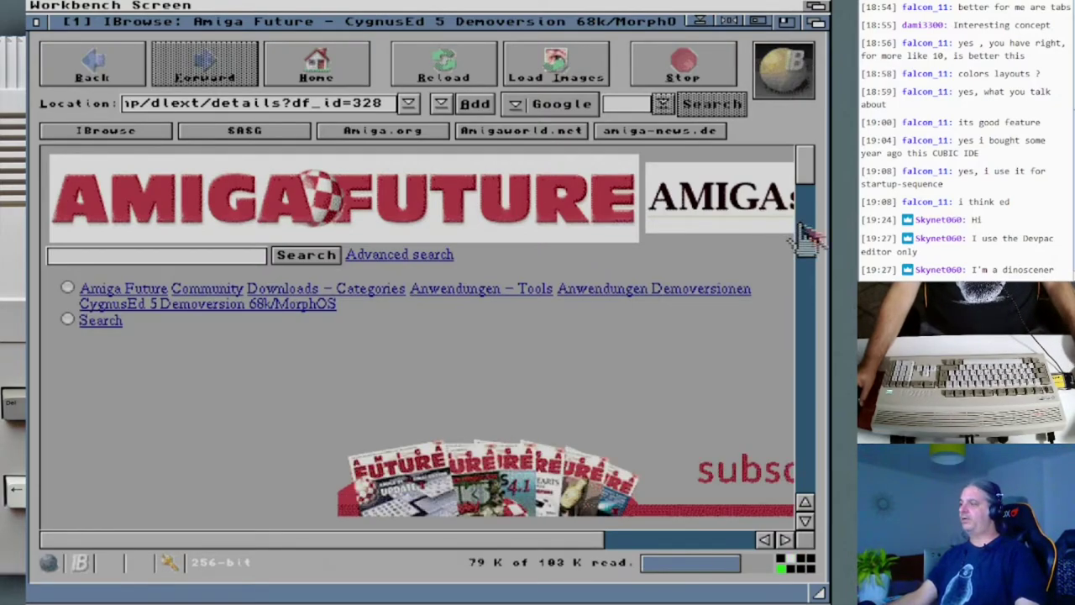
drag(802, 178, 803, 269)
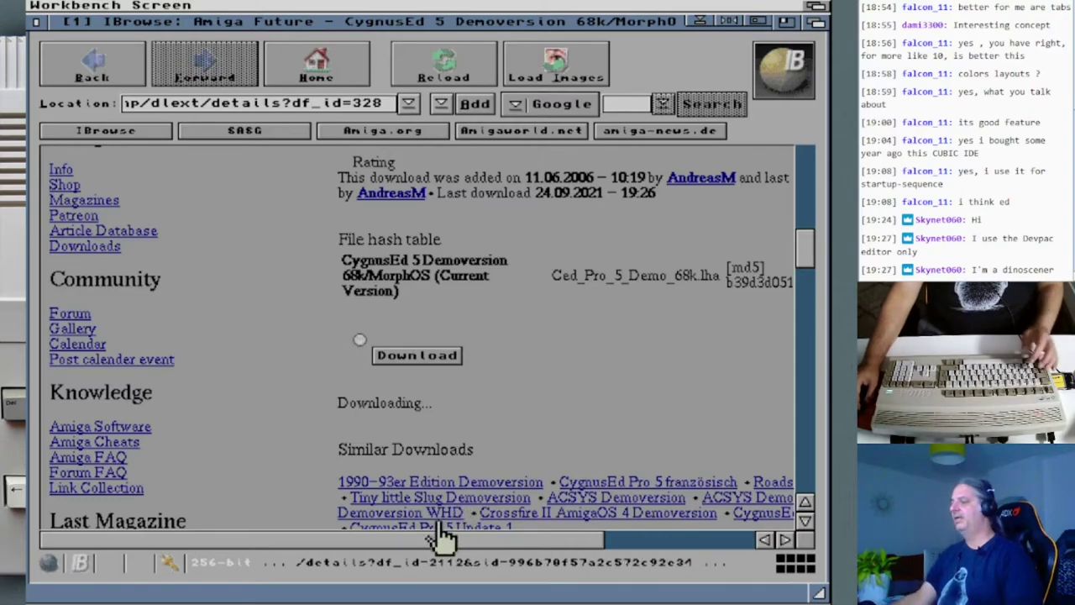
click(425, 356)
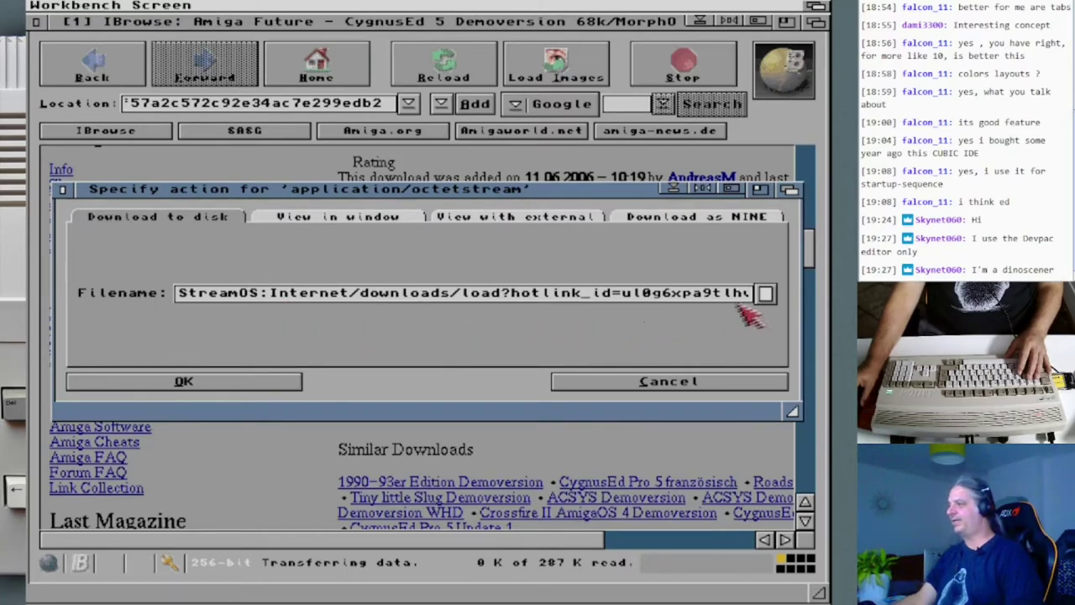
Save the download to disk as cygnused_demo.lha in StreamOS:Internet/downloads/.
click(766, 293)
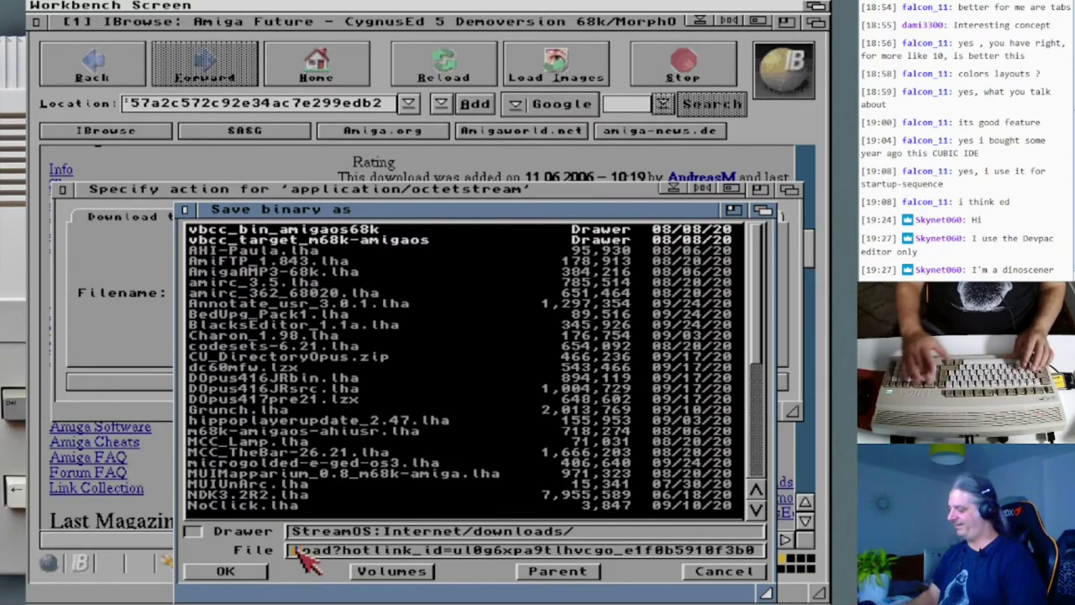
key(super+x)
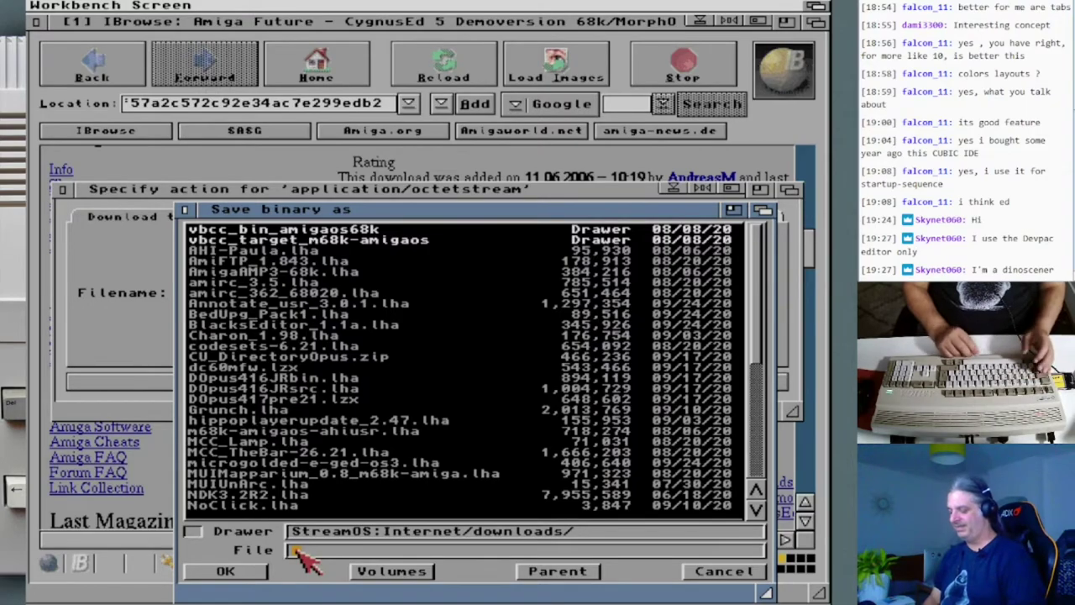
text(cygnused_)
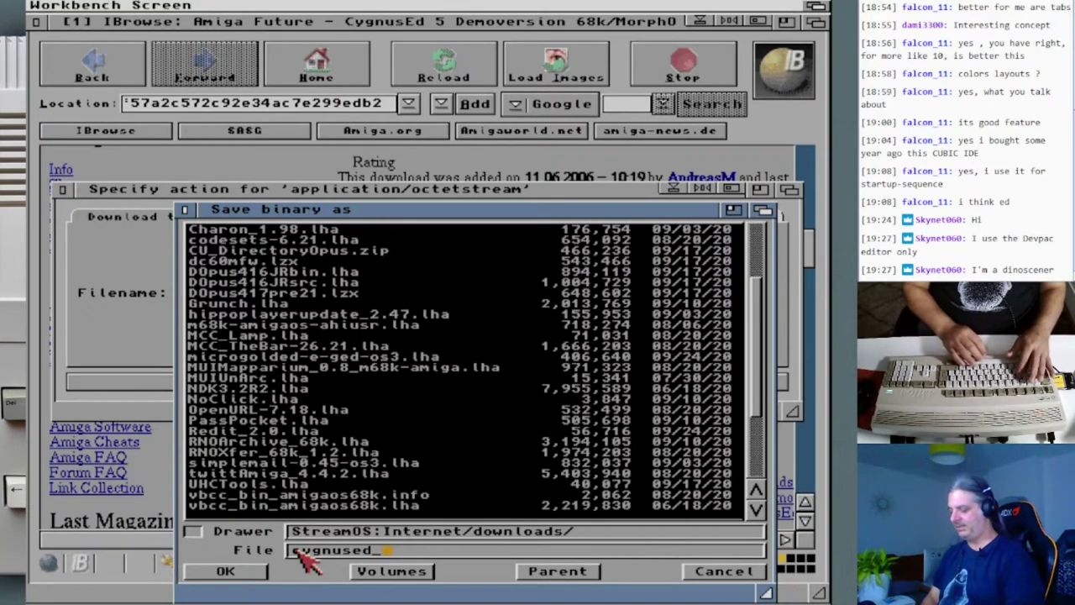
text(demo.)
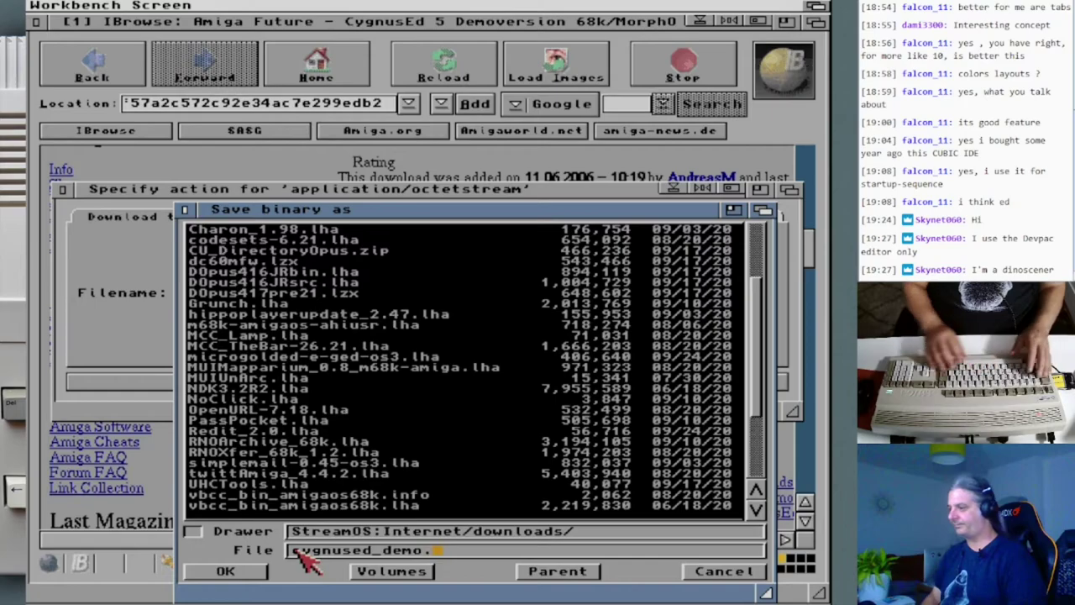
text(lha)
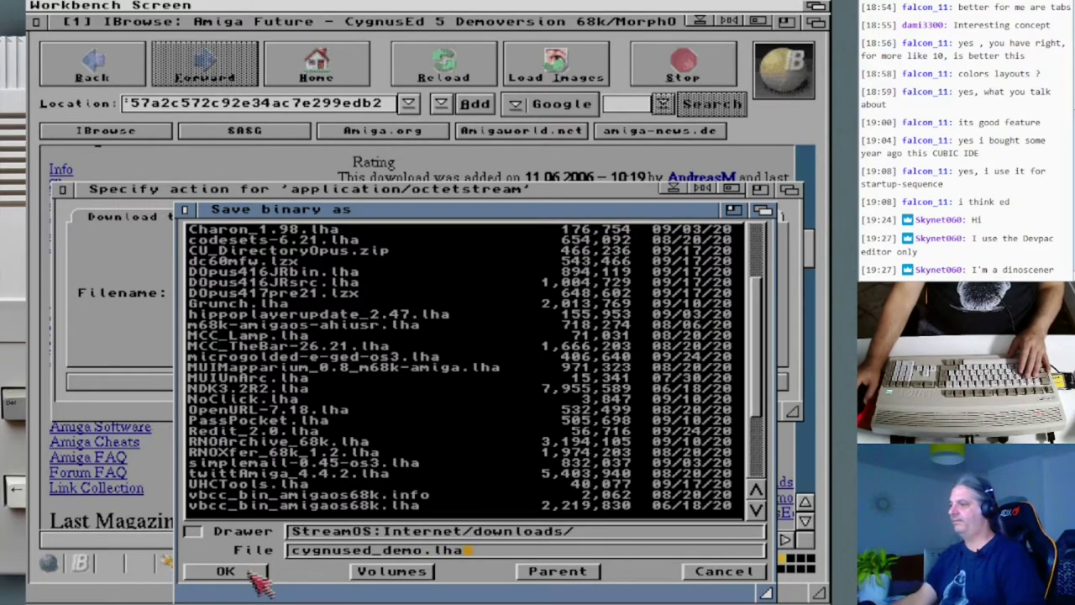
click(244, 572)
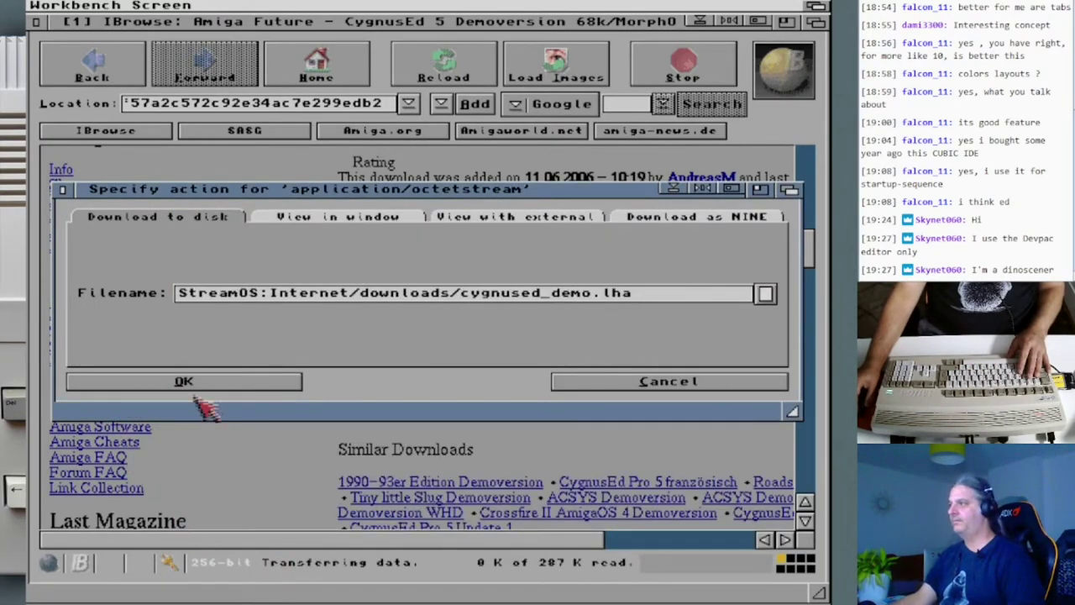
click(201, 383)
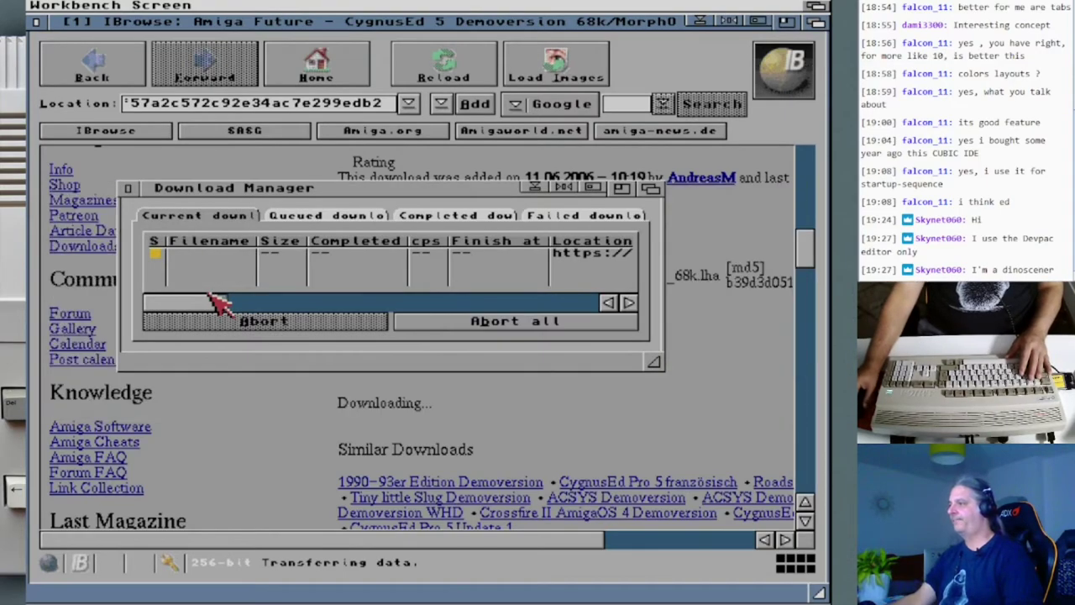
Enlarge the Download Manager to follow the cygnused_demo.lha transfer, and iconify IBrowse.
drag(654, 362, 785, 407)
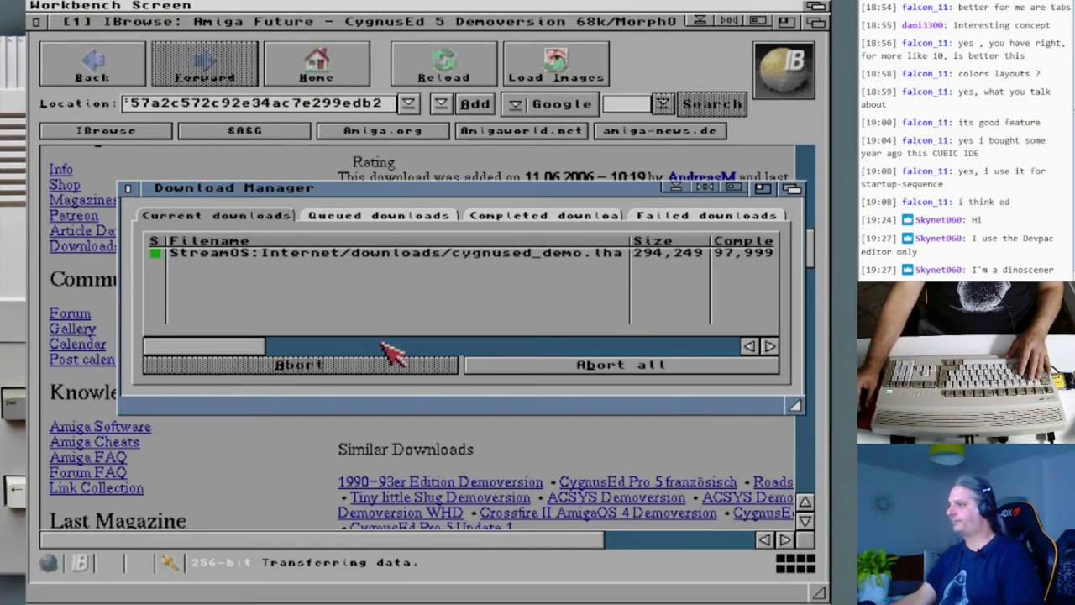
drag(202, 346, 239, 350)
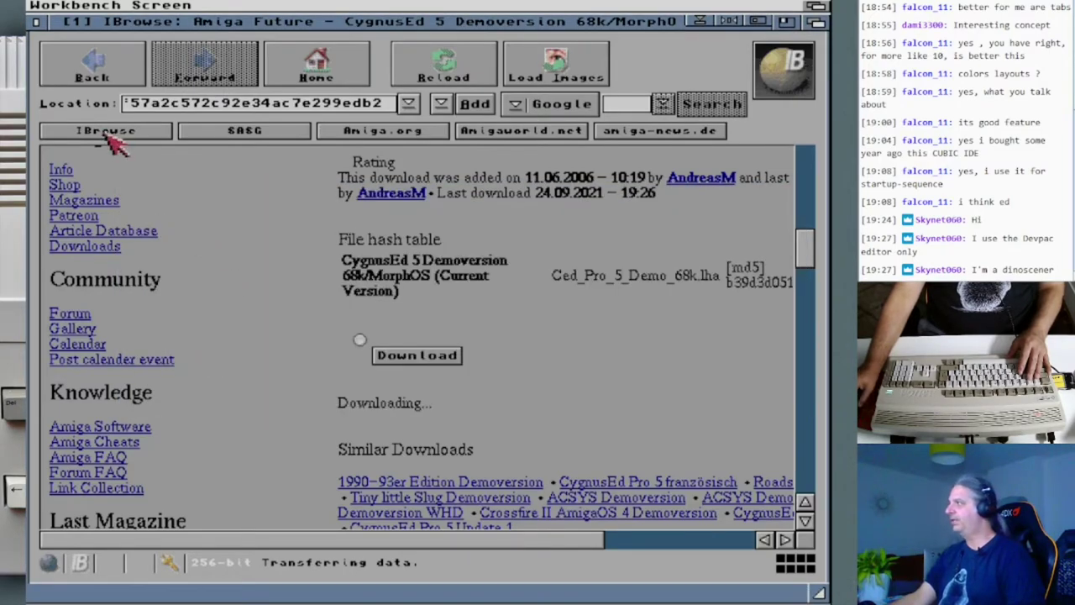
click(758, 21)
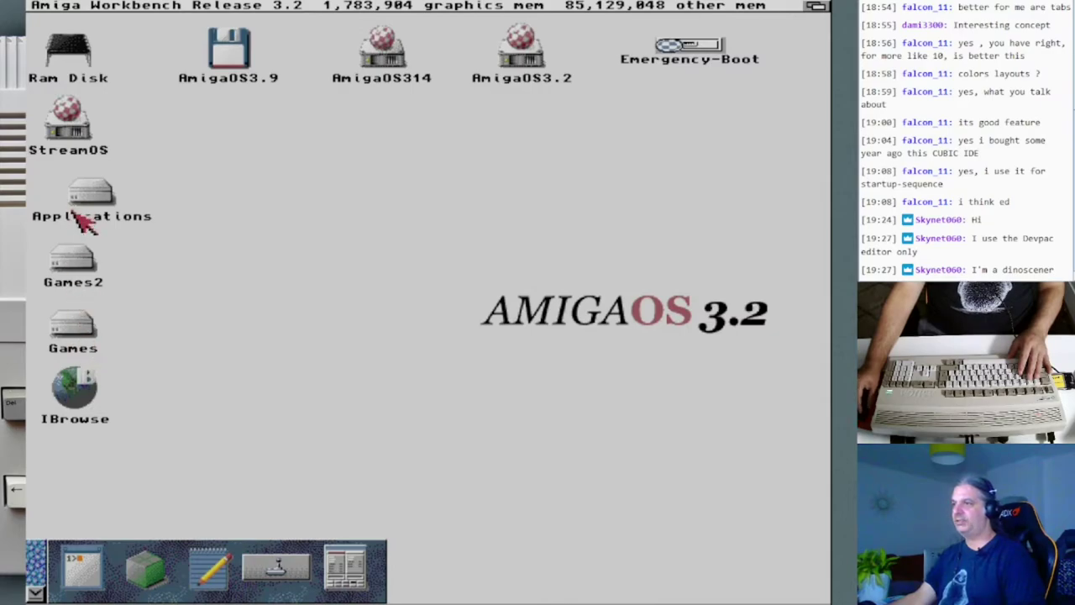
Open the StreamOS volume on Workbench and its development drawer.
double_click(71, 124)
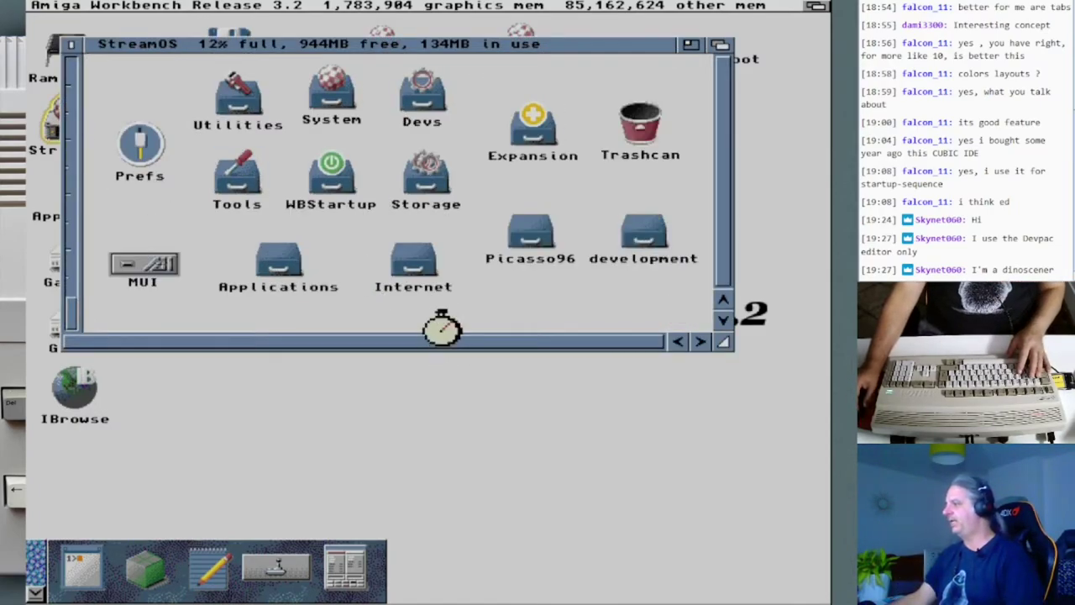
click(636, 254)
double_click(626, 251)
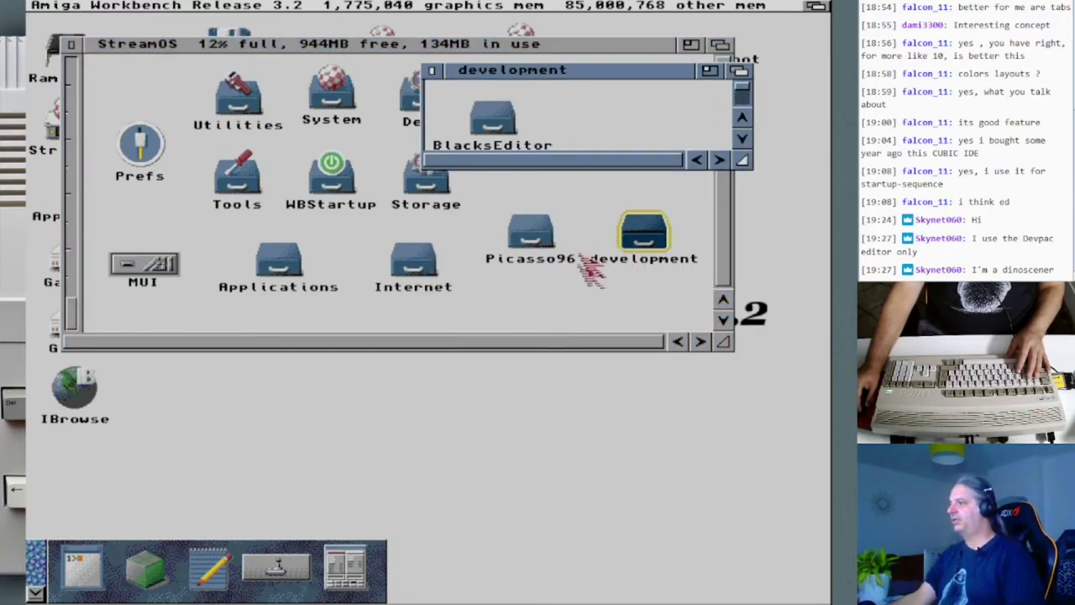
Open the Internet drawer's downloads folder, close its parent, and open cygnused_demo.lha in an enlarged Unarc window.
double_click(415, 265)
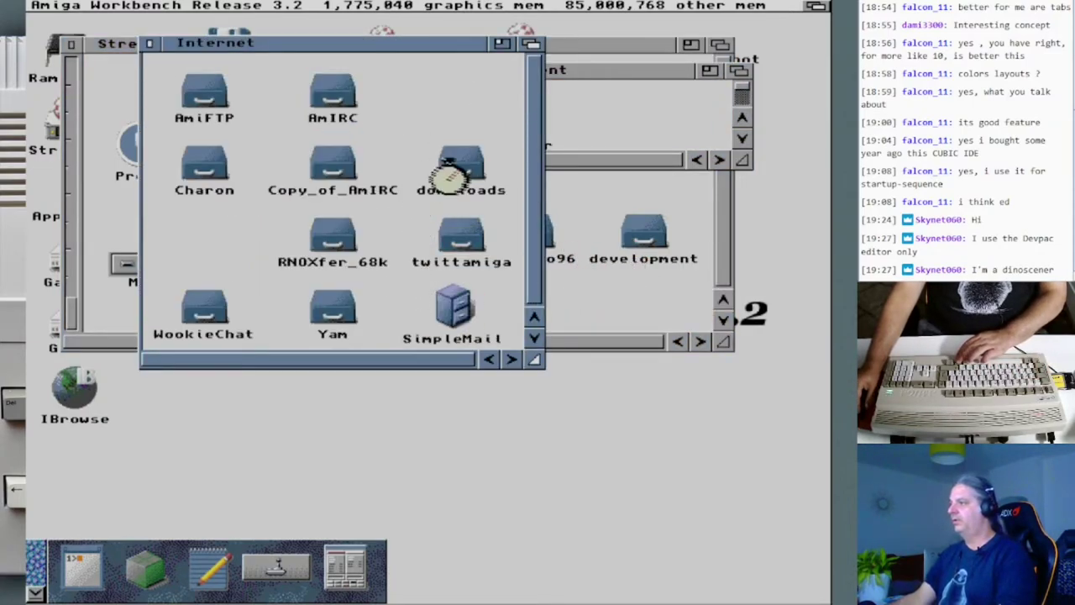
double_click(460, 168)
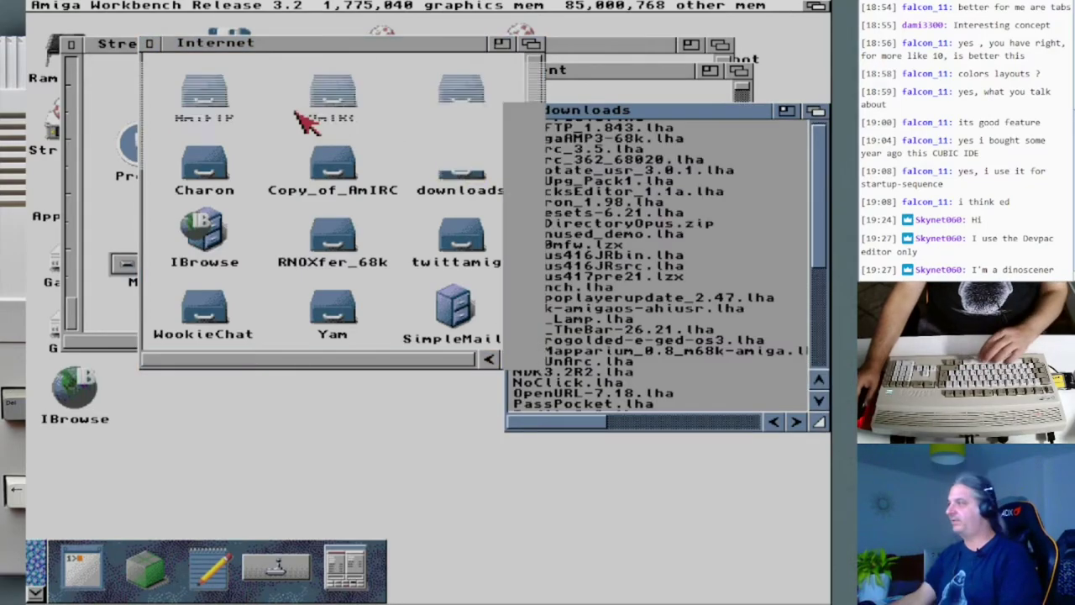
key(super+k)
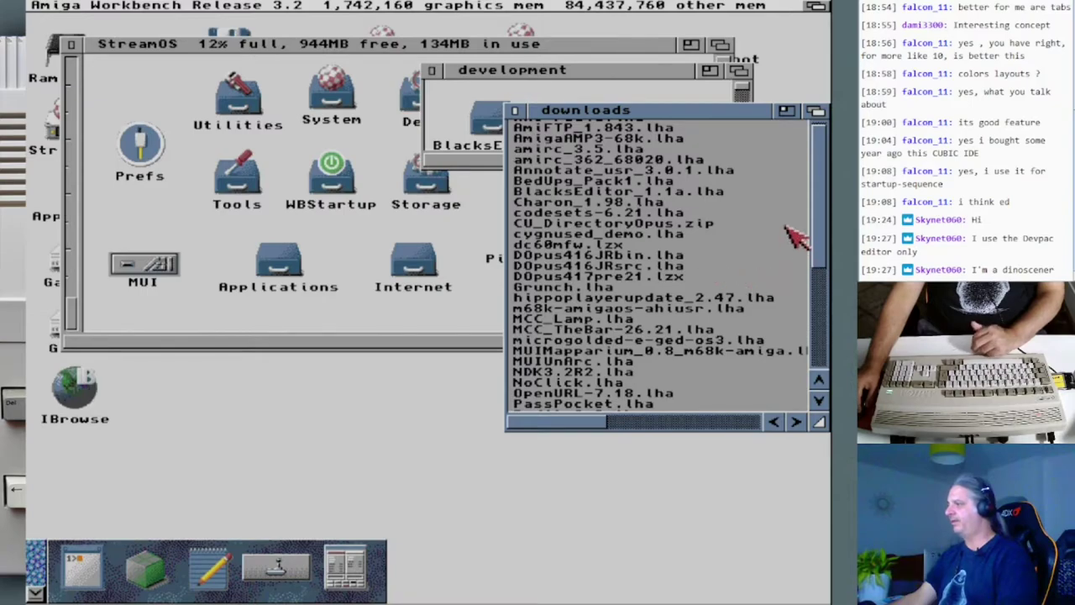
double_click(680, 235)
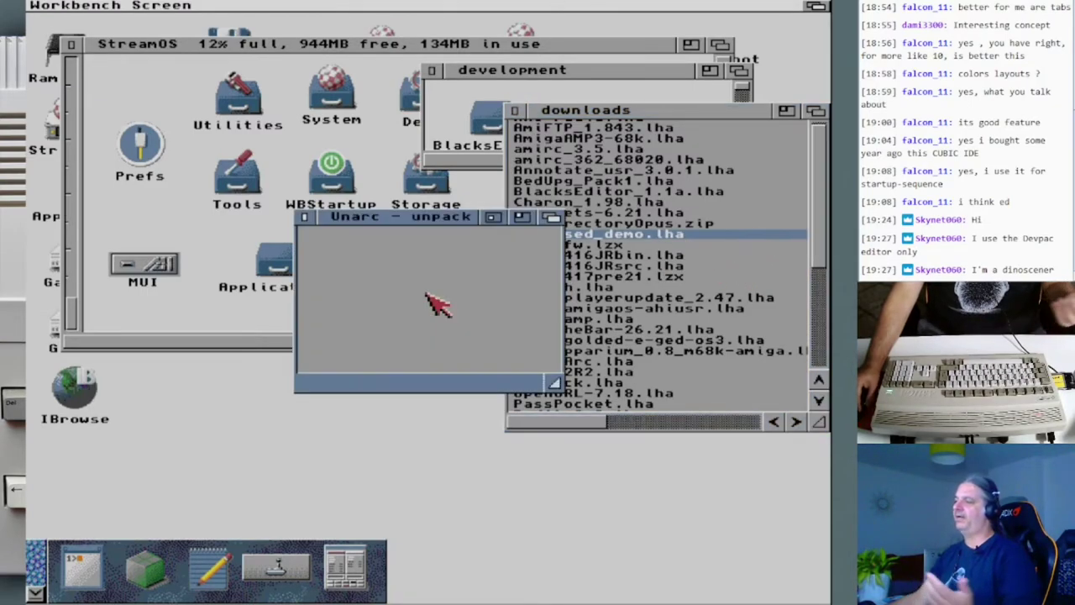
drag(554, 382, 636, 595)
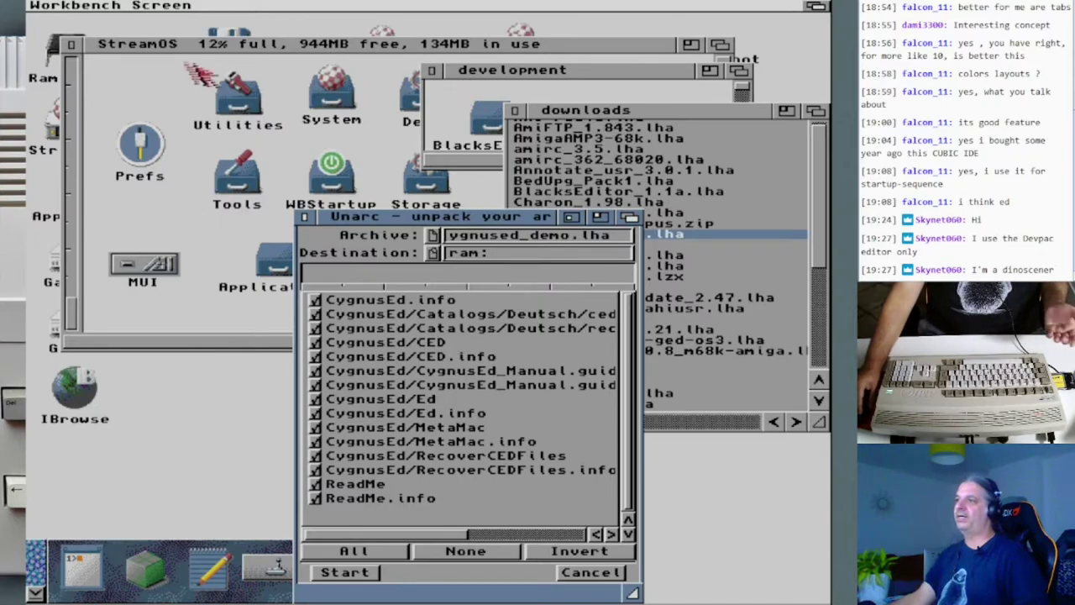
Set Unarc's destination to StreamOS:development by supplying that drawer, and exclude ReadMe and ReadMe.info from unpacking.
click(70, 44)
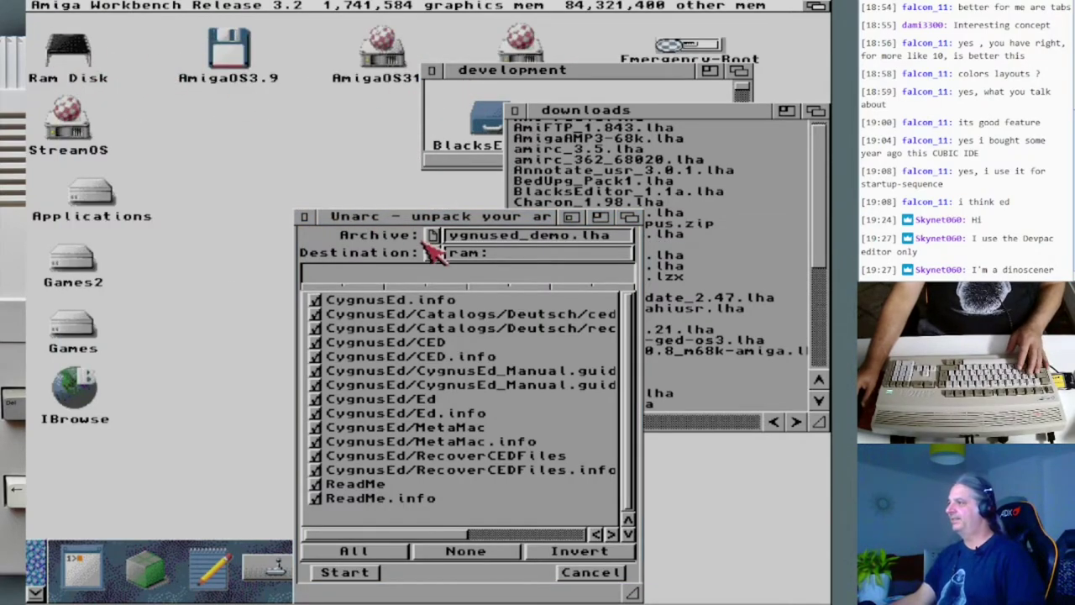
click(491, 77)
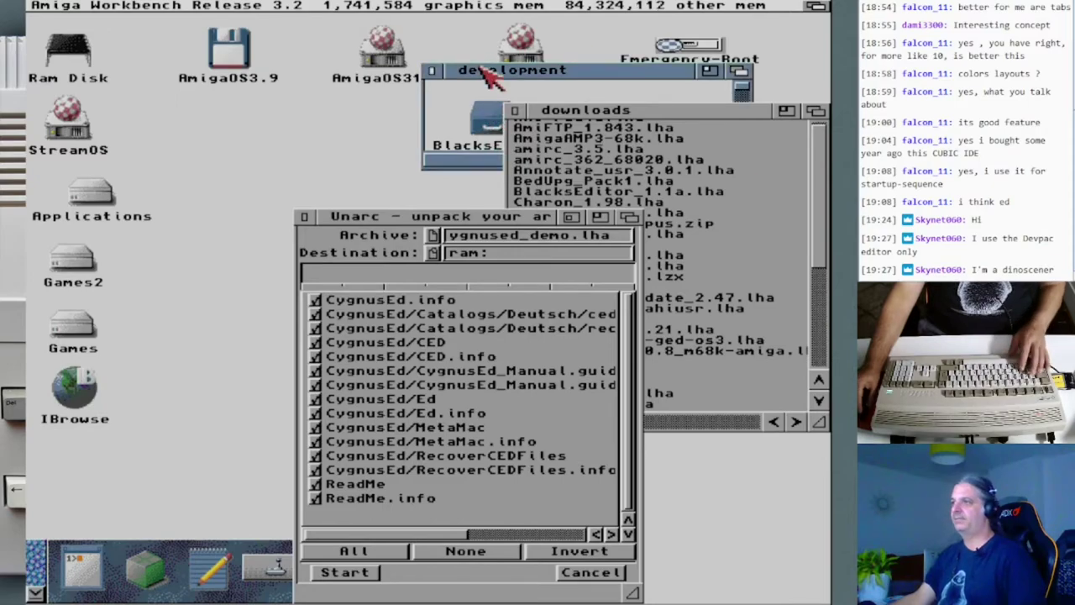
click(95, 141)
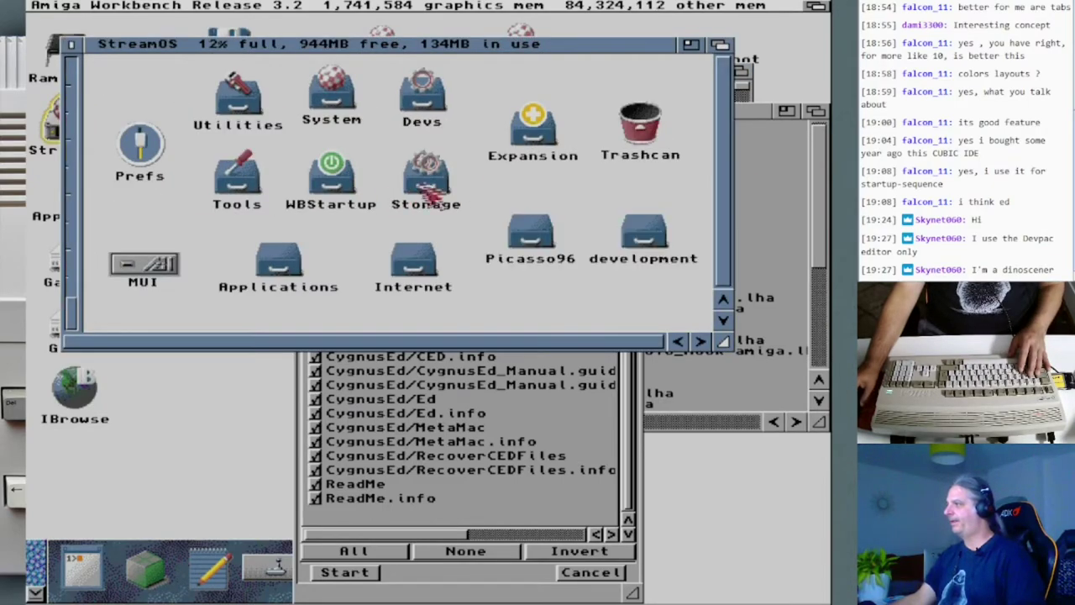
click(621, 256)
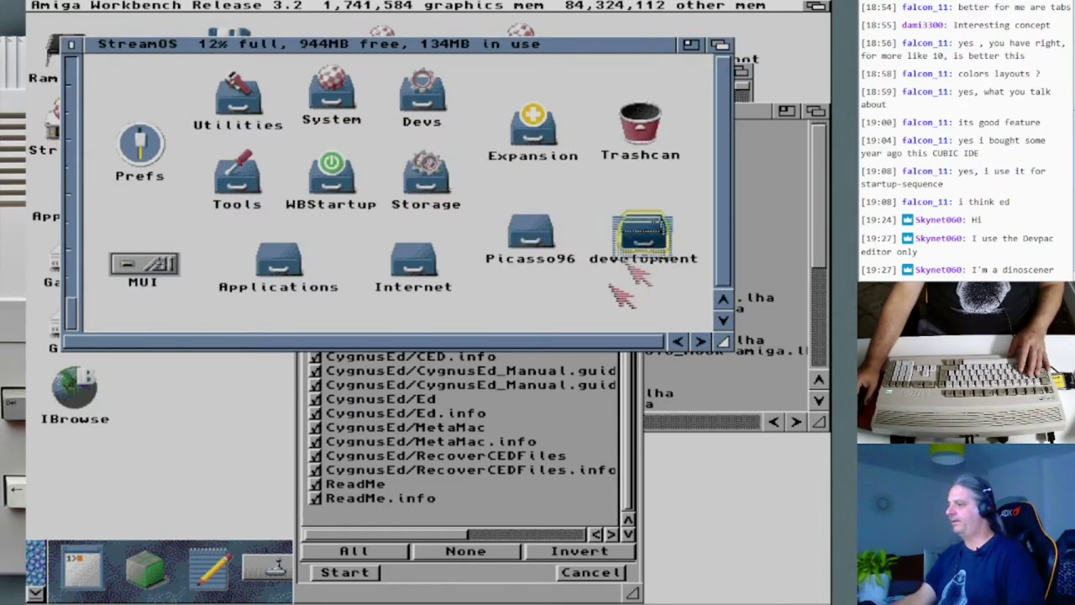
click(441, 592)
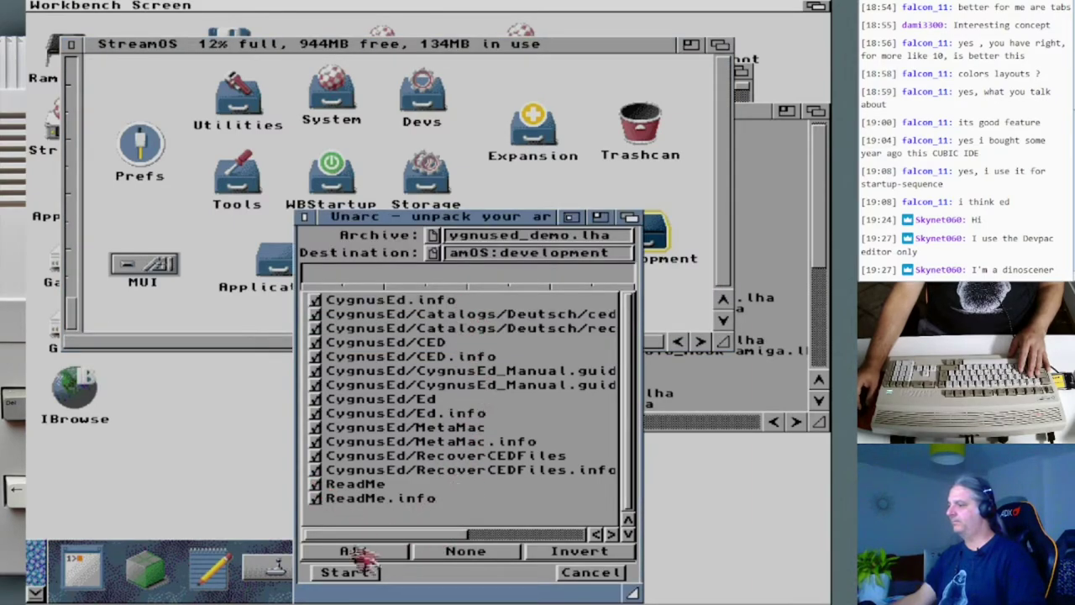
click(316, 498)
click(315, 484)
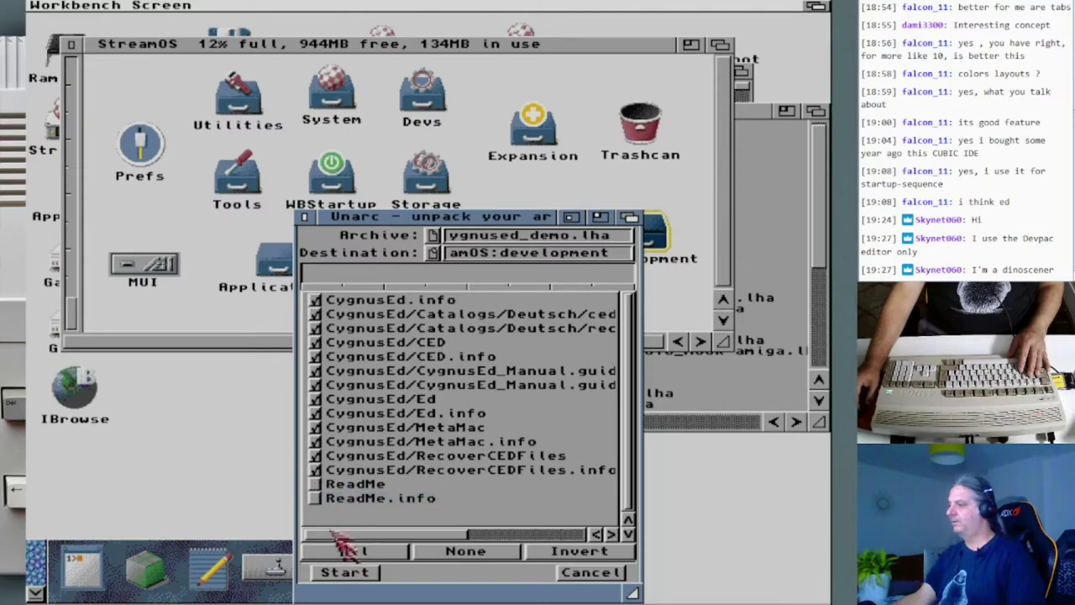
Extract the selected CygnusEd files to the StreamOS development drawer and close the StreamOS window.
click(346, 572)
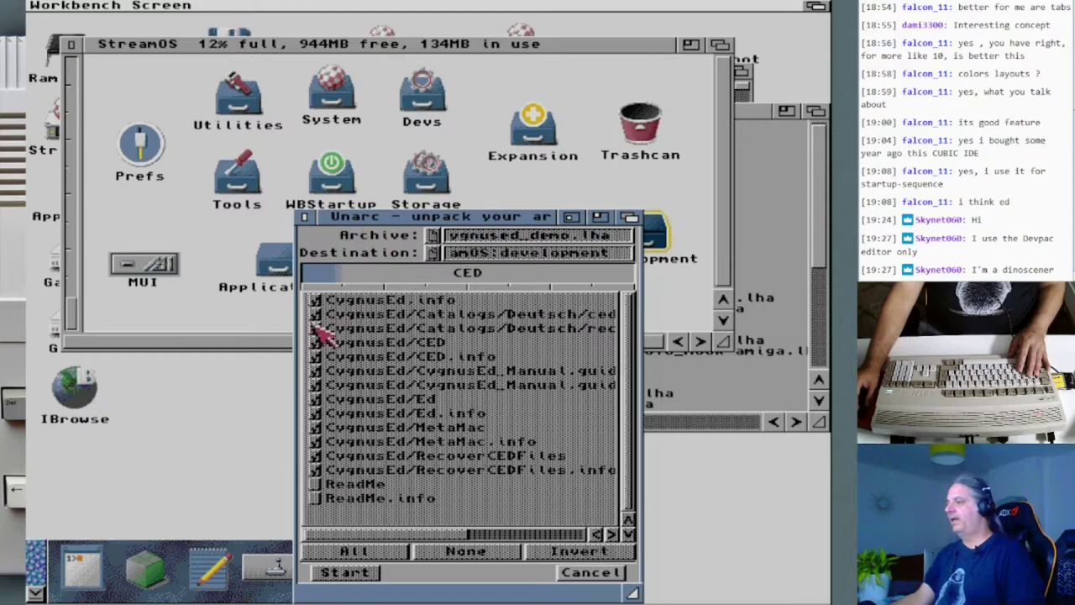
click(71, 45)
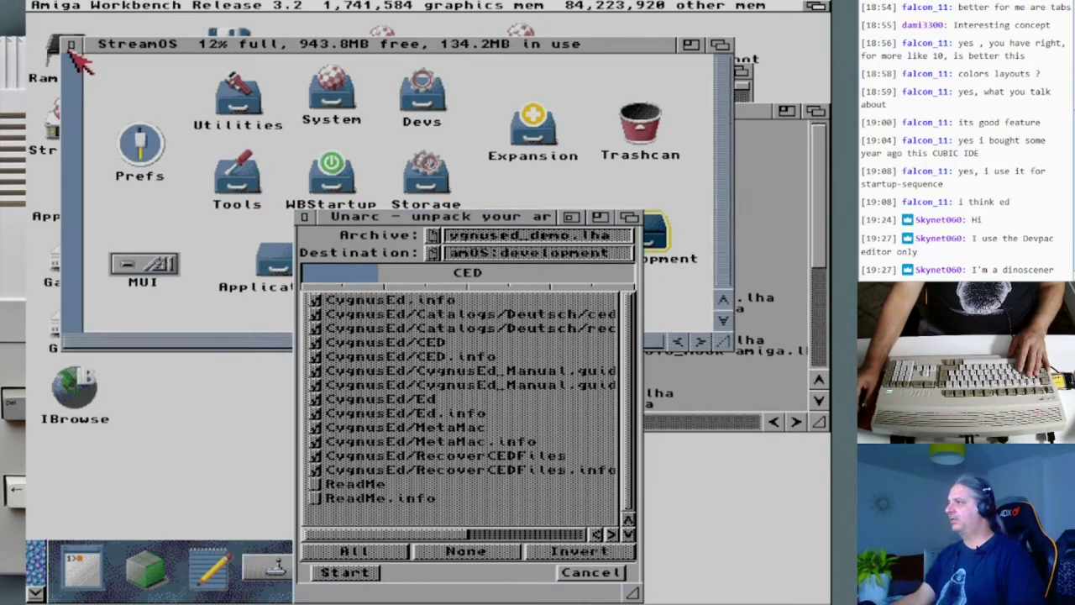
Enlarge the development drawer's window in front of the unpacking window and tidy its icons into sorted rows.
drag(470, 69, 115, 47)
drag(389, 137, 429, 189)
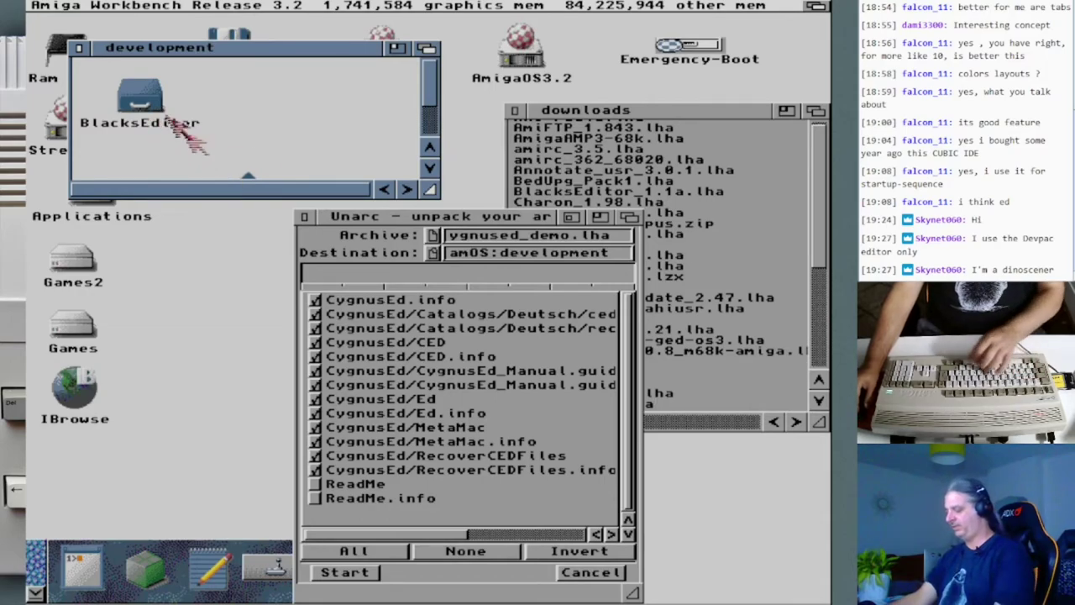
drag(430, 191, 483, 346)
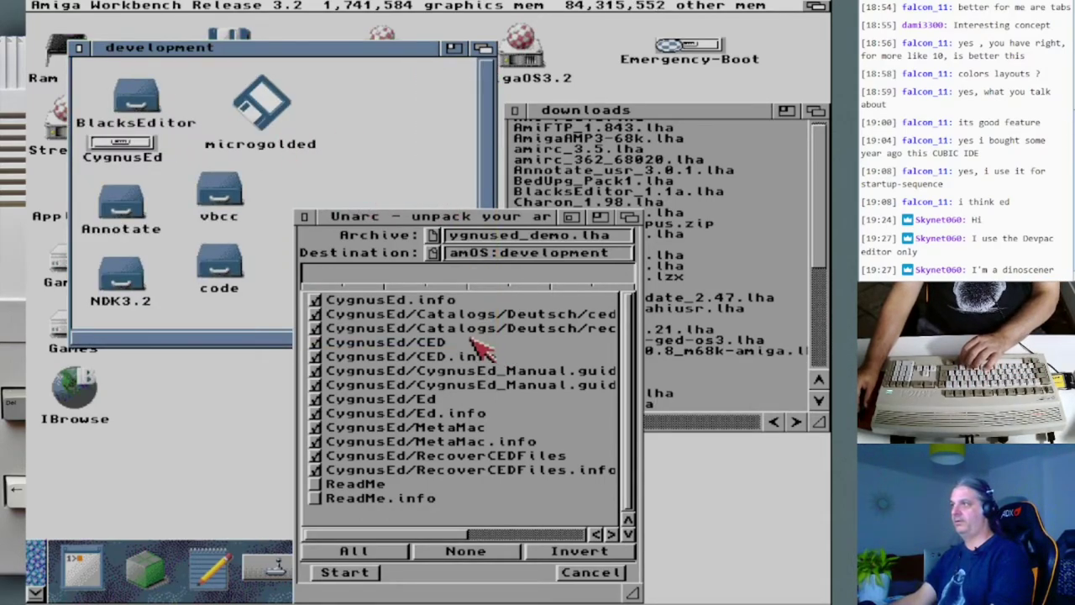
click(354, 61)
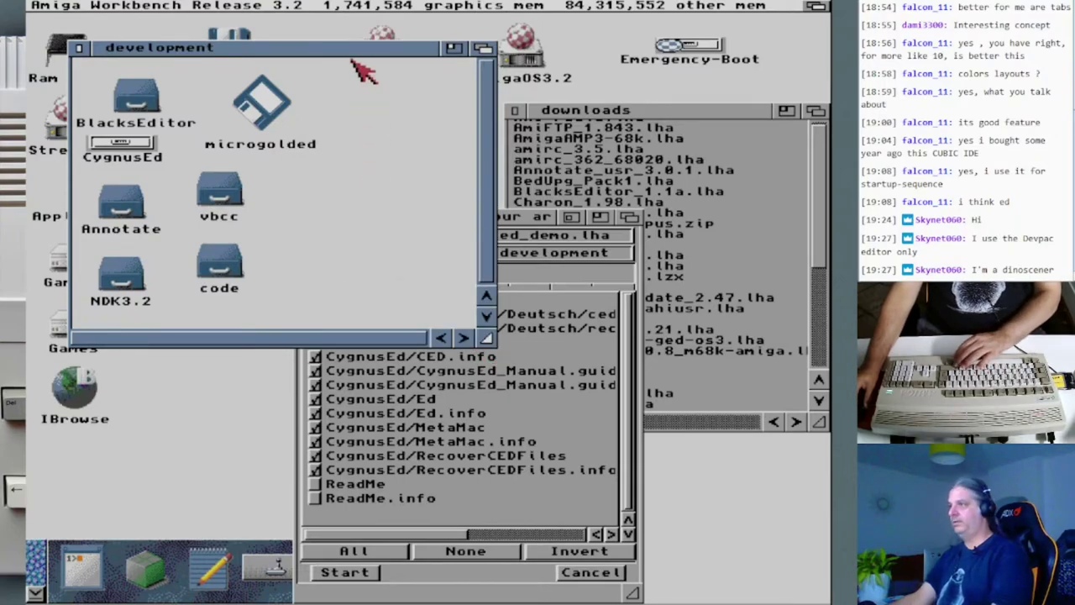
right_click(149, 9)
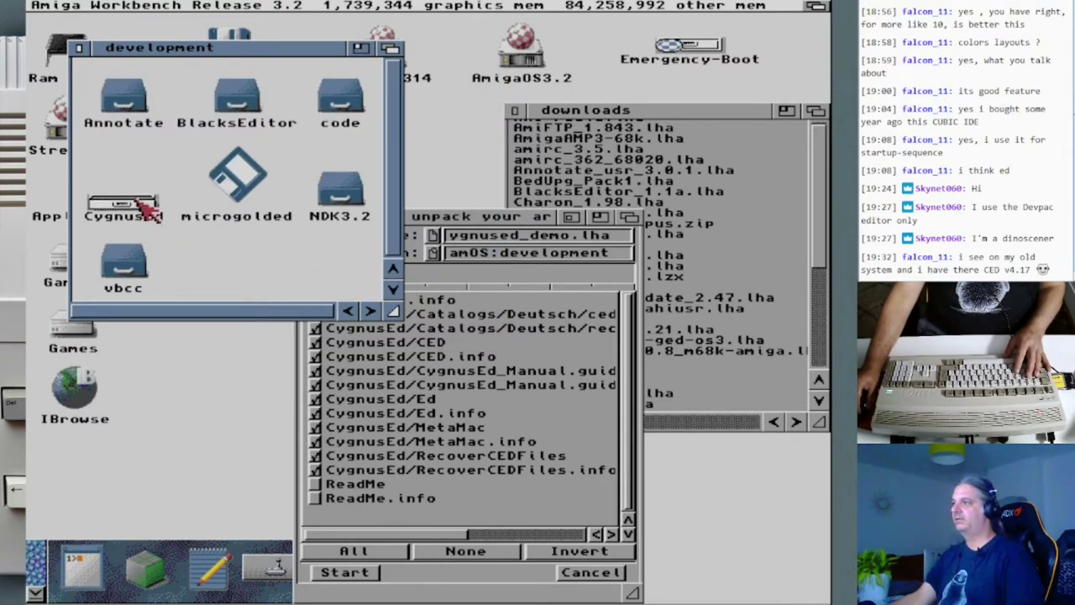
Open the CygnusEd drawer and close the Unarc window.
double_click(147, 210)
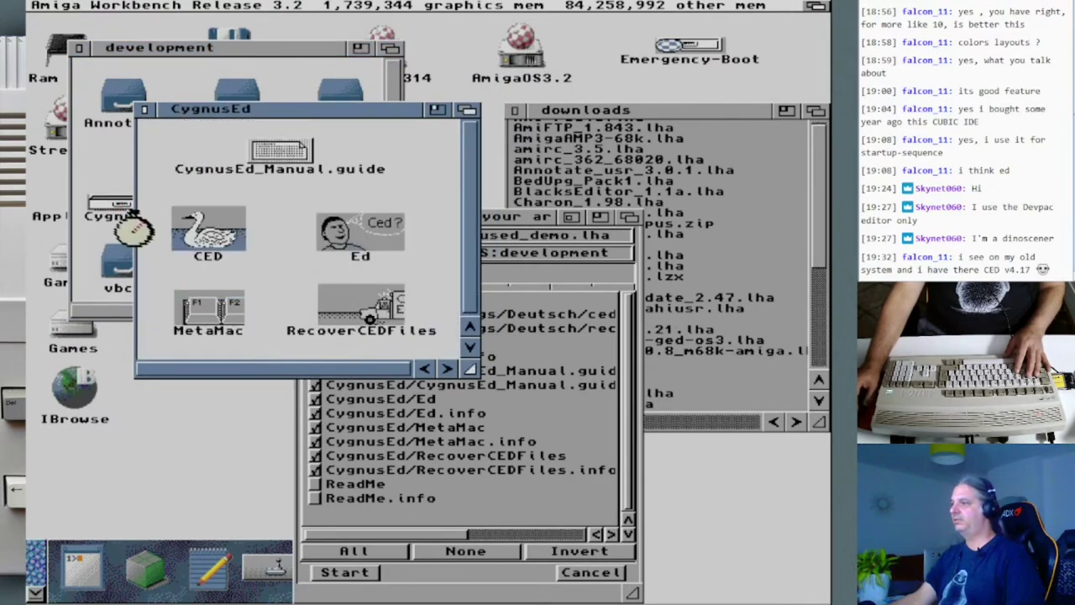
click(512, 220)
click(298, 216)
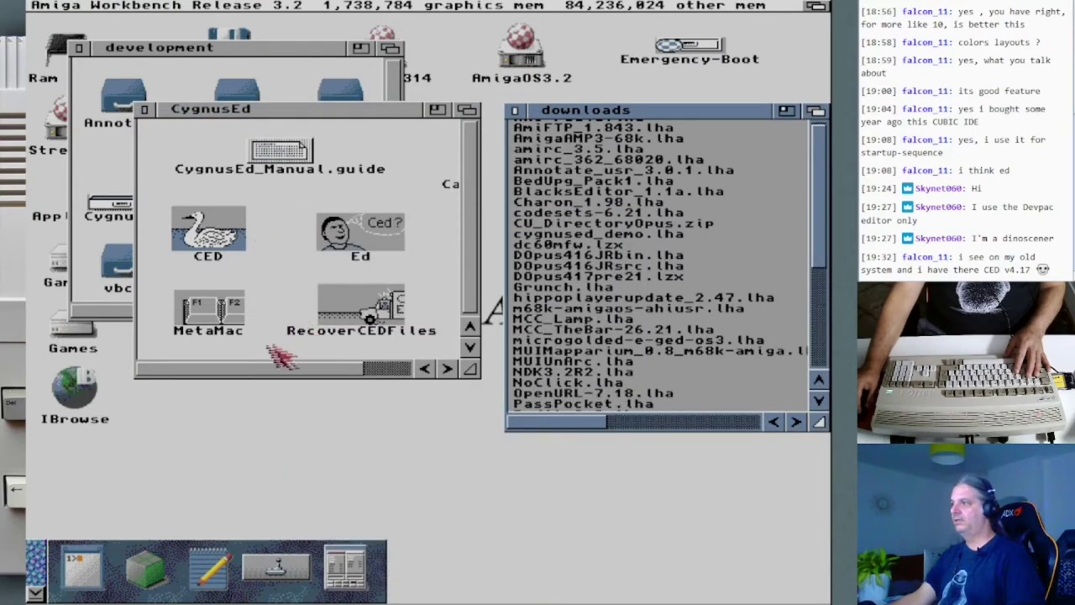
Launch CED from the CygnusEd drawer and continue past the demo notice.
double_click(228, 252)
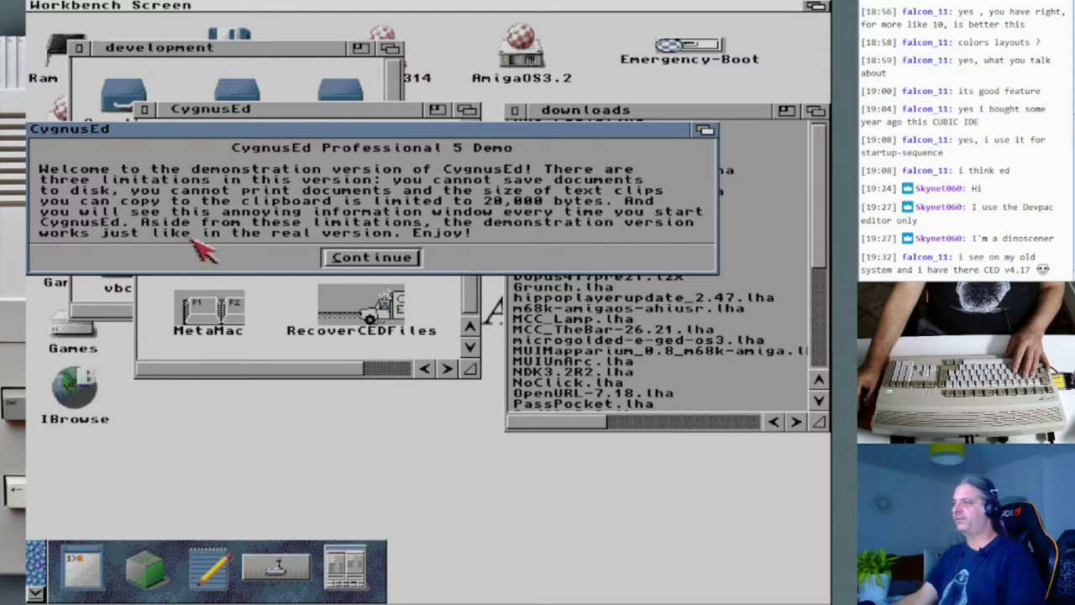
click(388, 258)
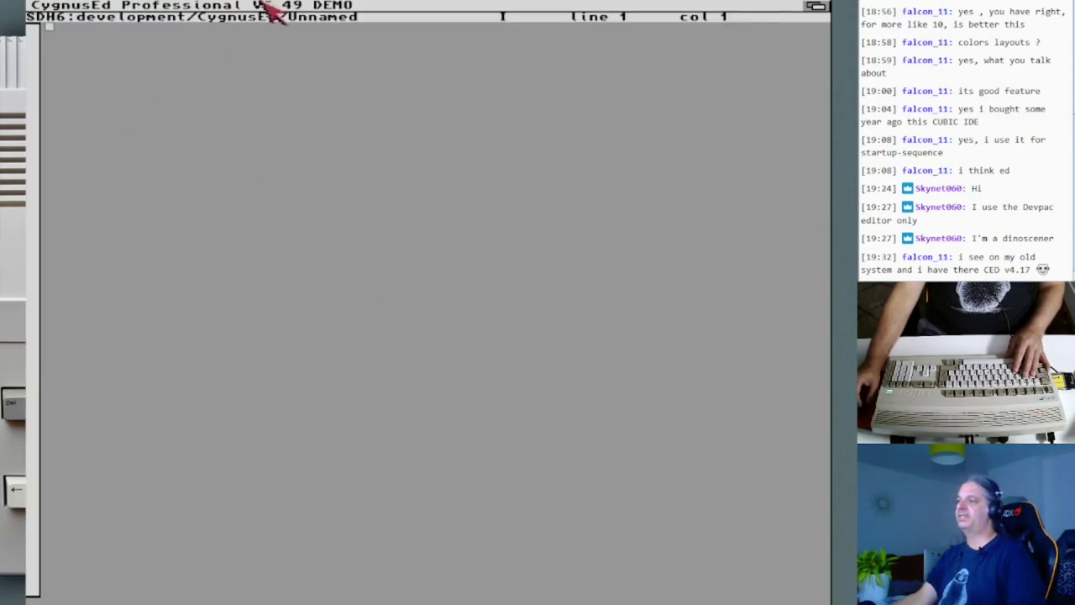
mouse_move(267, 7)
mouse_down()
mouse_move(272, 408)
mouse_move(264, 15)
mouse_up()
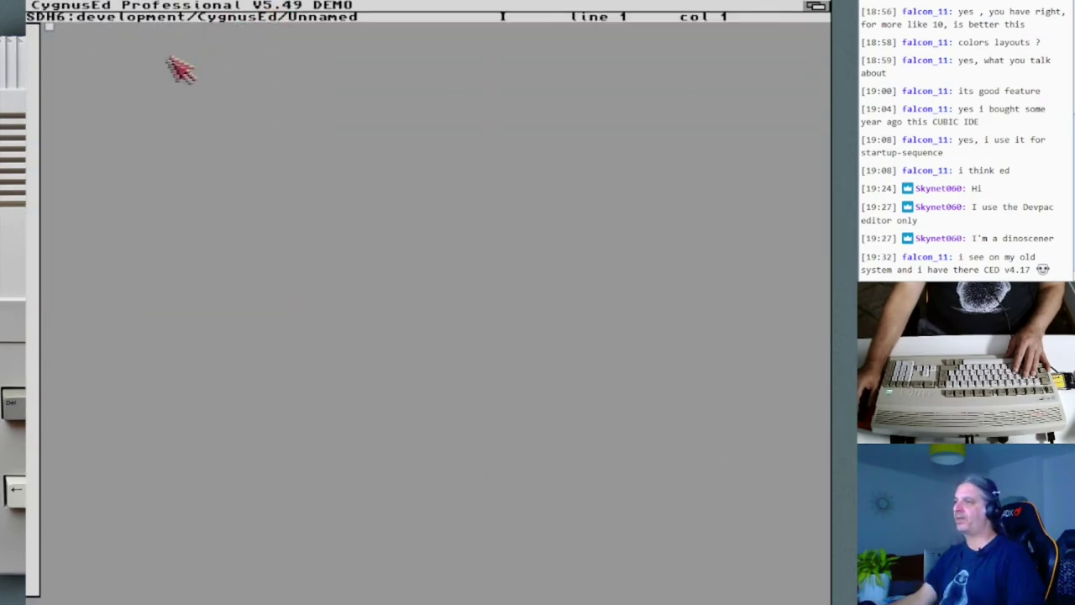
Open the editor on the public screen and shrink and reposition its window on the Workbench.
right_click(60, 7)
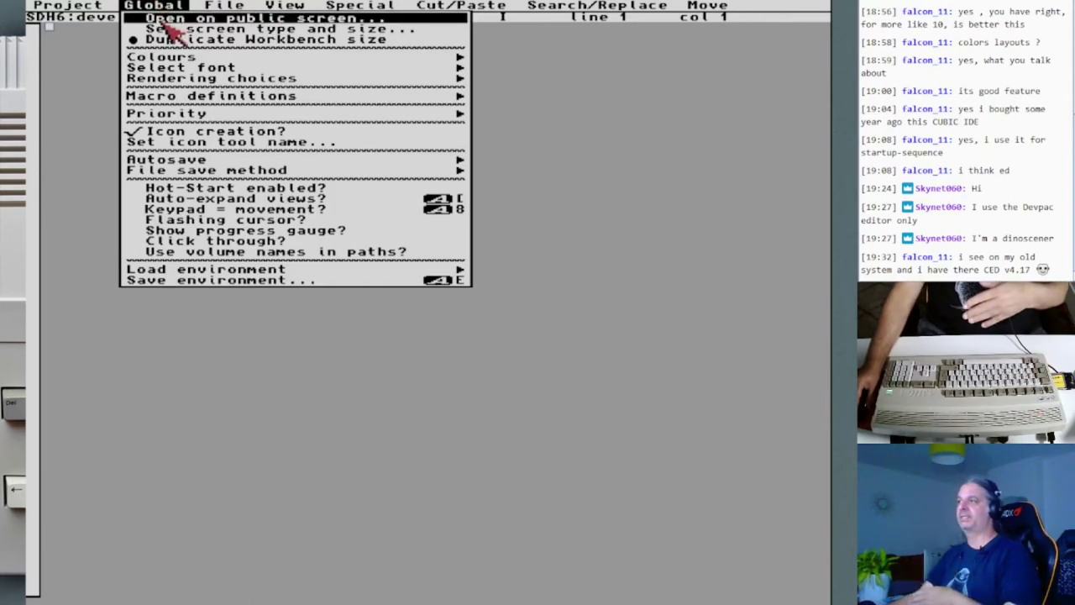
right_click(160, 20)
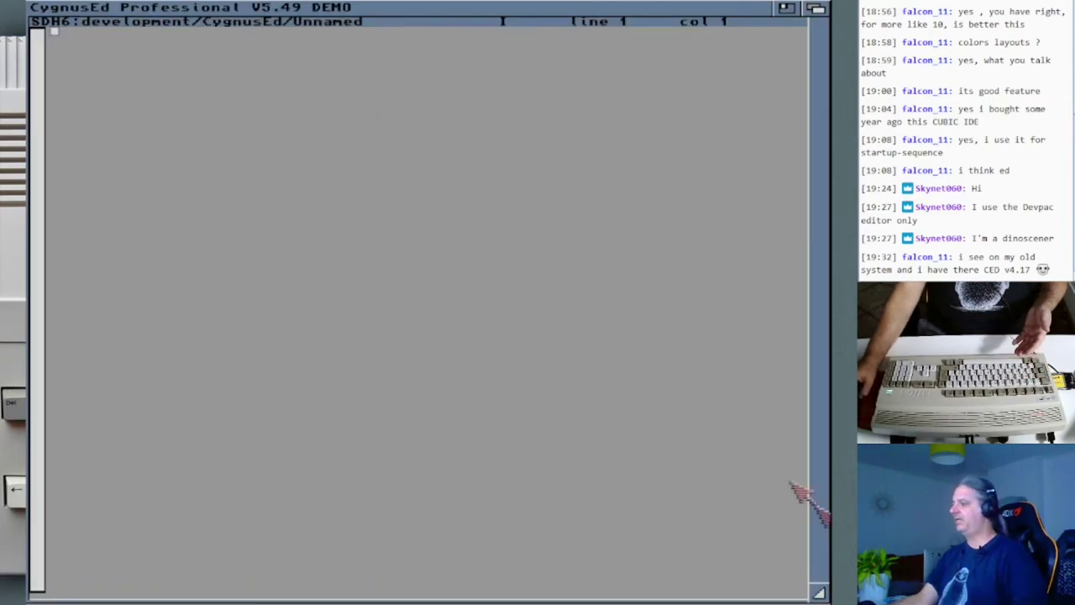
drag(816, 590, 445, 321)
drag(216, 7, 216, 38)
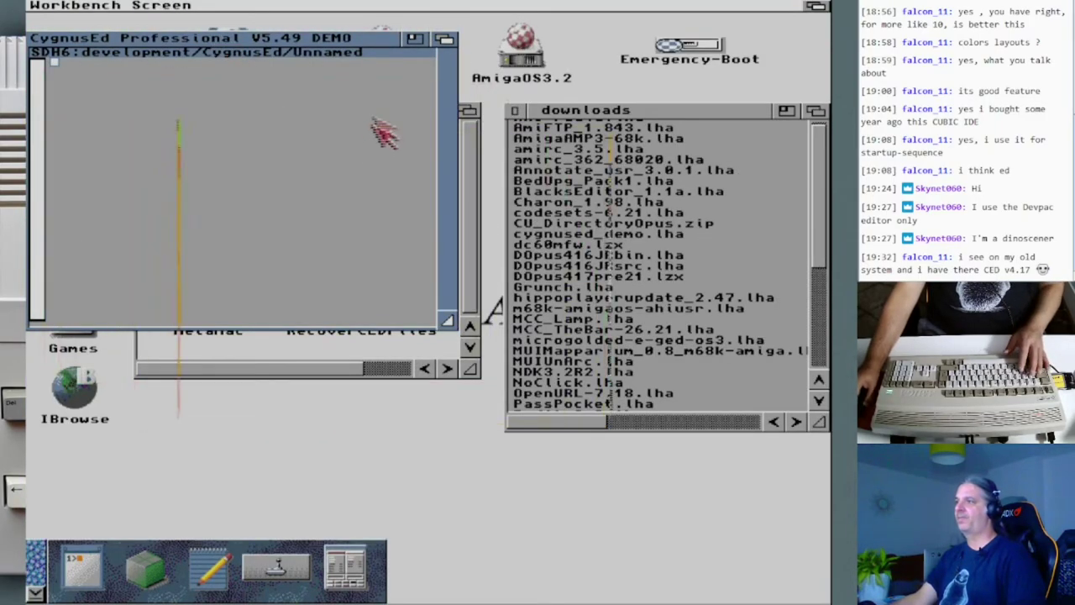
Open CygnusEd_Manual.guide in the editor and expand the window to full size.
right_click(79, 12)
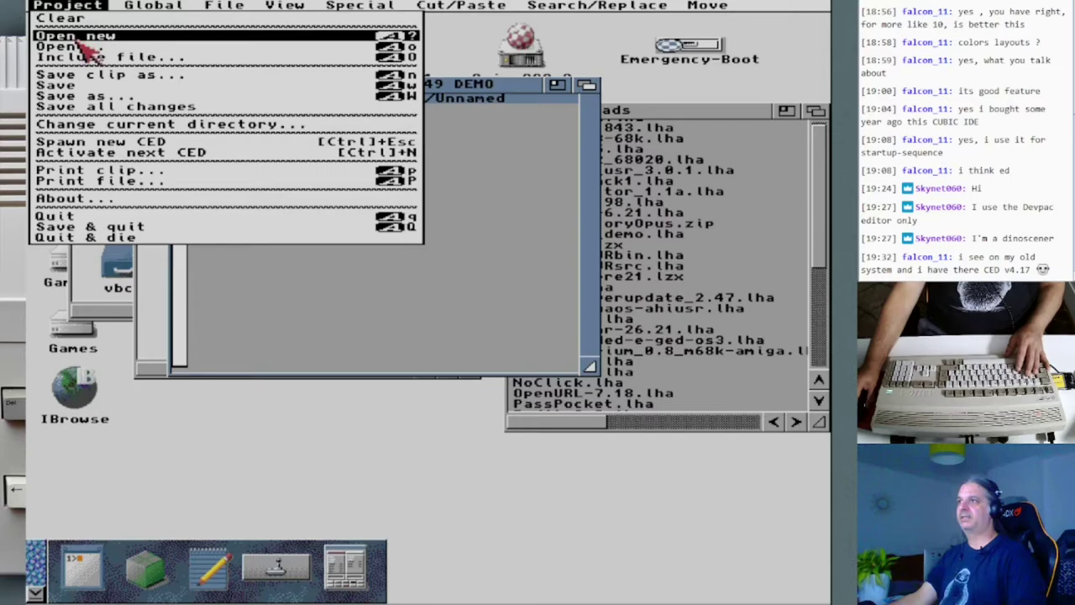
right_click(80, 47)
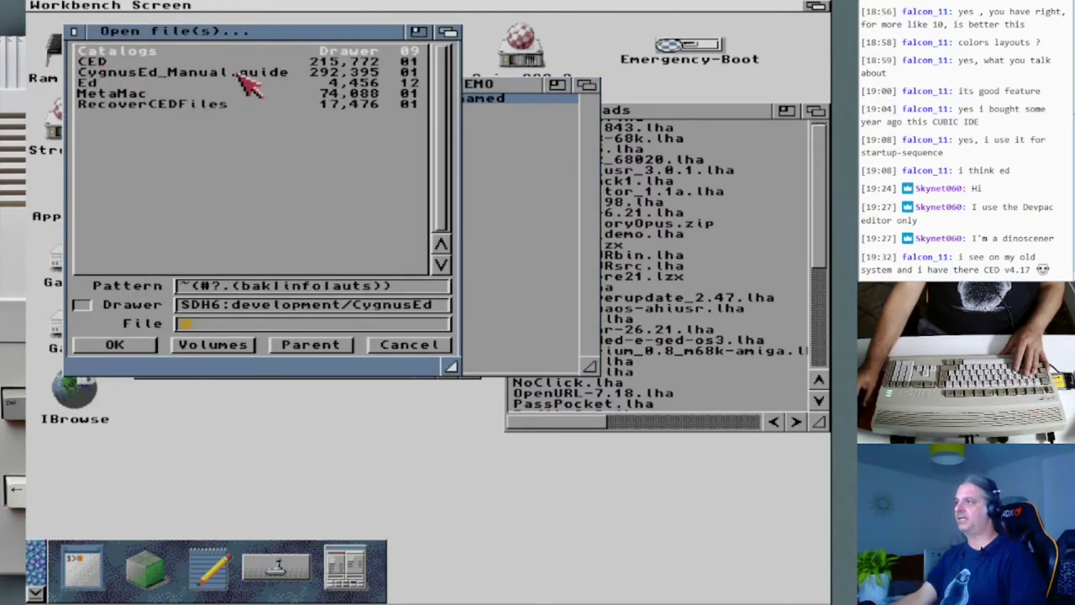
double_click(239, 73)
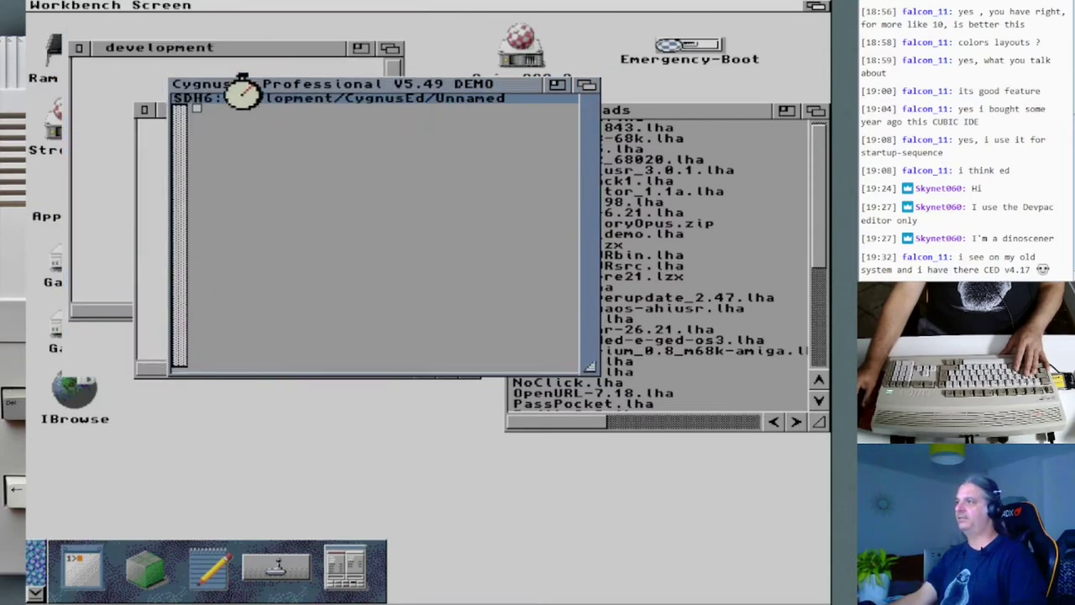
click(556, 86)
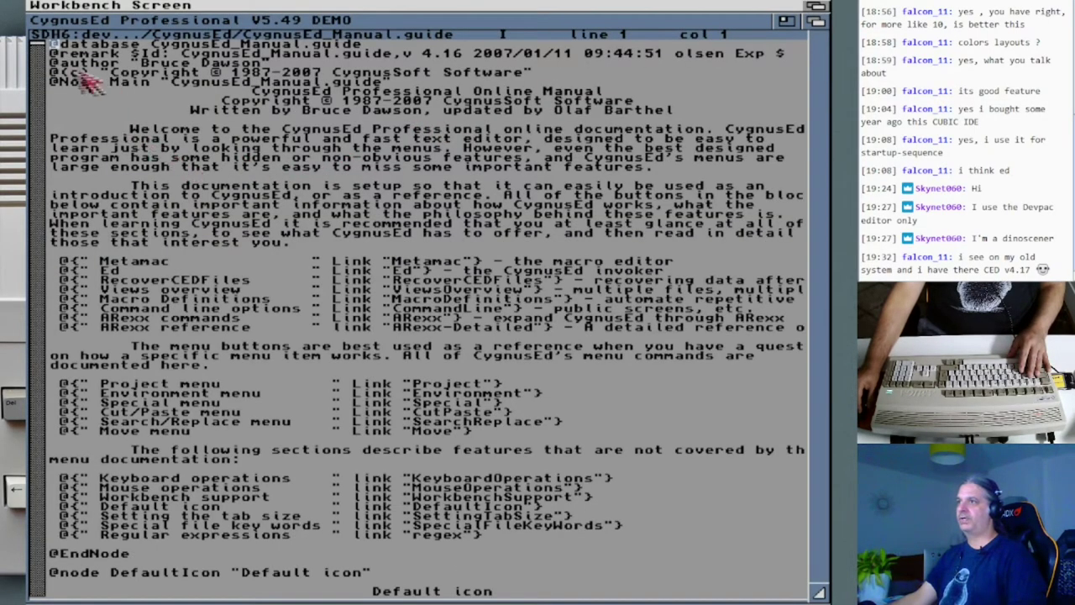
Browse the manual to its end and back to the Mouse operations section, leaving no text block marked.
drag(39, 48, 37, 591)
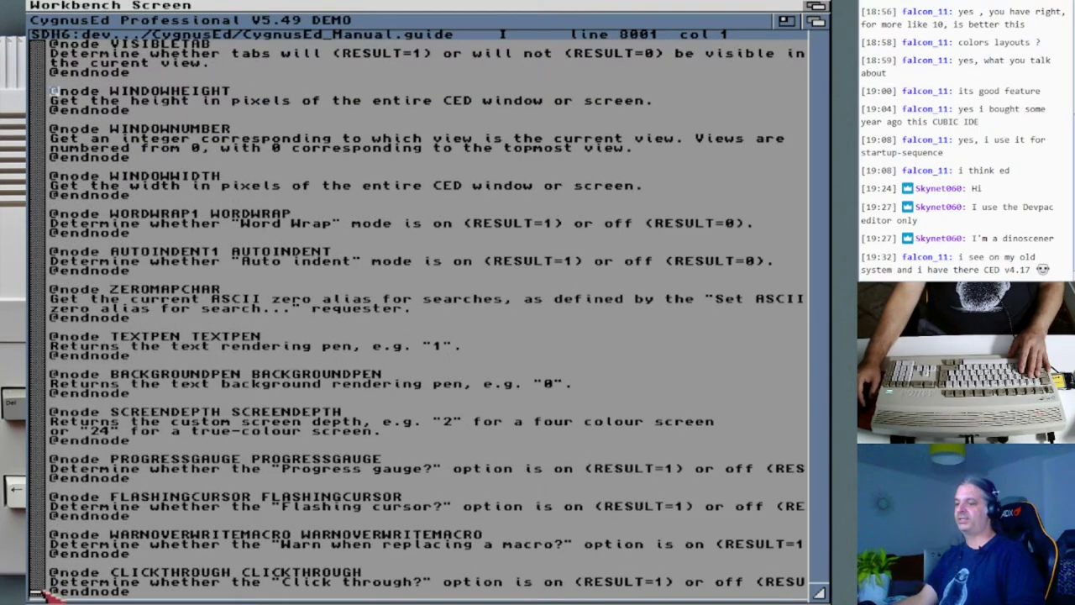
scroll(42, 593, down, 2)
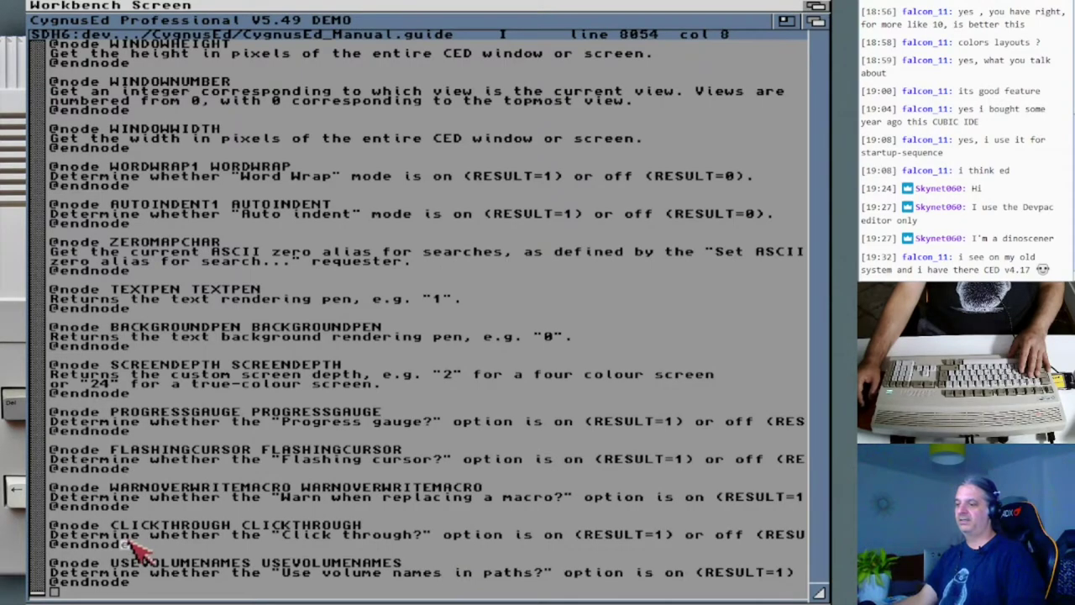
drag(37, 594, 372, 404)
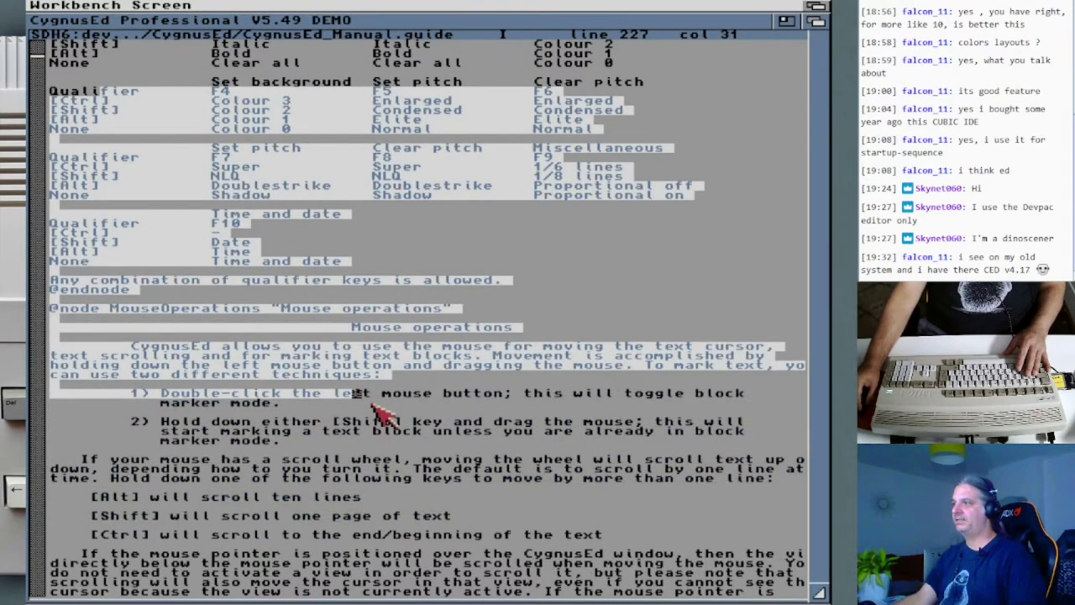
click(264, 261)
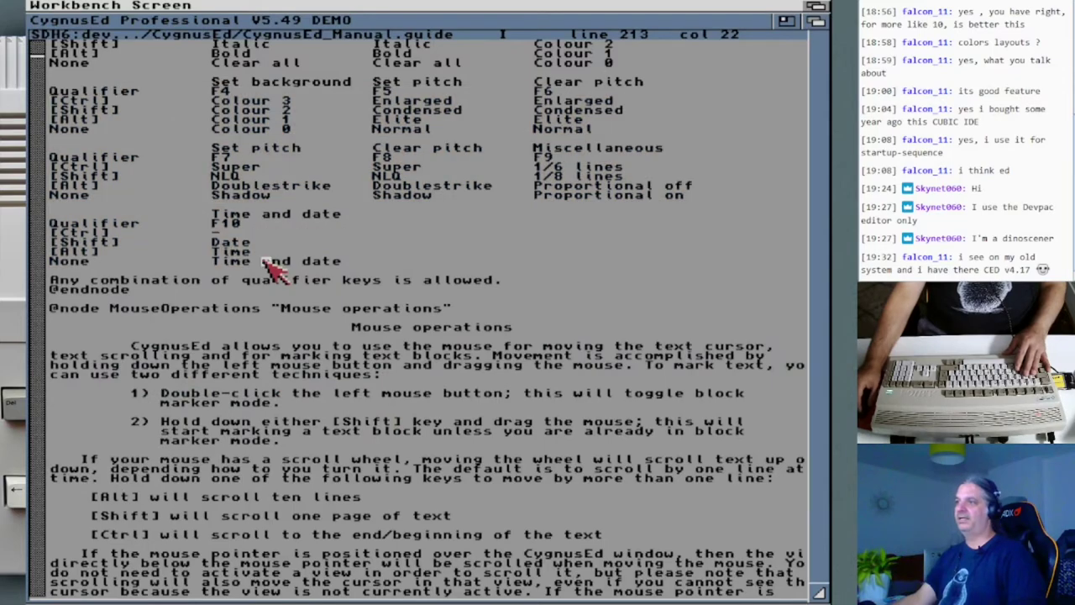
Open a new empty view below the manual and lower the divider to give the manual more room.
right_click(96, 4)
right_click(92, 8)
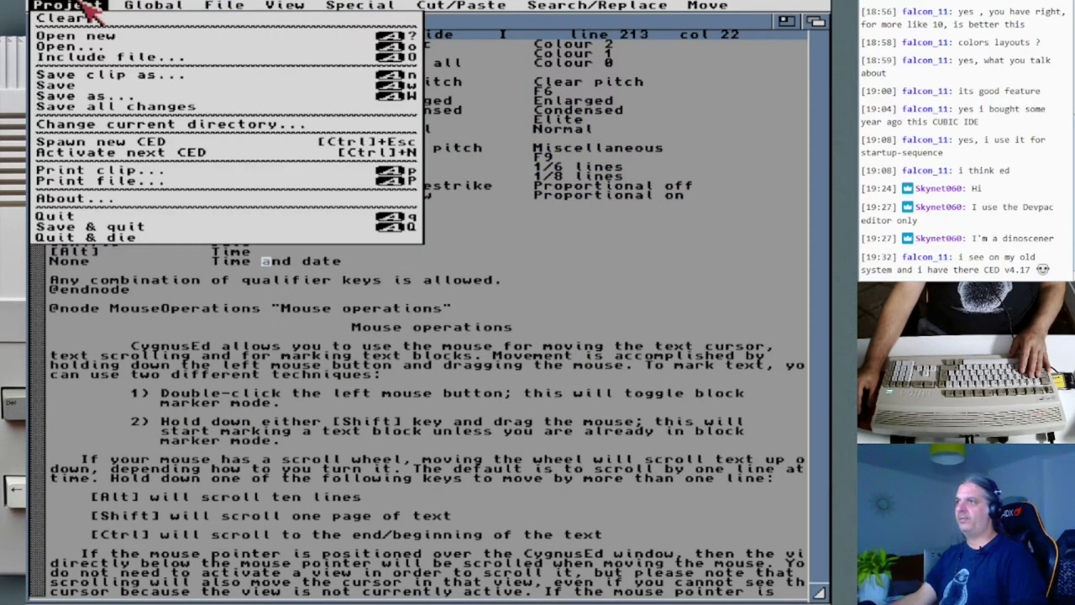
right_click(84, 37)
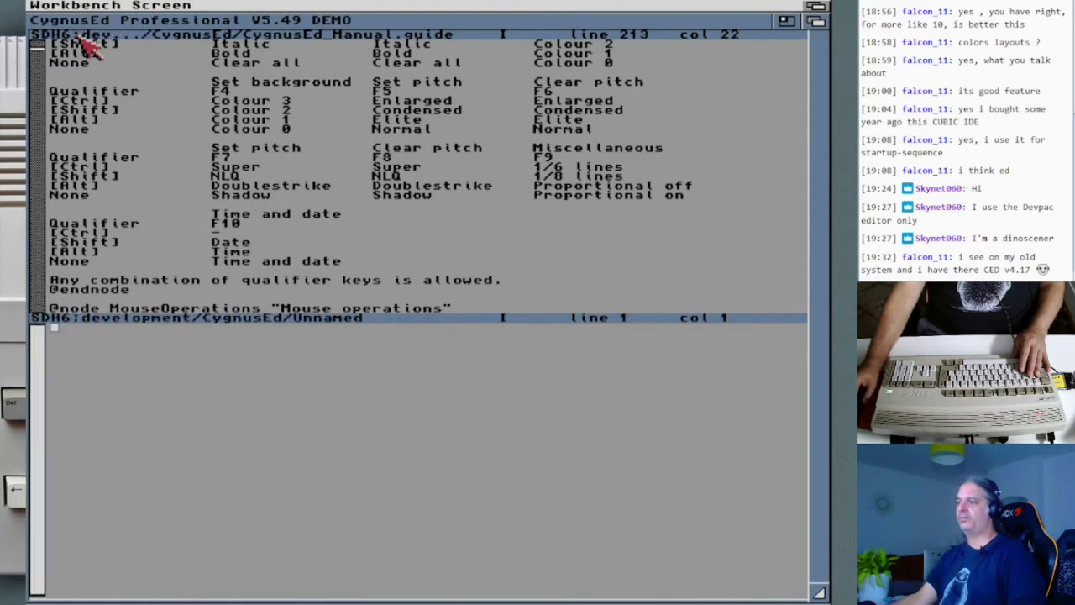
drag(332, 323, 332, 486)
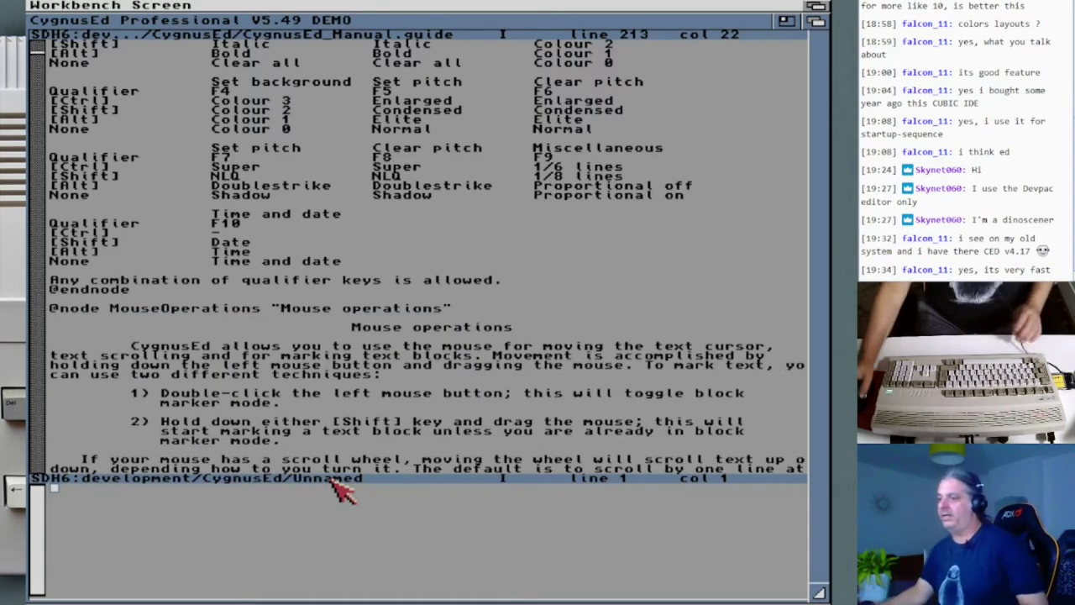
Open the Startup-sequence file from the s: drawer in the empty lower view.
right_click(42, 10)
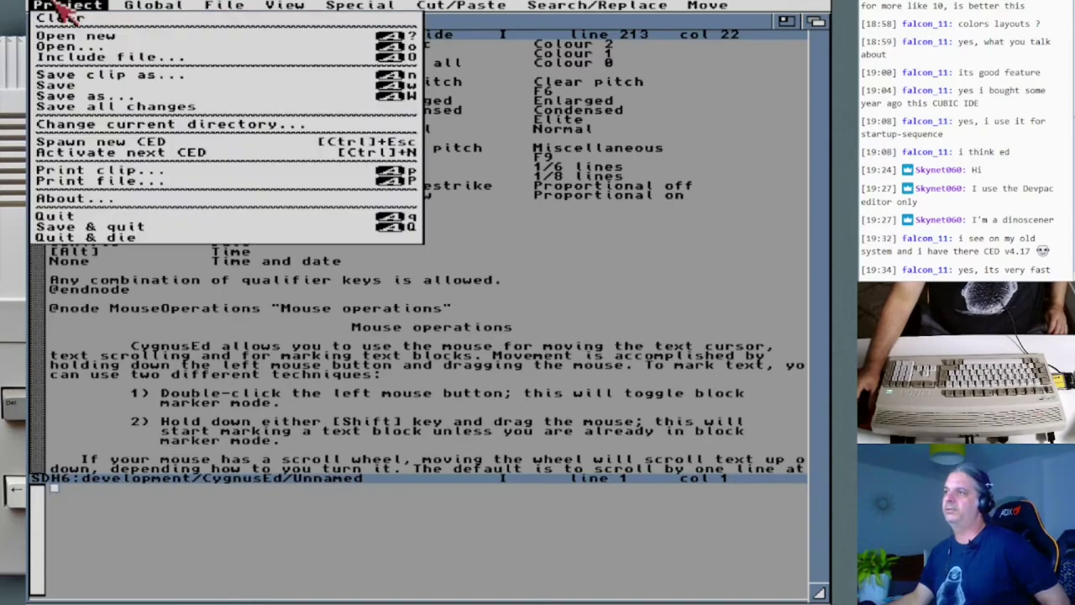
right_click(79, 47)
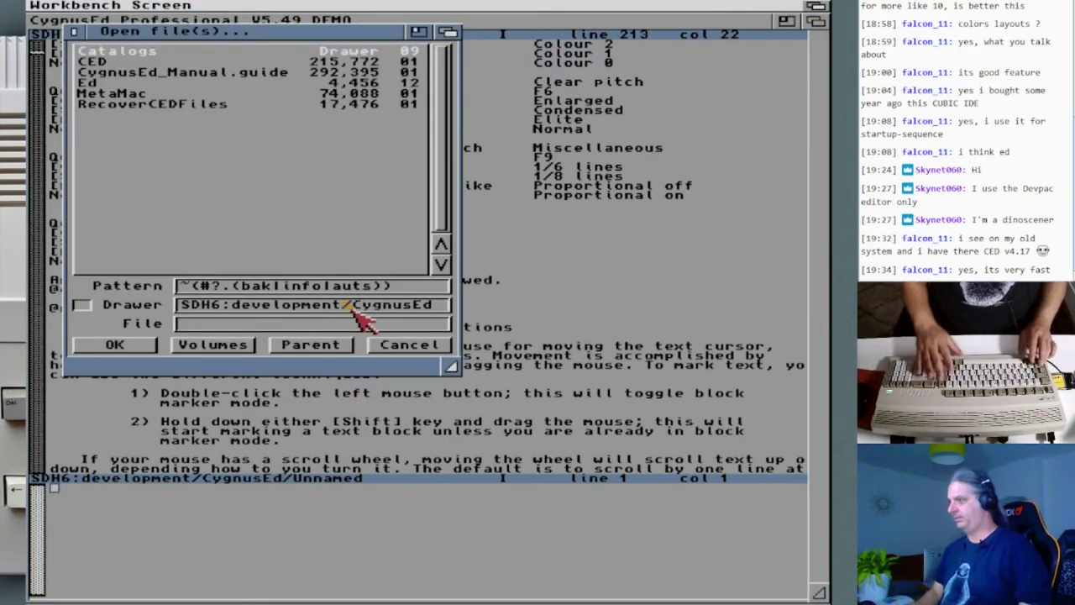
key(shift+BackSpace)
text(s)
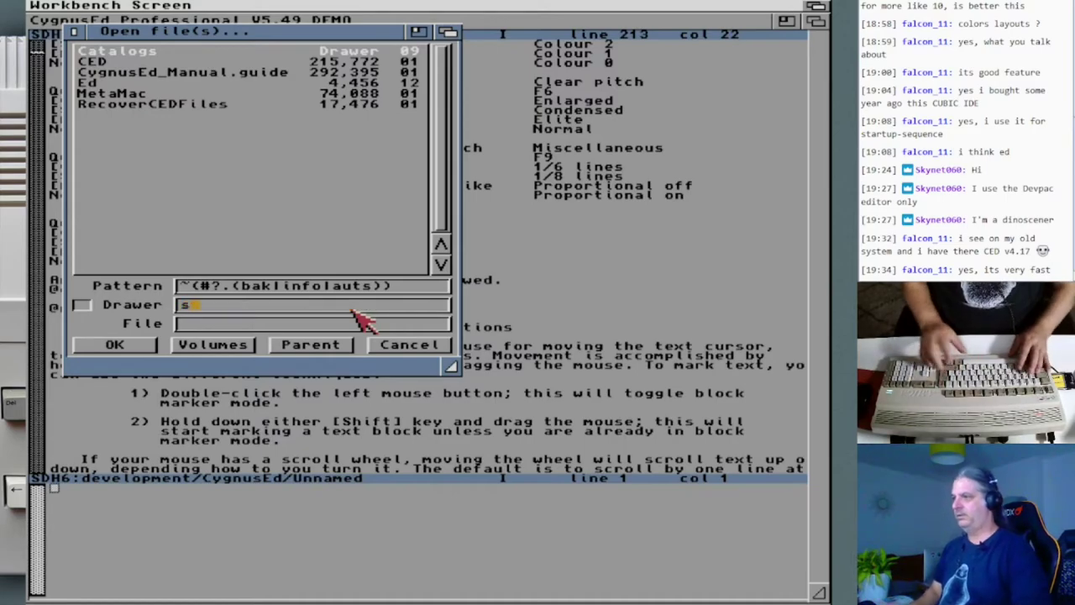
text(:)
key(Return)
click(445, 239)
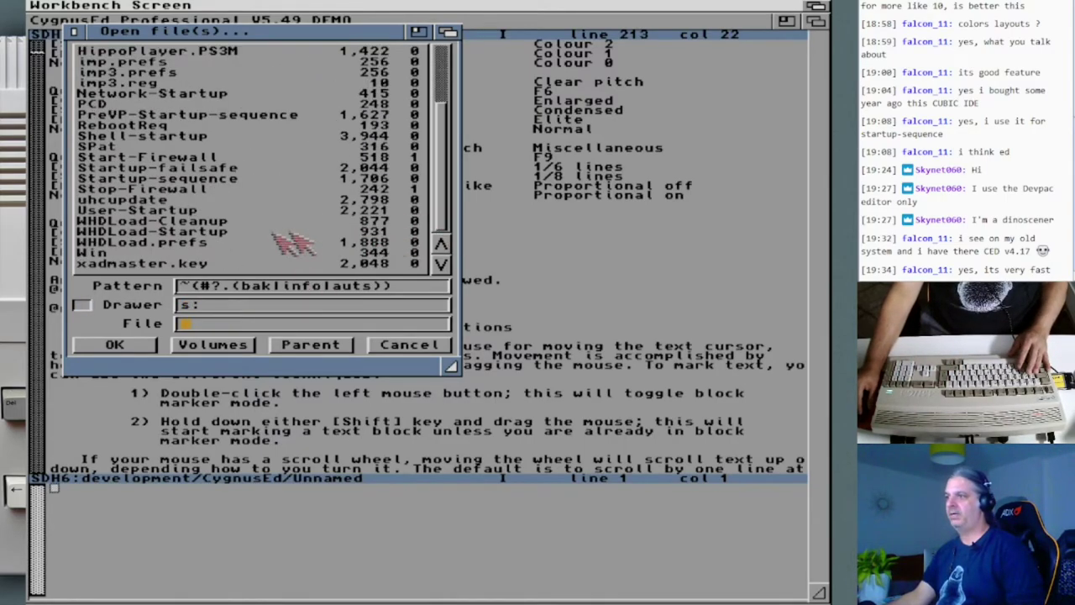
double_click(156, 178)
Enlarge the Startup-sequence view by raising the divider and place the text cursor at the end of the "If Warn" line.
drag(337, 478, 355, 216)
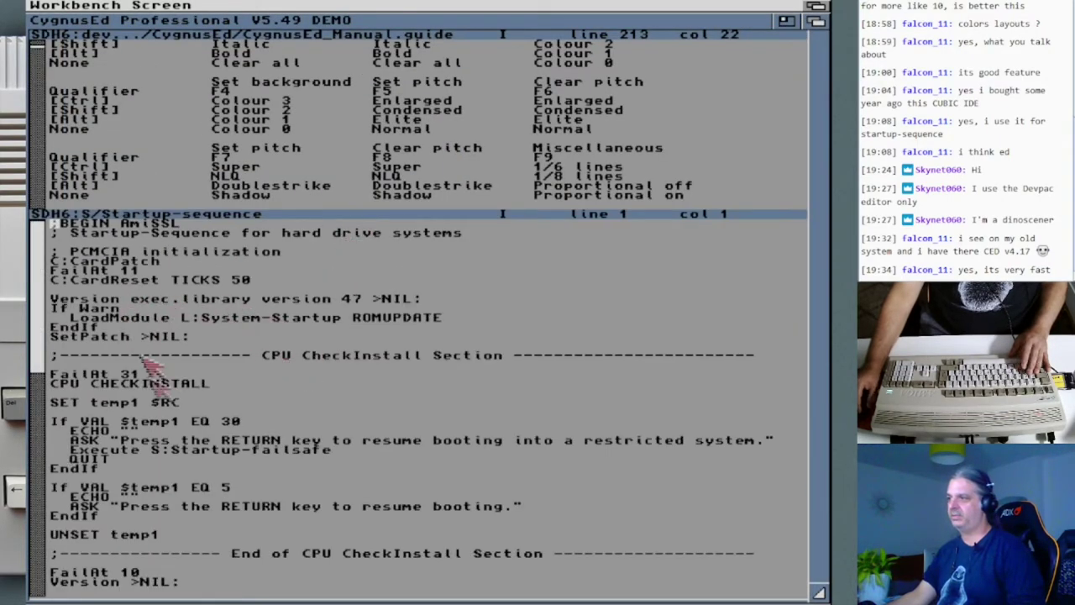
click(256, 213)
mouse_move(281, 217)
mouse_down()
mouse_move(283, 135)
mouse_move(264, 220)
mouse_up()
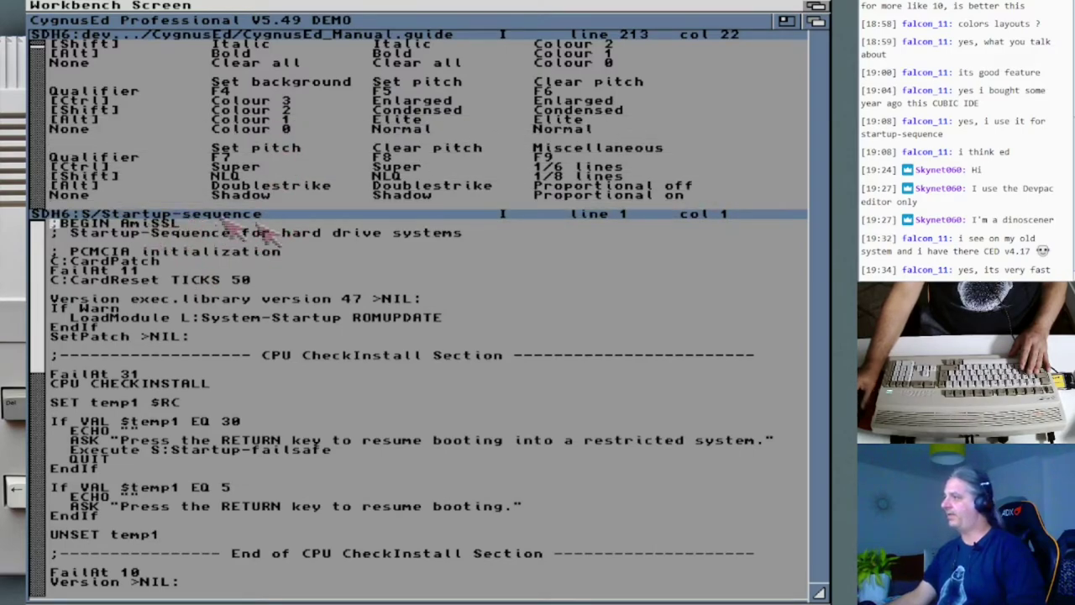
click(251, 467)
drag(252, 471, 170, 313)
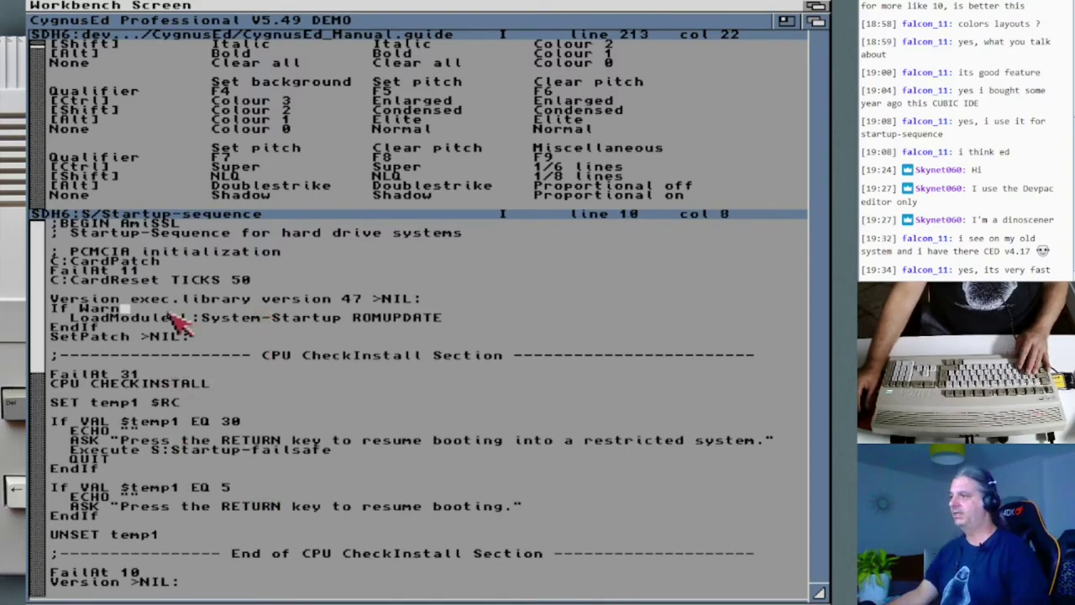
Browse an enlarged manual view to the Status line section and shrink that view to a single line above Startup-sequence.
drag(344, 210, 334, 420)
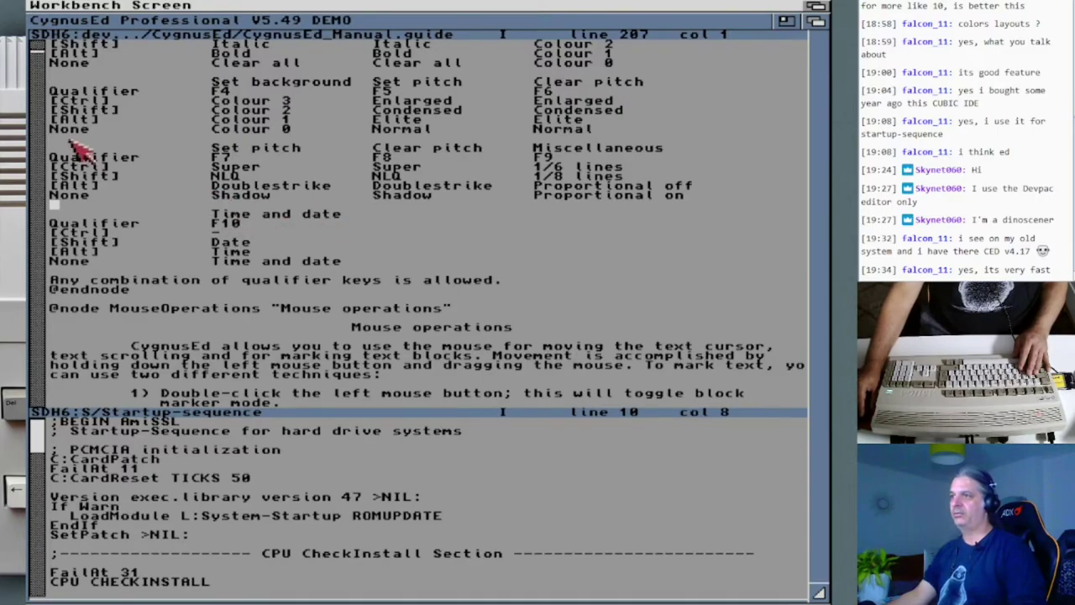
drag(38, 57, 48, 141)
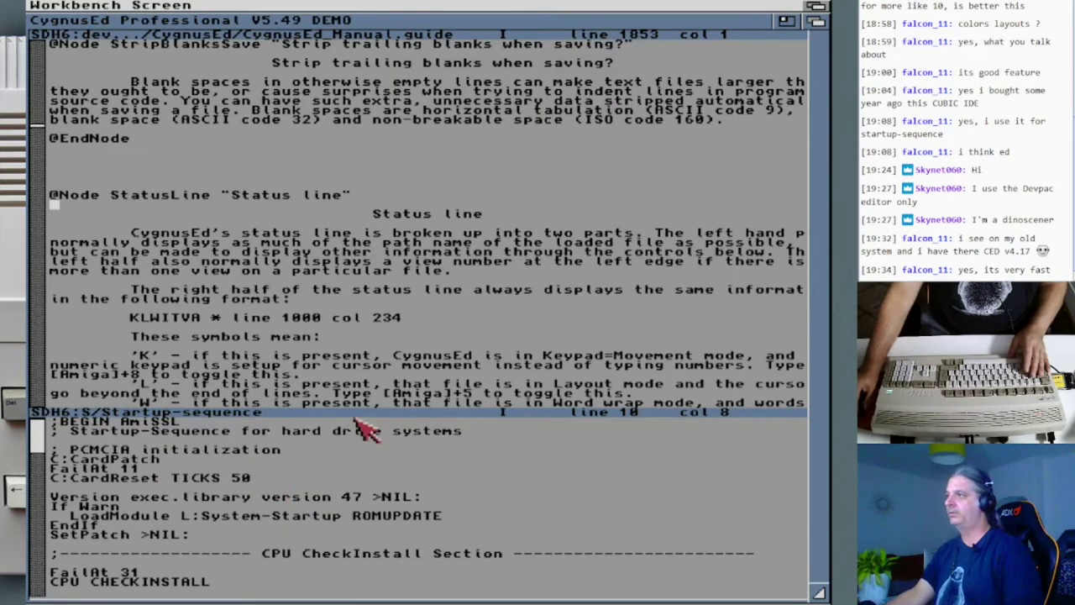
drag(354, 413, 378, 16)
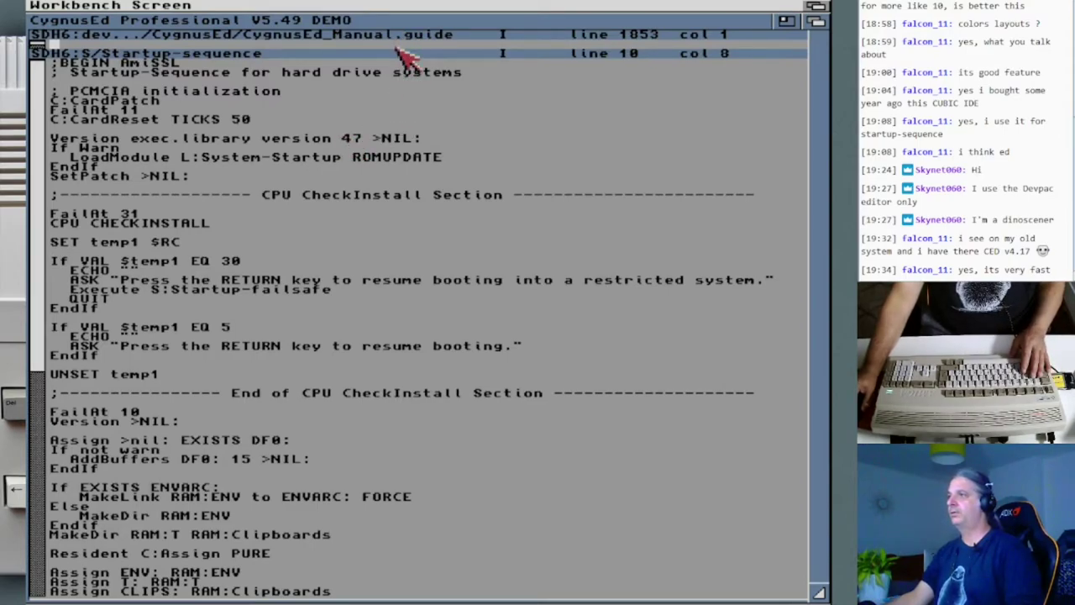
Lower the divider until the manual fills nearly the whole window, and raise it to split the space between manual and Startup-sequence.
drag(398, 56, 446, 588)
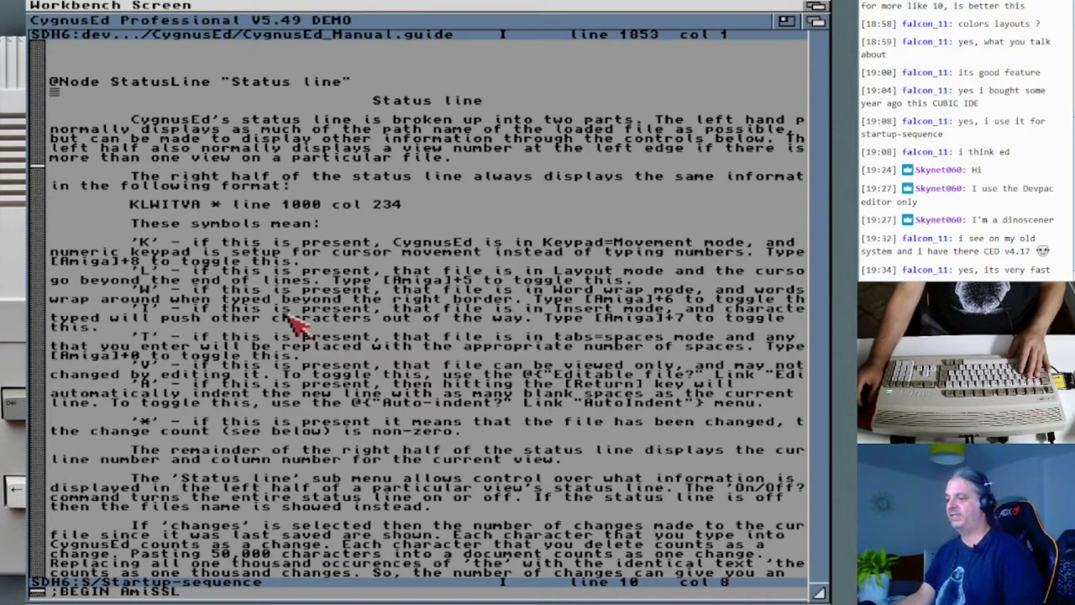
click(252, 584)
drag(252, 581, 252, 289)
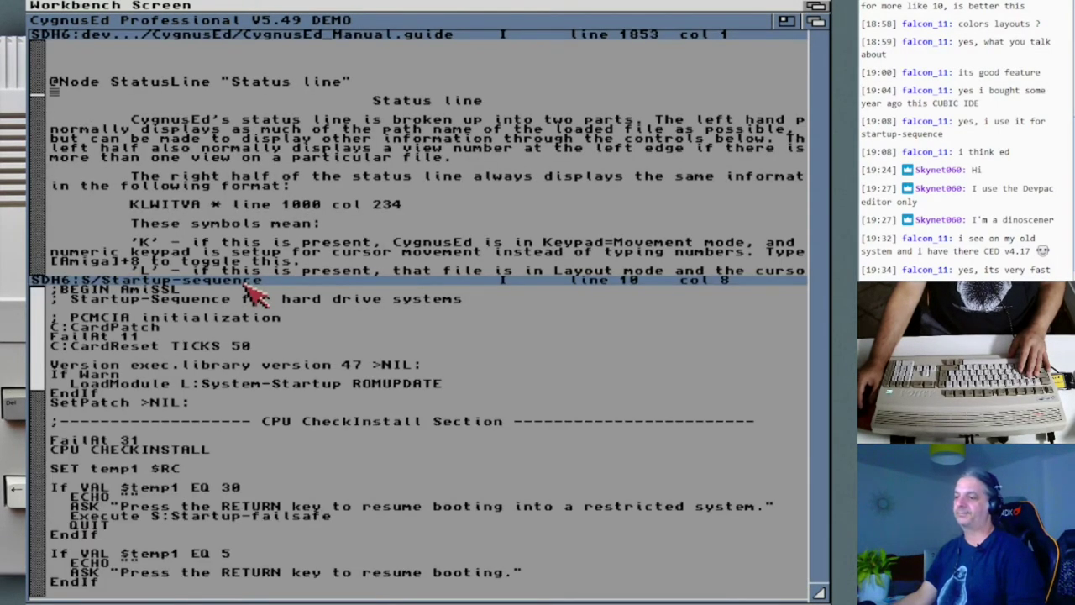
drag(37, 348, 38, 316)
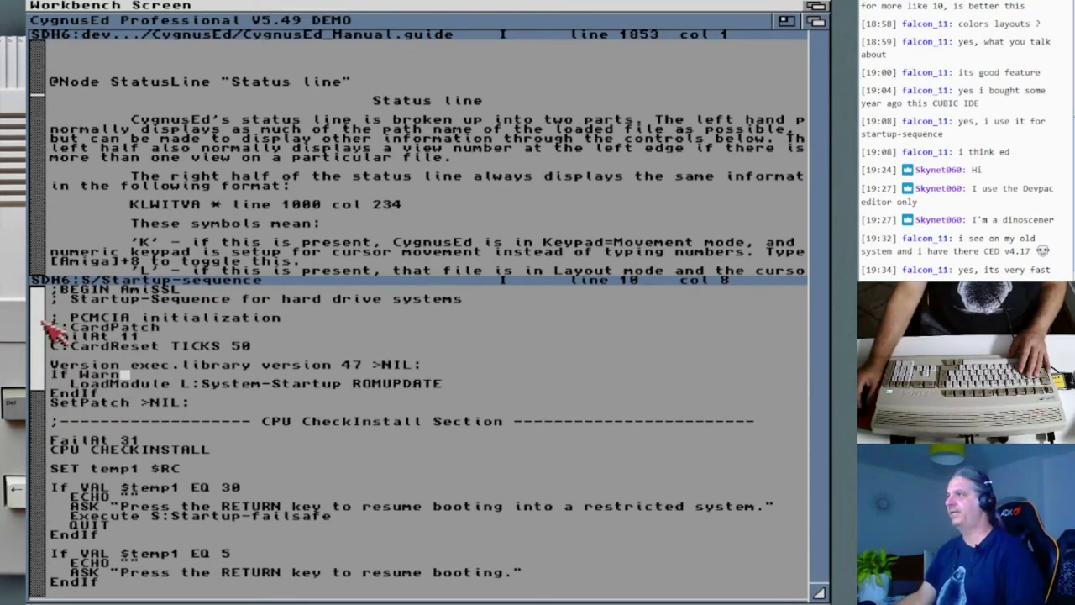
Open tab customization for the manual, clear the tab stop at 8 and add new stops, including one at 21.
click(283, 119)
right_click(239, 59)
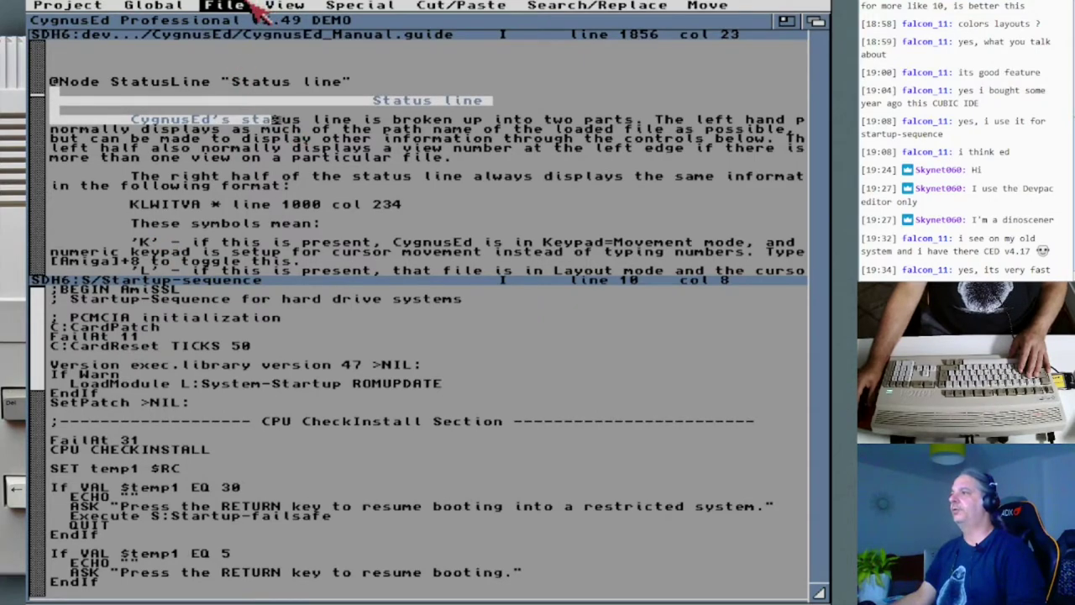
mouse_move(220, 8)
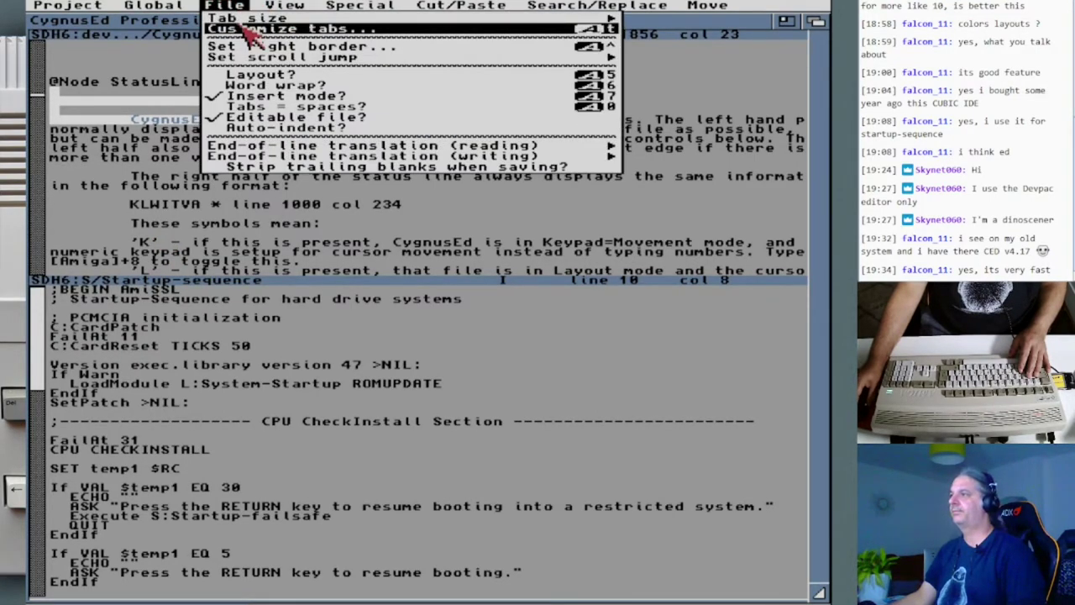
right_click(244, 30)
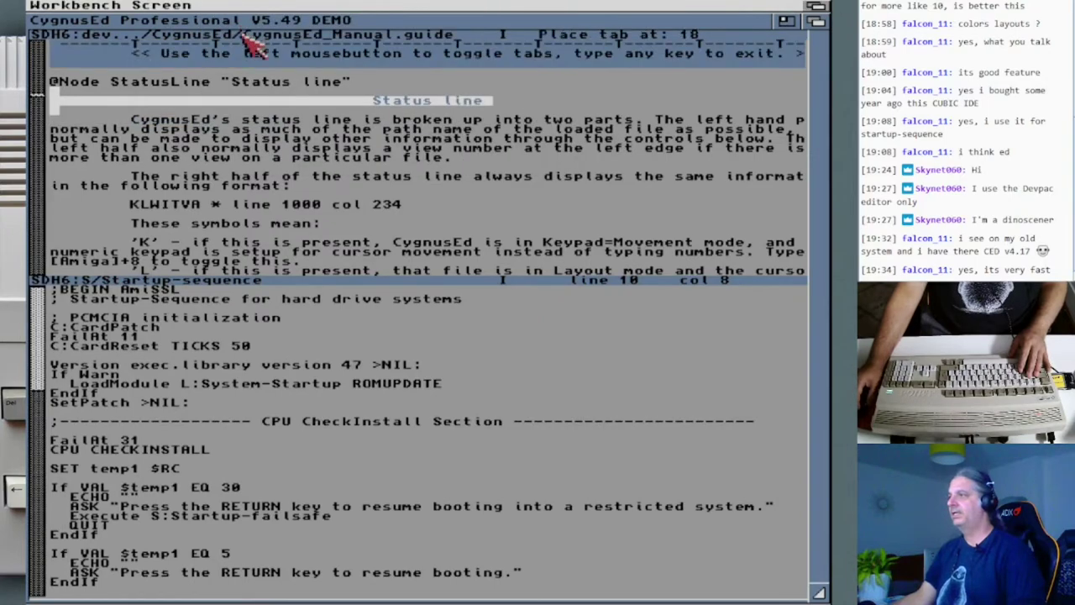
click(200, 336)
click(194, 161)
click(140, 105)
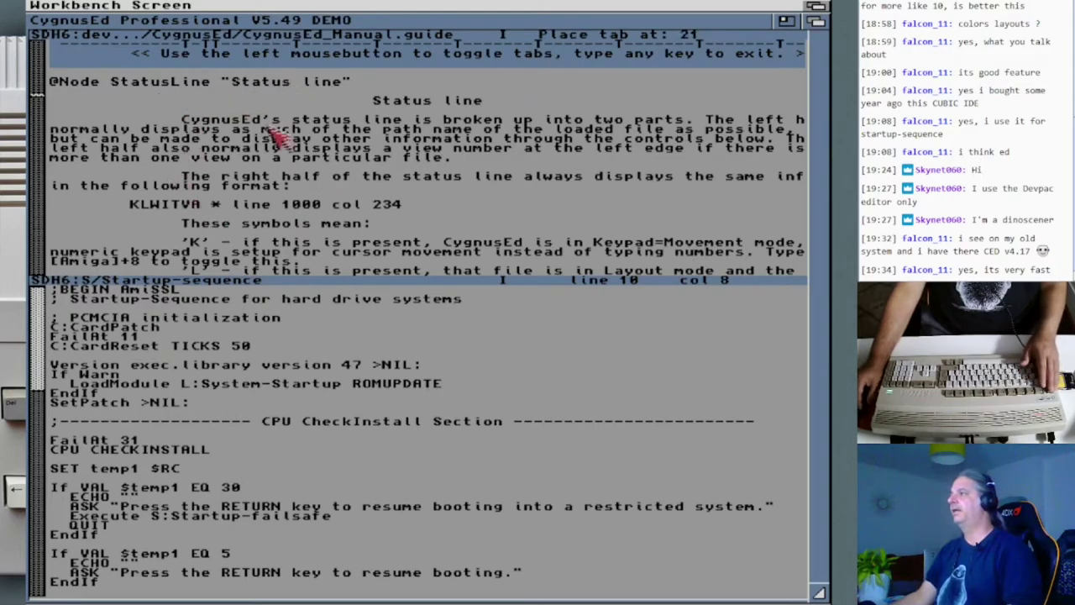
click(267, 106)
click(290, 54)
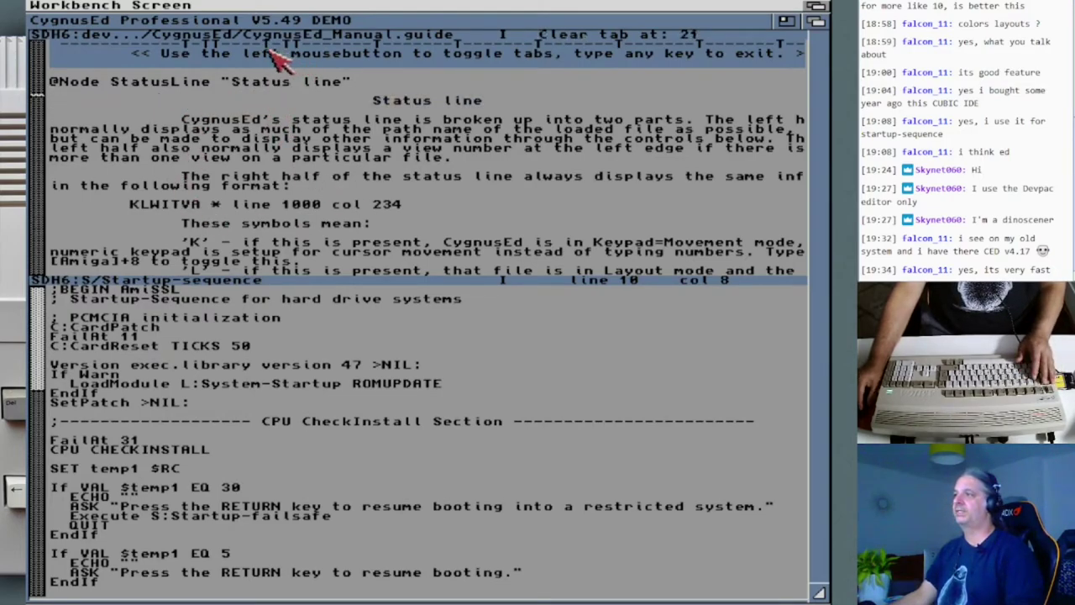
click(244, 53)
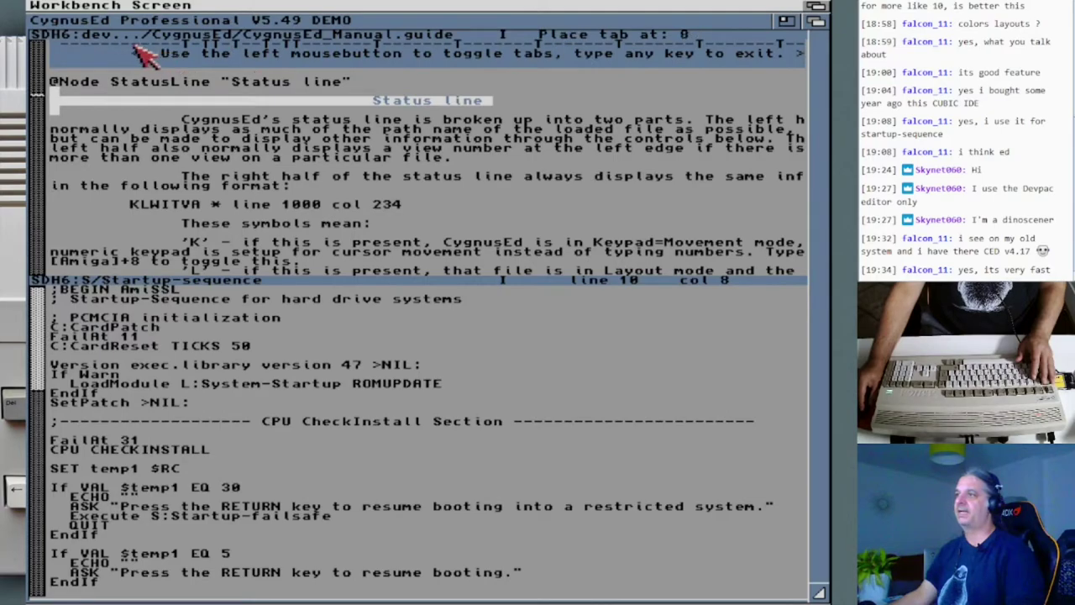
Try a tab stop at column 1, replace it with one at column 3, and leave tab customization.
click(92, 53)
click(75, 51)
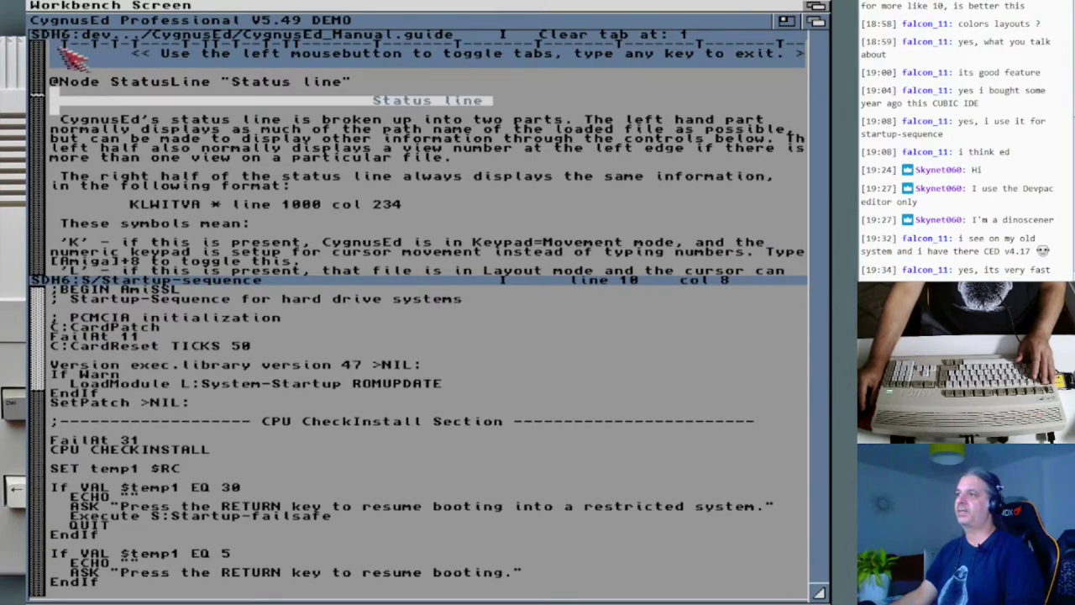
click(75, 49)
click(83, 77)
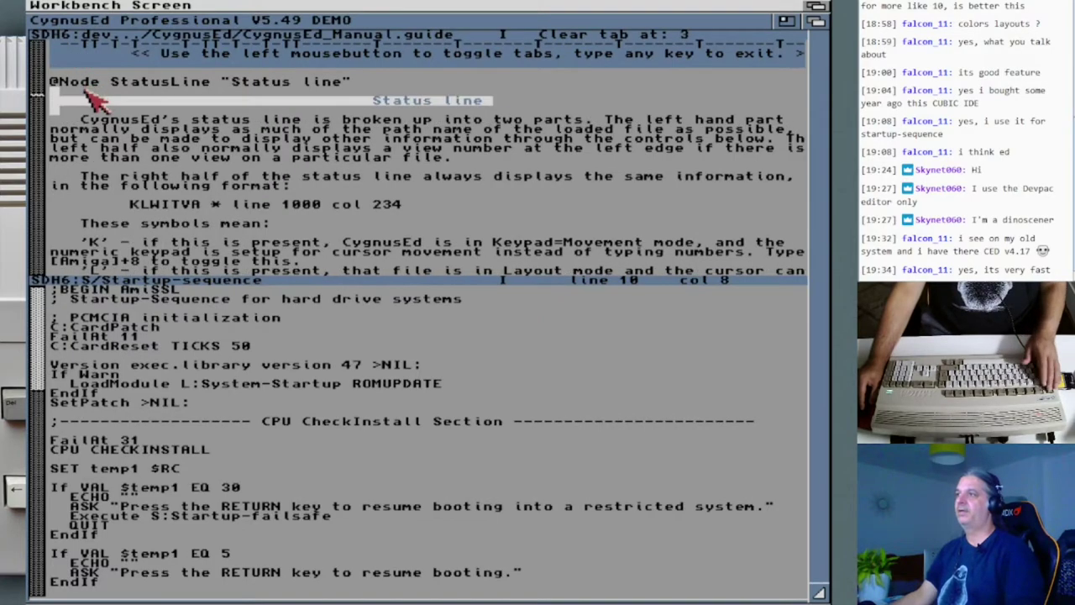
key(Escape)
Test the new tab stops on the blank line above the StatusLine node by tabbing the text cursor across to column 57.
drag(103, 95, 84, 119)
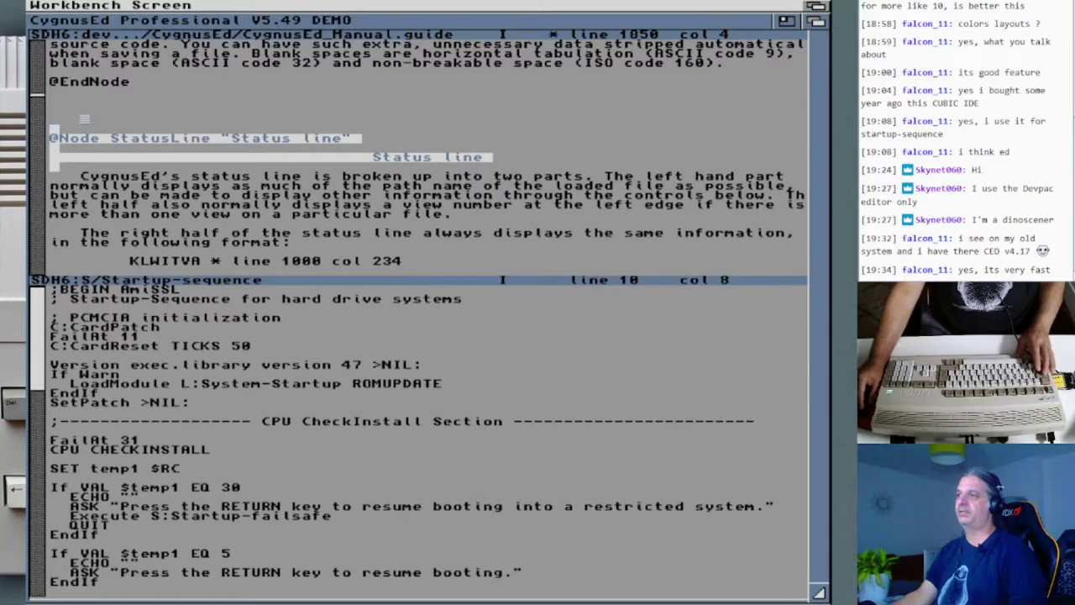
drag(185, 119, 618, 119)
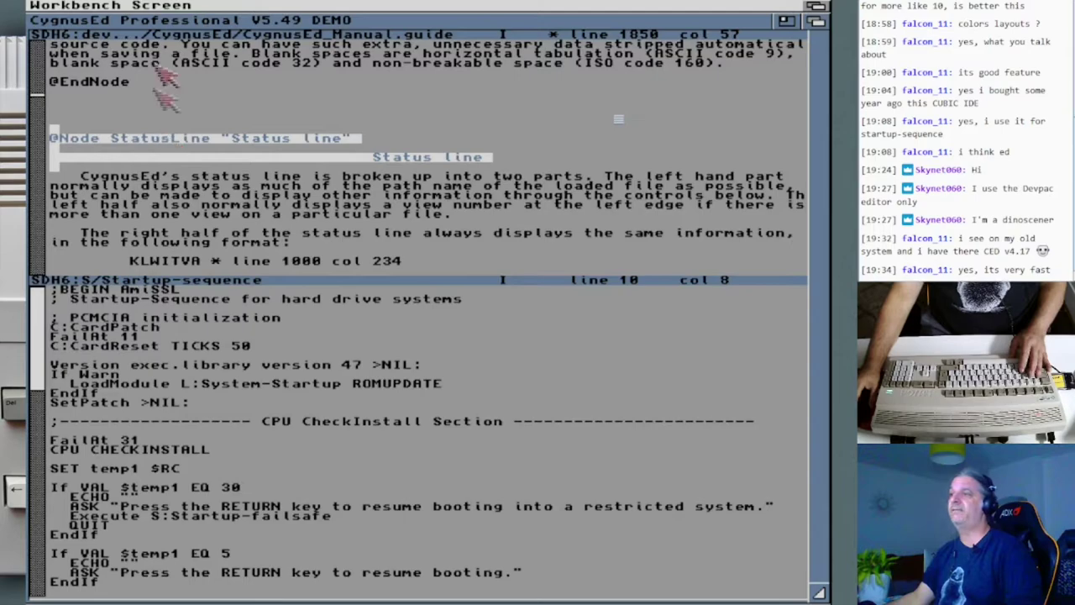
right_click(84, 10)
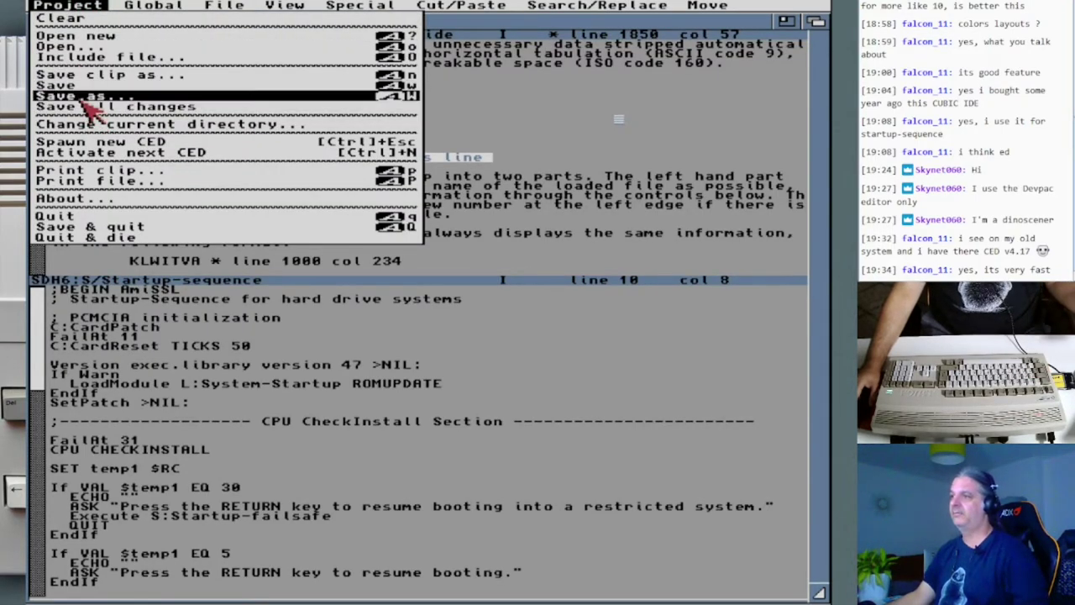
right_click(84, 96)
click(324, 103)
right_click(63, 11)
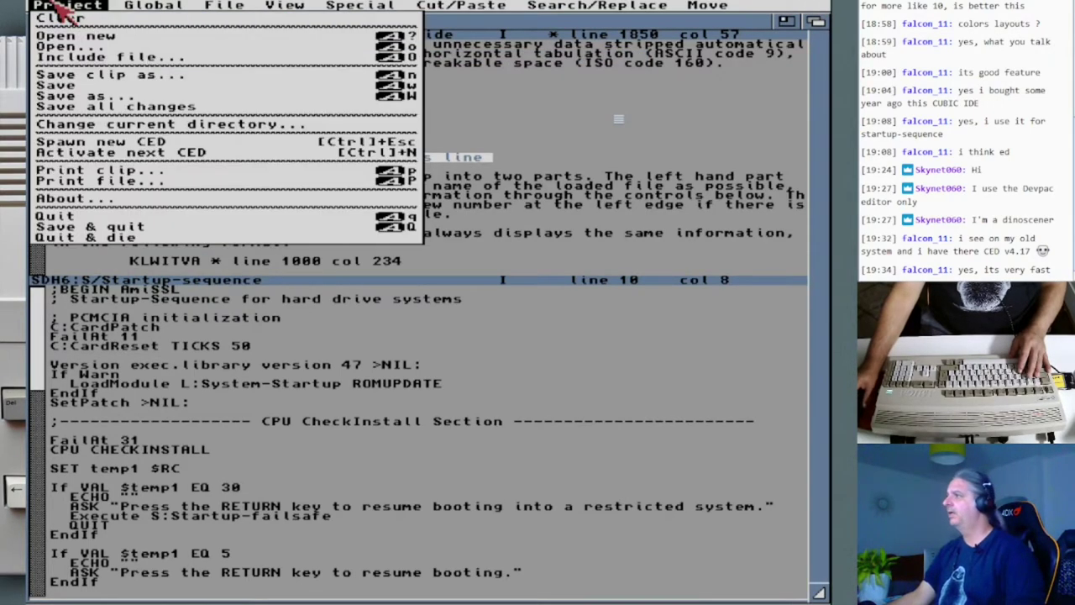
Set the manual view to "Scroll bar on right" and use that bar to scroll to the Grow view section.
right_click(487, 9)
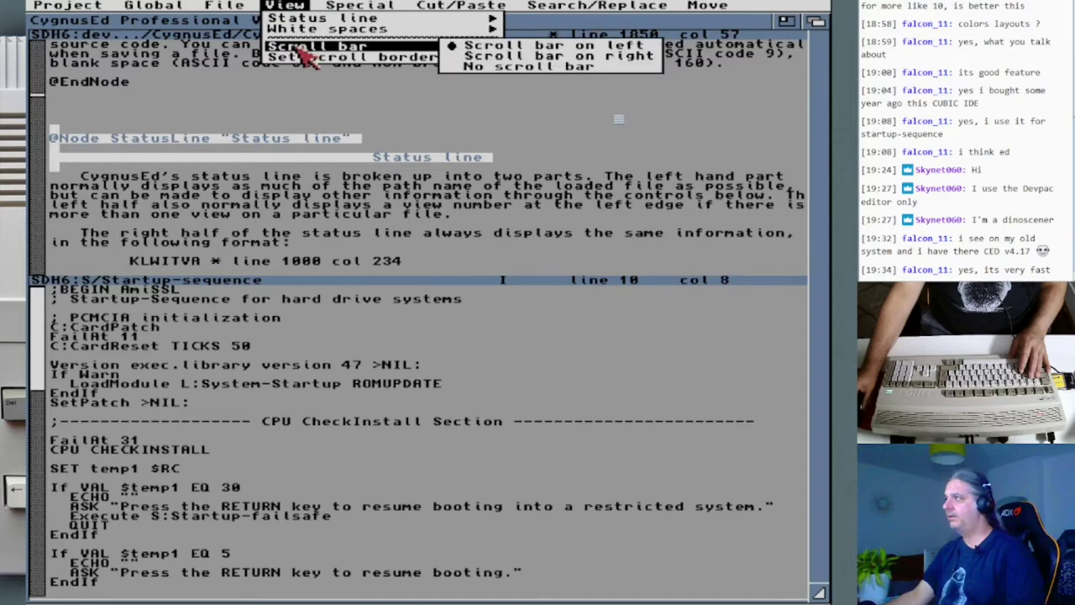
right_click(483, 57)
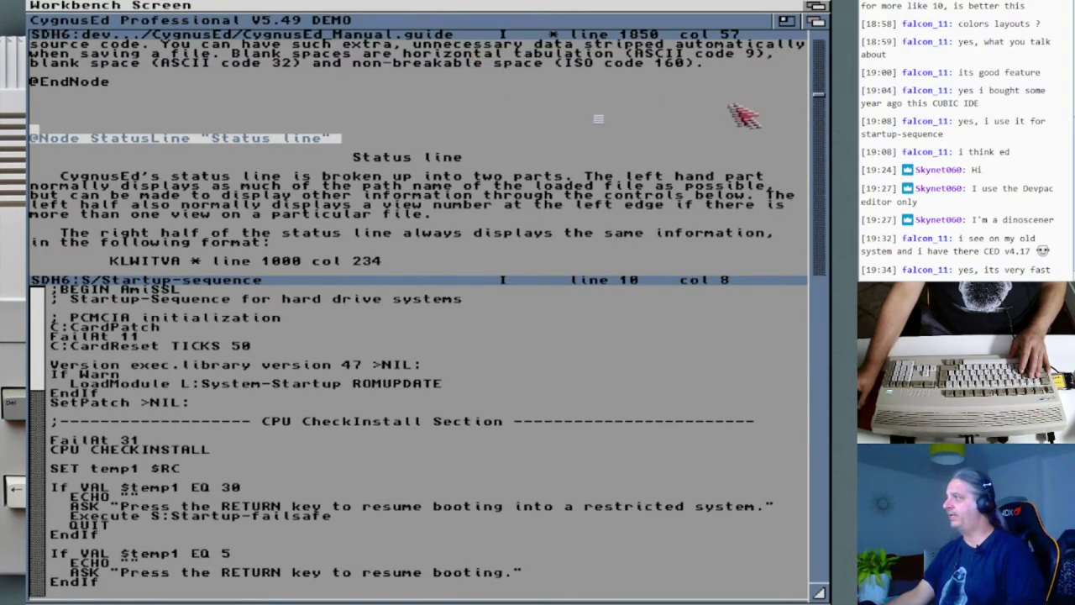
mouse_move(823, 94)
mouse_down()
mouse_move(823, 117)
mouse_move(824, 101)
mouse_up()
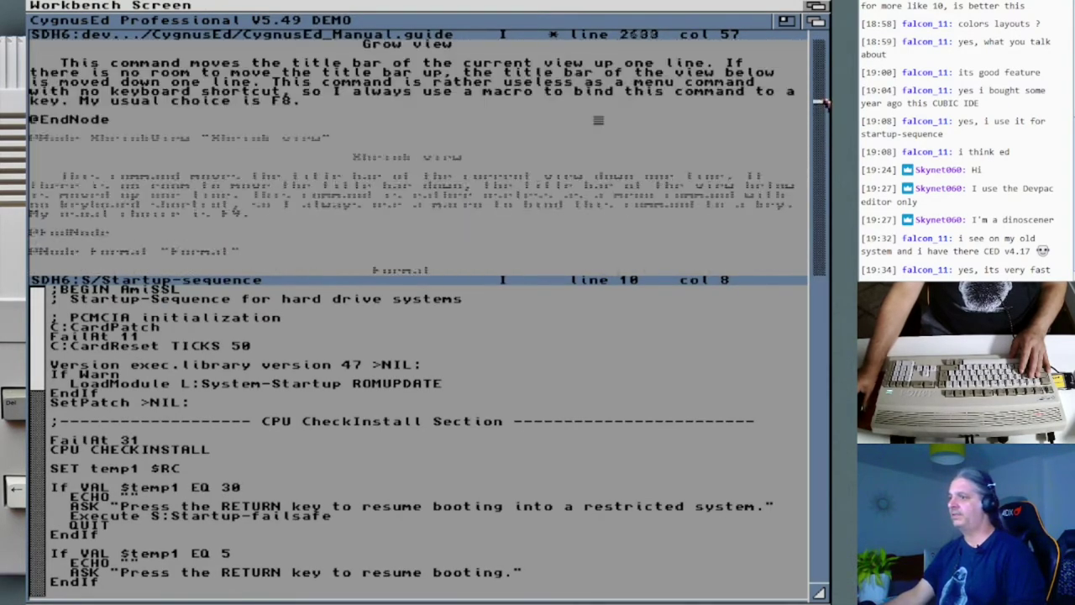
Scroll the Startup-sequence view down with its own scroll bar to the CPU CheckInstall section.
right_click(409, 7)
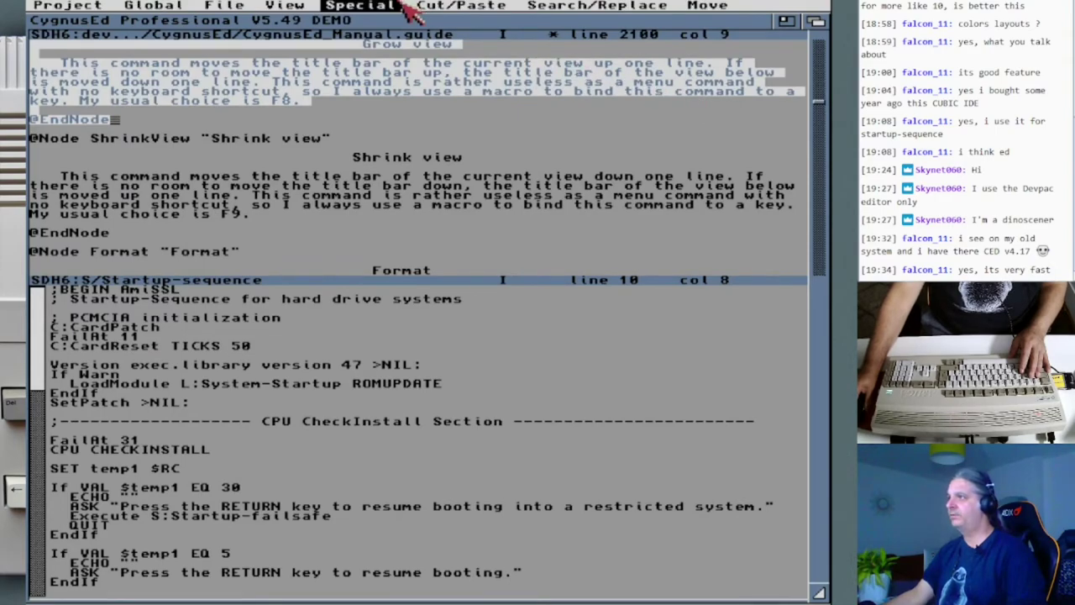
mouse_move(286, 8)
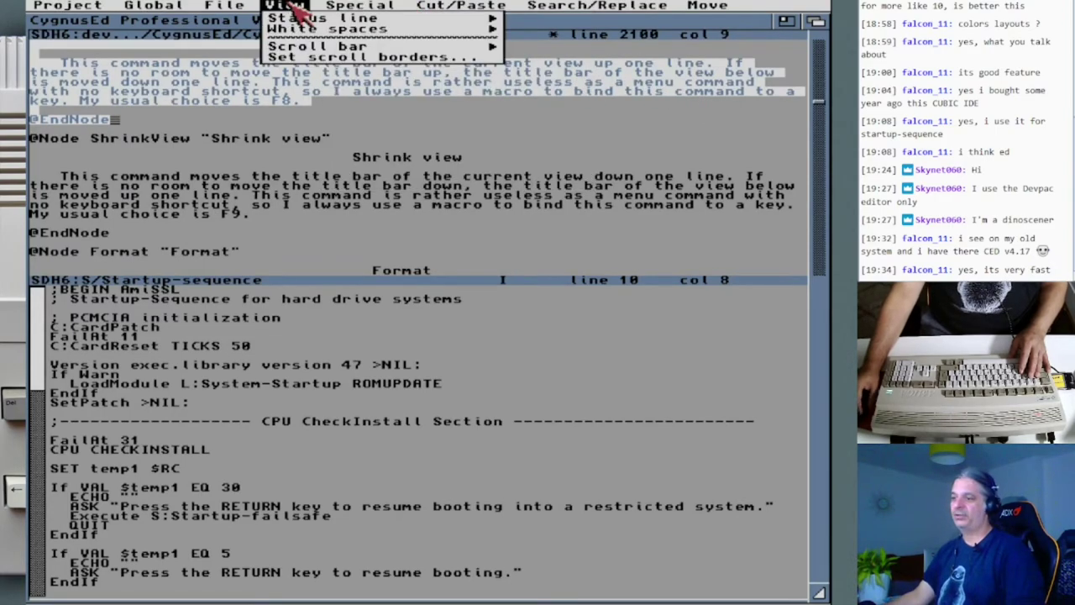
key(Down)
key(Down)
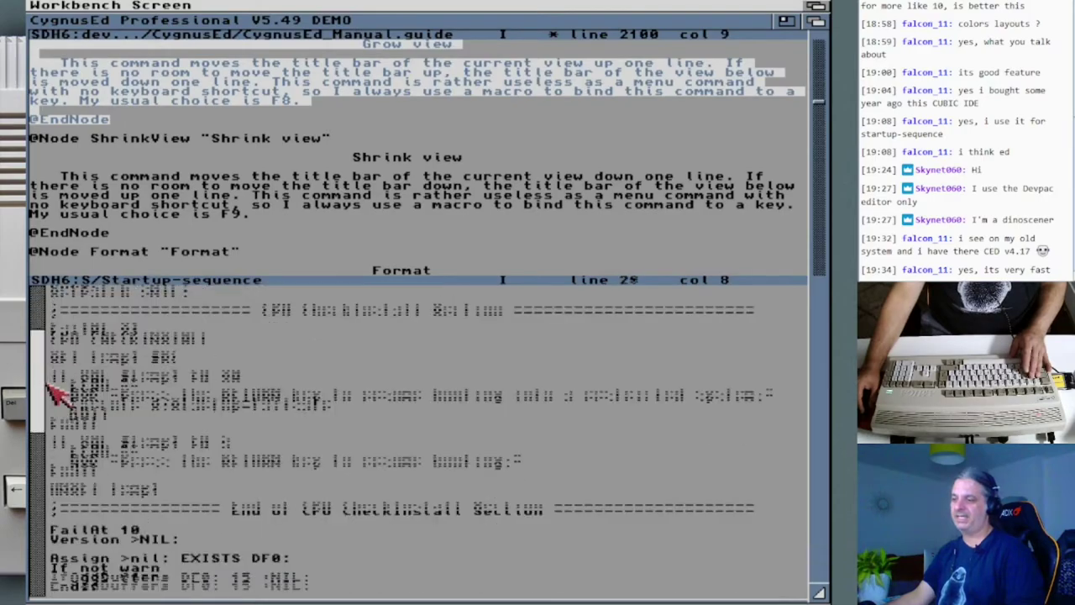
drag(33, 340, 34, 386)
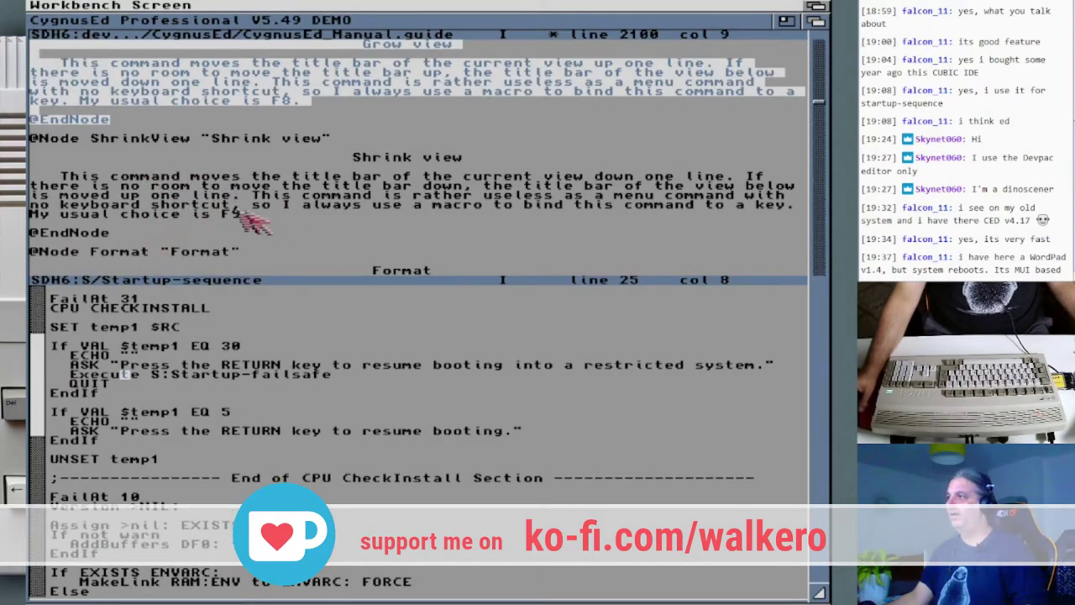
Place the text cursor in the manual's Shrink view paragraph, then lower the divider below the Format section and raise it again.
click(216, 177)
drag(372, 288, 361, 430)
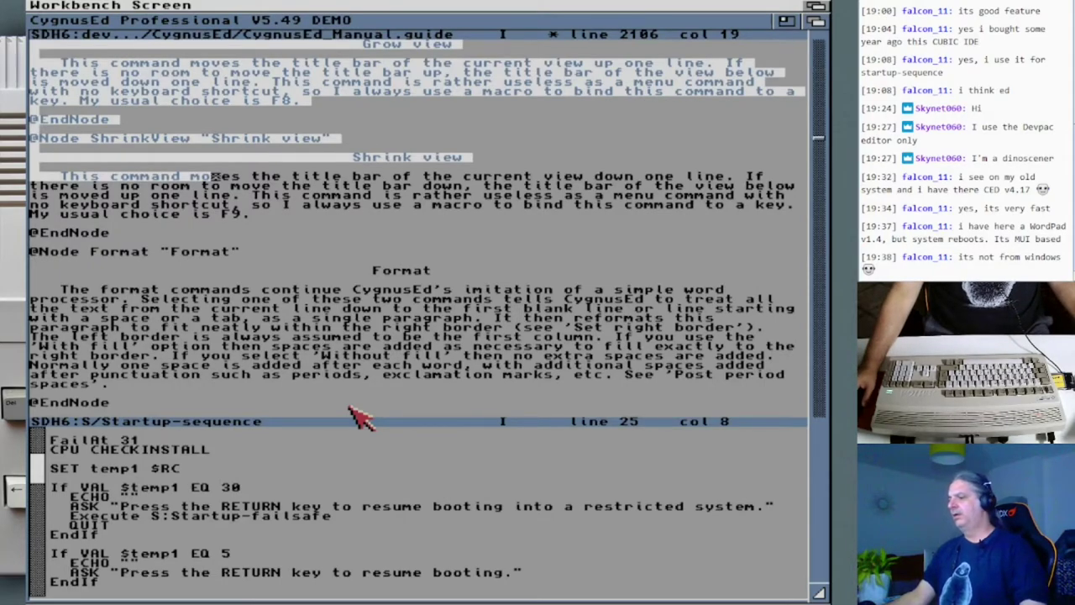
drag(351, 419, 350, 274)
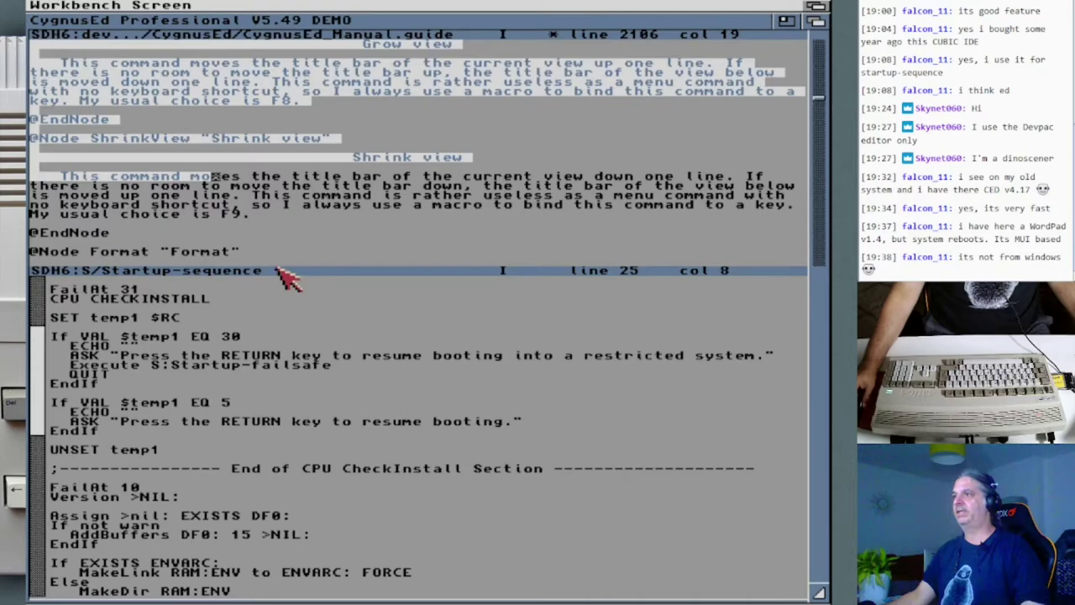
right_click(168, 26)
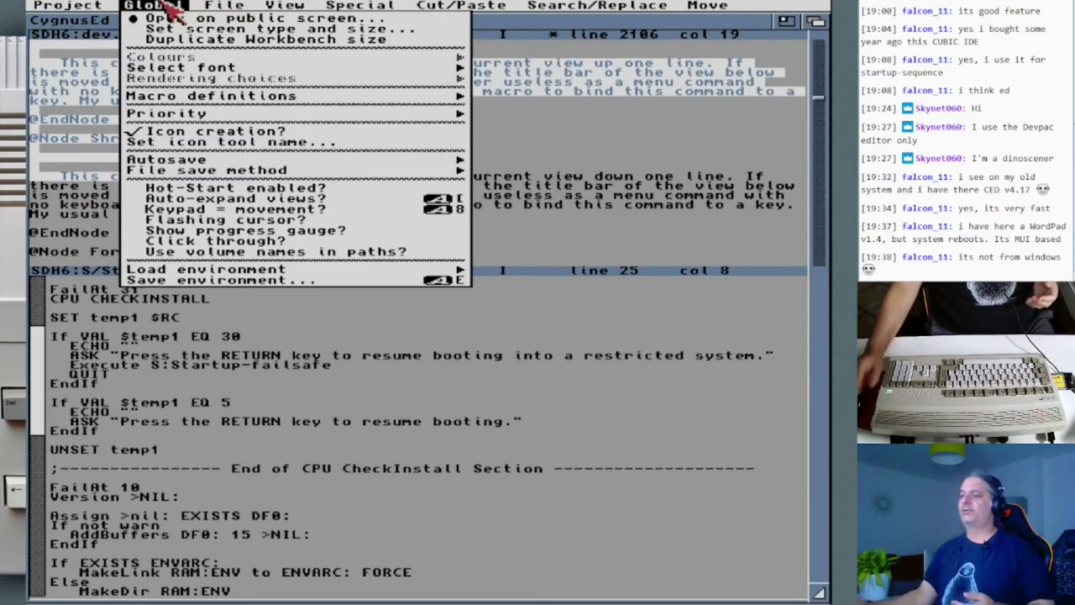
right_click(172, 9)
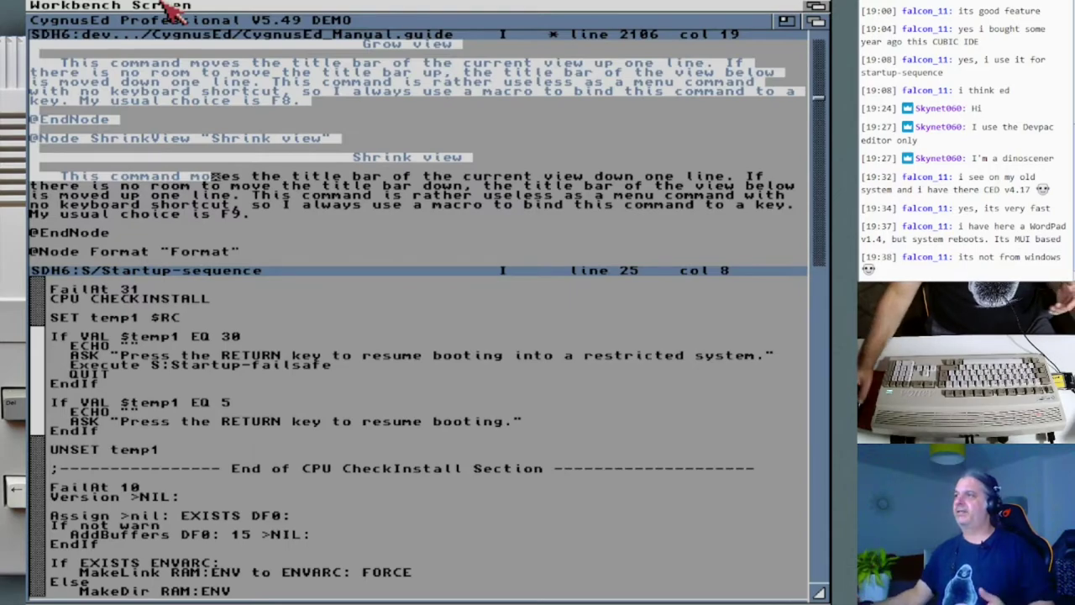
right_click(172, 9)
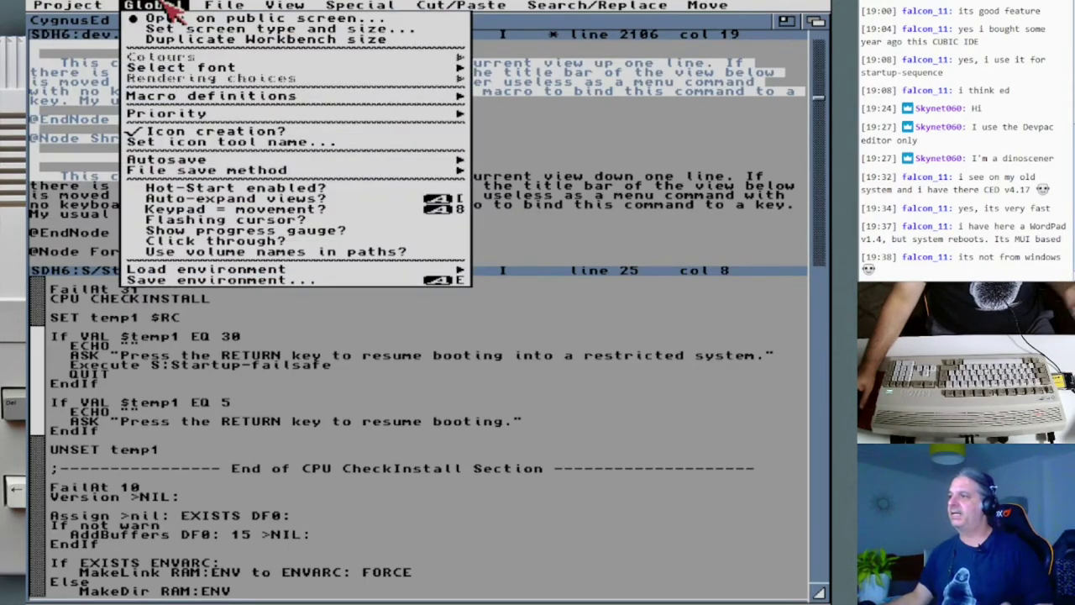
mouse_move(161, 71)
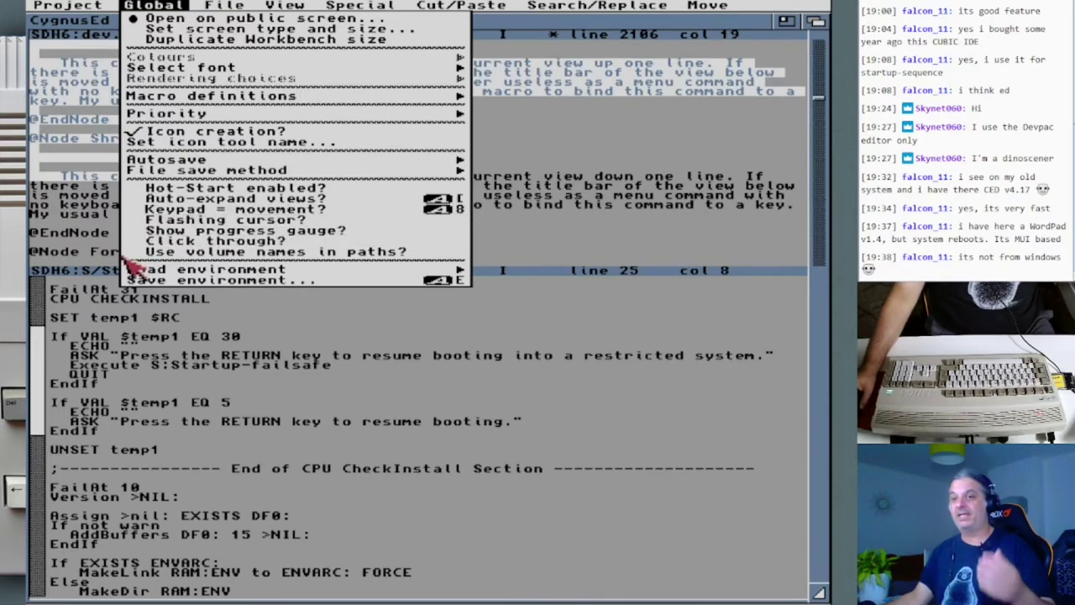
right_click(93, 340)
Place the cursor below CPU CHECKINSTALL in Startup-sequence, then extend the manual's marked block through the Shrink view paragraph and cancel the marking.
click(67, 323)
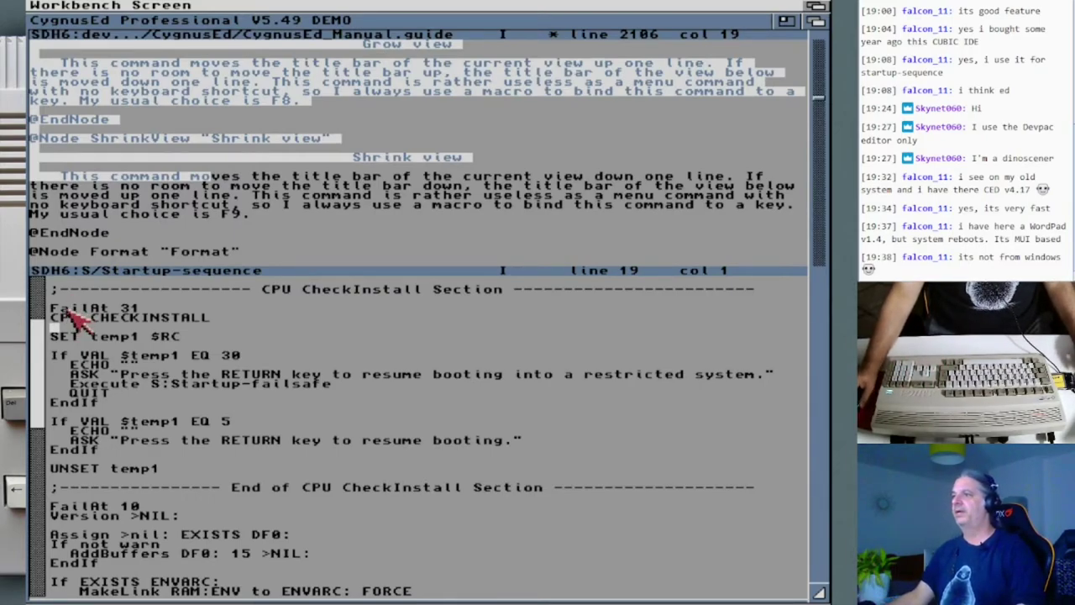
key(Down)
key(Down)
key(Down)
key(Down)
key(Down)
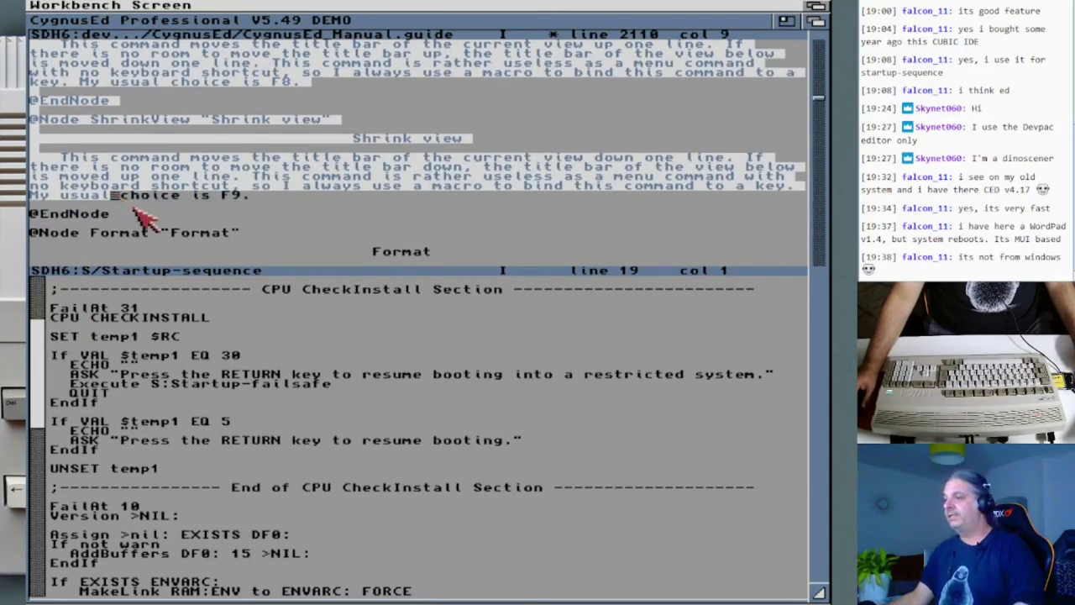
key(Escape)
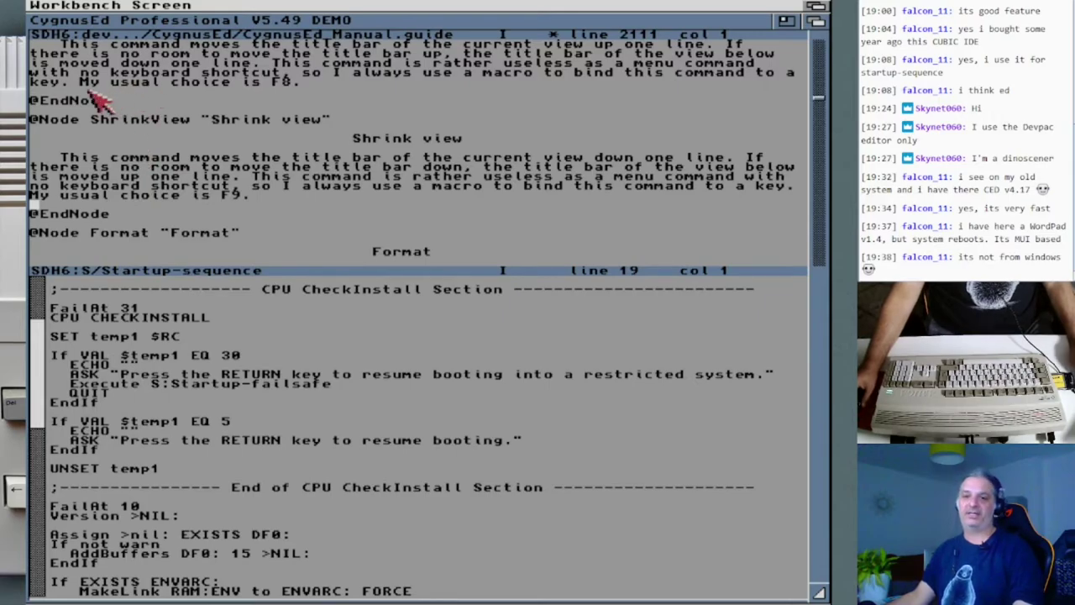
key(Up)
key(Up)
key(Up)
key(Up)
key(Up)
key(Up)
key(Up)
key(Up)
key(Up)
key(Up)
Leave the editor completely with Quit & die, confirming for the modified manual and repeating the command for Startup-sequence.
right_click(84, 13)
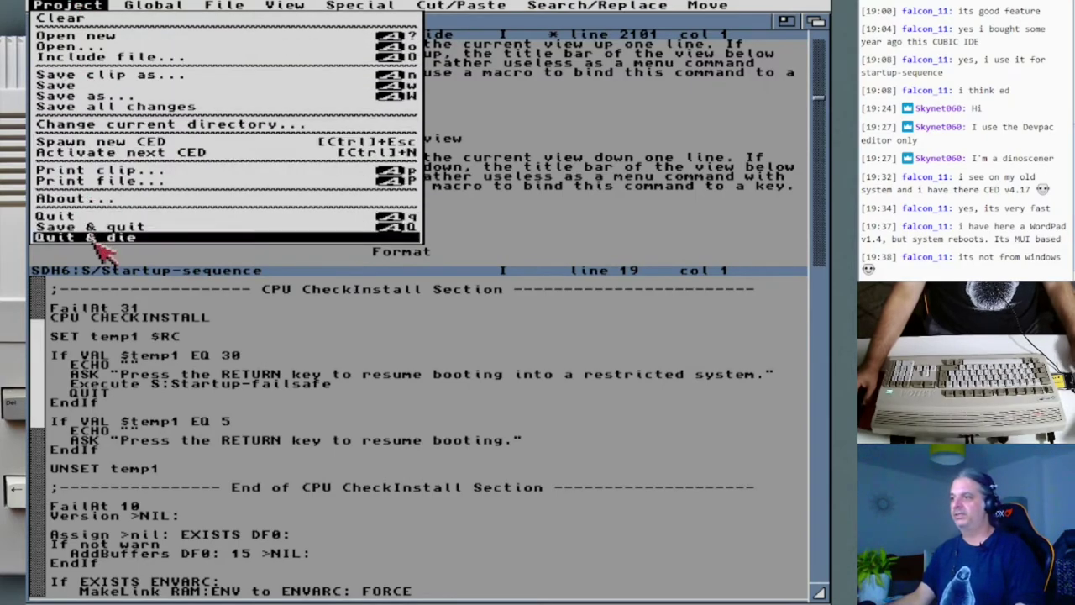
right_click(89, 238)
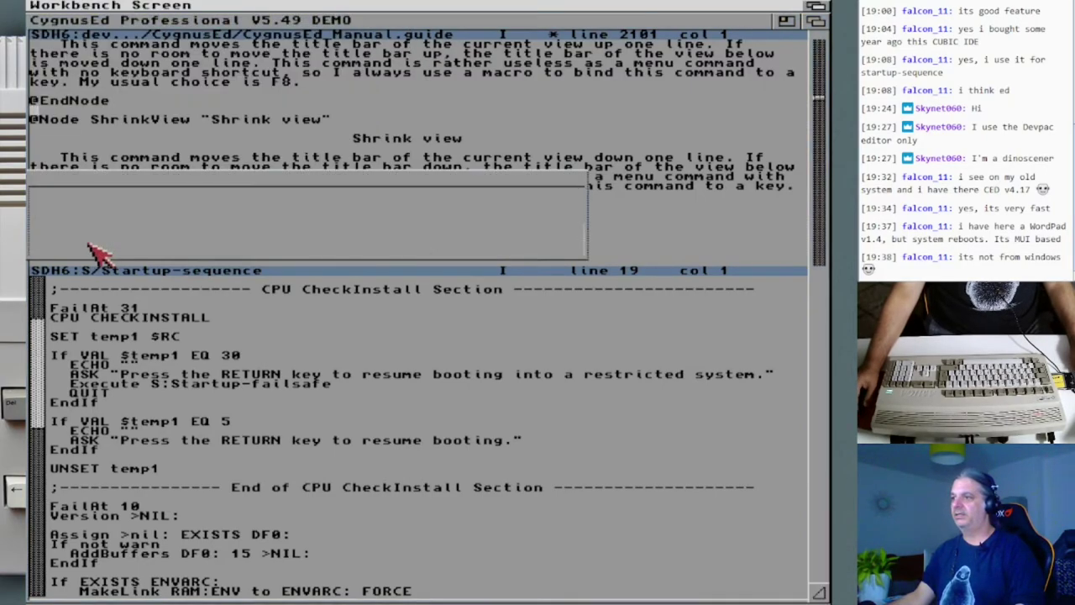
click(91, 248)
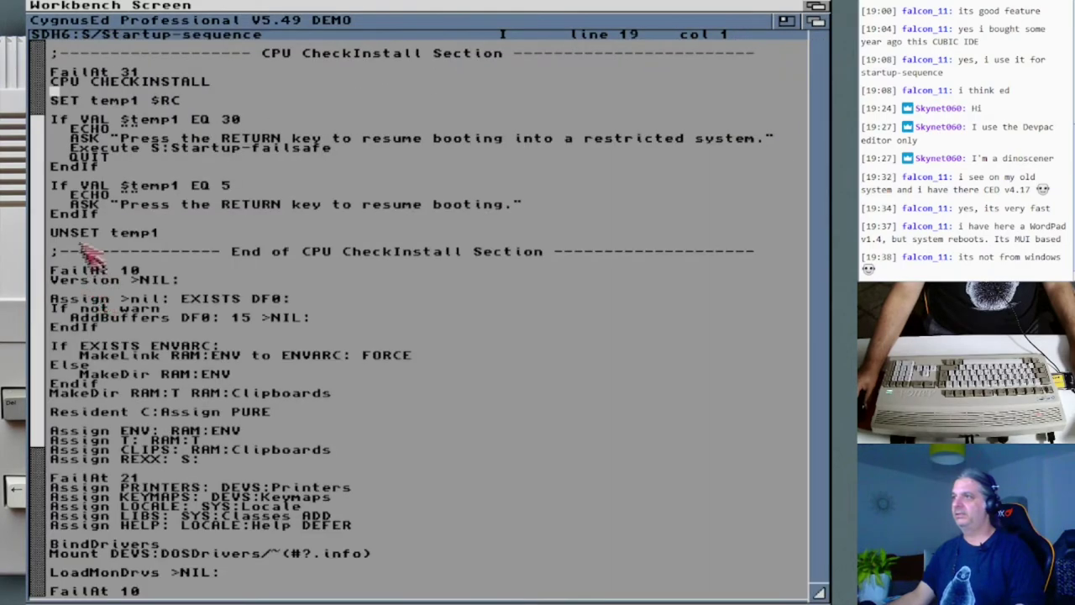
right_click(74, 7)
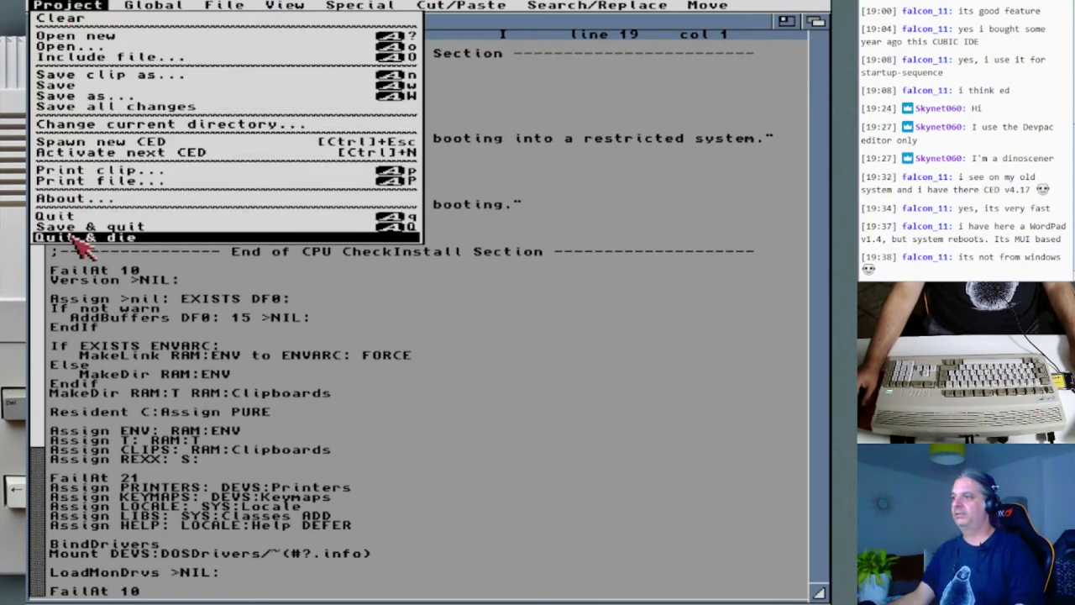
right_click(79, 235)
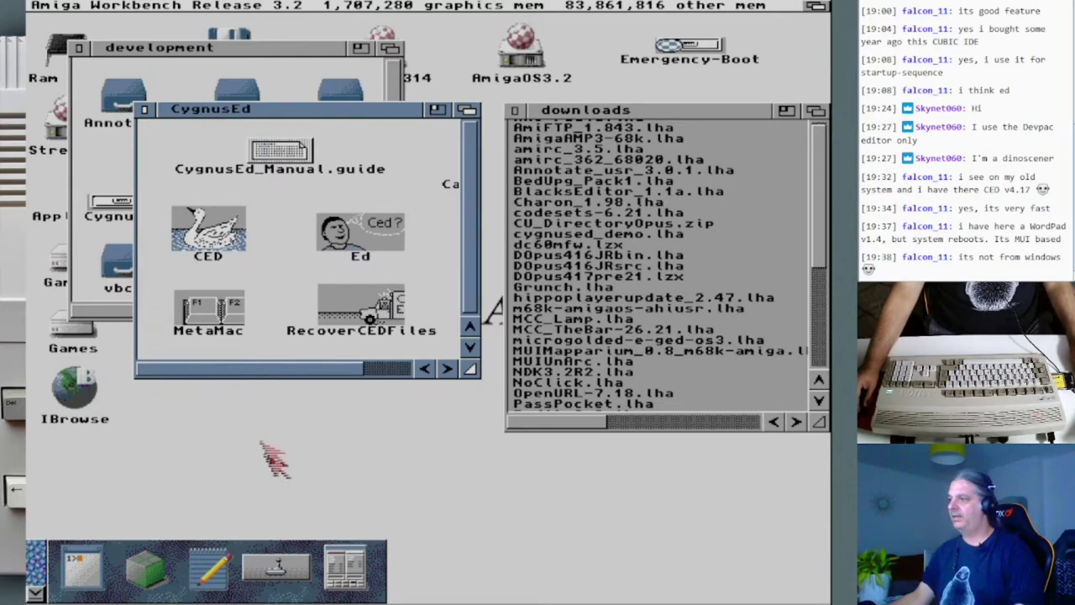
drag(288, 374, 264, 372)
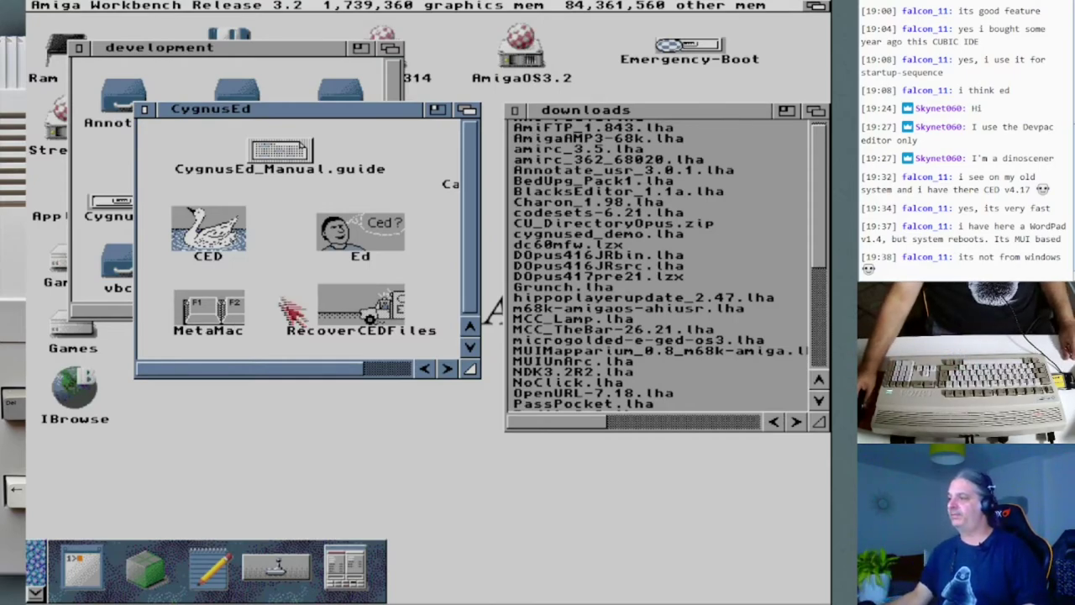
Start Ed from the CygnusEd drawer and end it again with Quit & die.
double_click(378, 235)
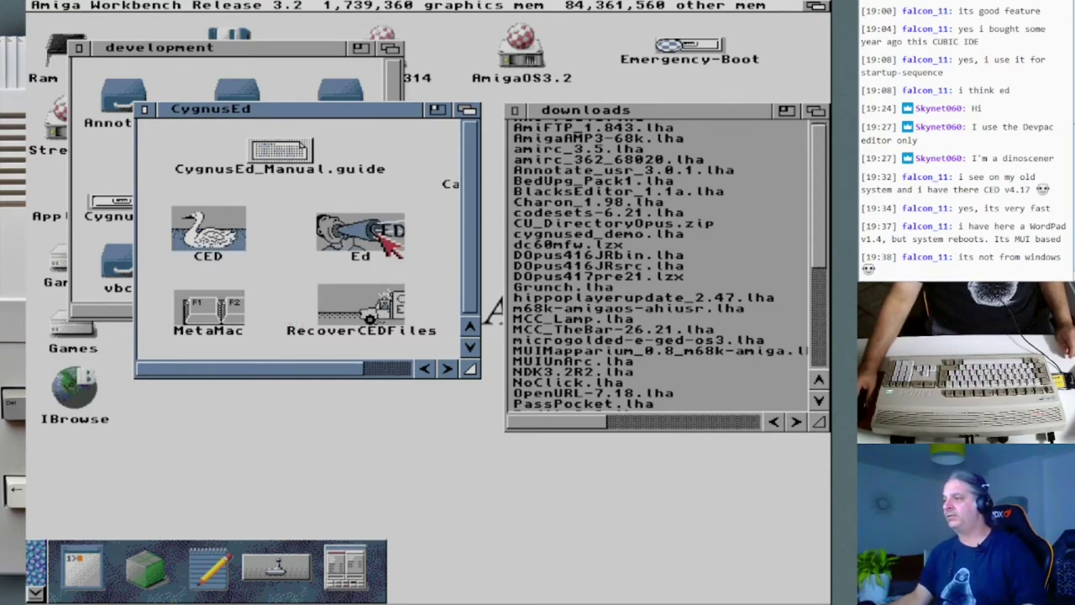
click(369, 238)
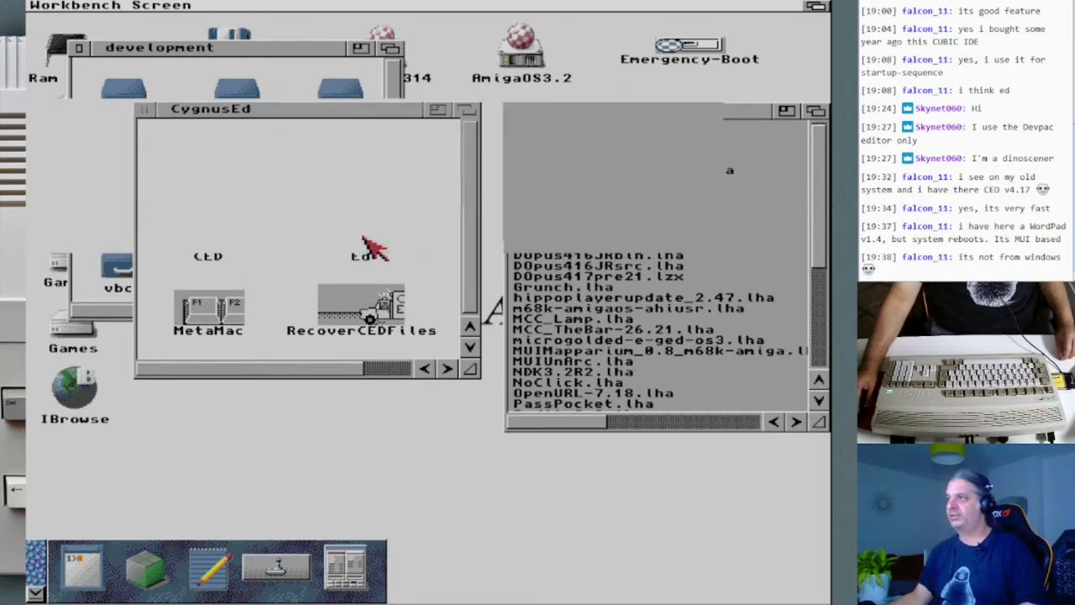
right_click(92, 26)
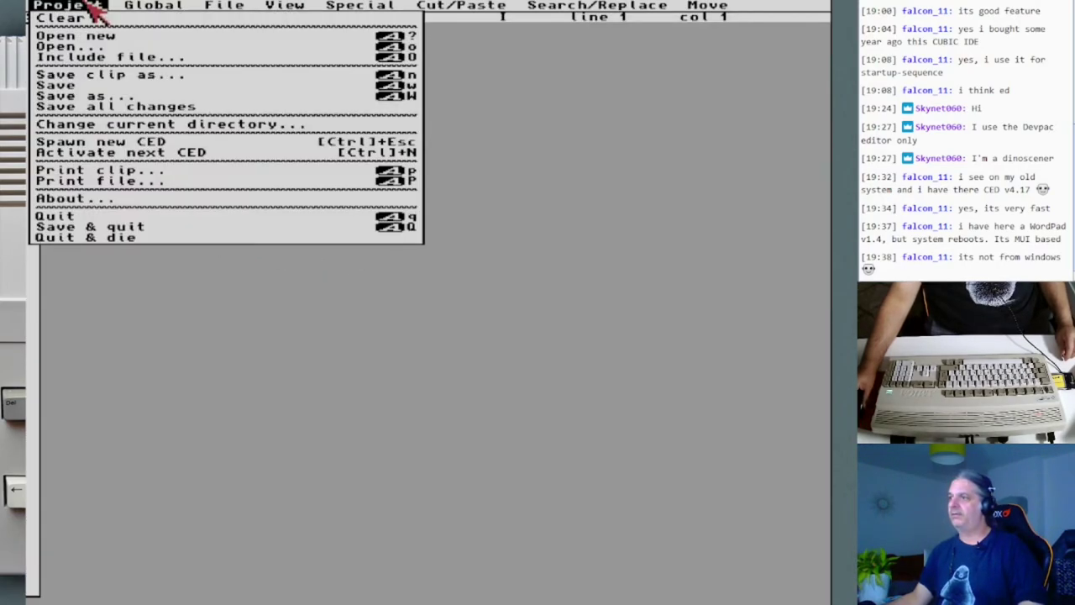
mouse_move(139, 5)
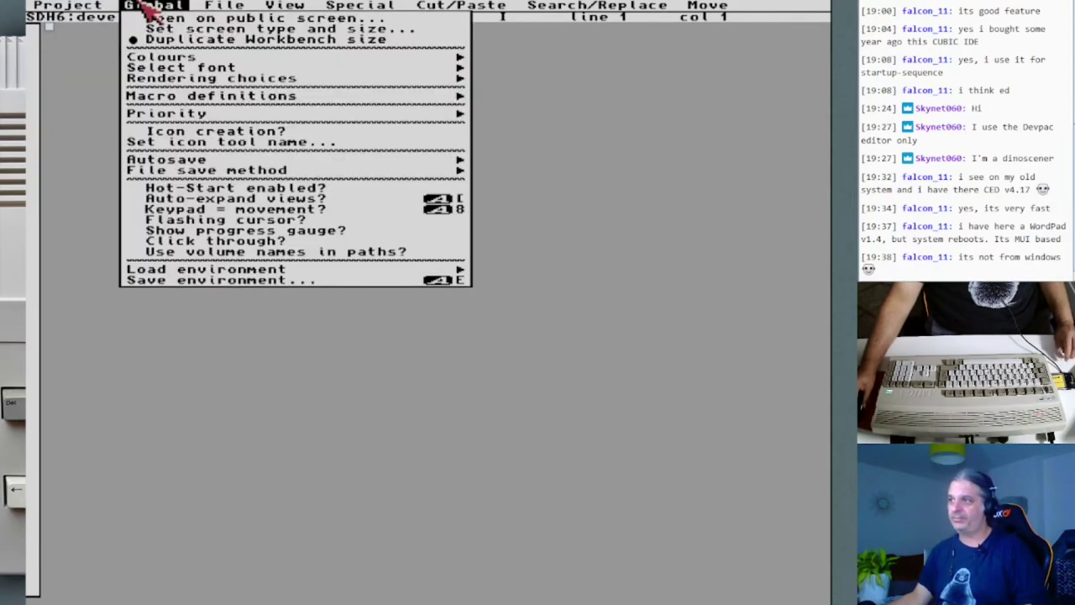
mouse_move(100, 7)
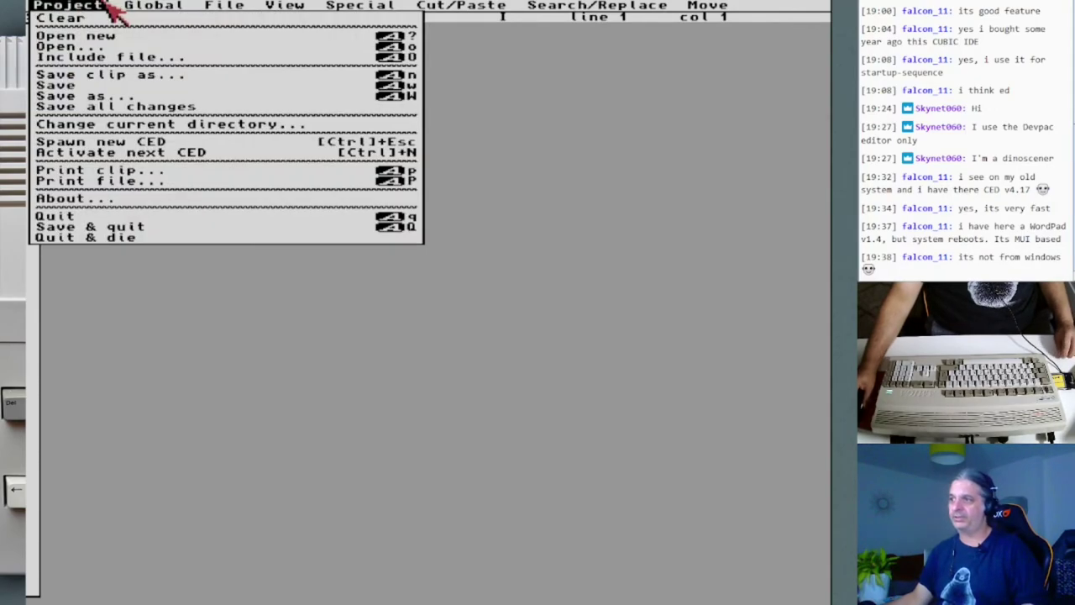
right_click(109, 239)
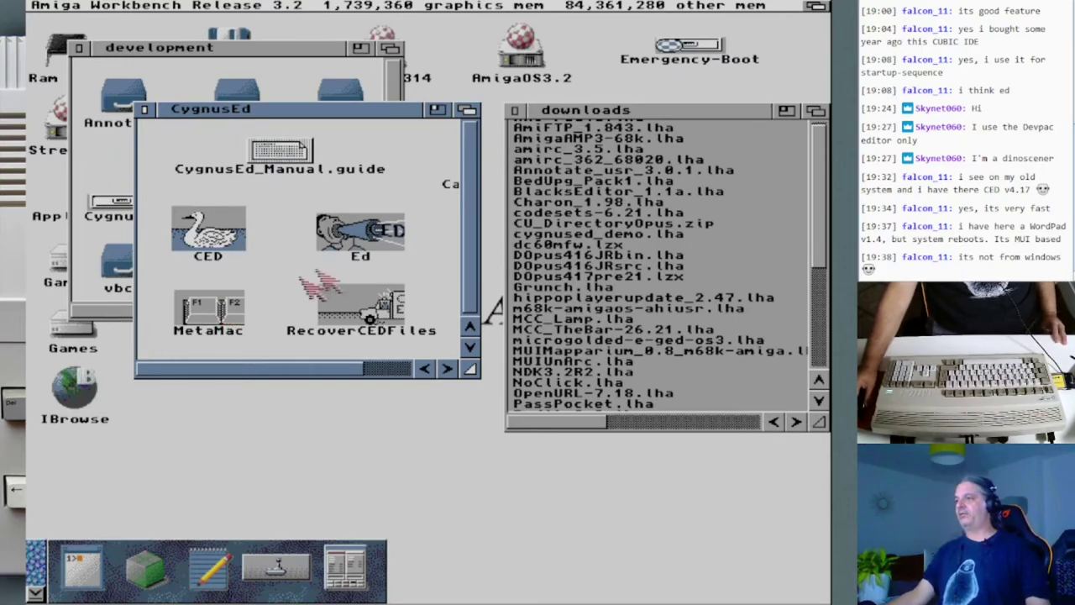
Close the CygnusEd drawer, then open BedUpg_Pack1.lha from downloads in Unarc and enlarge its window to show the archive's files.
drag(206, 107, 202, 141)
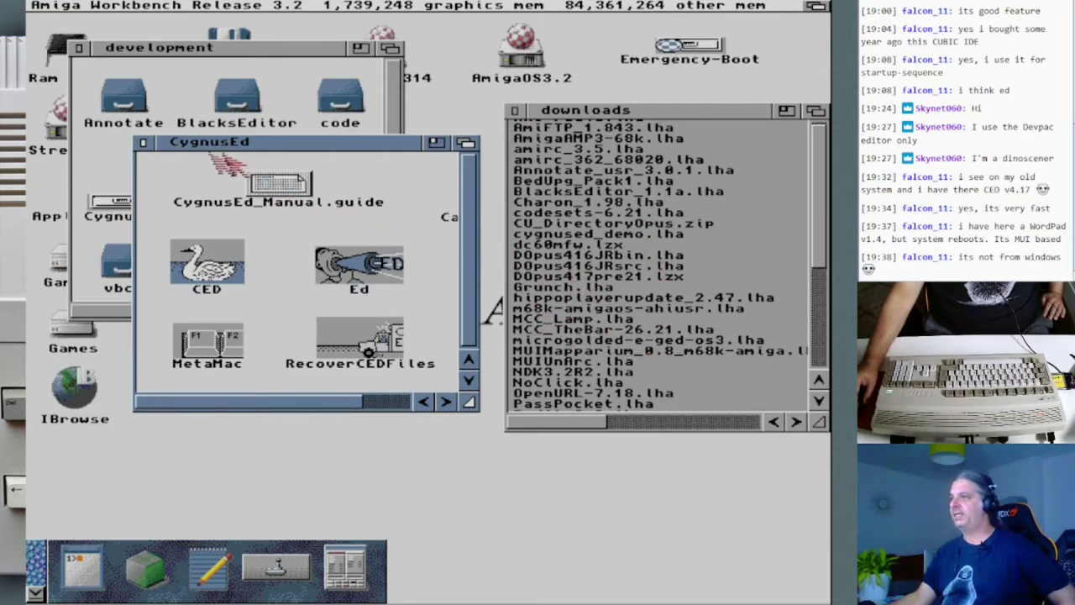
click(143, 142)
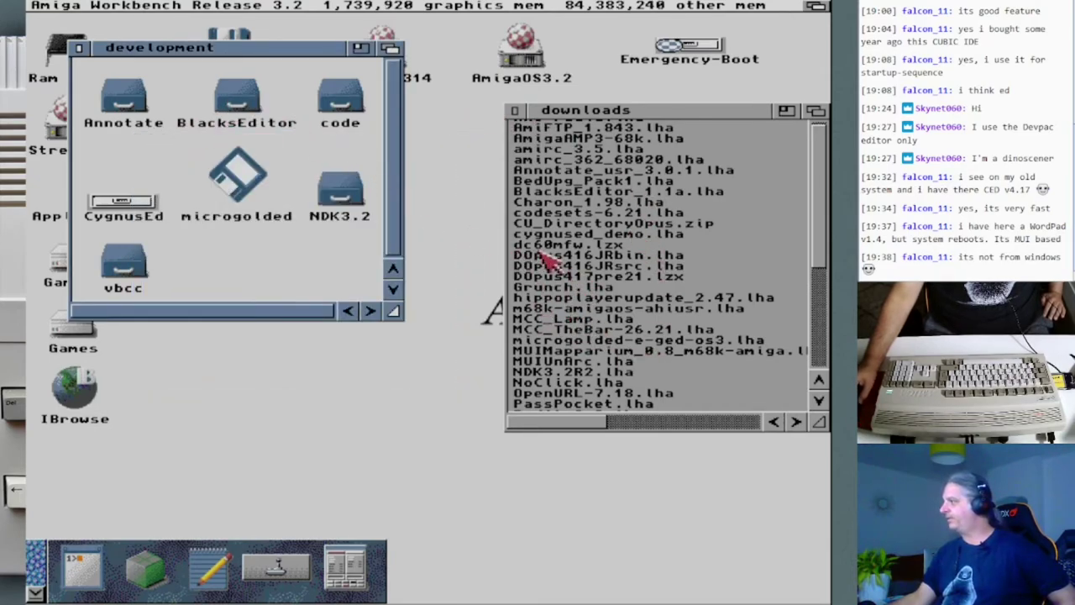
drag(825, 241, 827, 335)
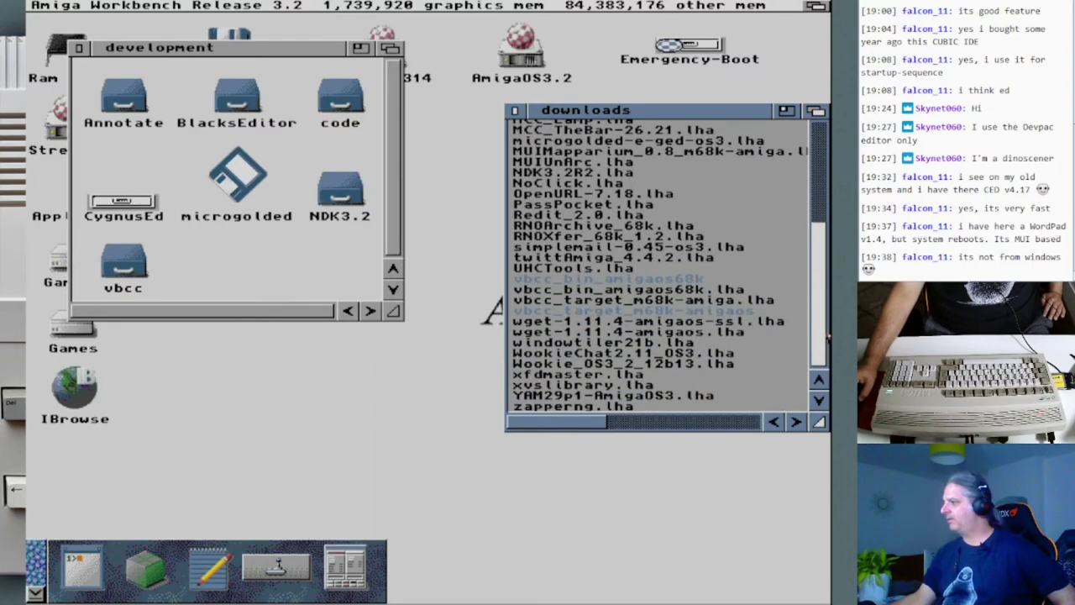
drag(825, 378, 825, 233)
click(630, 199)
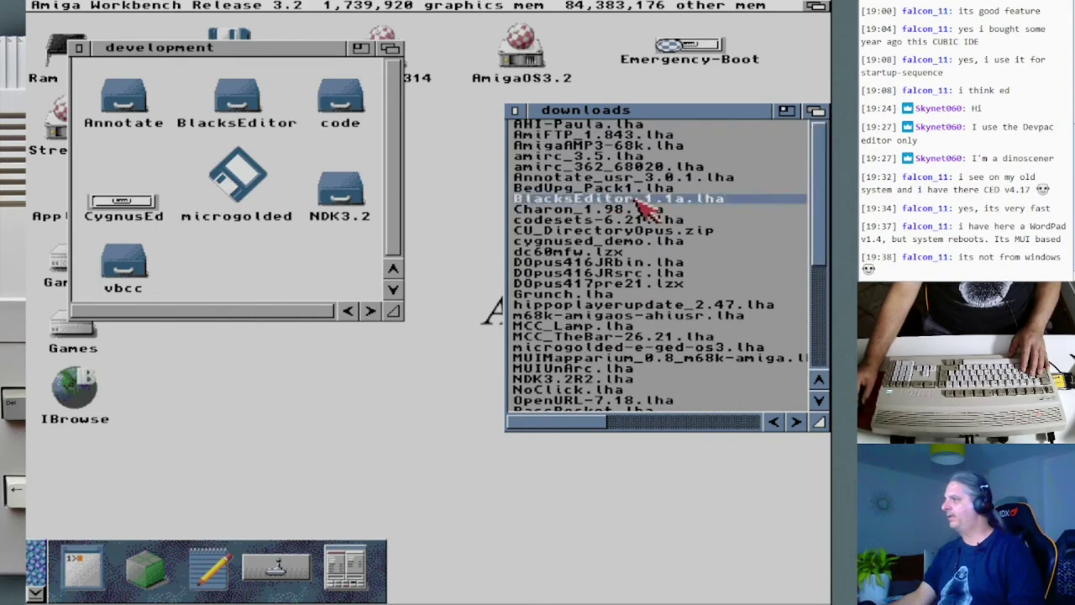
click(593, 189)
double_click(593, 189)
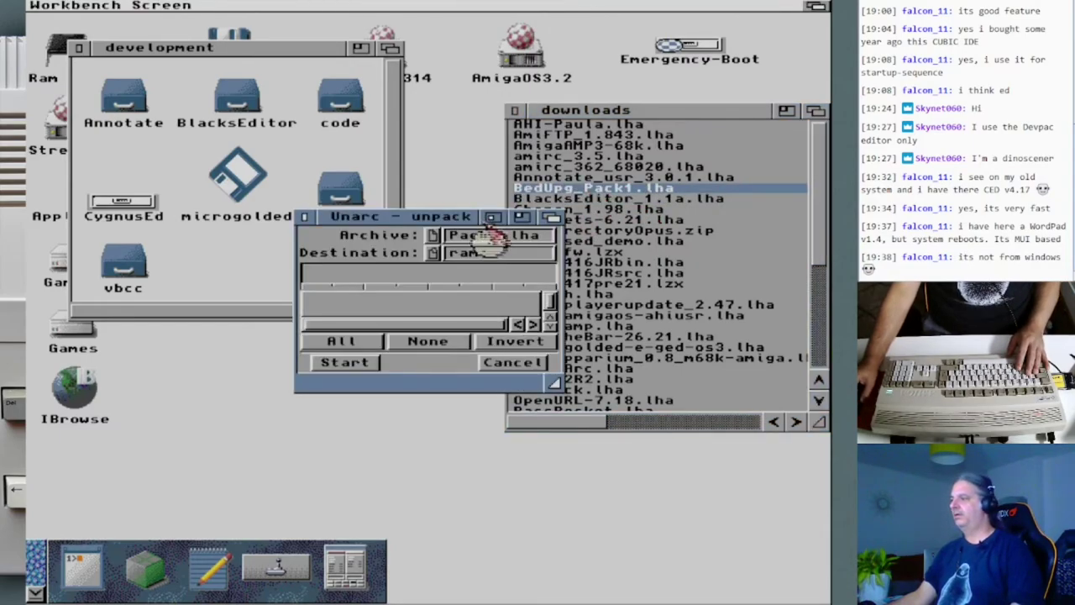
drag(555, 382, 739, 574)
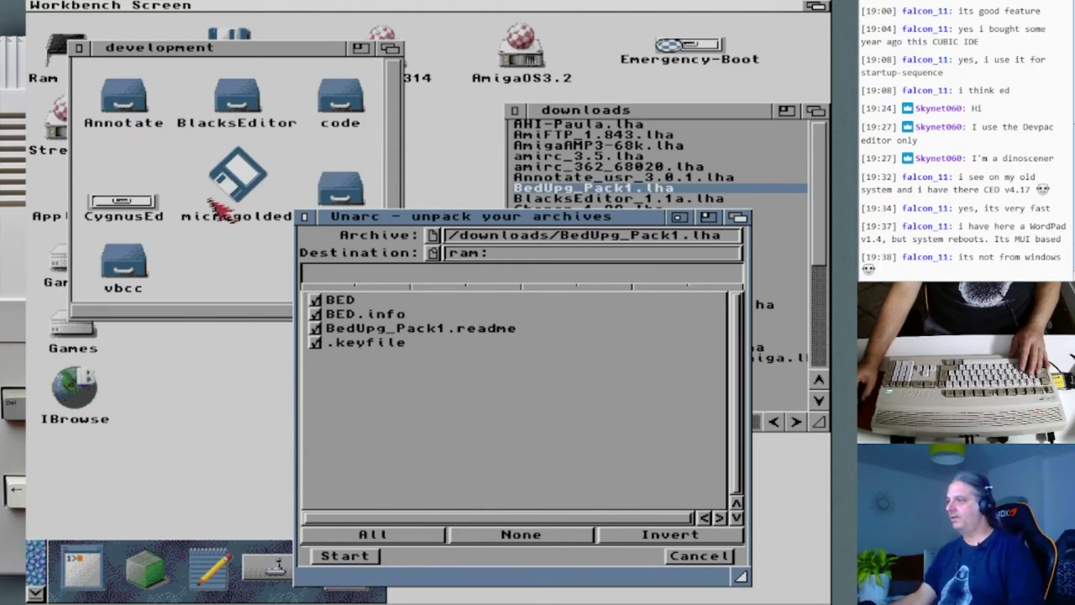
Set the unpack destination to the BlacksEditor drawer in development, then check that drawer's existing contents and close it.
drag(239, 108, 384, 384)
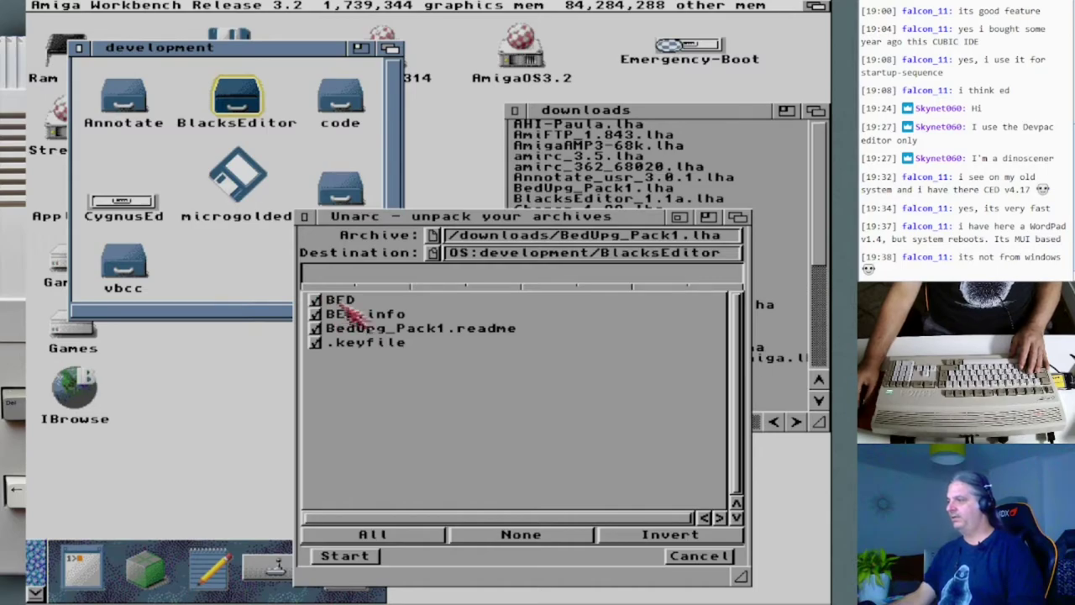
double_click(239, 103)
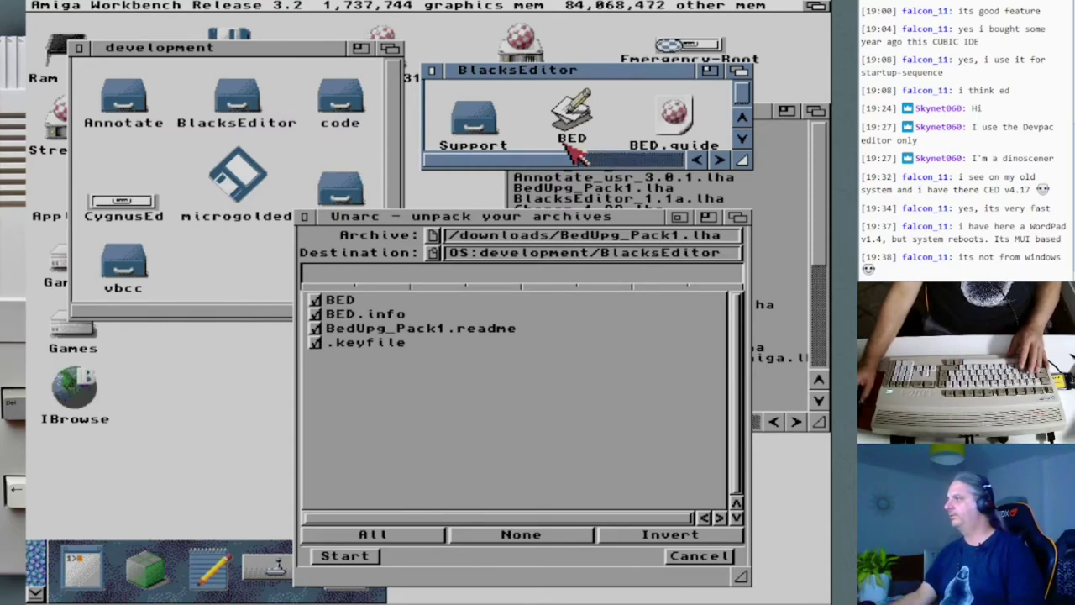
click(626, 162)
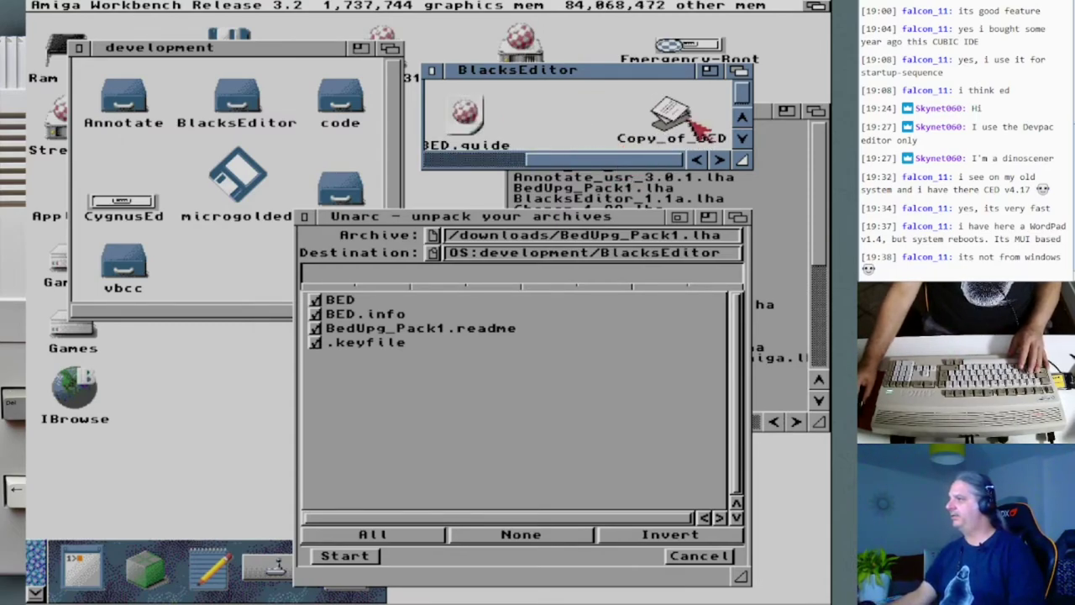
click(473, 161)
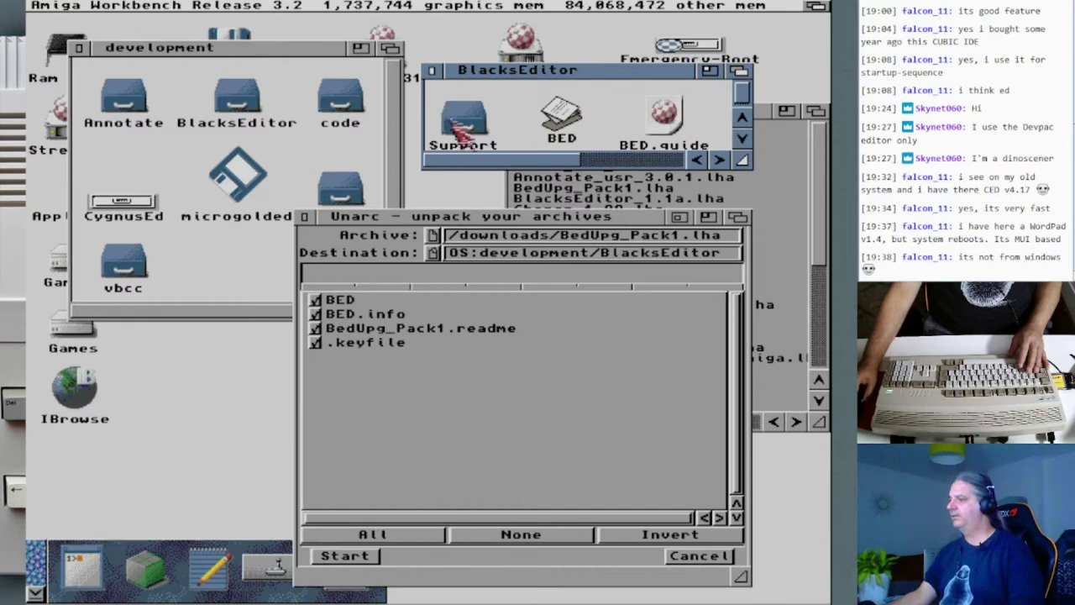
click(431, 71)
Unpack all files of the BedUpg_Pack1 archive, overwriting all existing ones, and close Unarc.
click(359, 561)
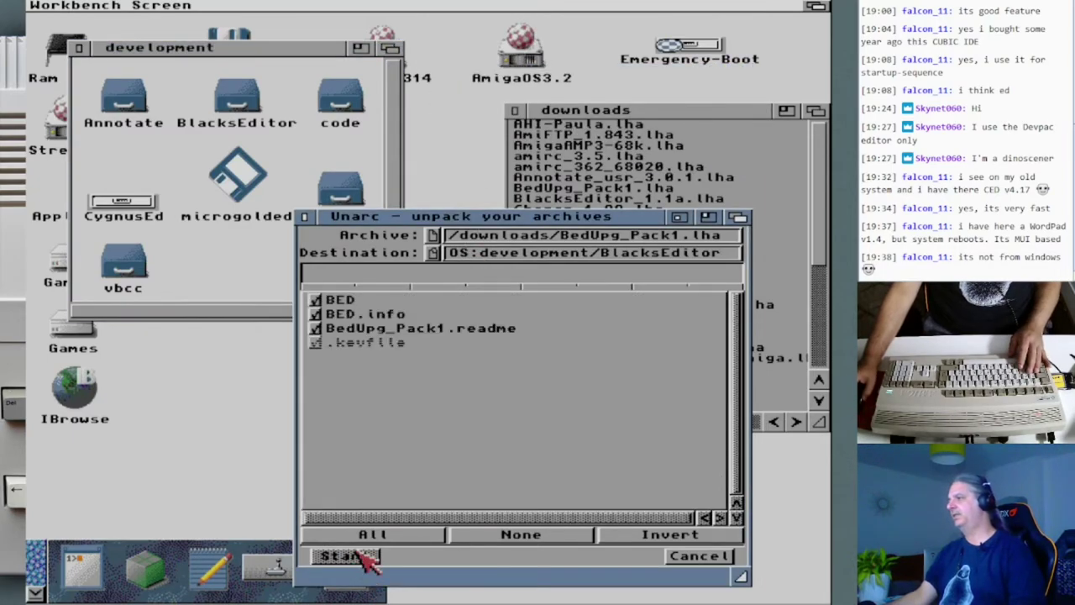
click(357, 561)
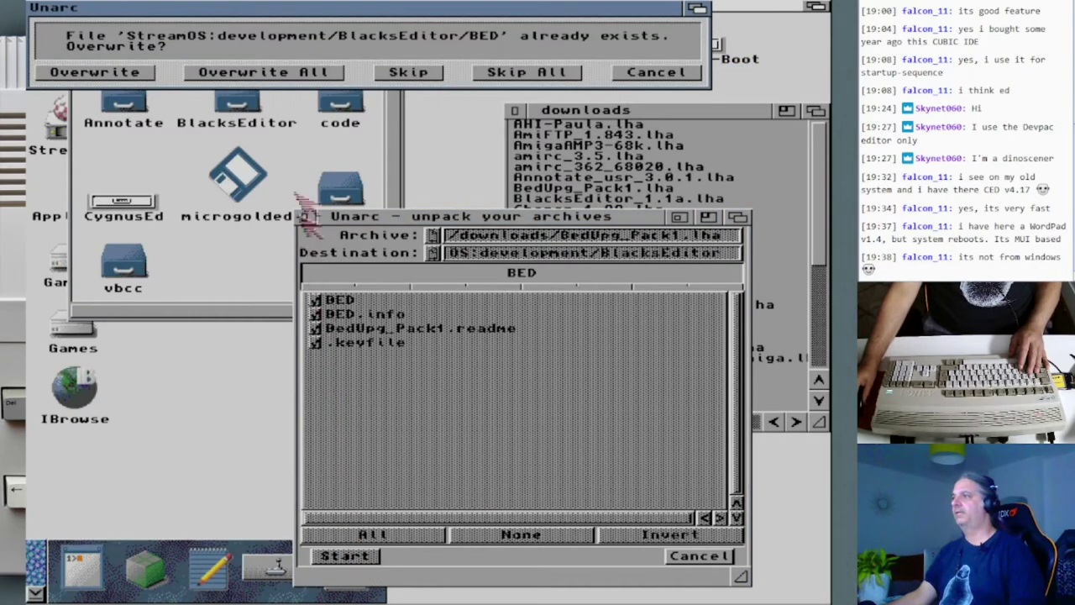
click(277, 73)
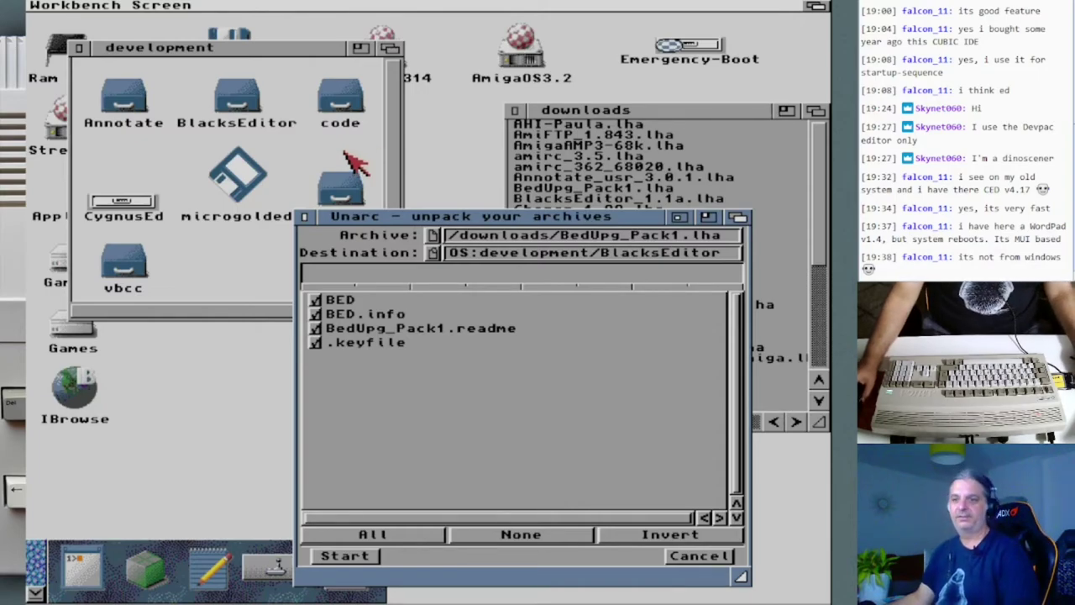
click(305, 217)
Open the BlacksEditor drawer and launch BED.
double_click(241, 108)
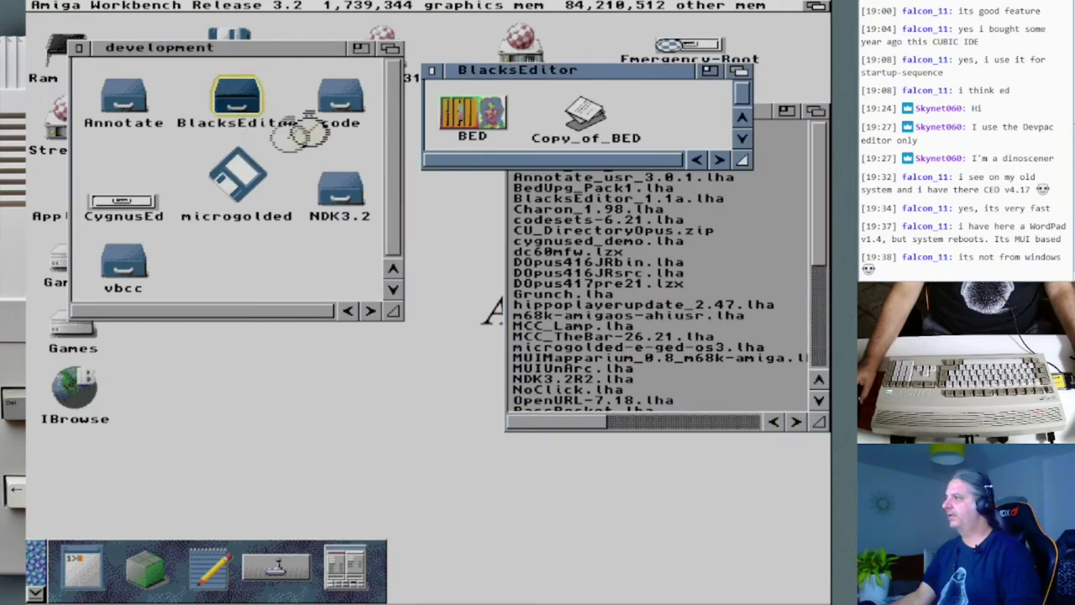
click(483, 122)
double_click(483, 122)
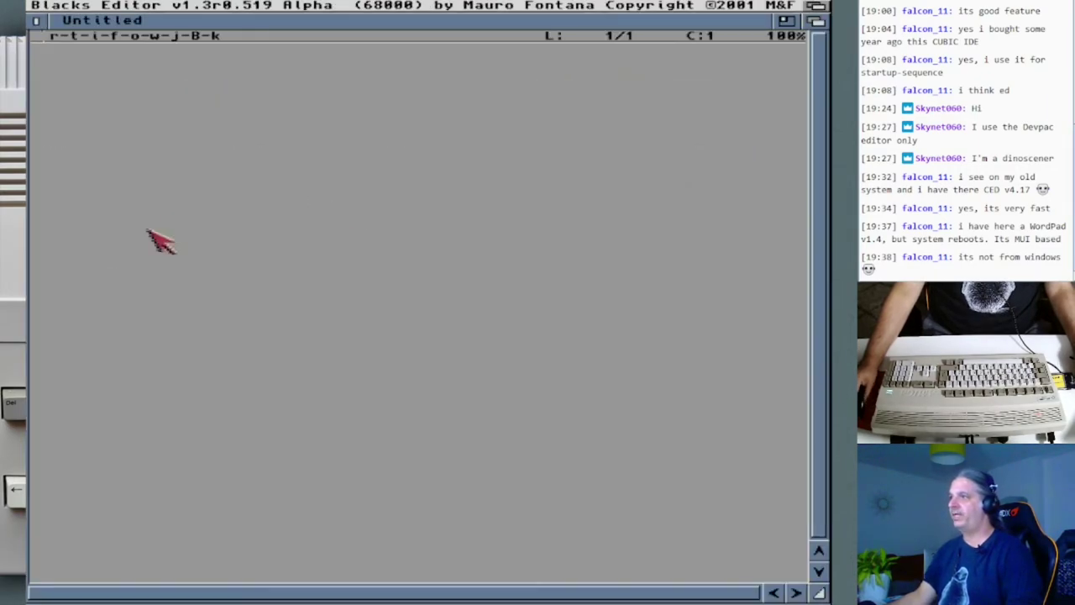
Examine the About BED information for version and registration details, moving its requester clear of the corner, and dismiss it.
right_click(97, 5)
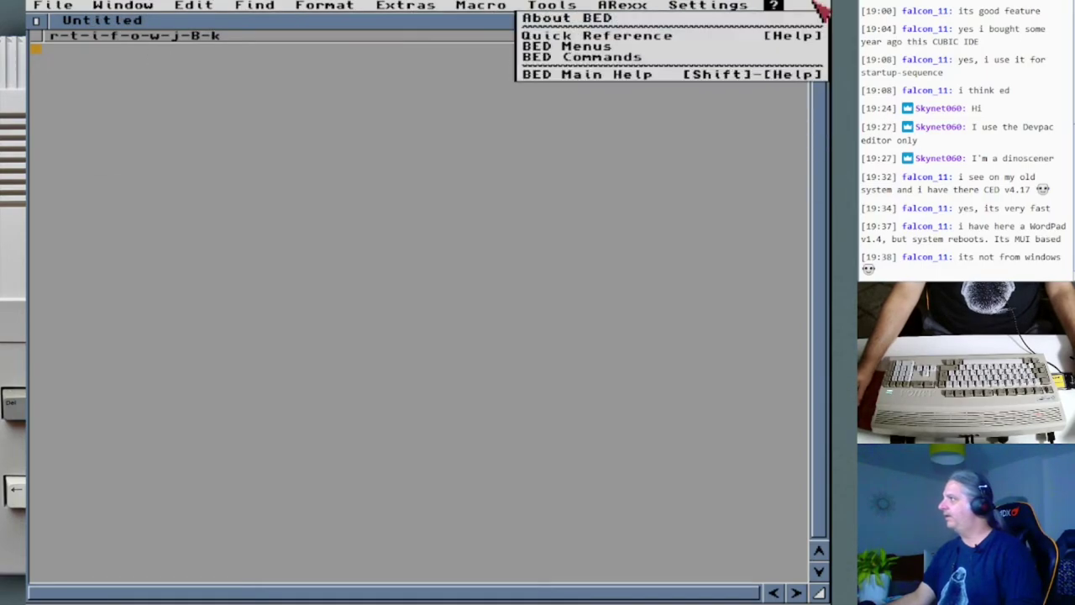
mouse_move(757, 7)
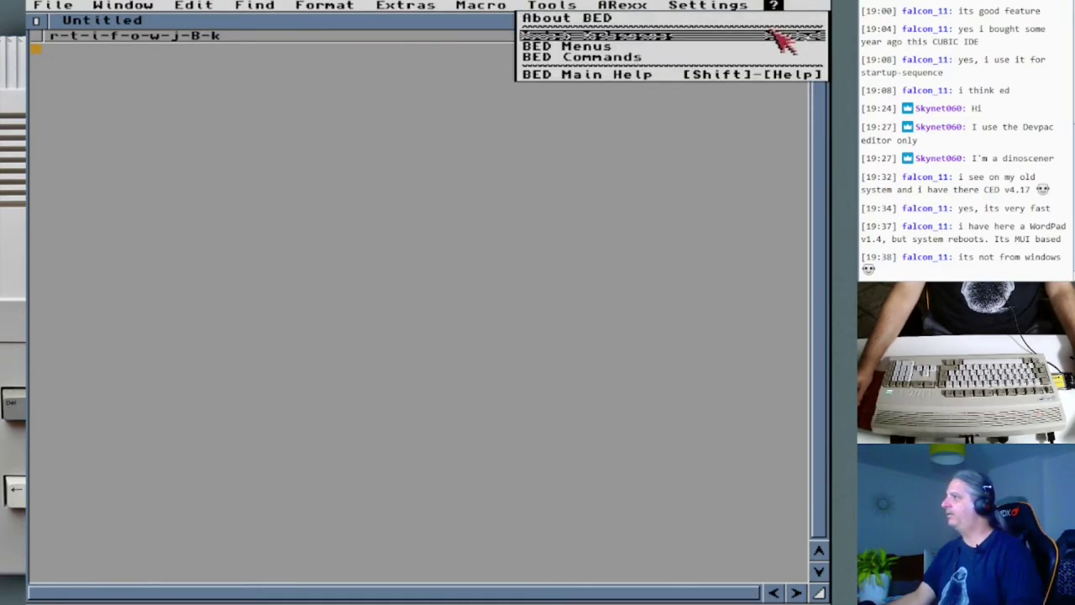
right_click(781, 18)
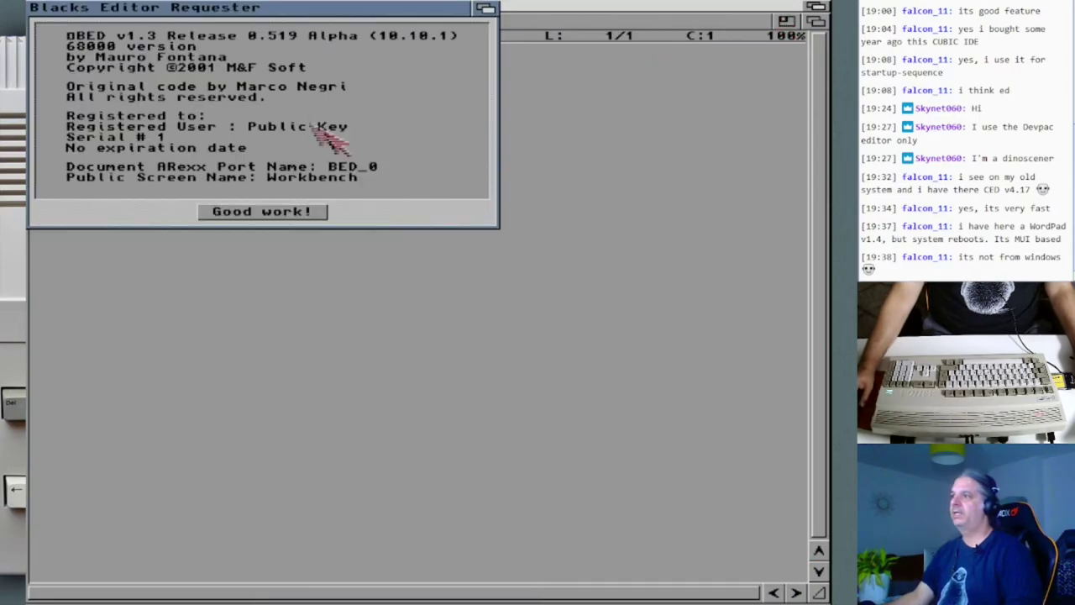
drag(189, 9, 240, 79)
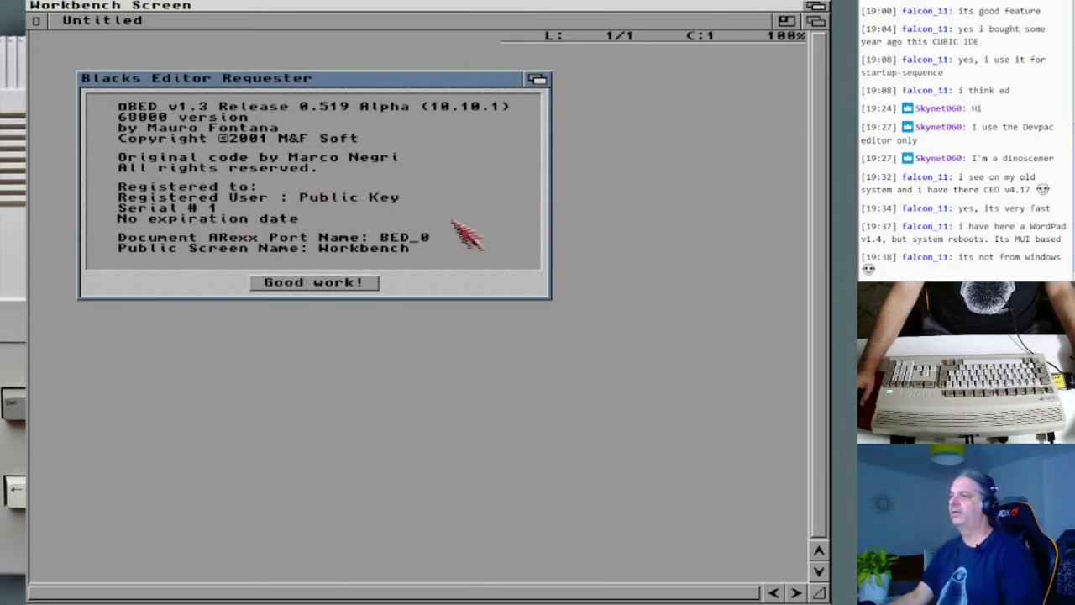
click(283, 285)
Open BED.guide from the BlacksEditor drawer and browse down to the MoveEOL command reference.
right_click(78, 9)
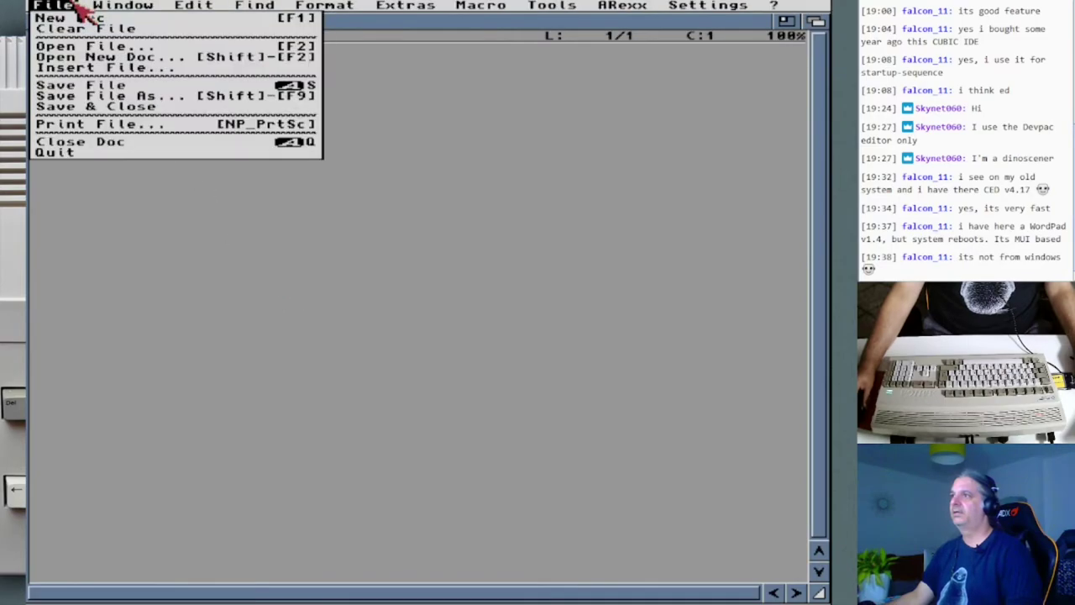
right_click(84, 46)
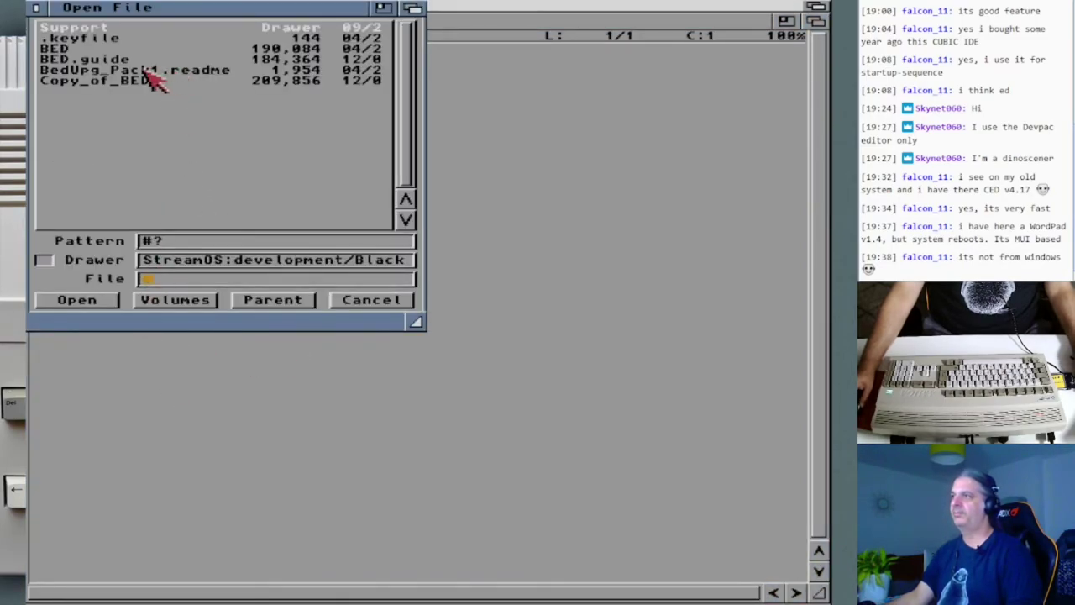
double_click(79, 59)
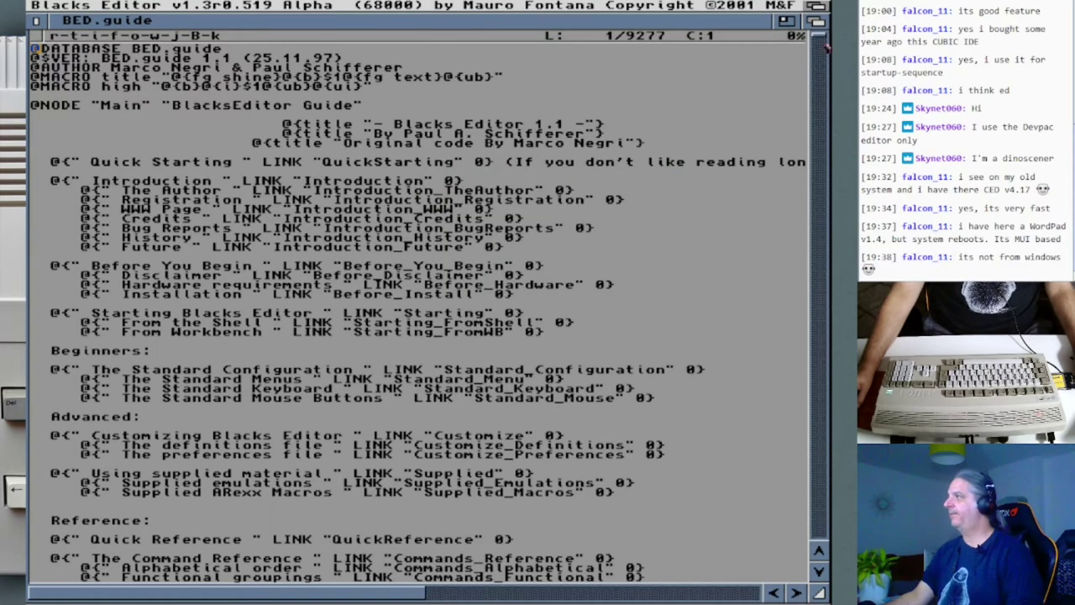
drag(823, 42, 819, 263)
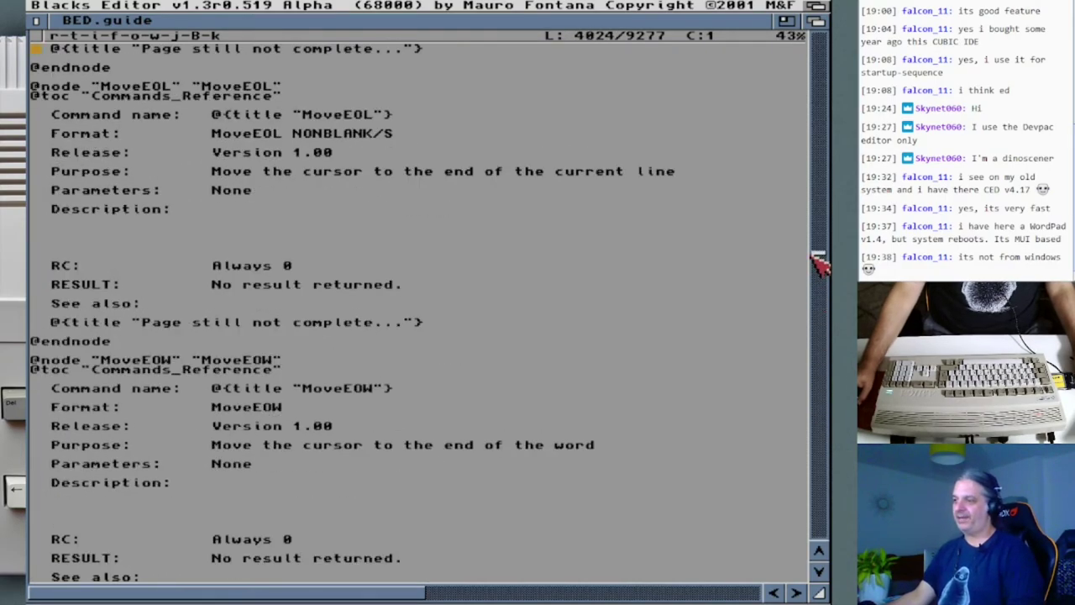
Return to the beginning of BED.guide and look through the editor's file, window, find and format commands.
drag(819, 263, 820, 38)
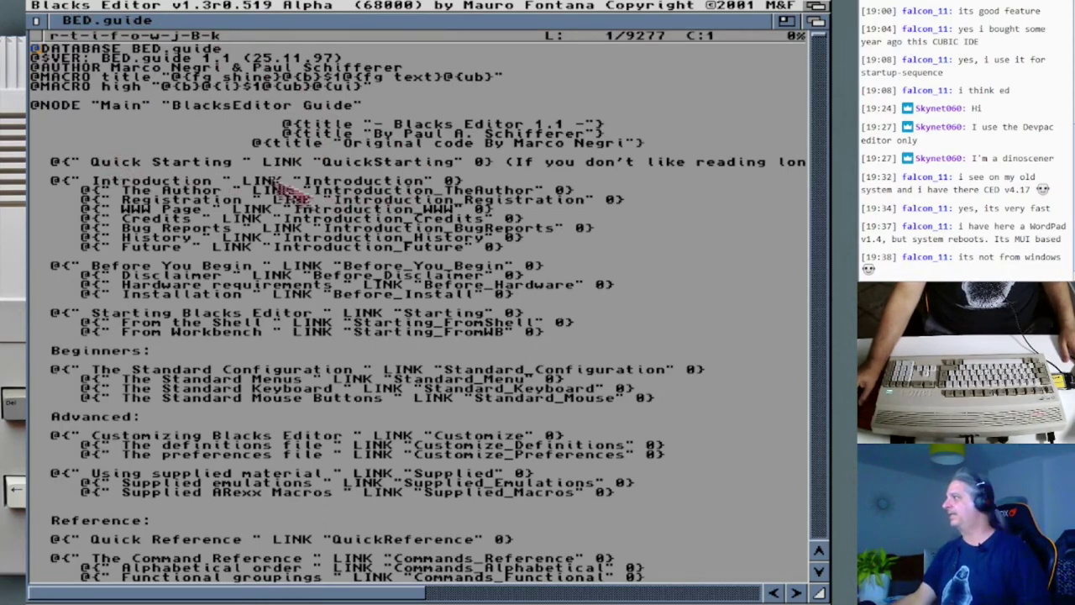
drag(826, 40, 821, 205)
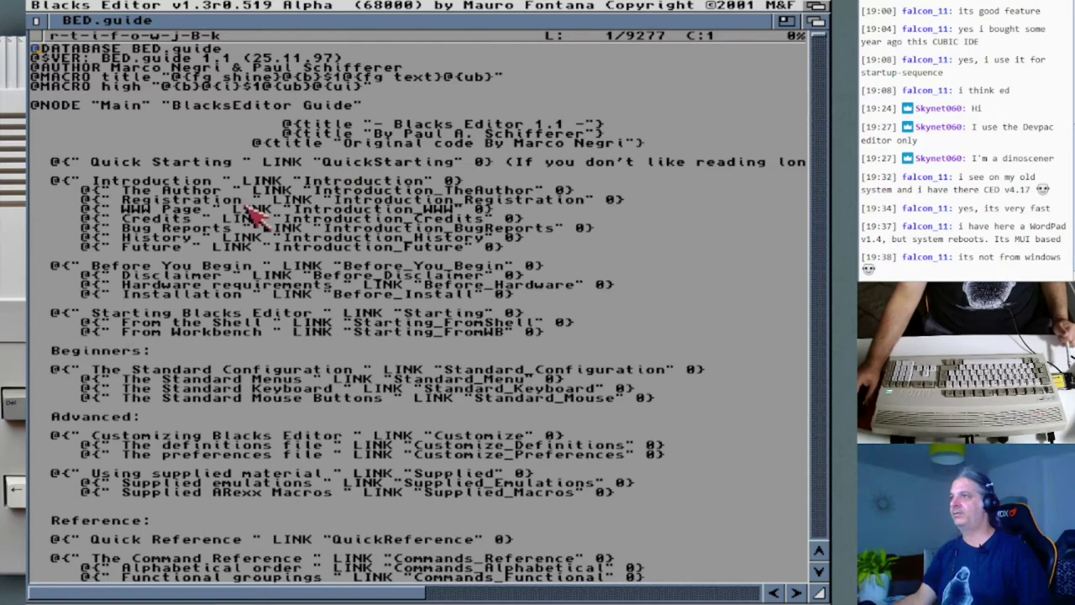
right_click(74, 7)
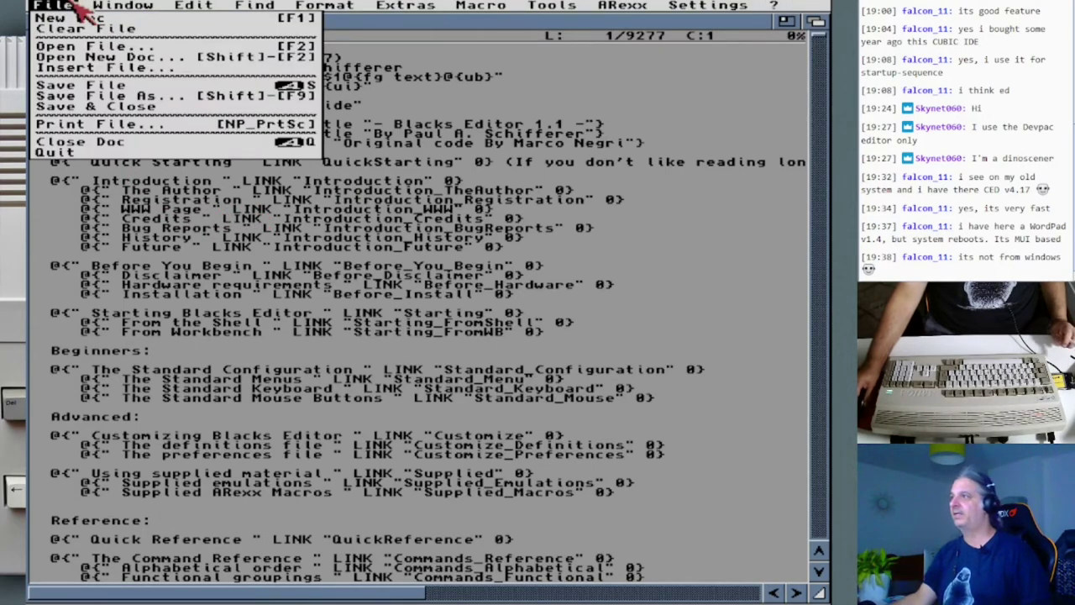
mouse_move(197, 6)
mouse_move(260, 9)
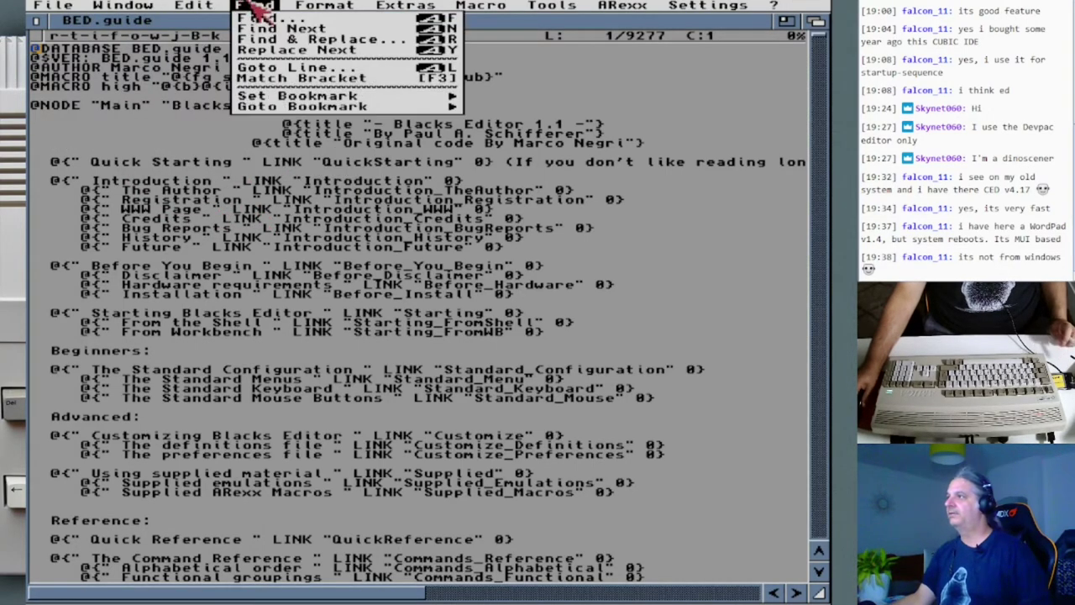
mouse_move(329, 9)
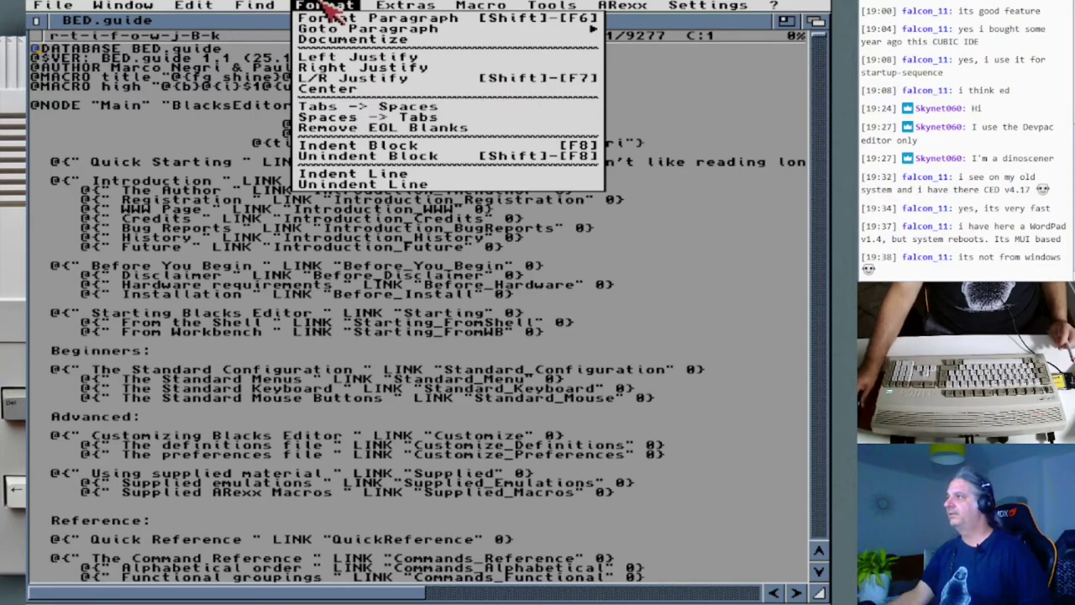
mouse_move(155, 11)
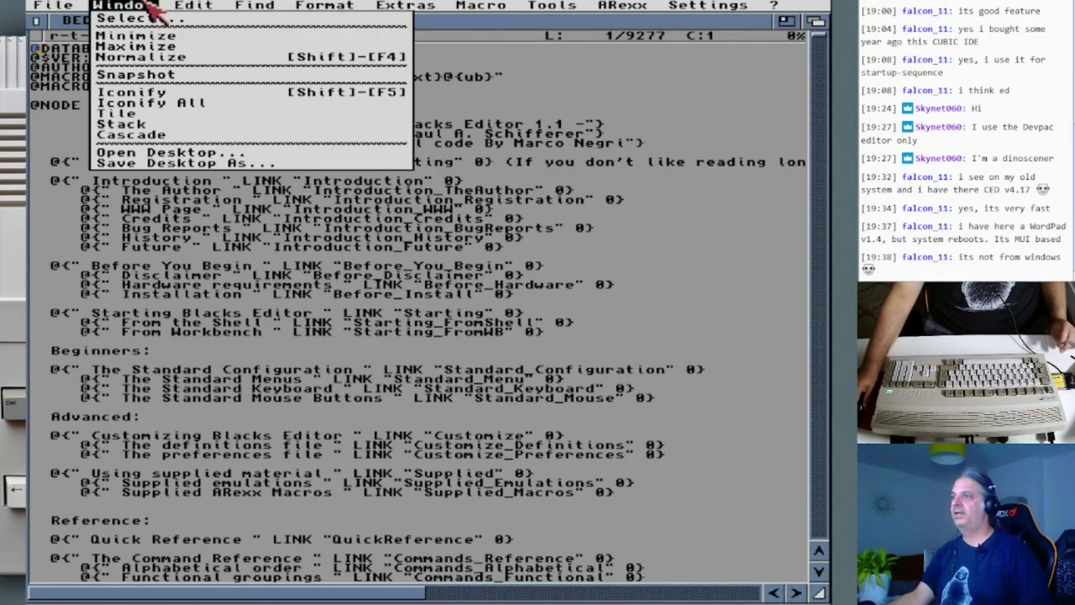
right_click(150, 6)
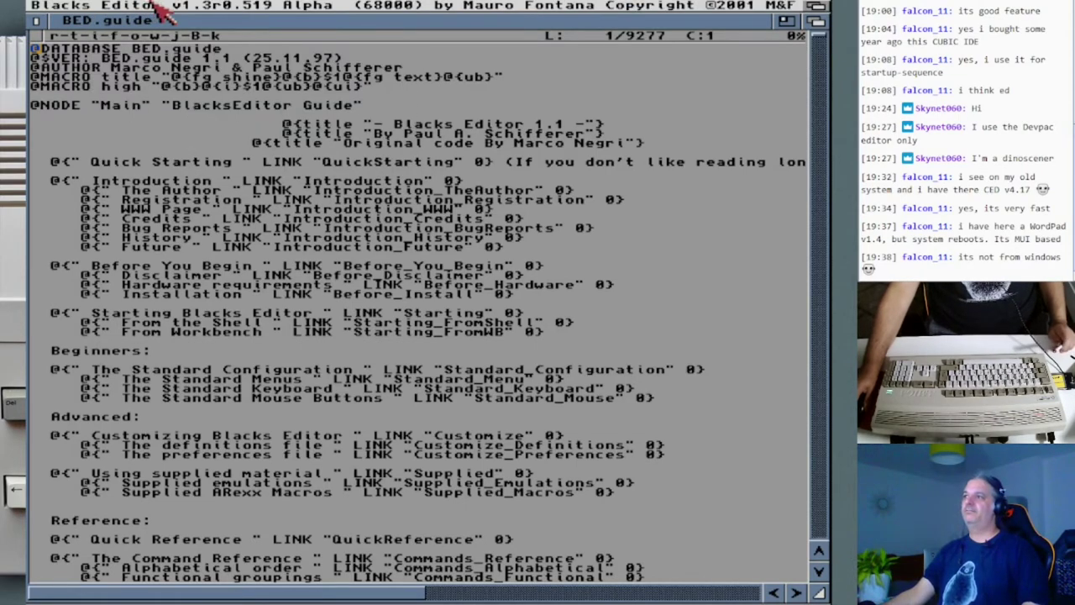
right_click(156, 4)
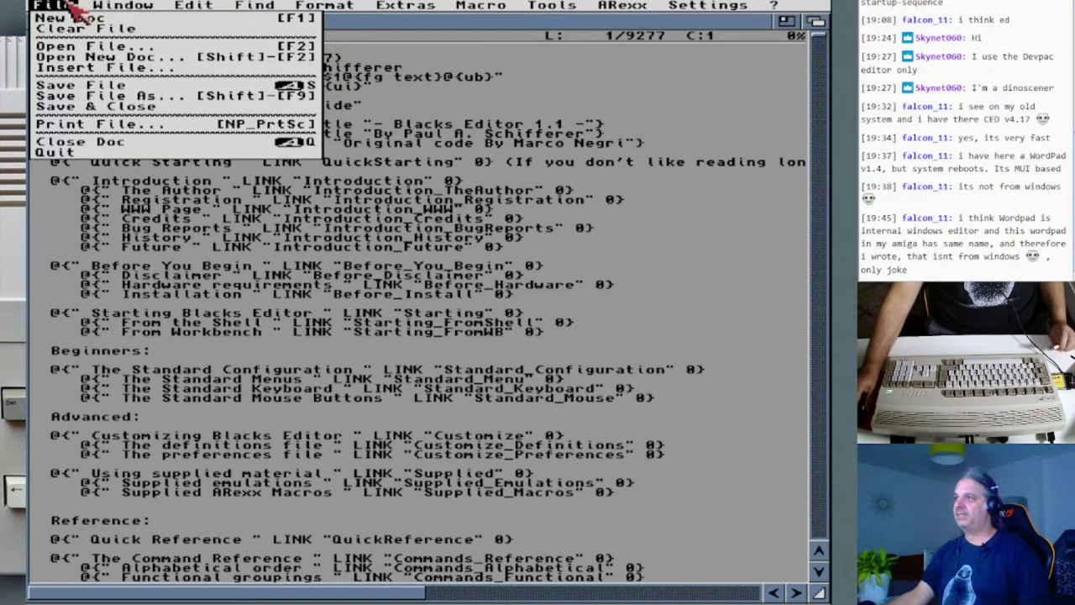
right_click(69, 34)
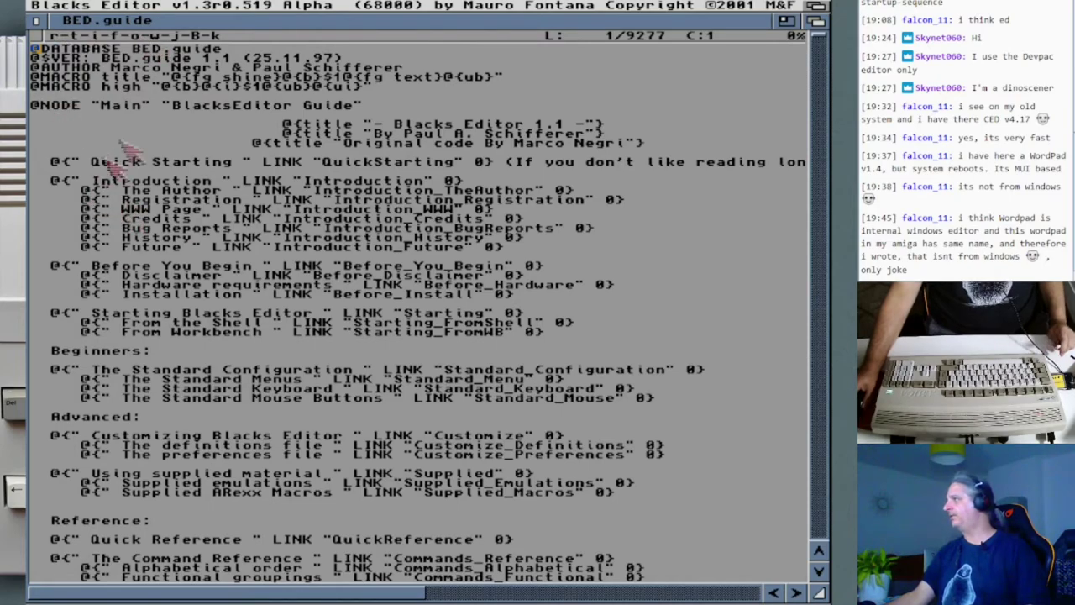
View the About BED information again and dismiss its requester.
right_click(612, 9)
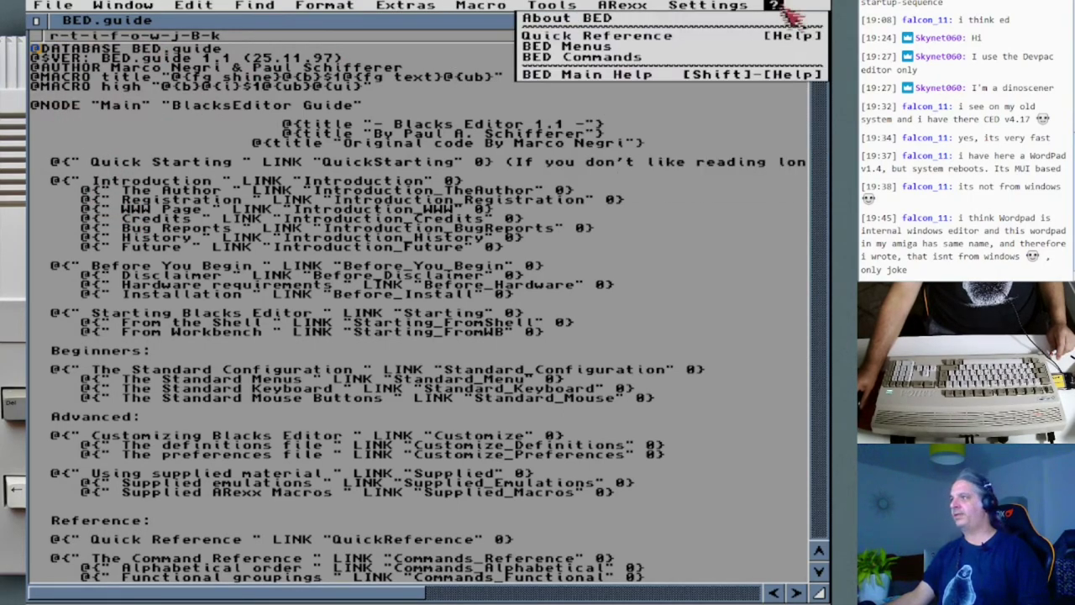
right_click(777, 17)
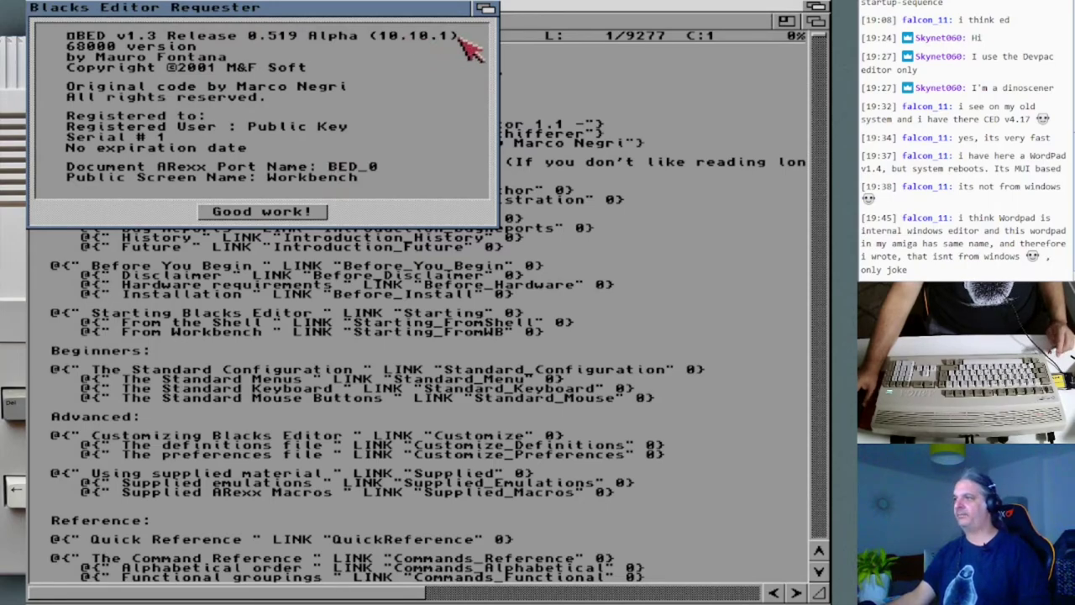
click(242, 217)
click(165, 228)
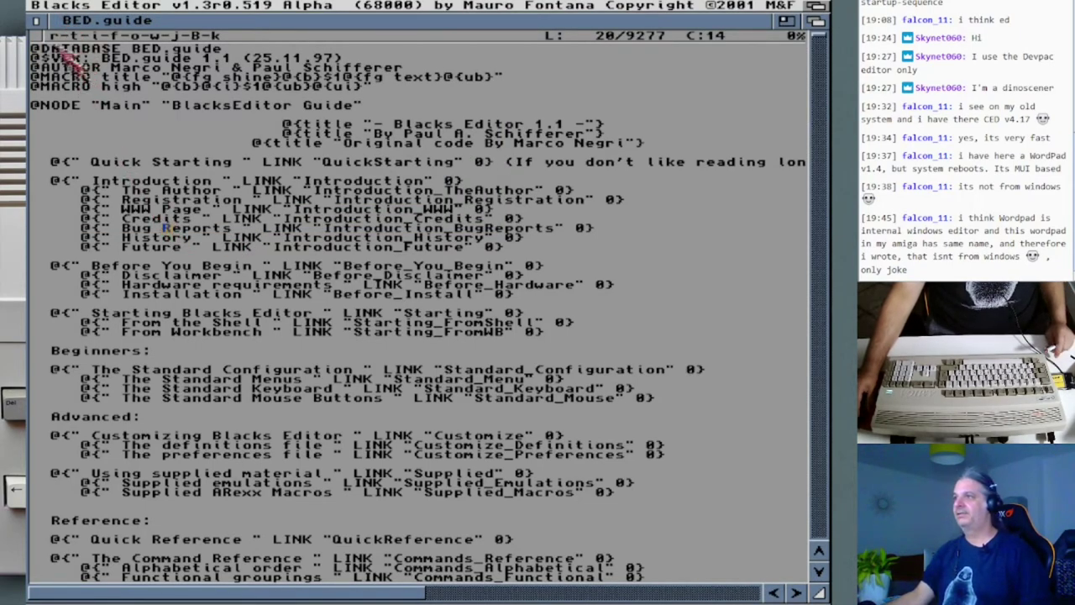
Close BED.guide and the development and BlacksEditor drawers, and switch to IBrowse.
right_click(55, 10)
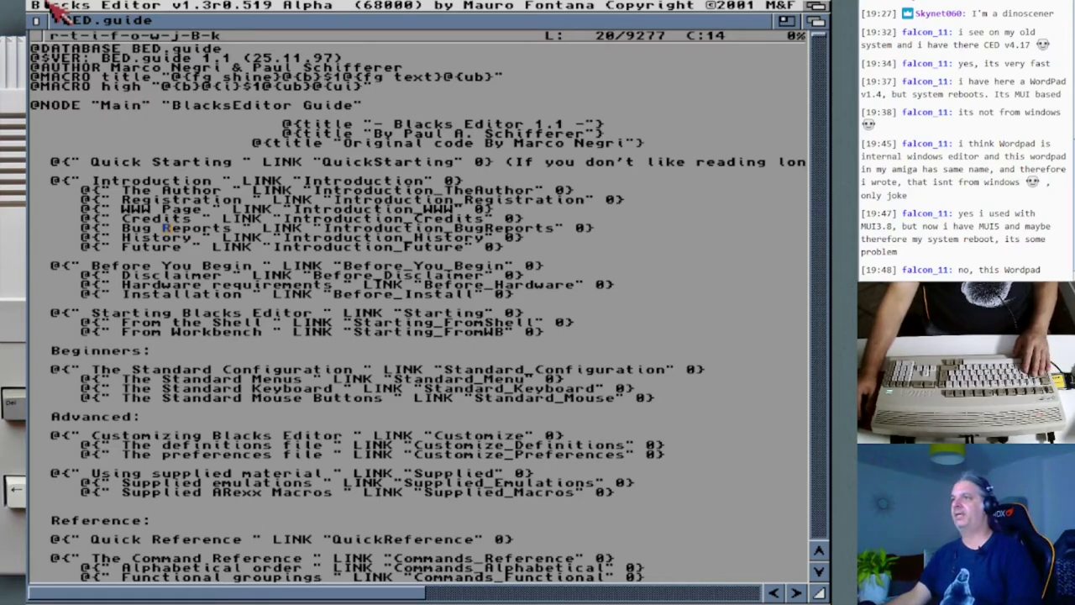
click(36, 20)
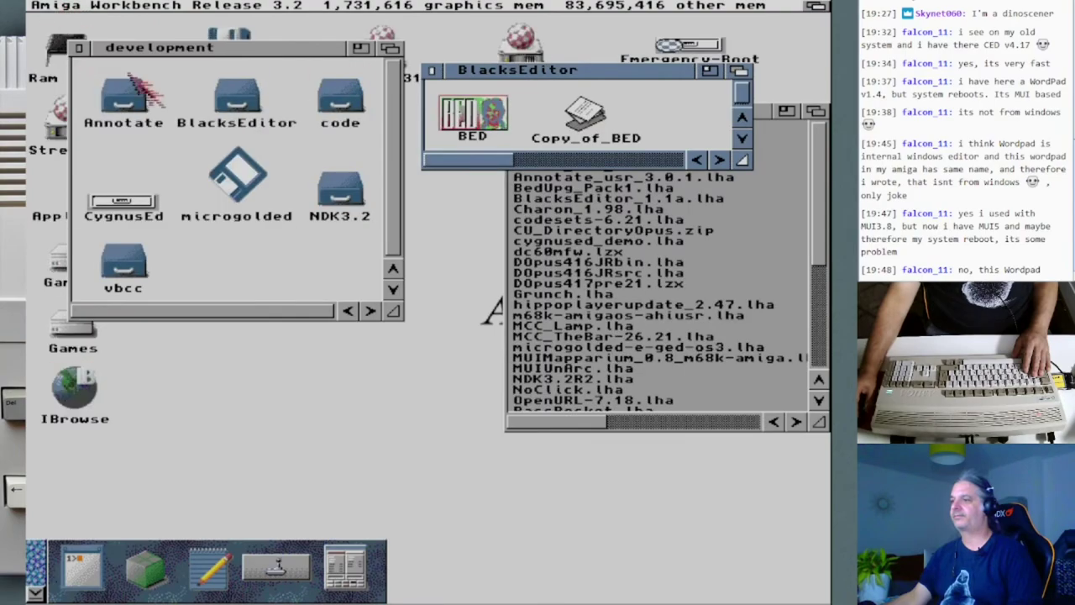
click(78, 47)
drag(82, 390, 90, 386)
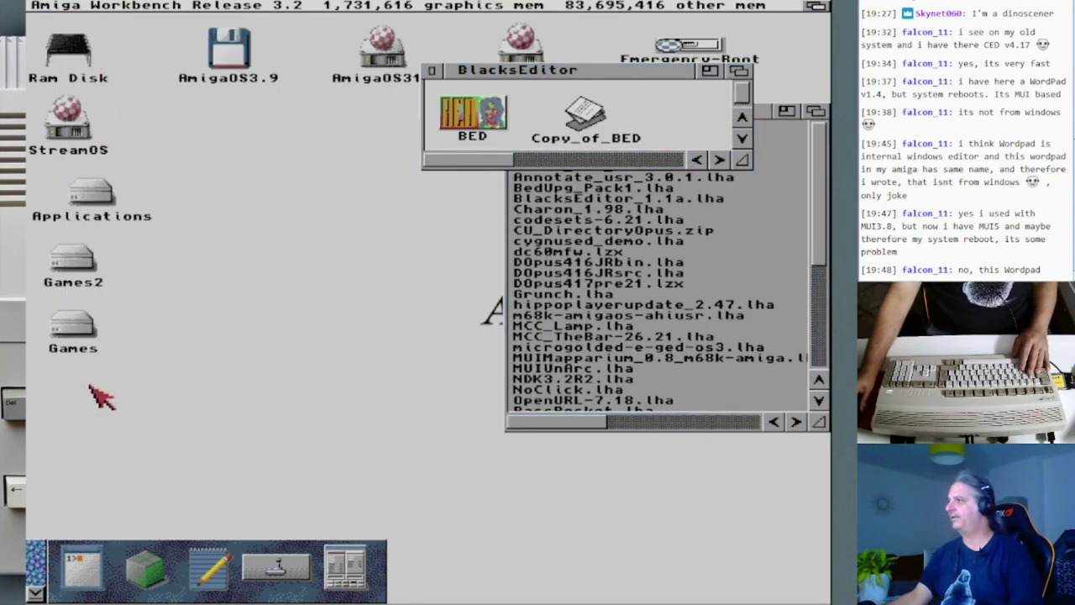
click(432, 71)
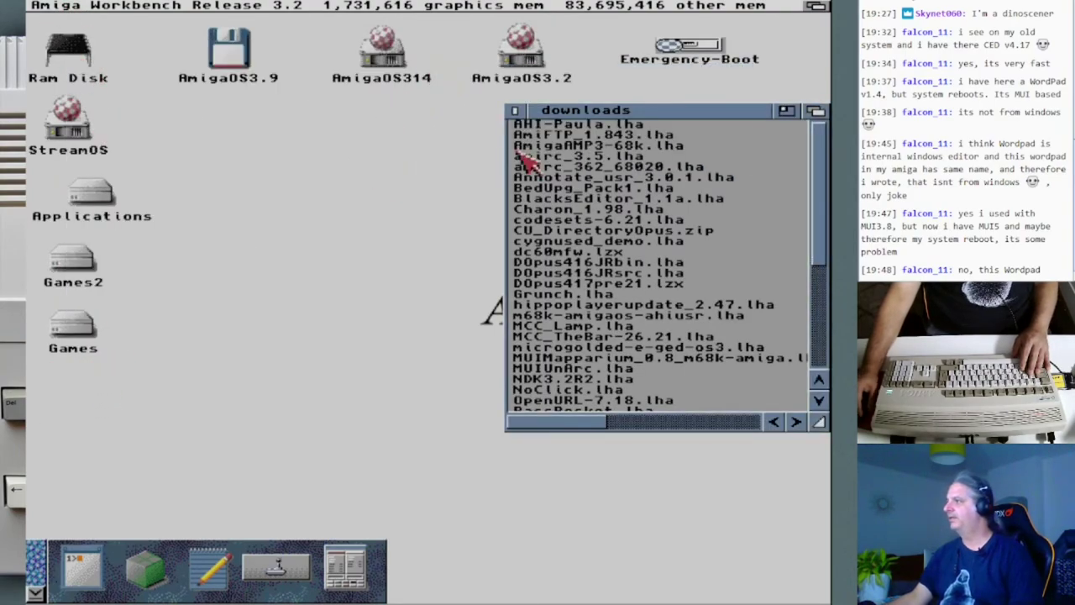
Replace the current address in IBrowse with aminet.net and load the site.
click(327, 169)
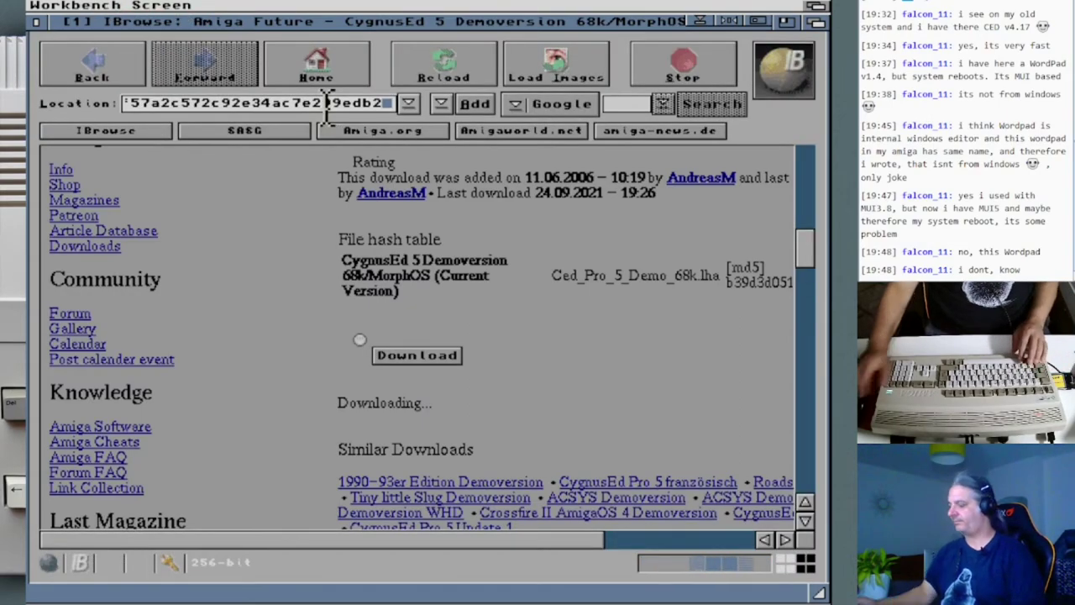
key(super+x)
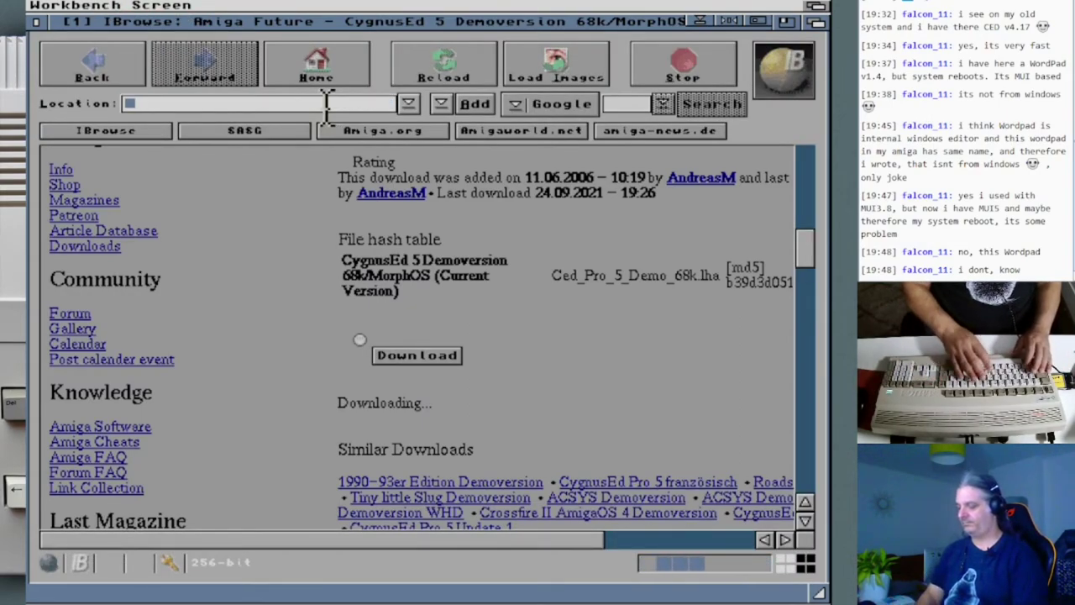
text(aminet)
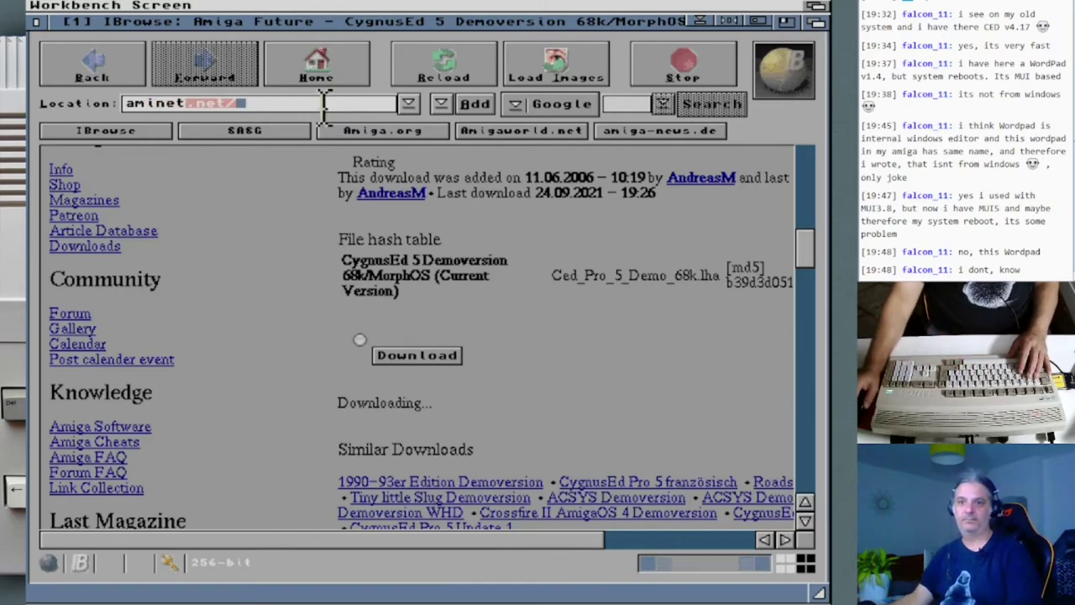
key(Return)
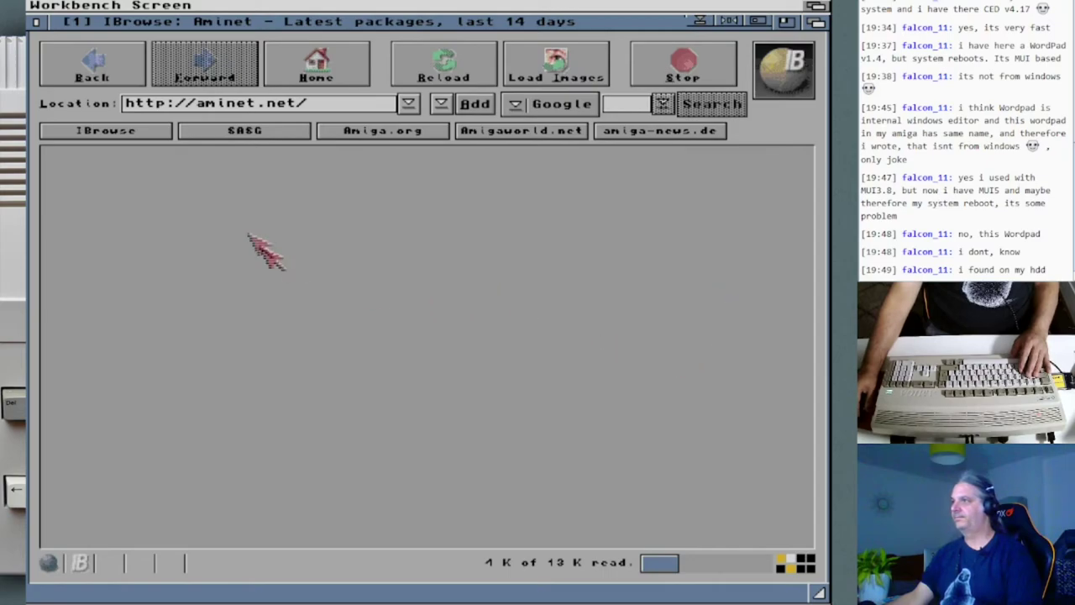
Search the Aminet packages for "wordpad".
click(311, 105)
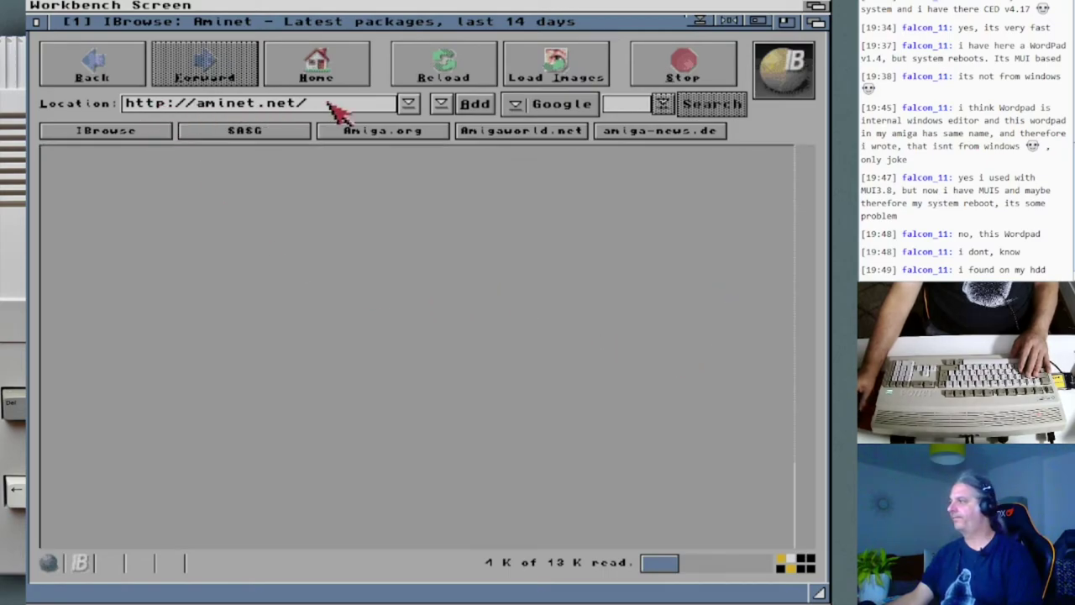
click(642, 197)
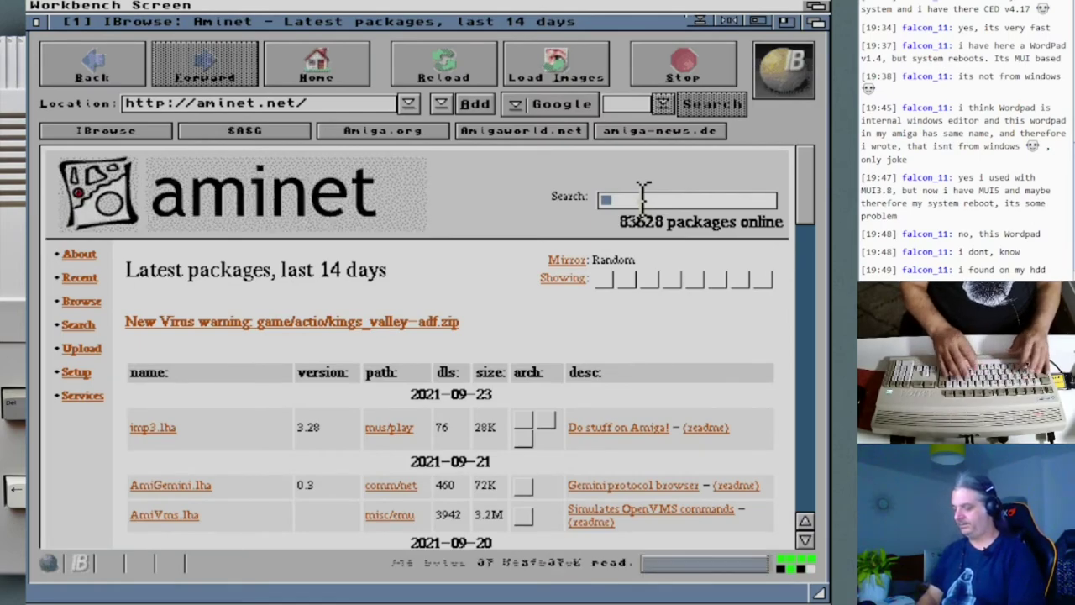
text(wordpad)
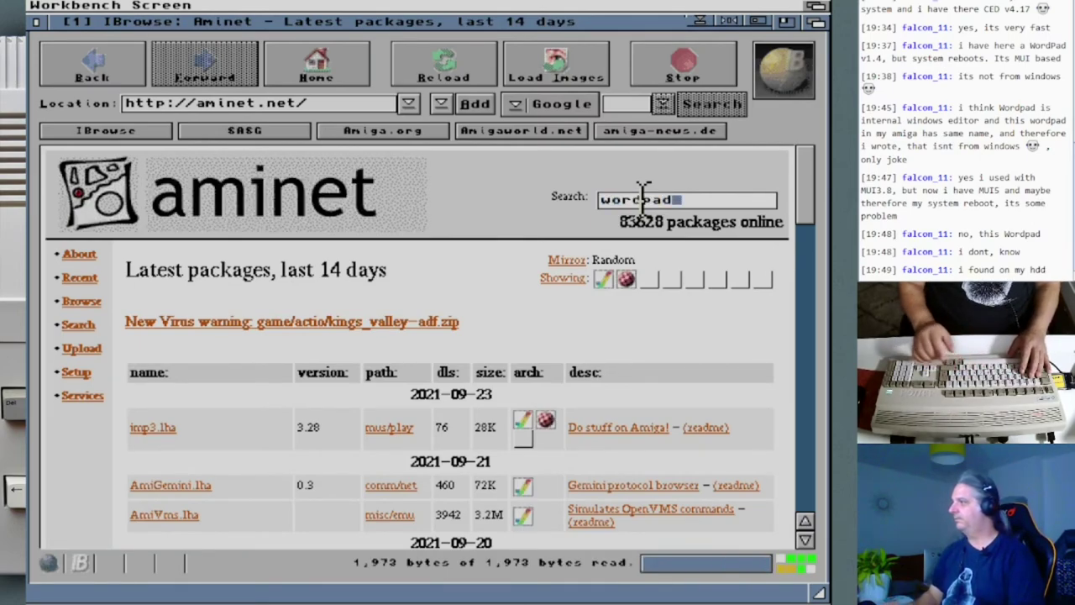
key(Return)
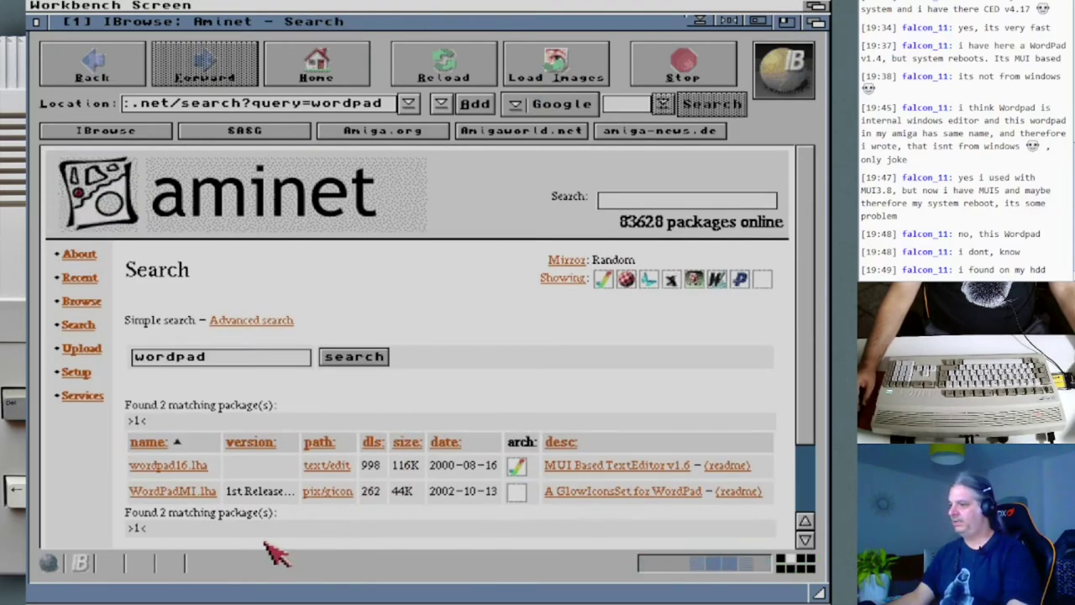
Download wordpad16.lha from the search results into the downloads drawer and iconify IBrowse.
click(174, 467)
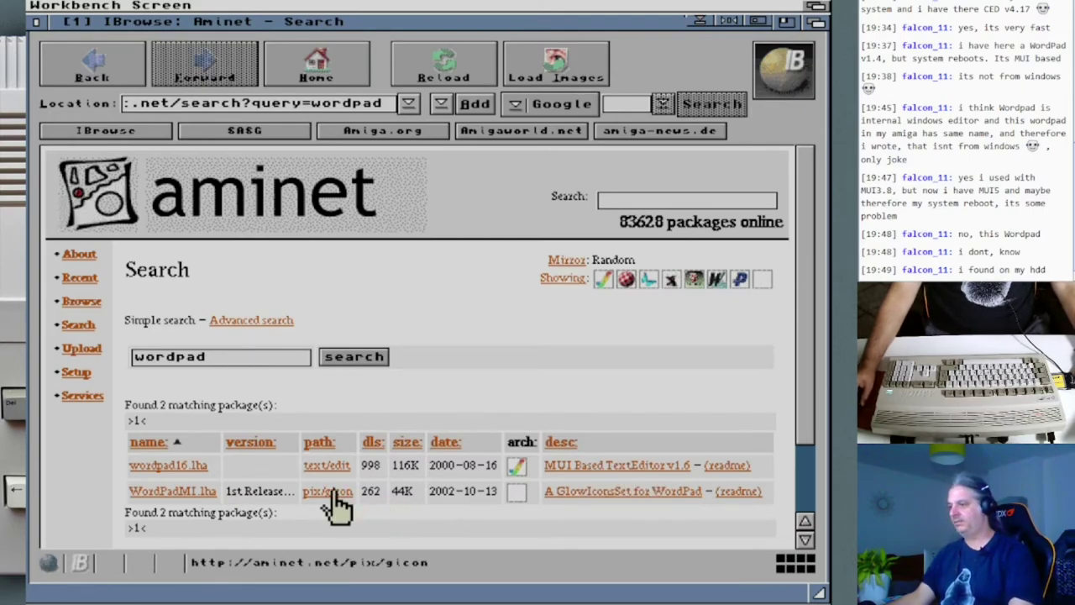
click(171, 466)
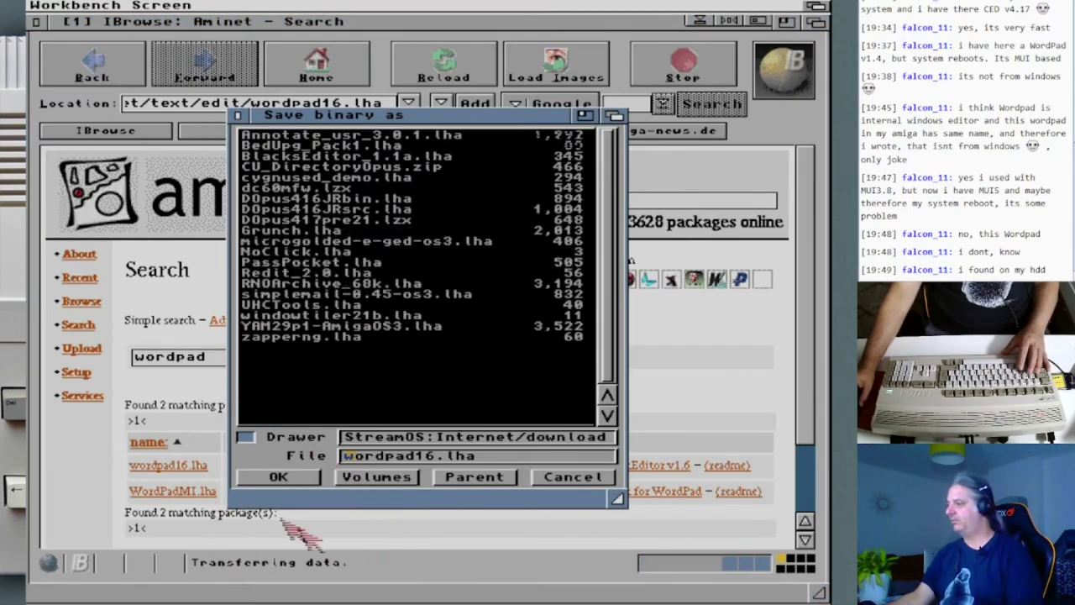
click(294, 474)
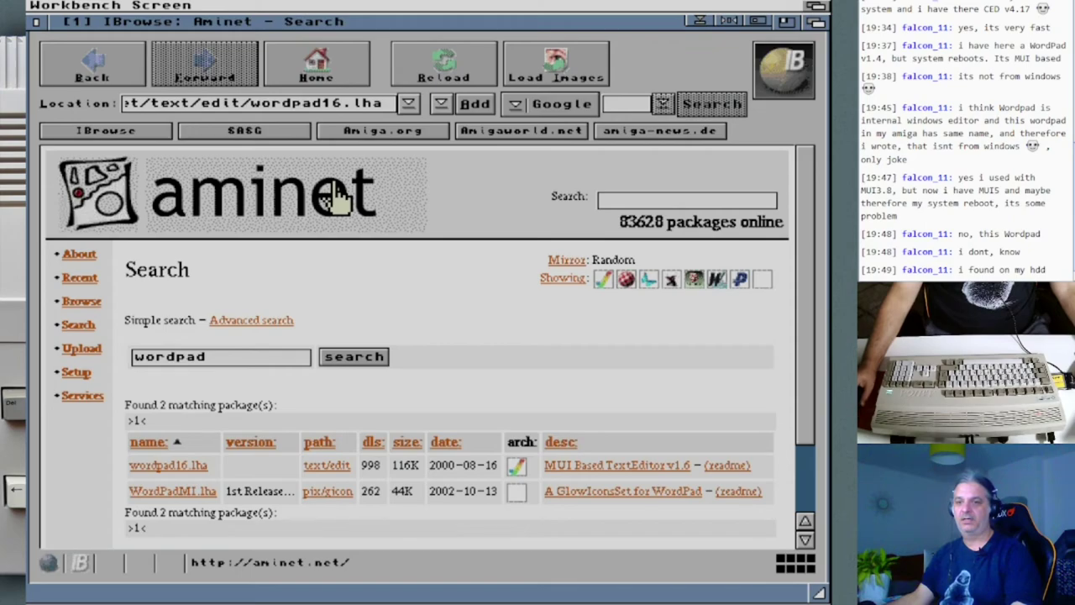
click(756, 20)
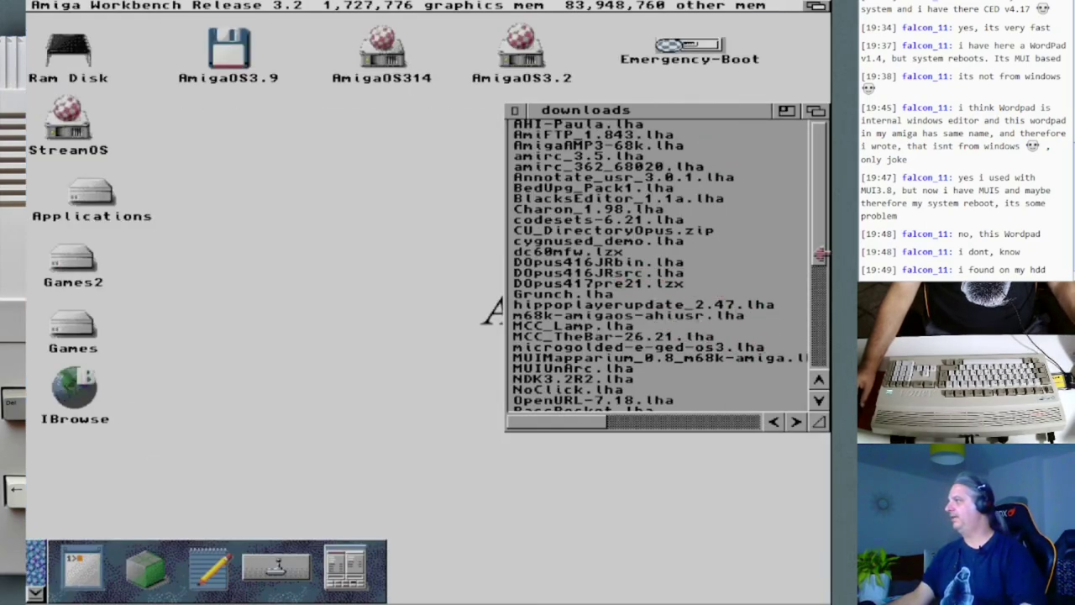
Open wordpad16.lha from the downloads drawer in Unarc, start unpacking all its files to ram:, and open the Ram Disk.
click(682, 116)
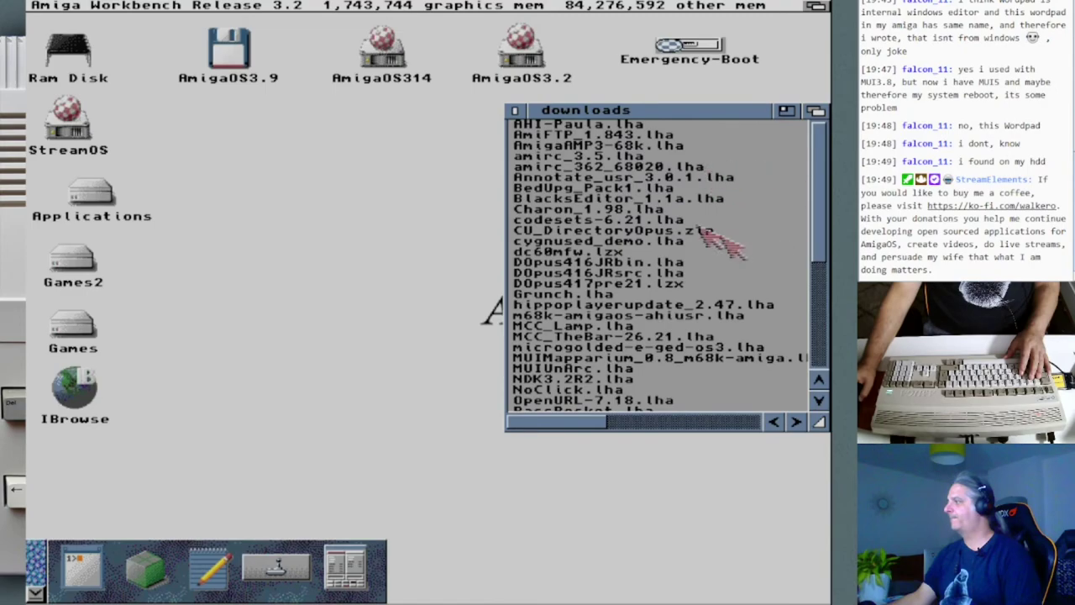
click(824, 338)
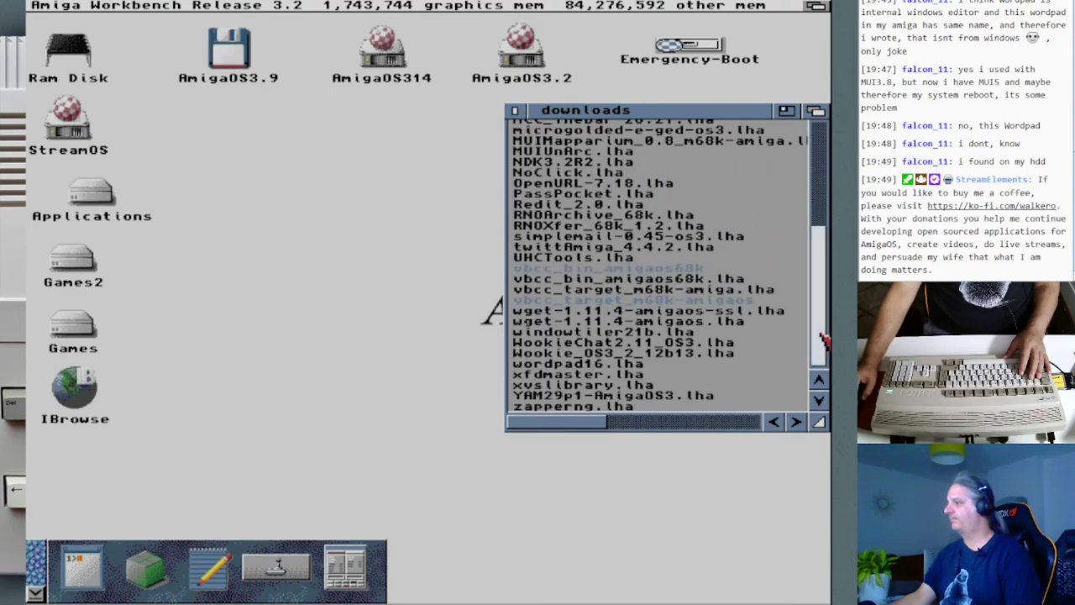
double_click(607, 367)
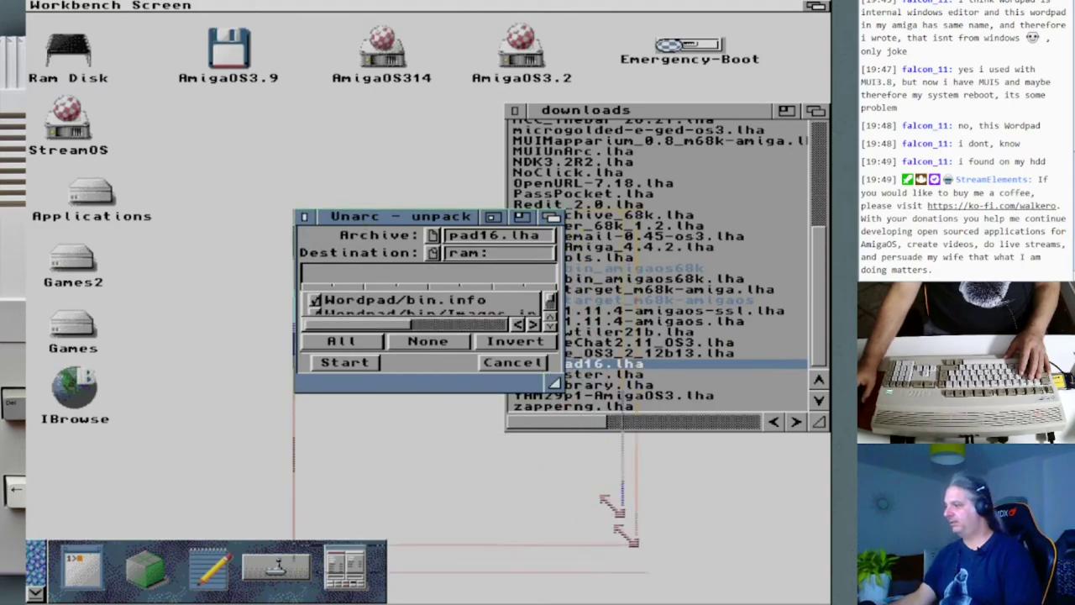
scroll(474, 429, down, 1)
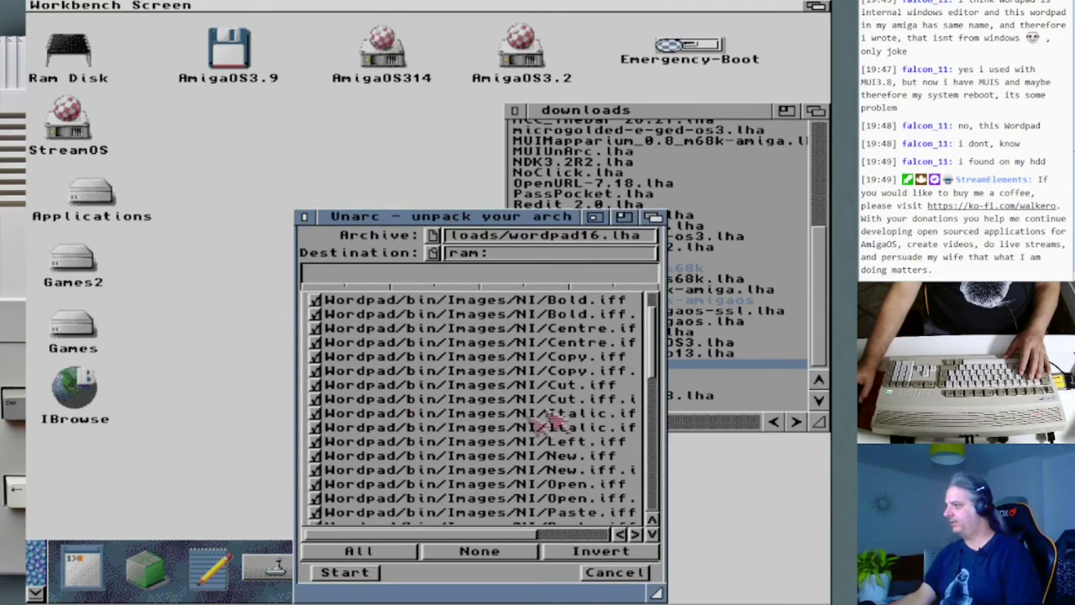
drag(660, 360, 664, 529)
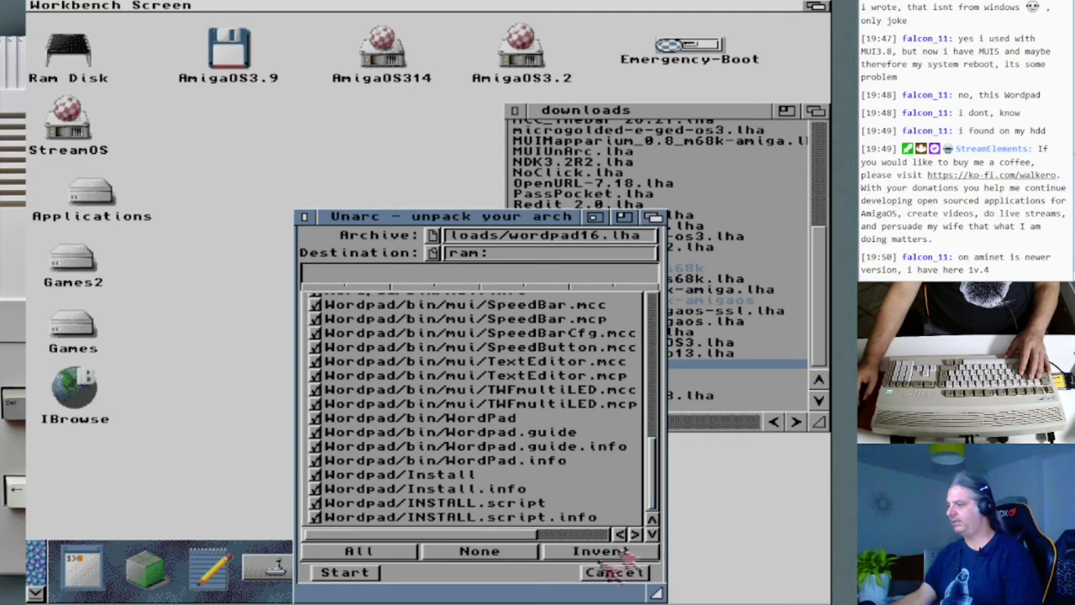
click(351, 576)
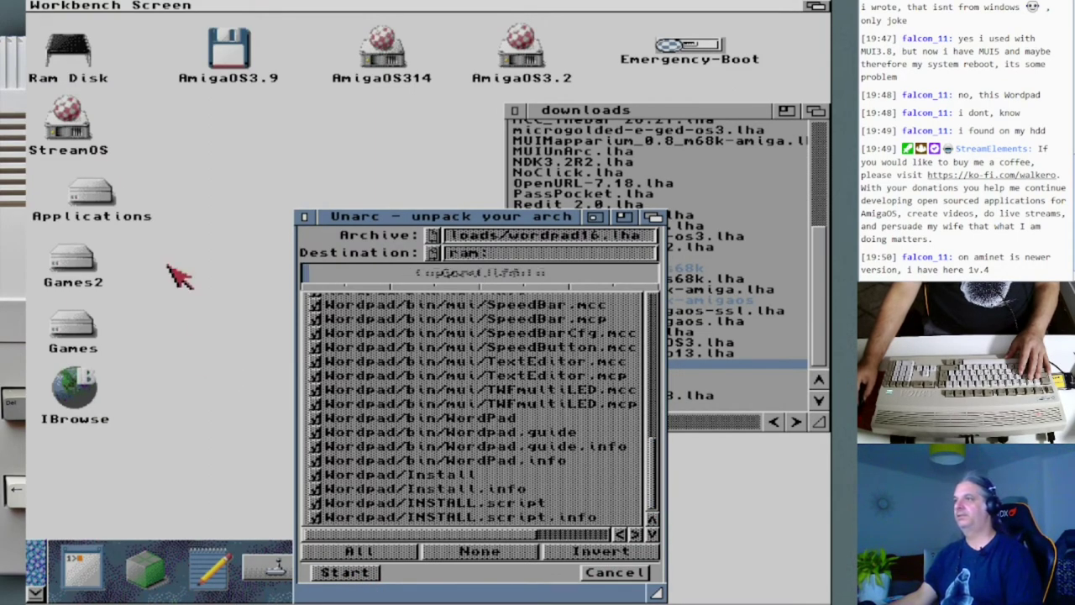
double_click(82, 67)
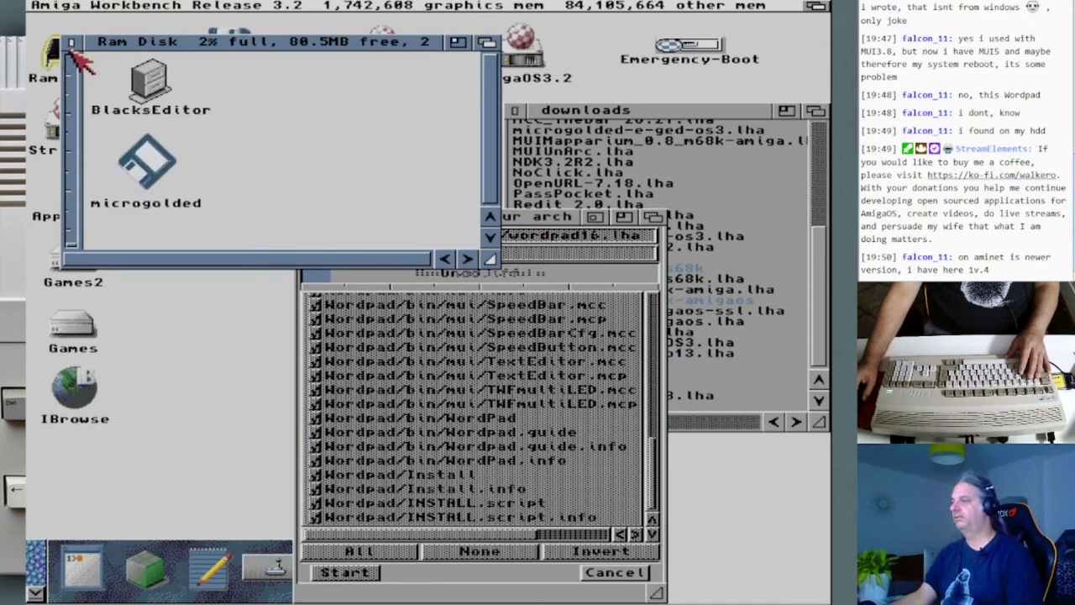
Close the Ram Disk window, look through the WordPad archive's file list in Unarc, and close Unarc.
click(75, 41)
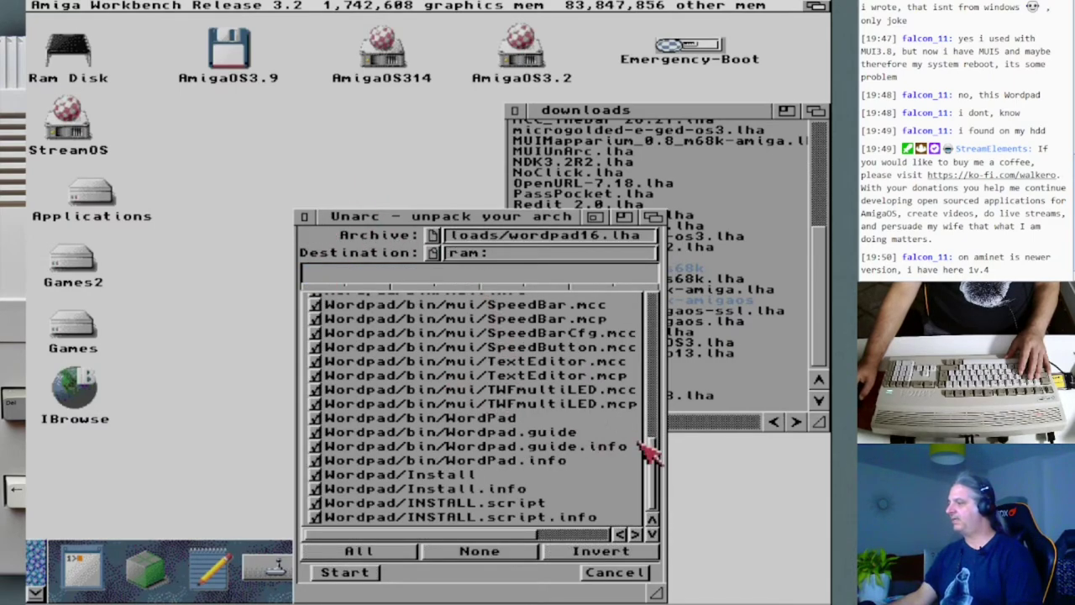
drag(647, 451, 650, 426)
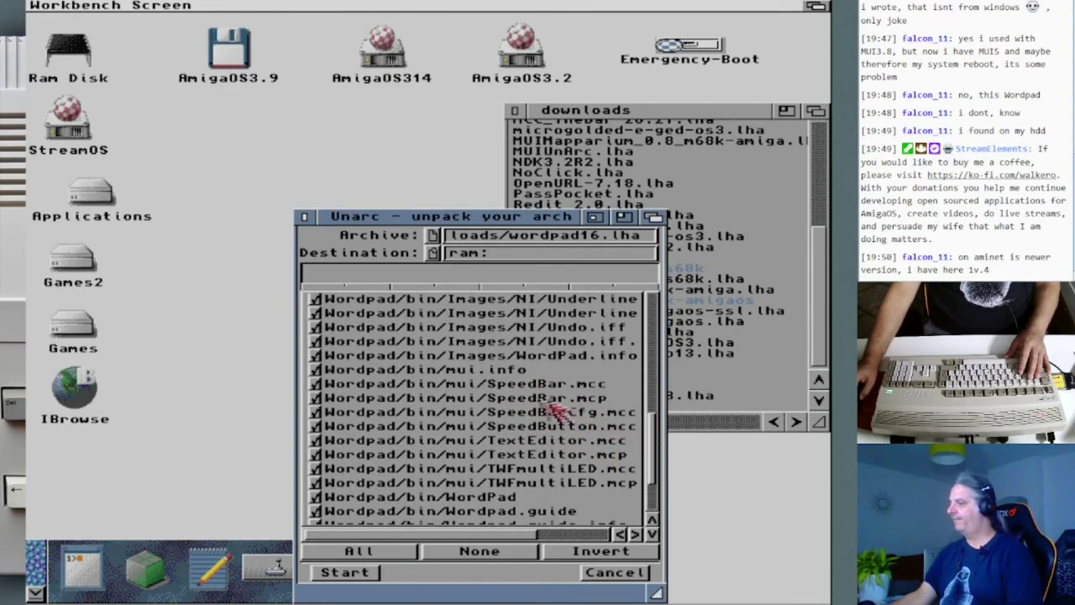
drag(659, 447, 658, 508)
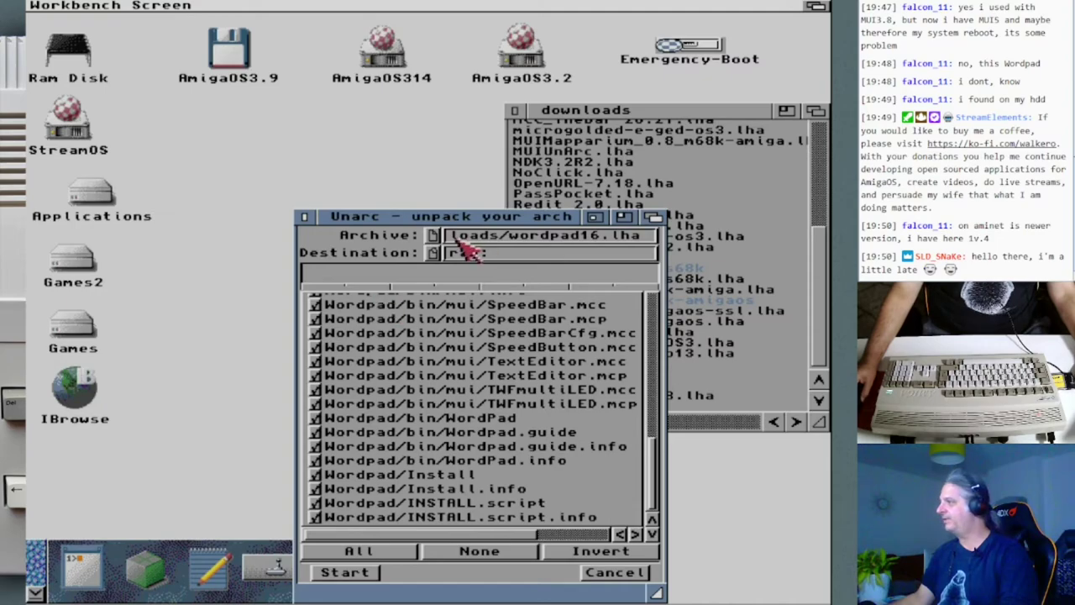
drag(474, 220, 374, 149)
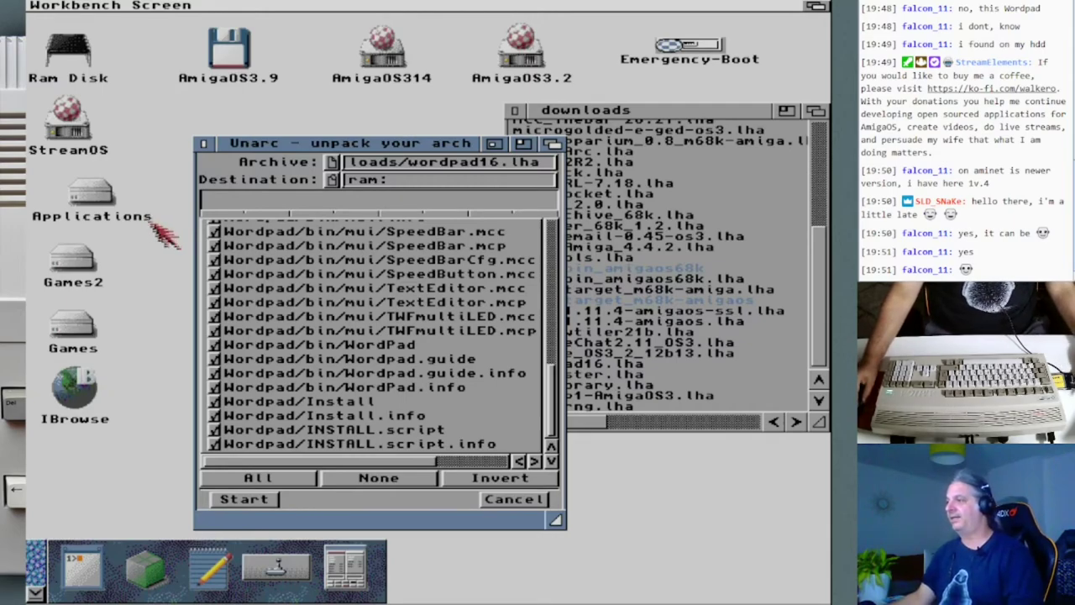
click(203, 143)
Open the unpacked Wordpad drawer from the Ram Disk, enlarge its window, and regroup the INSTALL.script and bin icons near Install.
double_click(69, 57)
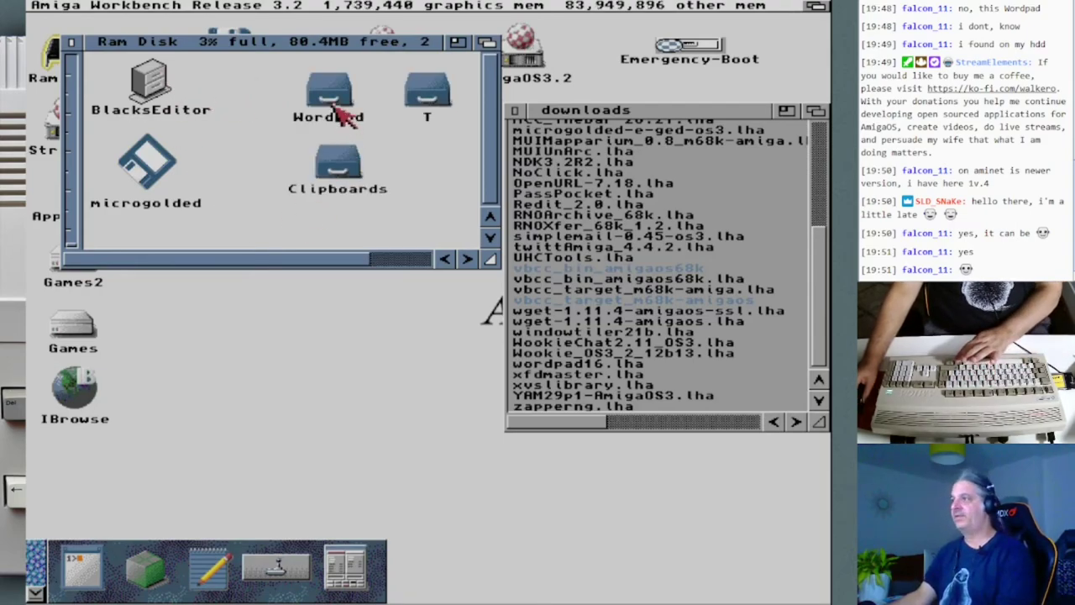
double_click(345, 114)
drag(518, 73, 218, 214)
drag(443, 302, 664, 472)
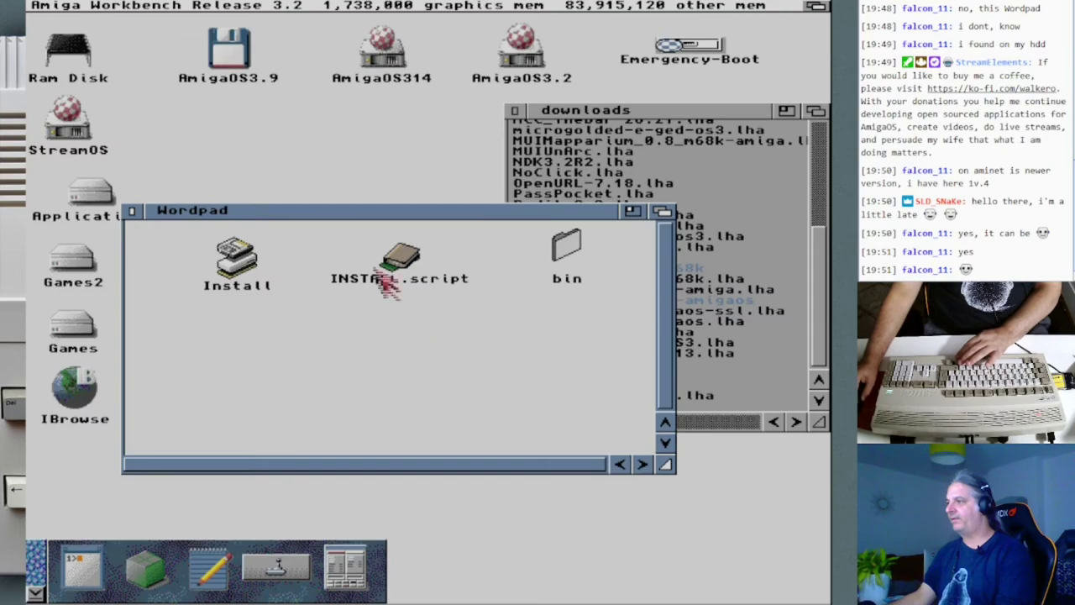
drag(407, 261, 210, 346)
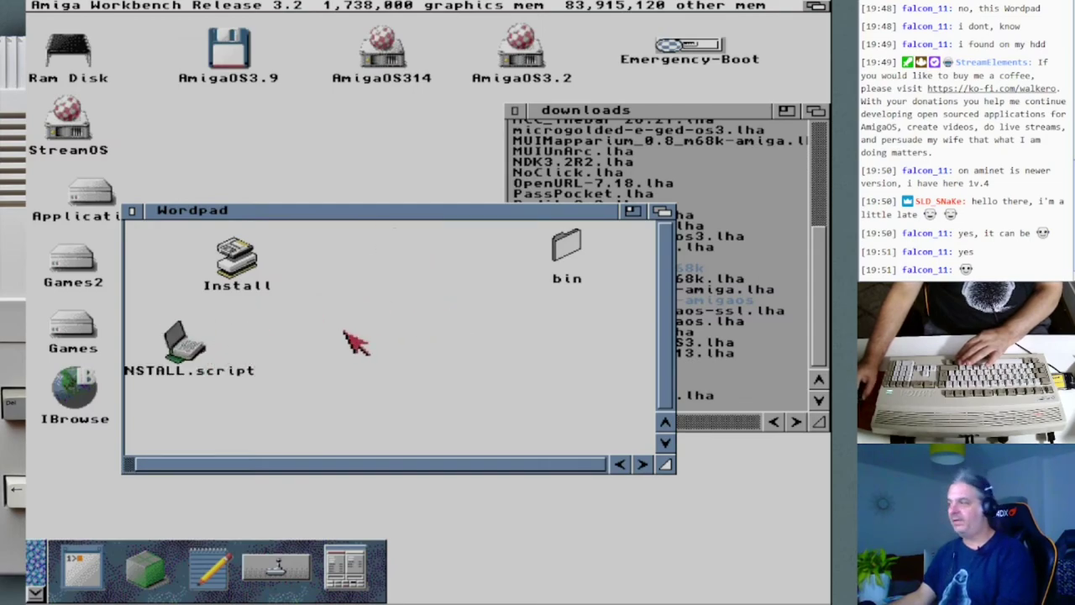
drag(571, 257, 351, 305)
Open the bin drawer, enlarge its window, and move the mui drawer beside Images.
double_click(344, 263)
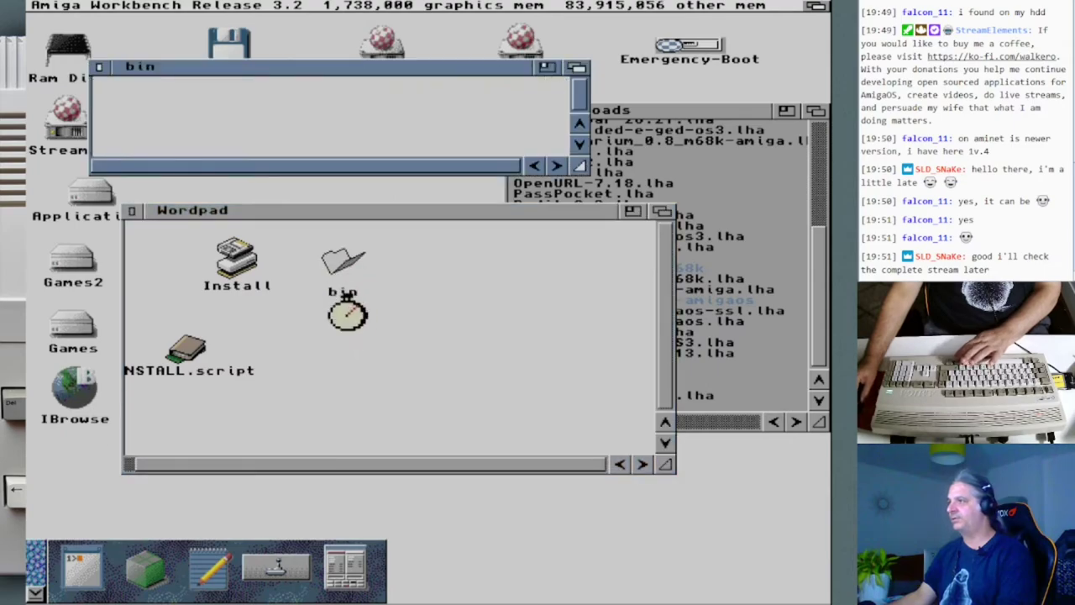
drag(579, 165, 639, 395)
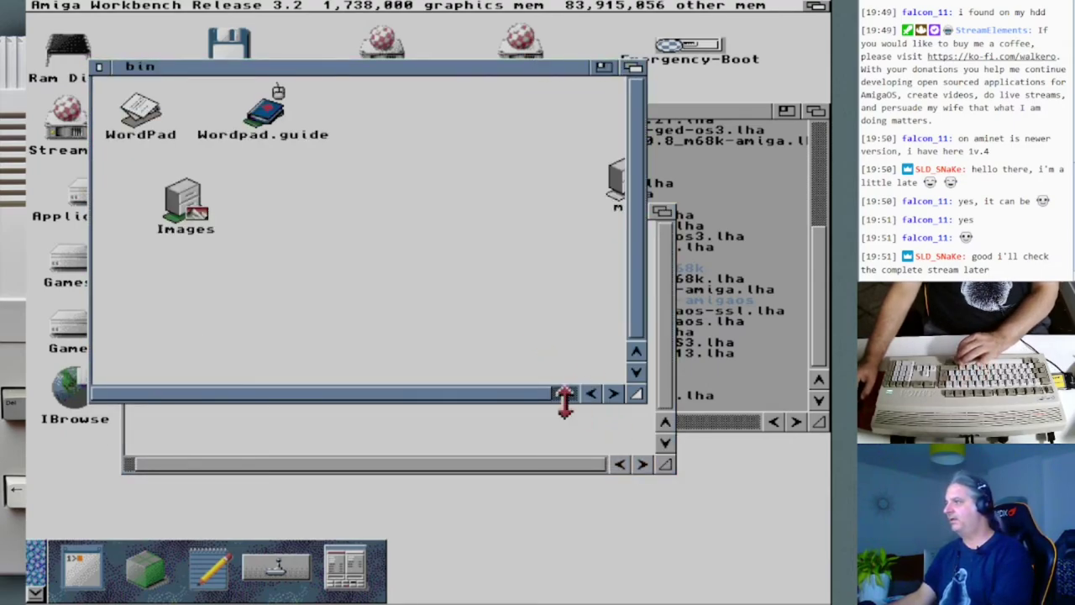
click(564, 394)
drag(603, 191, 256, 209)
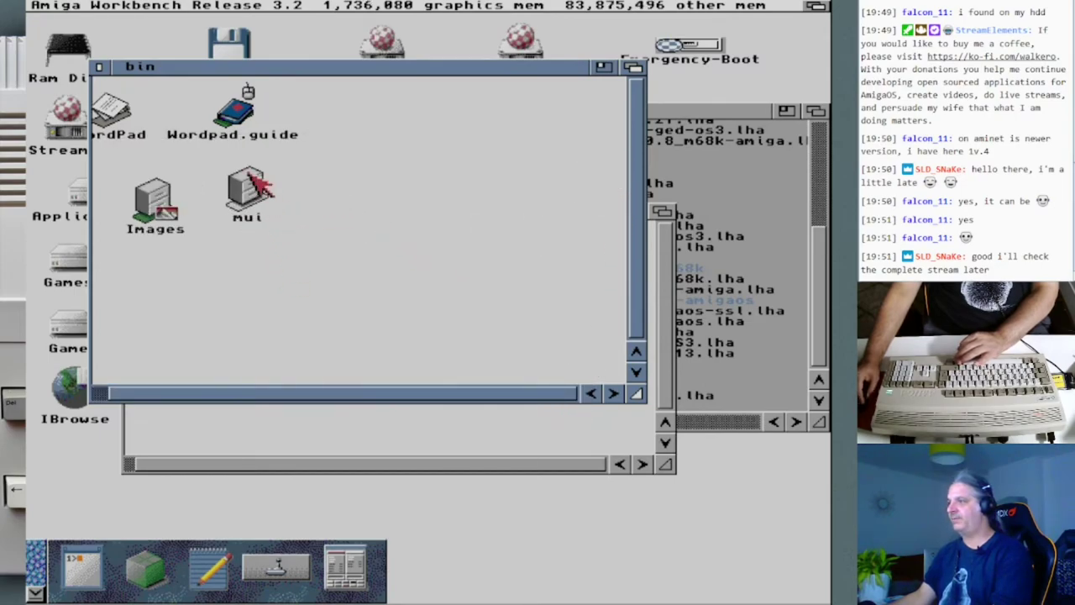
click(273, 399)
Inspect the files in the mui drawer, close it, and rename the drawer mui_bak.
double_click(264, 204)
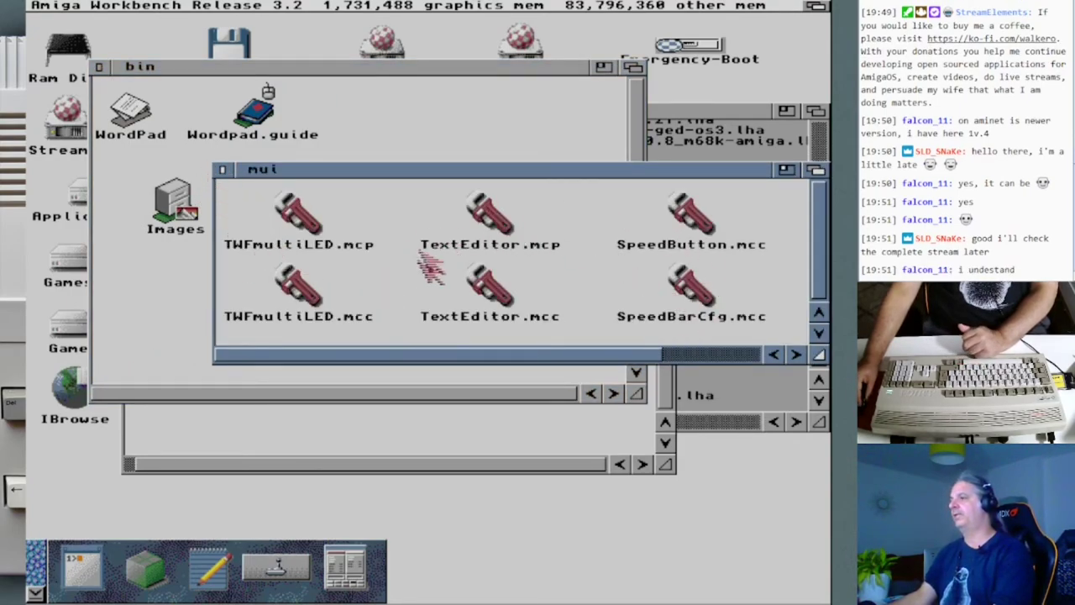
click(223, 170)
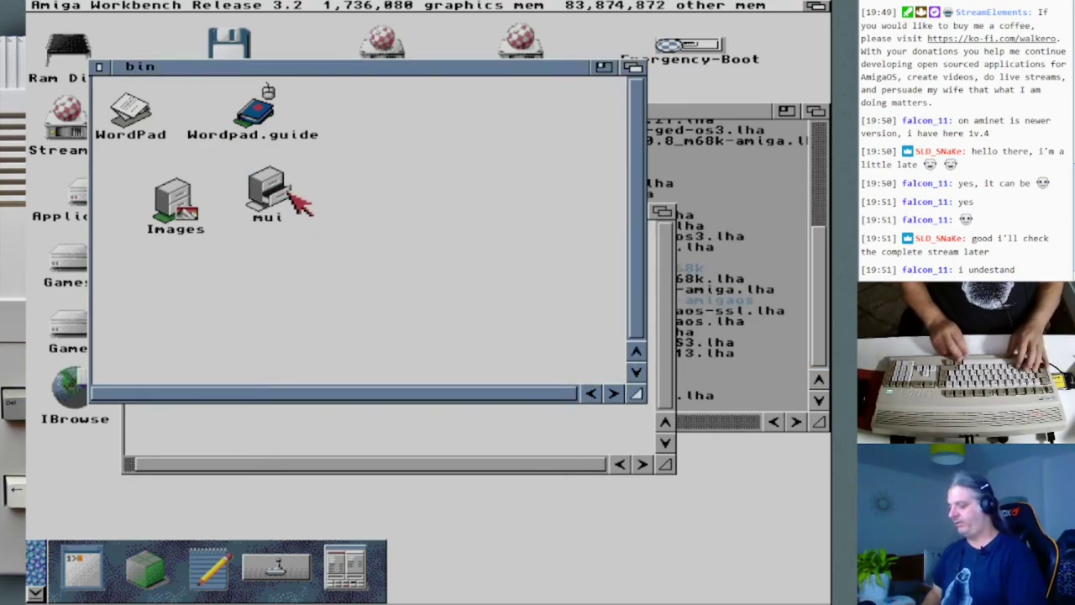
key(super+r)
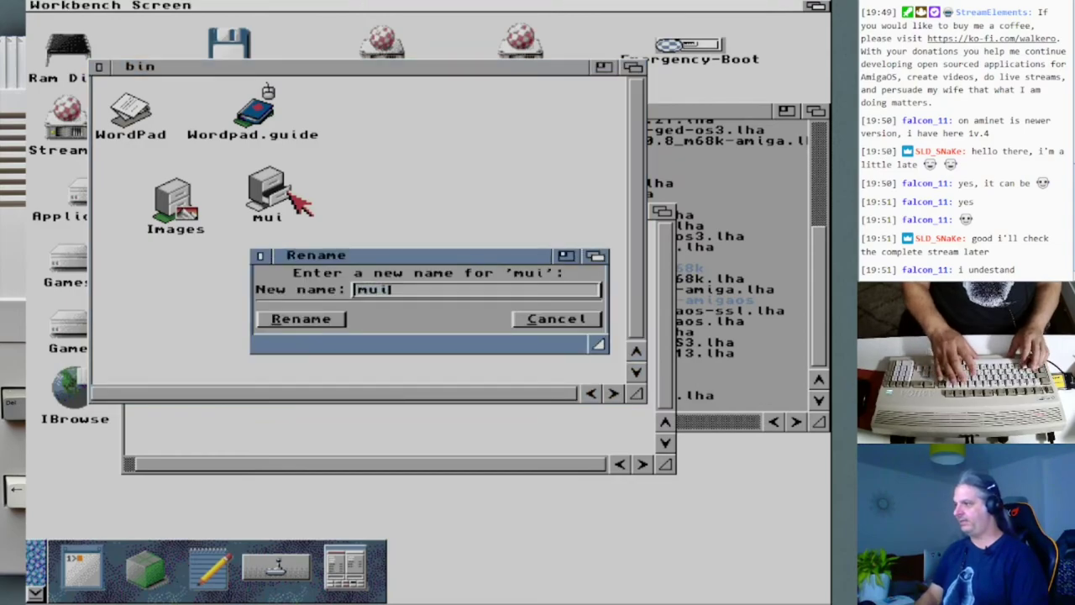
text(_)
text(old)
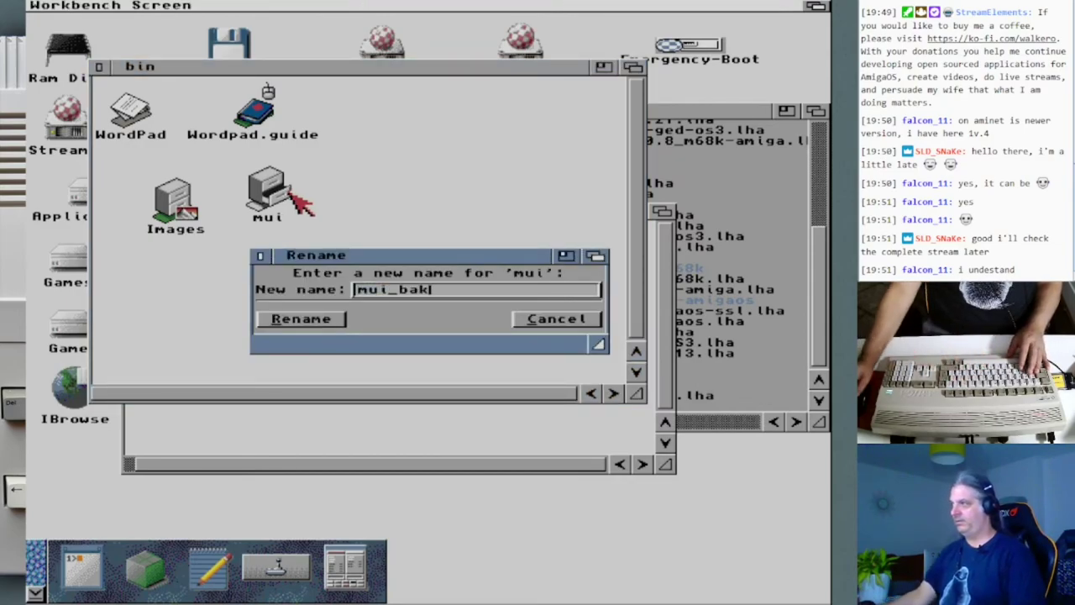
key(Return)
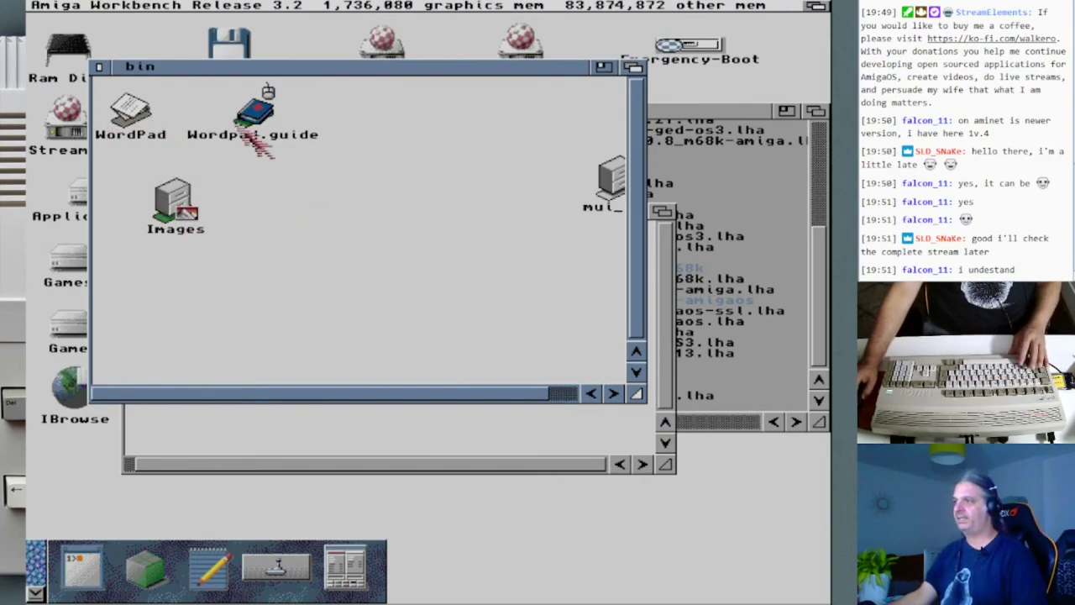
Try to launch WordPad, assigning the requested WordPad volume to Wordpad/bin on the Ram Disk, and suspend the program.
double_click(149, 126)
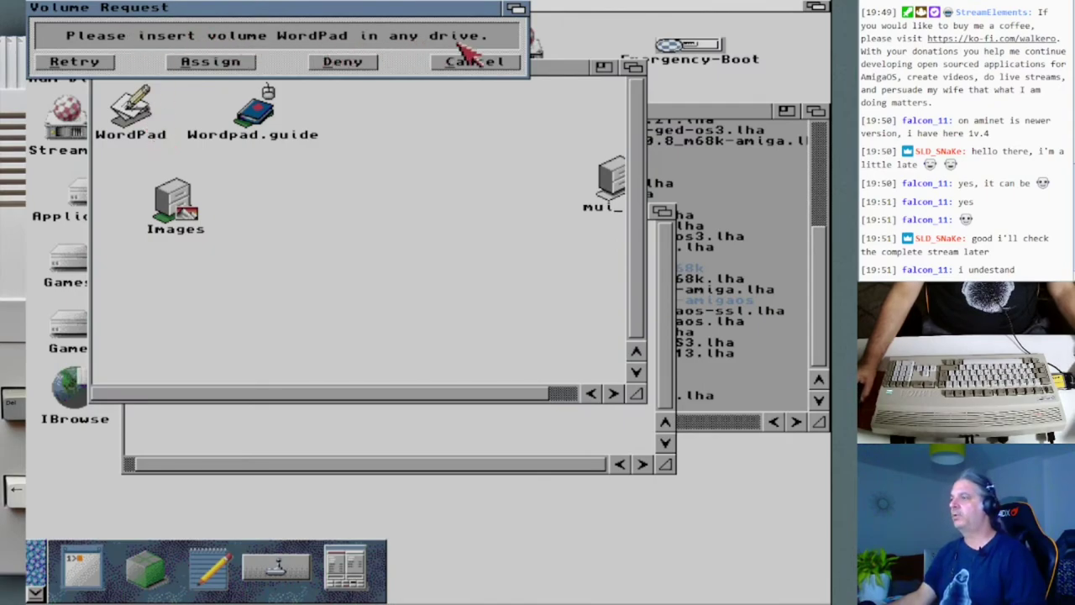
click(235, 62)
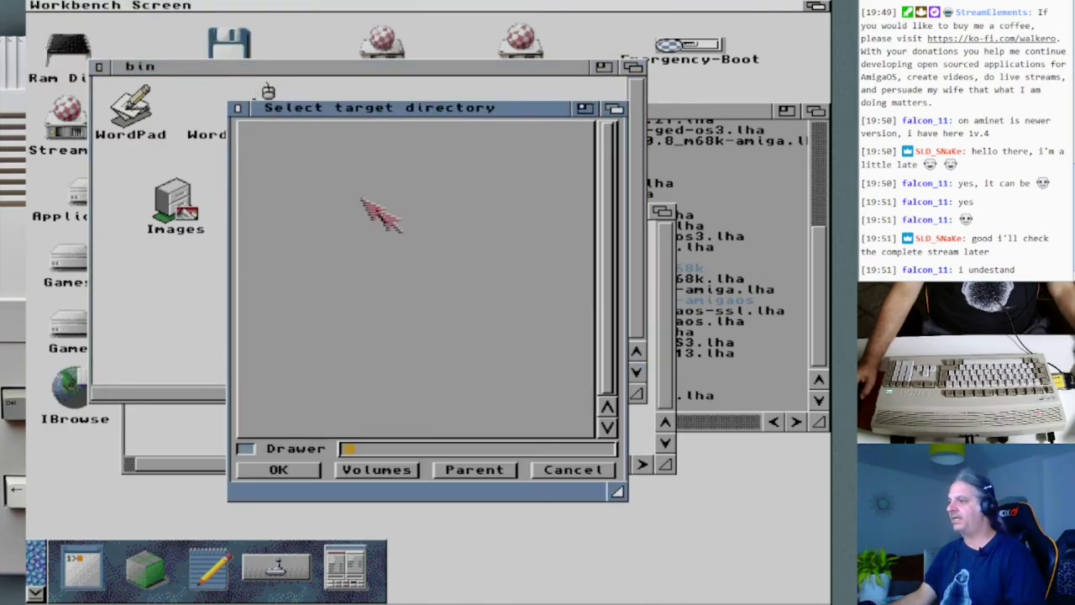
click(76, 59)
drag(340, 187, 344, 188)
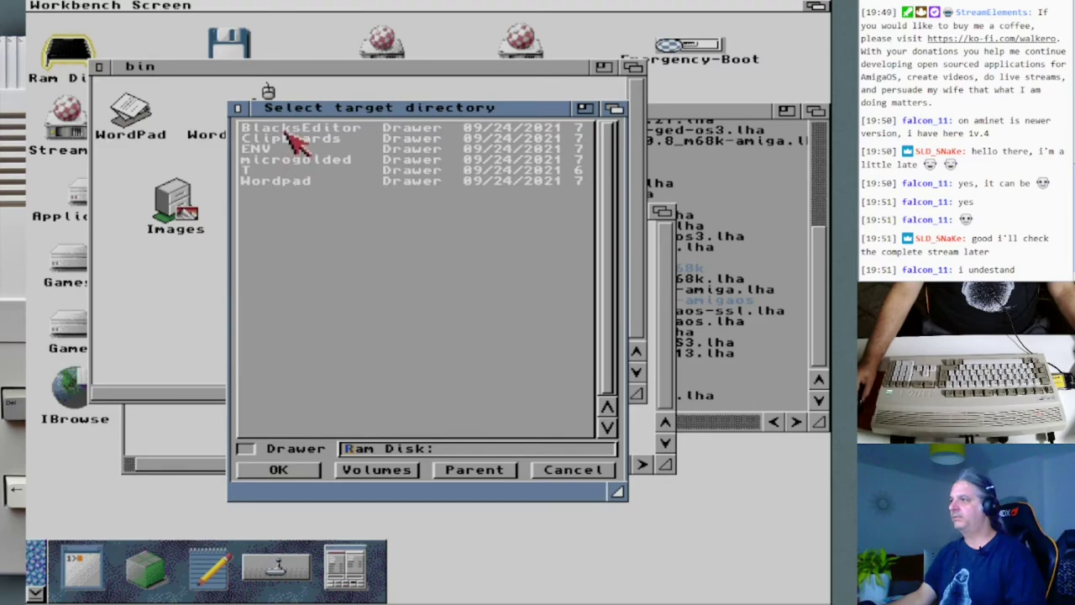
click(277, 181)
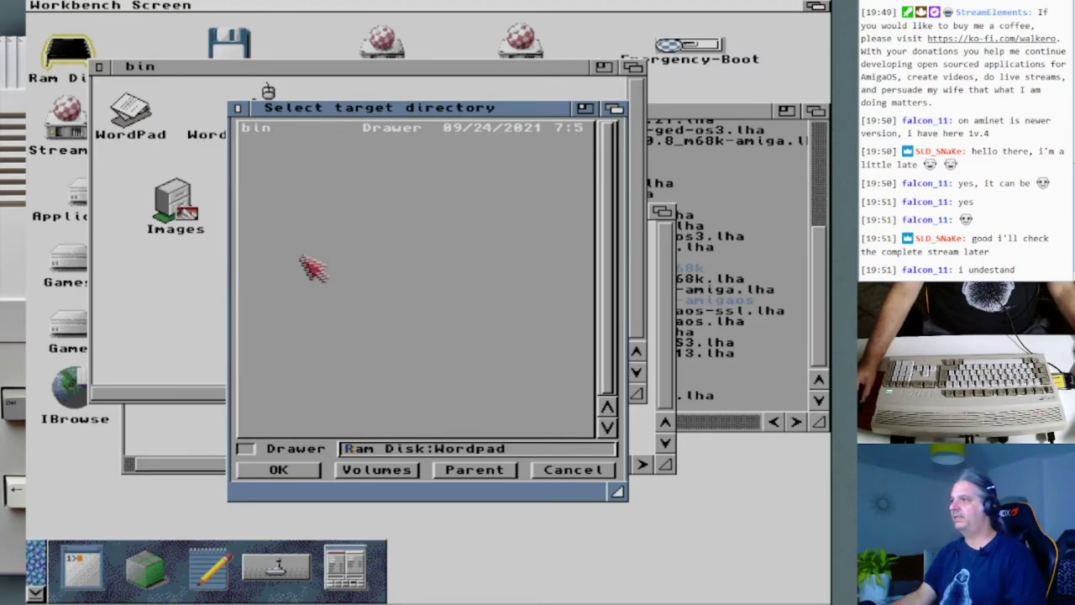
click(267, 130)
click(290, 470)
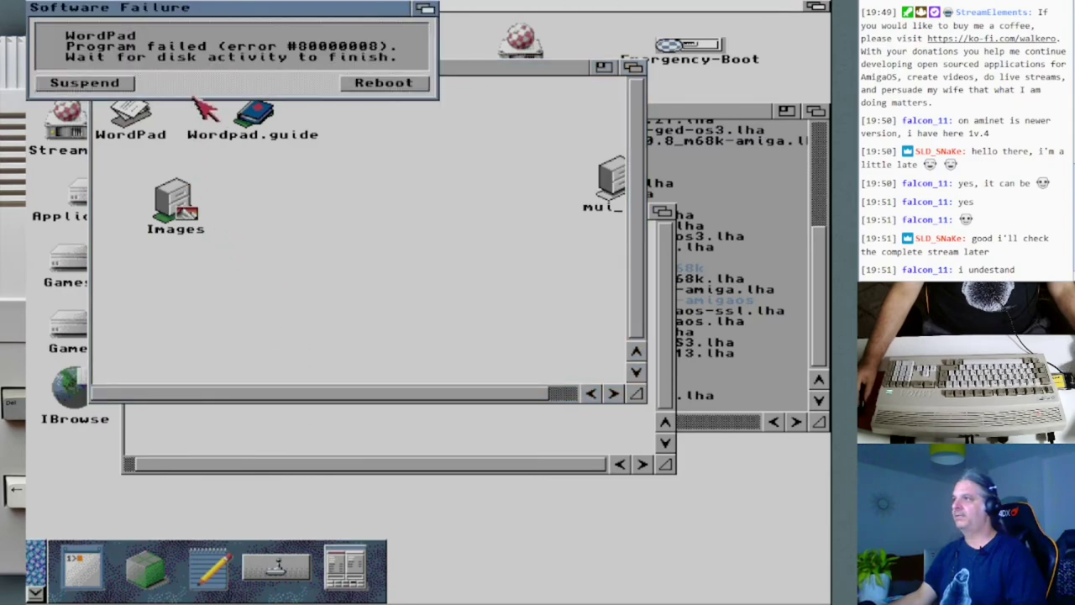
click(84, 83)
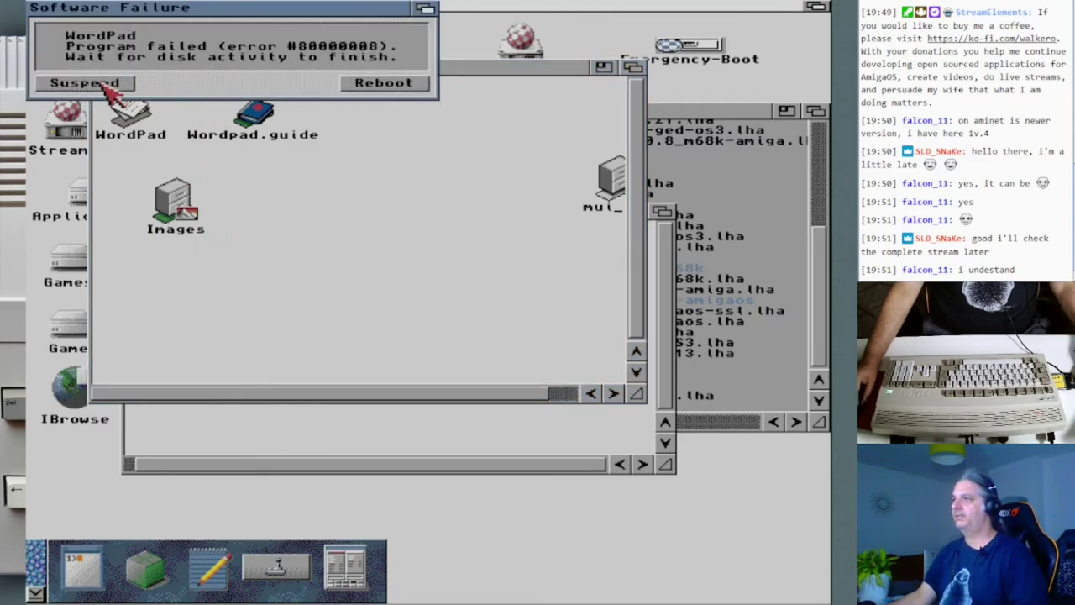
Copy the Wordpad drawer from the Ram Disk into the development drawer on StreamOS, closing the old WordPad windows.
click(98, 67)
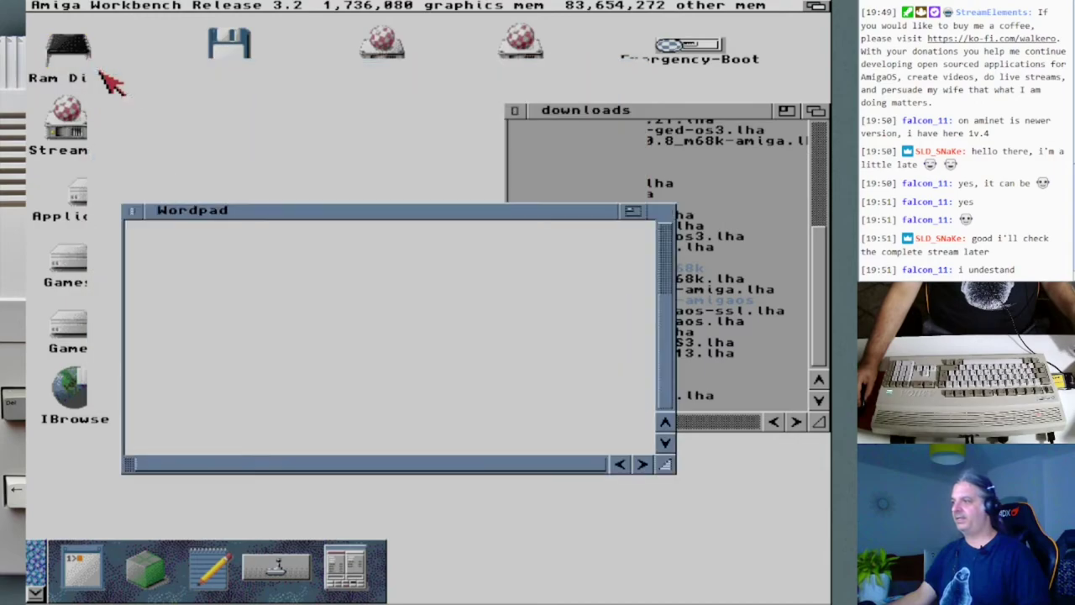
double_click(88, 144)
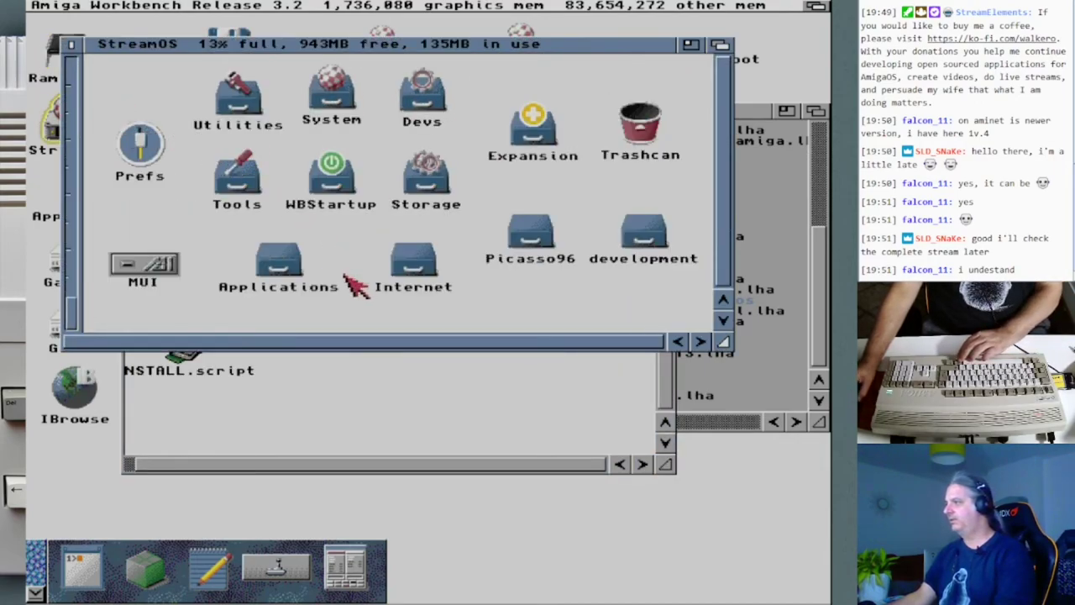
double_click(643, 240)
click(329, 420)
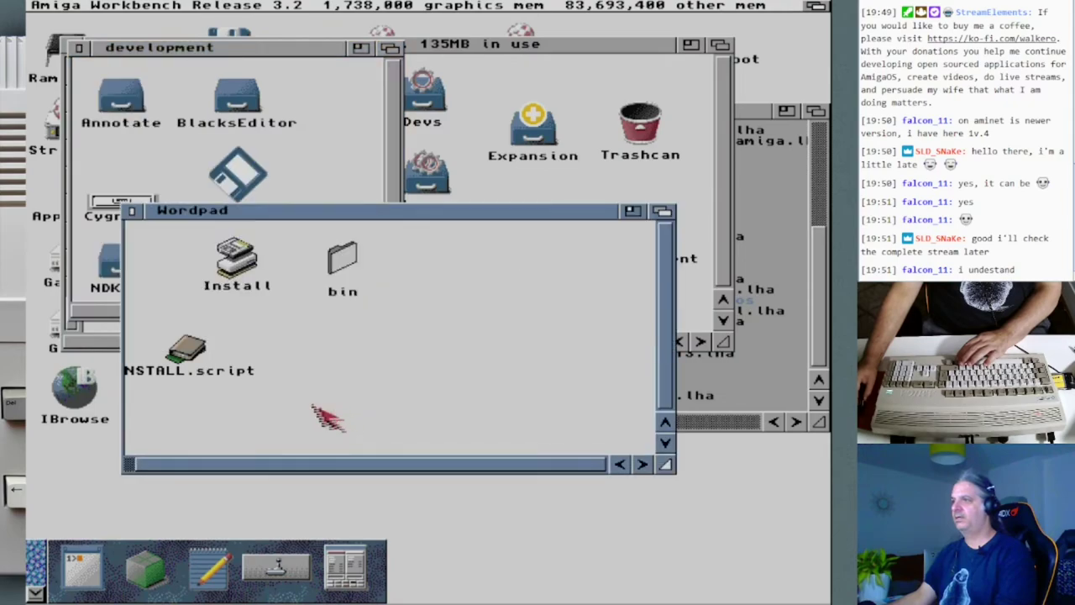
click(132, 210)
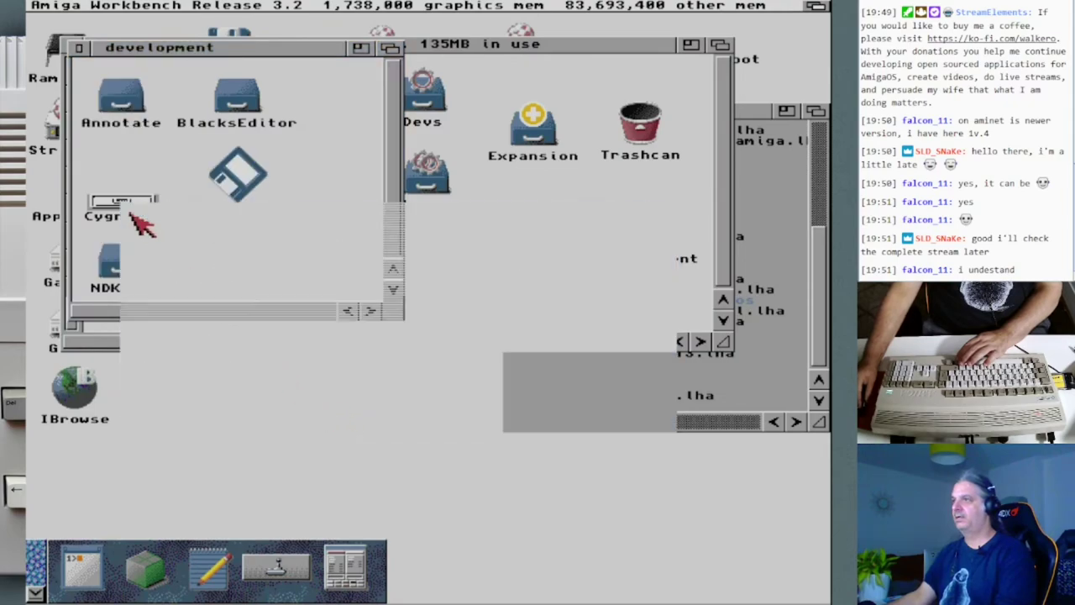
double_click(50, 48)
drag(168, 34, 245, 304)
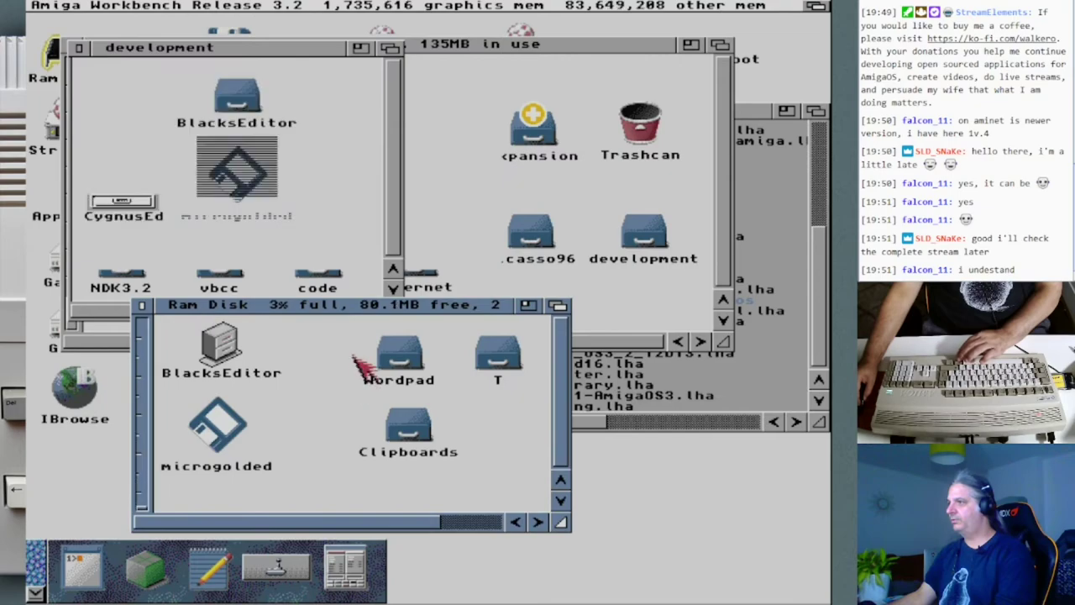
click(398, 353)
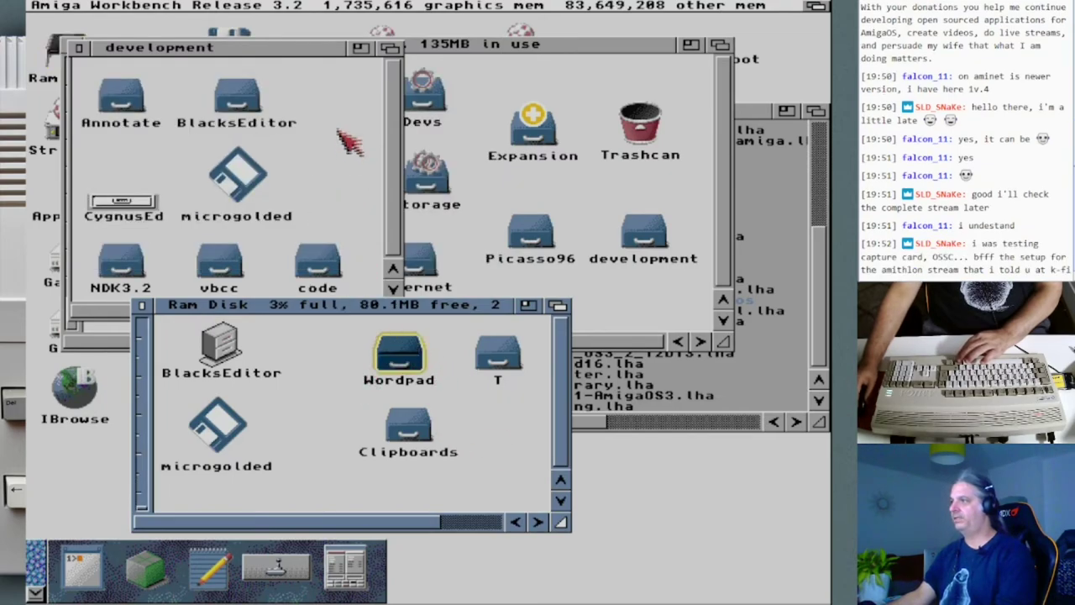
drag(395, 340, 244, 278)
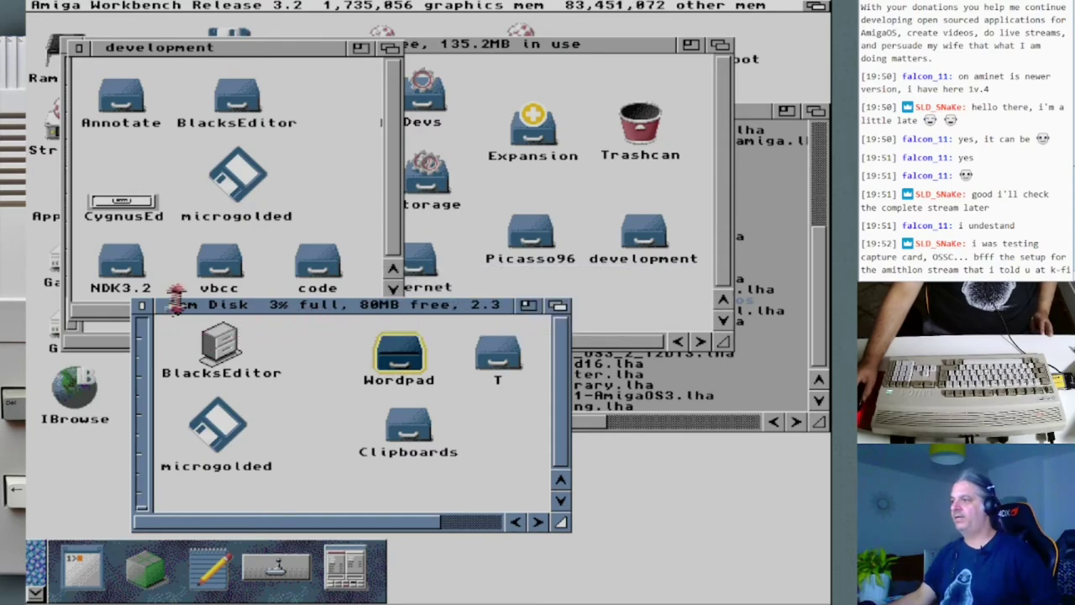
Close the Ram Disk, open the bin drawer of the Wordpad copy in development, and place its window below StreamOS.
click(141, 305)
drag(130, 48, 157, 202)
click(359, 461)
click(366, 255)
double_click(365, 255)
double_click(670, 107)
drag(439, 73, 396, 425)
click(460, 516)
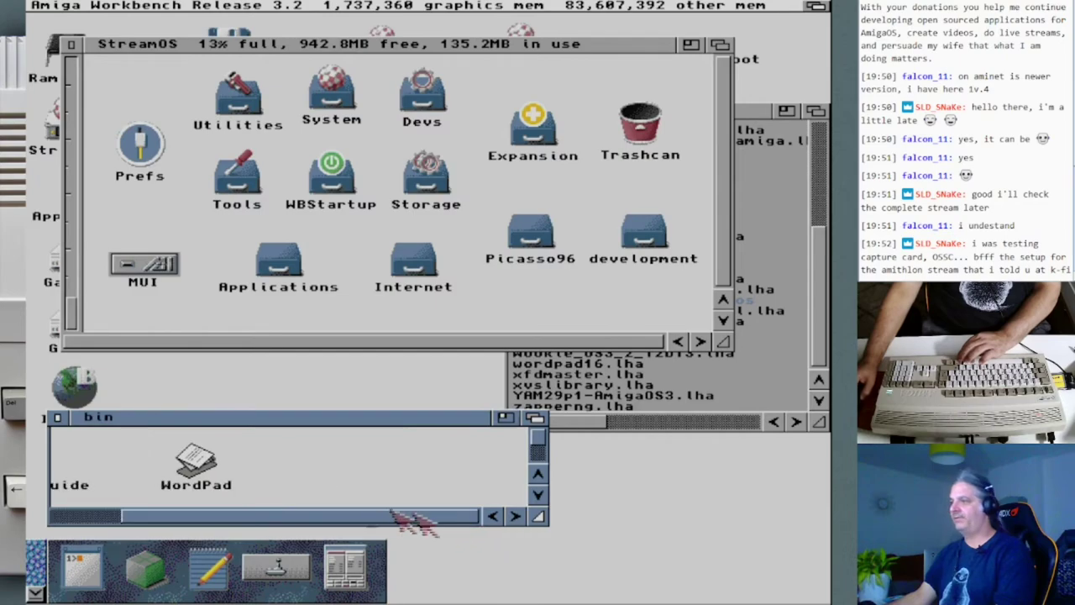
click(535, 453)
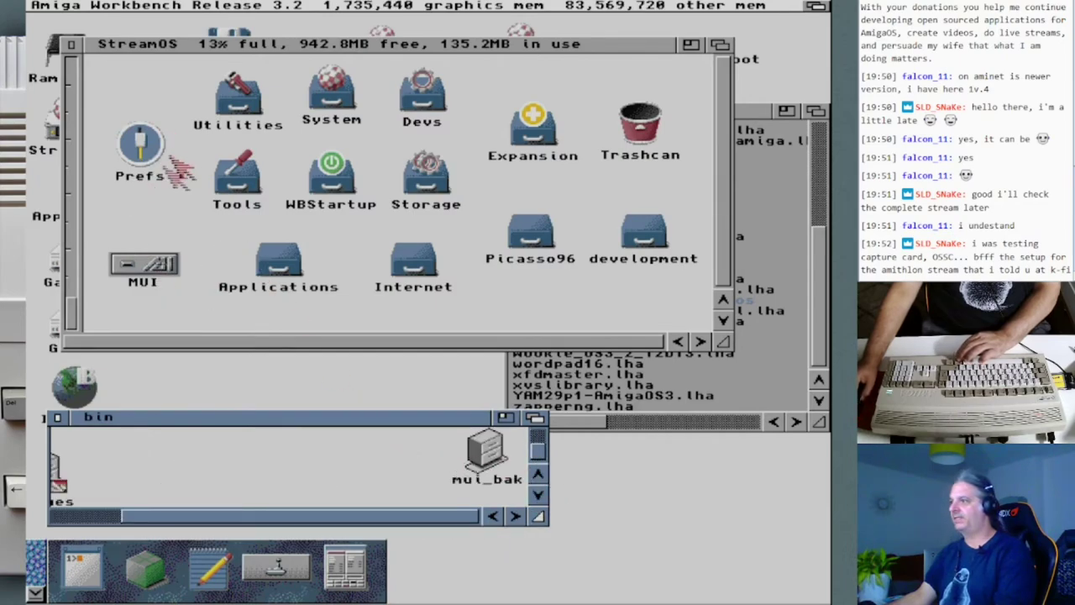
Start SnoopDos from the StreamOS Applications drawer and launch WordPad from the bin drawer to monitor its system activity.
double_click(275, 262)
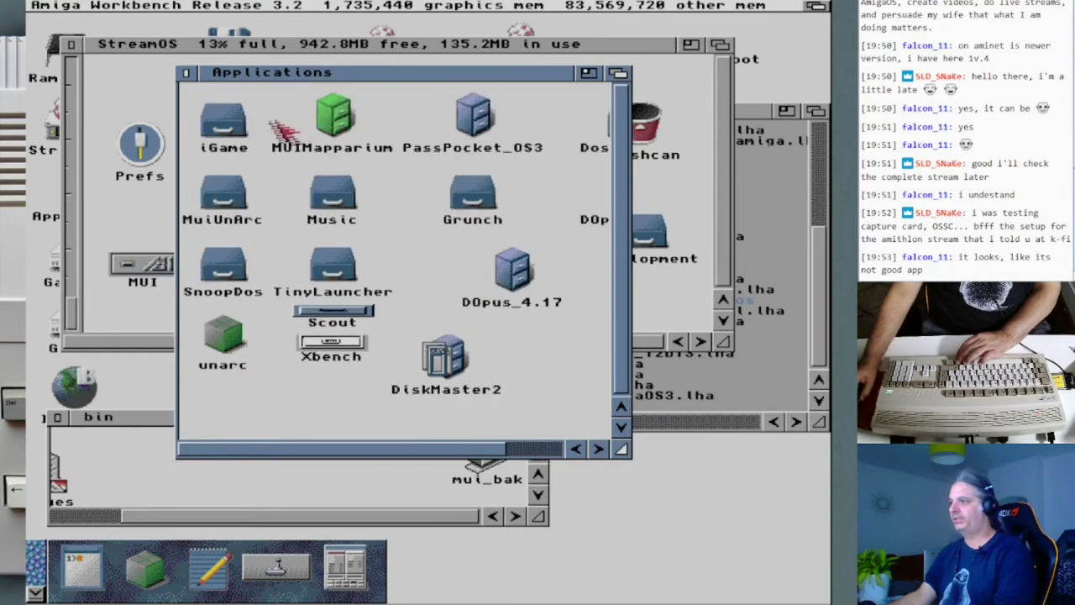
double_click(222, 265)
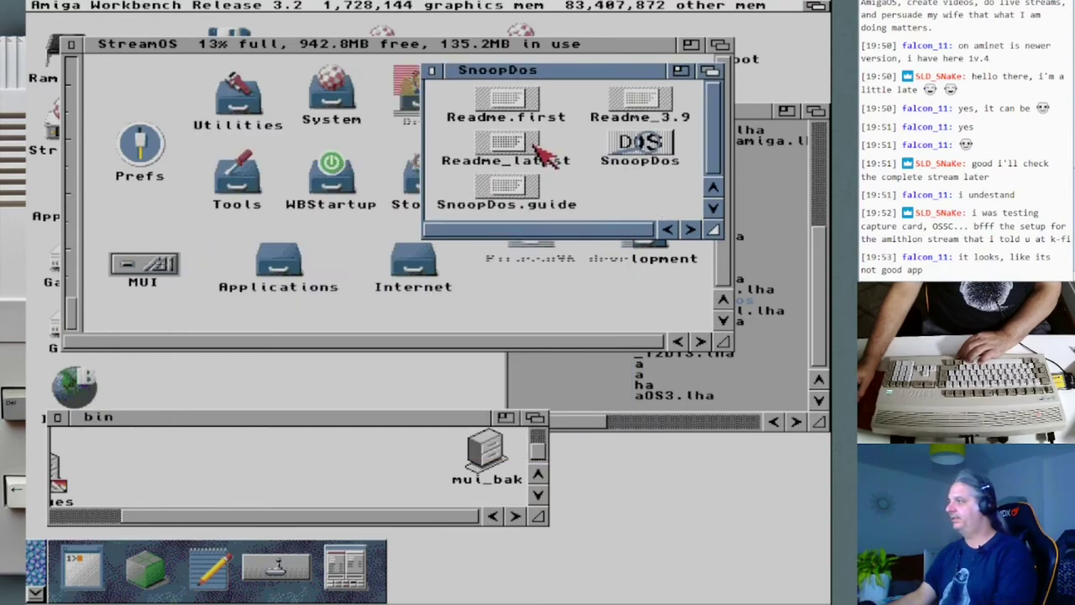
click(621, 144)
click(598, 155)
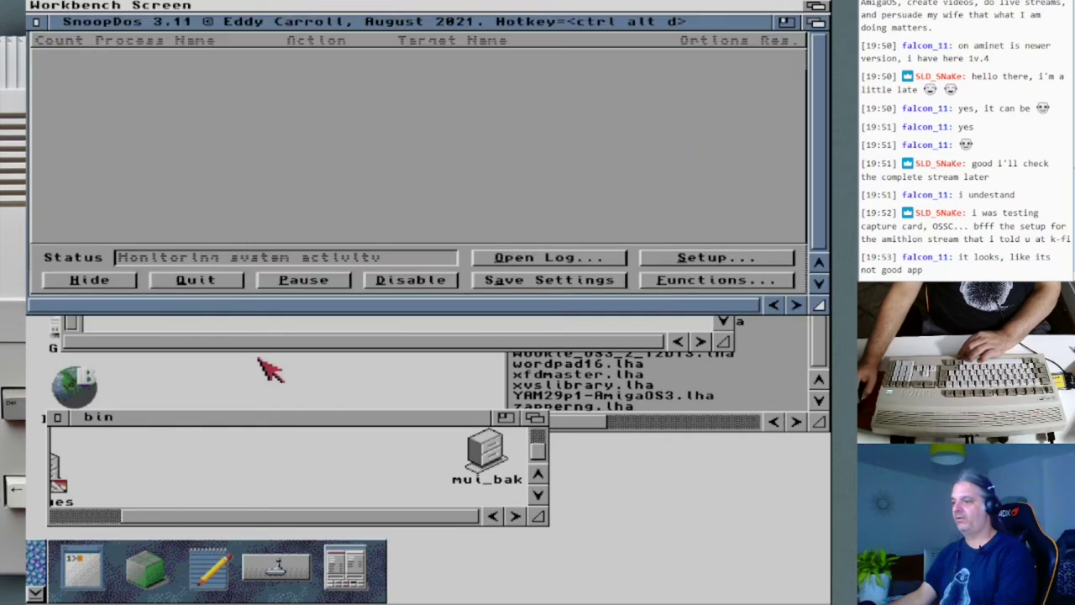
click(107, 516)
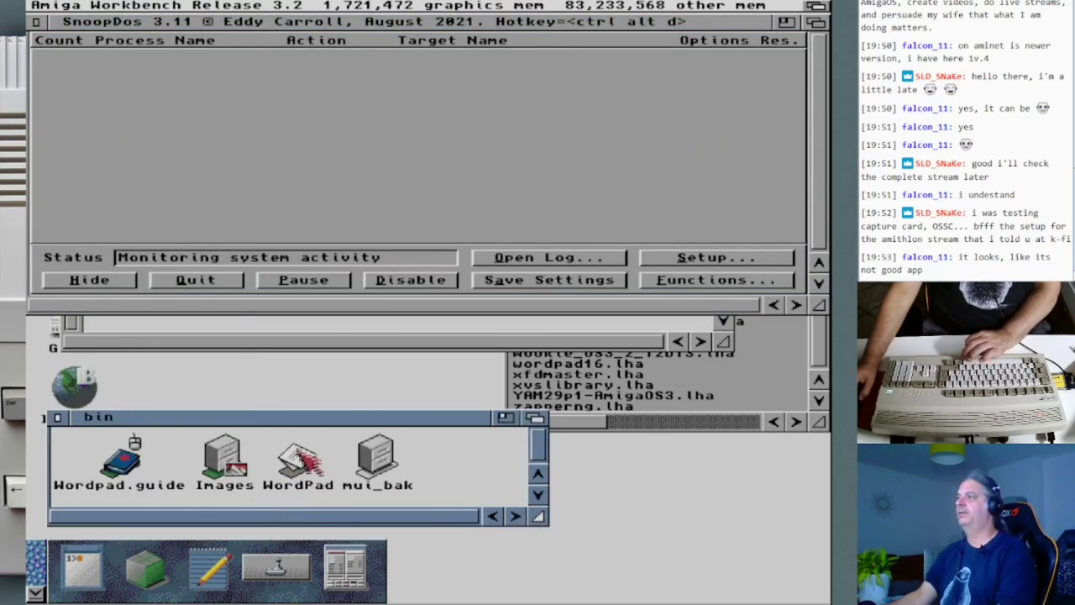
double_click(294, 444)
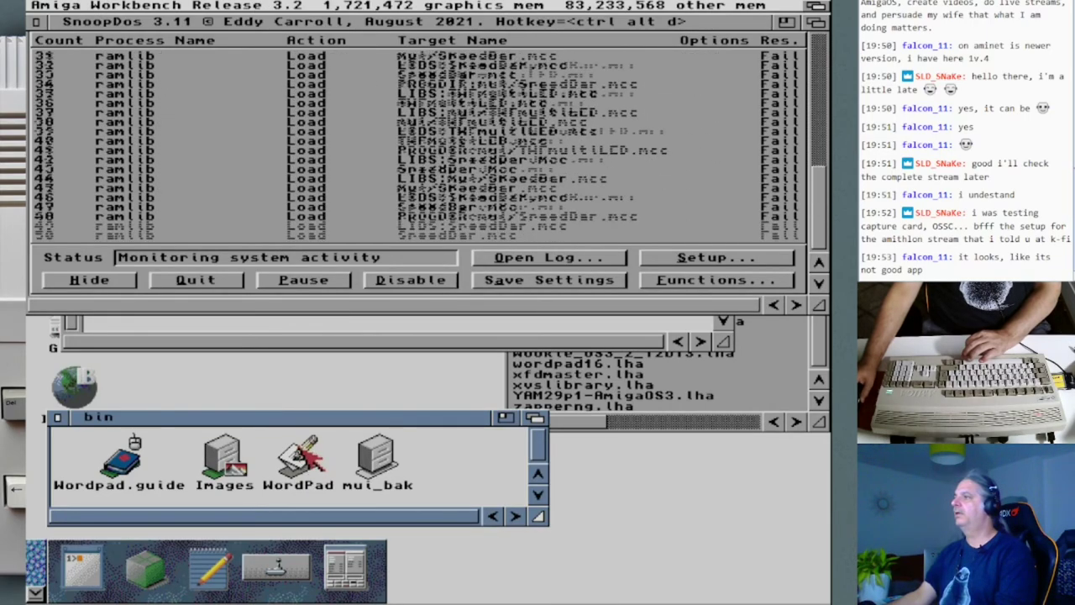
Examine the failed loads in the SnoopDos log from start to end, then suspend the crashed WordPad.
drag(220, 8, 300, 343)
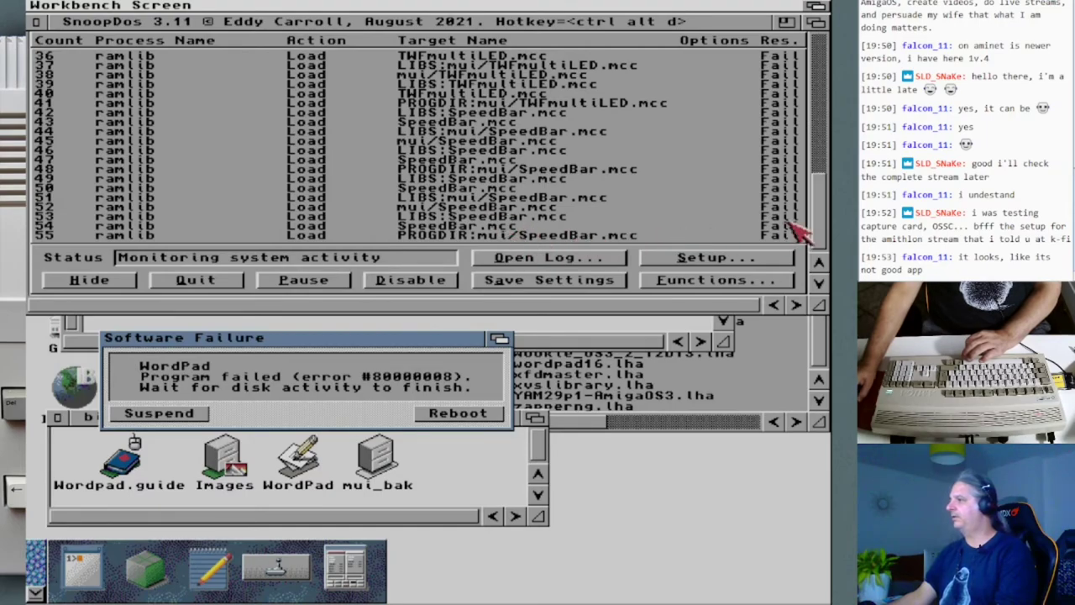
drag(824, 232, 824, 189)
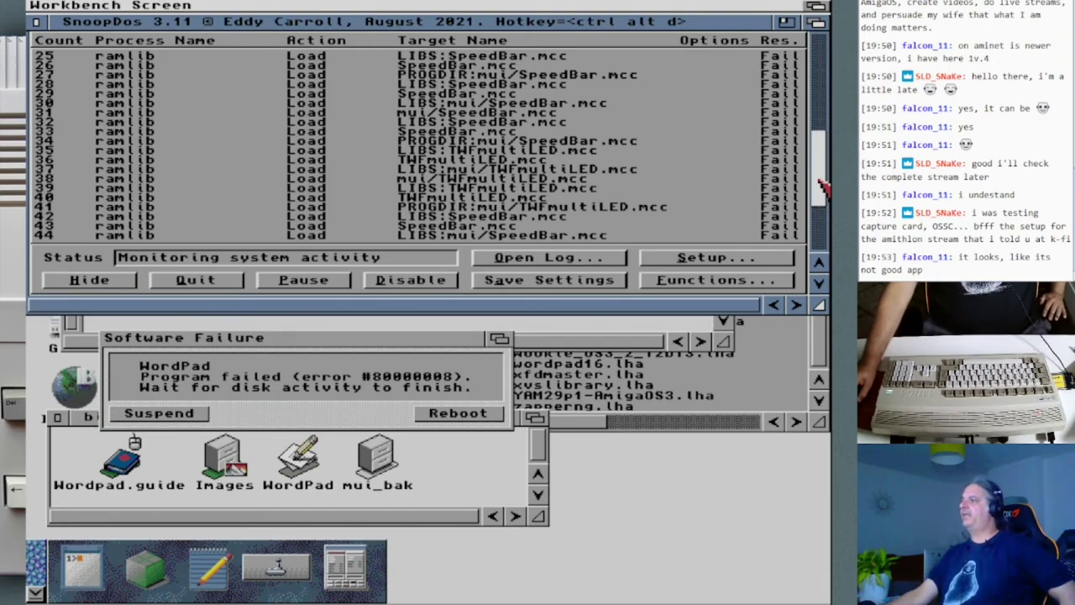
drag(823, 186, 821, 77)
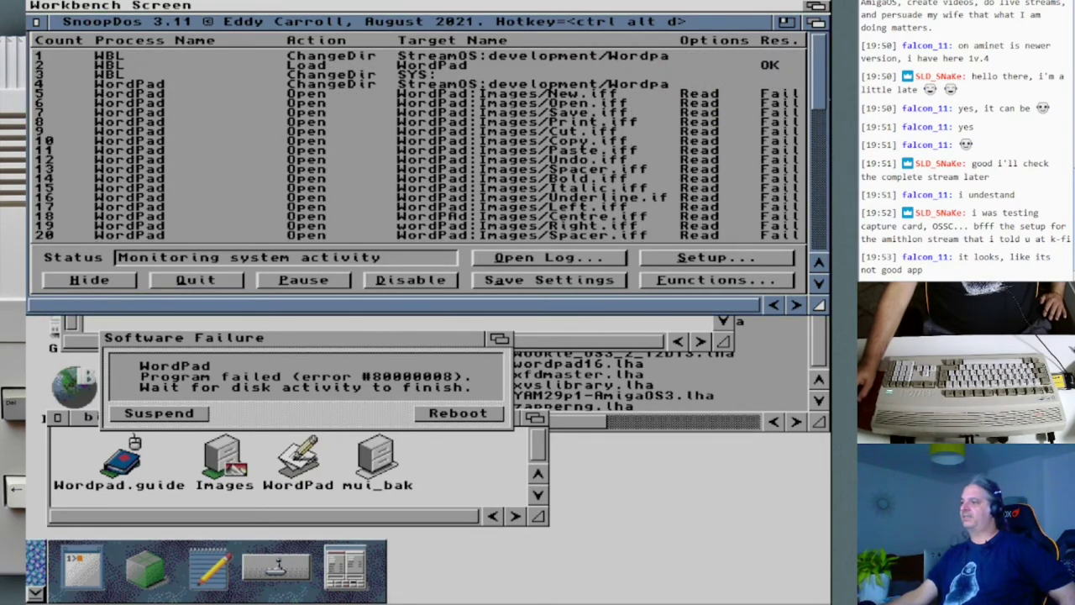
drag(824, 100, 826, 243)
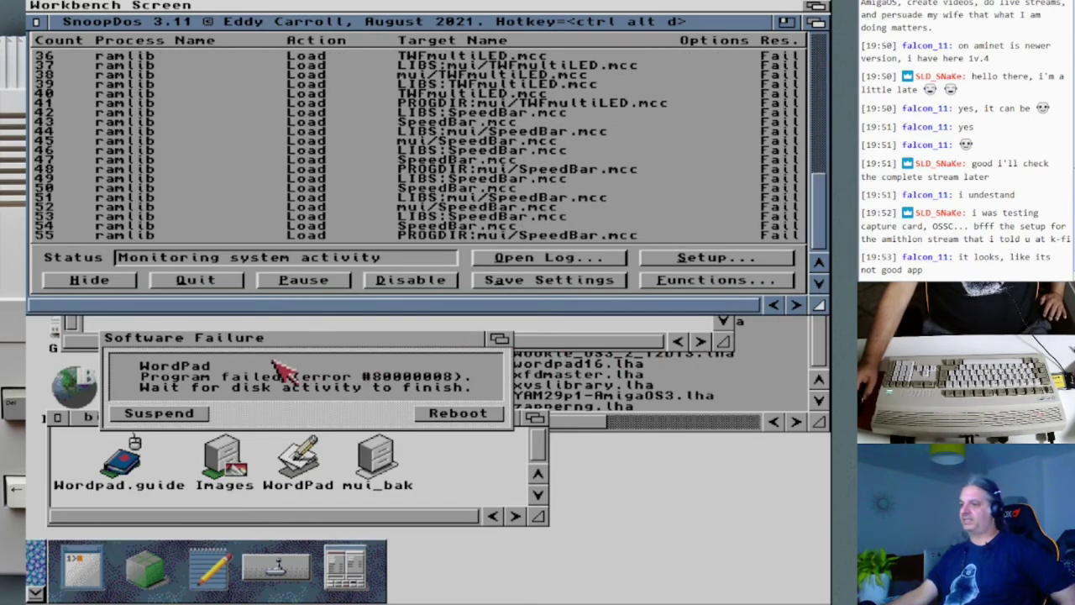
click(198, 412)
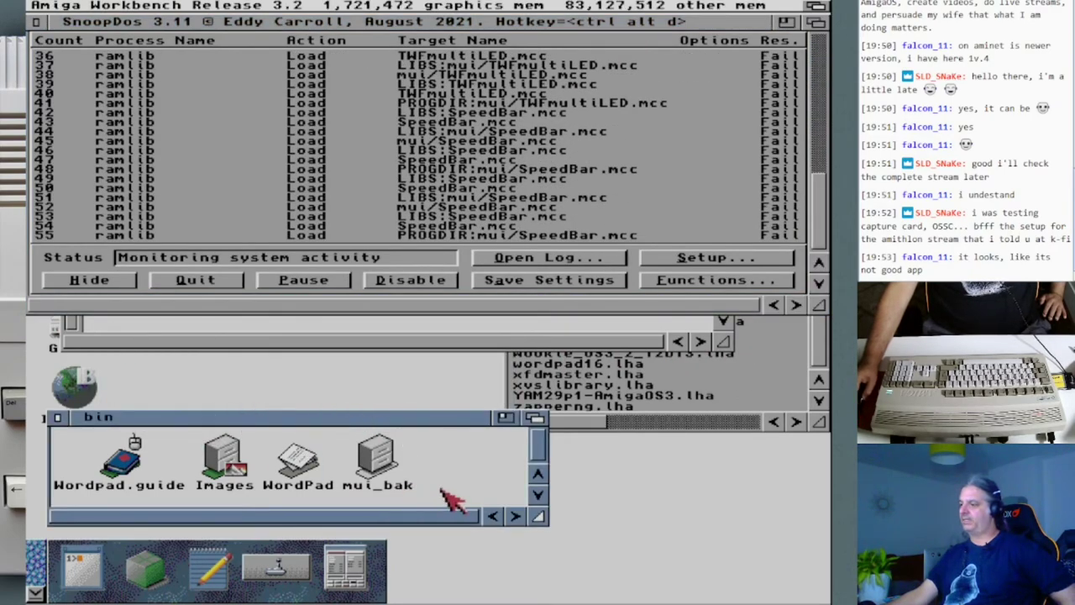
Open the mui_bak drawer to view its MUI classes and quit SnoopDos.
double_click(382, 460)
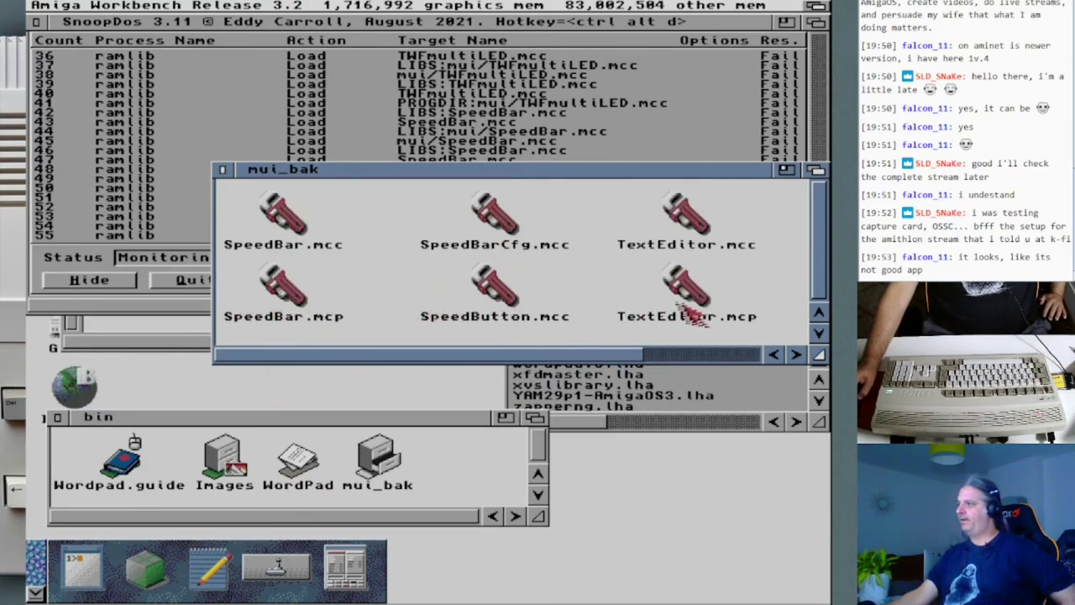
click(654, 356)
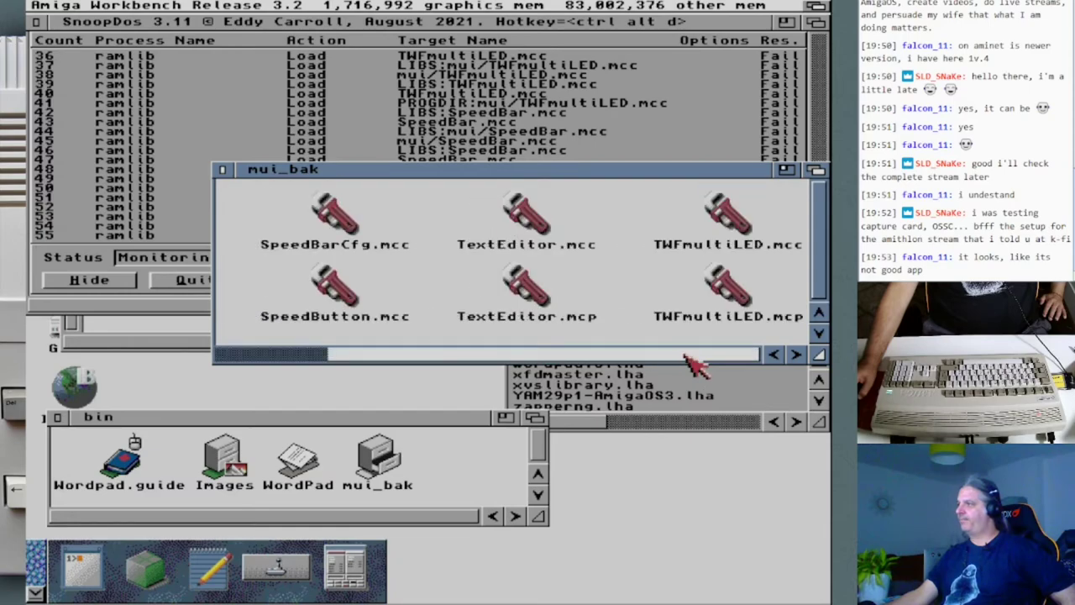
click(685, 355)
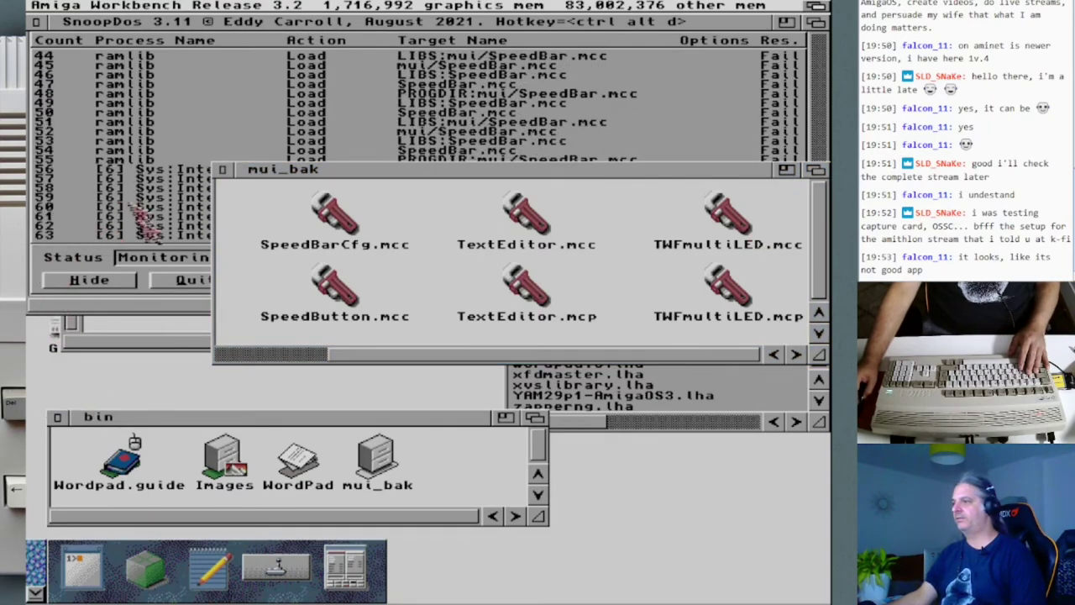
click(172, 279)
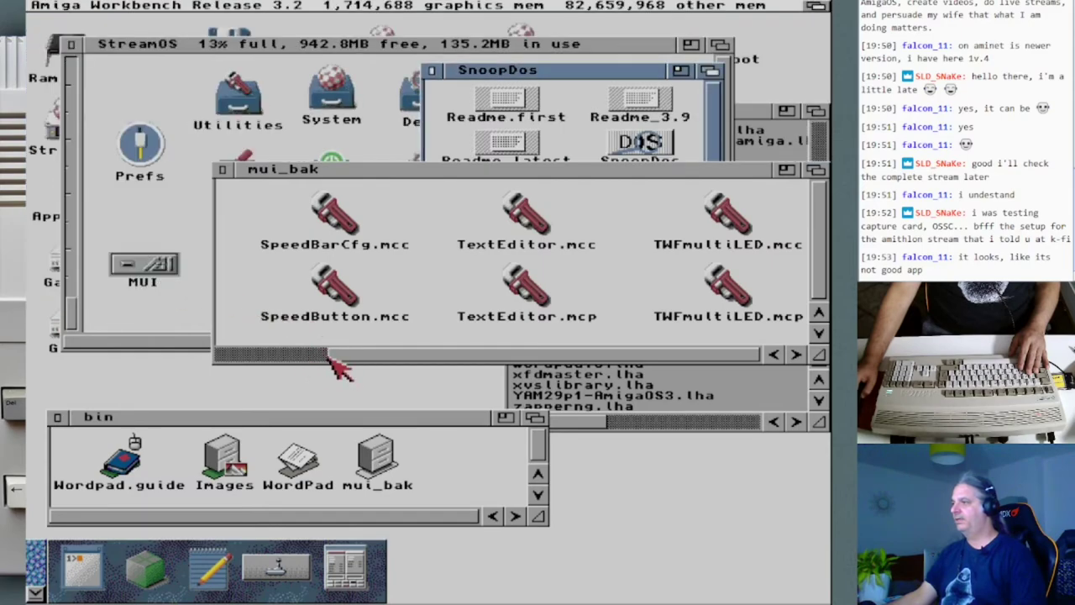
Show the file information of SpeedBar.mcc in mui_bak to check its version.
click(293, 304)
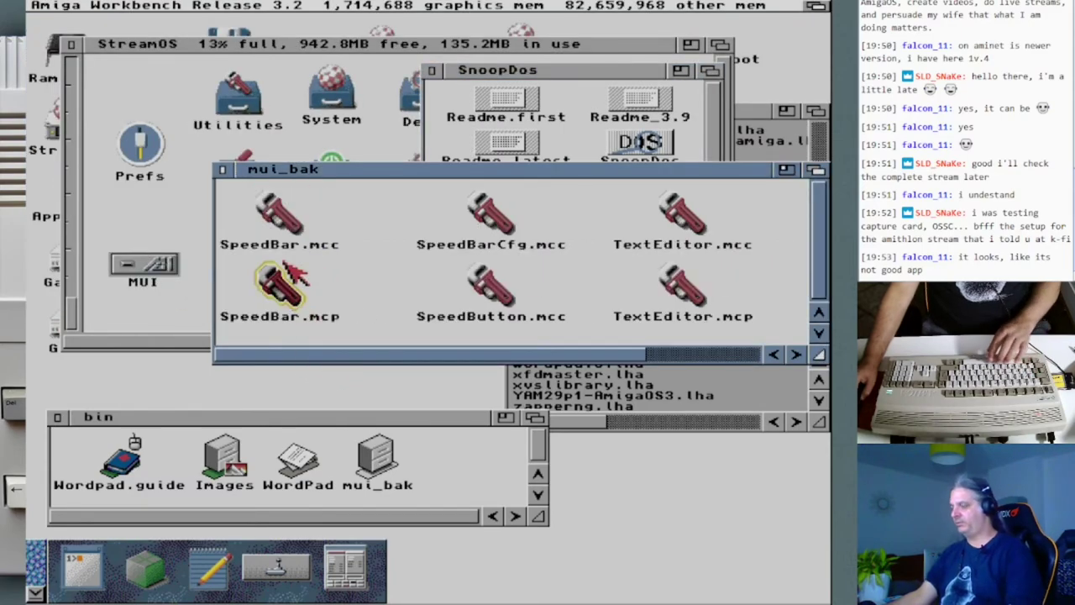
click(291, 225)
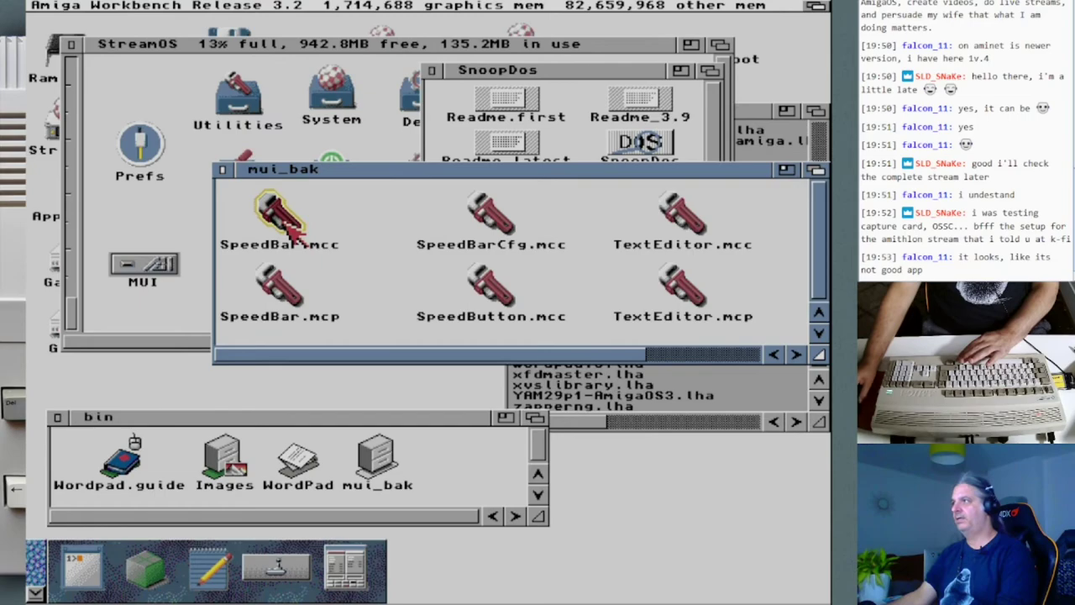
key(super+i)
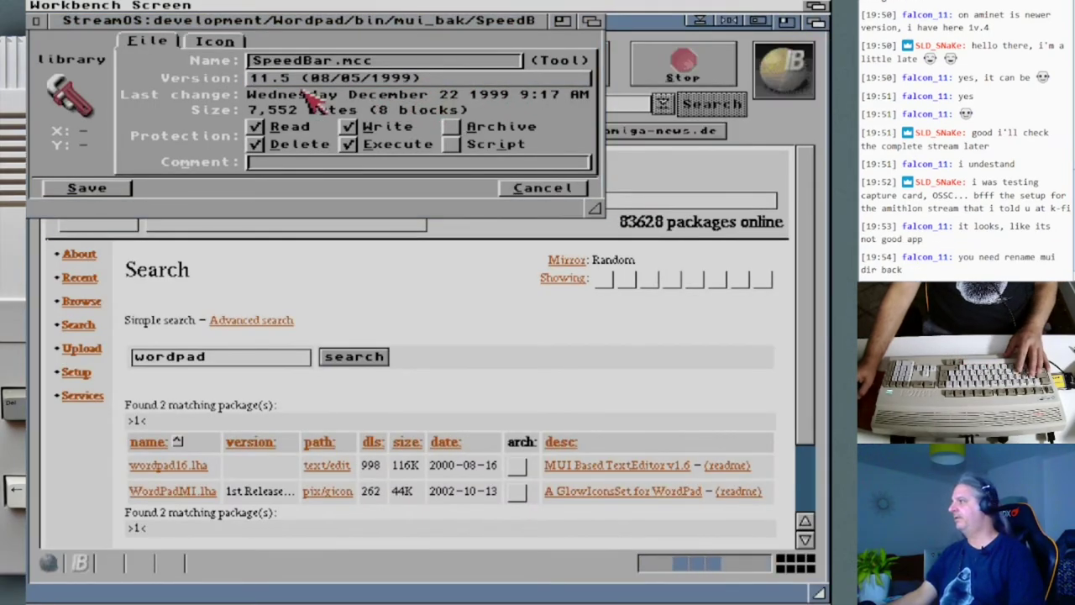
key(Escape)
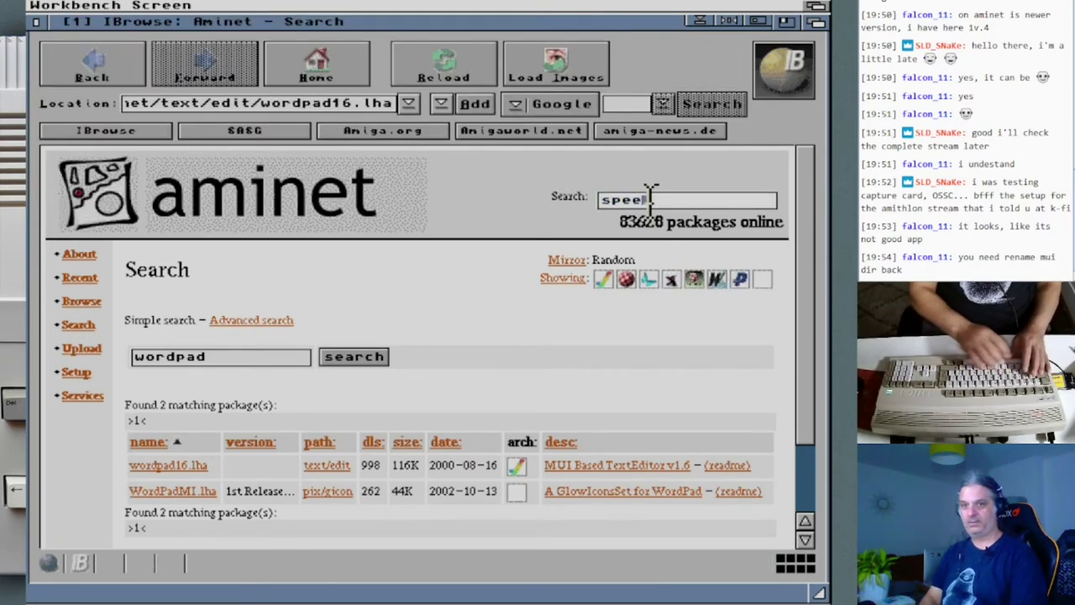
Search Aminet for speedbar and compare the version of MCC_SpeedBar.lha with the SpeedBar.mcc supplied with WordPad.
key(Return)
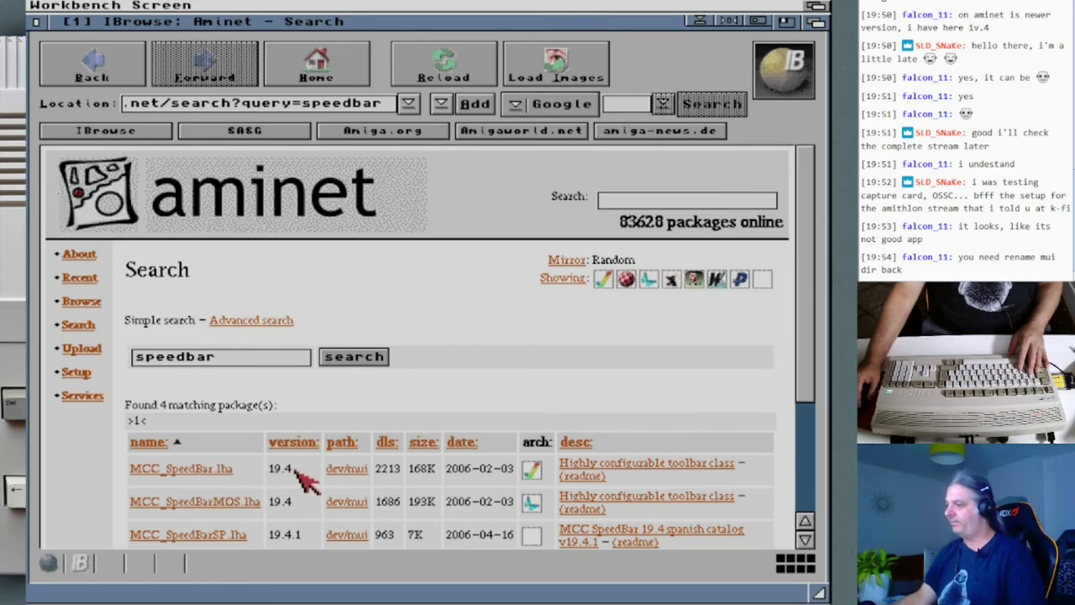
drag(294, 468, 265, 467)
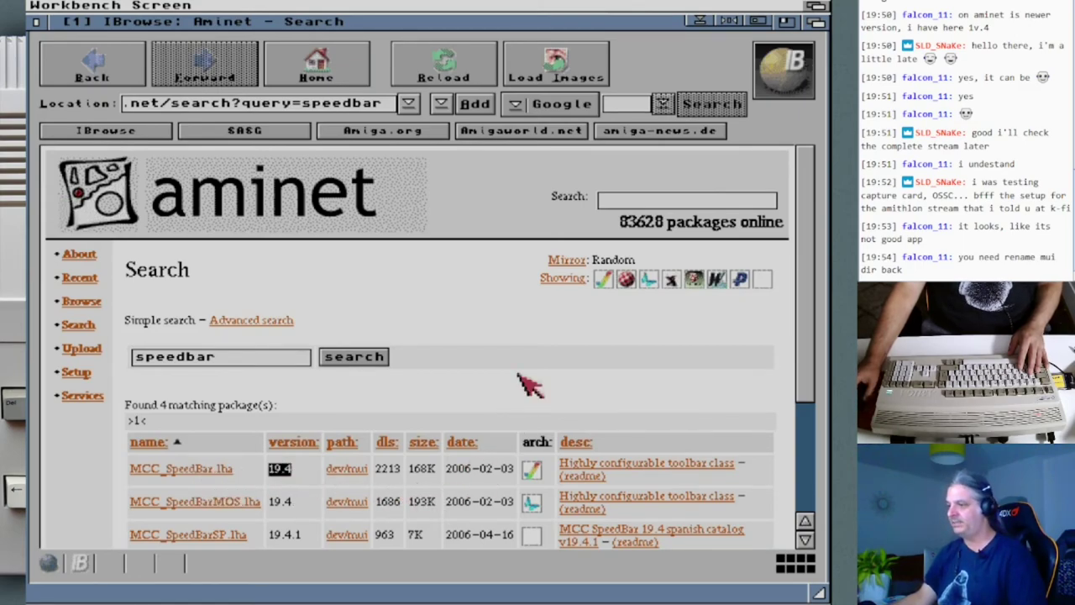
scroll(514, 420, down, 2)
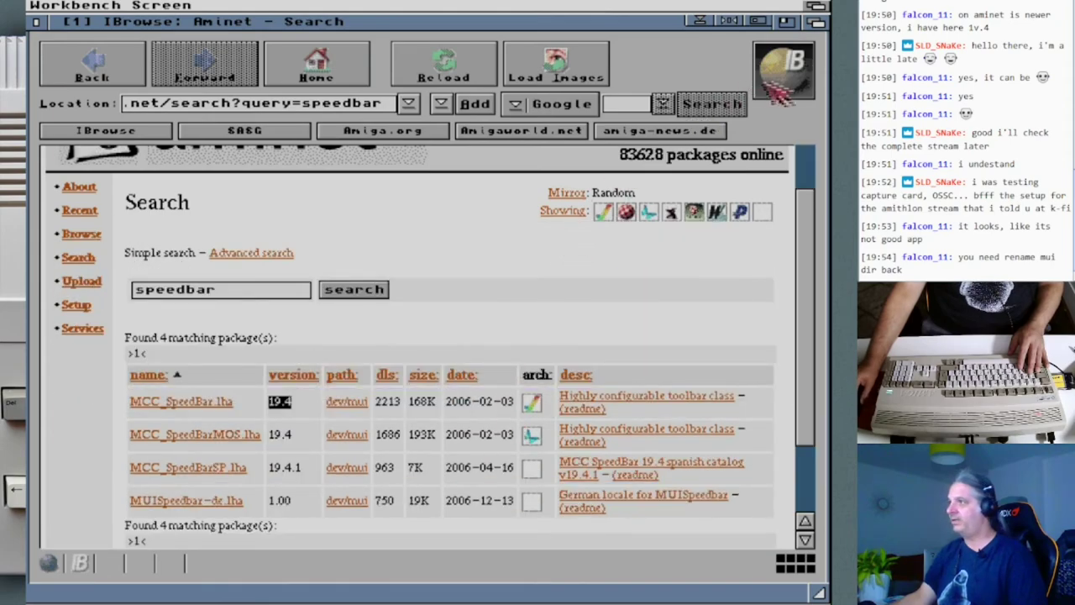
click(819, 25)
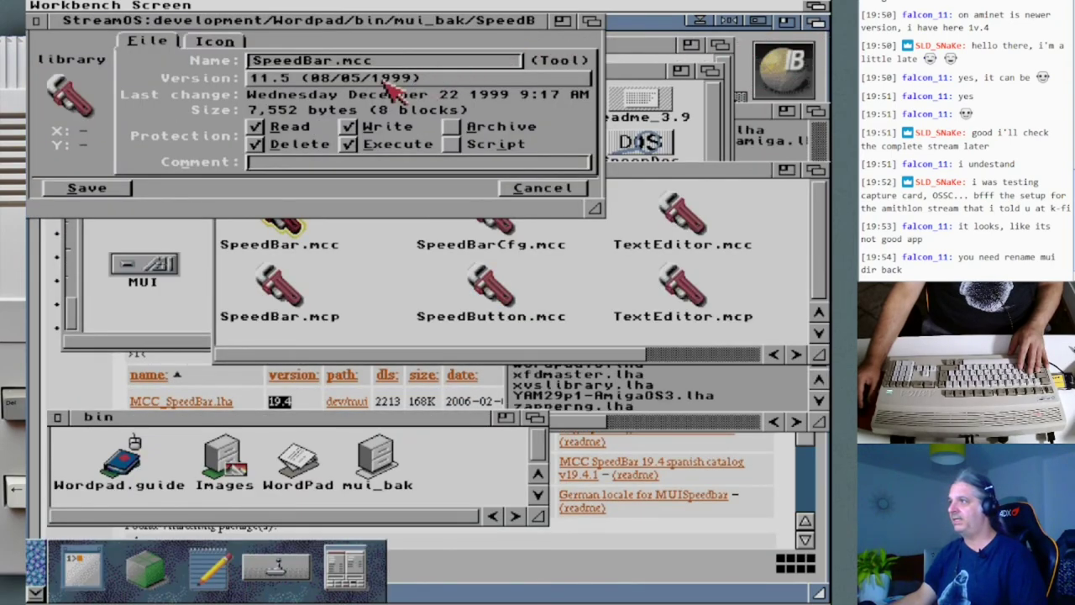
click(643, 26)
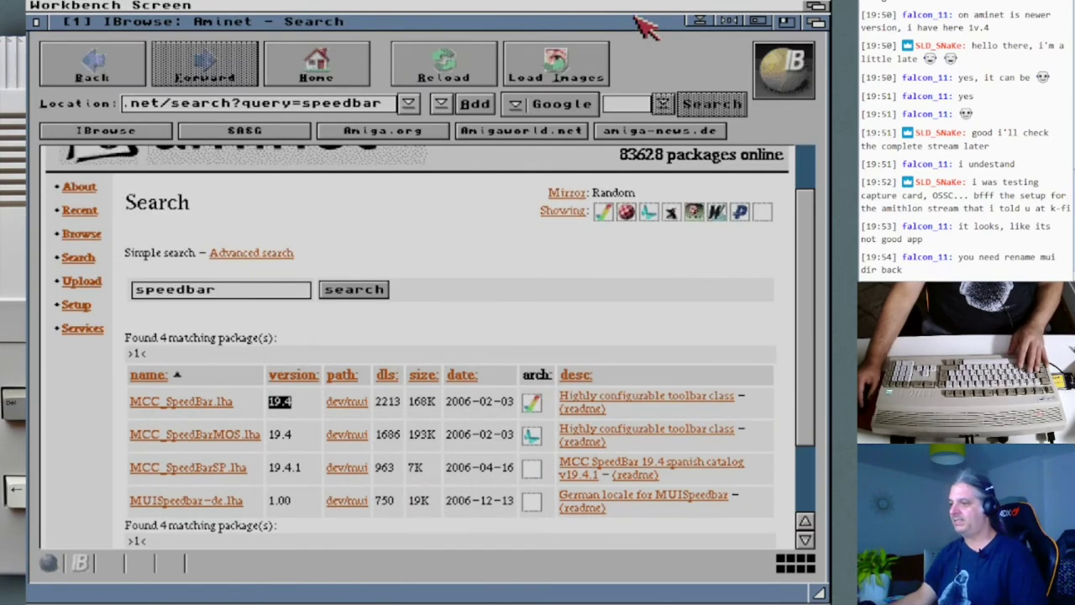
Download MCC_SpeedBar.lha to StreamOS:Internet/downloads and close the SpeedBar.mcc information window.
click(195, 403)
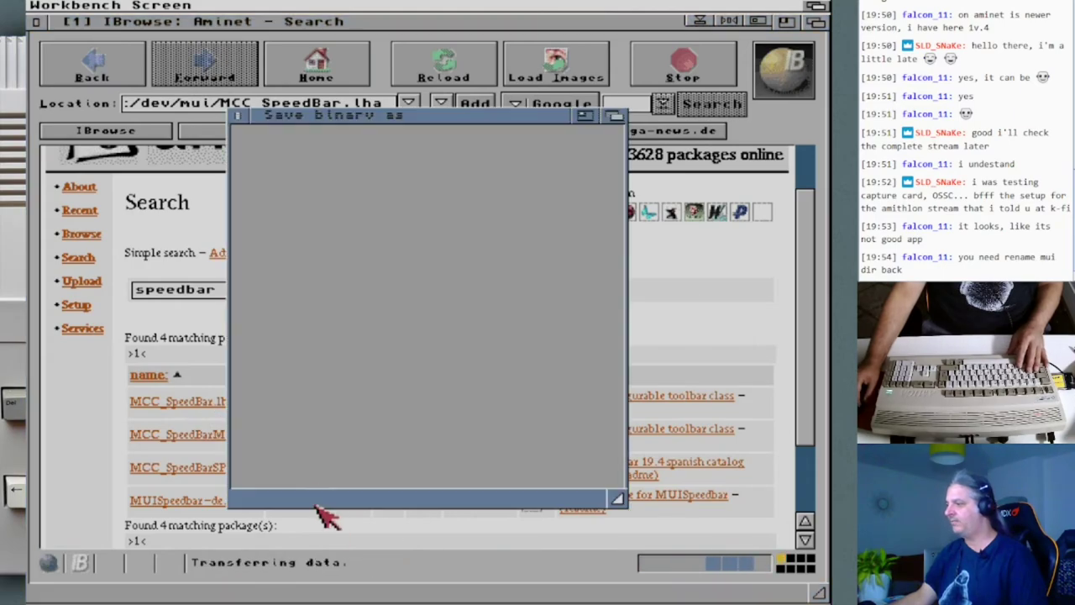
click(294, 475)
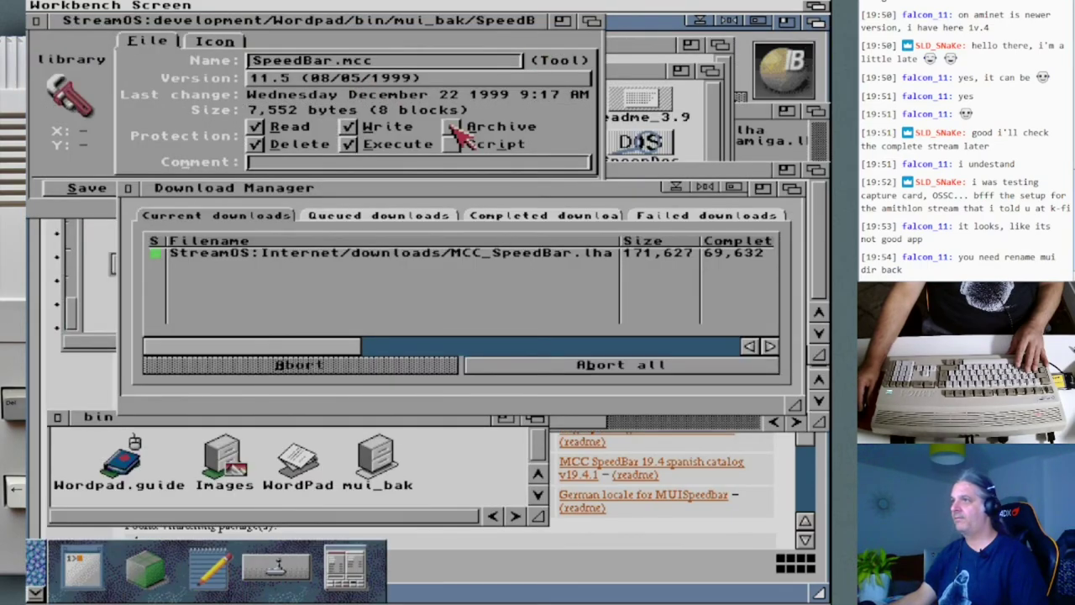
click(36, 20)
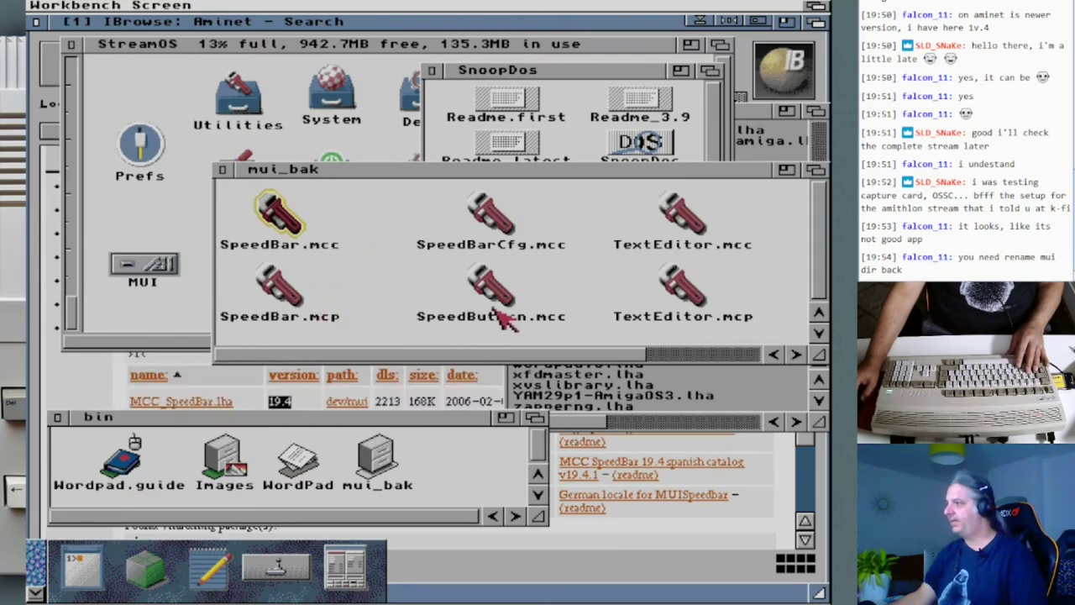
Look through the mui_bak drawer to see which other MUI classes WordPad supplies.
click(504, 298)
click(286, 298)
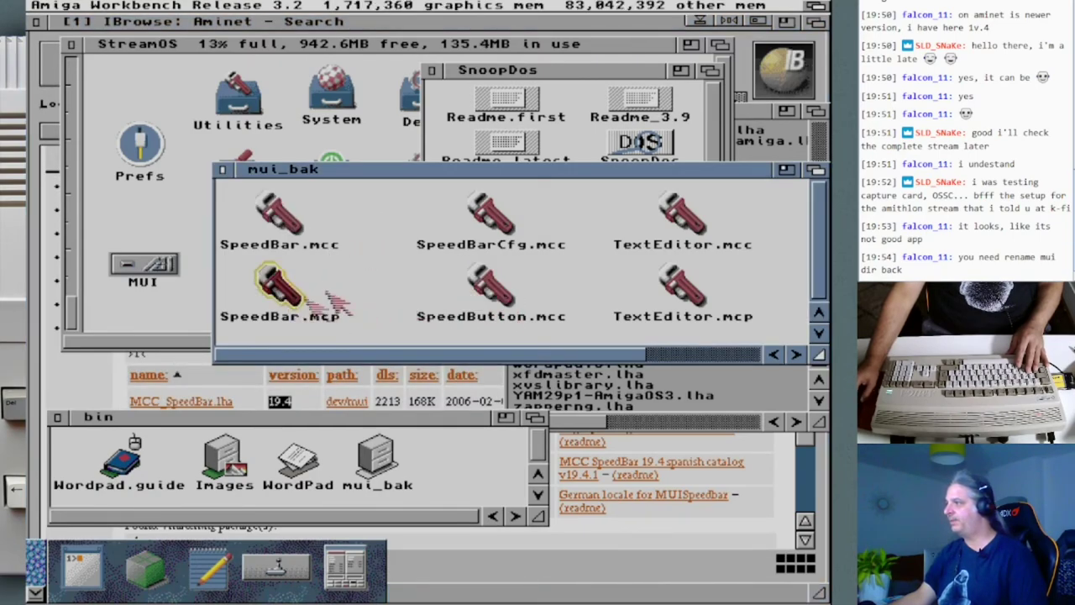
click(508, 218)
drag(614, 347, 745, 356)
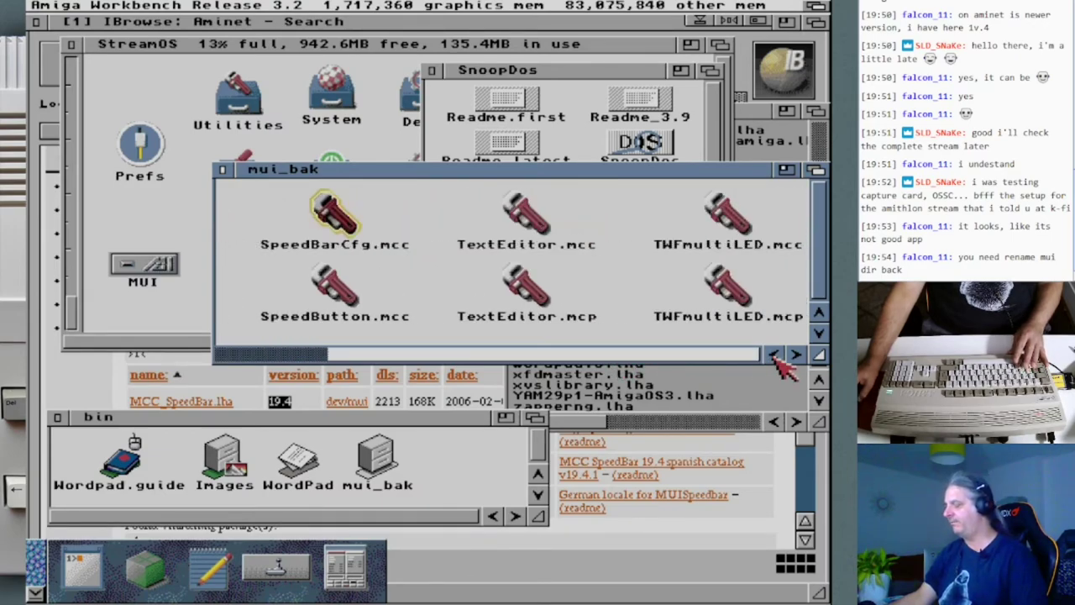
drag(766, 369, 765, 356)
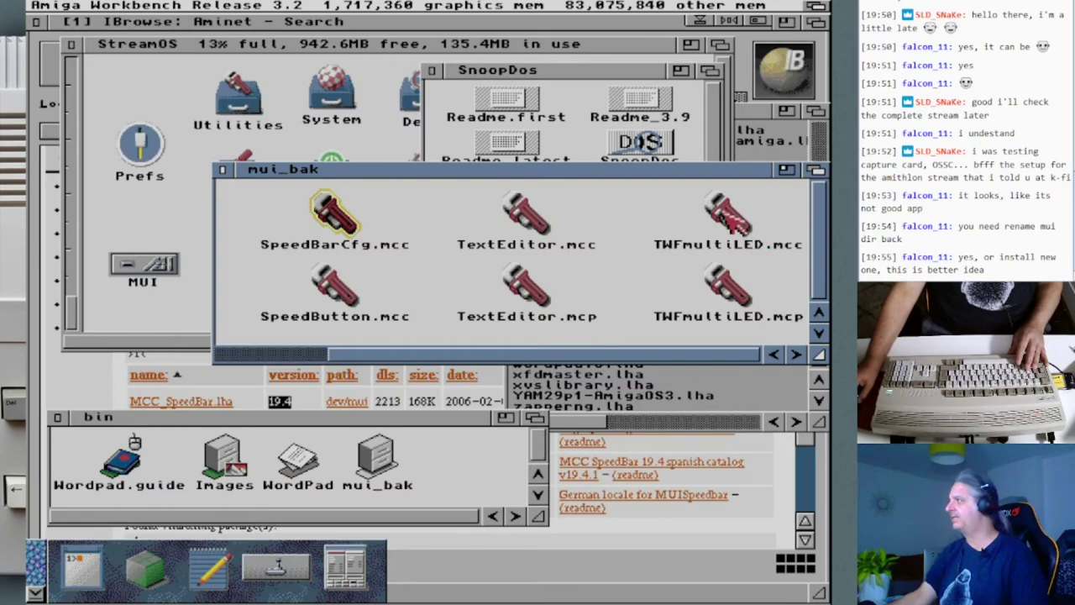
Return to the Aminet search page and search for twfmultiled.
click(815, 21)
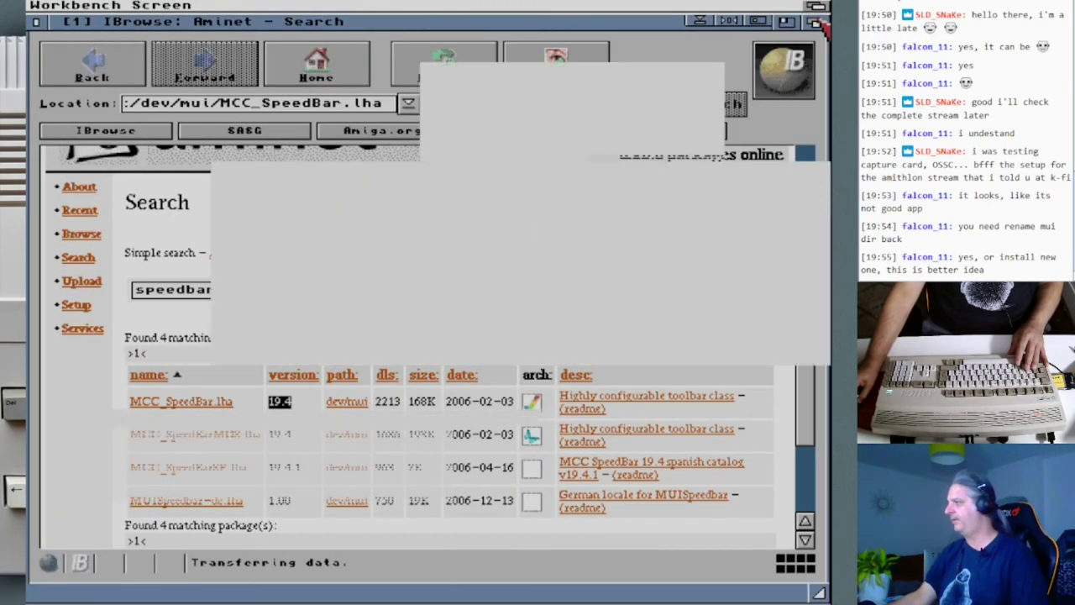
click(815, 21)
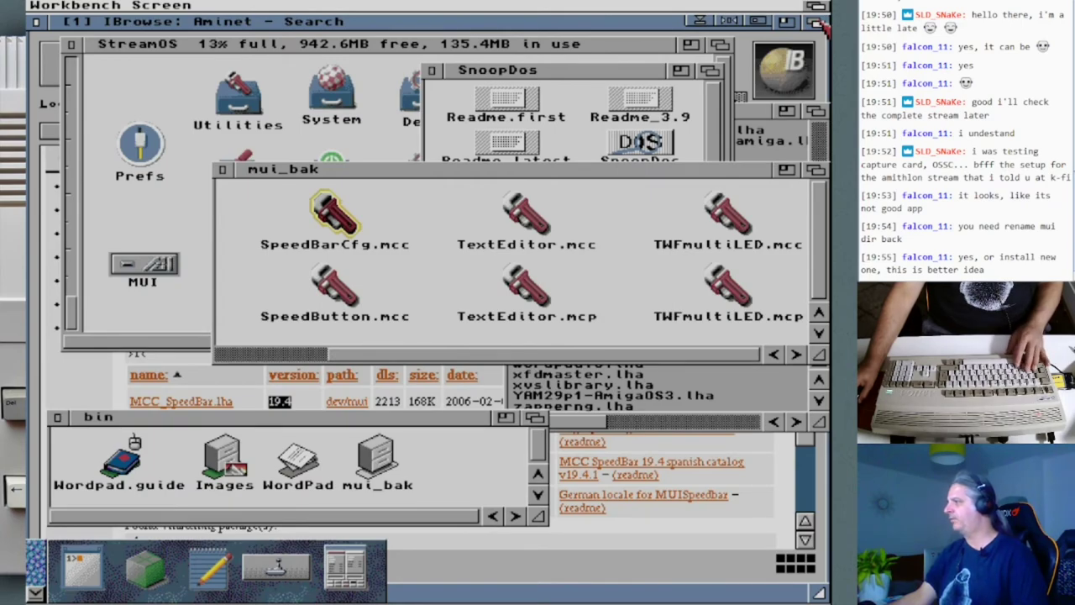
click(817, 21)
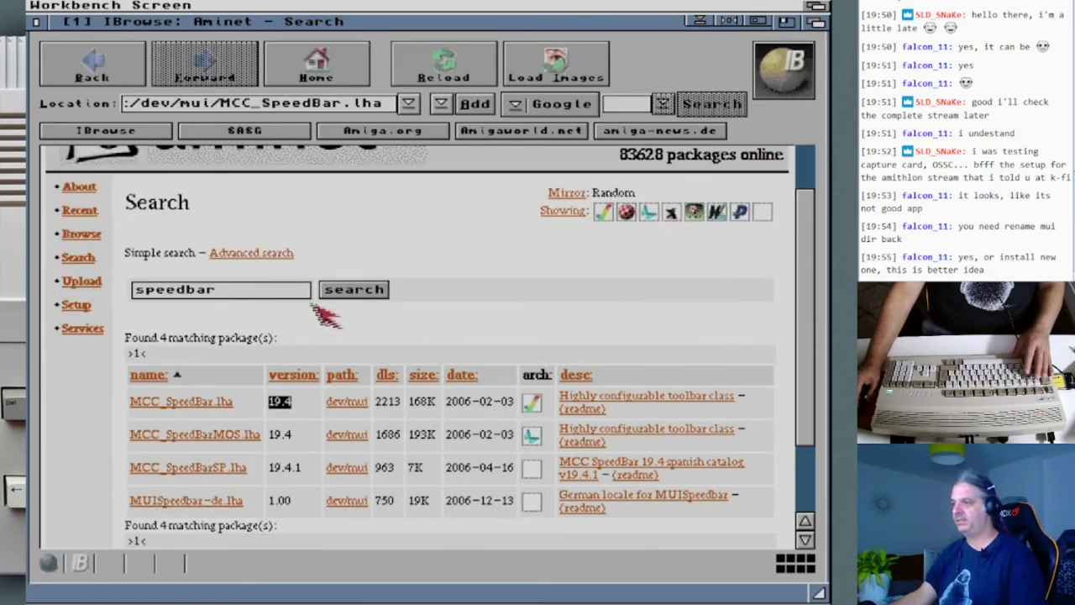
click(282, 289)
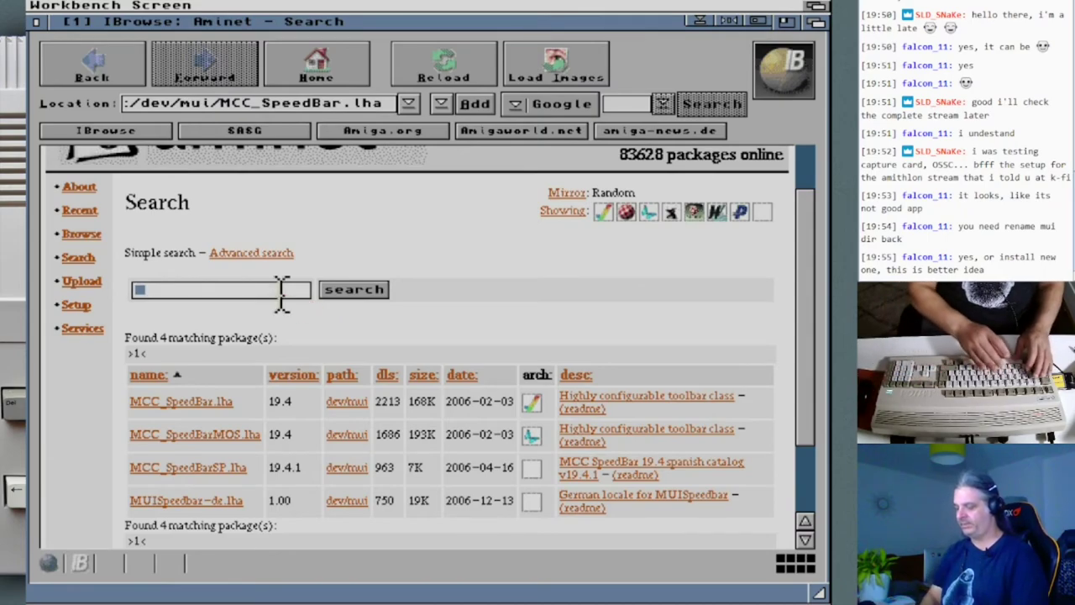
text(twfmultiled)
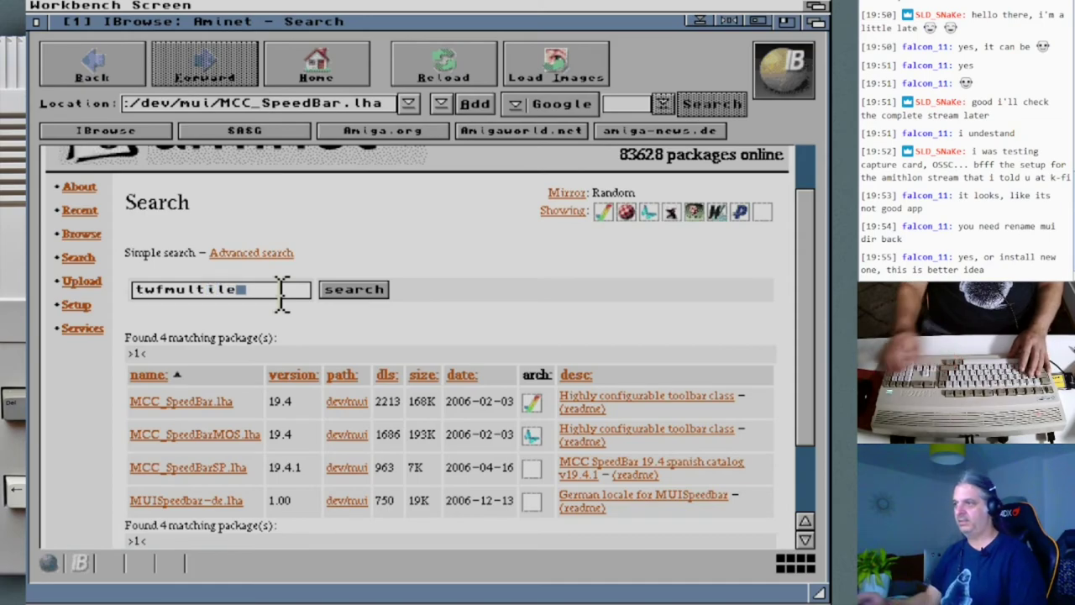
key(Return)
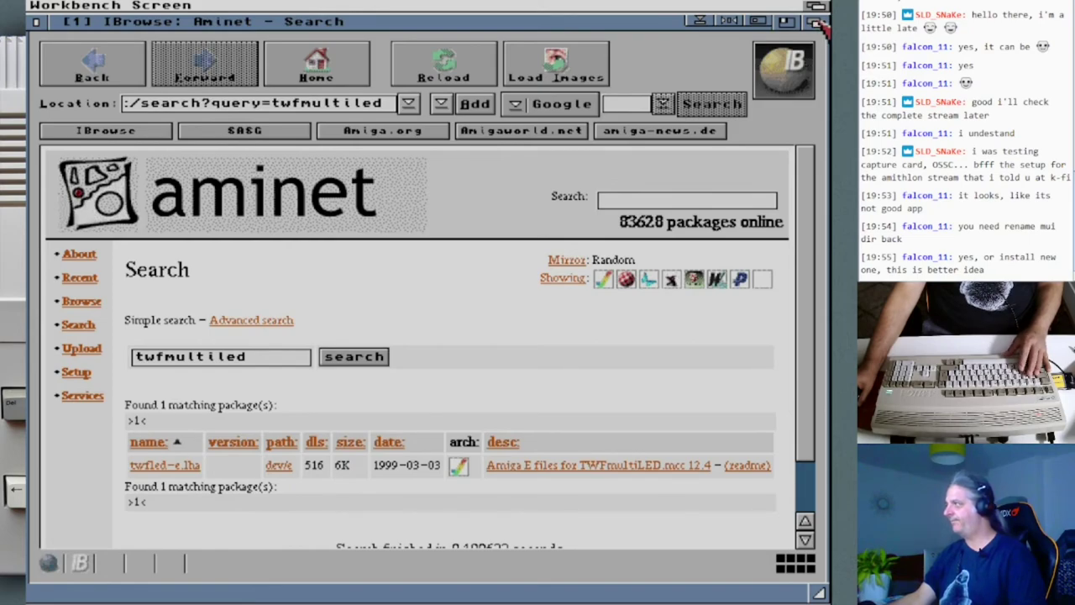
Iconify the browser, bring up the refreshed downloads drawer, and close the StreamOS window.
click(766, 21)
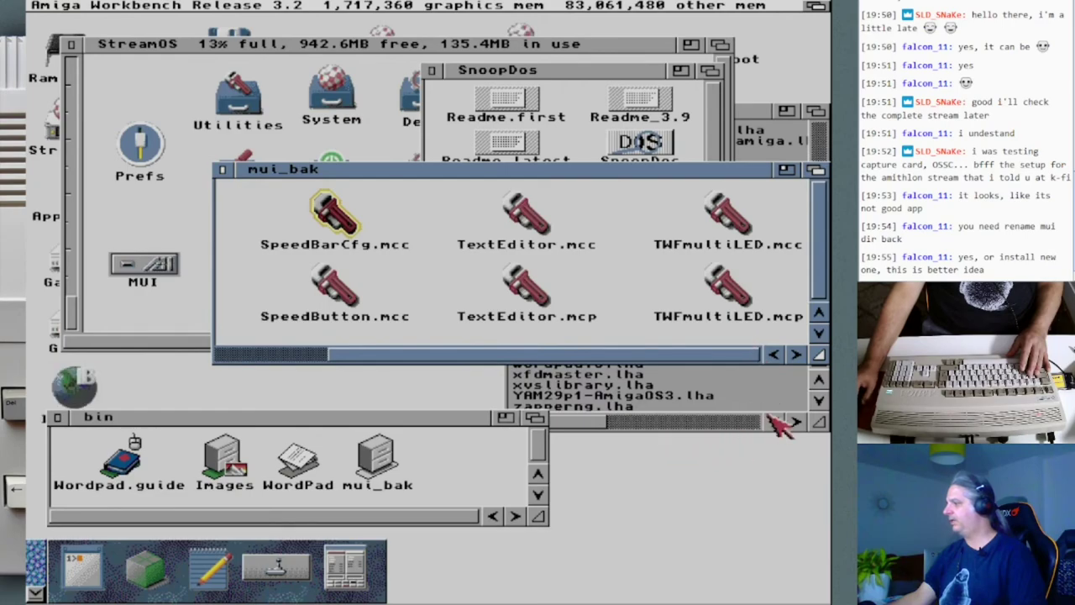
click(589, 427)
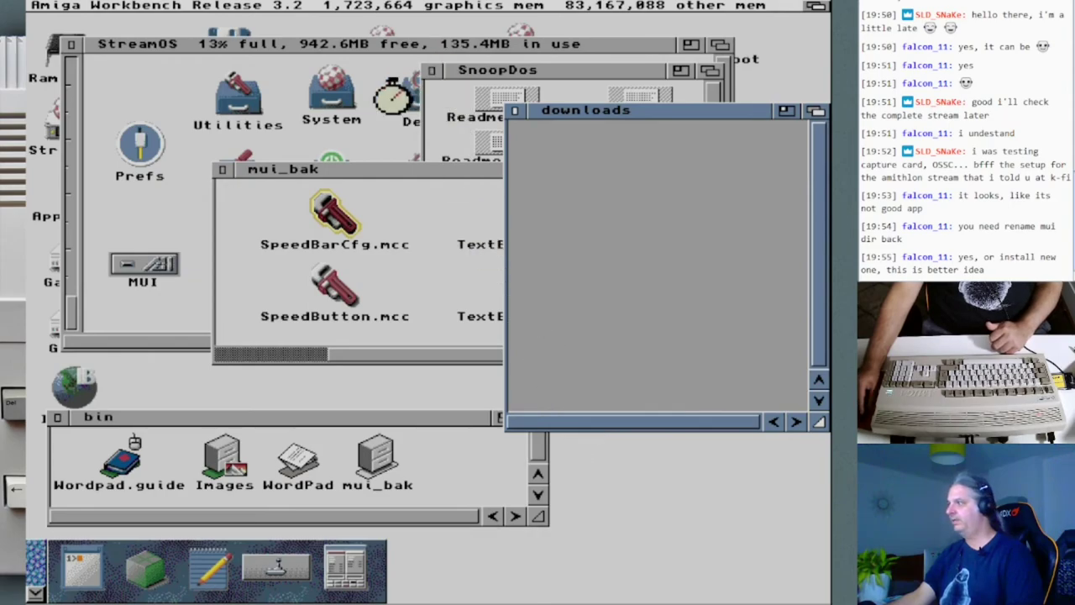
click(72, 46)
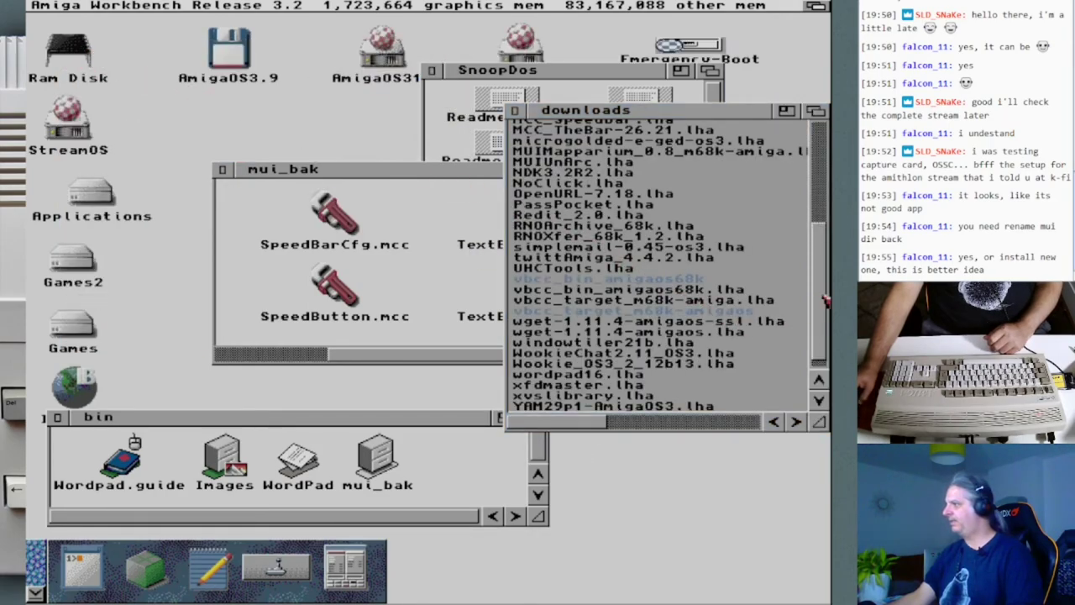
Open MCC_SpeedBar.lha from downloads in Unarc and unpack it to the Ram Disk.
drag(825, 302, 826, 256)
double_click(508, 225)
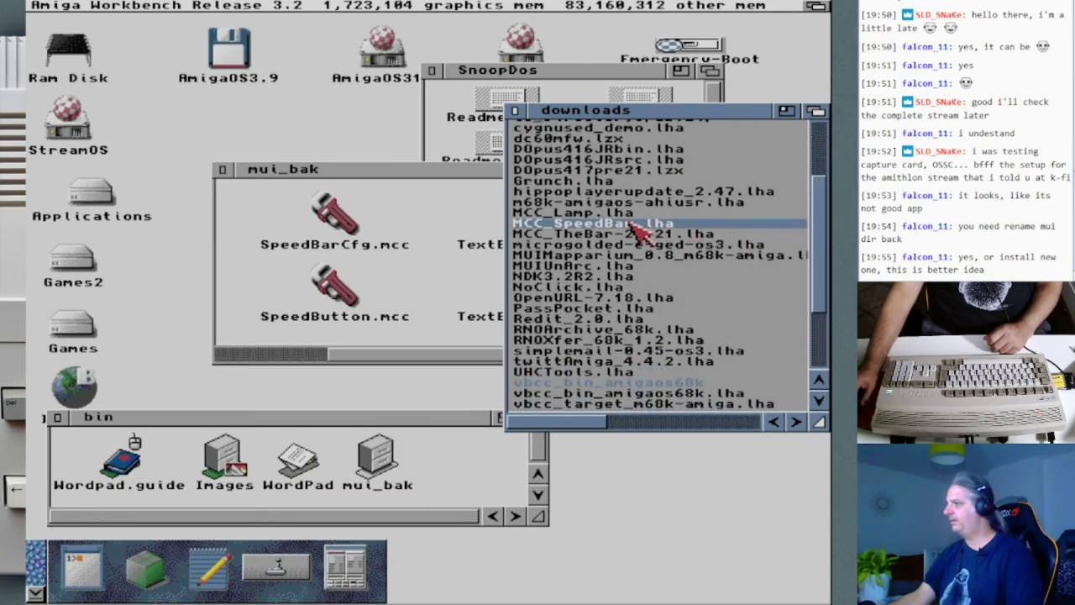
drag(68, 52, 471, 252)
click(345, 363)
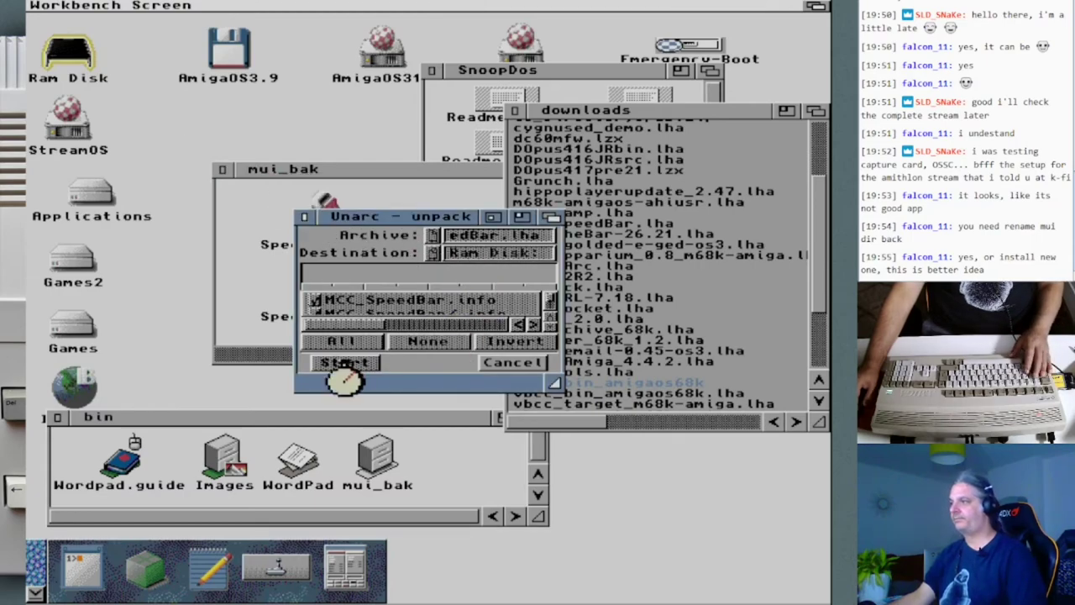
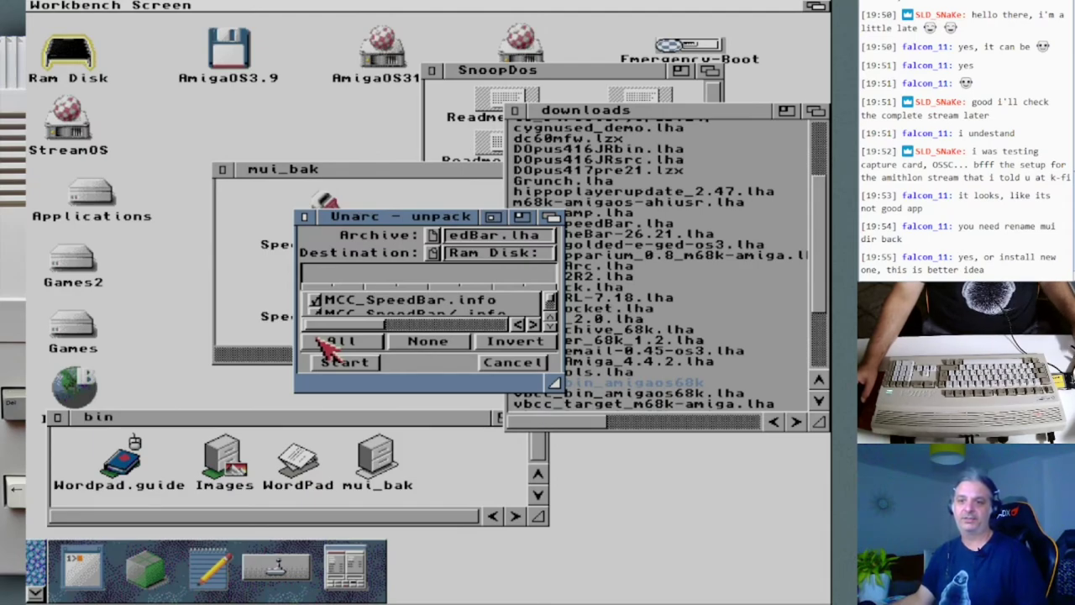
Close the Unarc window and launch the SpeedBar installer from the MCC_SpeedBar drawer on the Ram Disk.
click(333, 340)
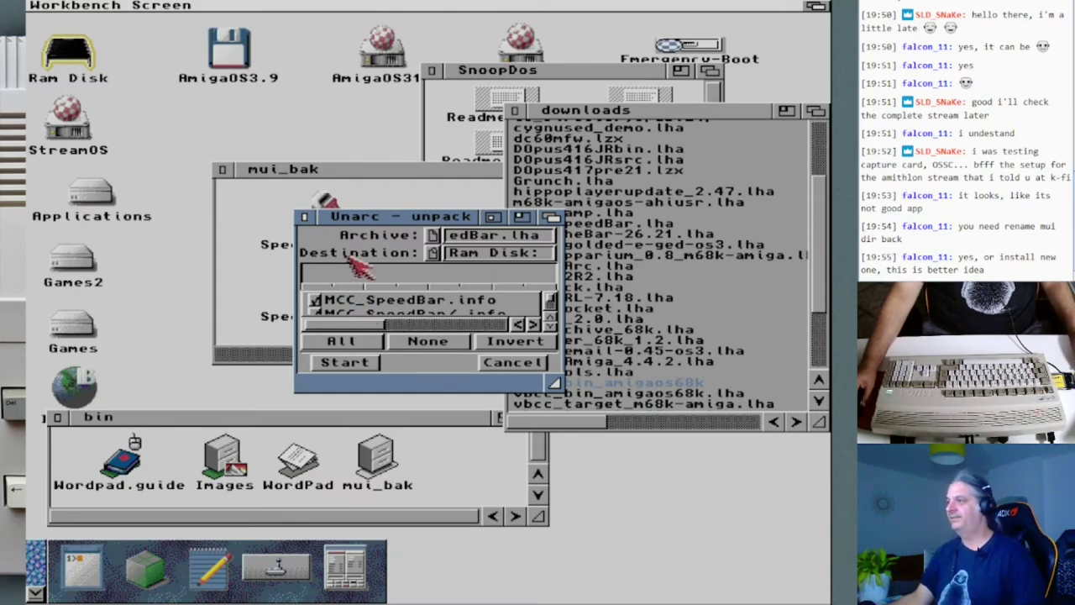
click(303, 217)
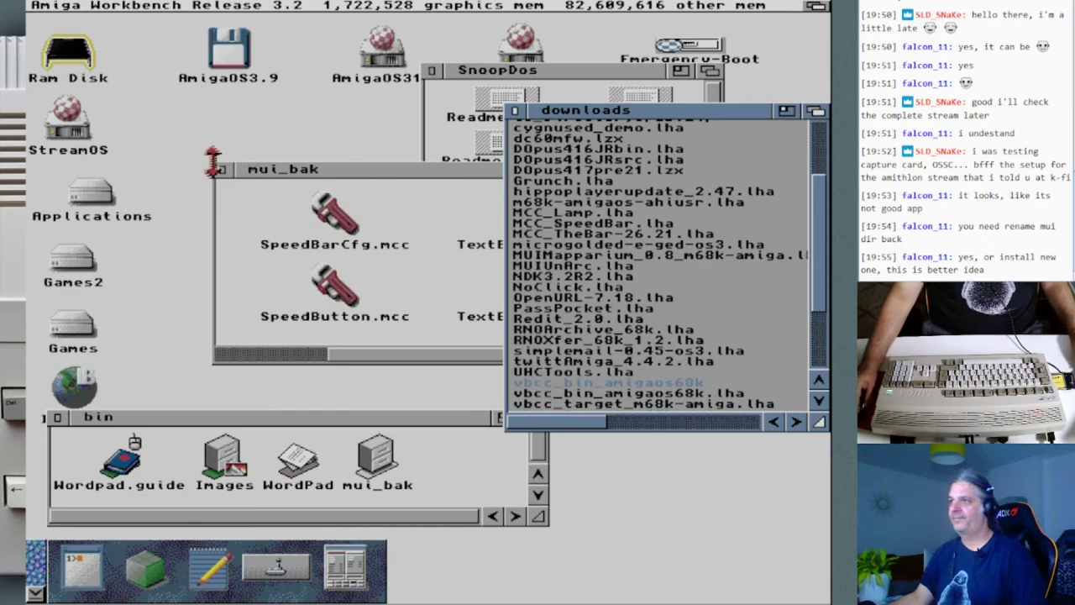
double_click(71, 63)
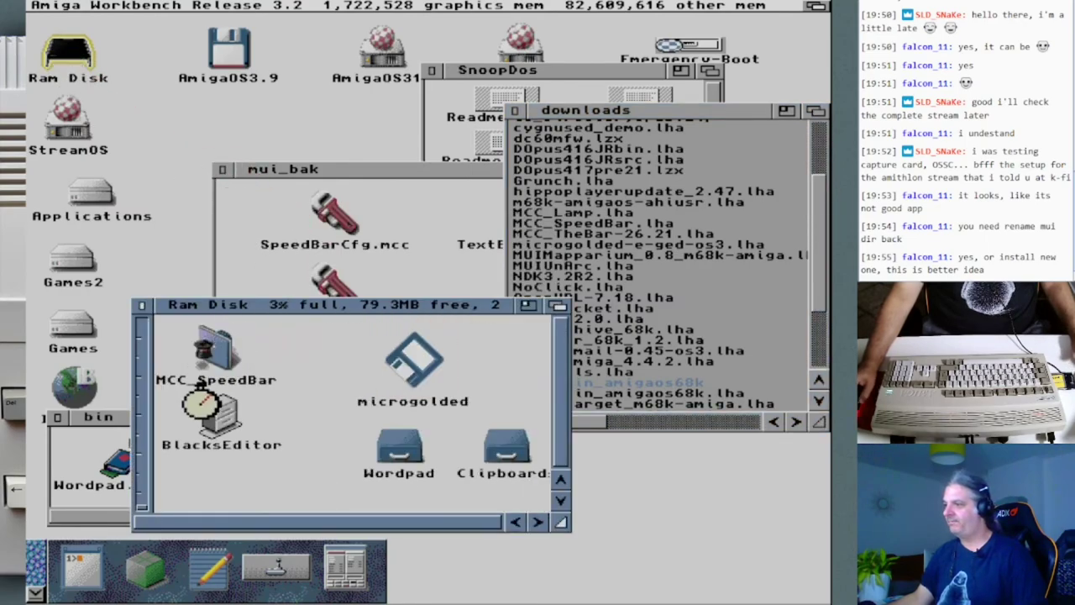
double_click(215, 346)
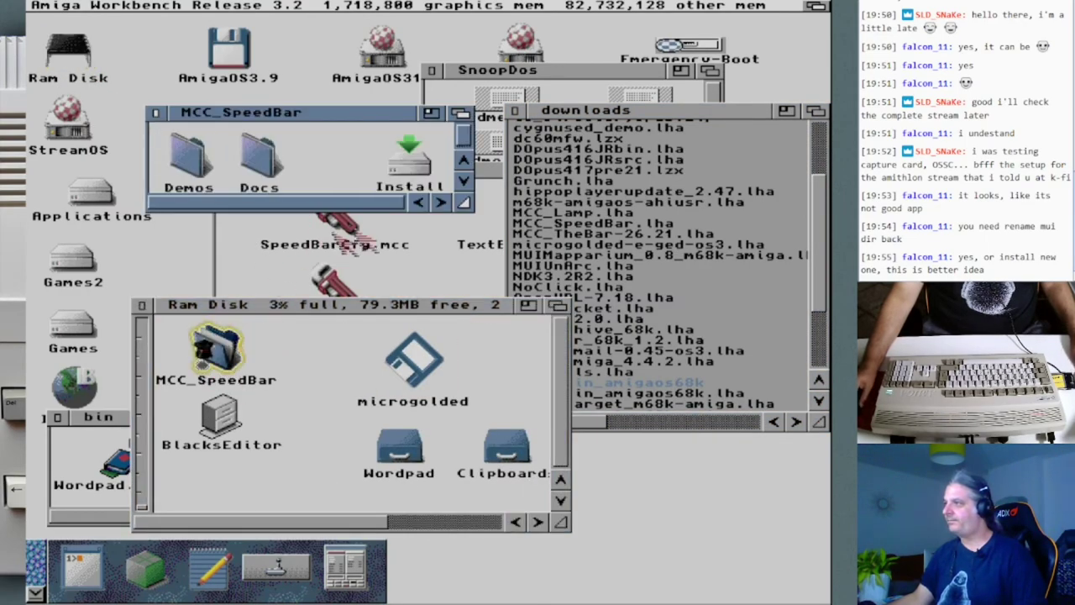
double_click(409, 162)
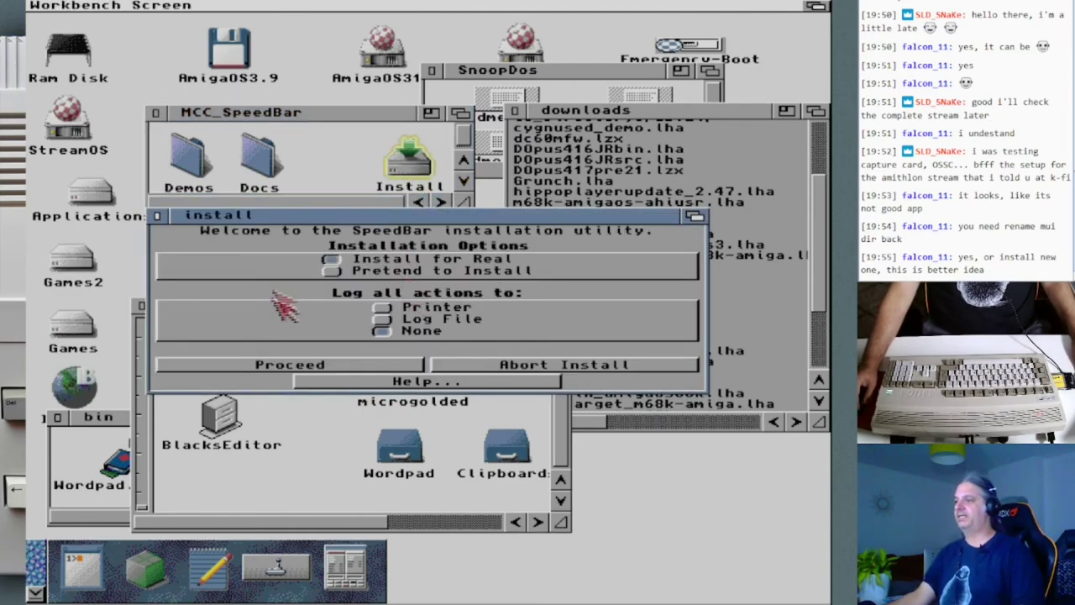
Install SpeedBar for real into MUI:LIBS/MUI/ without logging, and close the MCC_SpeedBar drawer.
click(244, 364)
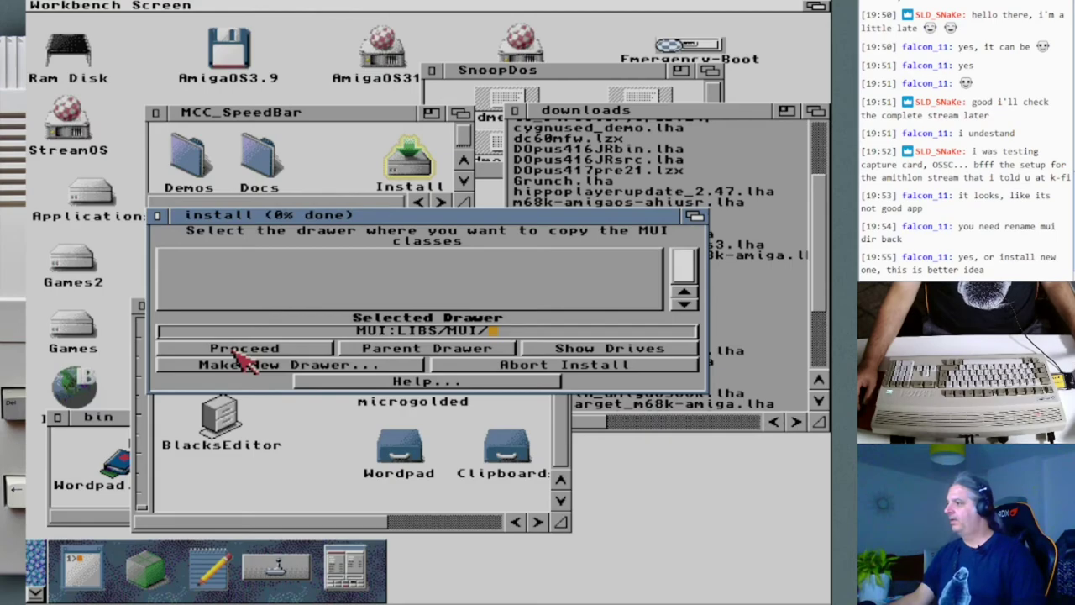
click(237, 352)
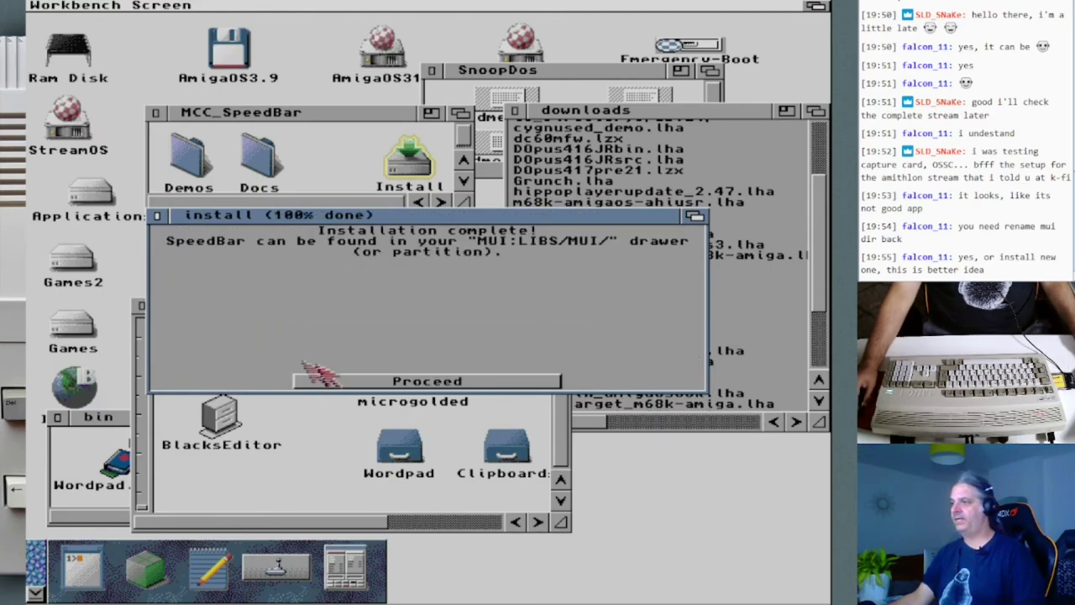
click(344, 381)
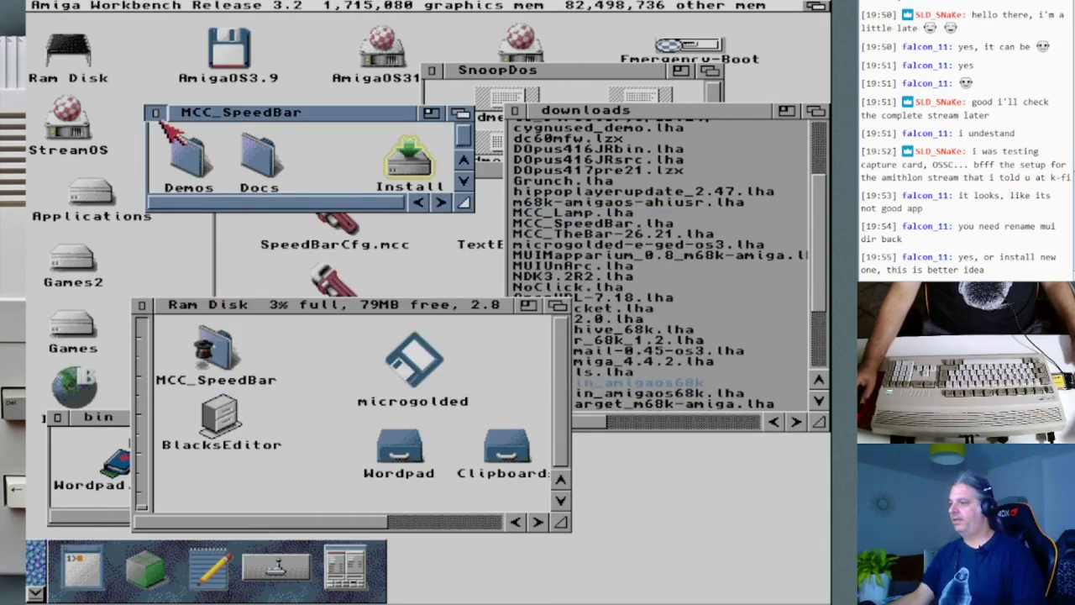
click(155, 113)
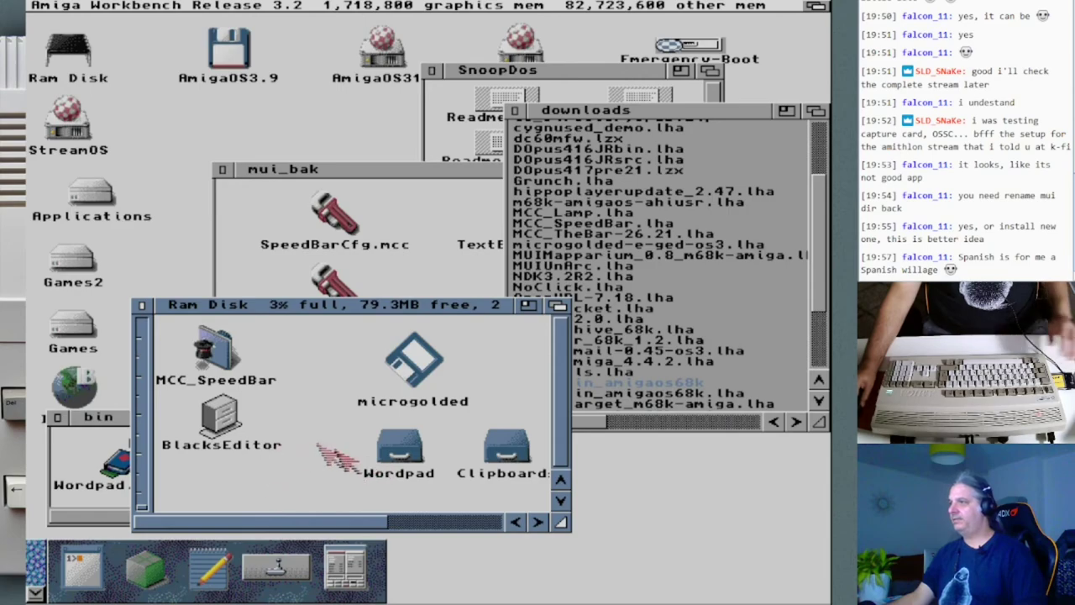
Close mui_bak and open the mui class drawer inside MUI's Libs drawer on StreamOS.
click(223, 170)
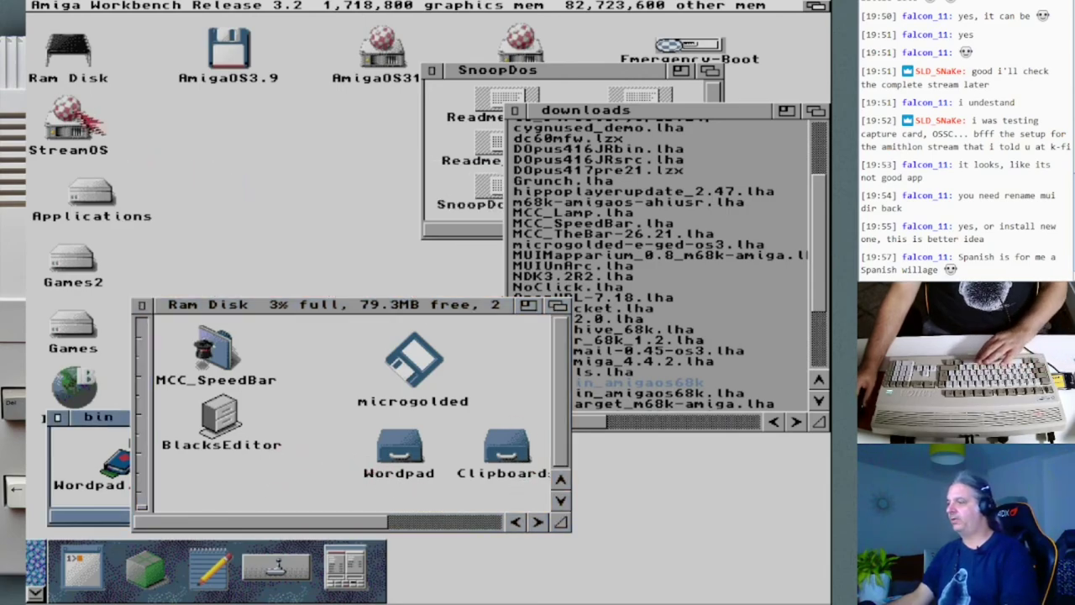
double_click(67, 116)
double_click(164, 267)
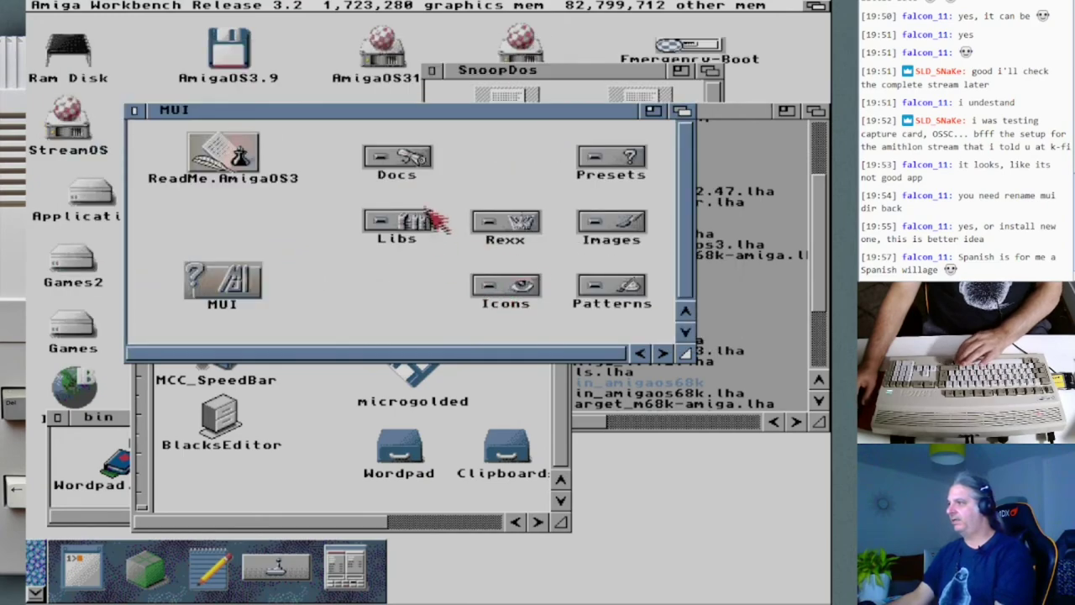
click(402, 222)
double_click(402, 221)
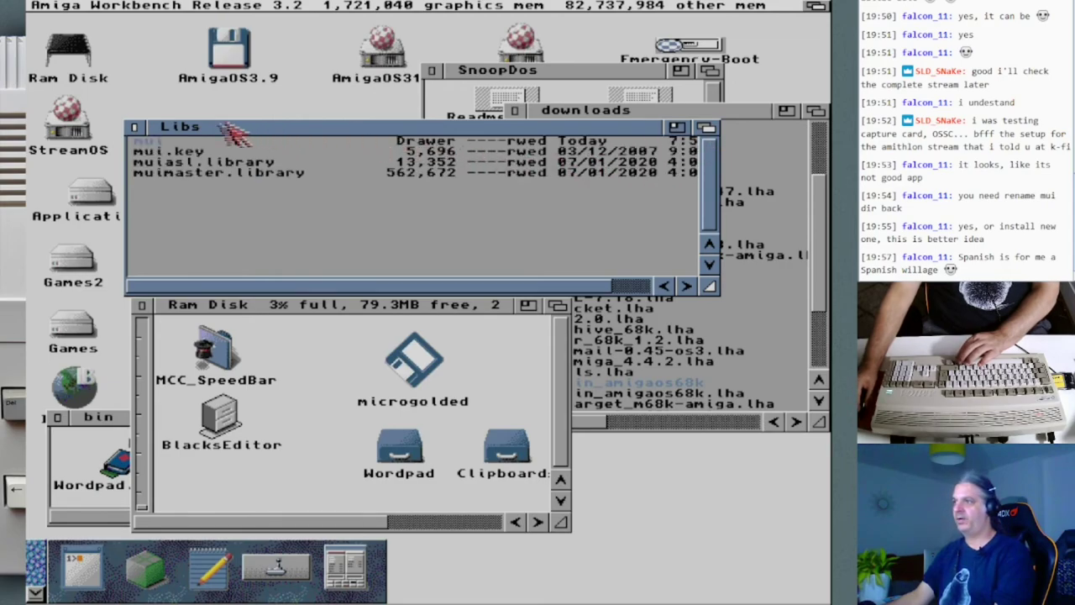
double_click(161, 140)
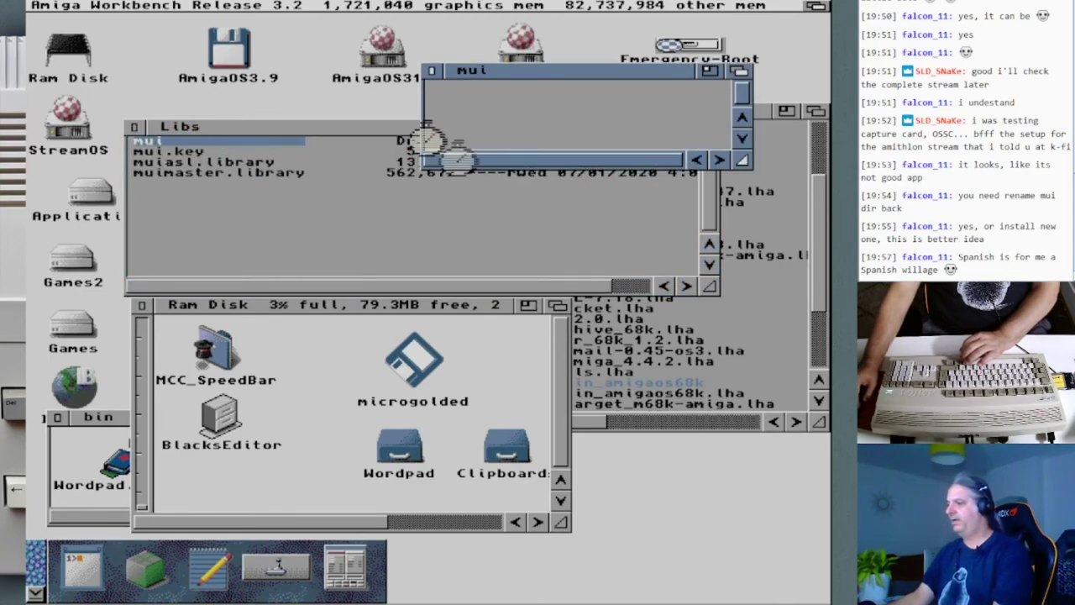
Close the Ram Disk window and look through the classes in WordPad's mui_bak drawer again.
click(144, 311)
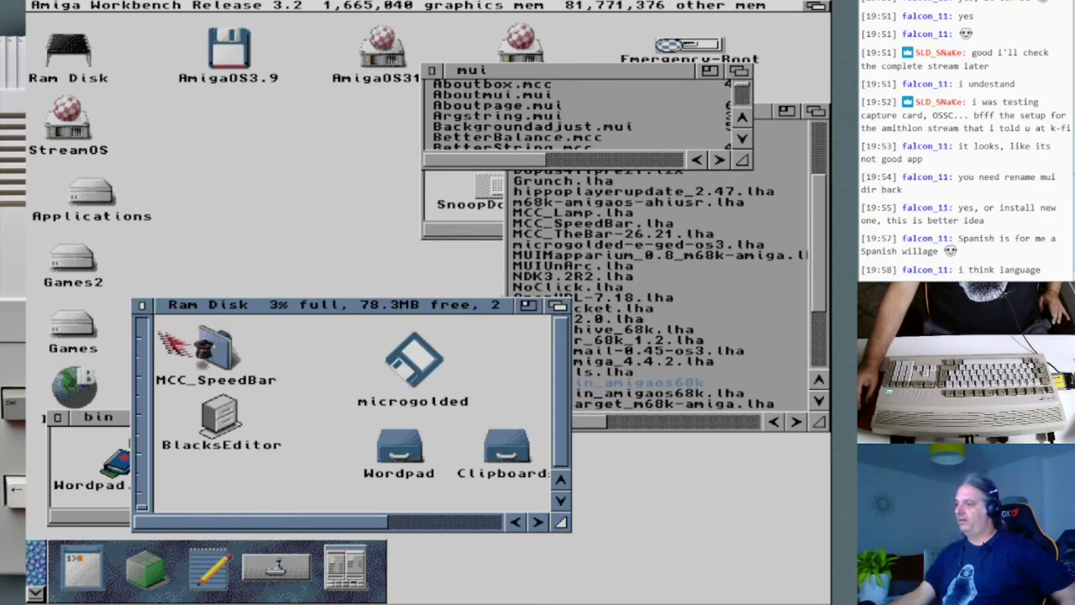
click(142, 305)
double_click(375, 457)
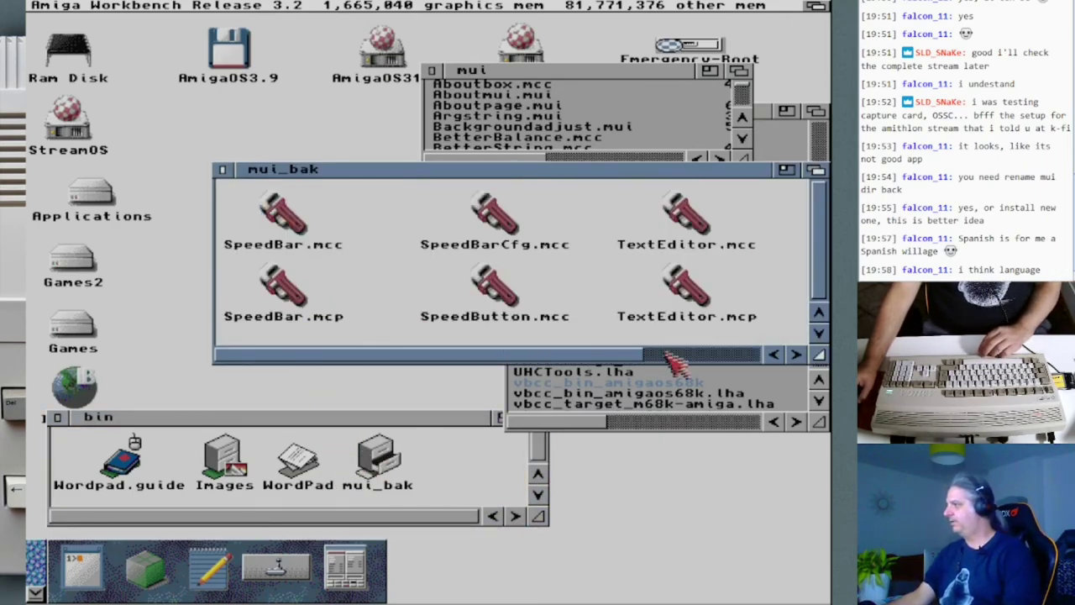
click(672, 354)
drag(739, 340, 606, 127)
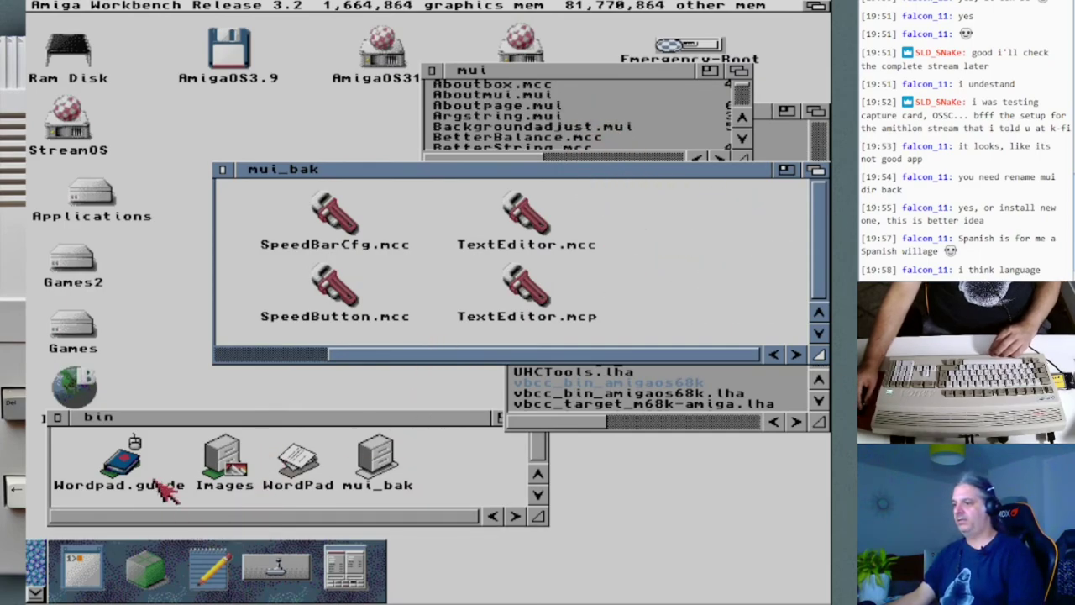
Launch WordPad from the bin drawer, move its window to the screen's upper-left corner and enlarge it across the screen.
click(304, 472)
double_click(304, 491)
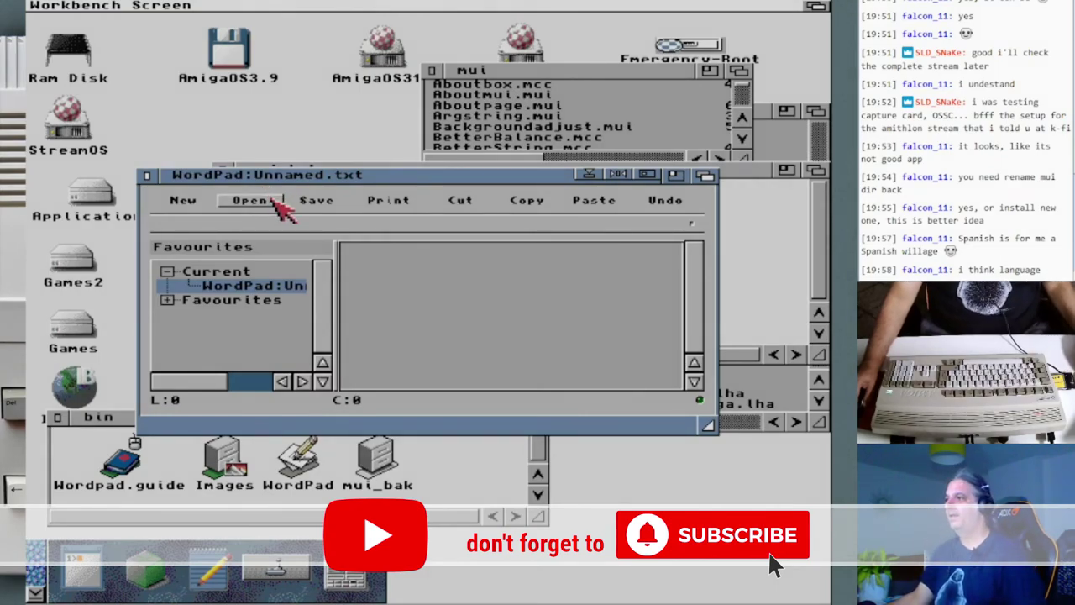
drag(285, 173, 183, 26)
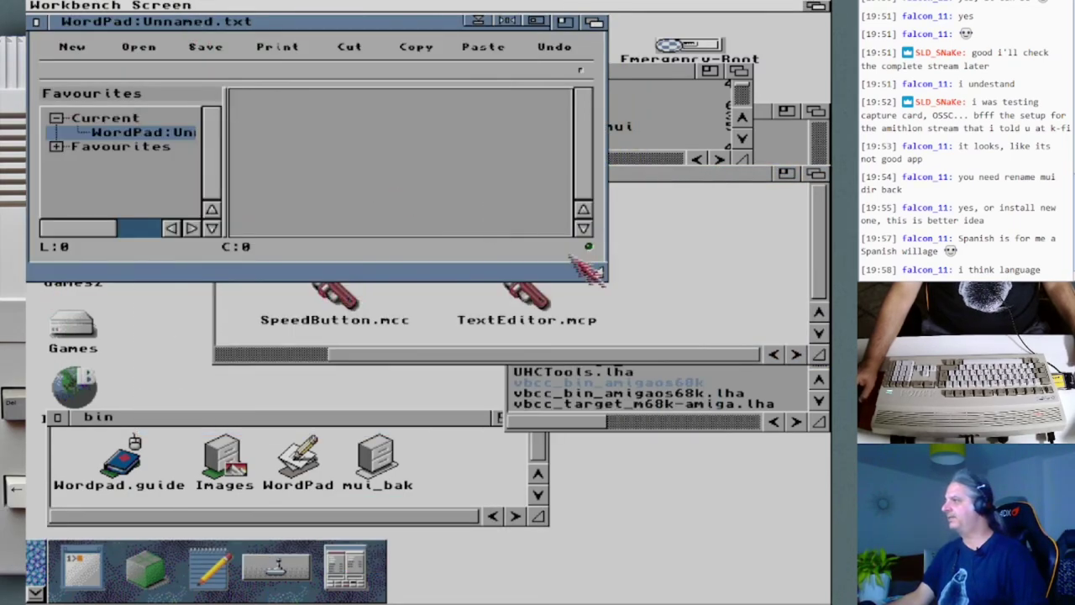
drag(808, 472, 819, 480)
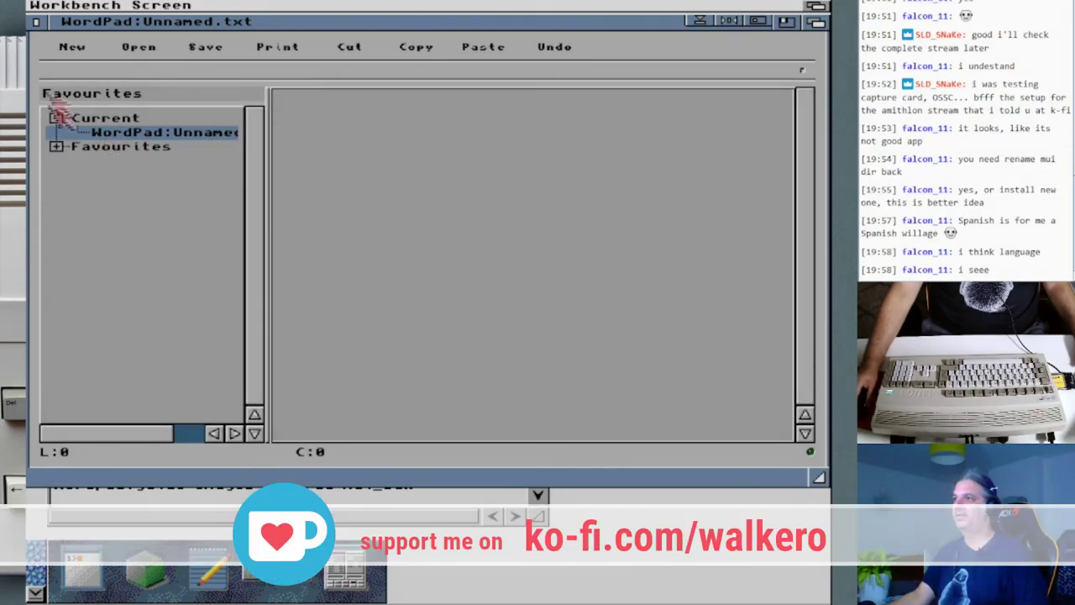
Open Wordpad.guide in WordPad, scroll through it, and narrow the Favourites pane to give the text more width.
right_click(50, 5)
right_click(56, 32)
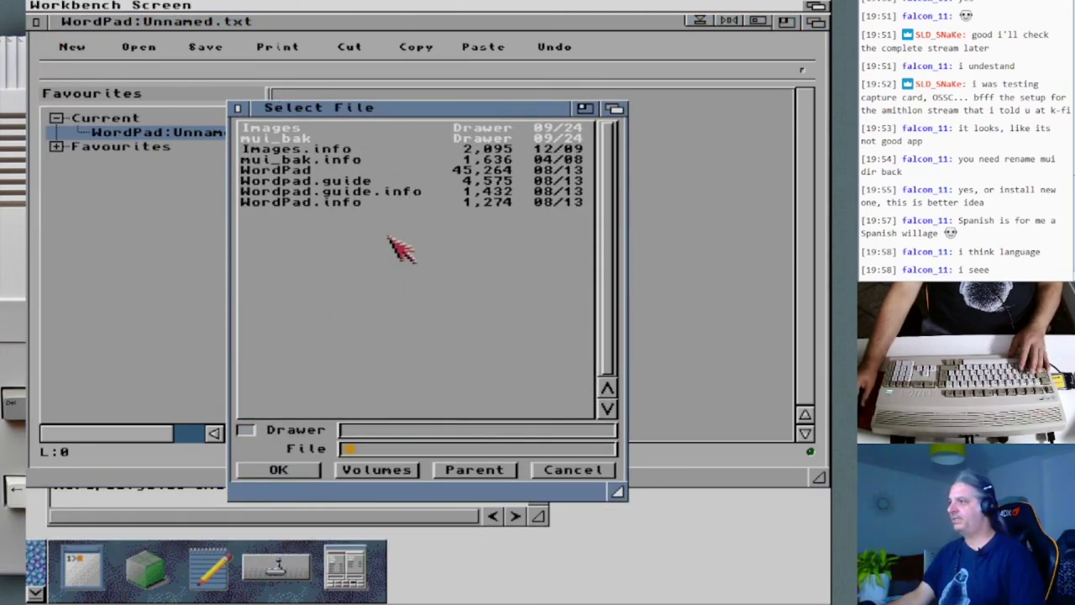
double_click(370, 183)
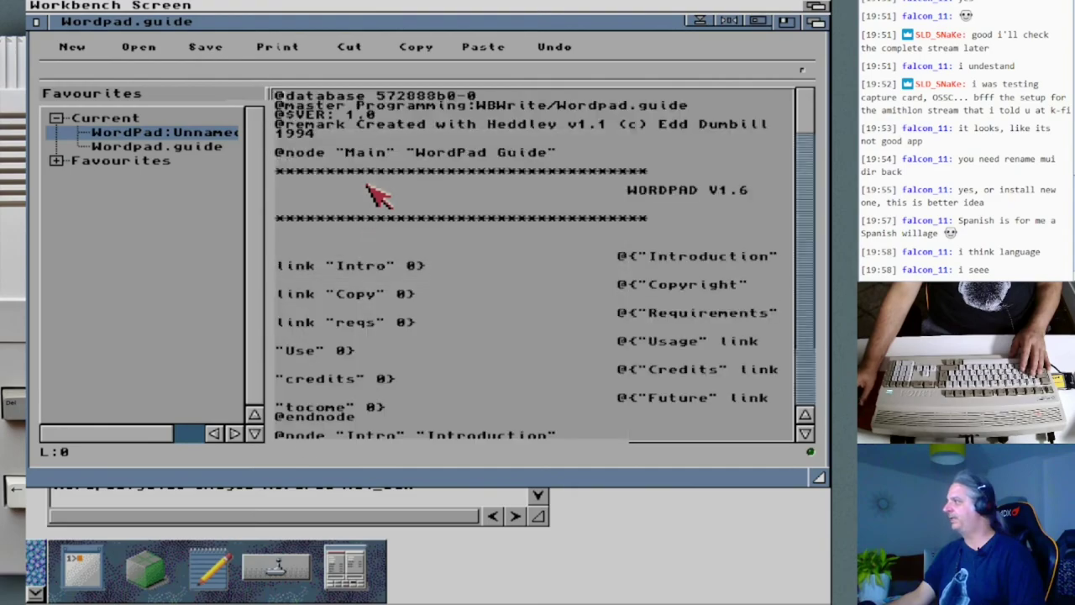
drag(814, 134, 401, 82)
right_click(64, 5)
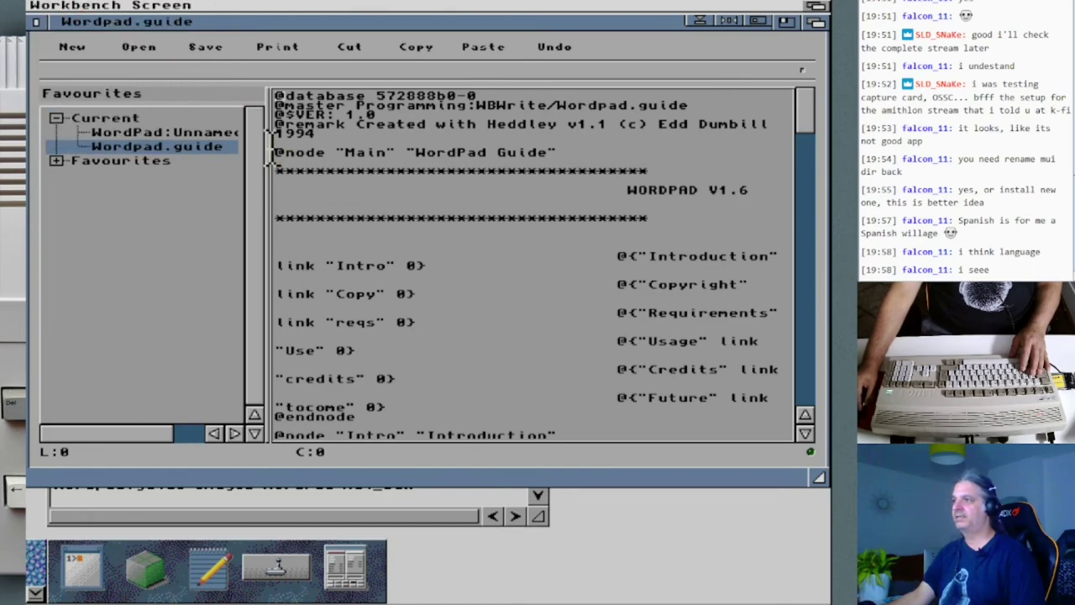
drag(265, 152, 135, 160)
Open Startup-sequence from the S drawer on StreamOS in WordPad and scroll through its text.
right_click(52, 10)
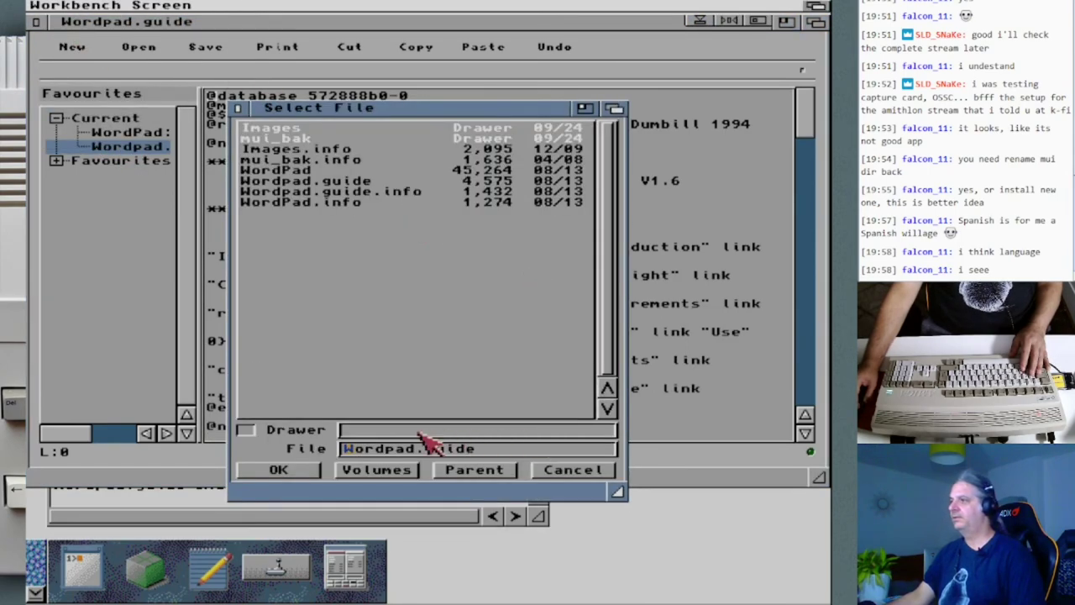
click(380, 472)
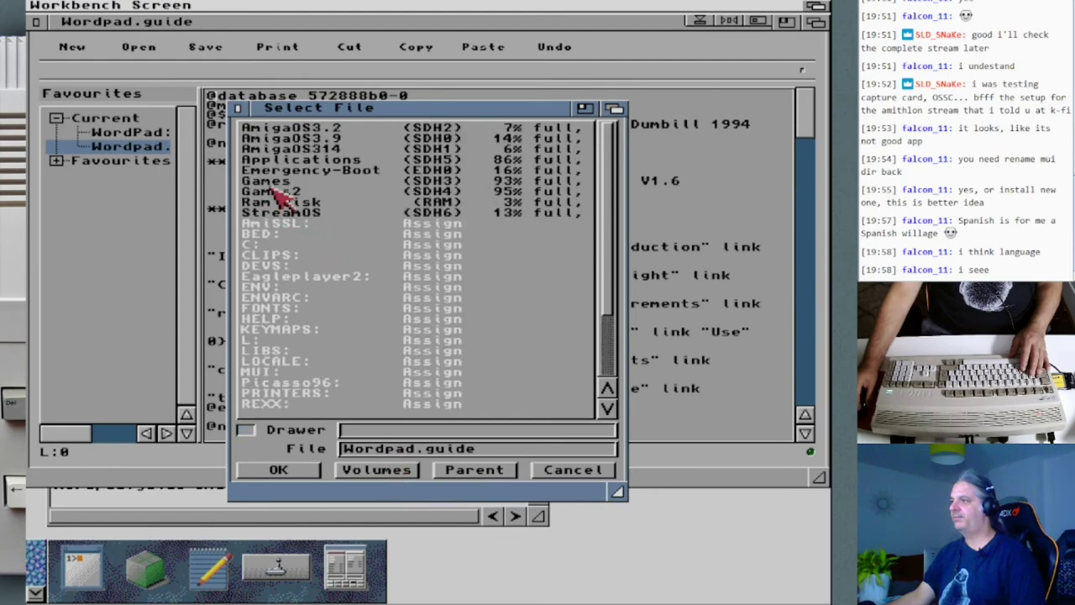
click(285, 212)
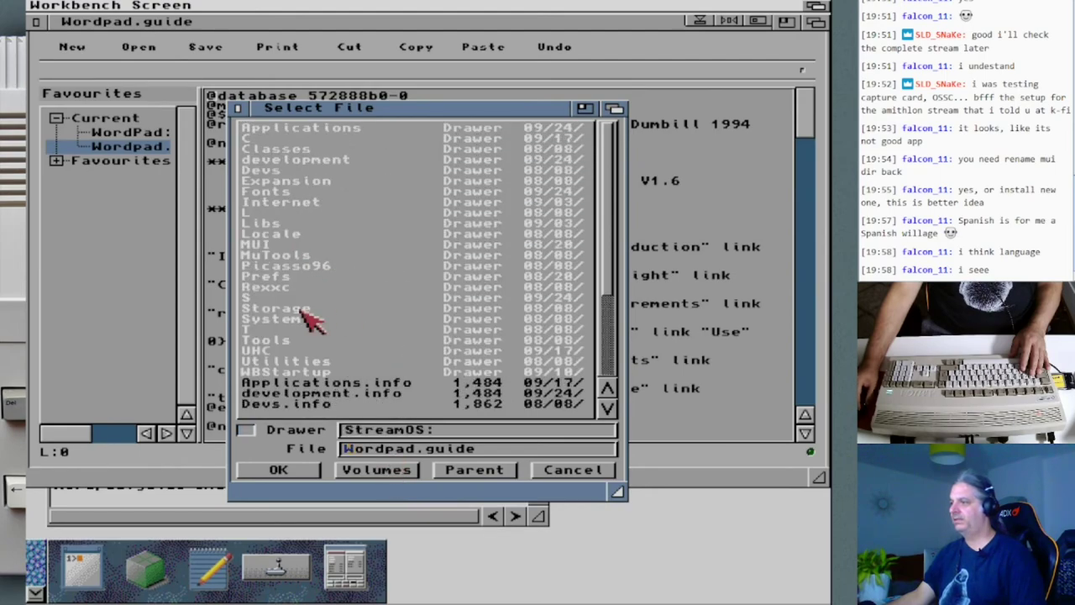
click(280, 301)
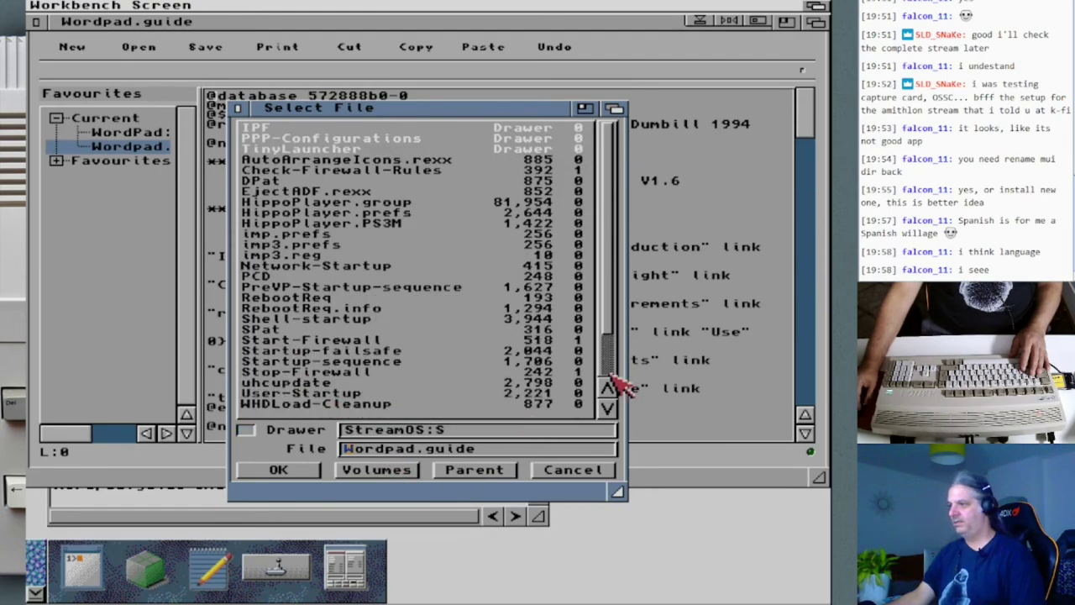
scroll(546, 386, down, 2)
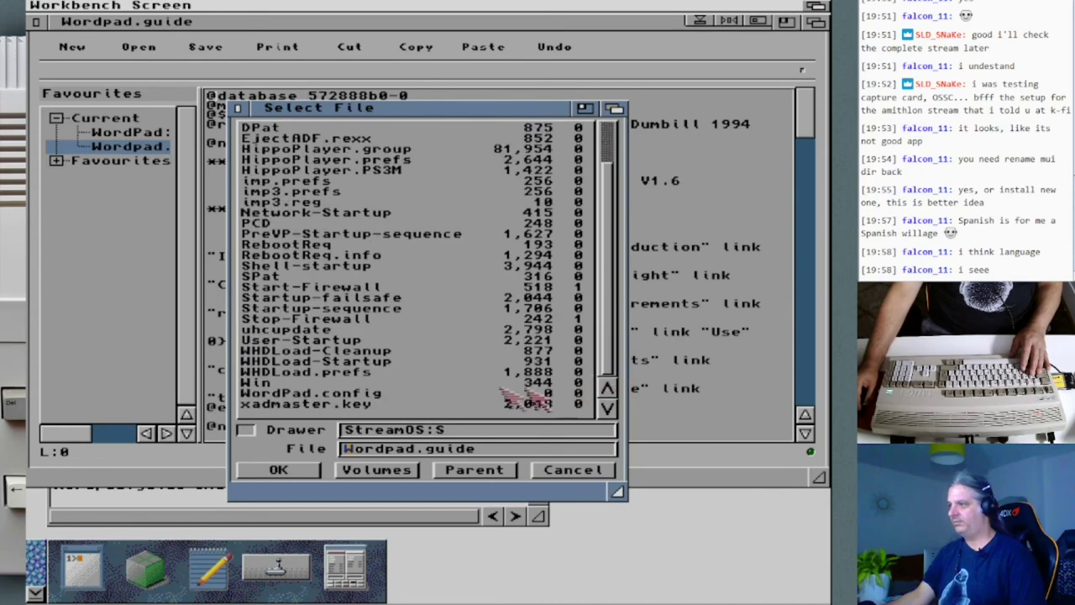
double_click(319, 309)
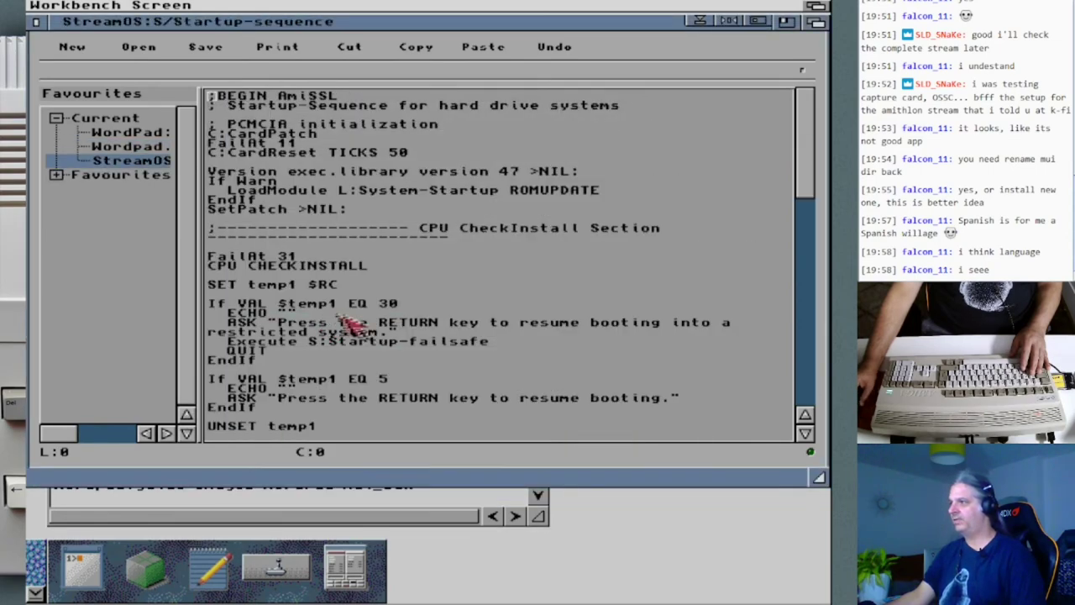
drag(811, 143, 804, 92)
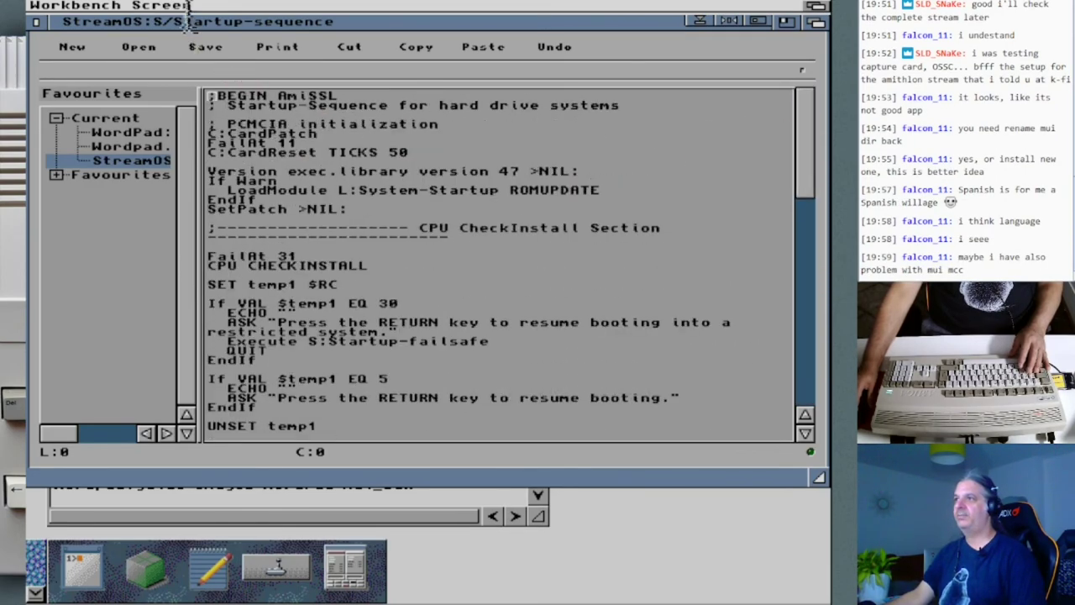
Extend the WordPad window down the screen, then open BED.guide from StreamOS:development/BlacksEditor and scroll through its text.
right_click(38, 38)
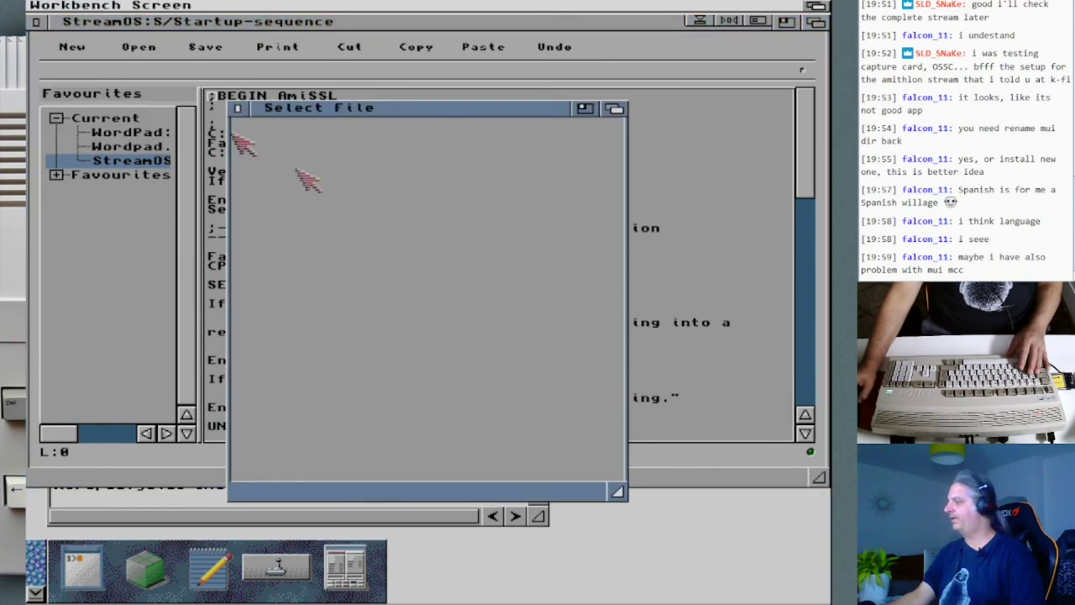
drag(819, 471, 786, 598)
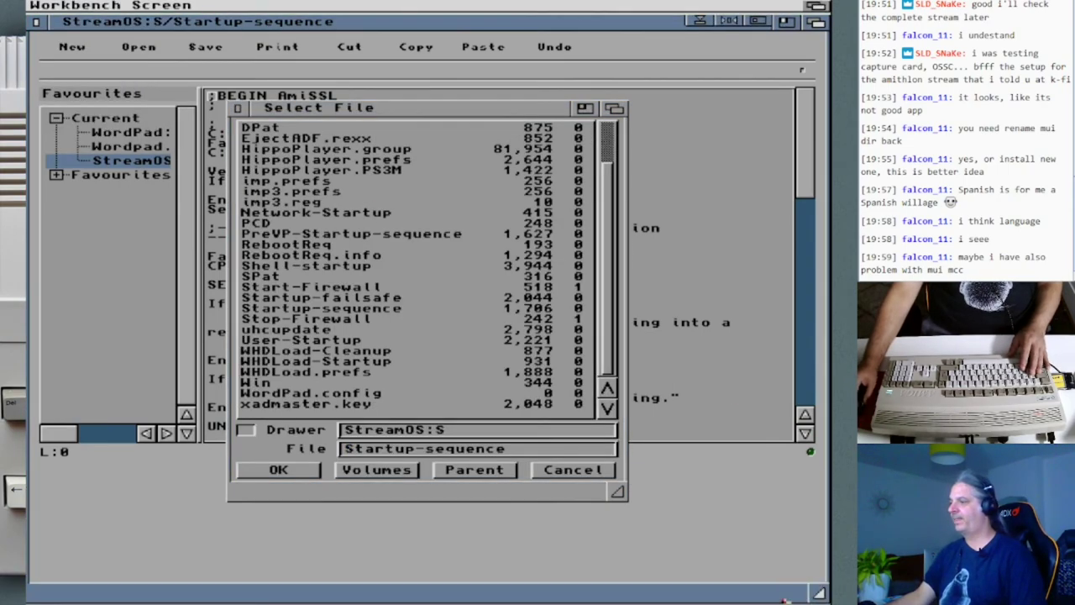
click(395, 471)
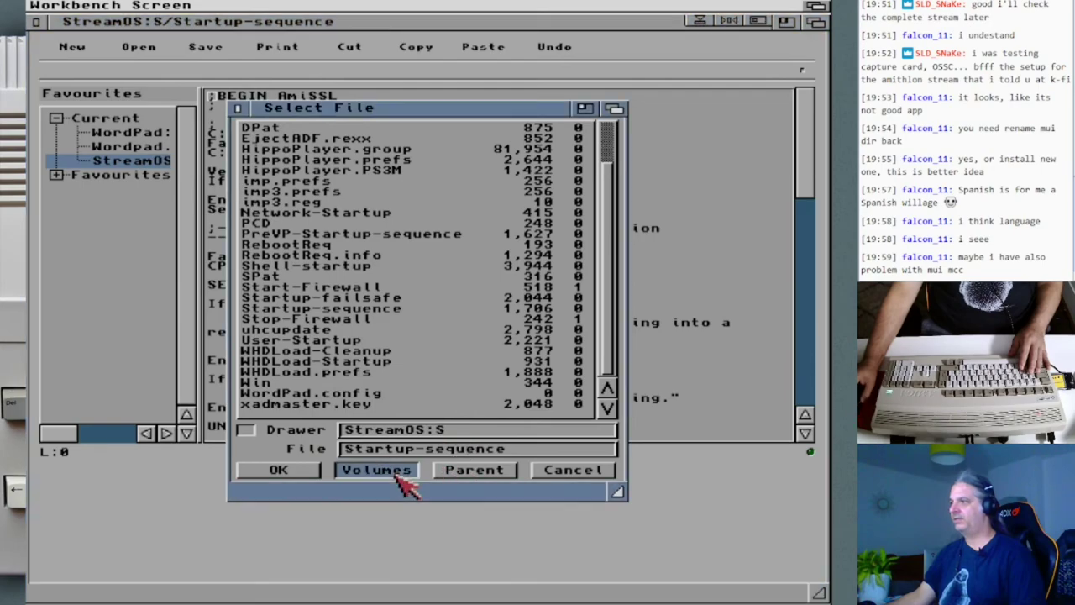
click(311, 213)
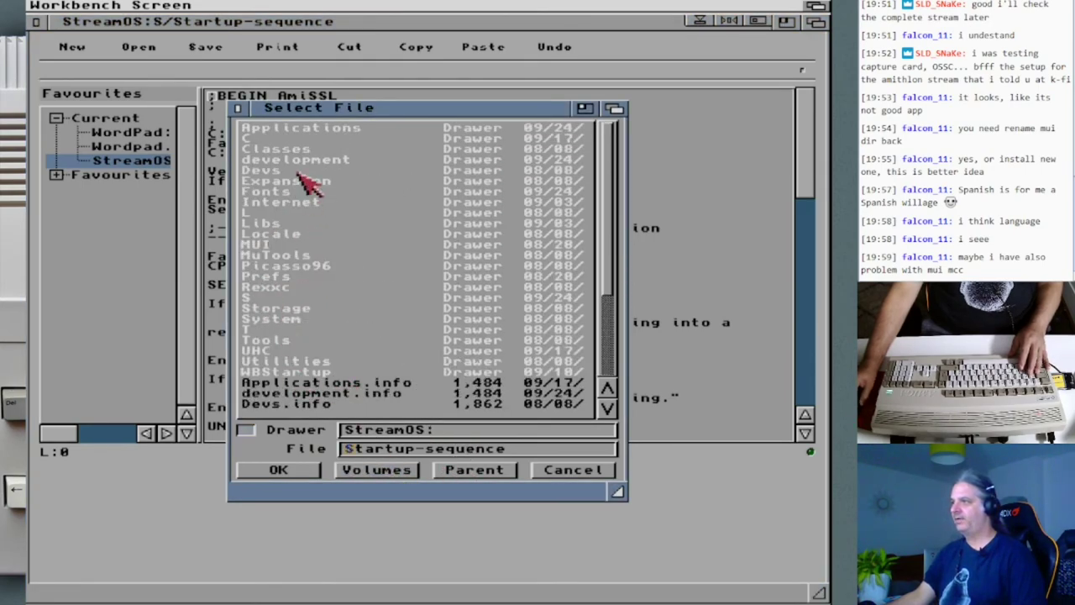
click(305, 162)
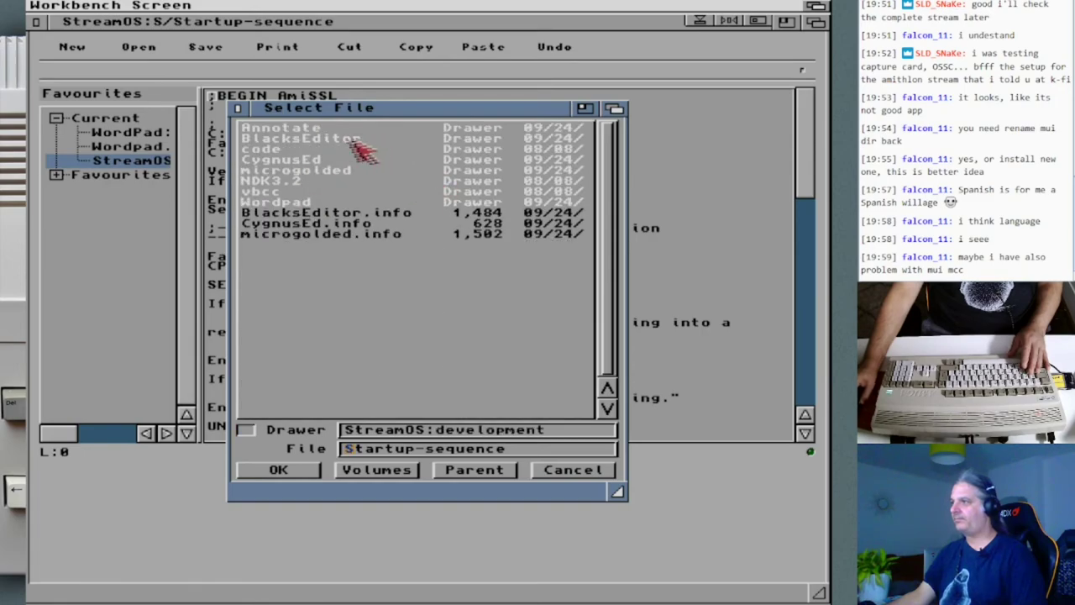
click(353, 141)
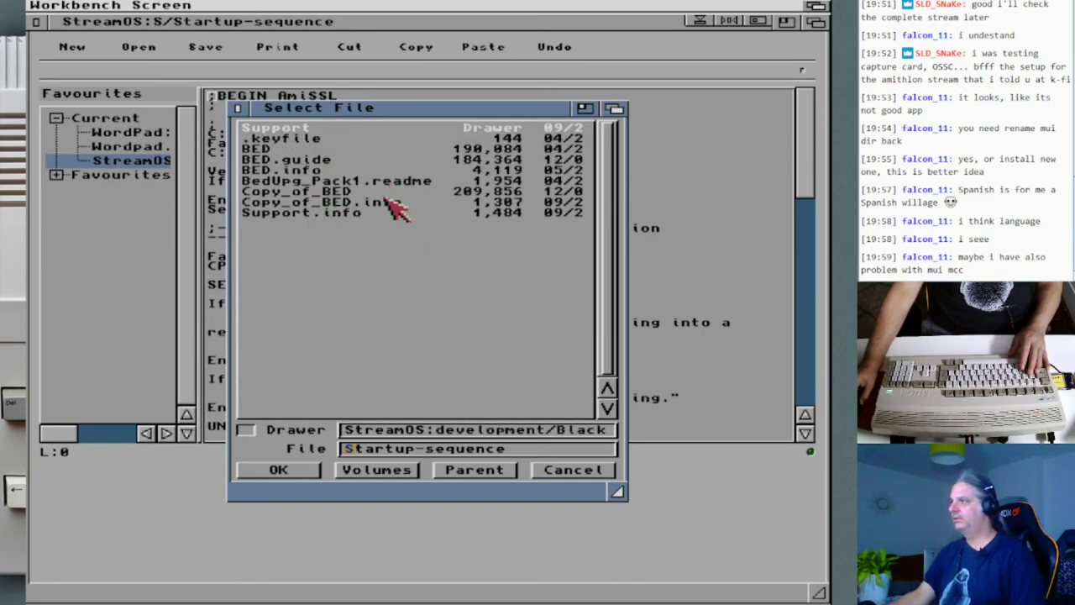
double_click(319, 161)
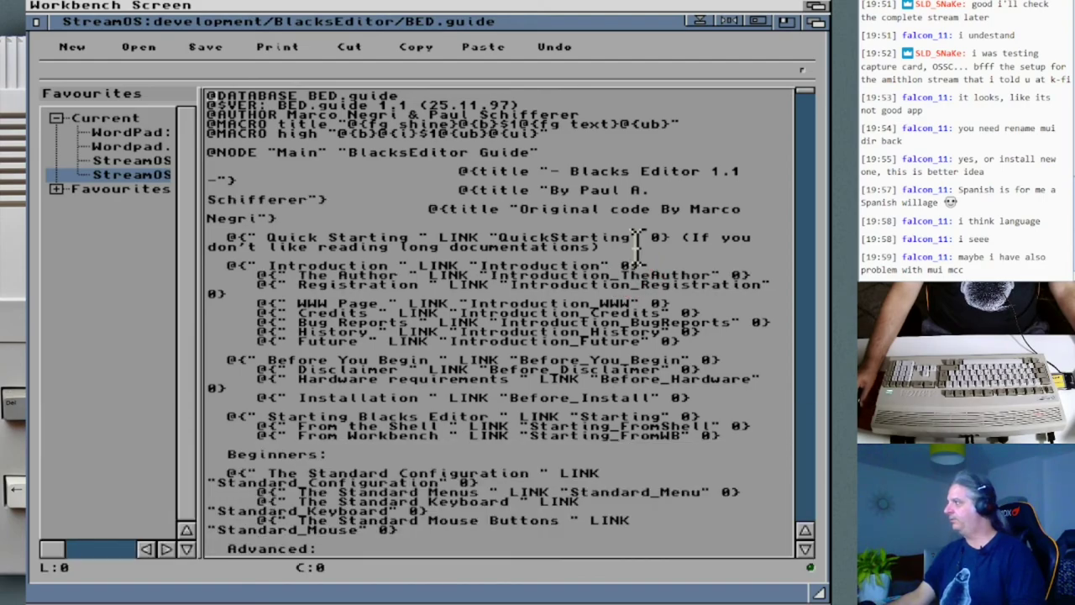
drag(807, 99, 817, 163)
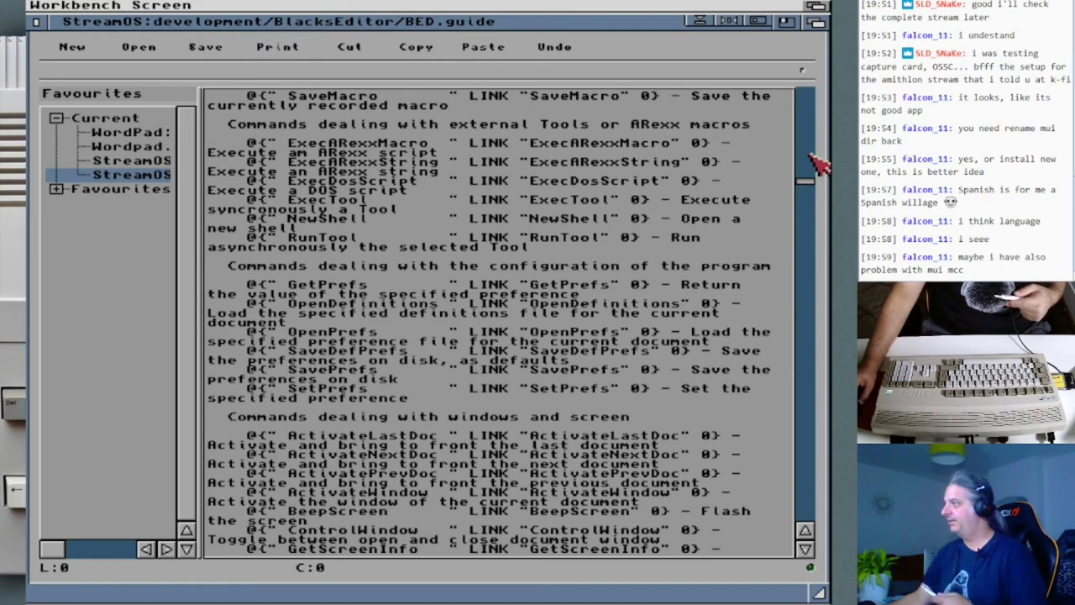
drag(816, 164, 818, 273)
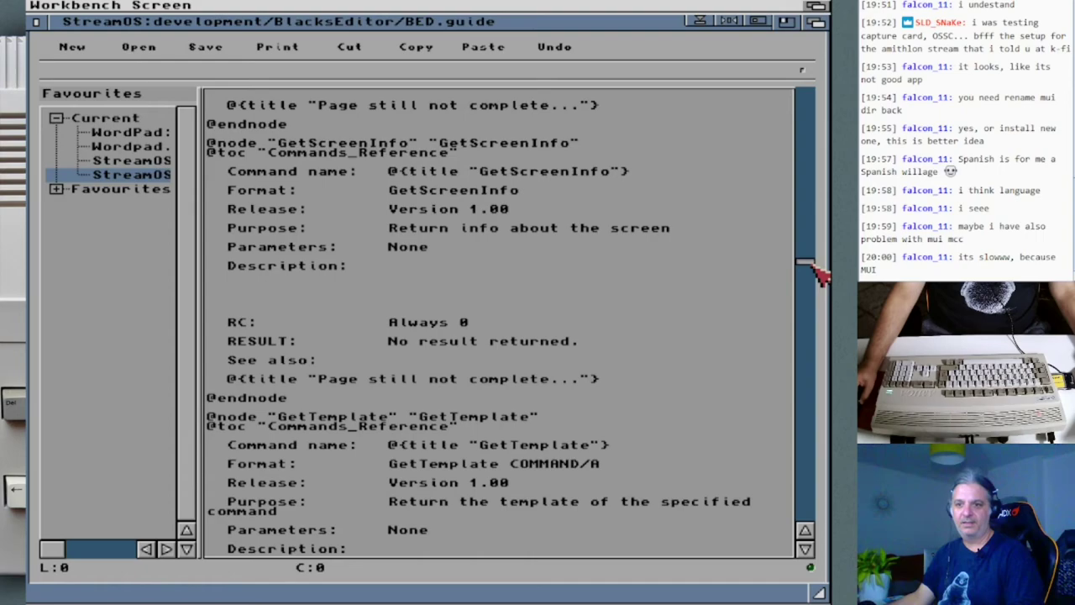
drag(814, 270, 814, 99)
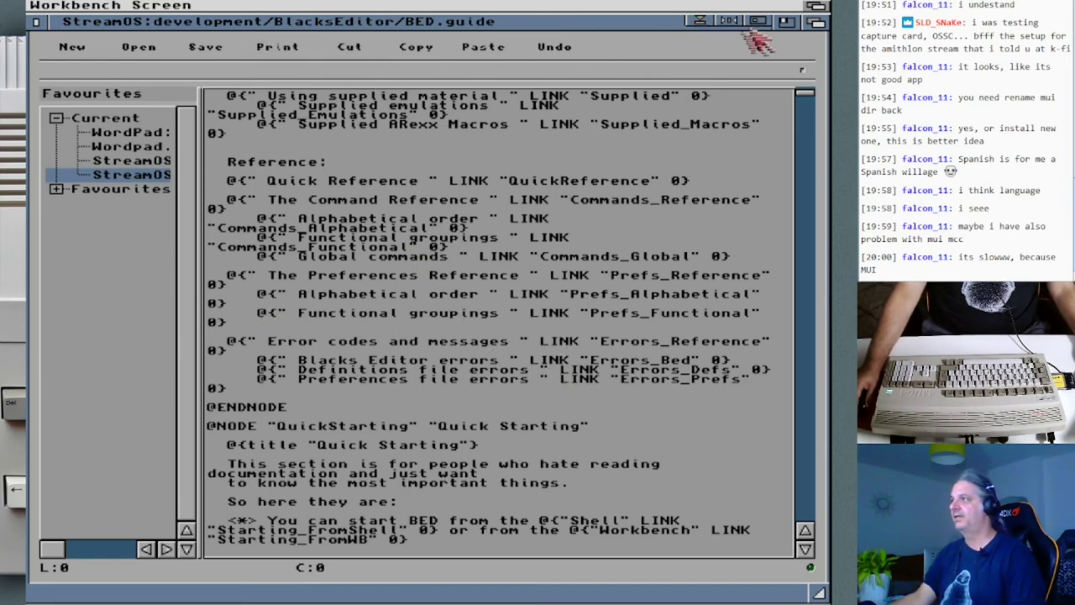
Open WordPad's settings, enlarge the dialog to examine the General options, and cancel without changes.
right_click(298, 7)
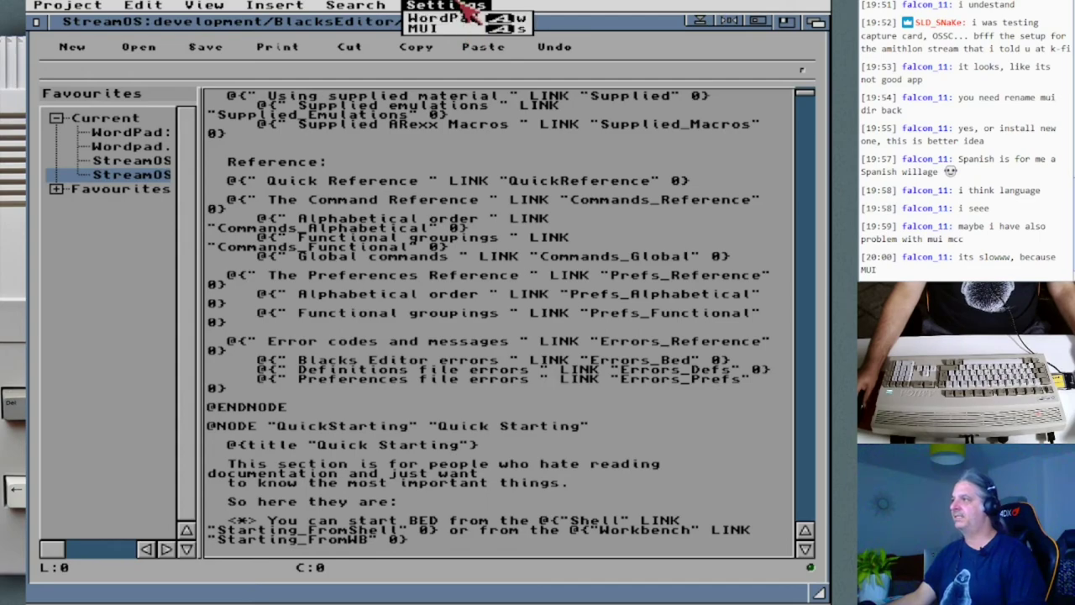
right_click(464, 22)
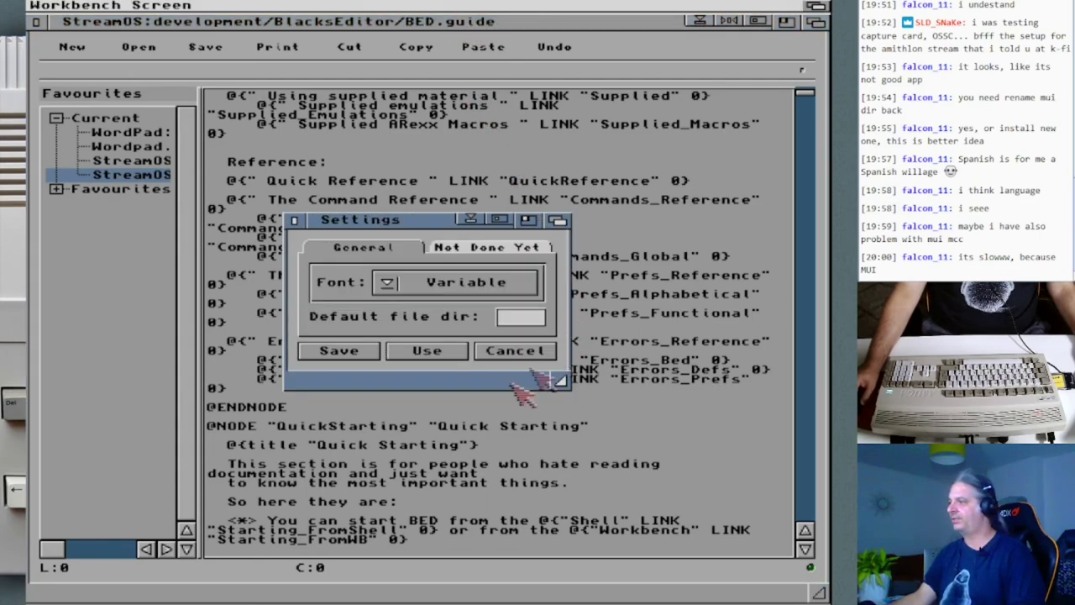
drag(560, 380, 686, 551)
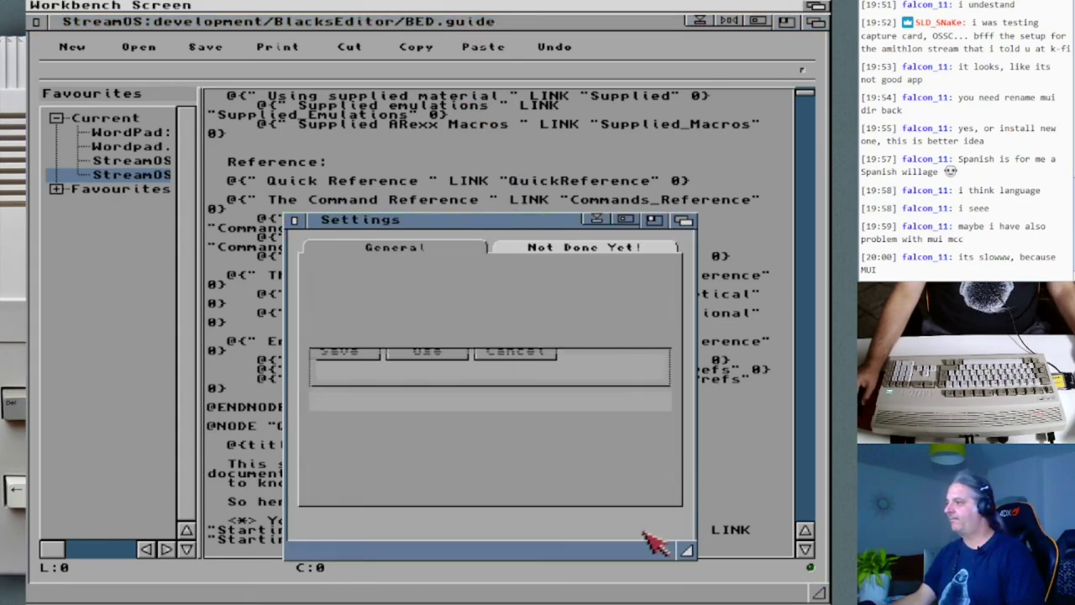
drag(521, 372, 530, 277)
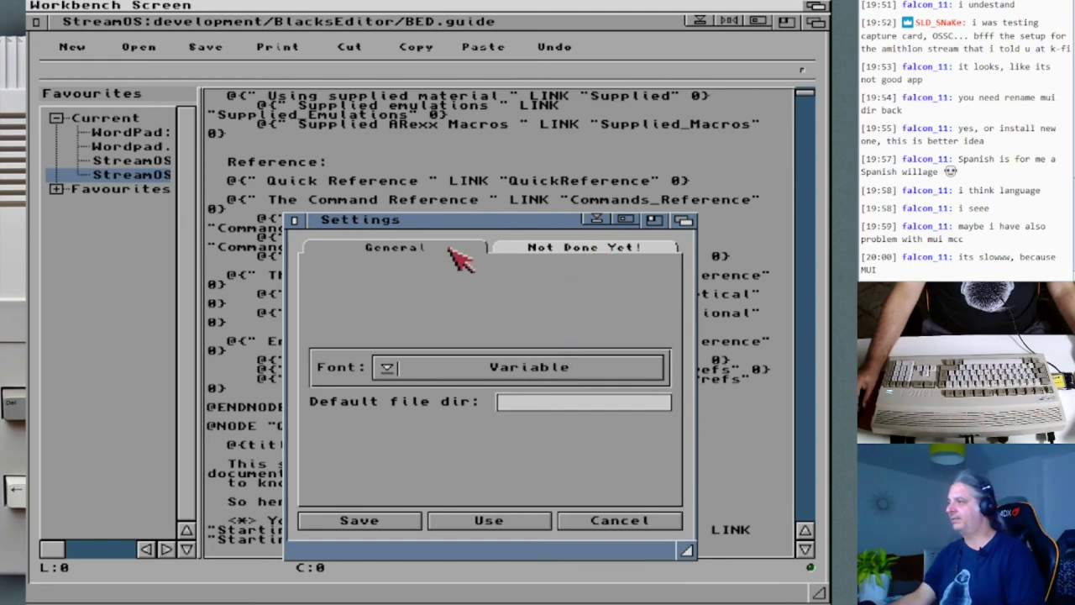
drag(458, 220, 378, 133)
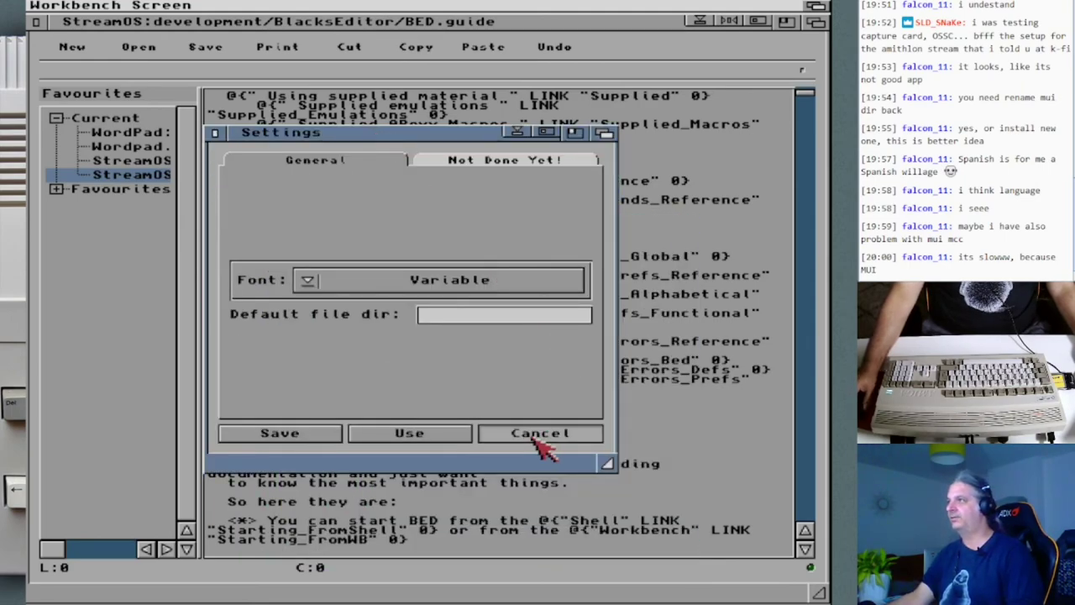
click(540, 433)
Show the About WordPad information, read through its version, credits and support details, and close it.
right_click(308, 30)
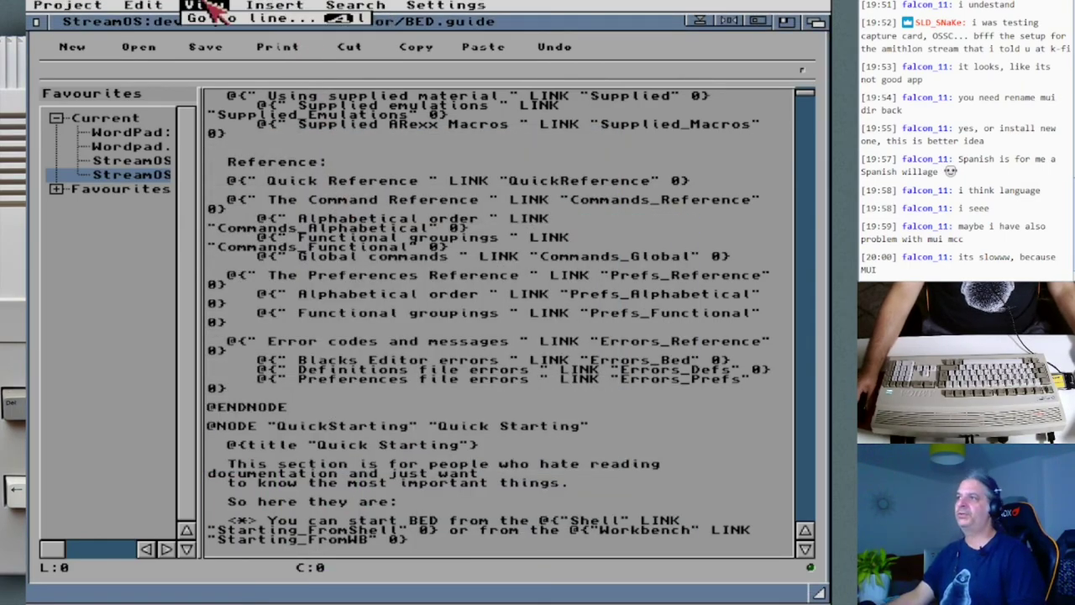
mouse_move(408, 6)
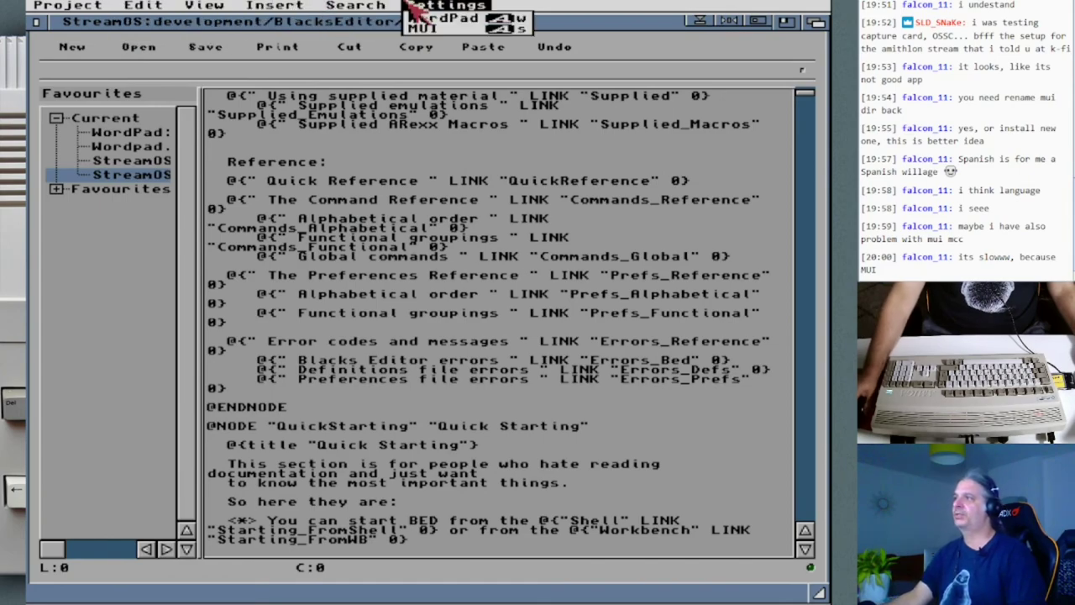
mouse_move(203, 6)
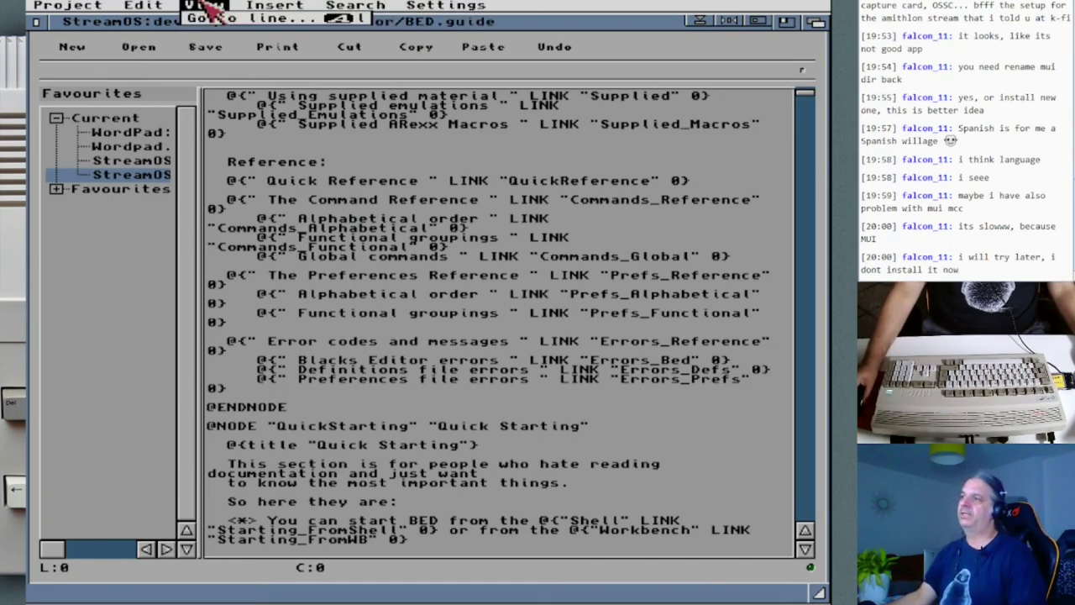
mouse_move(166, 7)
mouse_move(109, 10)
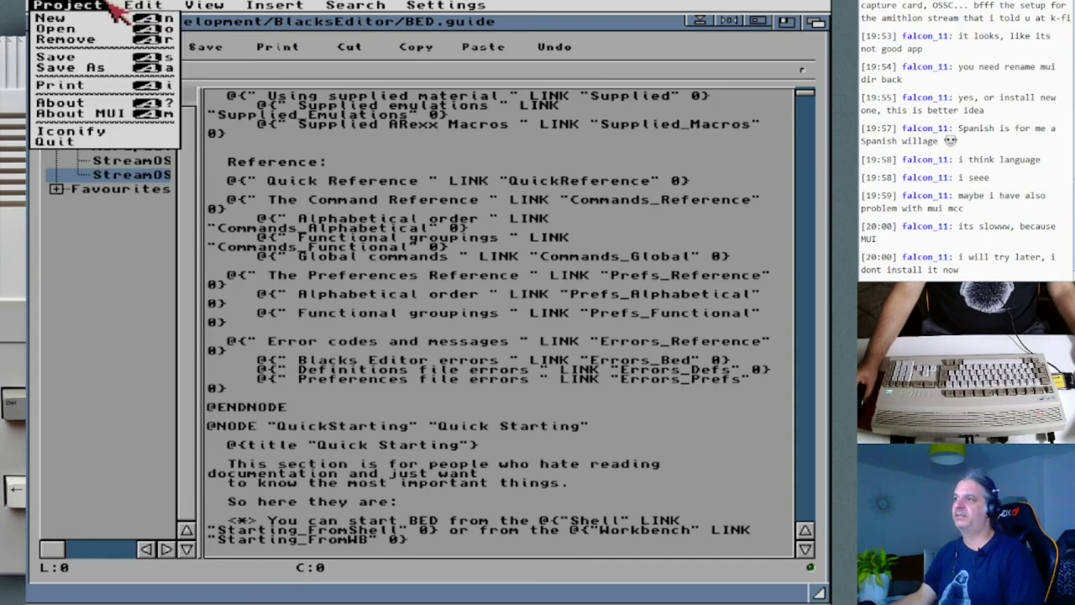
click(135, 103)
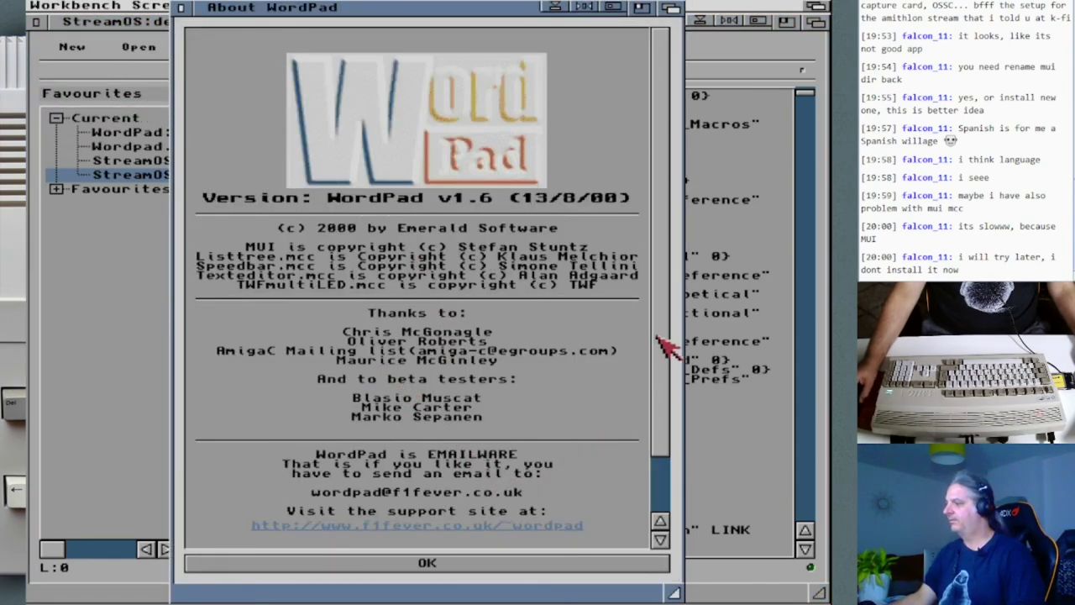
drag(663, 346, 672, 445)
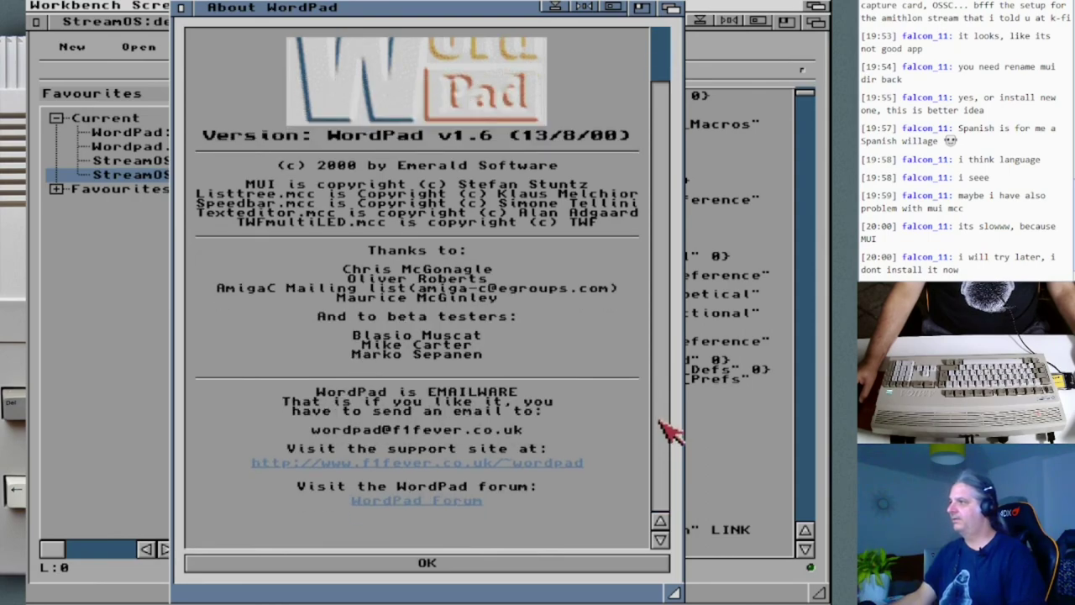
mouse_move(681, 411)
mouse_down()
mouse_move(684, 307)
mouse_move(681, 415)
mouse_up()
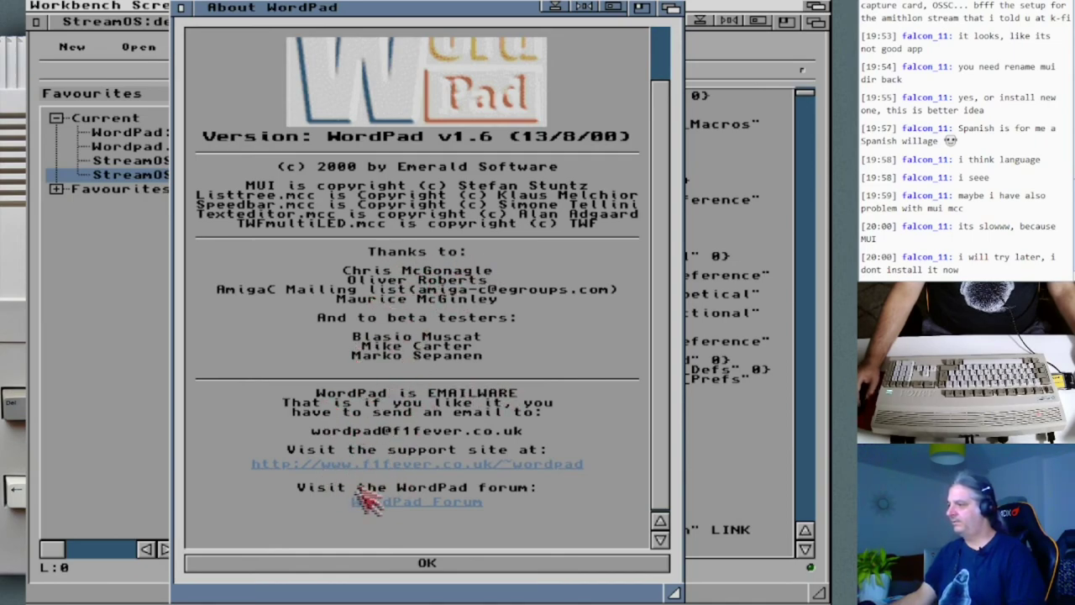
click(384, 565)
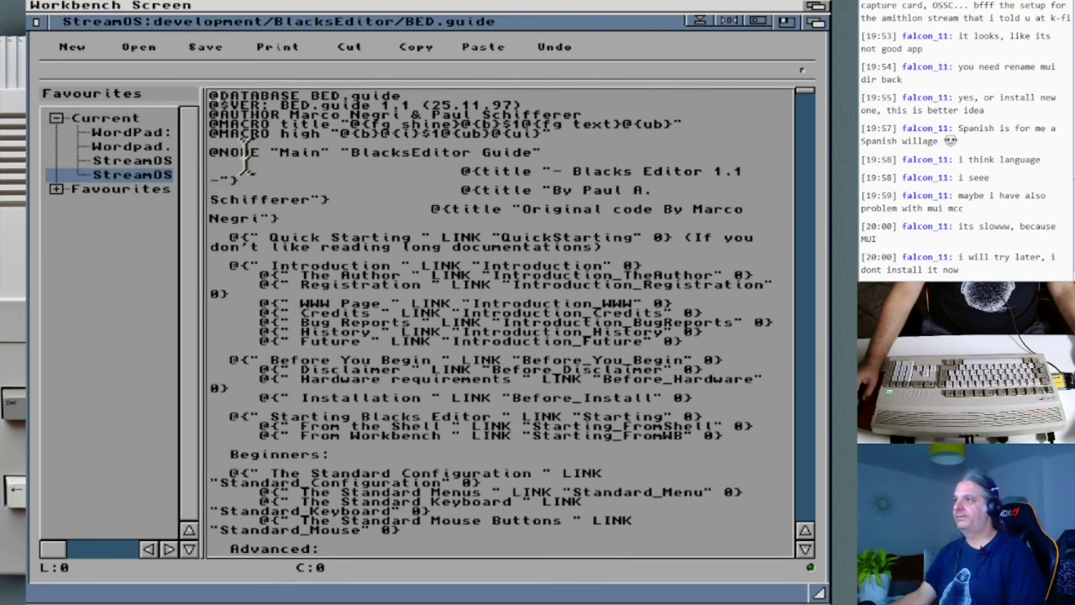
Start a blank document and, with the Favourites branch expanded, switch between Wordpad.guide, Startup-sequence and BED.guide under Current.
click(74, 47)
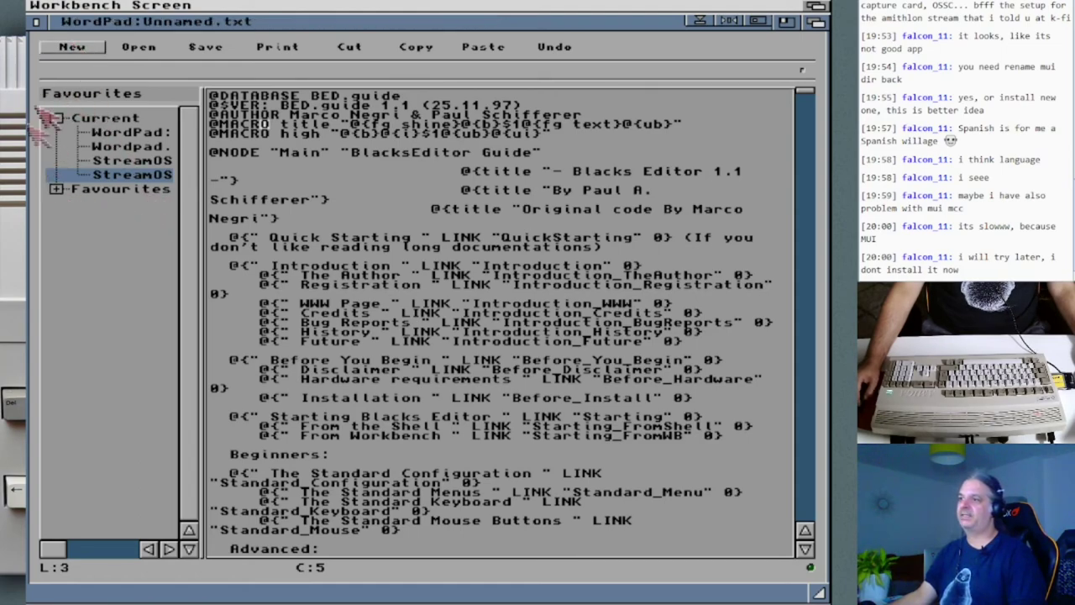
click(60, 190)
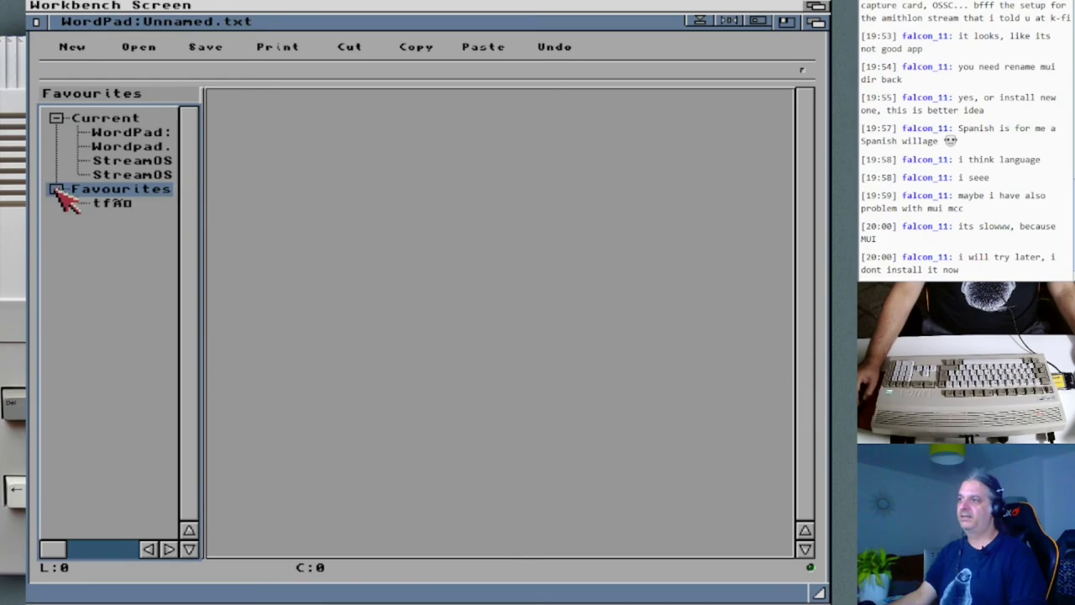
click(111, 162)
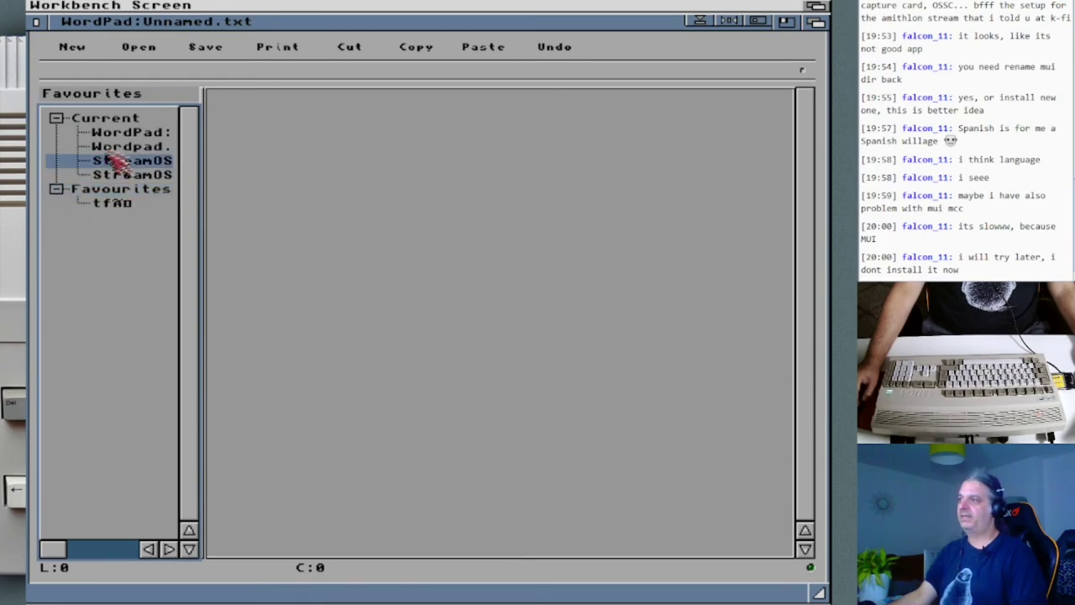
click(116, 150)
click(116, 138)
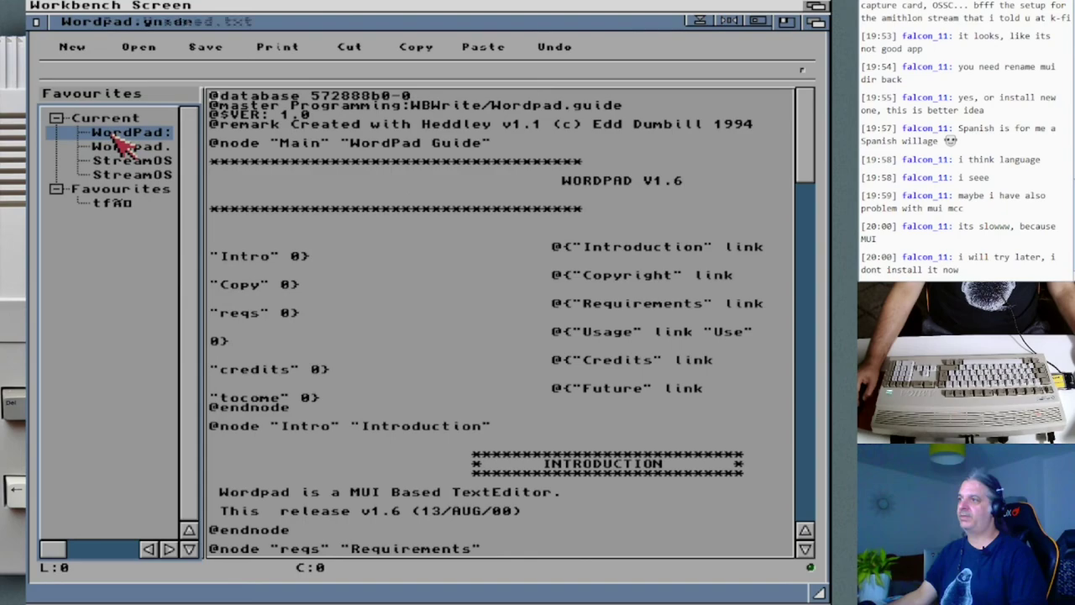
click(119, 162)
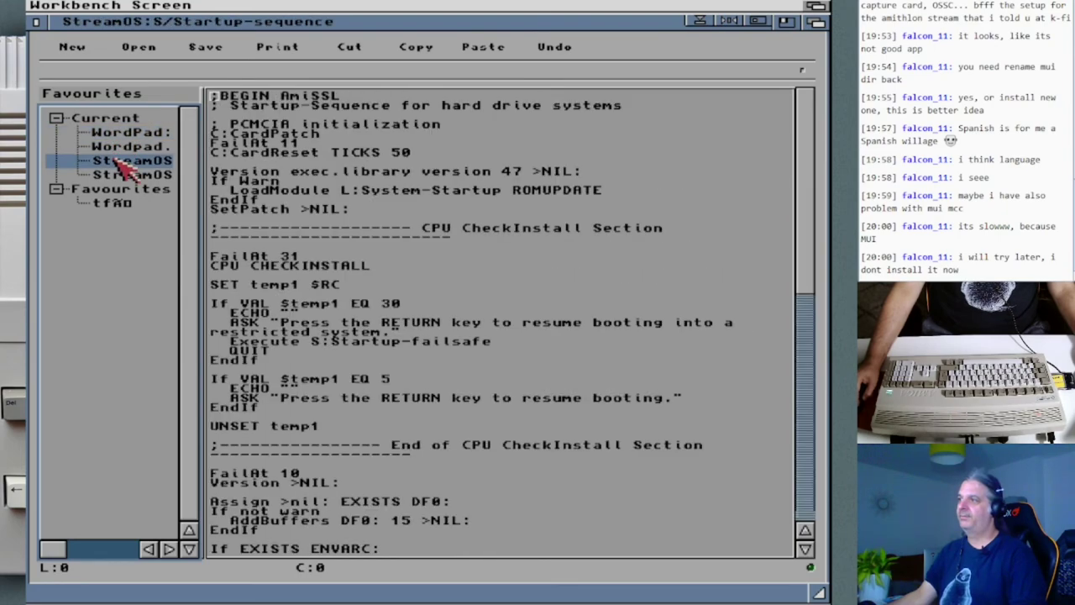
click(118, 175)
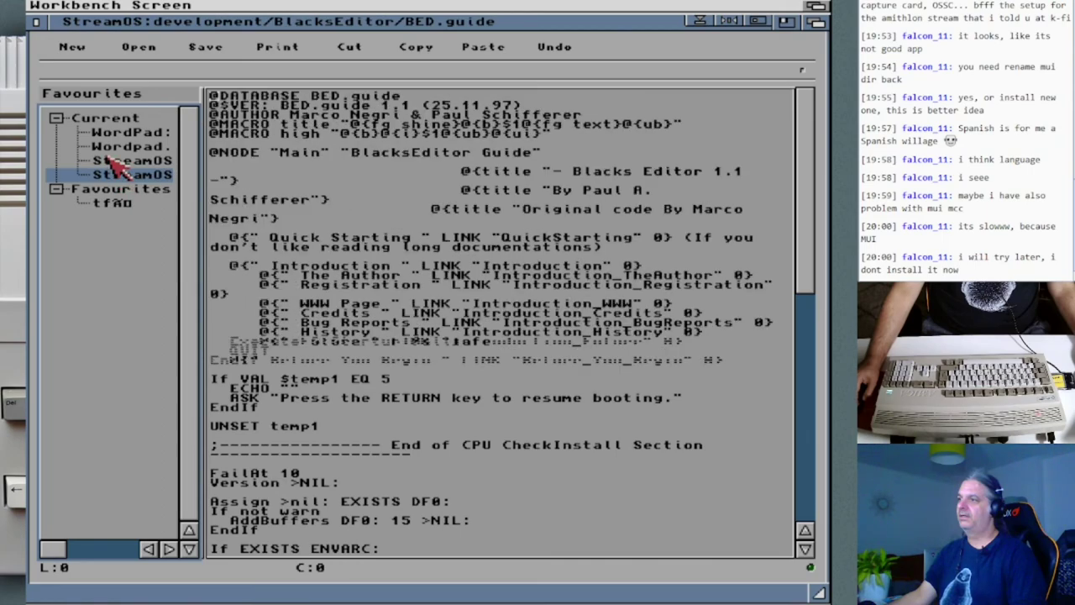
click(112, 161)
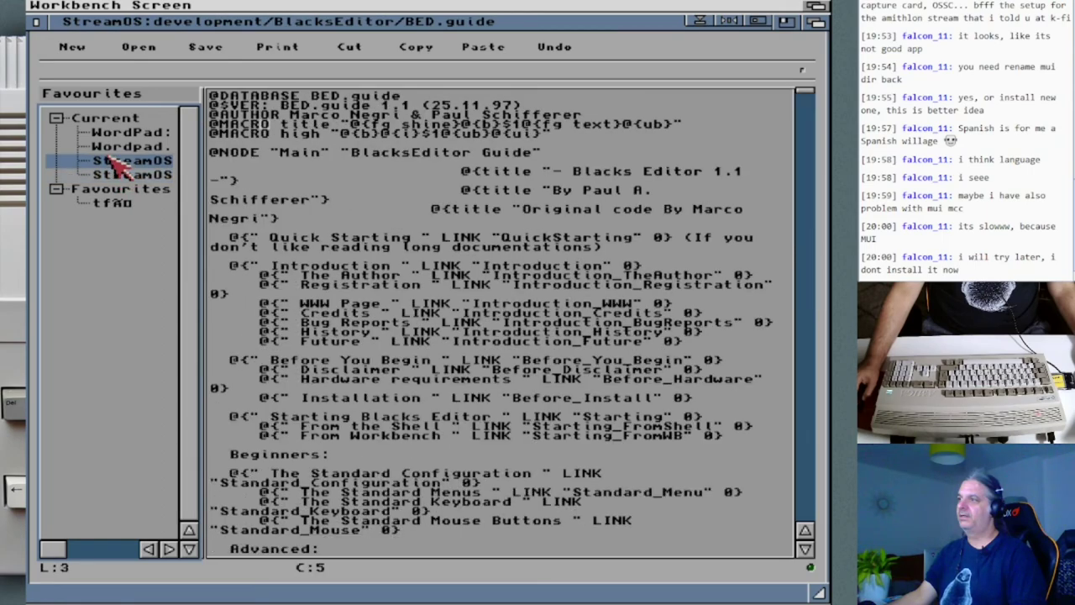
Quit WordPad and stretch the mui drawer window down the screen to look through its classes down to the SpeedBar files.
right_click(38, 3)
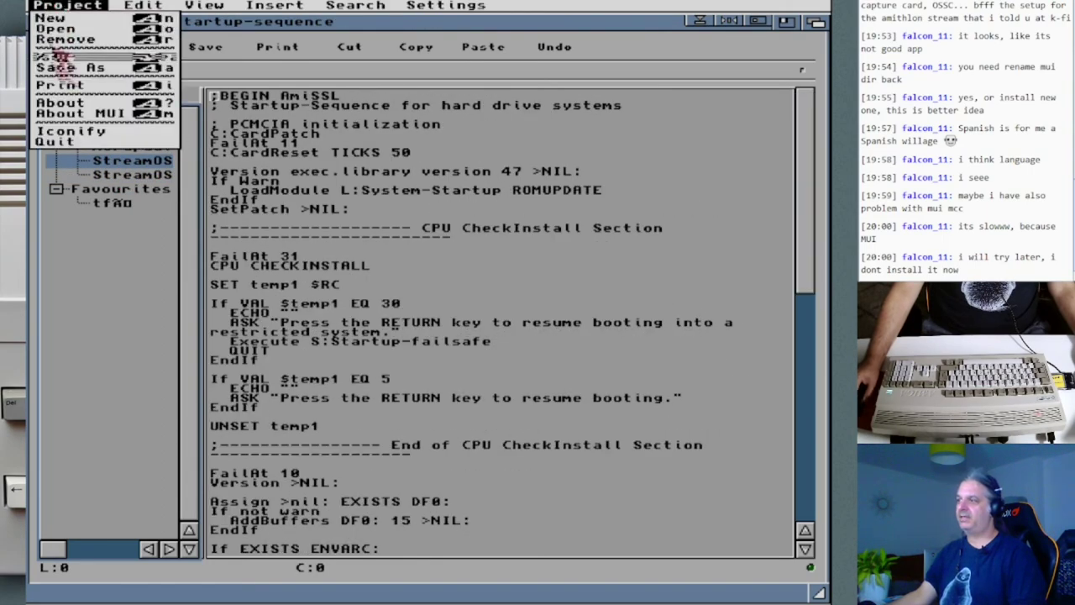
click(82, 142)
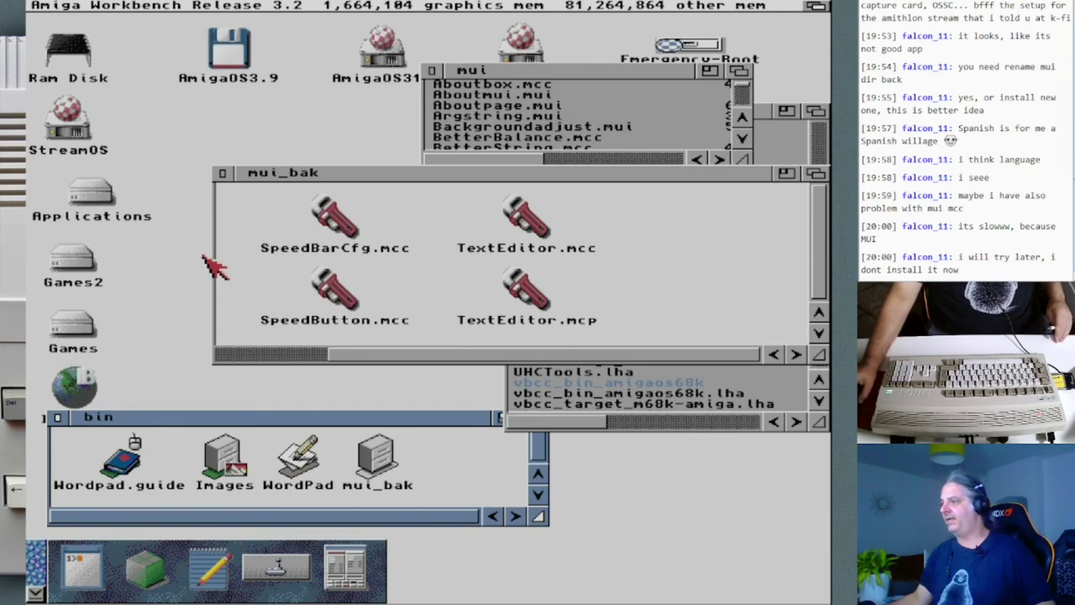
click(514, 73)
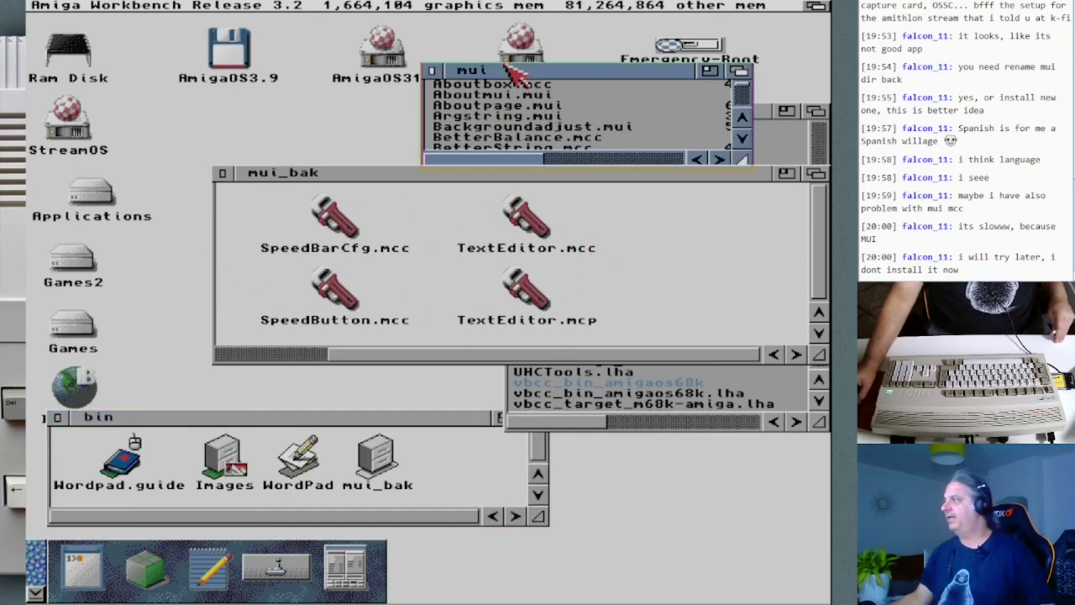
drag(742, 160, 722, 594)
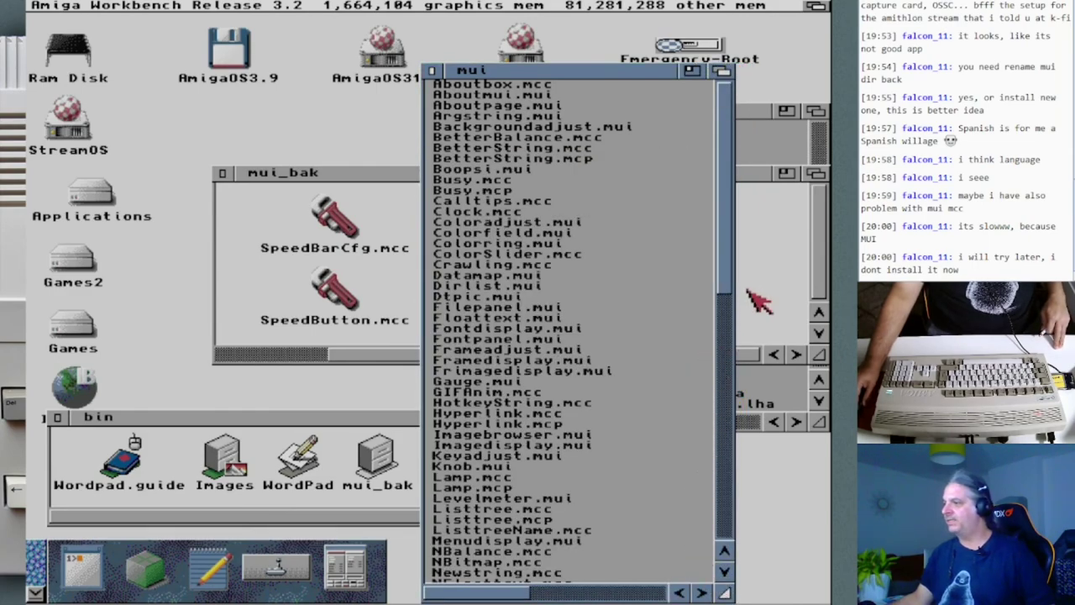
drag(727, 285, 727, 546)
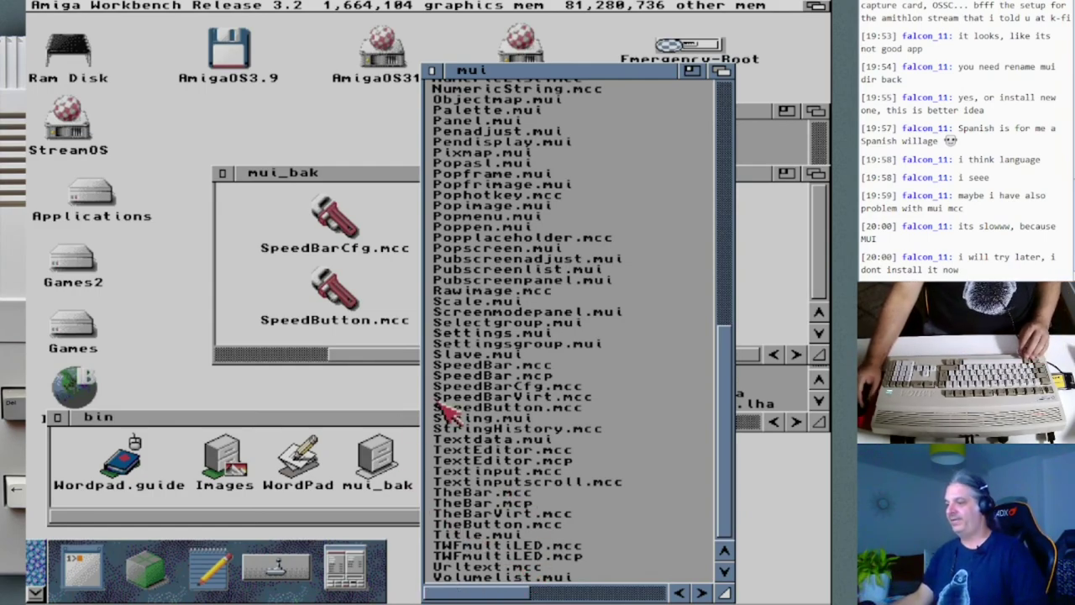
Close the bin, mui_bak, mui and SnoopDos windows along with the other open drawers to clear the Workbench.
click(57, 417)
click(222, 172)
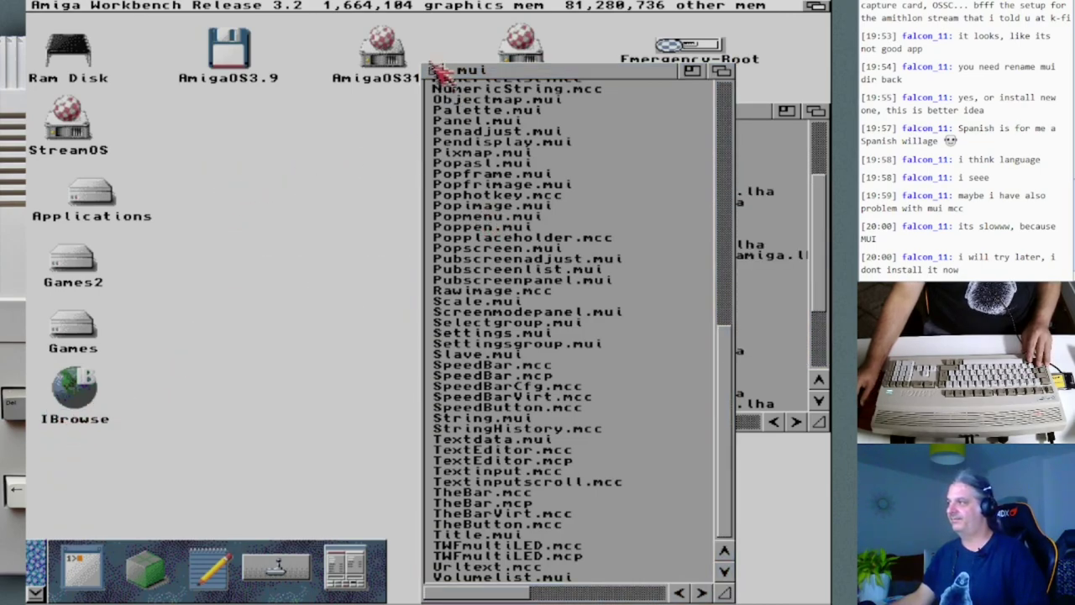
click(432, 70)
click(514, 108)
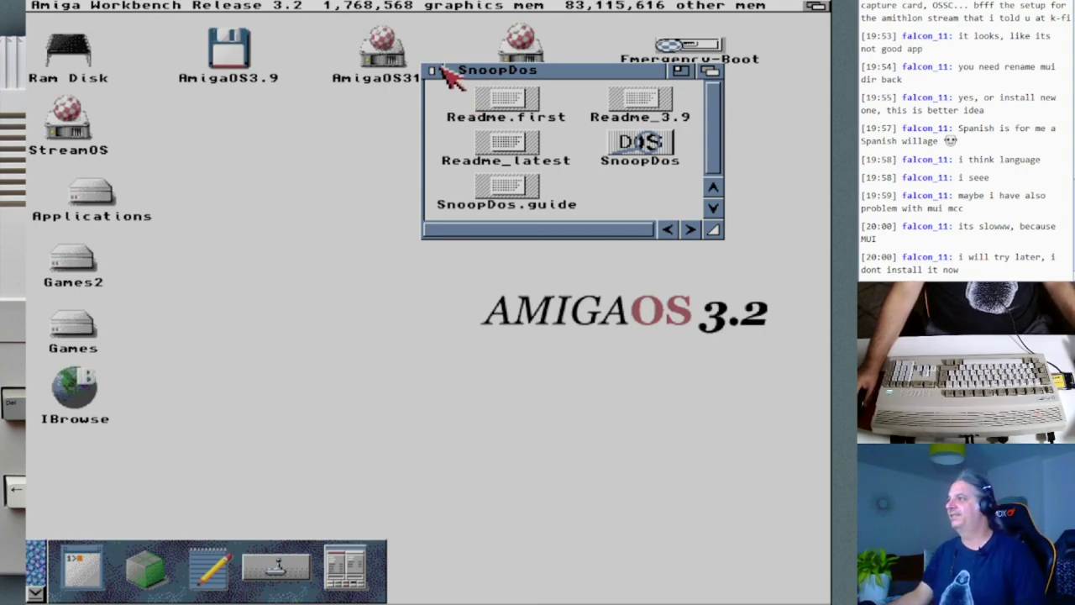
click(431, 70)
Switch to Infinity Music Player, list the favourite songs and play the module Hoffman - Eon.
right_click(358, 19)
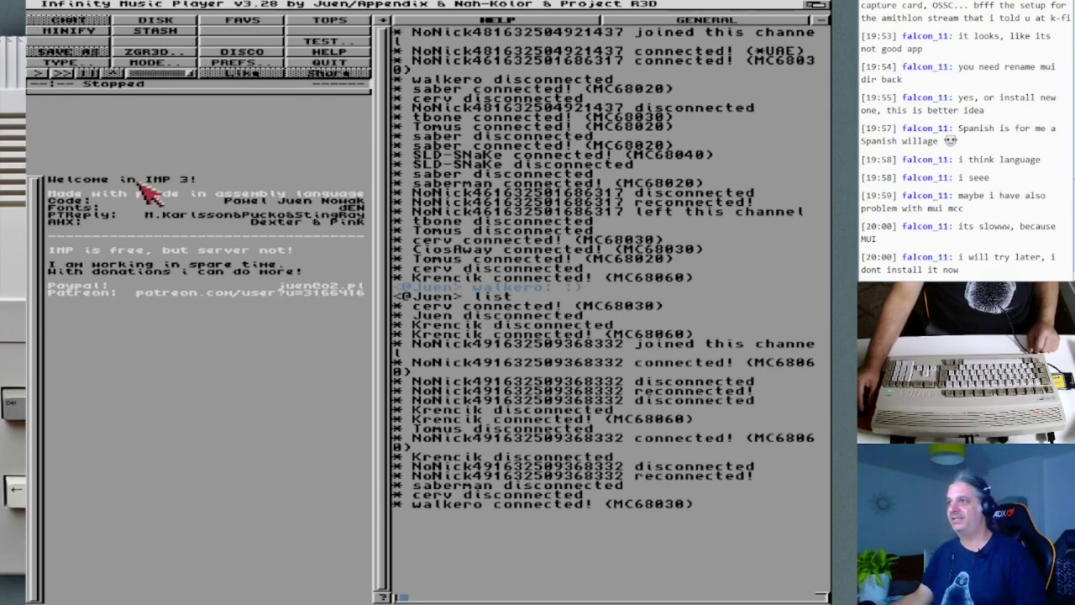
click(241, 20)
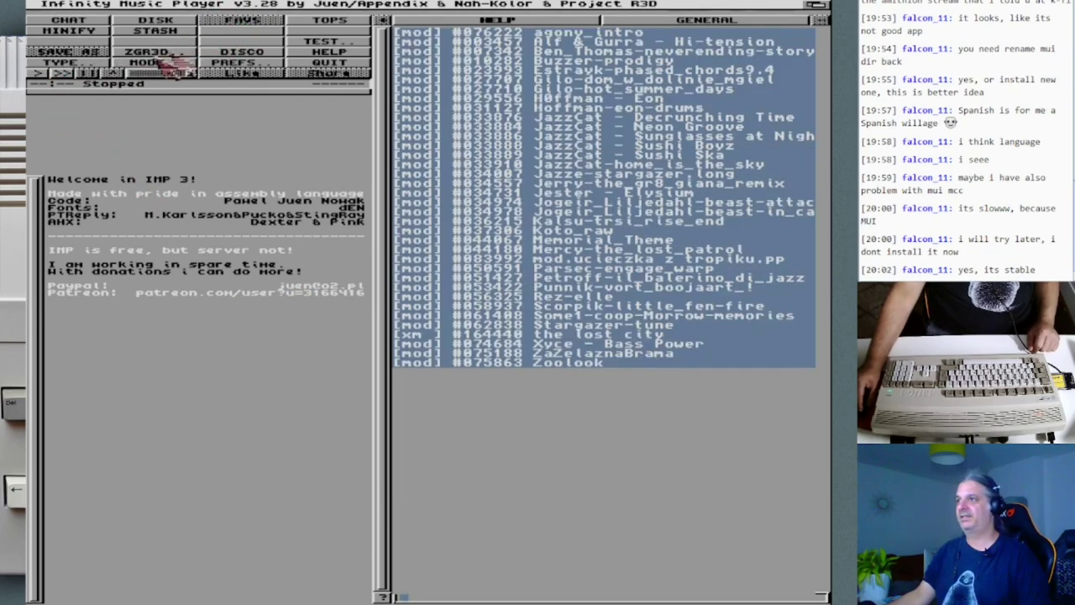
click(38, 73)
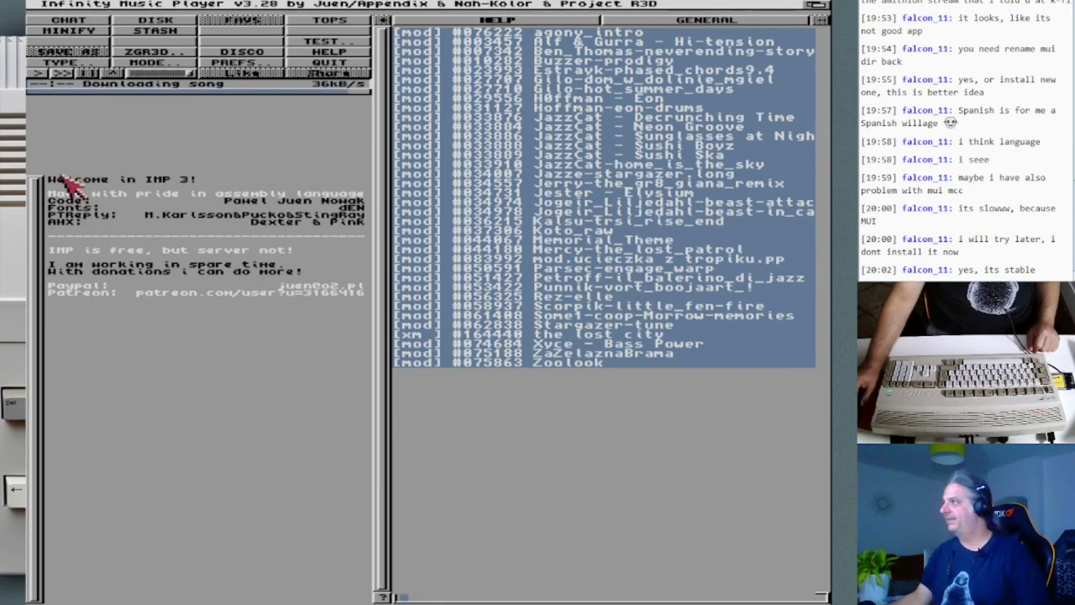
double_click(494, 97)
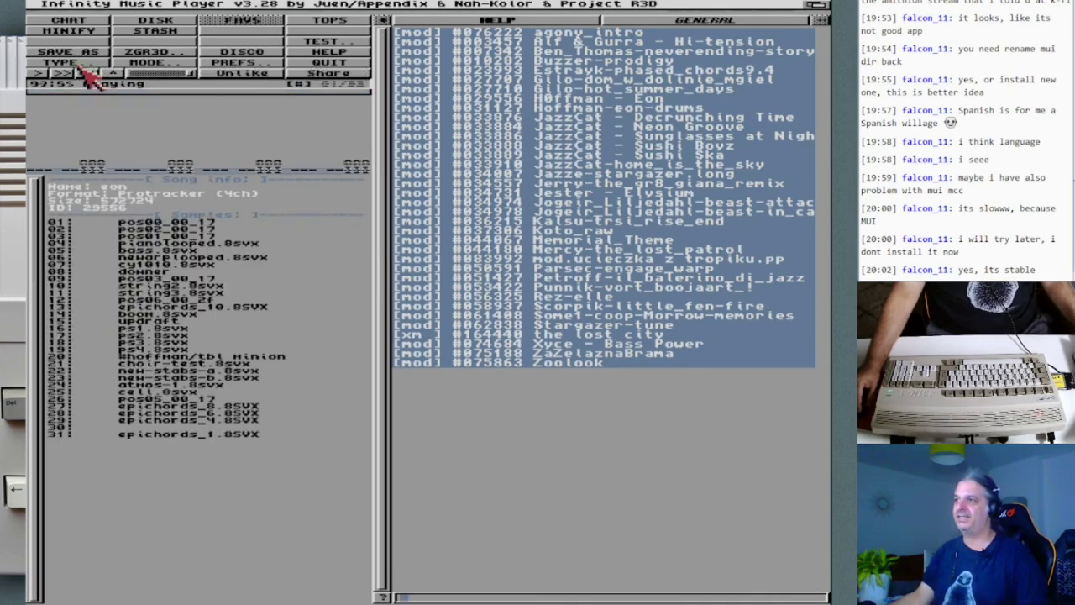
Check which song formats are enabled for random play and close the request without changing them.
click(82, 65)
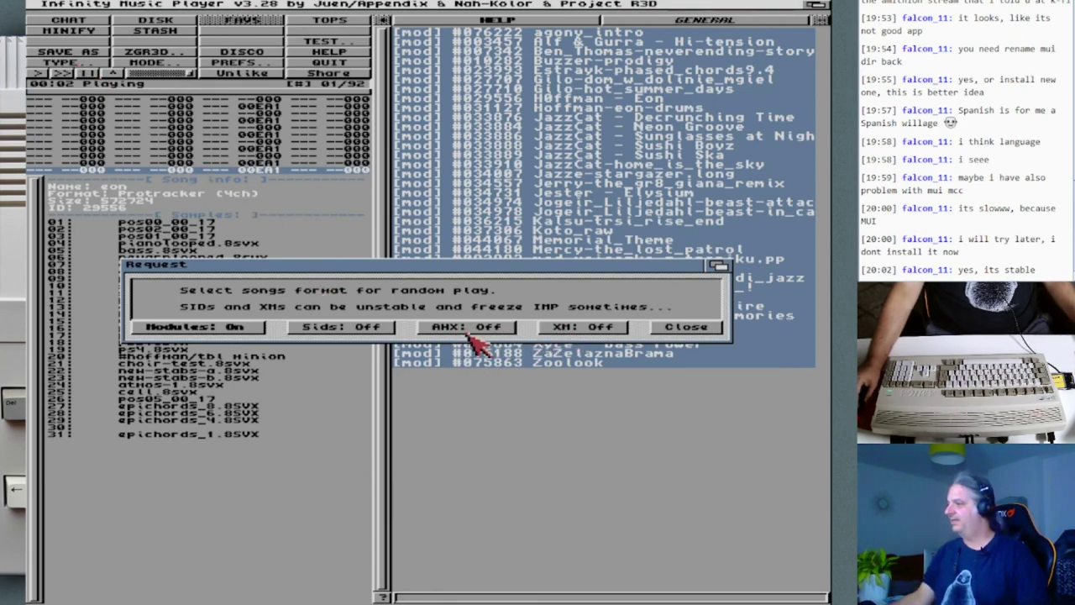
click(672, 330)
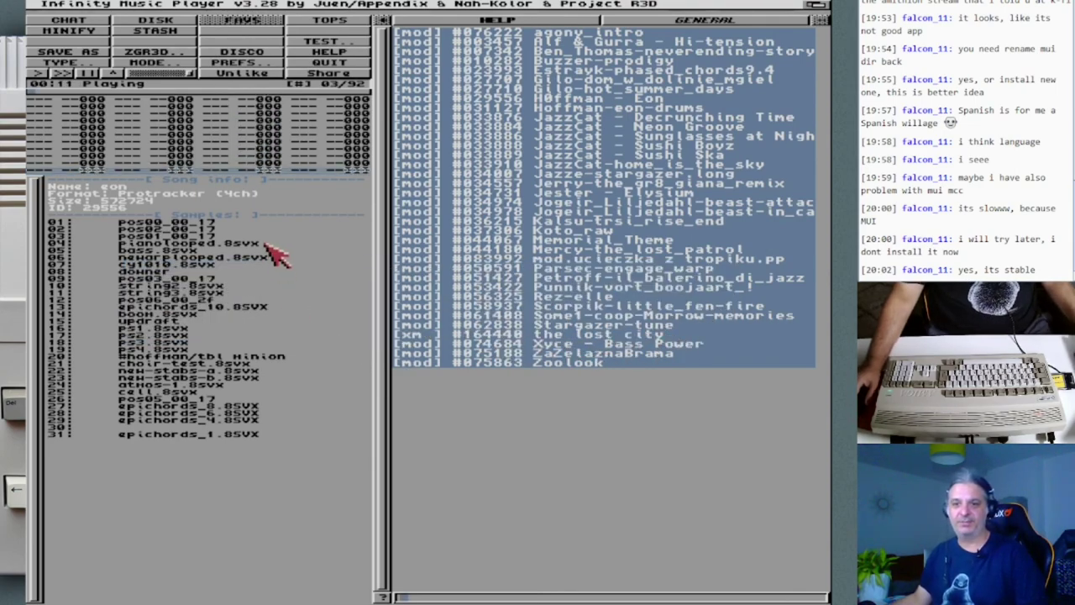